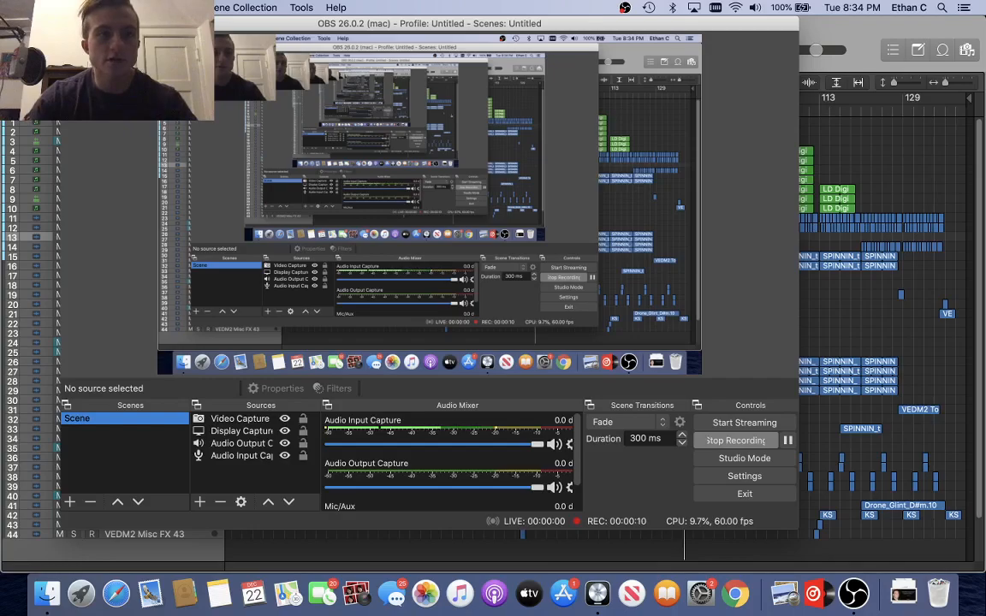
Minimize the OBS window and switch to the ONE MORE NIGHT project in Logic Pro
{"action": "key", "text": "super+m"}
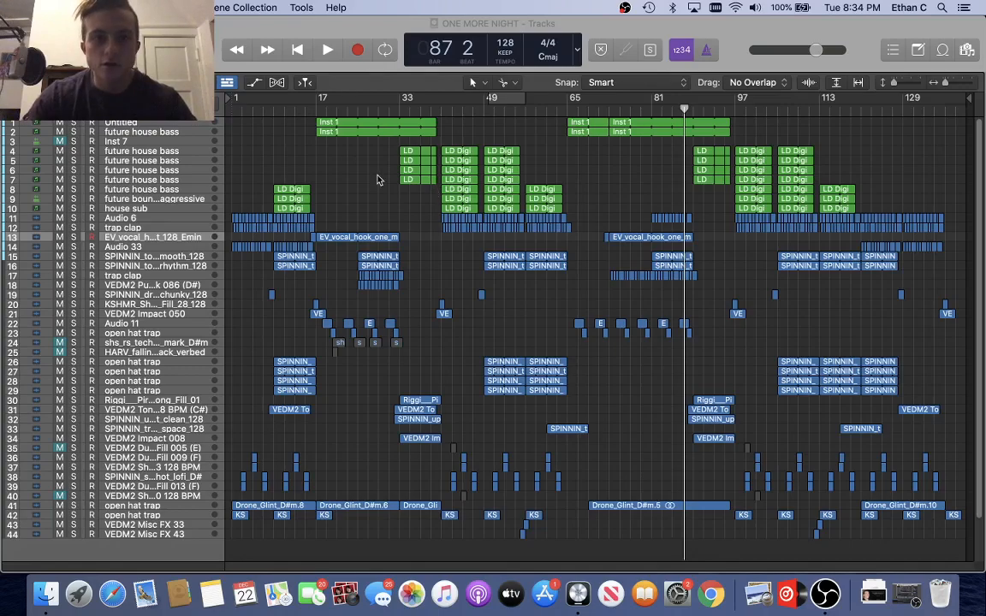
{"action": "scroll", "coordinate": [373, 178], "scroll_direction": "up", "scroll_amount": 1}
{"action": "scroll", "coordinate": [373, 175], "scroll_direction": "down", "scroll_amount": 1}
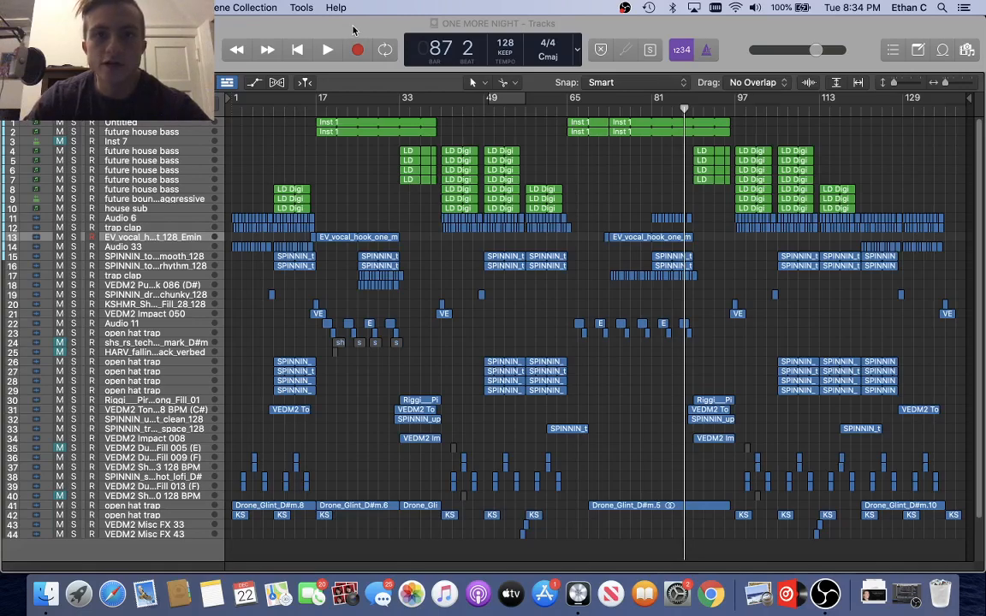
{"action": "left_click_drag", "start_coordinate": [342, 29], "coordinate": [342, 33]}
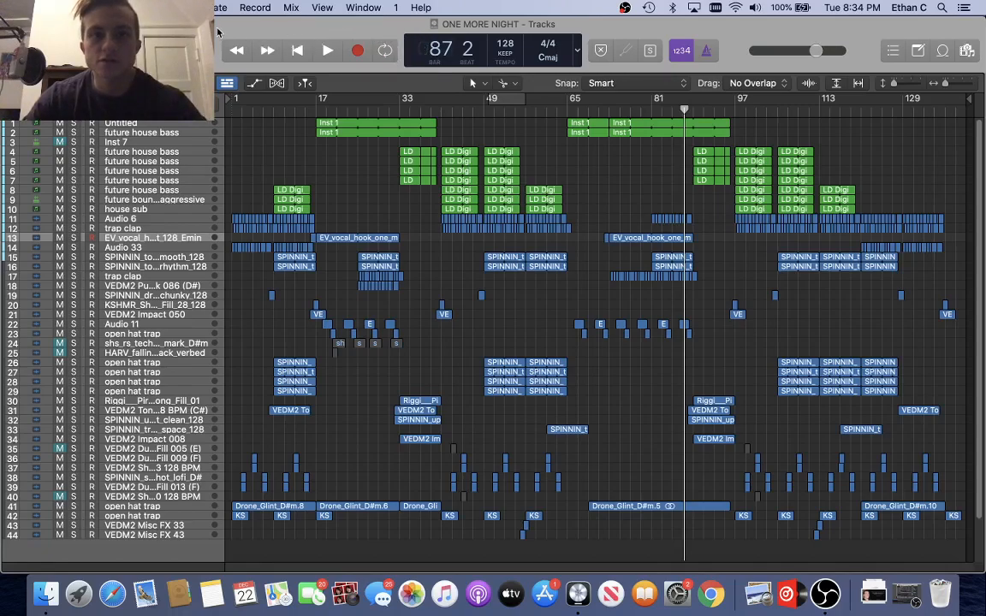
{"action": "mouse_move", "coordinate": [220, 25]}
{"action": "left_mouse_down"}
{"action": "mouse_move", "coordinate": [258, 33]}
{"action": "mouse_move", "coordinate": [217, 24]}
{"action": "mouse_move", "coordinate": [225, 24]}
{"action": "left_mouse_up"}
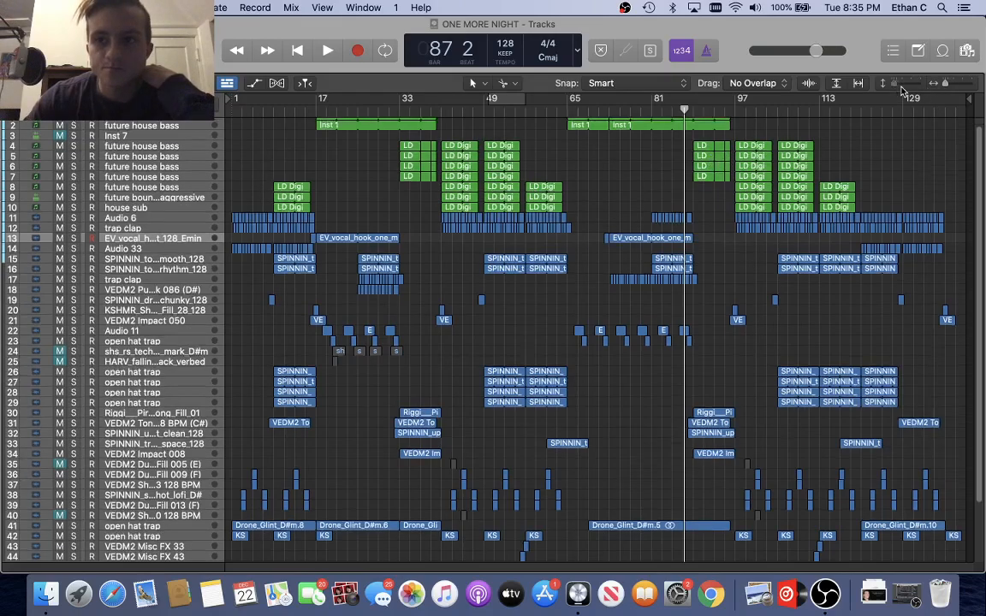
Enlarge the track heights and zoom the arrangement so the first tracks' regions can be read
{"action": "left_click_drag", "start_coordinate": [900, 86], "coordinate": [903, 88]}
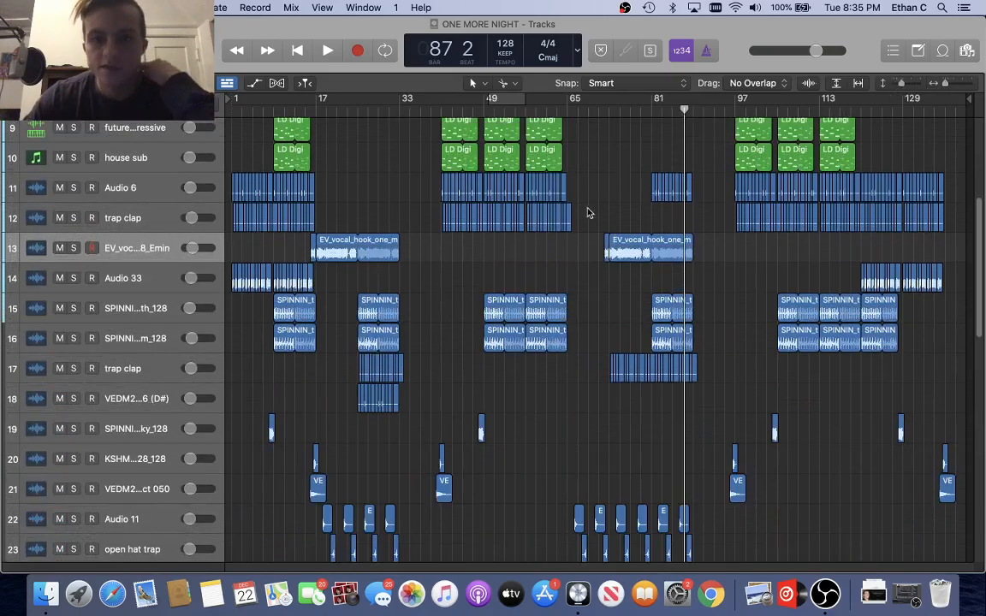
{"action": "scroll", "coordinate": [583, 213], "scroll_direction": "up", "scroll_amount": 5}
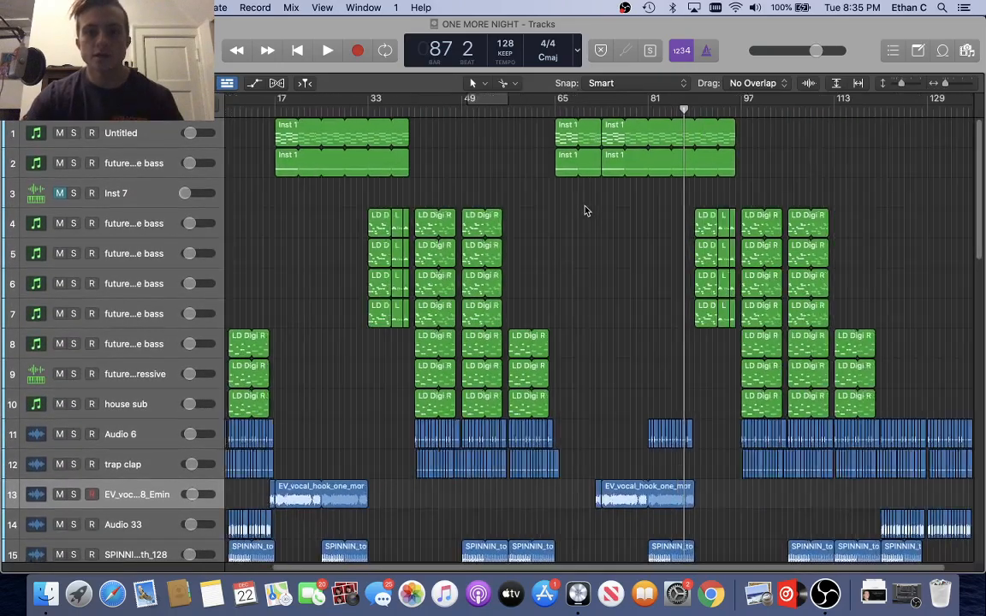
{"action": "scroll", "coordinate": [583, 211], "scroll_direction": "up", "scroll_amount": 3}
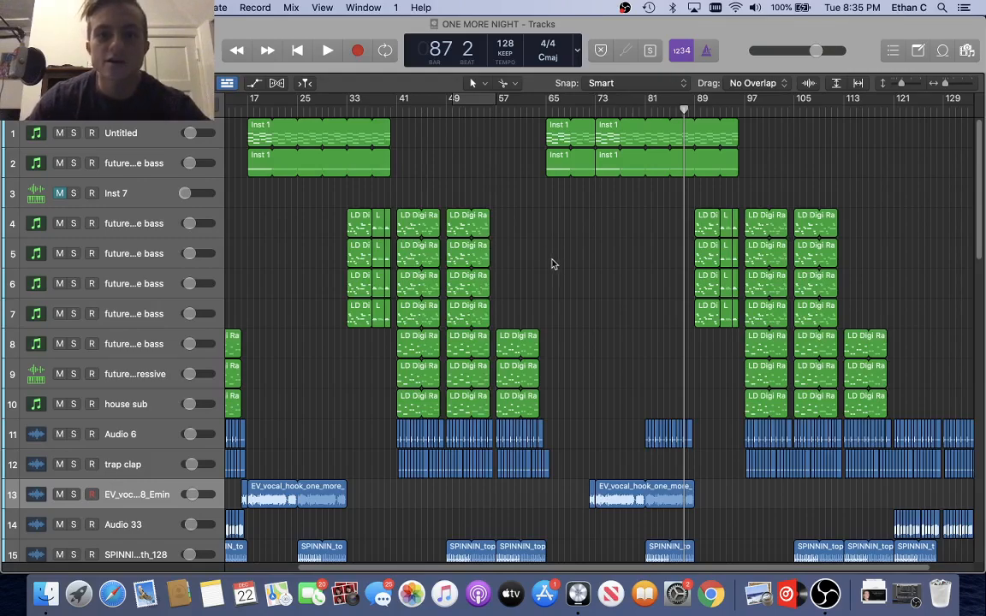
Move the playhead to bar 18, near the start of the first Inst 1 and vocal hook regions
{"action": "left_click", "coordinate": [342, 111]}
{"action": "left_click_drag", "start_coordinate": [341, 112], "coordinate": [341, 112]}
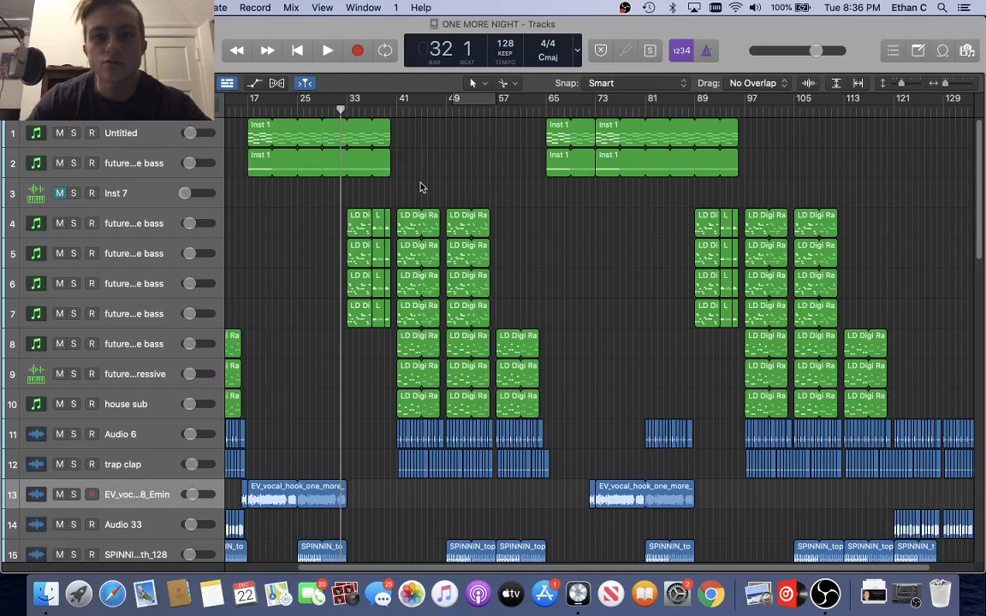
{"action": "left_click", "coordinate": [320, 113]}
{"action": "key", "text": "Return"}
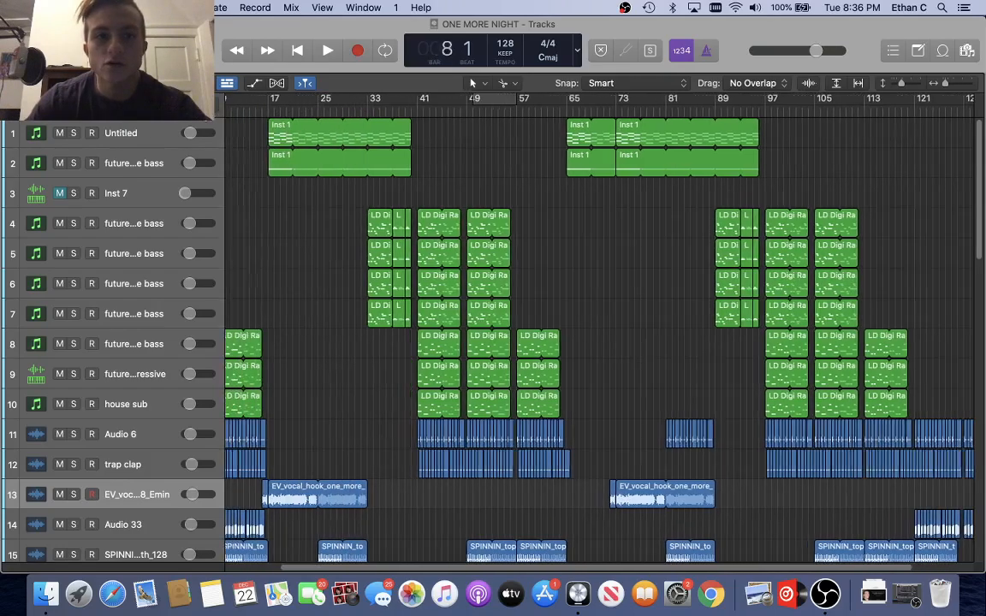
{"action": "left_click_drag", "start_coordinate": [232, 112], "coordinate": [313, 110]}
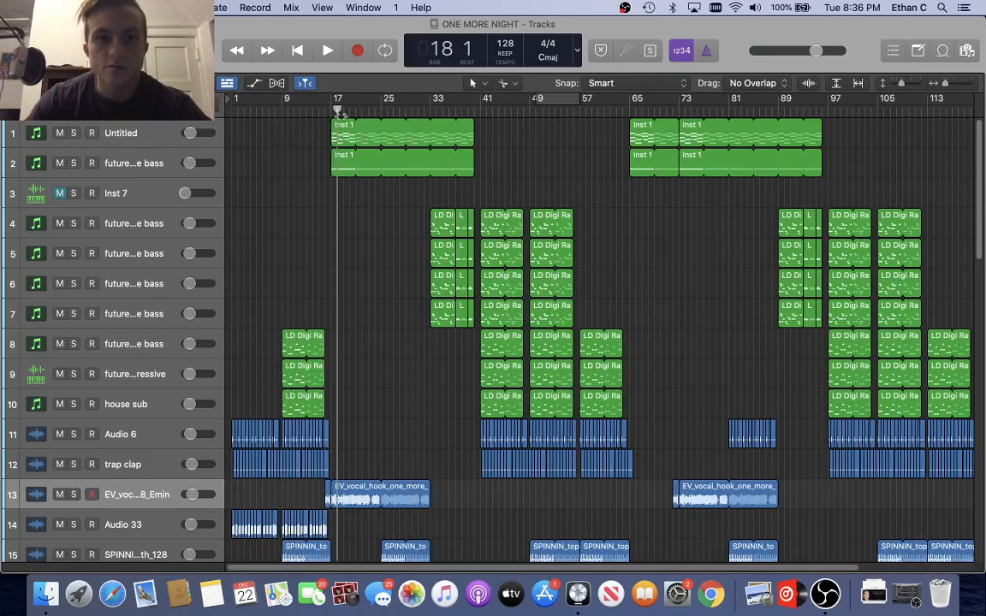
{"action": "scroll", "coordinate": [417, 251], "scroll_direction": "down", "scroll_amount": 3}
{"action": "scroll", "coordinate": [428, 250], "scroll_direction": "up", "scroll_amount": 3}
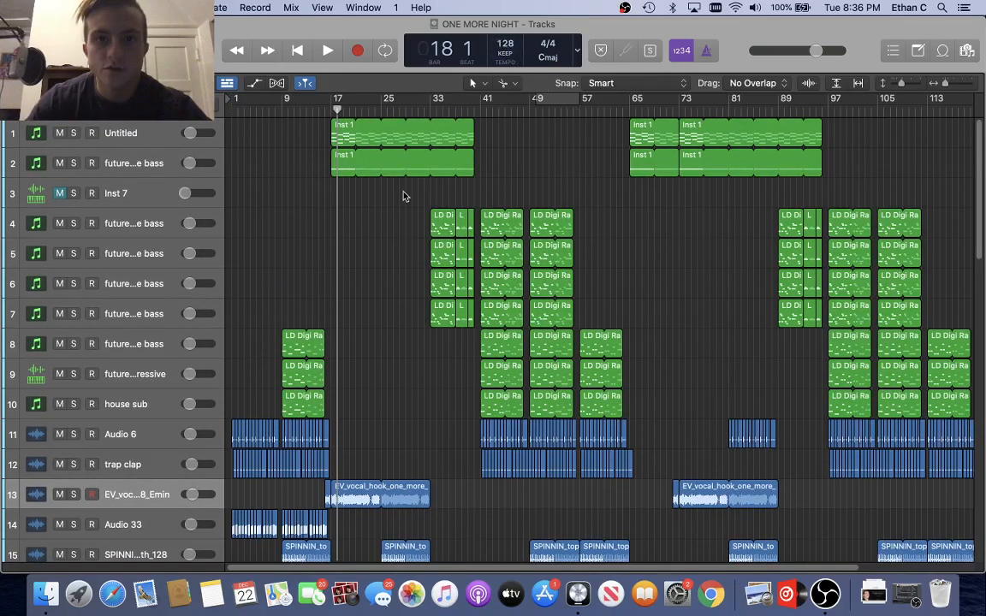
Set the cycle range to bars 17 through 33 and play back the section, stopping before its end
{"action": "scroll", "coordinate": [408, 188], "scroll_direction": "up", "scroll_amount": 6}
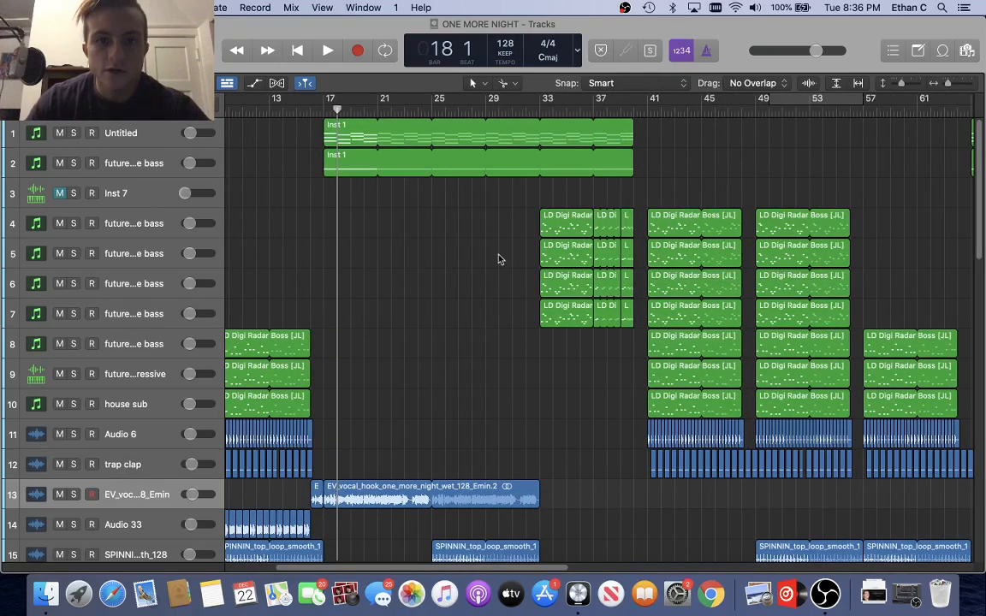
{"action": "scroll", "coordinate": [489, 255], "scroll_direction": "down", "scroll_amount": 4}
{"action": "scroll", "coordinate": [488, 255], "scroll_direction": "up", "scroll_amount": 3}
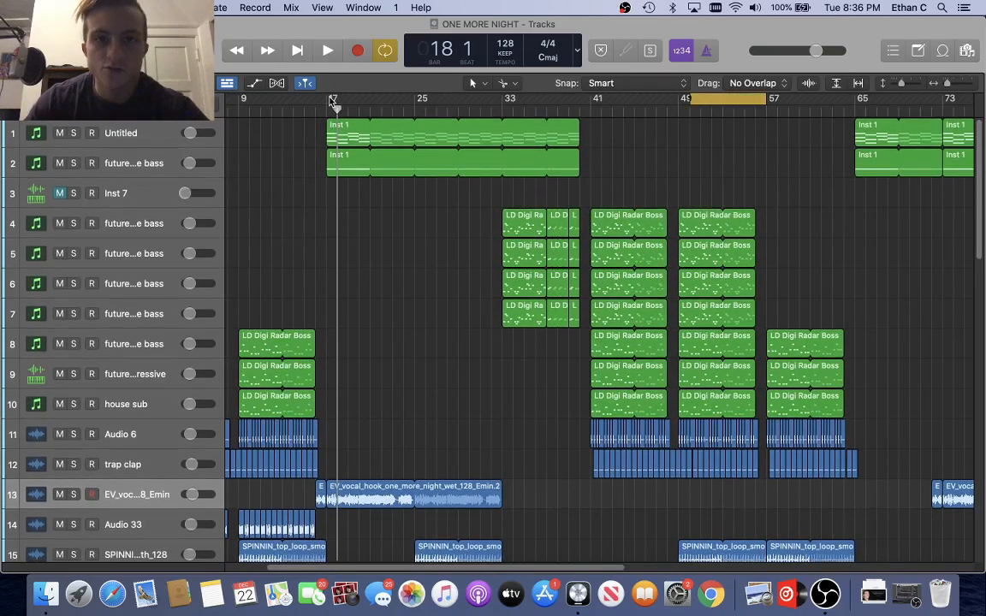
{"action": "left_click_drag", "start_coordinate": [334, 98], "coordinate": [504, 260]}
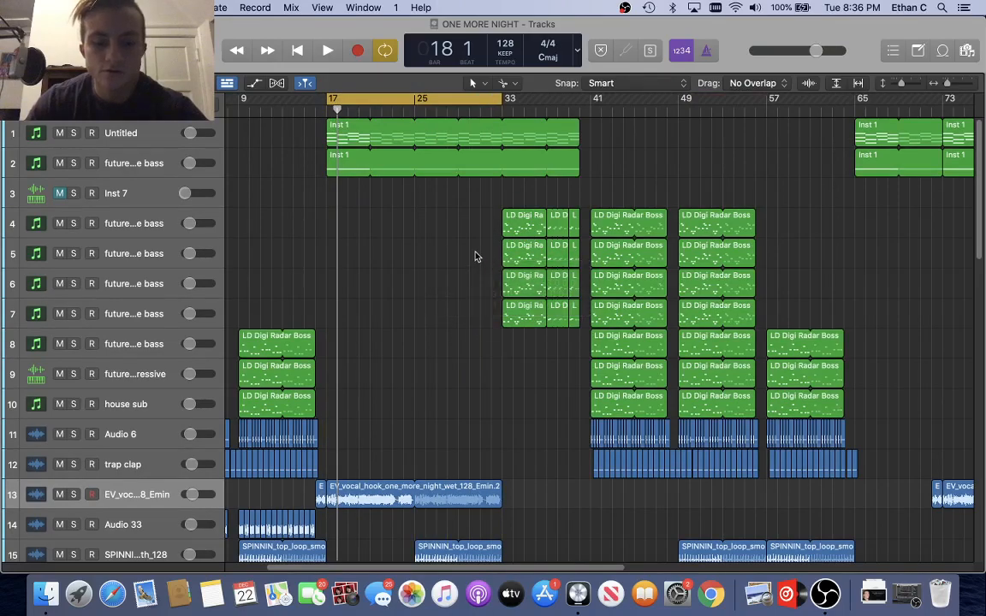
{"action": "key", "text": "space"}
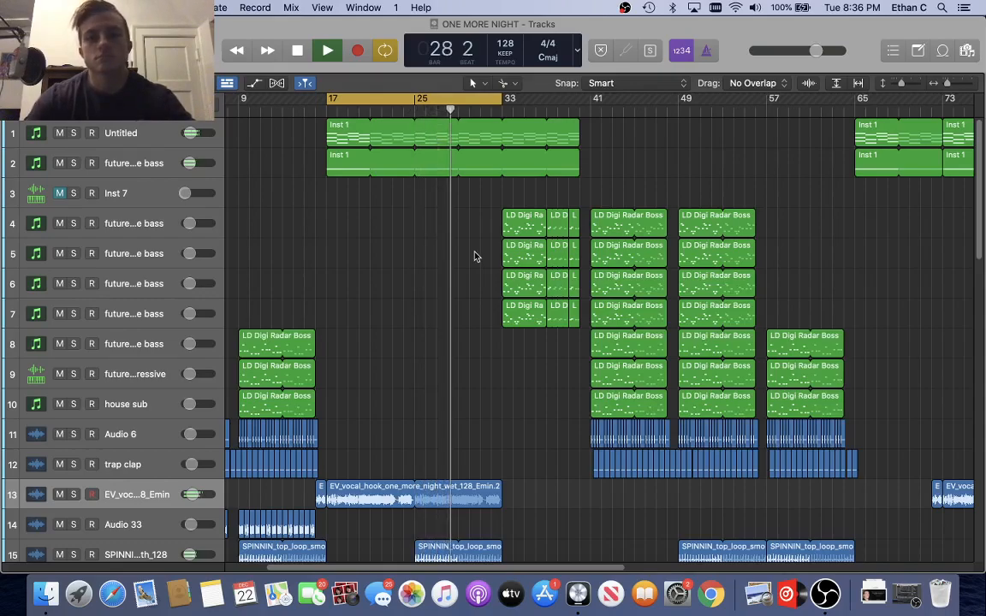
{"action": "key", "text": "space"}
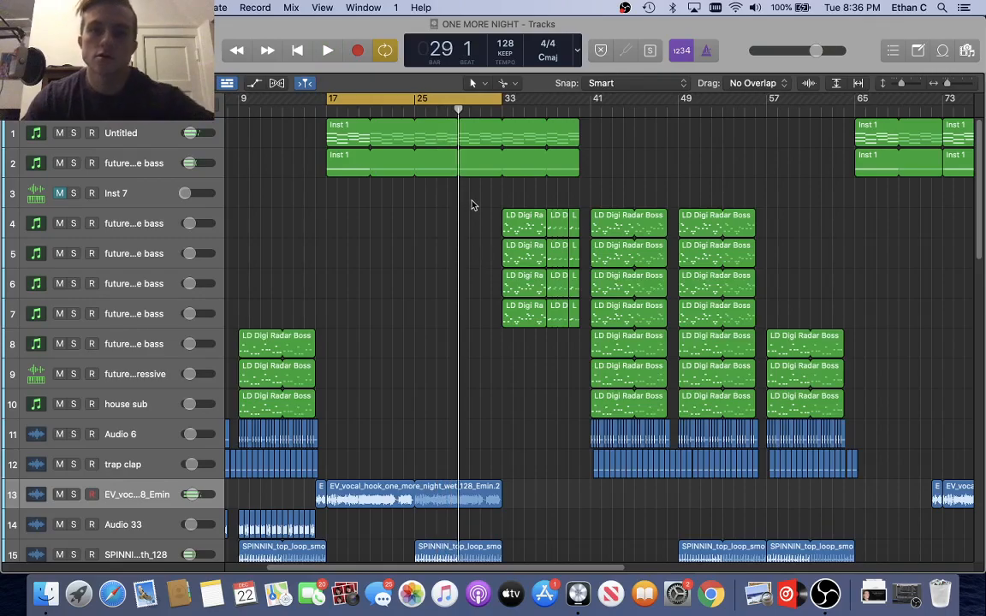
Shorten the cycle range to bars 17 through 25 and audition the EV_vocal_hook track soloed within it
{"action": "left_click_drag", "start_coordinate": [502, 99], "coordinate": [416, 100]}
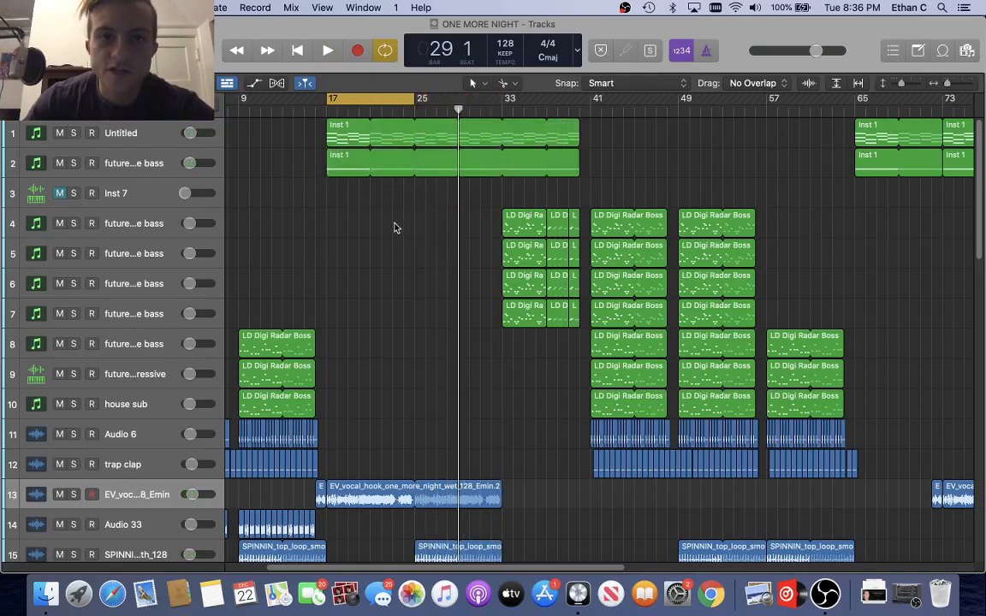
{"action": "scroll", "coordinate": [394, 228], "scroll_direction": "down", "scroll_amount": 5}
{"action": "key", "text": "cmd+Right"}
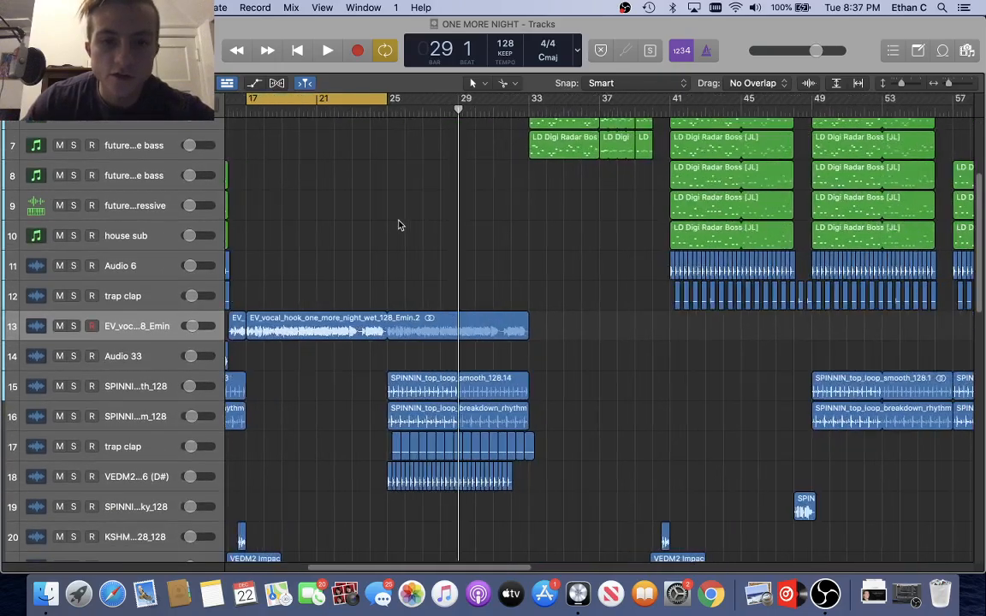
{"action": "scroll", "coordinate": [385, 356], "scroll_direction": "left", "scroll_amount": 5}
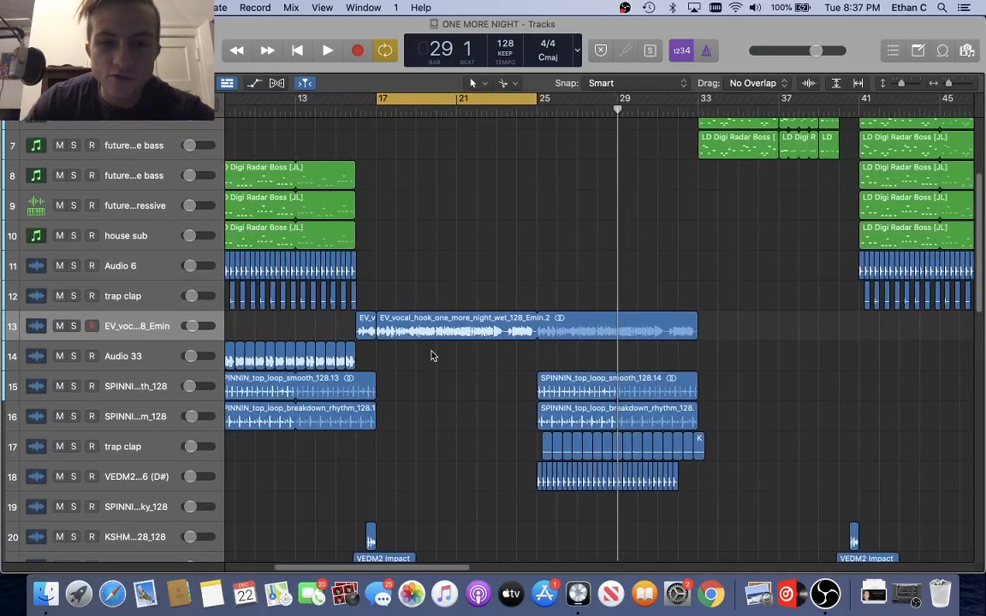
{"action": "scroll", "coordinate": [432, 356], "scroll_direction": "down", "scroll_amount": 1}
{"action": "scroll", "coordinate": [431, 356], "scroll_direction": "right", "scroll_amount": 3}
{"action": "scroll", "coordinate": [431, 356], "scroll_direction": "up", "scroll_amount": 5}
{"action": "scroll", "coordinate": [431, 356], "scroll_direction": "down", "scroll_amount": 6}
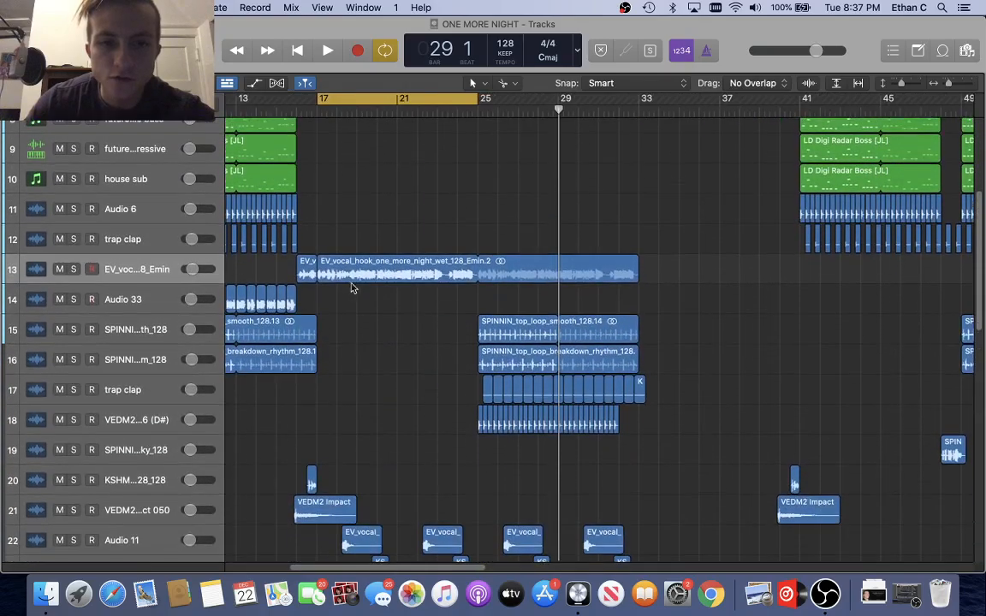
{"action": "left_click", "coordinate": [74, 269]}
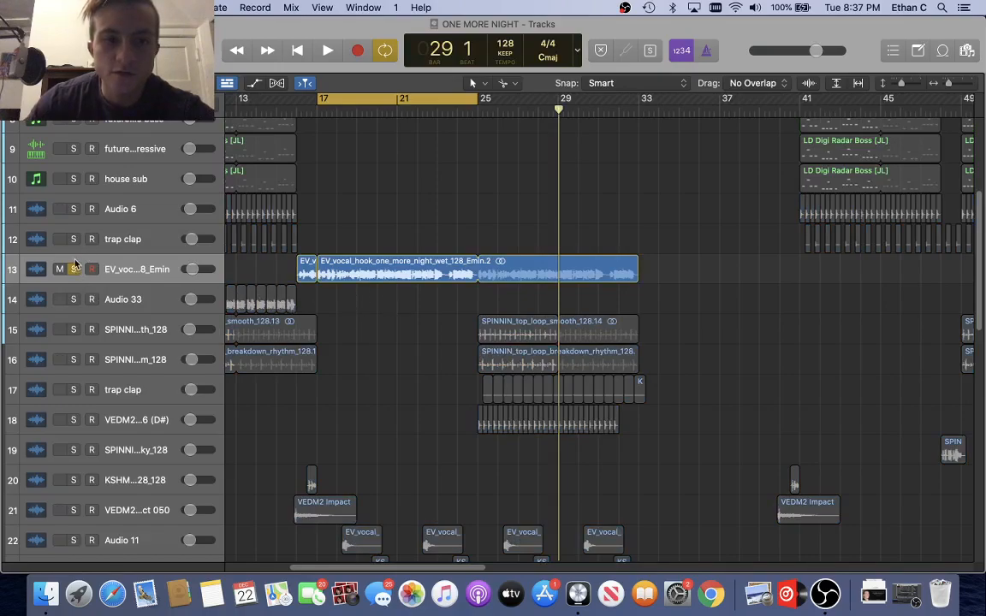
{"action": "key", "text": "space"}
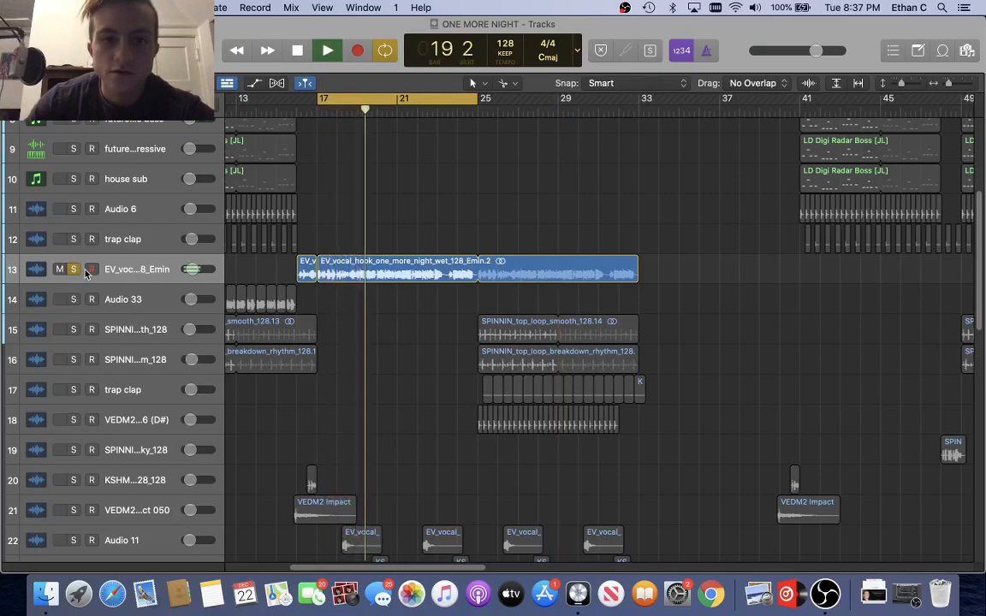
{"action": "key", "text": "space"}
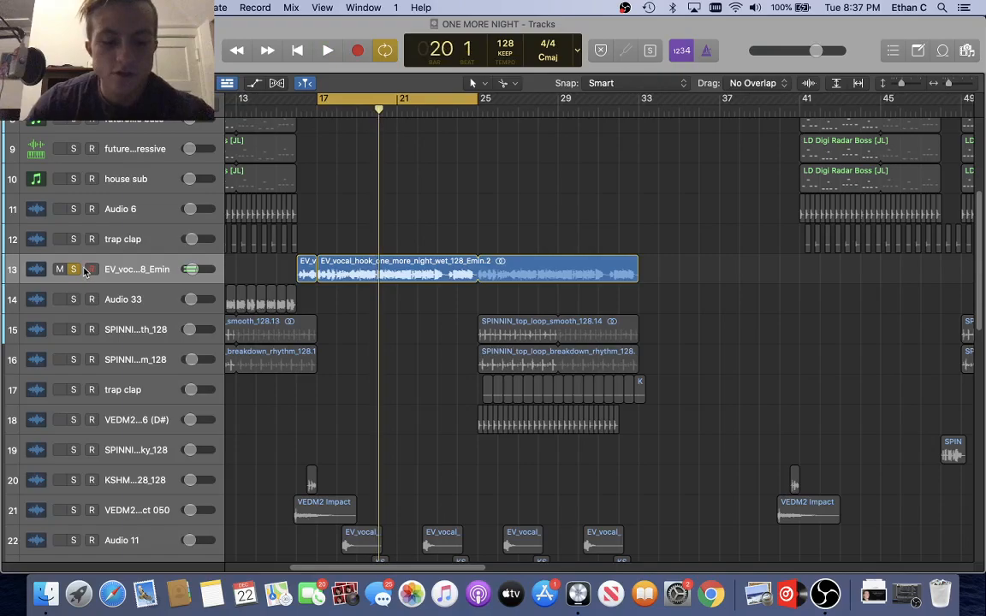
Review the Pitch Shifter settings on the vocal hook channel in the mixer, and close both
{"action": "key", "text": "x"}
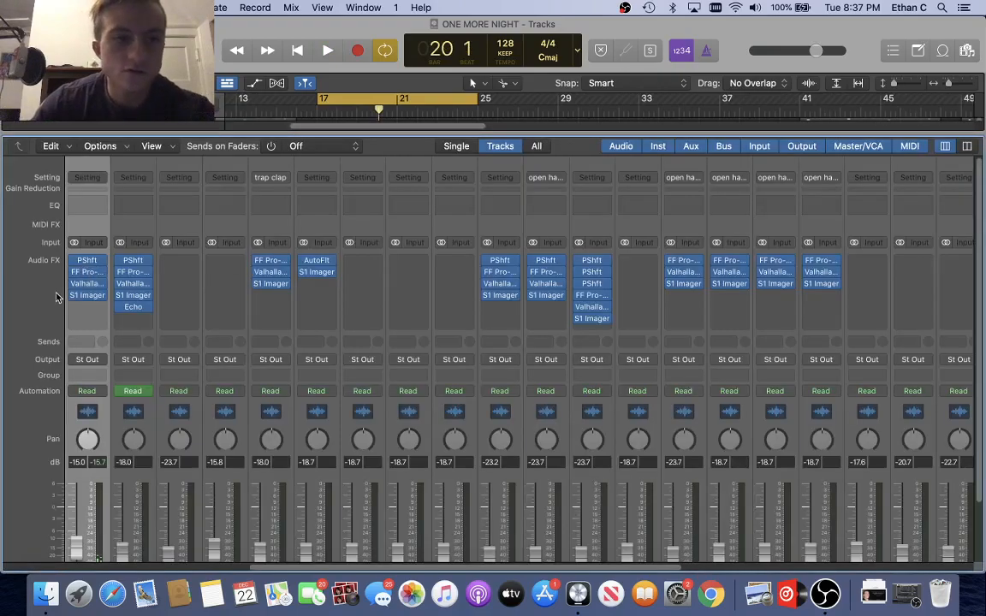
{"action": "left_click", "coordinate": [87, 261]}
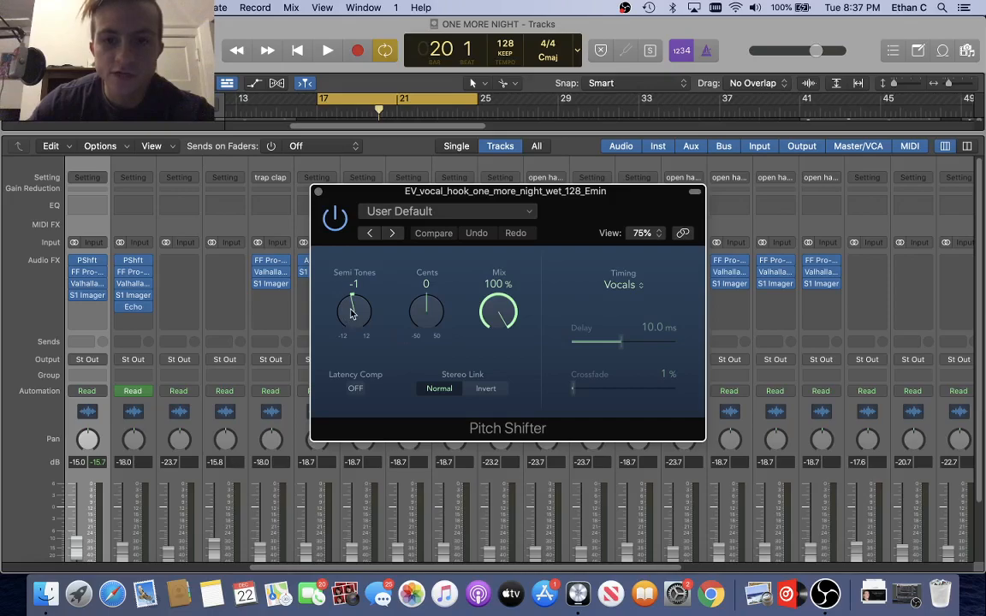
{"action": "left_click", "coordinate": [318, 191]}
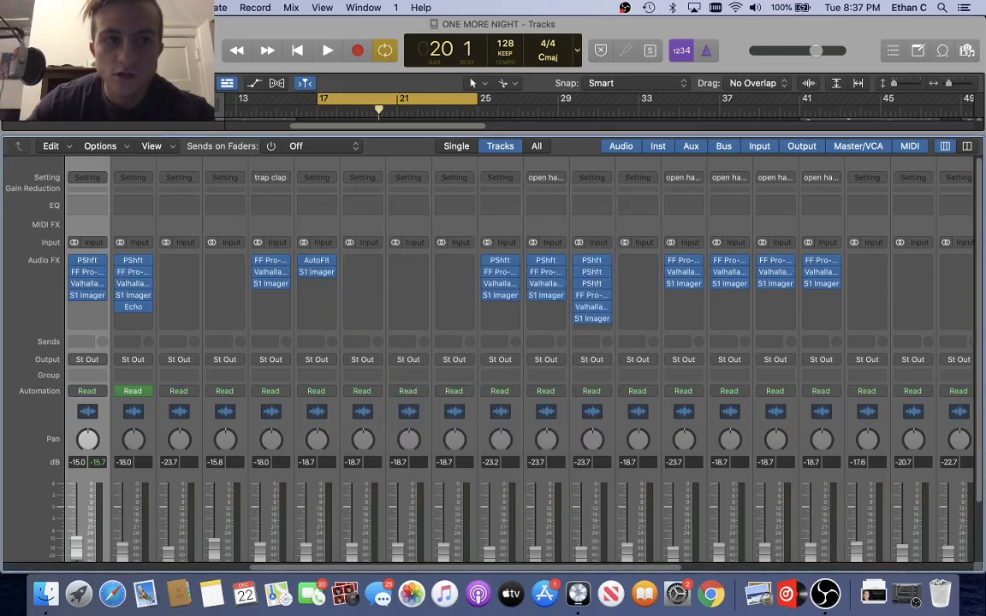
{"action": "key", "text": "x"}
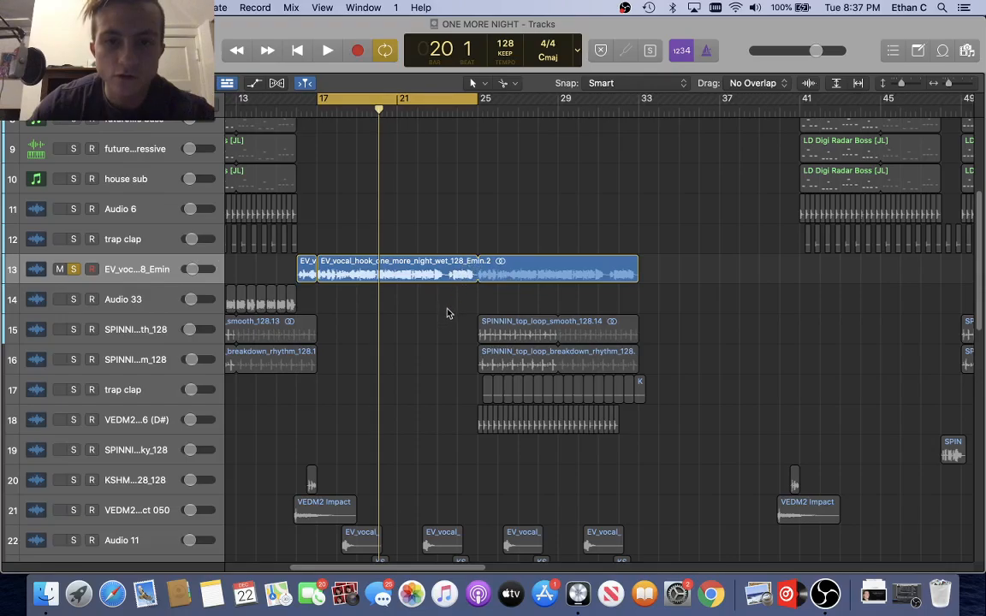
Examine the FabFilter Pro-Q 3 low-cut curve on the vocal hook channel during playback, and close the plug-in
{"action": "scroll", "coordinate": [452, 313], "scroll_direction": "up", "scroll_amount": 5}
{"action": "scroll", "coordinate": [452, 312], "scroll_direction": "down", "scroll_amount": 5}
{"action": "scroll", "coordinate": [452, 312], "scroll_direction": "up", "scroll_amount": 2}
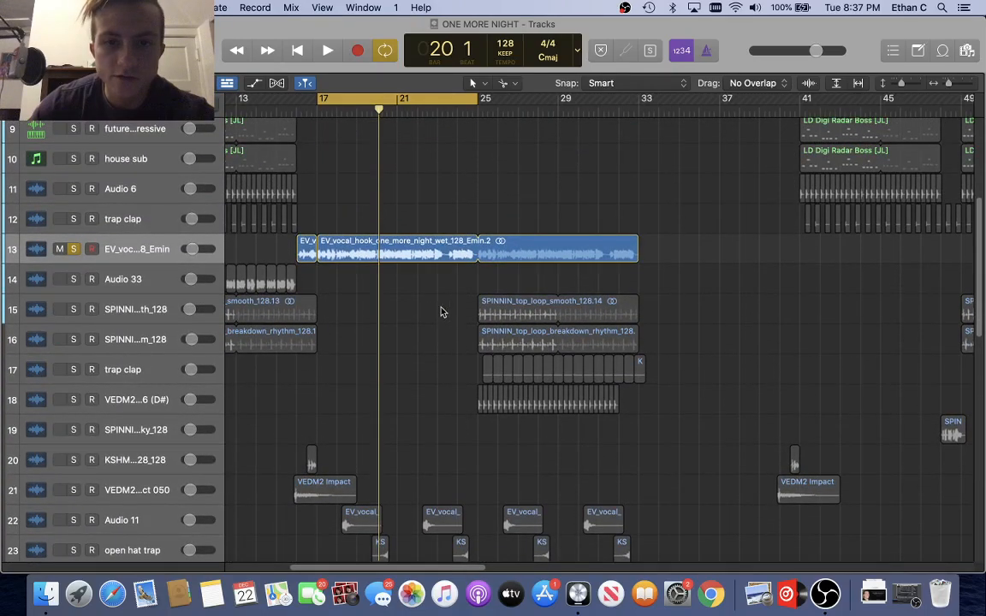
{"action": "key", "text": "x"}
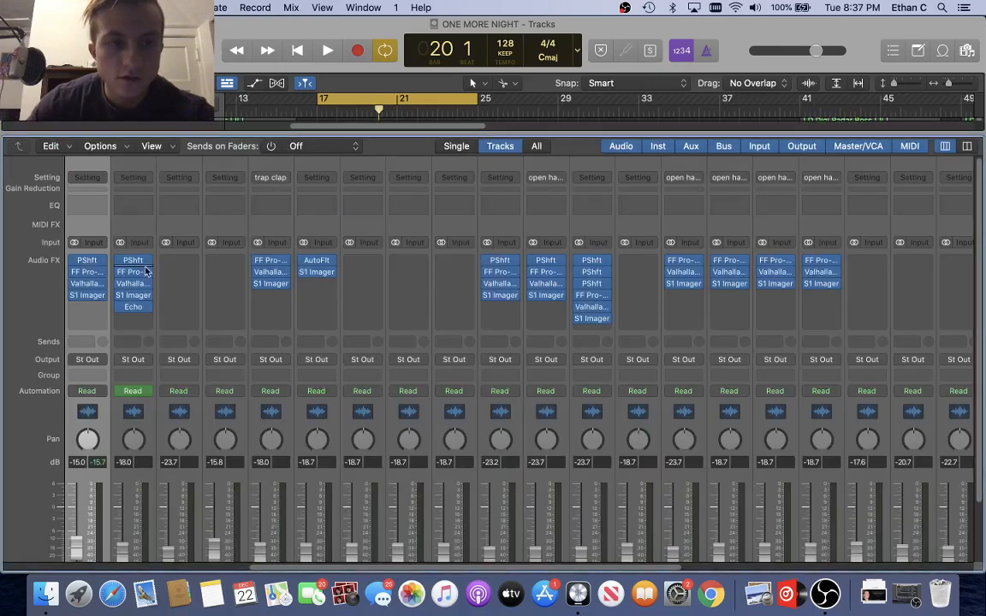
{"action": "left_click", "coordinate": [87, 272]}
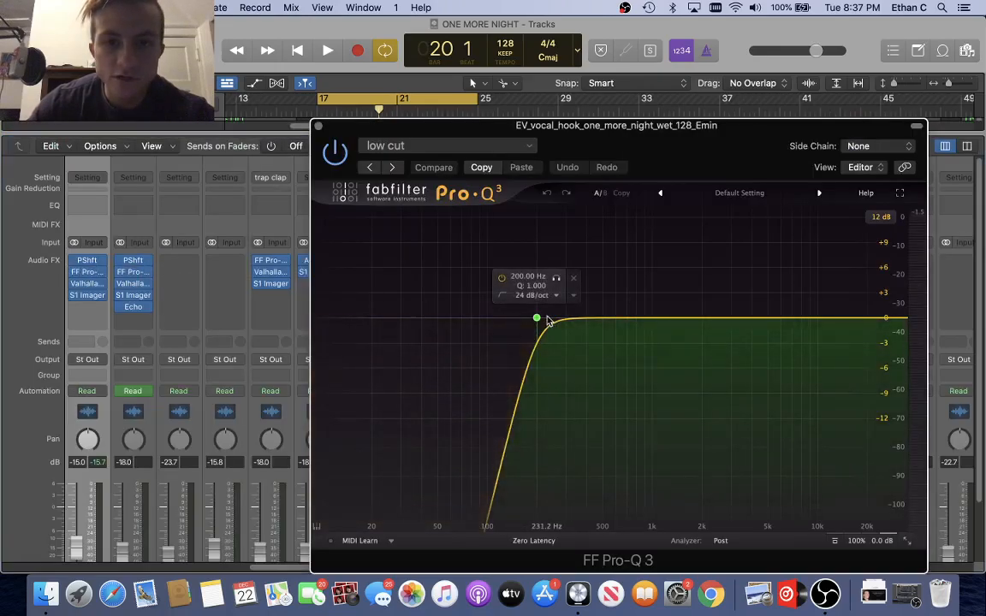
{"action": "key", "text": "space"}
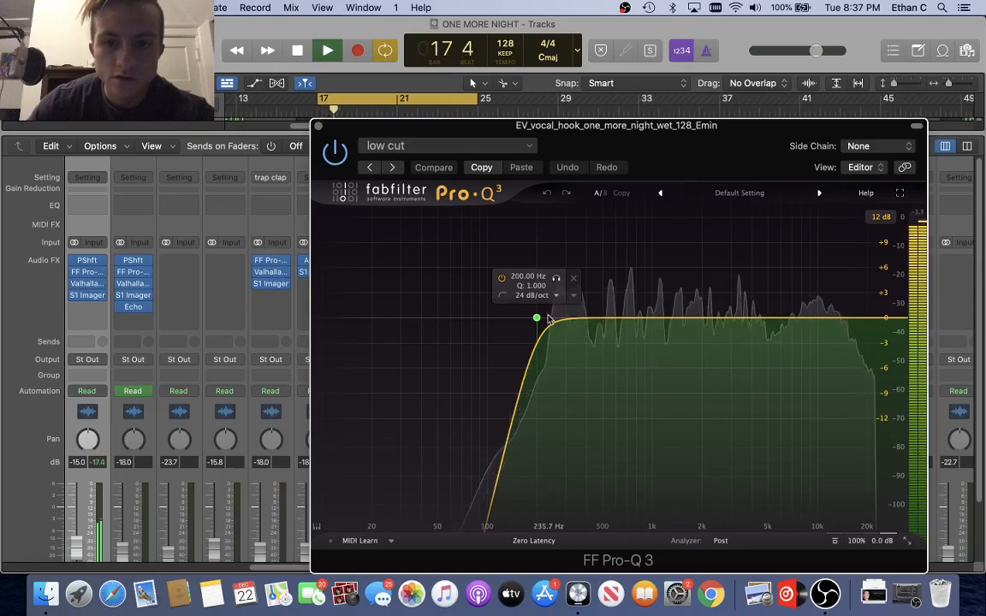
{"action": "left_click", "coordinate": [318, 125]}
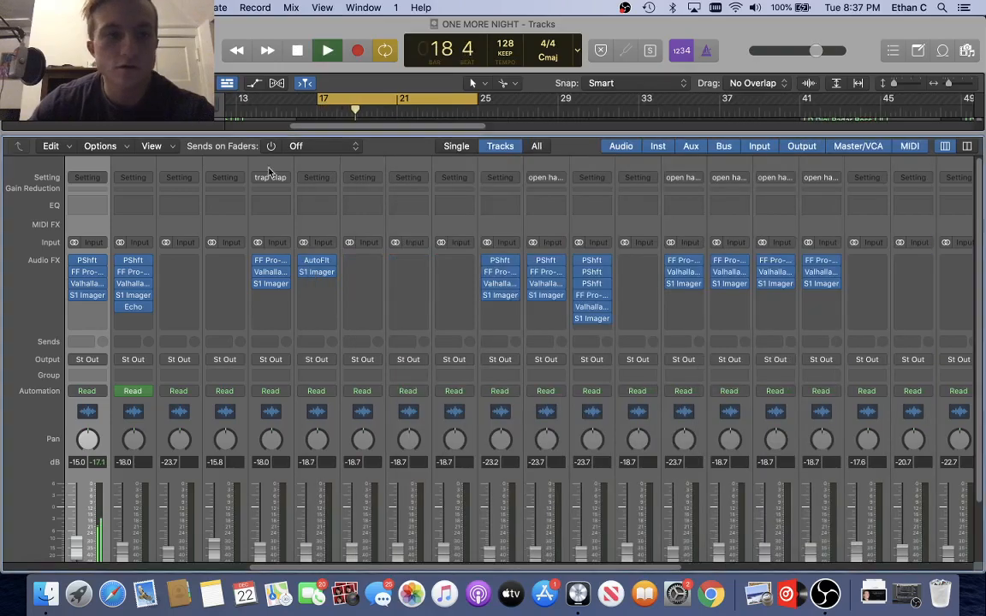
Open the ValhallaRoom reverb on the vocal hook channel, stop playback, and reposition its window to examine the settings
{"action": "left_click", "coordinate": [87, 288]}
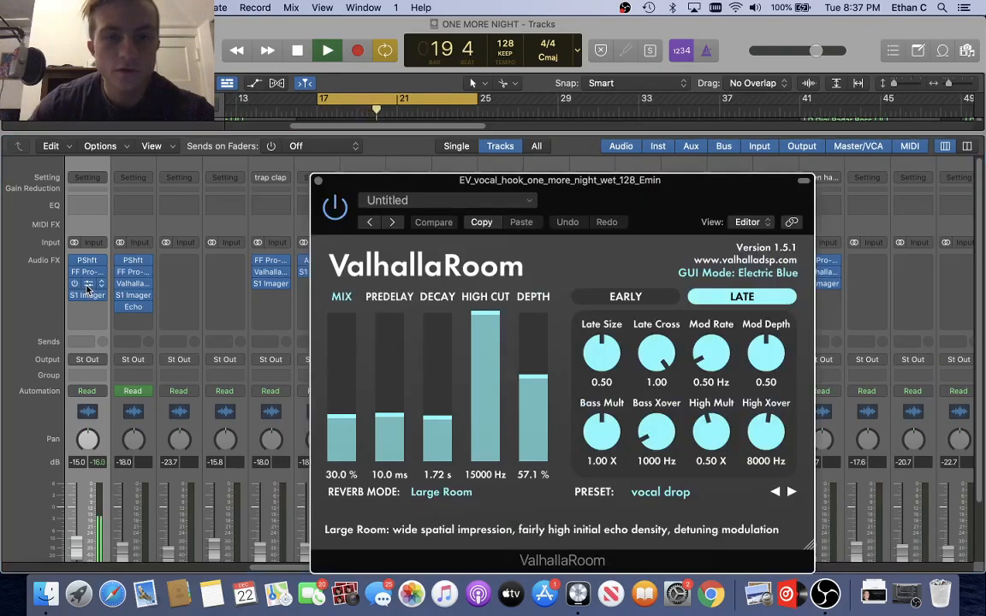
{"action": "key", "text": "space"}
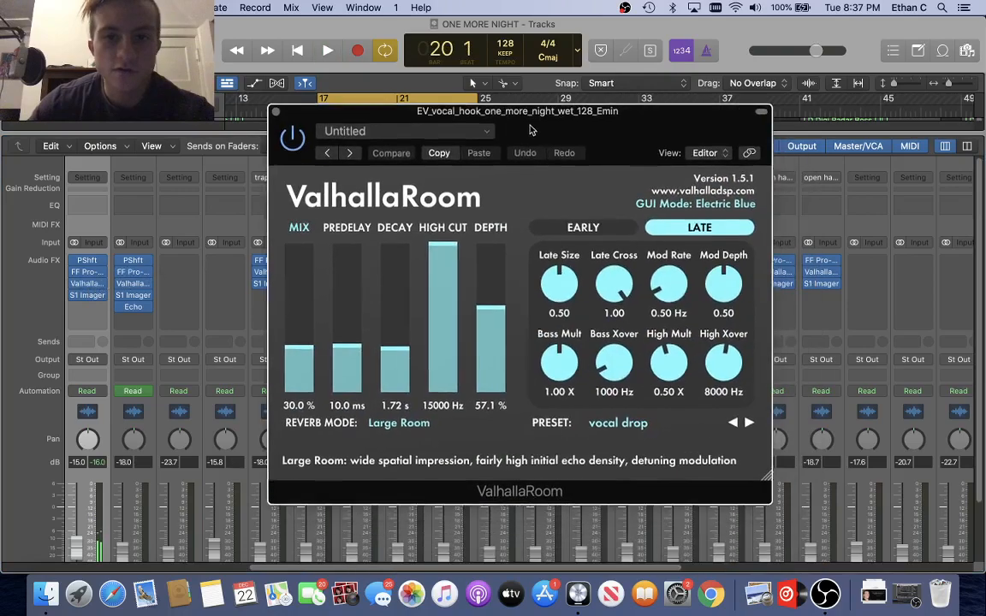
{"action": "left_click_drag", "start_coordinate": [530, 130], "coordinate": [522, 104]}
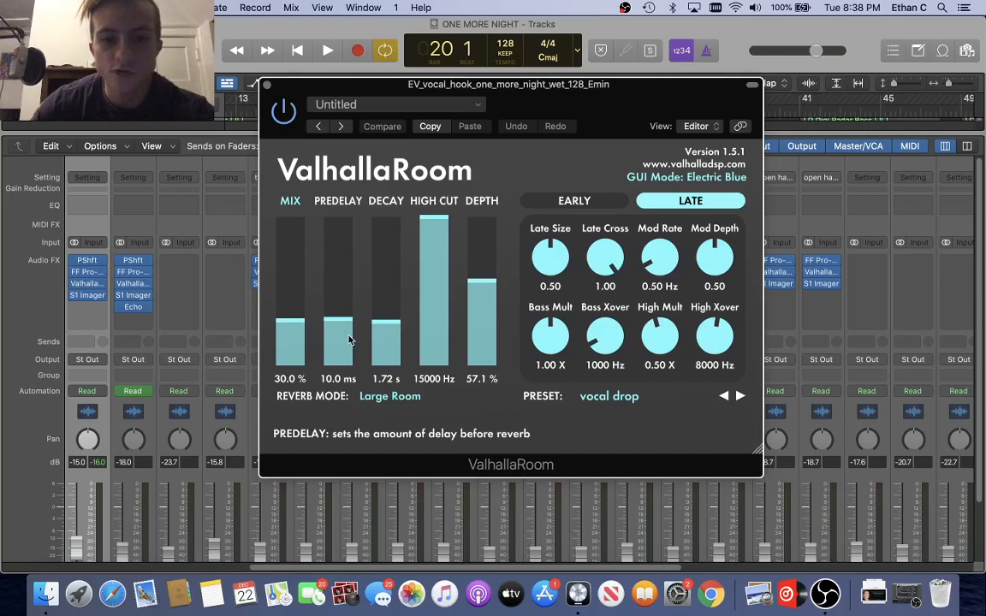
Audition the vocal hook through ValhallaRoom, stop playback and close the reverb
{"action": "key", "text": "space"}
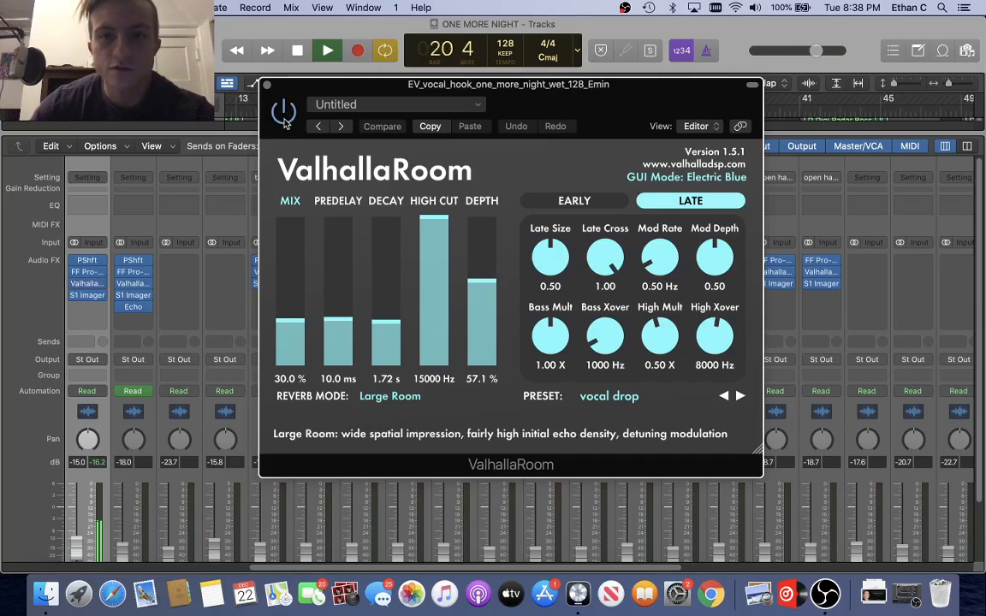
{"action": "key", "text": "space"}
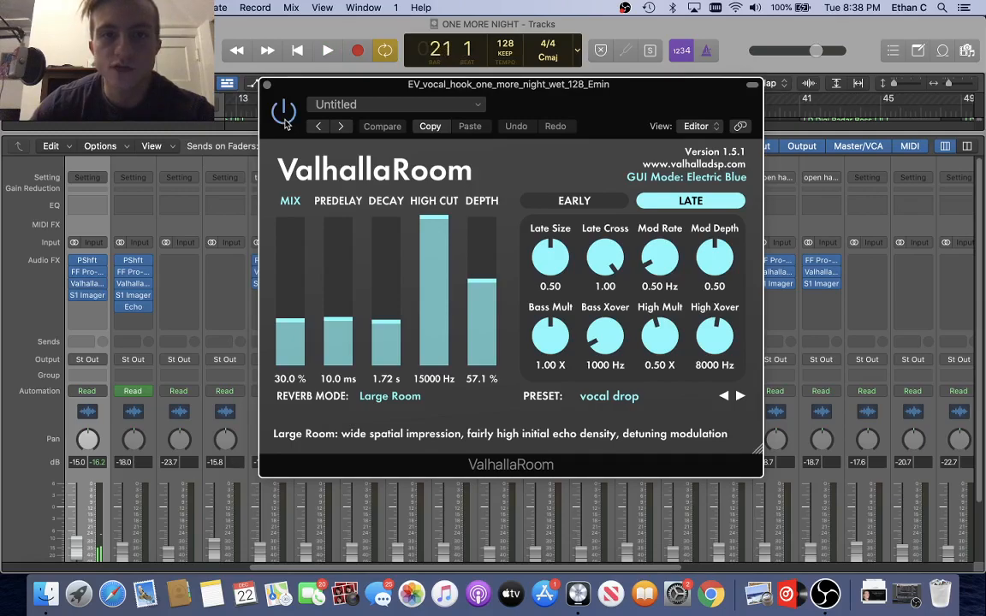
{"action": "left_click", "coordinate": [266, 85]}
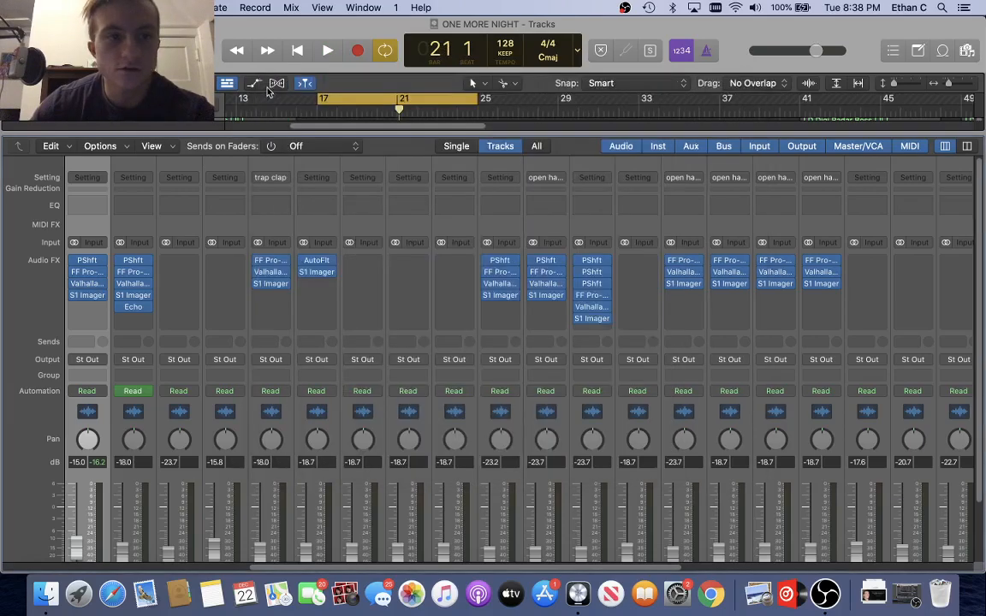
Open the S1 Imager on the vocal hook channel and reposition its window to examine the stereo width setting
{"action": "left_click", "coordinate": [86, 295]}
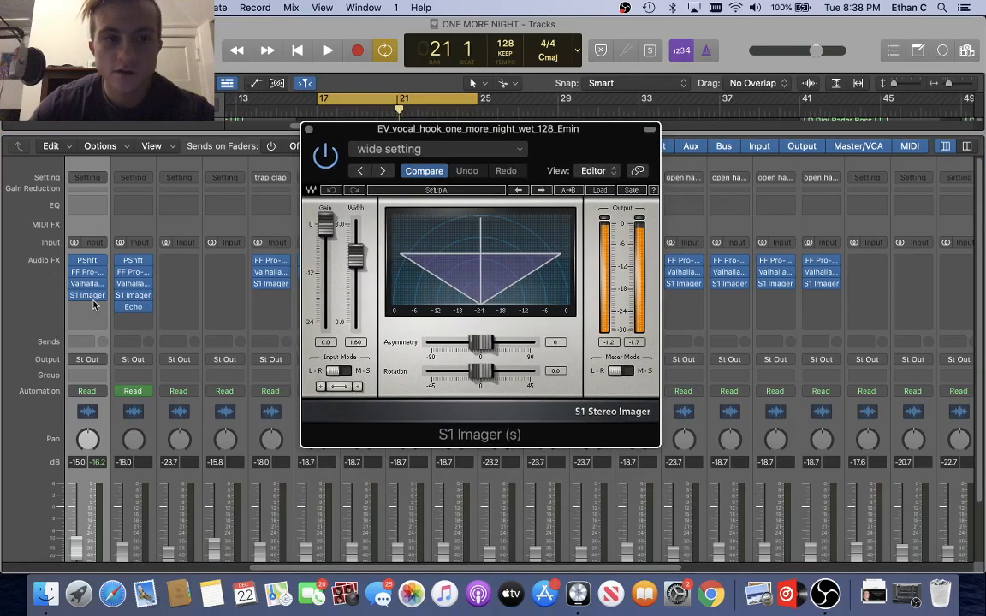
{"action": "left_click_drag", "start_coordinate": [346, 143], "coordinate": [310, 118]}
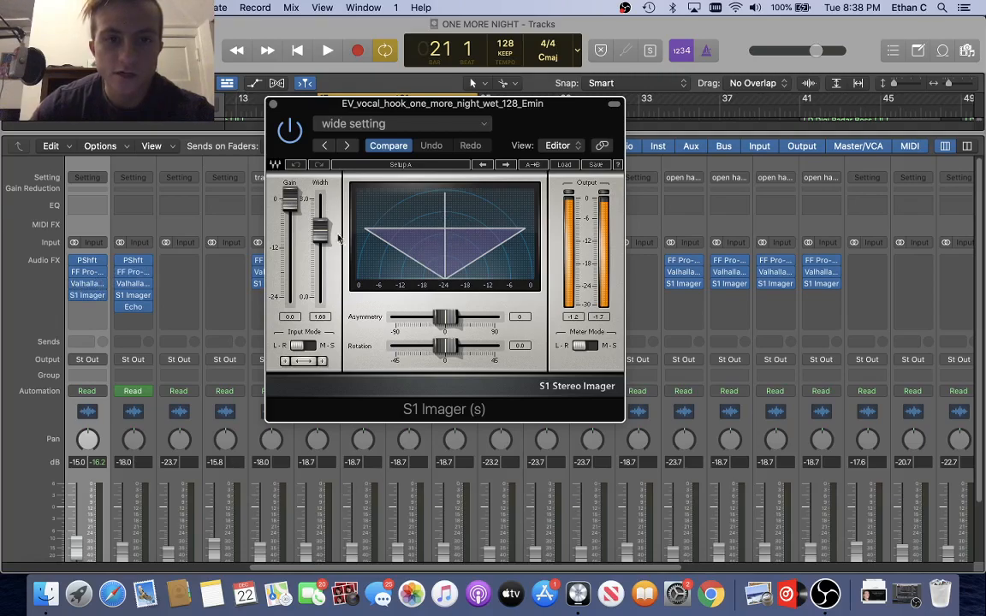
Try the S1 Imager ahead of ValhallaRoom in the vocal hook's effects chain, and restore the original order
{"action": "left_click_drag", "start_coordinate": [87, 287], "coordinate": [87, 303]}
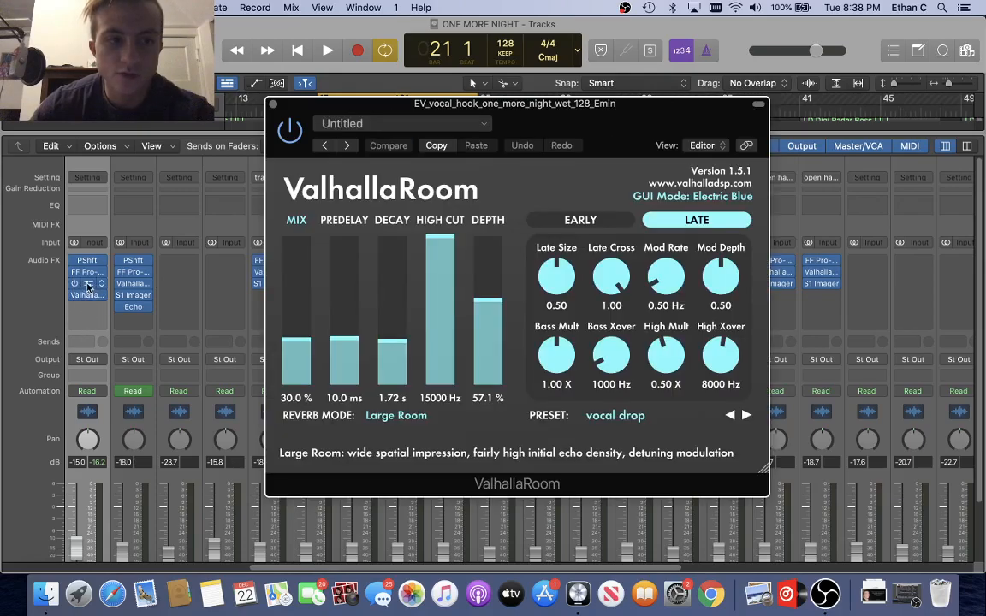
{"action": "left_click_drag", "start_coordinate": [400, 110], "coordinate": [368, 96]}
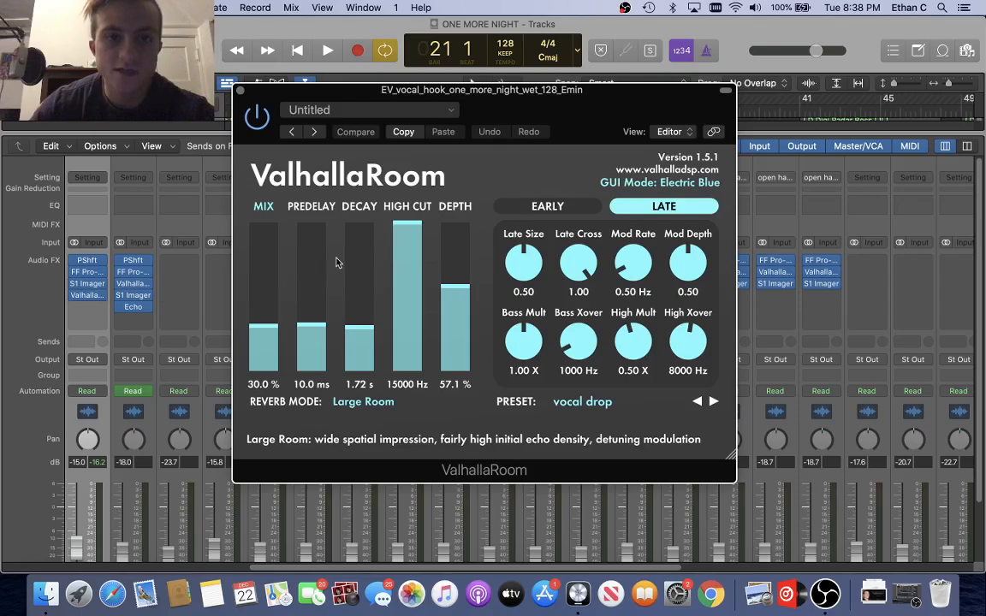
{"action": "left_click", "coordinate": [88, 295]}
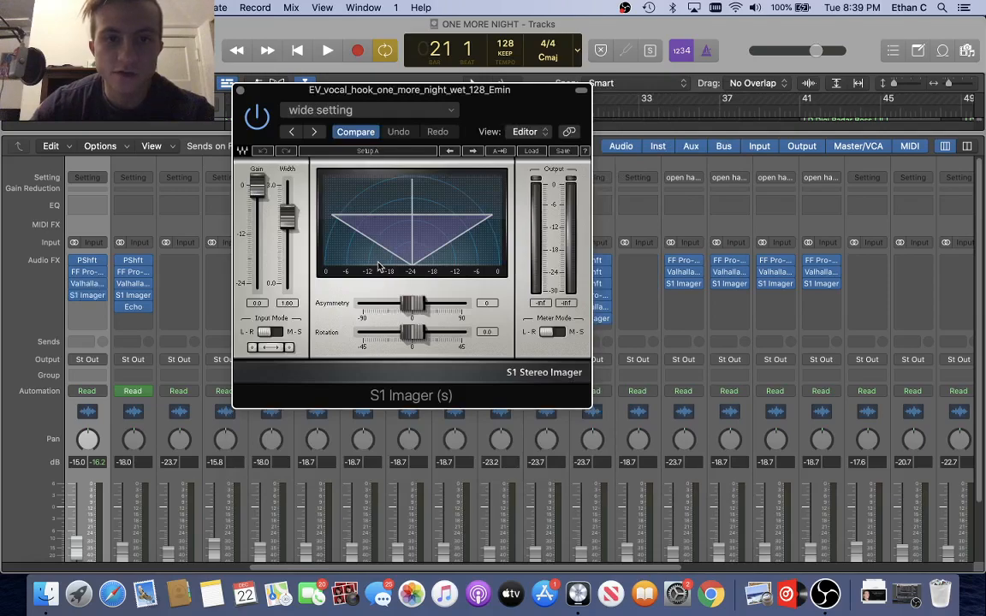
Audition the vocal hook with the S1 Imager placed after ValhallaRoom, and stop playback
{"action": "left_click_drag", "start_coordinate": [485, 109], "coordinate": [501, 152]}
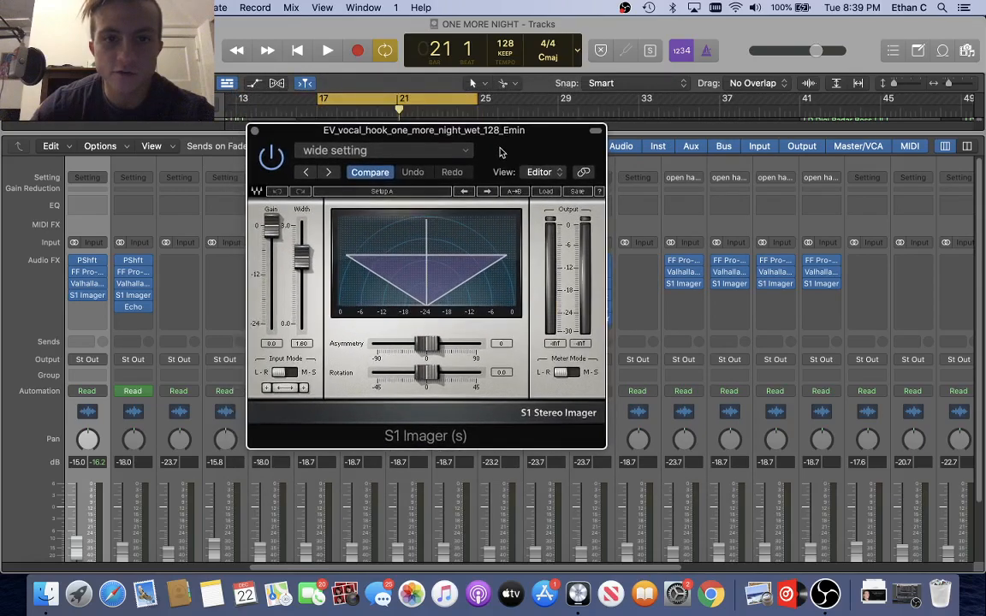
{"action": "key", "text": "space"}
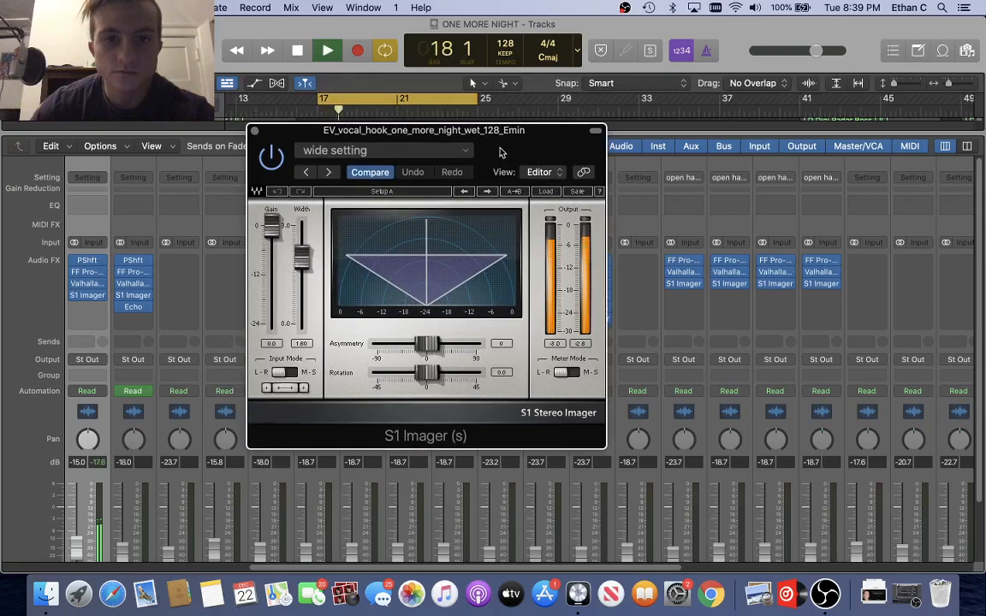
{"action": "key", "text": "space"}
Audition the vocal hook with the S1 Imager ahead of ValhallaRoom, restore the original order and close the plug-in
{"action": "left_click", "coordinate": [88, 284]}
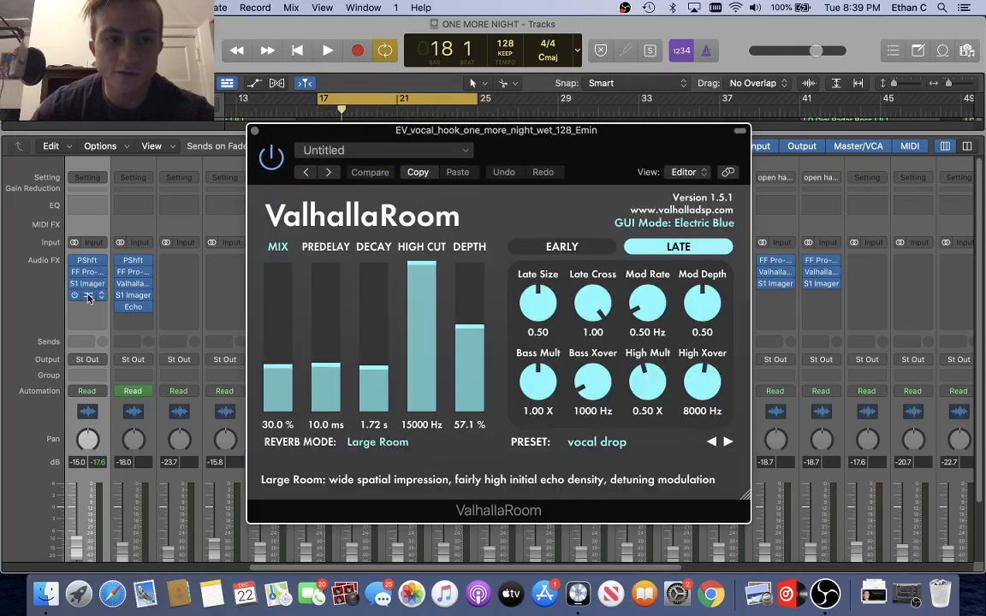
{"action": "key", "text": "space"}
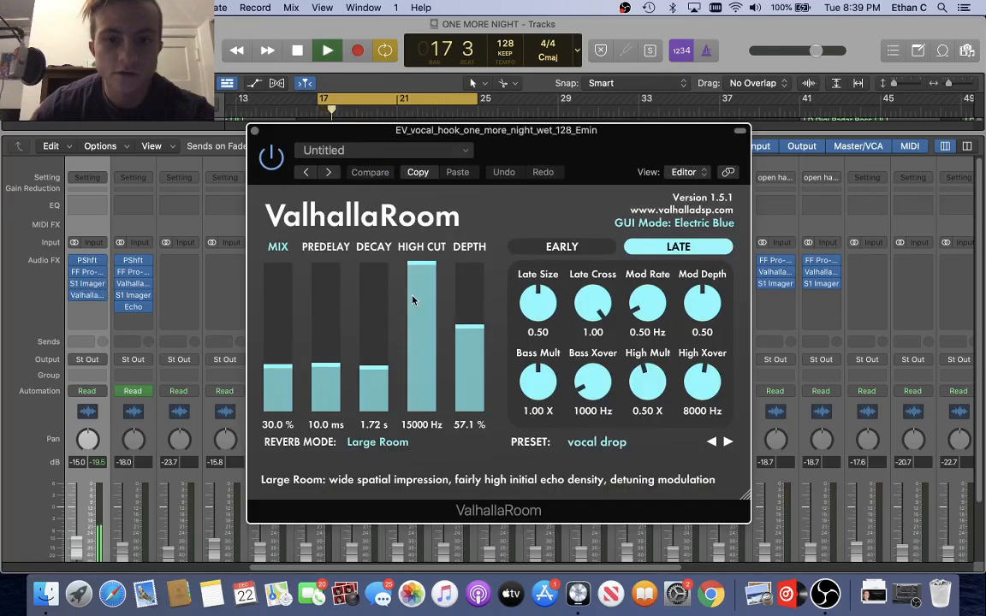
{"action": "key", "text": "space"}
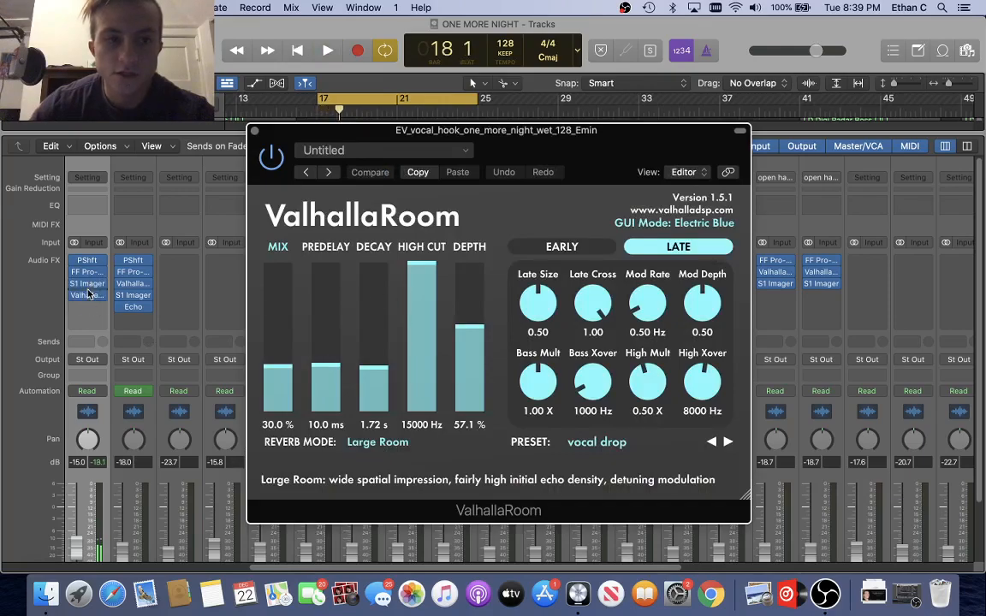
{"action": "left_click_drag", "start_coordinate": [88, 287], "coordinate": [90, 301]}
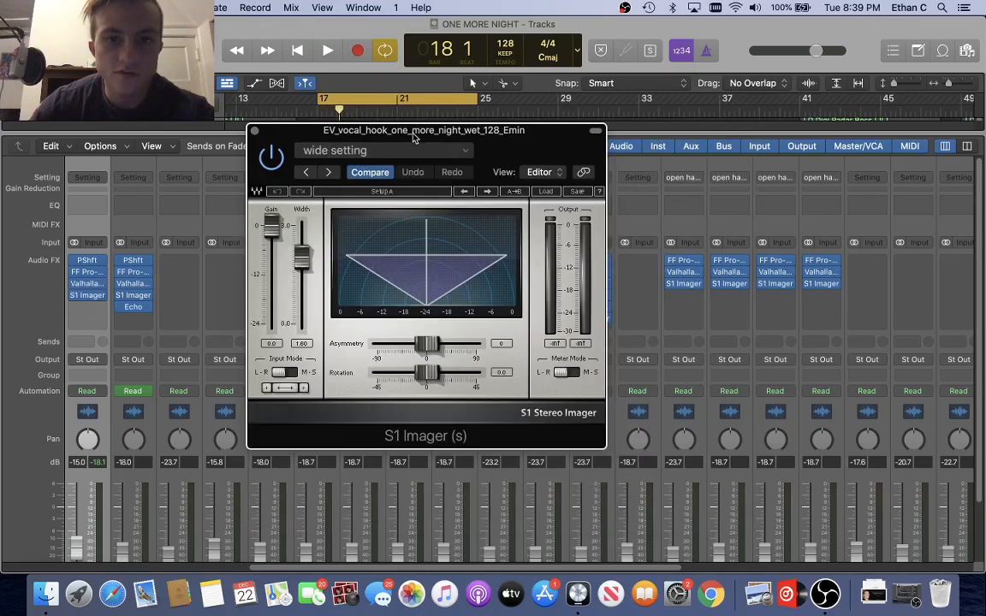
{"action": "left_click_drag", "start_coordinate": [412, 137], "coordinate": [459, 135]}
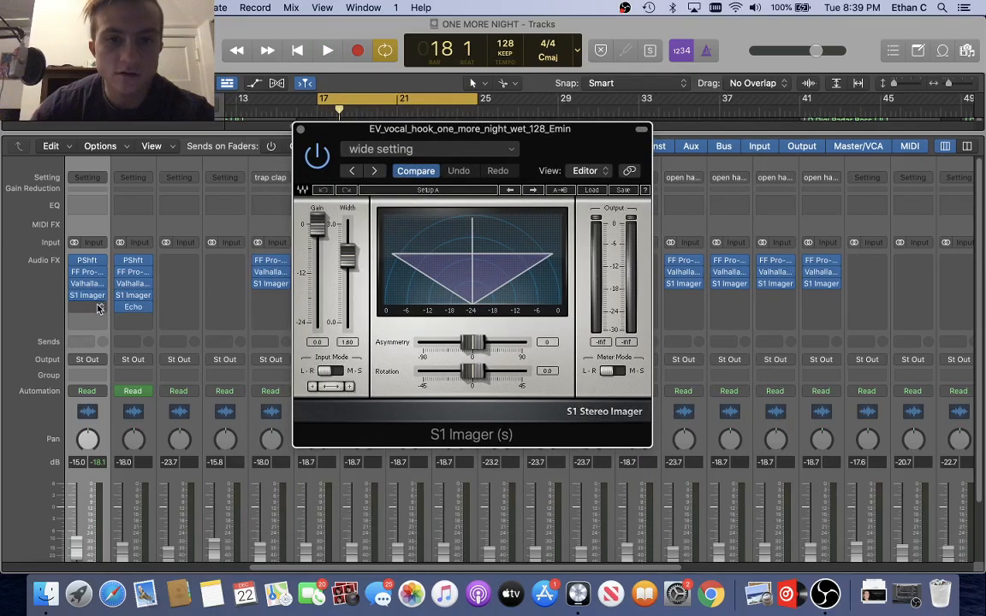
{"action": "left_click", "coordinate": [300, 131]}
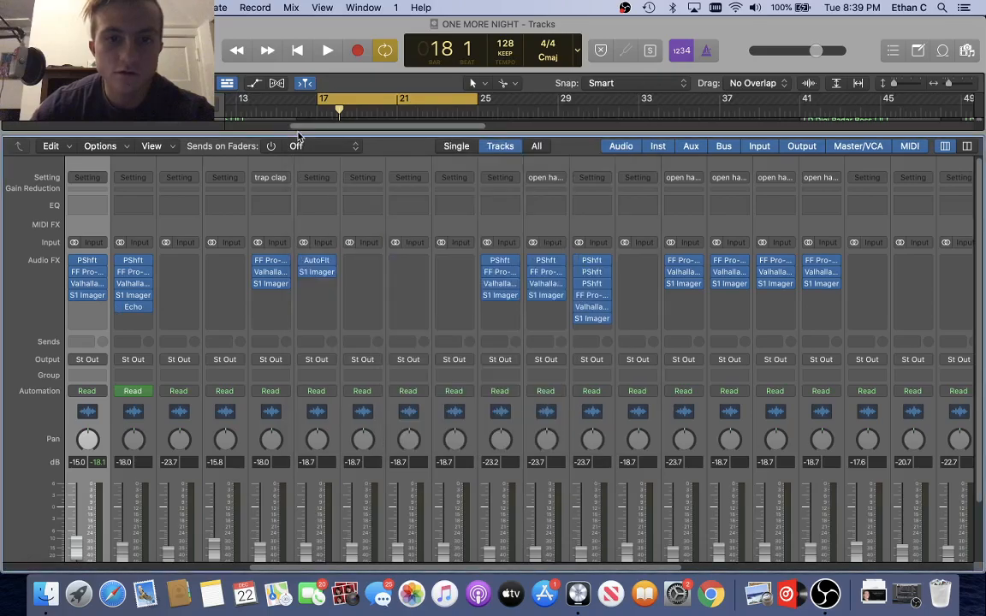
Return from the mixer to the arrangement, solo track 1 alongside the vocal hook, and start playback
{"action": "key", "text": "x"}
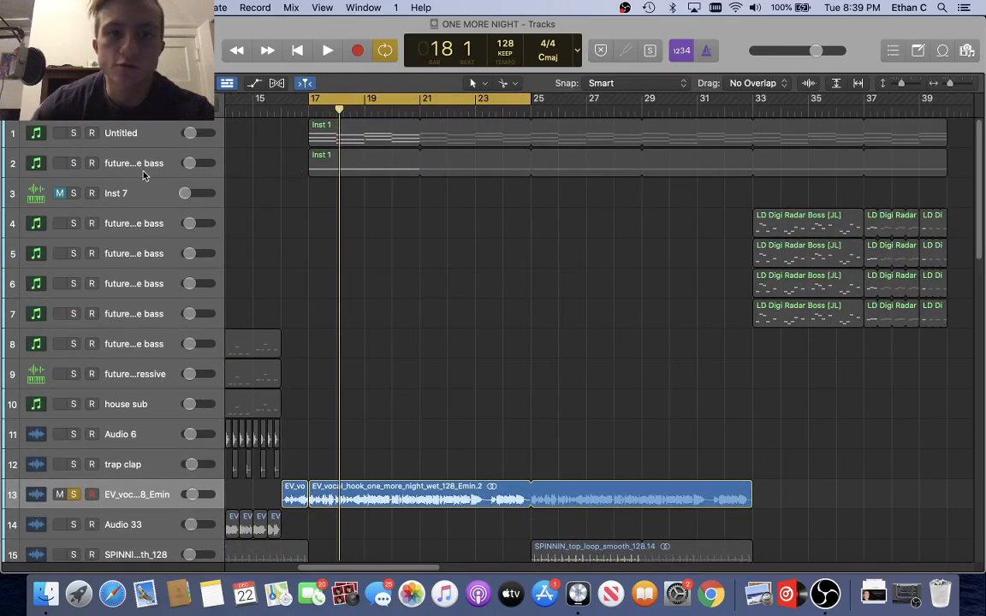
{"action": "scroll", "coordinate": [334, 286], "scroll_direction": "down", "scroll_amount": 10}
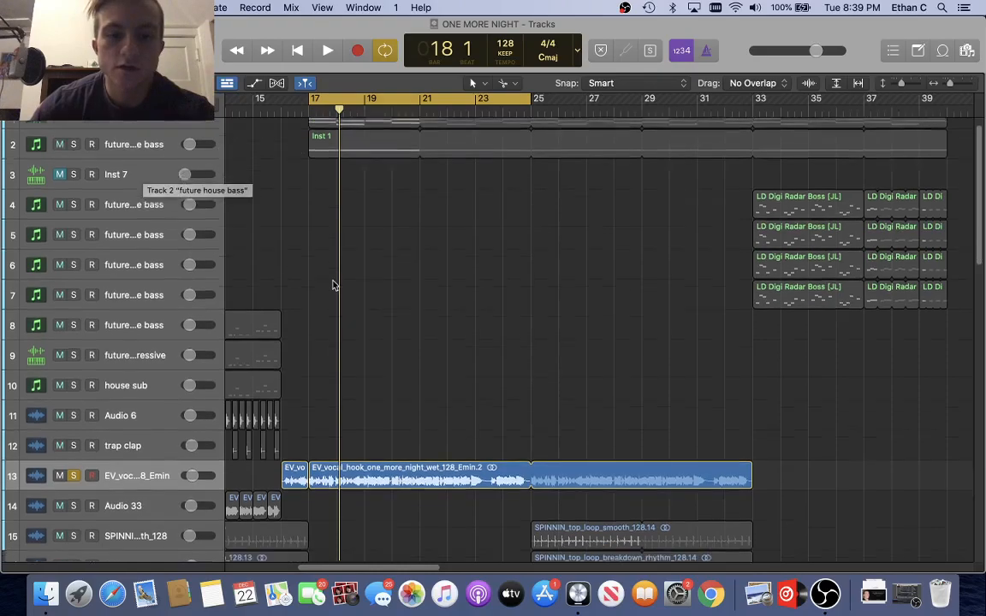
{"action": "scroll", "coordinate": [335, 286], "scroll_direction": "up", "scroll_amount": 4}
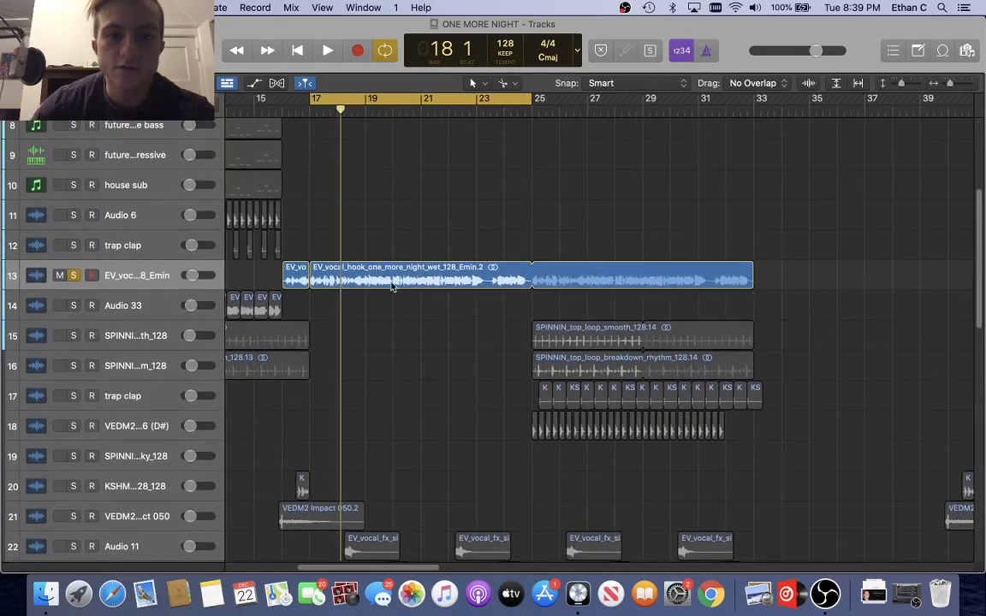
{"action": "scroll", "coordinate": [395, 281], "scroll_direction": "up", "scroll_amount": 7}
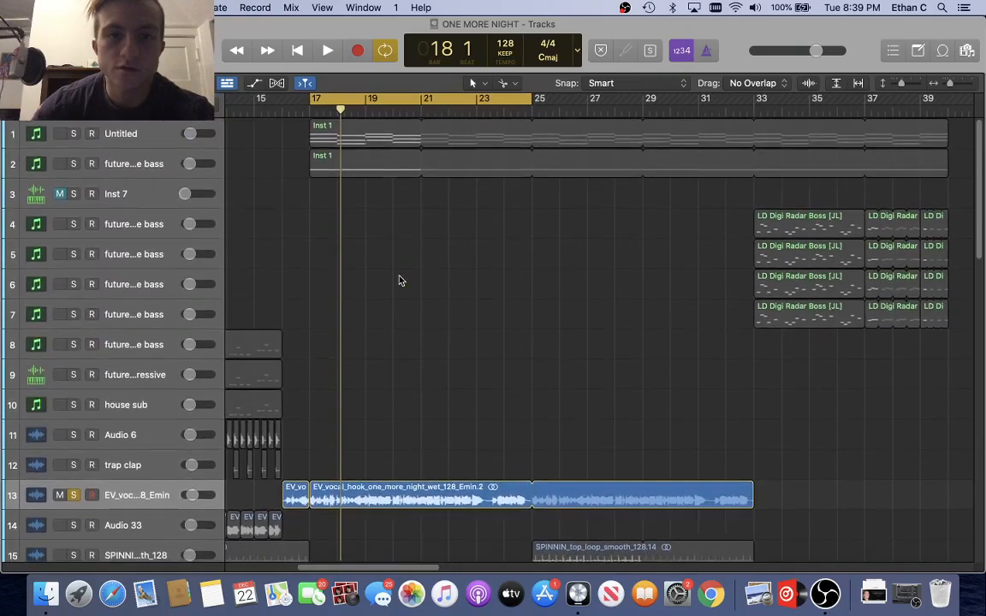
{"action": "key", "text": "super+Right"}
{"action": "key", "text": "super+Right"}
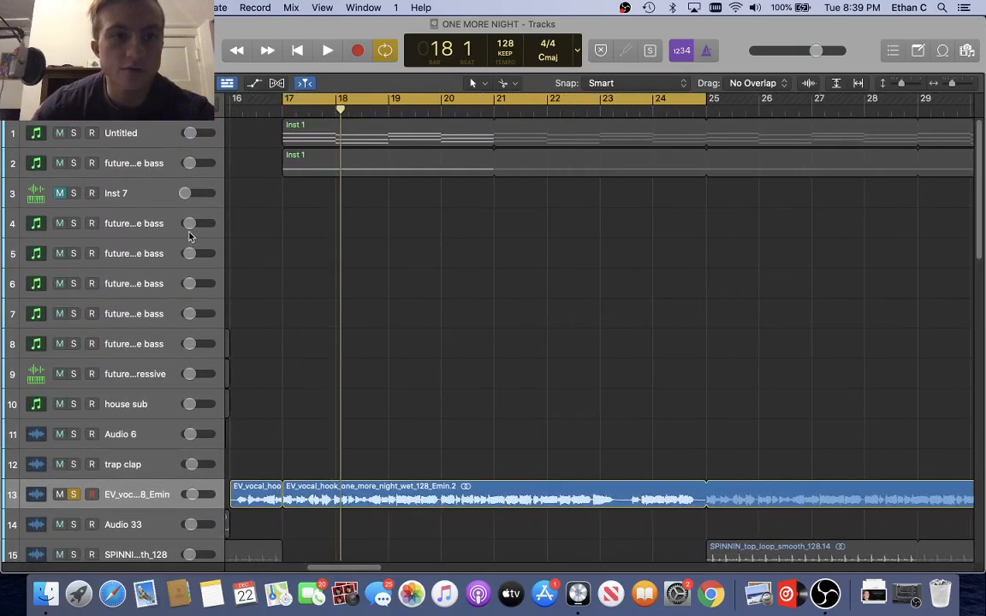
{"action": "left_click", "coordinate": [74, 134]}
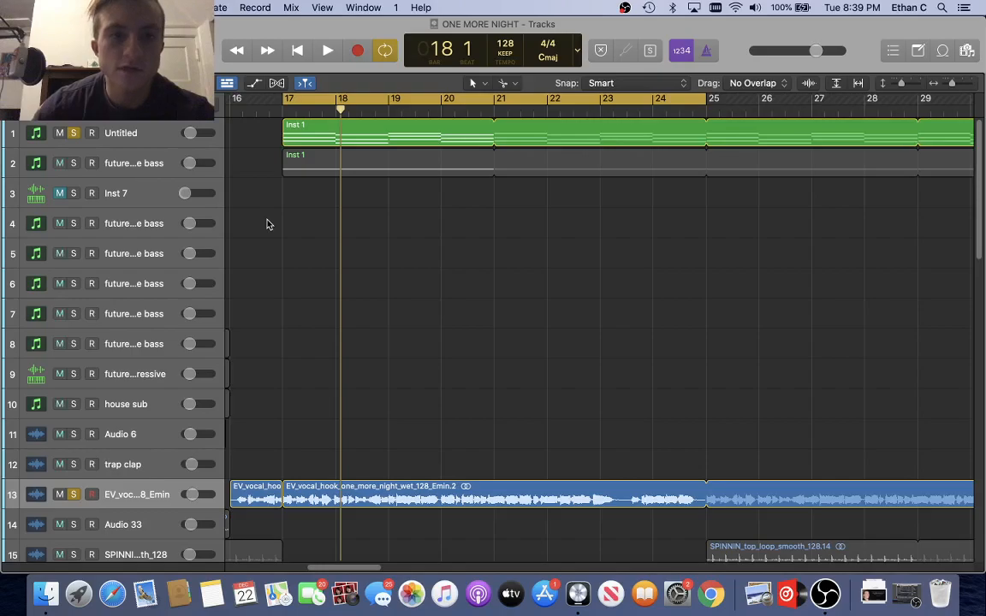
{"action": "key", "text": "space"}
Open track 1's Inst 1 region in the Piano Roll, examine its chord notes during playback, and stop
{"action": "double_click", "coordinate": [365, 139]}
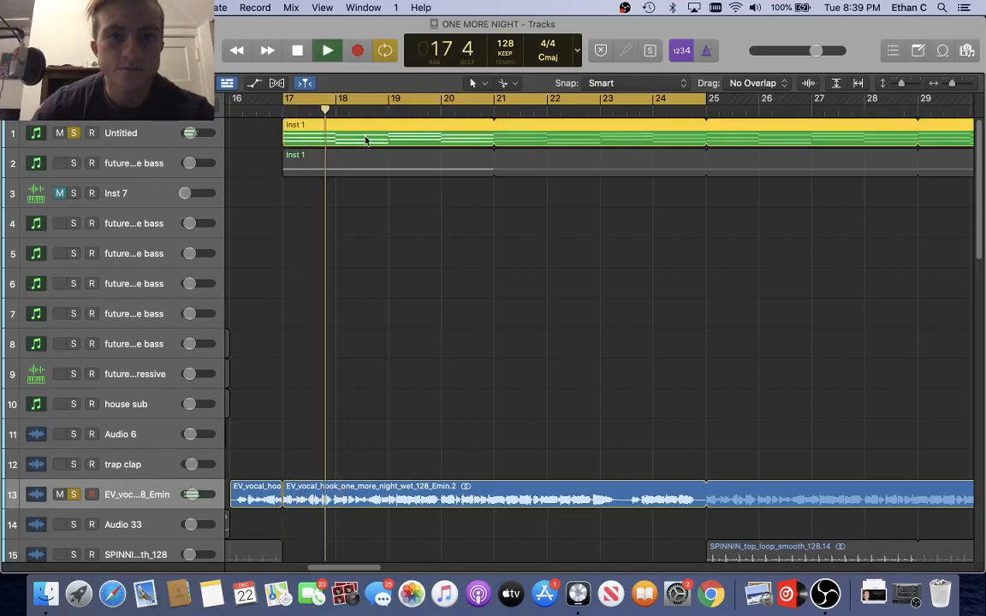
{"action": "scroll", "coordinate": [361, 464], "scroll_direction": "left", "scroll_amount": 5}
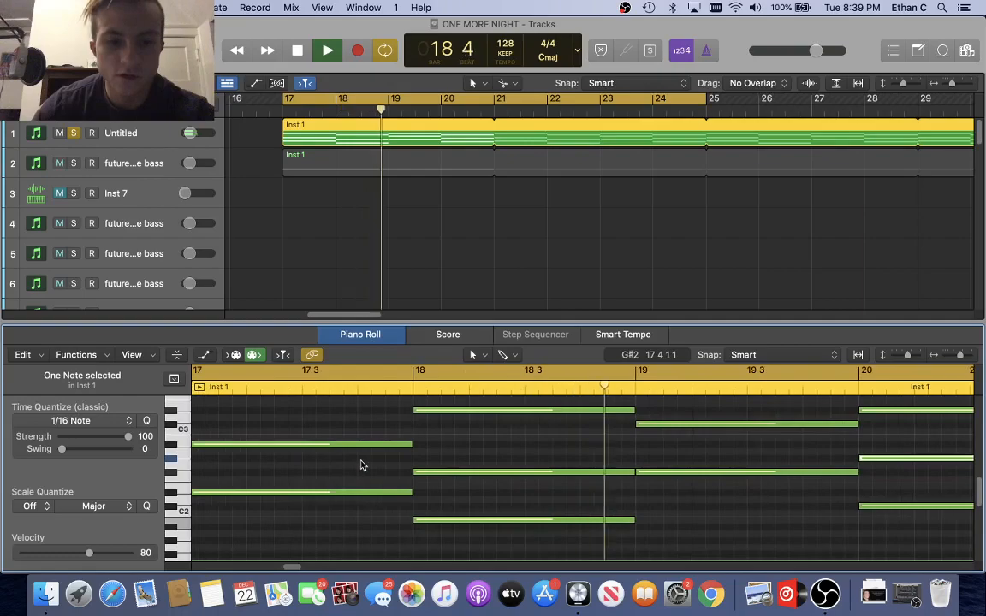
{"action": "scroll", "coordinate": [361, 465], "scroll_direction": "down", "scroll_amount": 3}
{"action": "scroll", "coordinate": [360, 465], "scroll_direction": "right", "scroll_amount": 5}
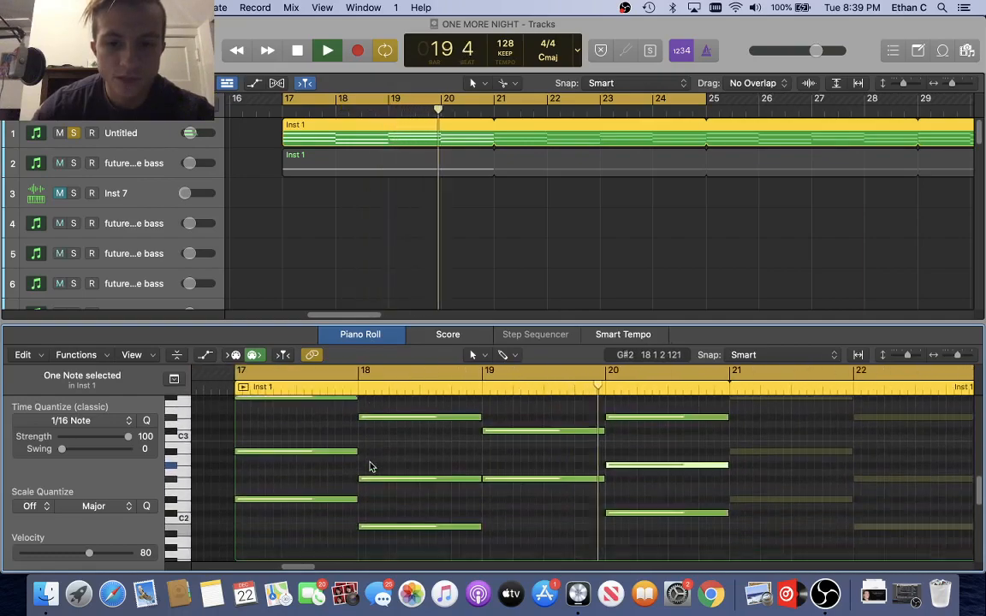
{"action": "scroll", "coordinate": [370, 466], "scroll_direction": "up", "scroll_amount": 2}
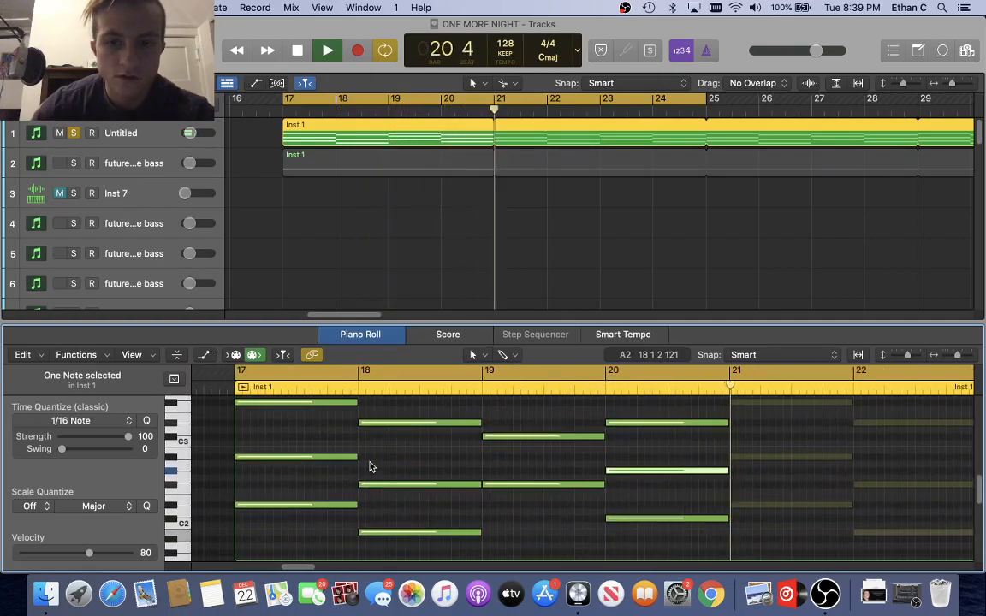
{"action": "scroll", "coordinate": [375, 468], "scroll_direction": "right", "scroll_amount": 5}
{"action": "scroll", "coordinate": [377, 468], "scroll_direction": "left", "scroll_amount": 5}
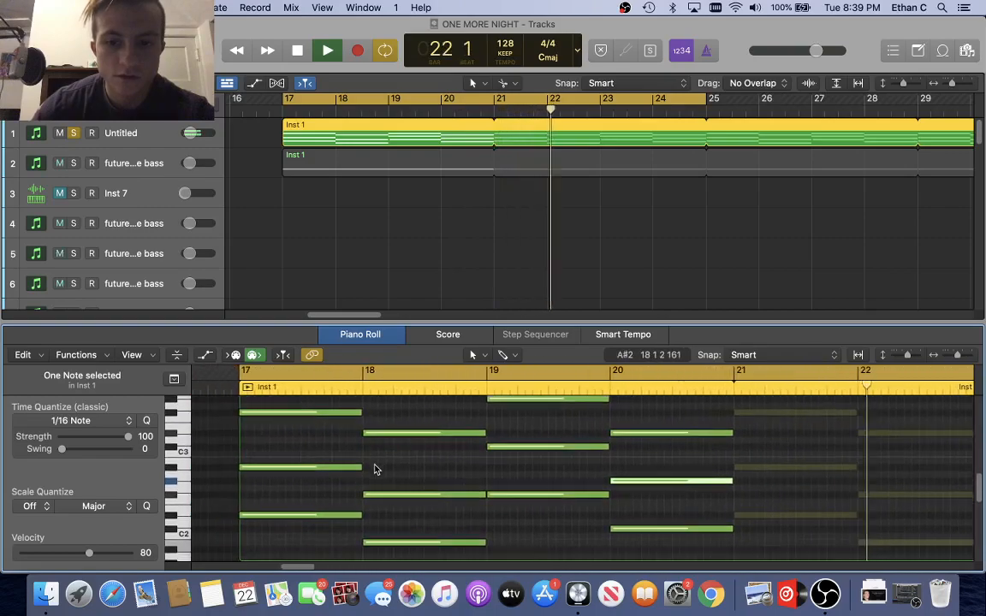
{"action": "key", "text": "space"}
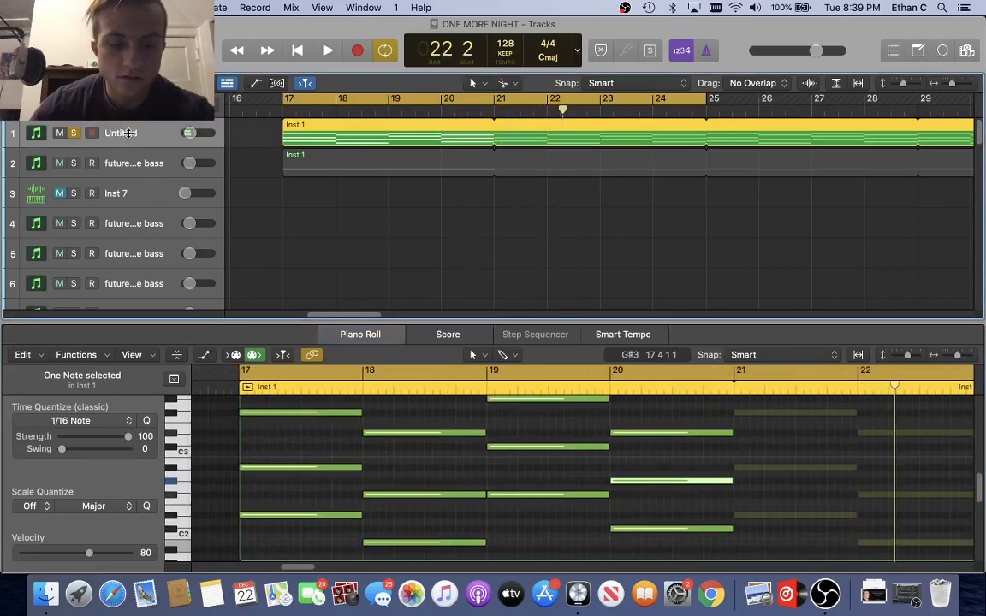
Open Nexus 2 on track 1's mixer channel, examine the PN Ballad Grand Piano preset in the Piano category, and close it
{"action": "key", "text": "x"}
{"action": "left_click", "coordinate": [87, 242]}
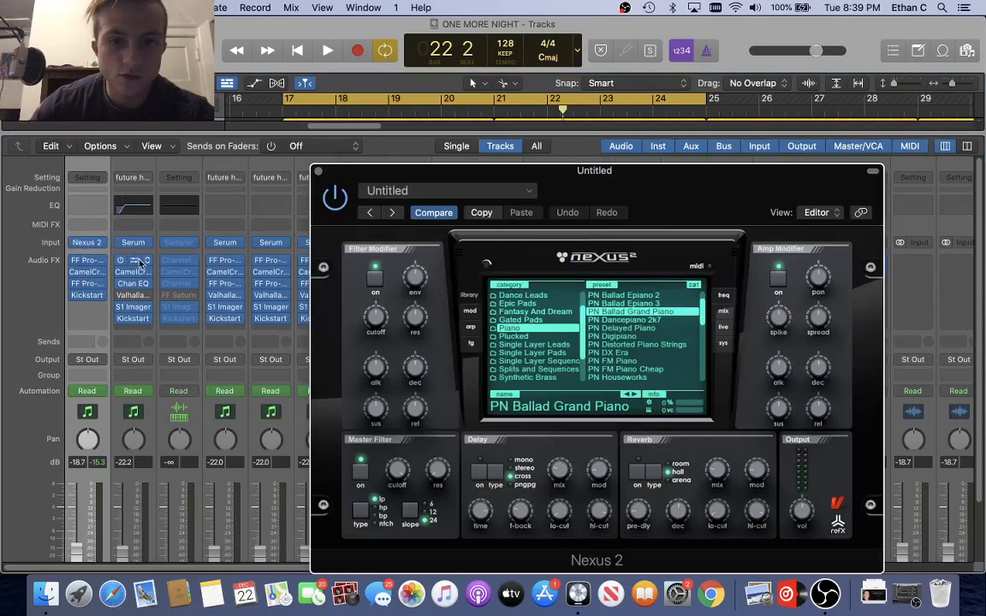
{"action": "left_click_drag", "start_coordinate": [673, 177], "coordinate": [532, 117]}
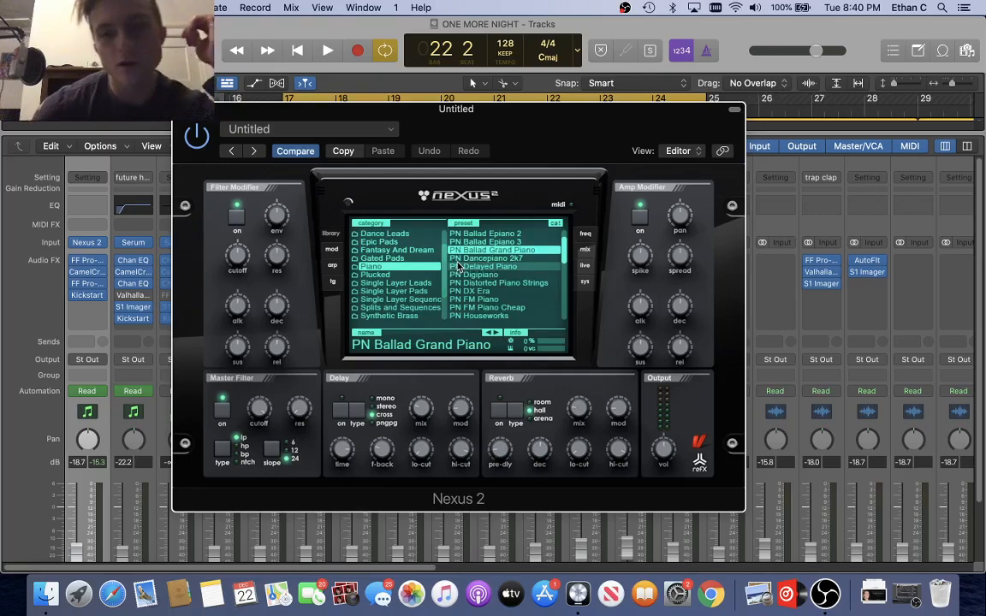
{"action": "left_click_drag", "start_coordinate": [564, 259], "coordinate": [567, 224]}
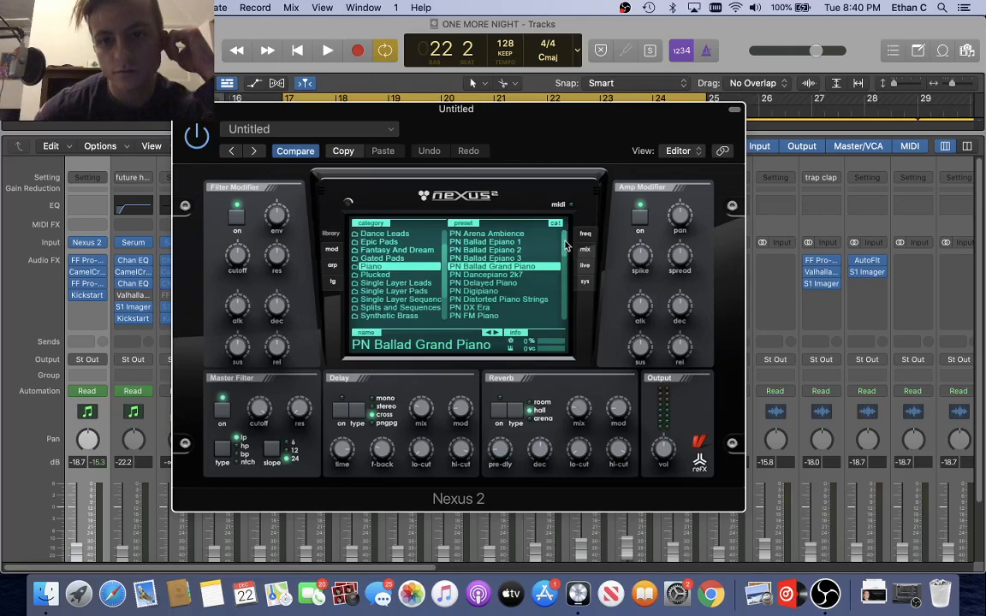
{"action": "mouse_move", "coordinate": [564, 246]}
{"action": "left_mouse_down"}
{"action": "mouse_move", "coordinate": [572, 315]}
{"action": "mouse_move", "coordinate": [572, 236]}
{"action": "left_mouse_up"}
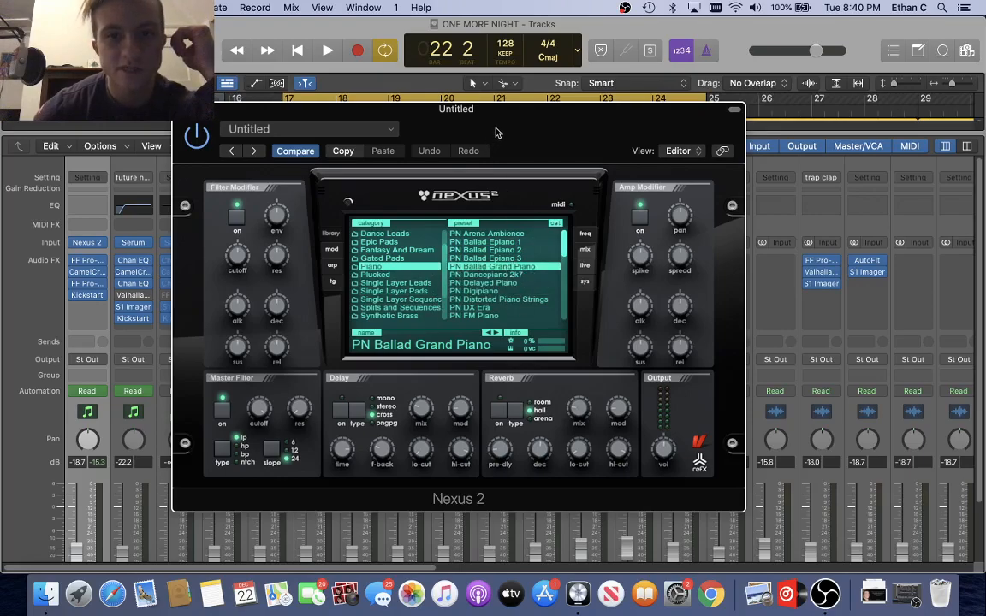
{"action": "left_click_drag", "start_coordinate": [446, 114], "coordinate": [496, 134]}
{"action": "left_click", "coordinate": [230, 132]}
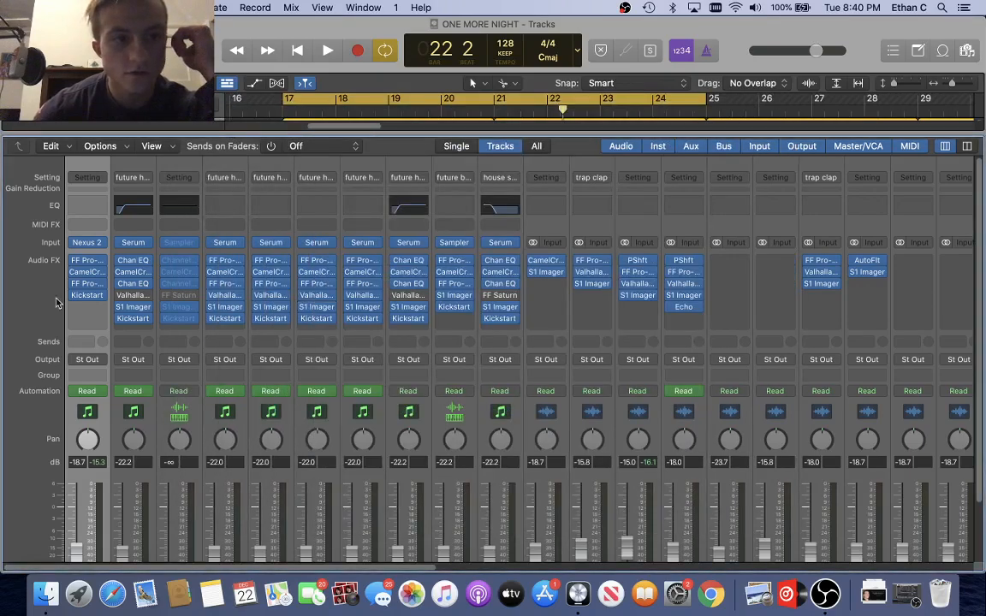
Review the first FabFilter Pro-Q 3 low-cut curve on the piano channel, and close the plug-in
{"action": "left_click", "coordinate": [89, 261]}
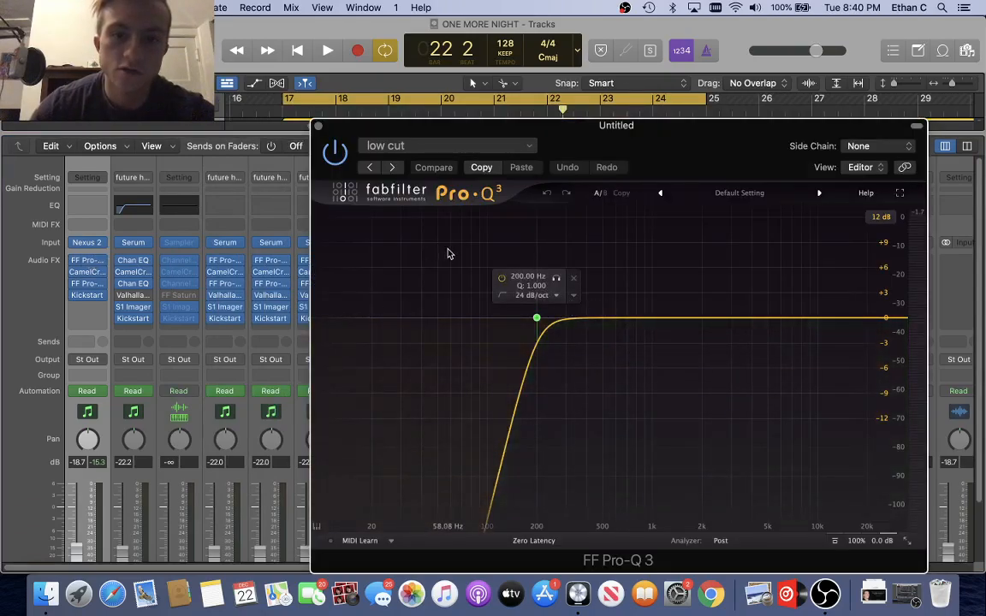
{"action": "left_click", "coordinate": [318, 126]}
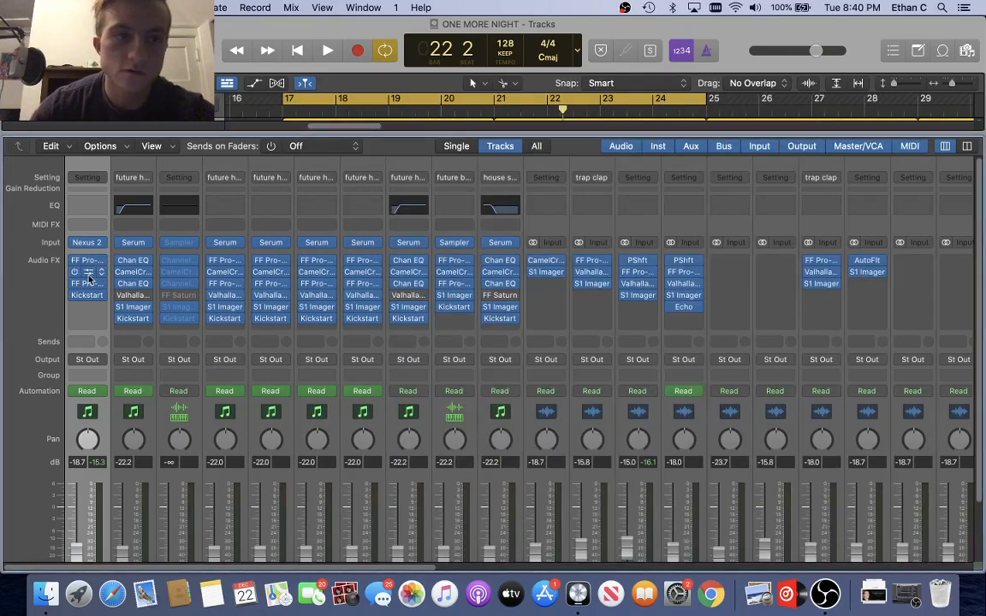
Open CamelCrusher with the British Clean preset on the piano channel and start playback with the effect bypassed
{"action": "left_click", "coordinate": [85, 273]}
{"action": "left_click_drag", "start_coordinate": [377, 200], "coordinate": [429, 160]}
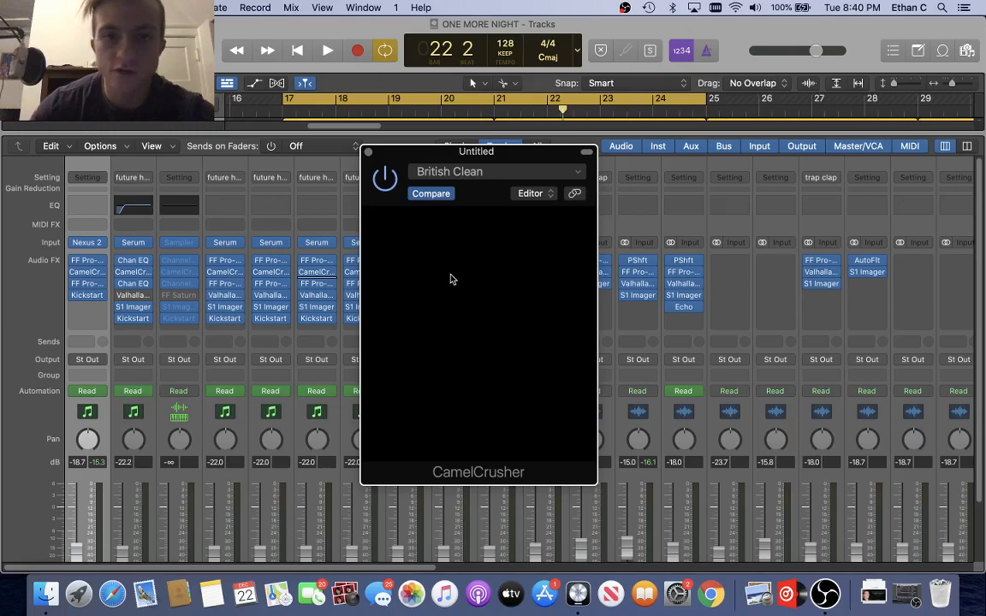
{"action": "left_click_drag", "start_coordinate": [466, 158], "coordinate": [365, 155]}
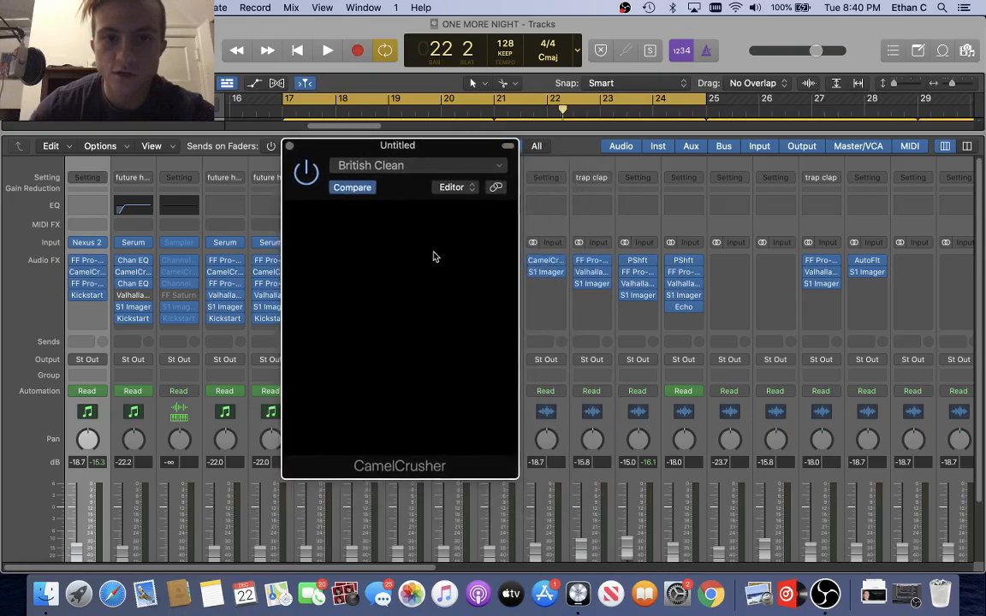
{"action": "left_click_drag", "start_coordinate": [301, 144], "coordinate": [333, 148]}
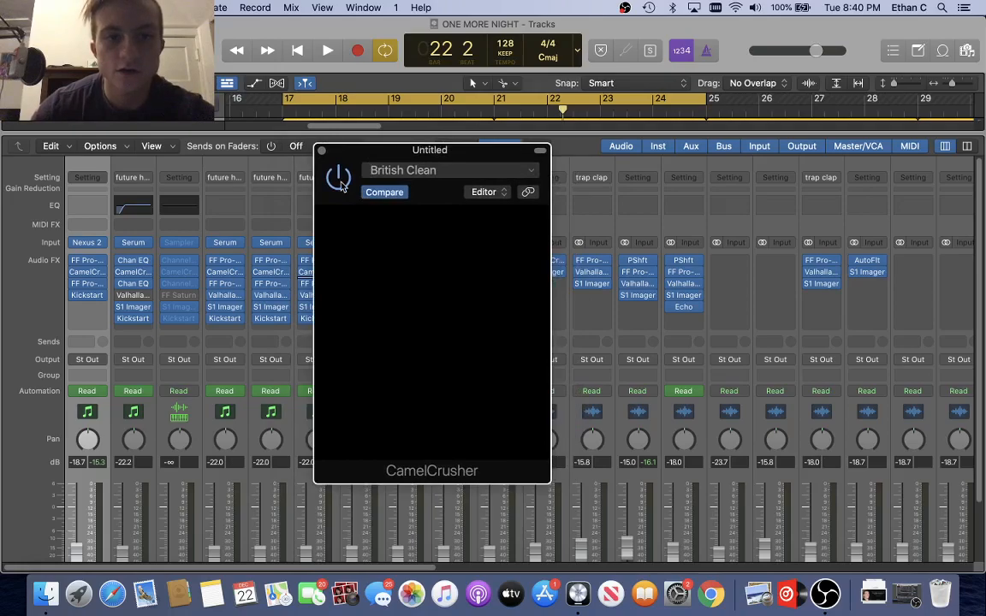
{"action": "key", "text": "space"}
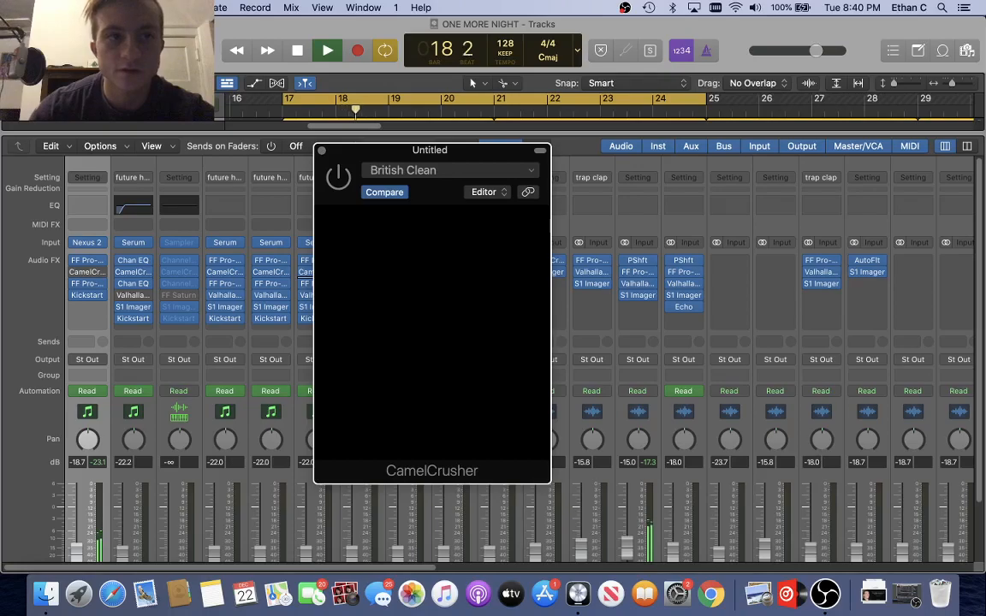
Unsolo the vocal hook, compare the piano with CamelCrusher re-enabled, and close the plug-in back in the mixer
{"action": "key", "text": "super+w"}
{"action": "key", "text": "x"}
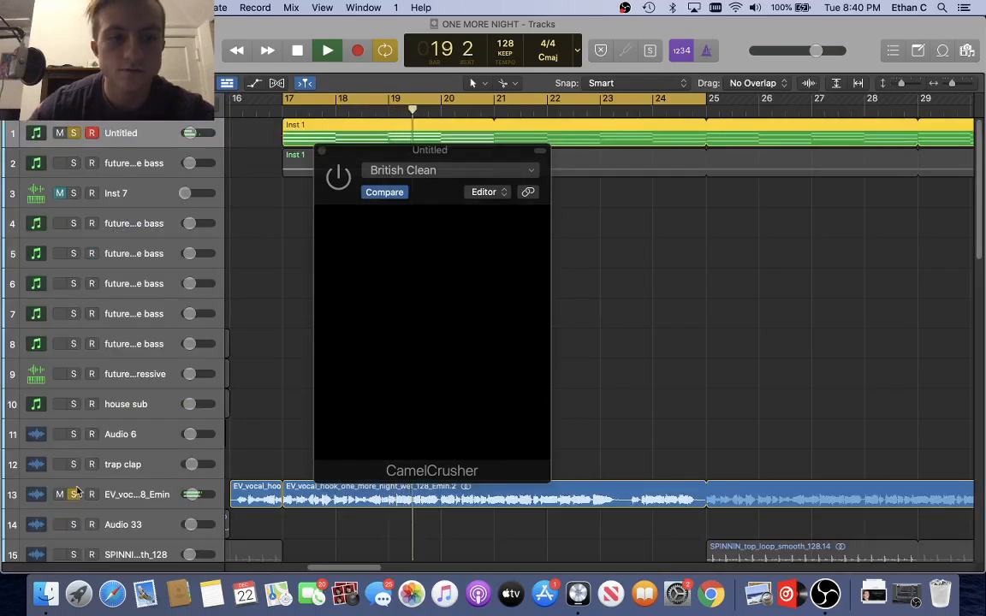
{"action": "left_click", "coordinate": [341, 187]}
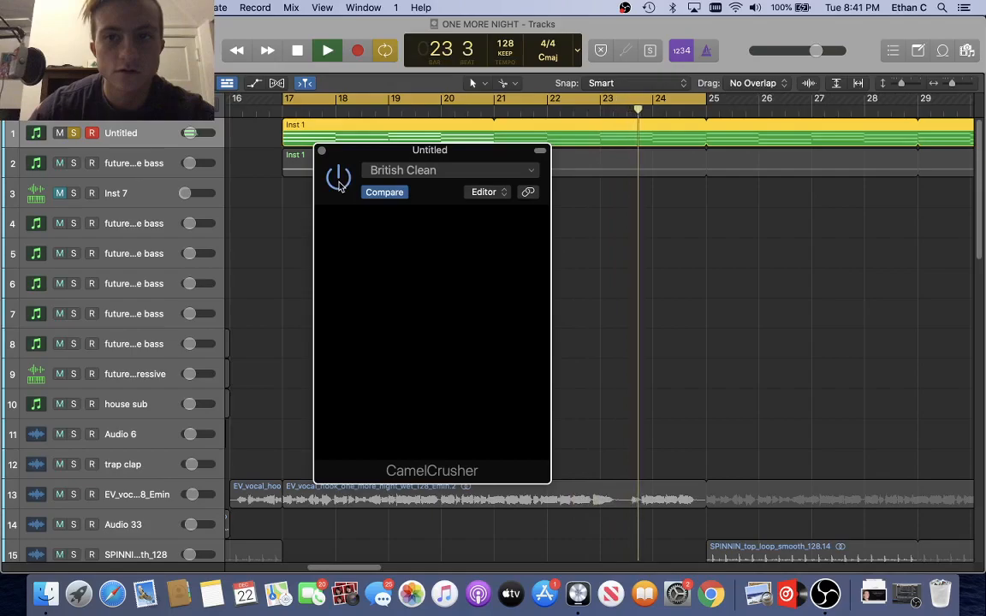
{"action": "key", "text": "space"}
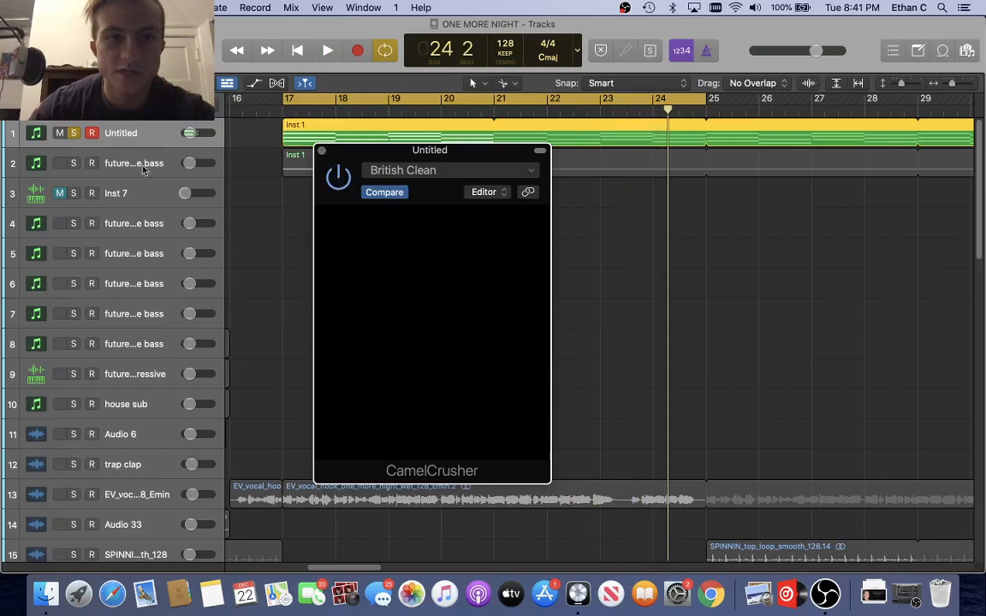
{"action": "key", "text": "x"}
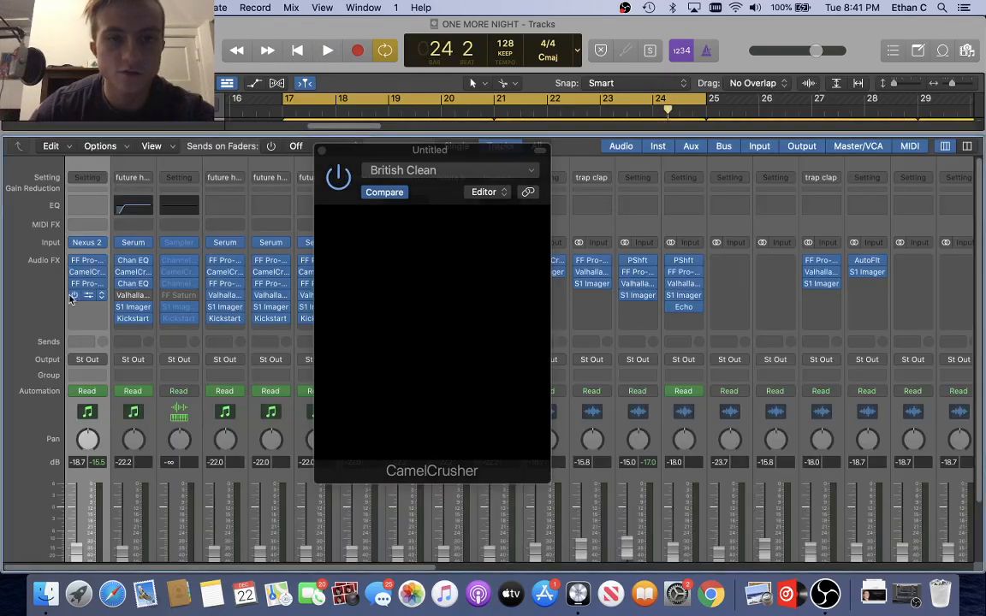
{"action": "left_click_drag", "start_coordinate": [333, 154], "coordinate": [237, 122]}
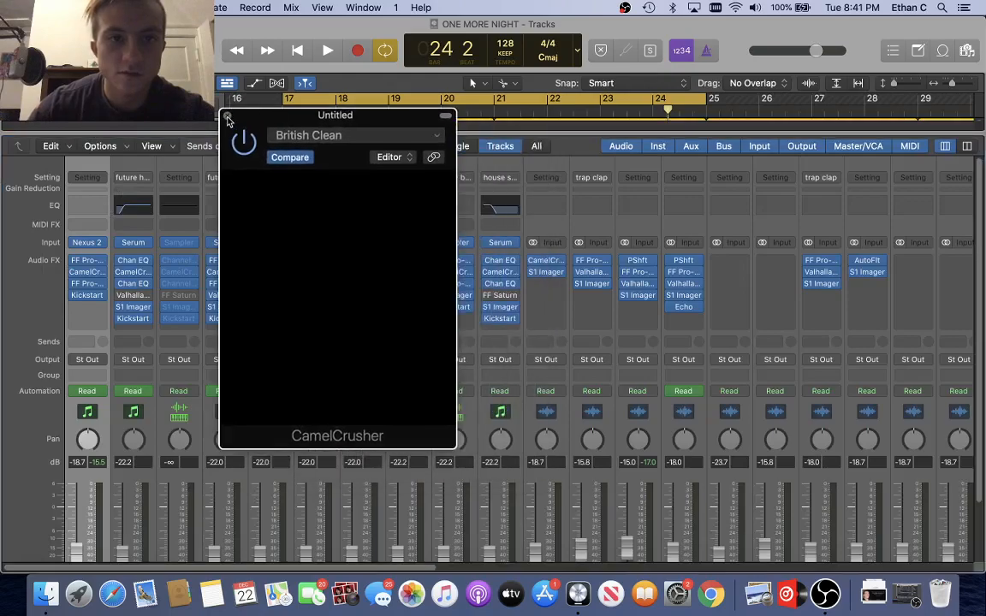
{"action": "left_click", "coordinate": [227, 117]}
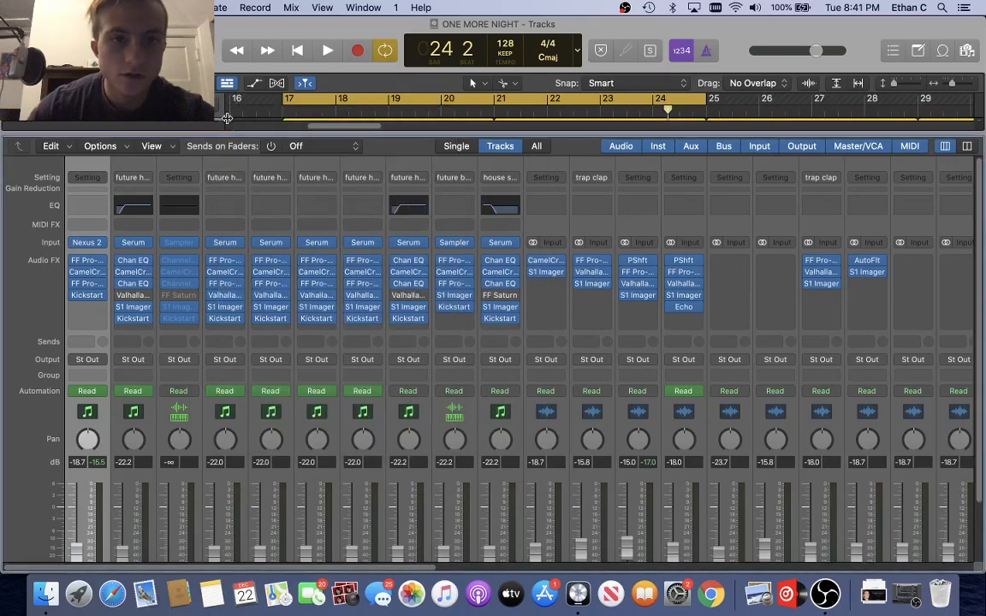
Review the low-cut band in the second FabFilter Pro-Q 3 on the piano channel, and close the plug-in
{"action": "left_click", "coordinate": [97, 284]}
{"action": "left_click", "coordinate": [44, 282]}
{"action": "left_click", "coordinate": [88, 284]}
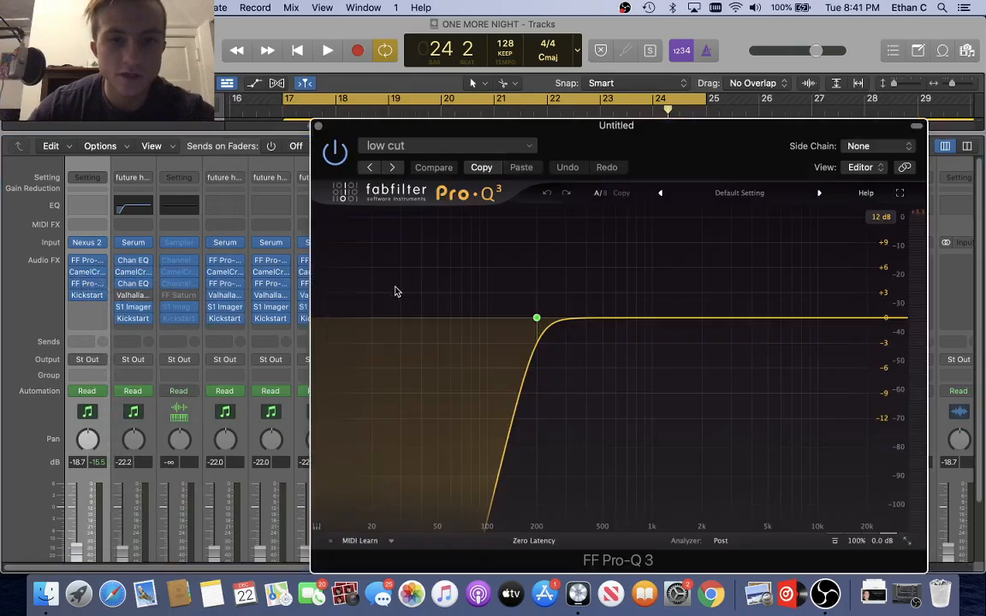
{"action": "left_click", "coordinate": [536, 319]}
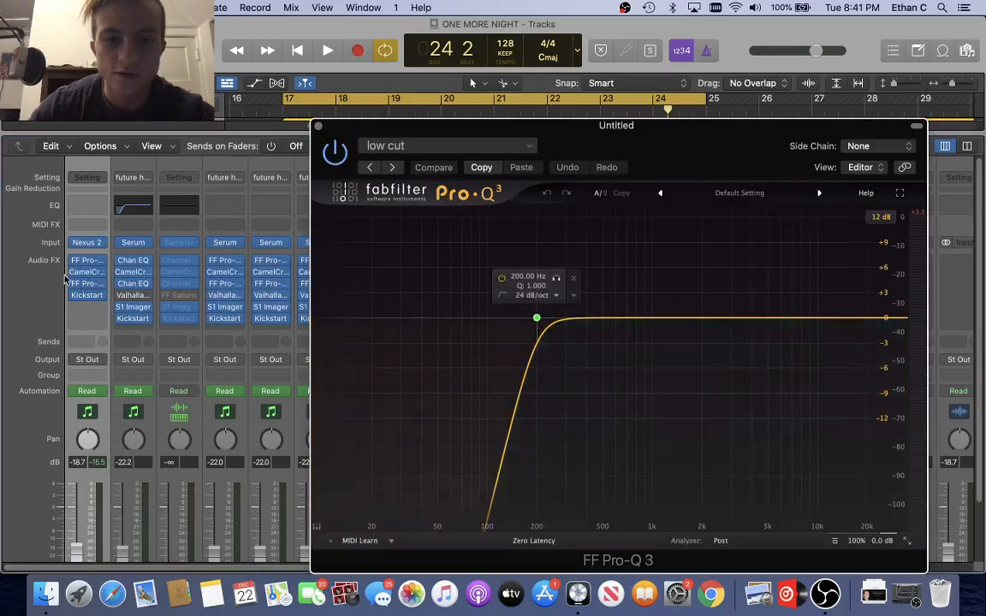
{"action": "left_click", "coordinate": [317, 126]}
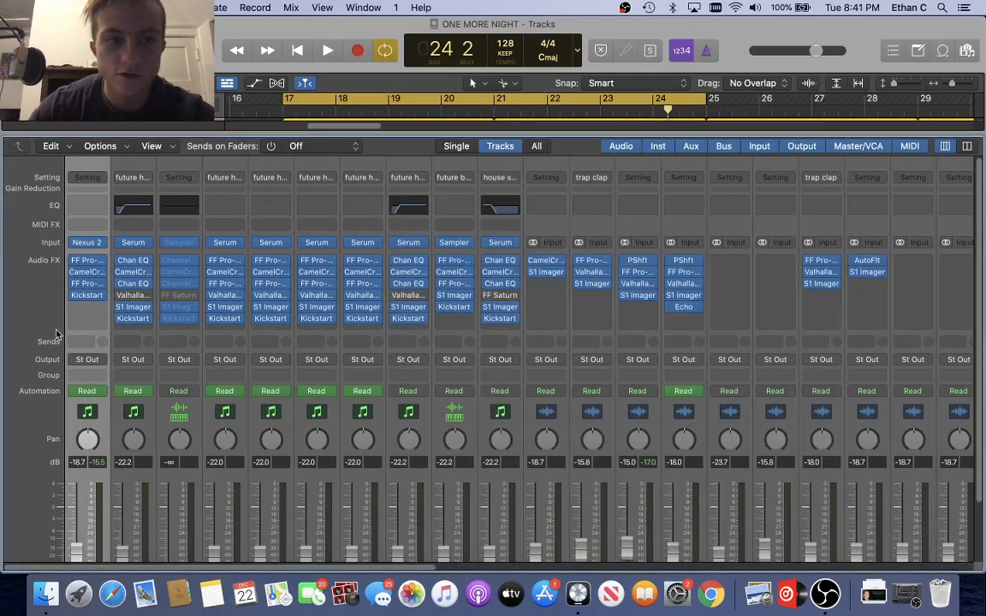
Examine the Kickstart sidechain curve and mix amount on the piano channel, and close the plug-in
{"action": "left_click", "coordinate": [88, 296]}
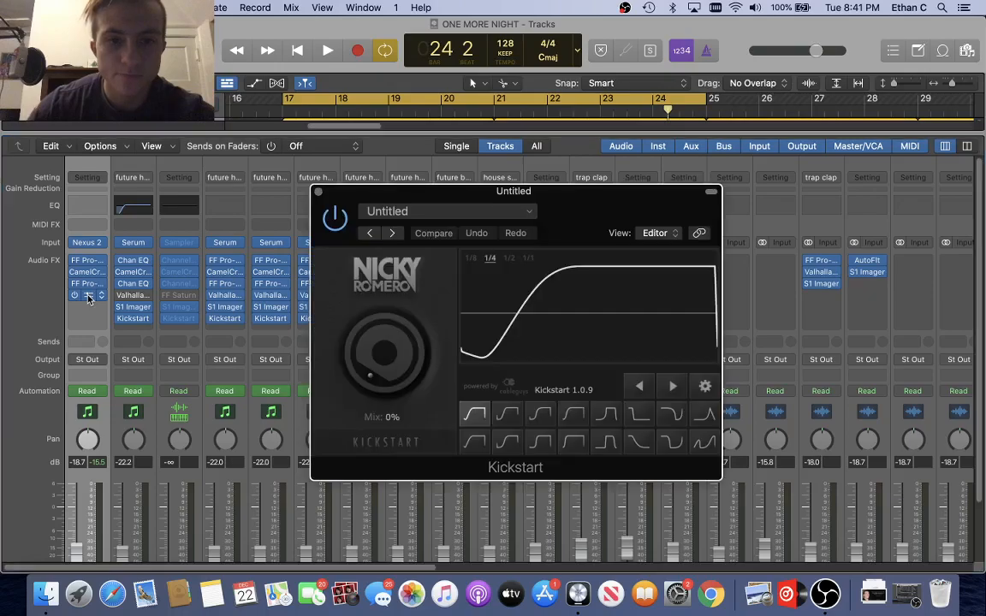
{"action": "left_click_drag", "start_coordinate": [443, 190], "coordinate": [382, 127]}
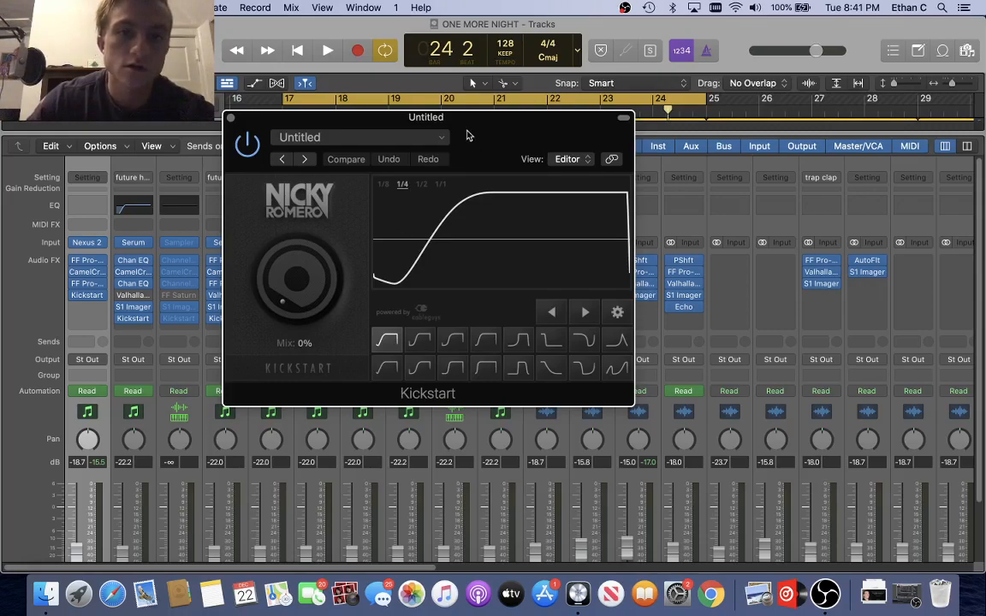
{"action": "left_click", "coordinate": [234, 120]}
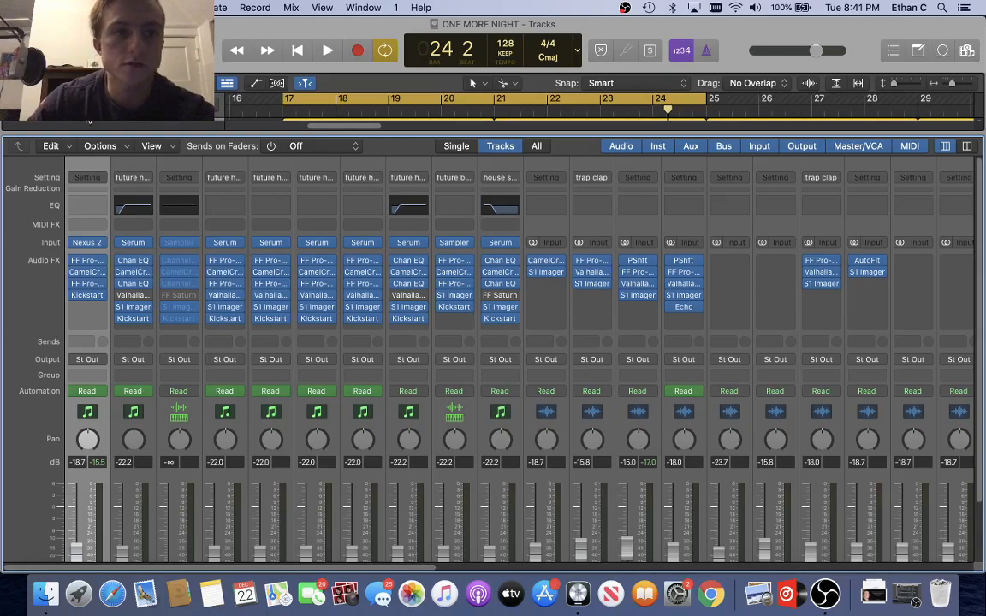
Return to the arrangement, solo the vocal hook and track 2 alongside the piano, and start playback
{"action": "key", "text": "x"}
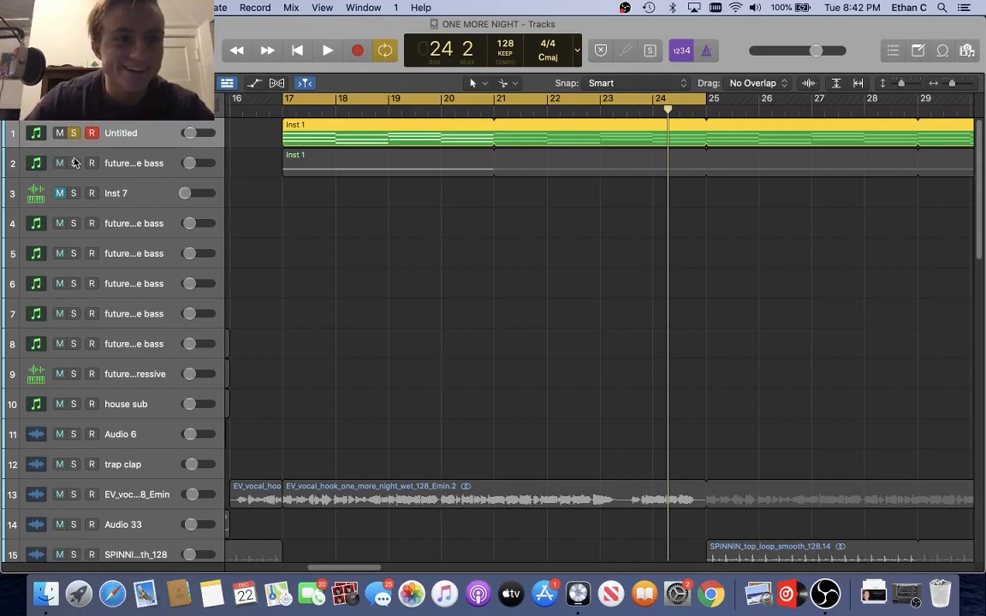
{"action": "left_click", "coordinate": [74, 494]}
{"action": "key", "text": "space"}
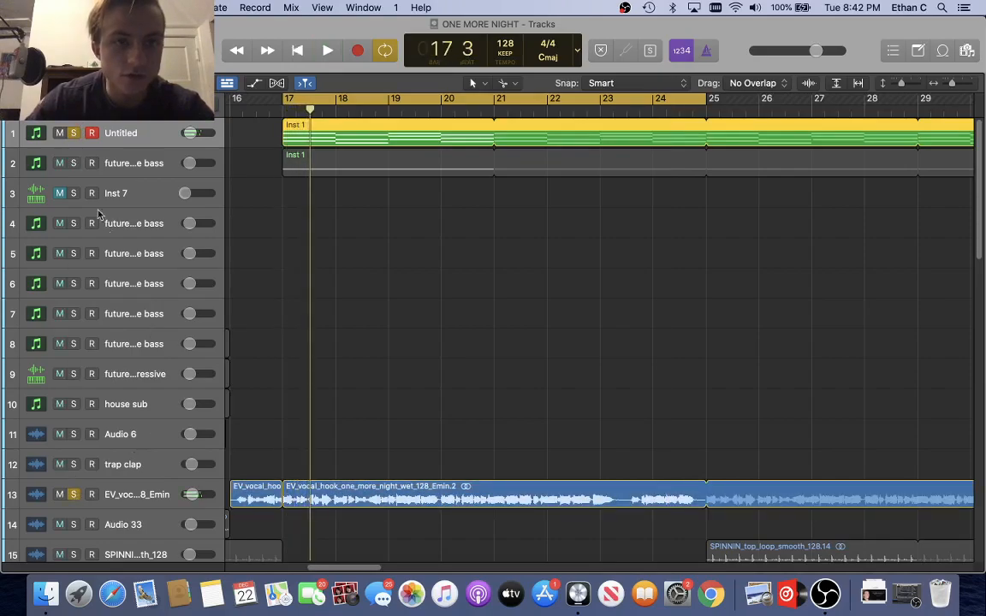
{"action": "left_click", "coordinate": [74, 163]}
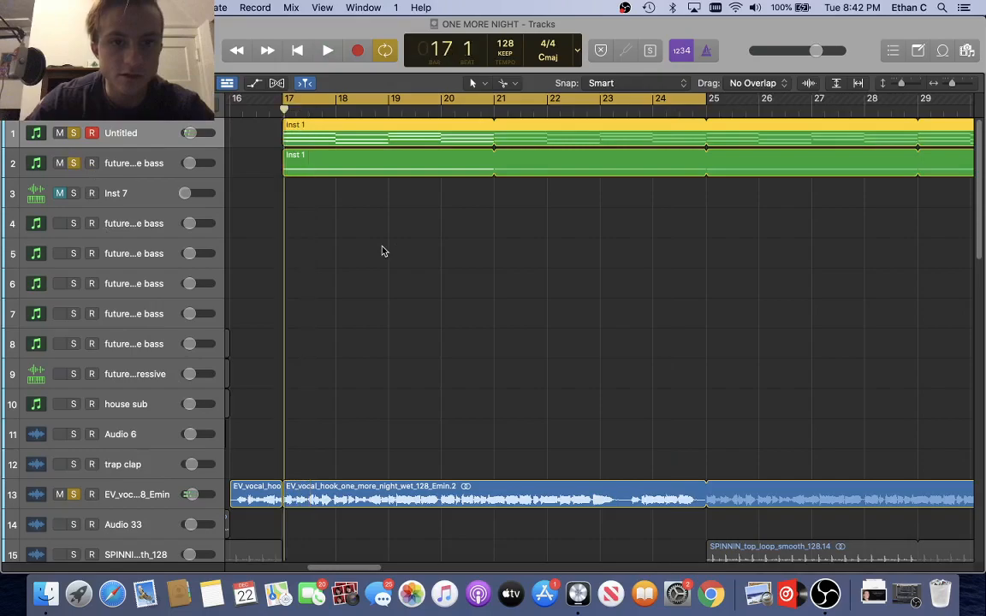
{"action": "key", "text": "space"}
Open track 2's Inst 1 region in the Piano Roll, stop playback, and compare its bass notes with track 1's chord notes
{"action": "double_click", "coordinate": [330, 153]}
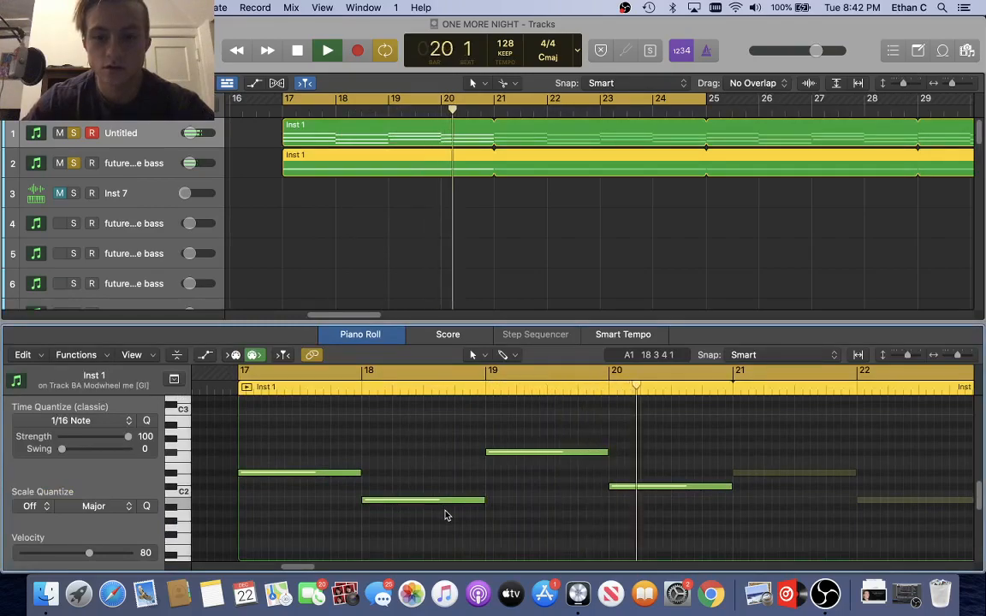
{"action": "key", "text": "space"}
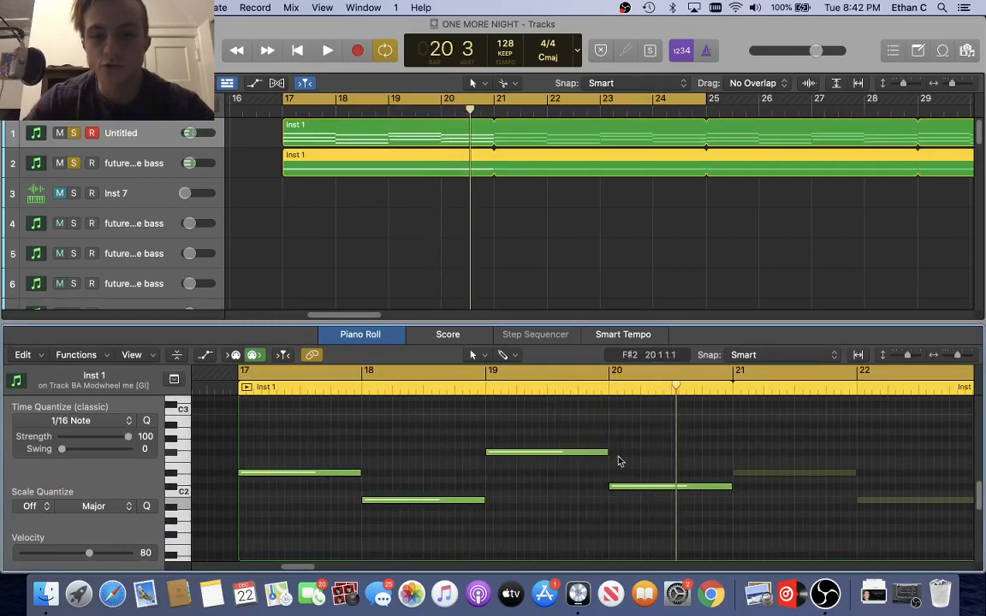
{"action": "left_click", "coordinate": [358, 129]}
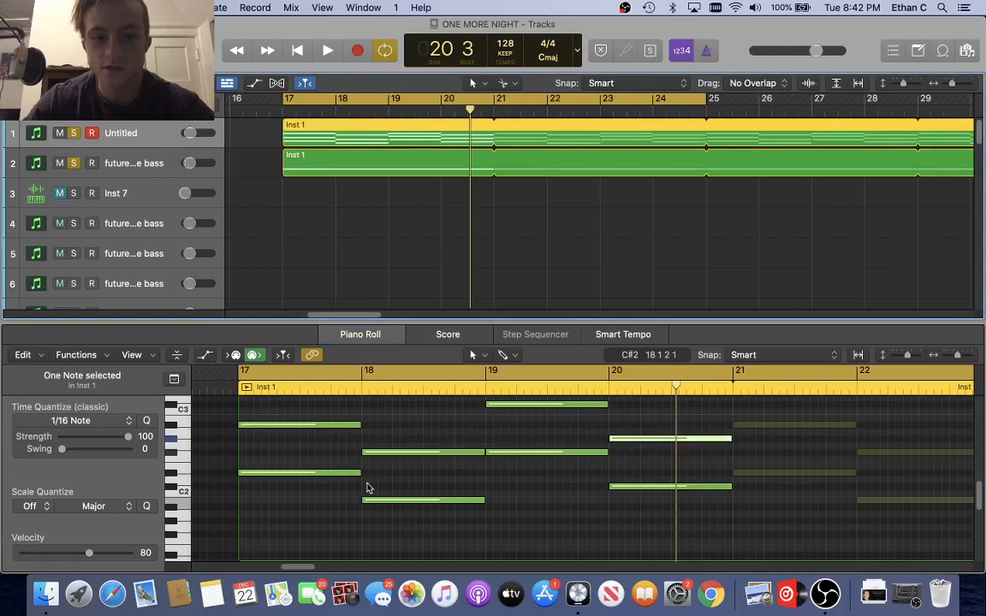
{"action": "scroll", "coordinate": [377, 484], "scroll_direction": "up", "scroll_amount": 4}
{"action": "scroll", "coordinate": [382, 485], "scroll_direction": "down", "scroll_amount": 2}
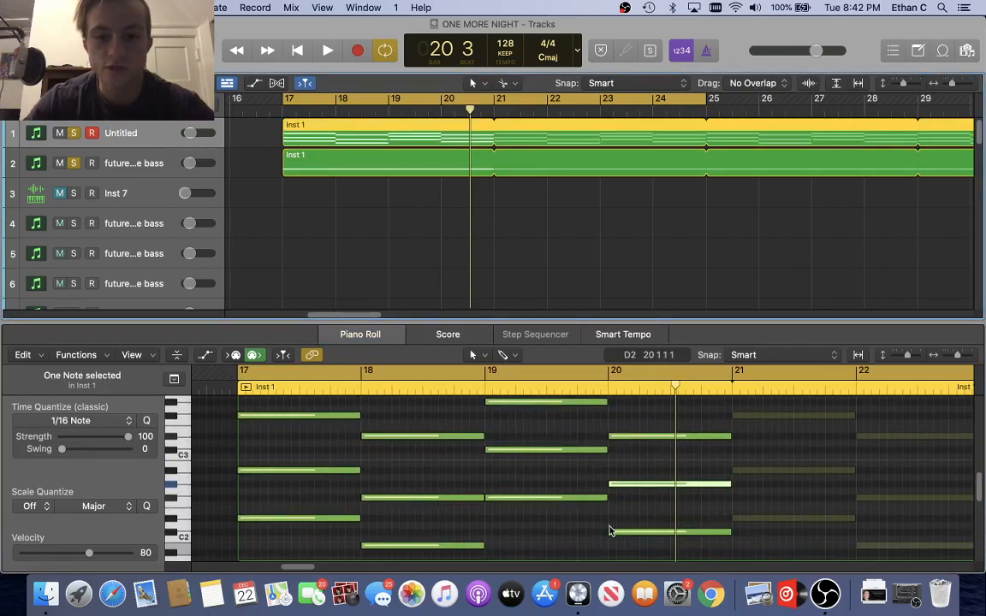
{"action": "scroll", "coordinate": [572, 527], "scroll_direction": "down", "scroll_amount": 1}
{"action": "scroll", "coordinate": [572, 526], "scroll_direction": "down", "scroll_amount": 1}
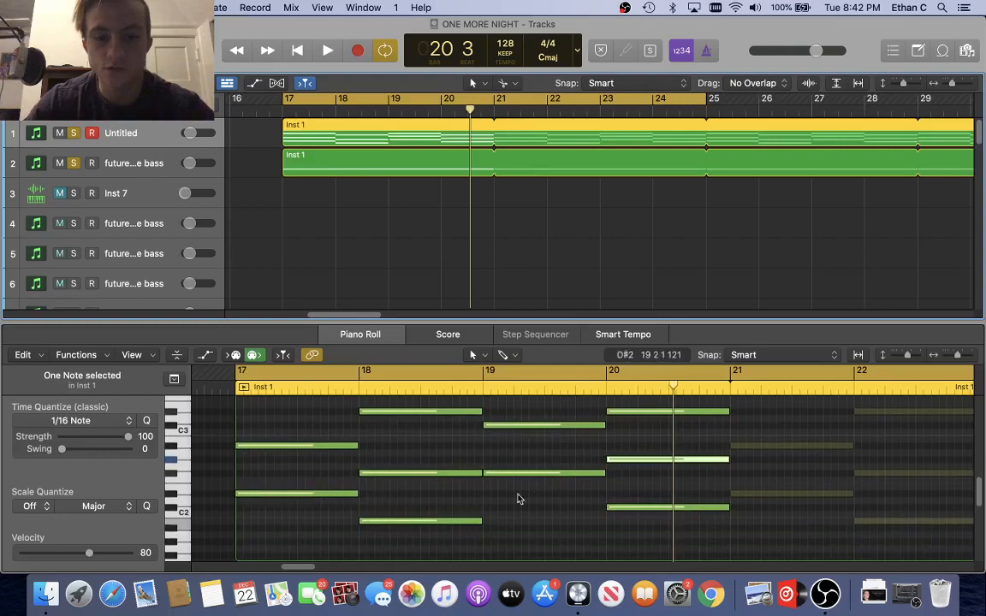
{"action": "left_click", "coordinate": [344, 172]}
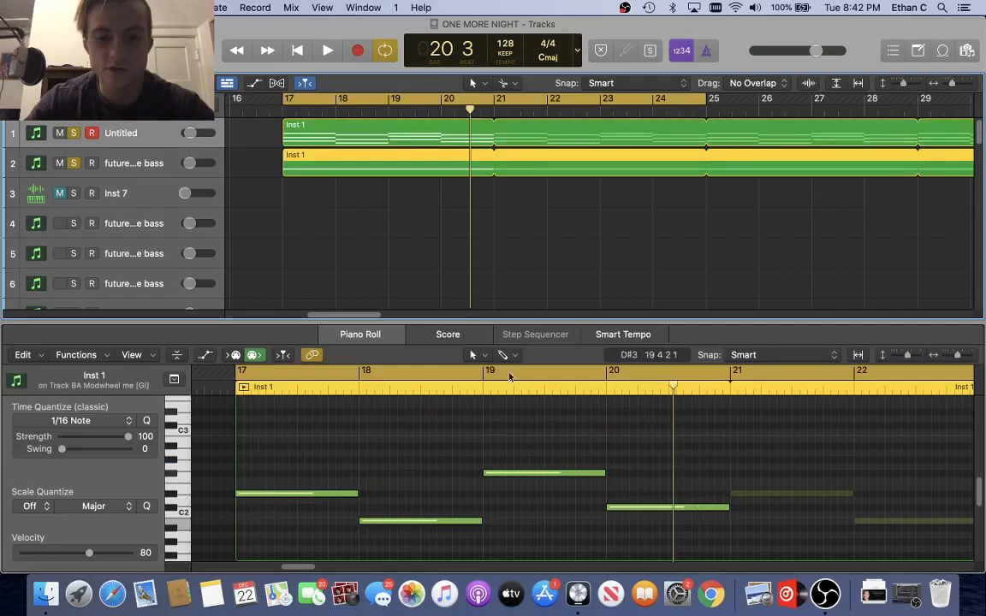
{"action": "left_click", "coordinate": [259, 145]}
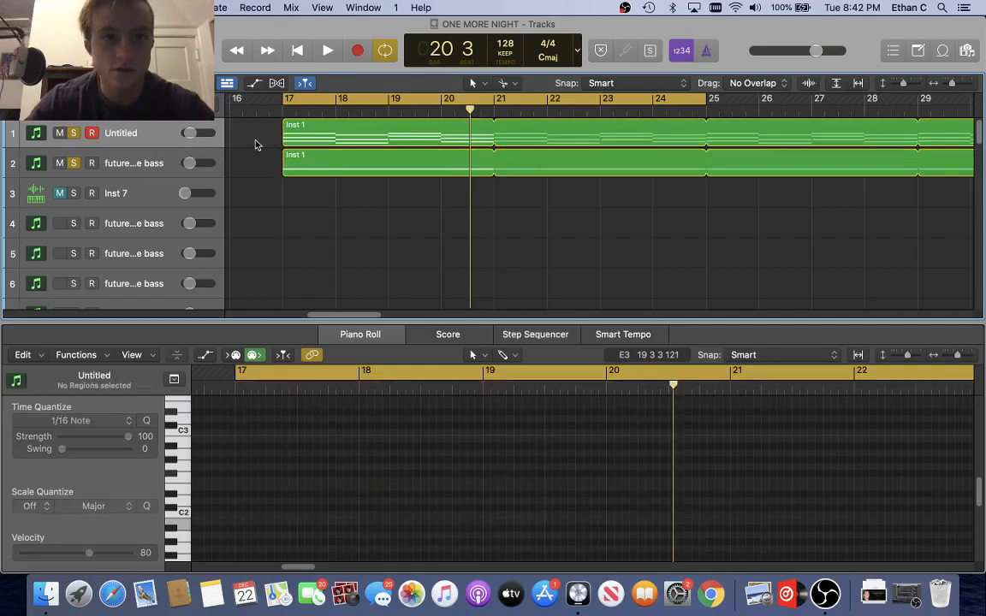
Move the playhead to bar 17, select track 2, and show its channel in the mixer
{"action": "left_click", "coordinate": [285, 111]}
{"action": "key", "text": "super+Left"}
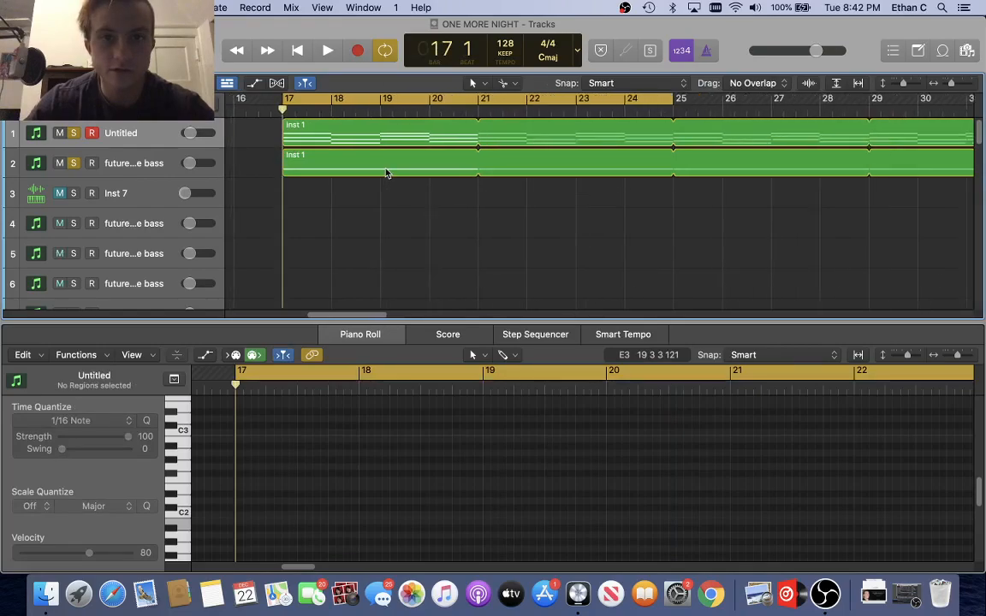
{"action": "left_click", "coordinate": [143, 154]}
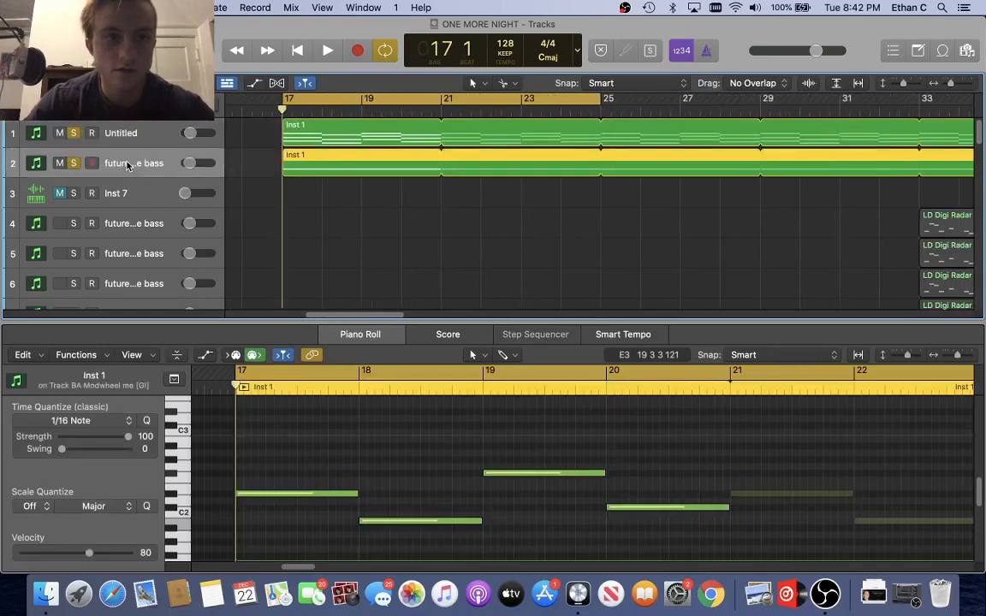
{"action": "key", "text": "x"}
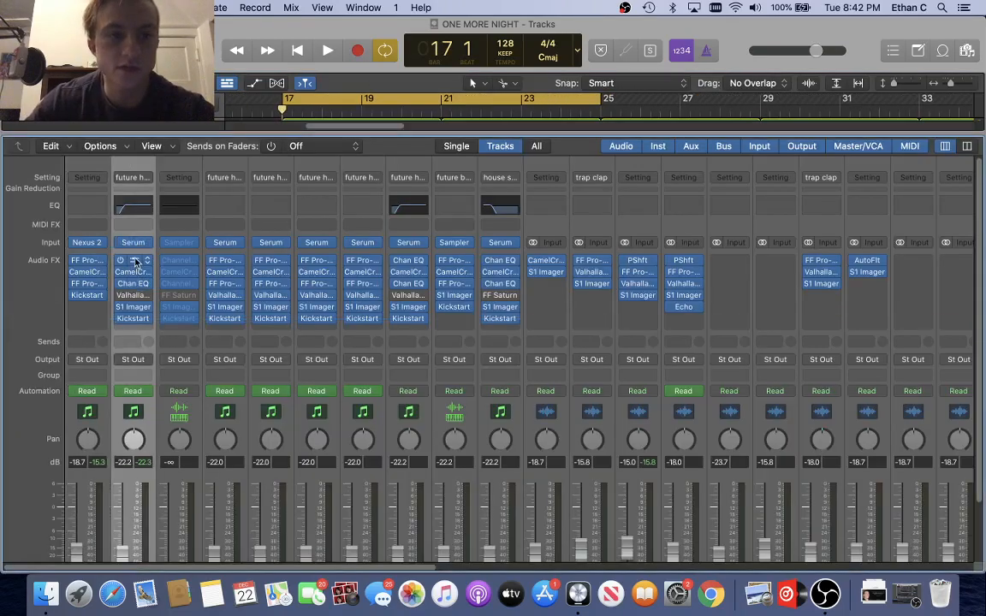
Review the low-cut curve in the first Channel EQ on track 2's channel, and close the plug-in
{"action": "left_click", "coordinate": [134, 262]}
{"action": "left_click_drag", "start_coordinate": [350, 203], "coordinate": [304, 144]}
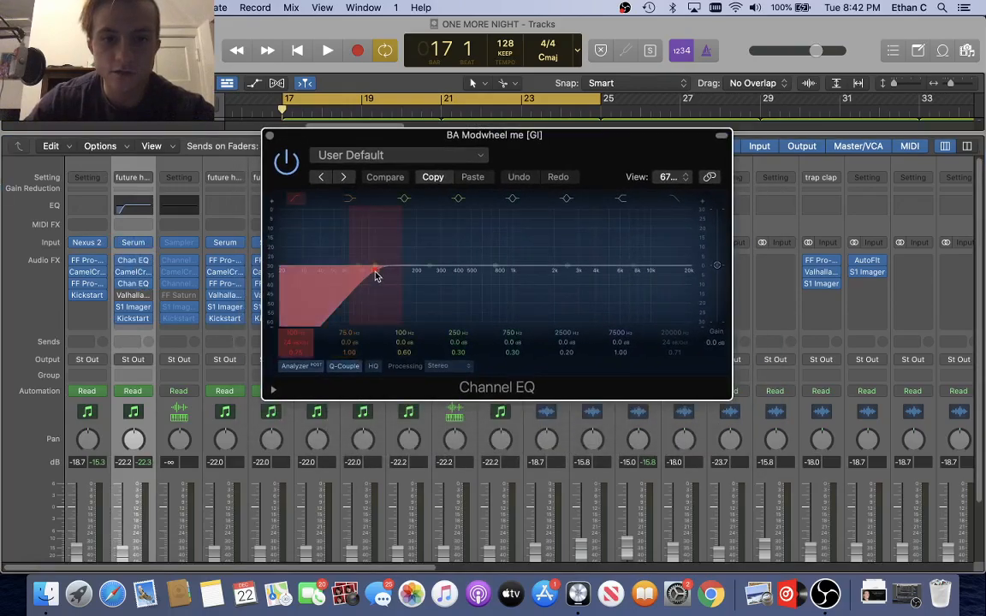
{"action": "left_click", "coordinate": [270, 137]}
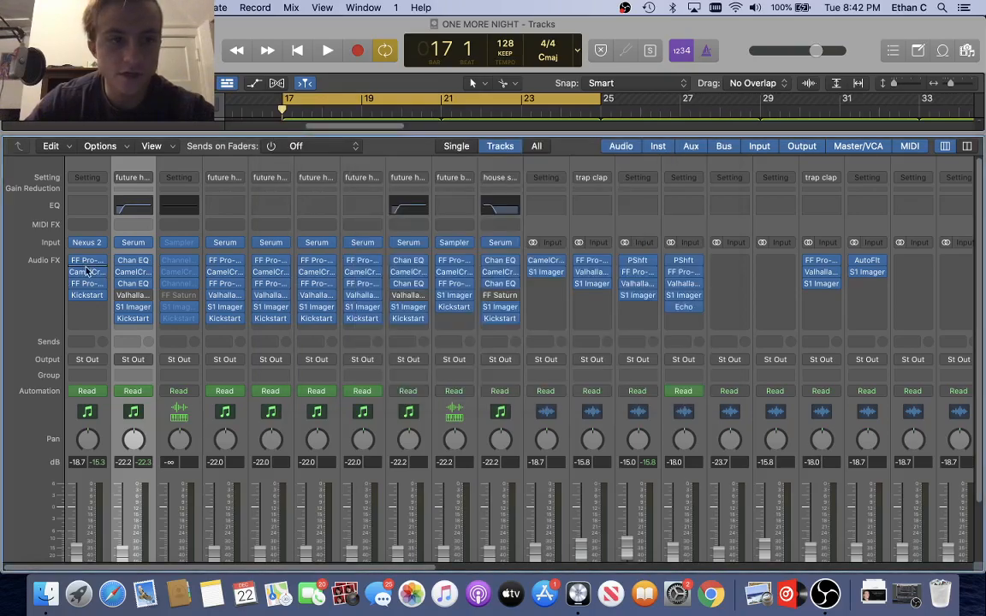
Compare the piano's first Pro-Q 3 low cut with track 2's first Channel EQ low cut, closing each plug-in
{"action": "left_click", "coordinate": [90, 261]}
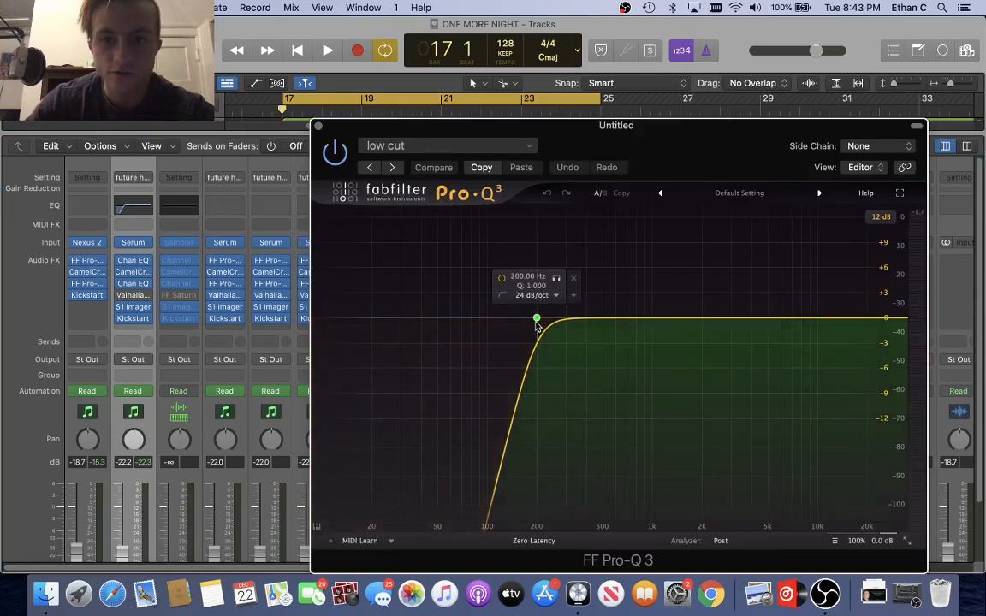
{"action": "left_click", "coordinate": [318, 127]}
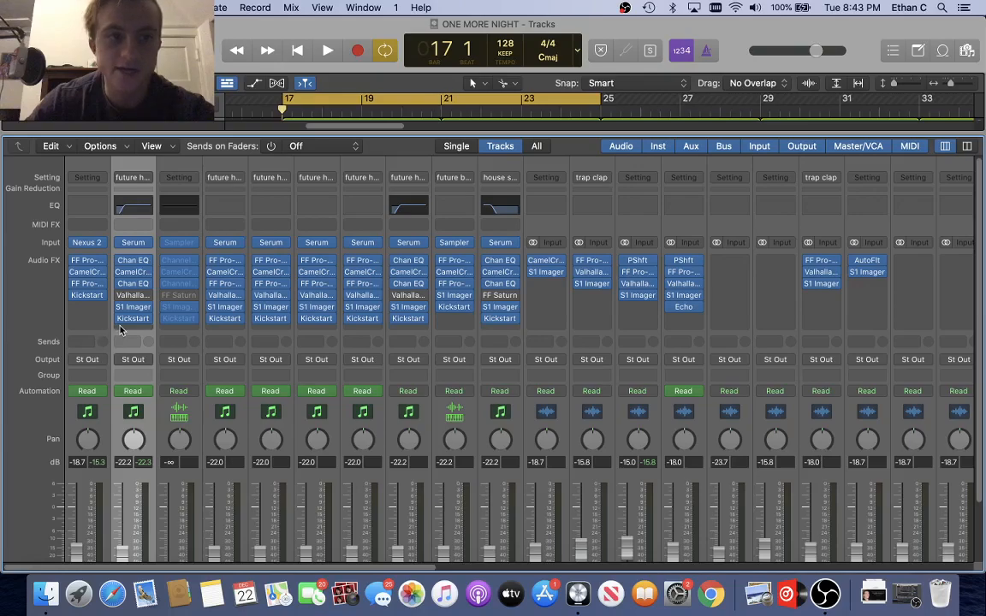
{"action": "left_click", "coordinate": [134, 261]}
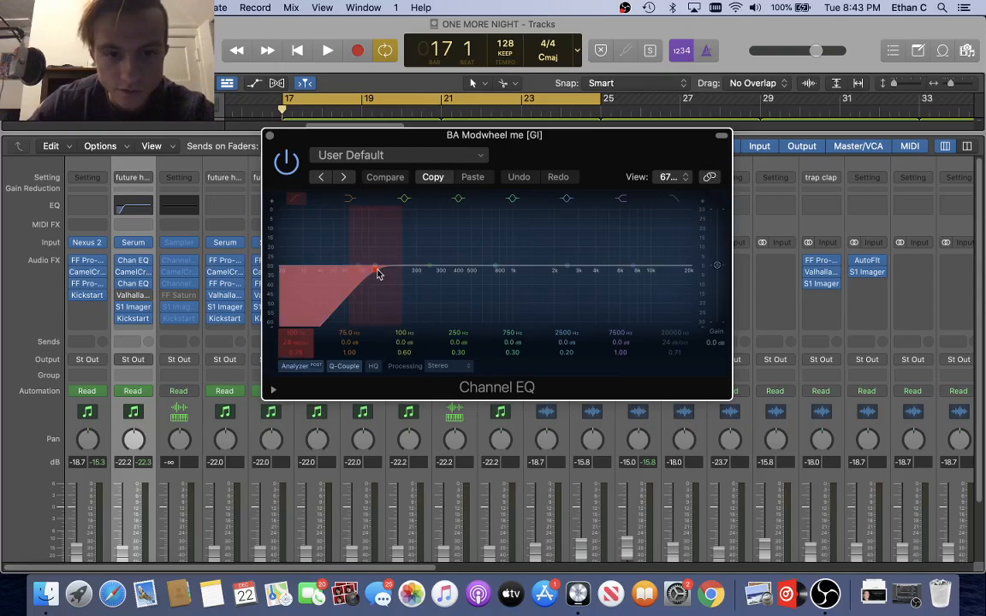
{"action": "left_click", "coordinate": [270, 136]}
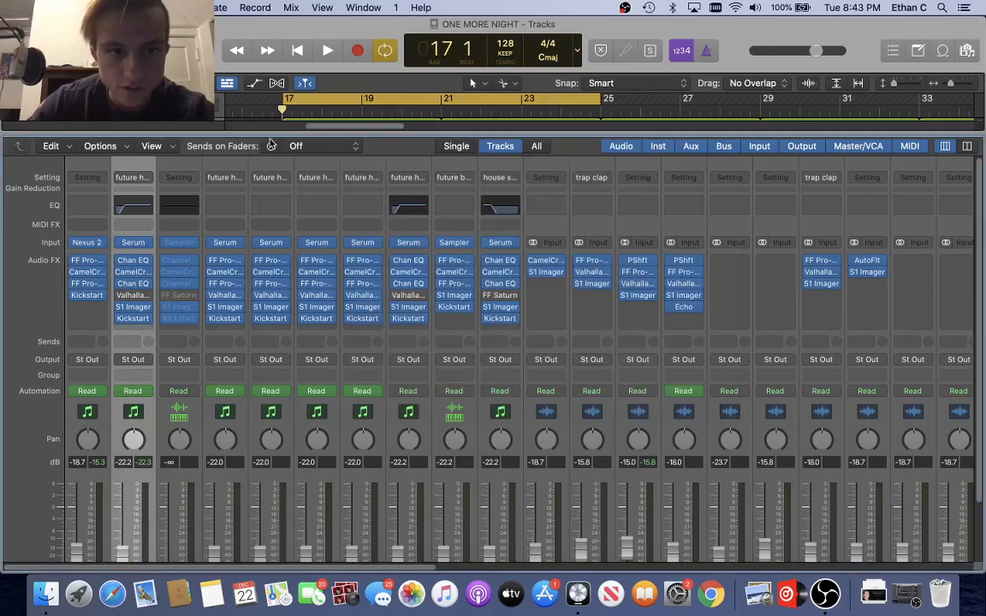
Review the CamelCrusher and Channel EQ settings on track 2's channel, closing each plug-in
{"action": "left_click", "coordinate": [133, 272]}
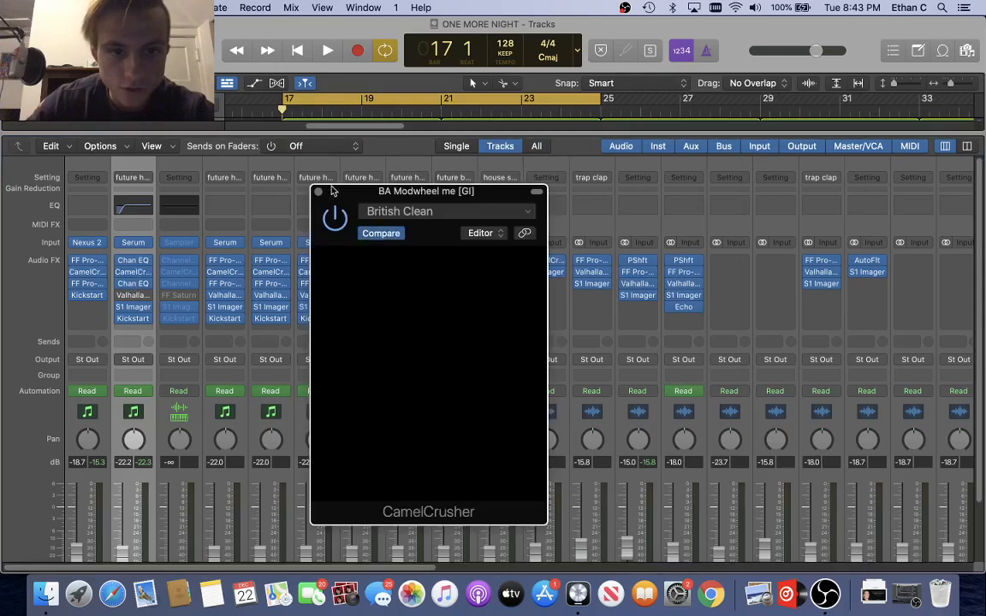
{"action": "left_click", "coordinate": [281, 170]}
{"action": "left_click", "coordinate": [128, 260]}
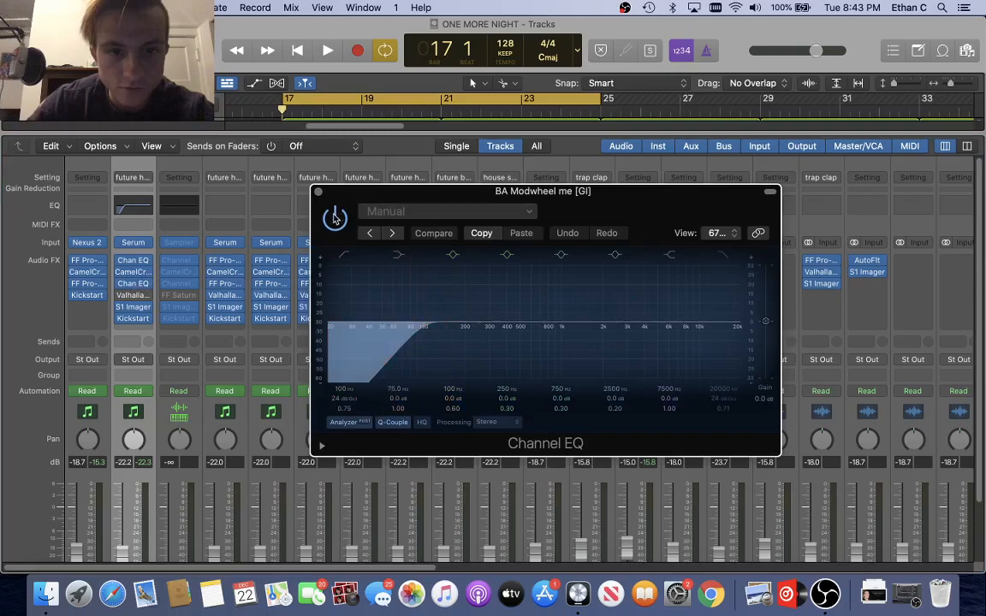
{"action": "left_click", "coordinate": [318, 192]}
Inspect the S1 Imager width and the Kickstart sidechain on track 2's channel, closing each plug-in
{"action": "left_click", "coordinate": [133, 308]}
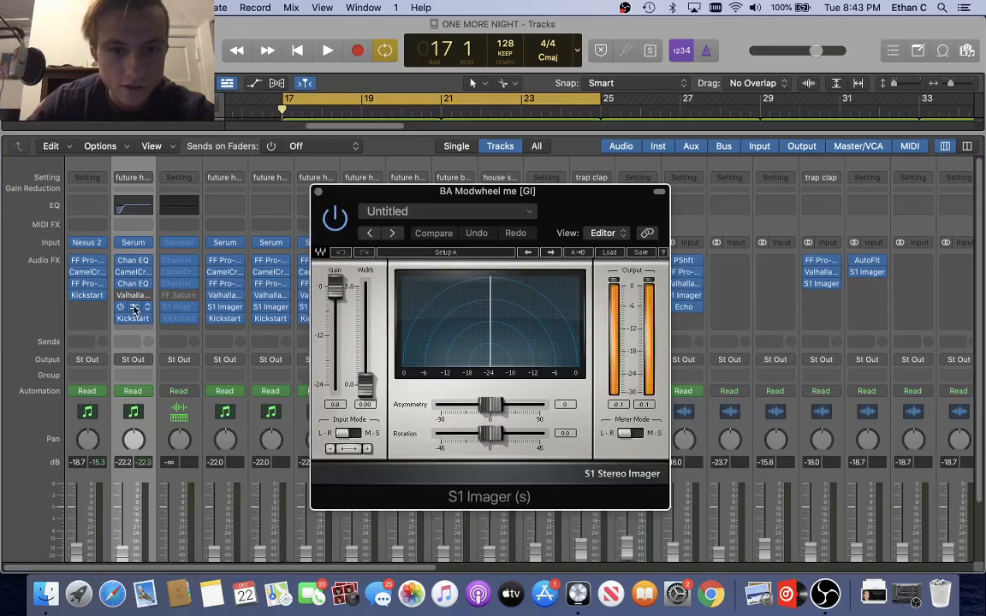
{"action": "left_click_drag", "start_coordinate": [484, 206], "coordinate": [467, 151]}
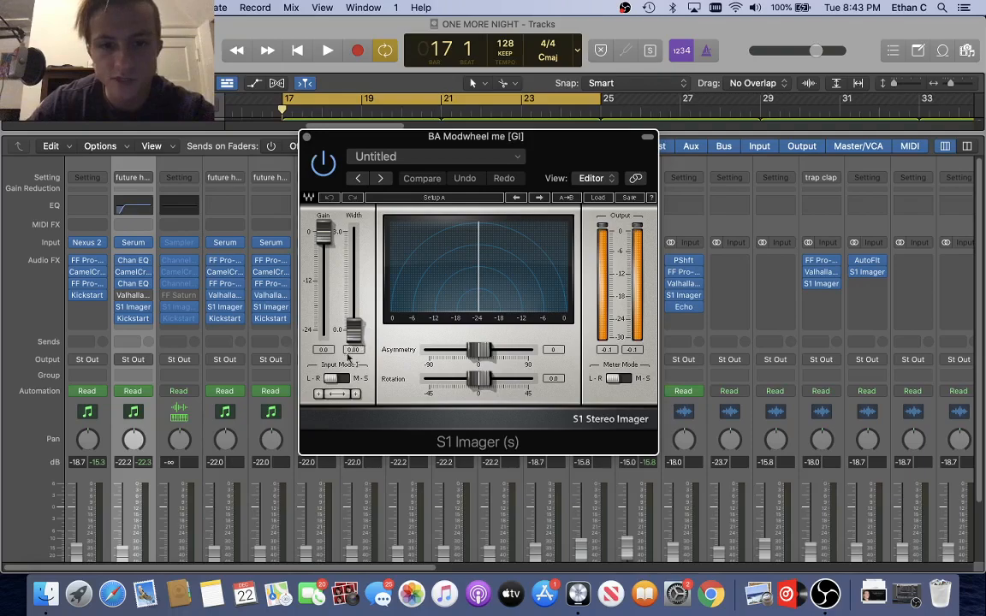
{"action": "left_click", "coordinate": [308, 138]}
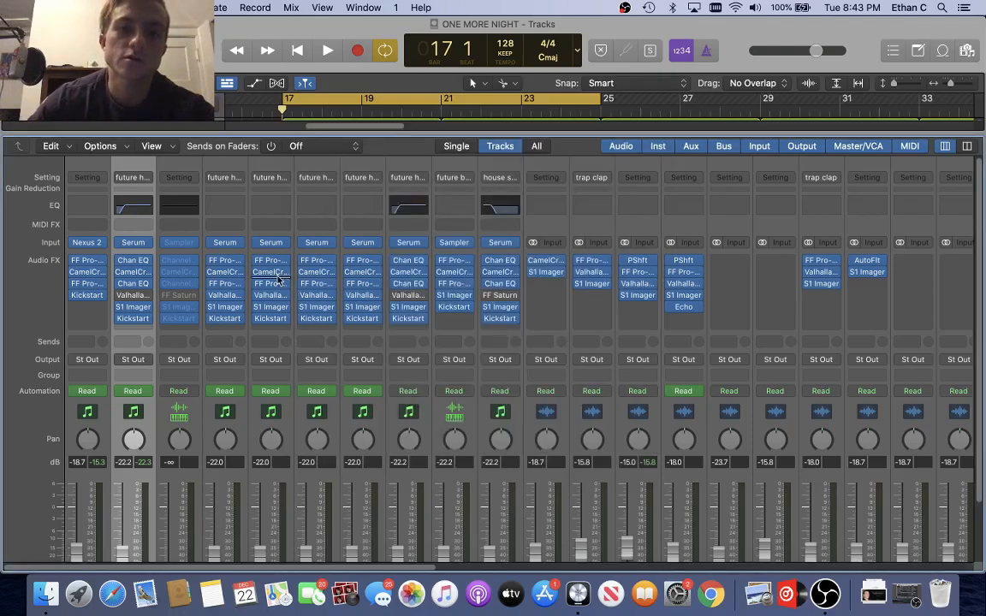
{"action": "left_click", "coordinate": [133, 320]}
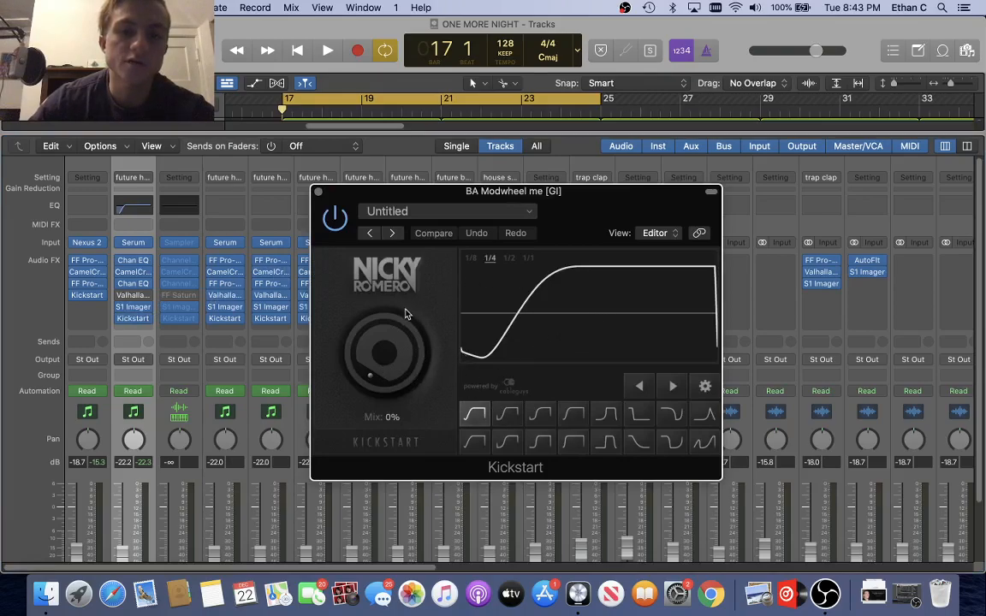
{"action": "left_click", "coordinate": [318, 193]}
Hide the mixer, play the vocal section from bar 17 while viewing the lower effect tracks, and stop playback
{"action": "key", "text": "x"}
{"action": "scroll", "coordinate": [372, 339], "scroll_direction": "down", "scroll_amount": 4}
{"action": "scroll", "coordinate": [371, 339], "scroll_direction": "up", "scroll_amount": 4}
{"action": "key", "text": "space"}
{"action": "scroll", "coordinate": [371, 337], "scroll_direction": "down", "scroll_amount": 7}
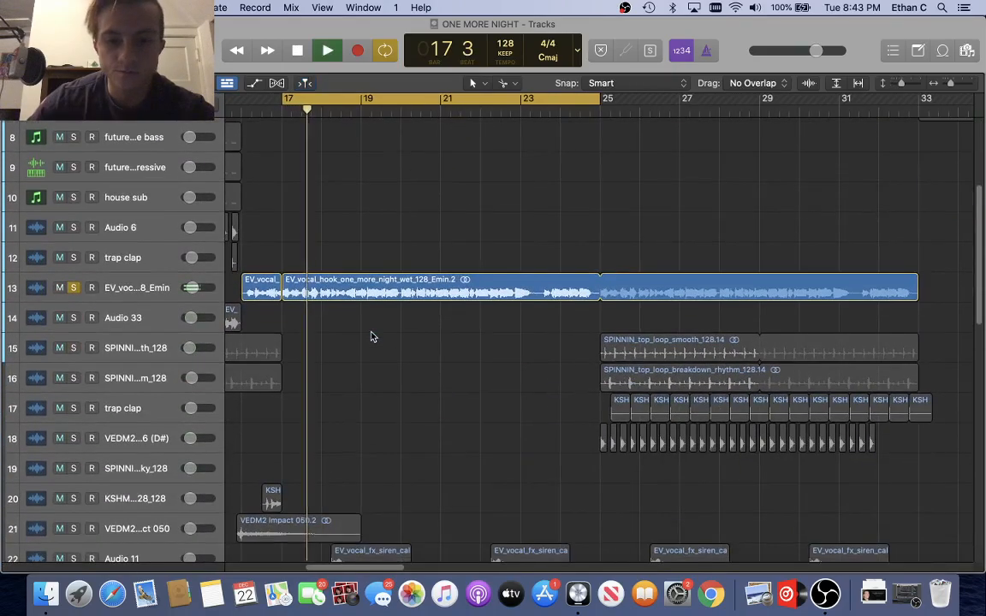
{"action": "scroll", "coordinate": [372, 337], "scroll_direction": "down", "scroll_amount": 6}
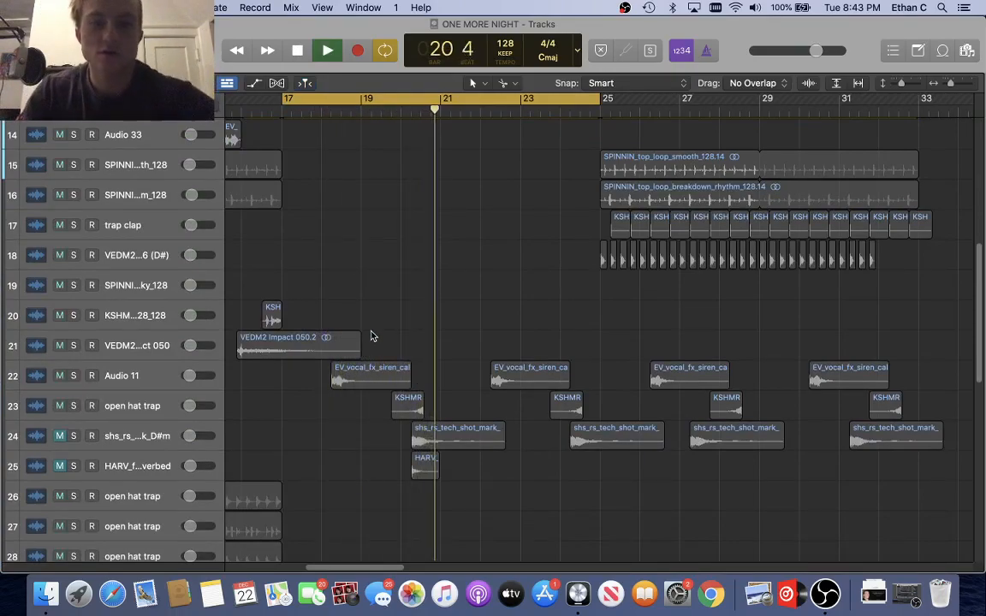
{"action": "key", "text": "space"}
Turn off the solos on tracks 1, 2 and 13, and play the section briefly from bar 17
{"action": "scroll", "coordinate": [257, 297], "scroll_direction": "up", "scroll_amount": 10}
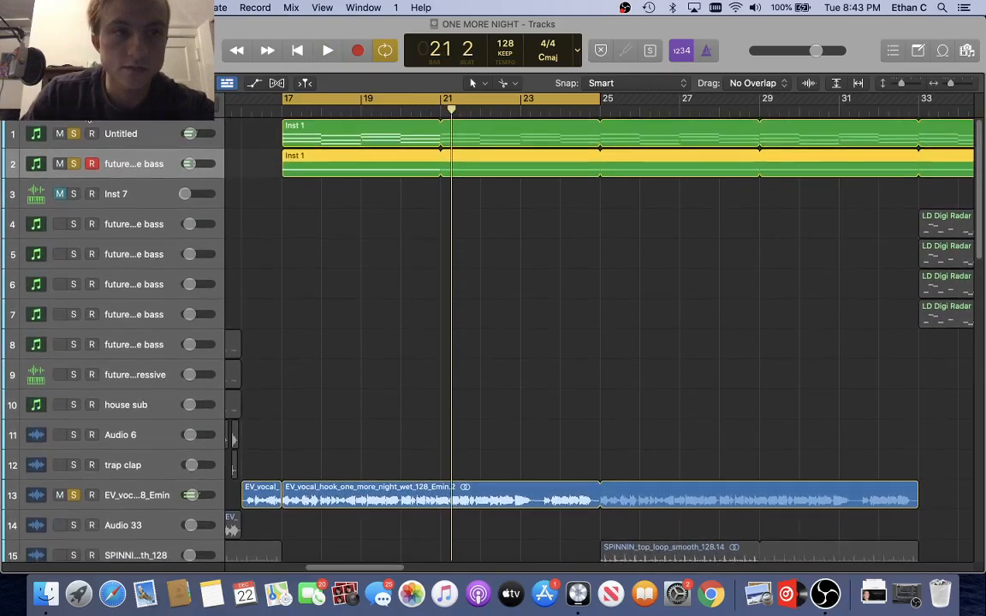
{"action": "scroll", "coordinate": [402, 209], "scroll_direction": "down", "scroll_amount": 10}
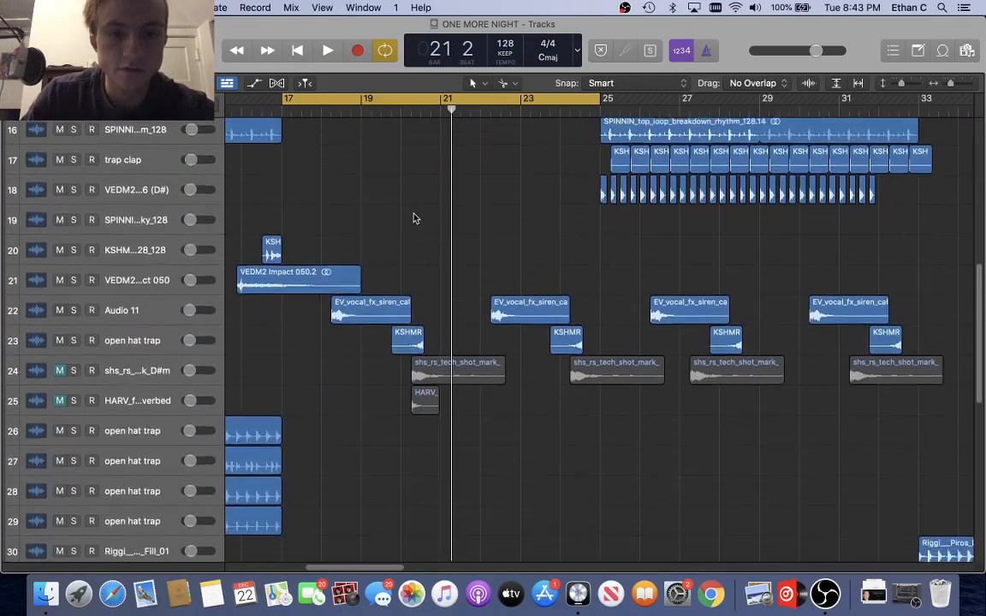
{"action": "scroll", "coordinate": [413, 219], "scroll_direction": "down", "scroll_amount": 1}
{"action": "key", "text": "space"}
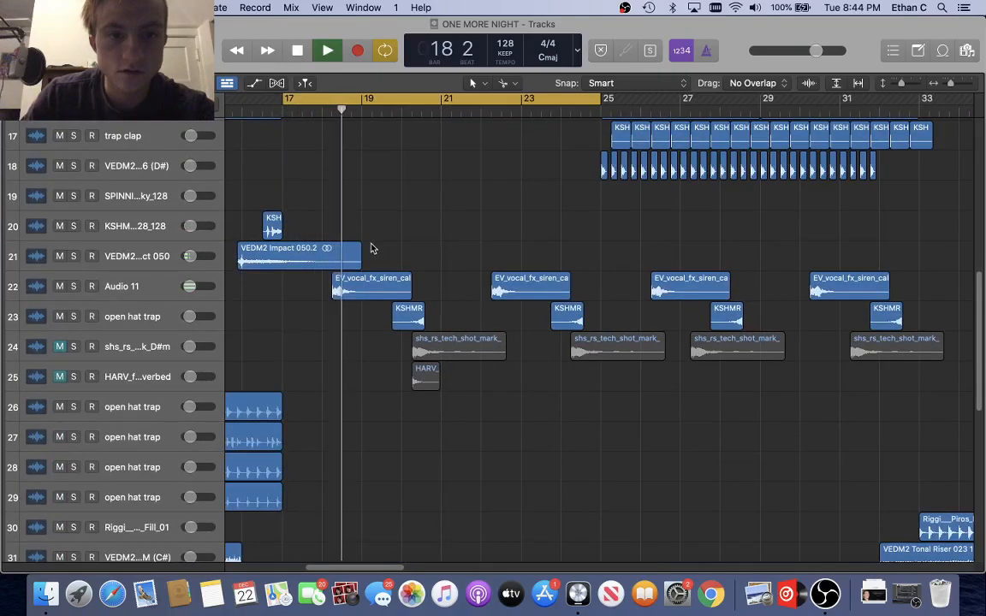
{"action": "key", "text": "space"}
Select the VEDM2 Impact 050 track, compare its region's placement with the vocal hook, and play from bar 17
{"action": "left_click", "coordinate": [139, 247]}
{"action": "scroll", "coordinate": [296, 273], "scroll_direction": "left", "scroll_amount": 3}
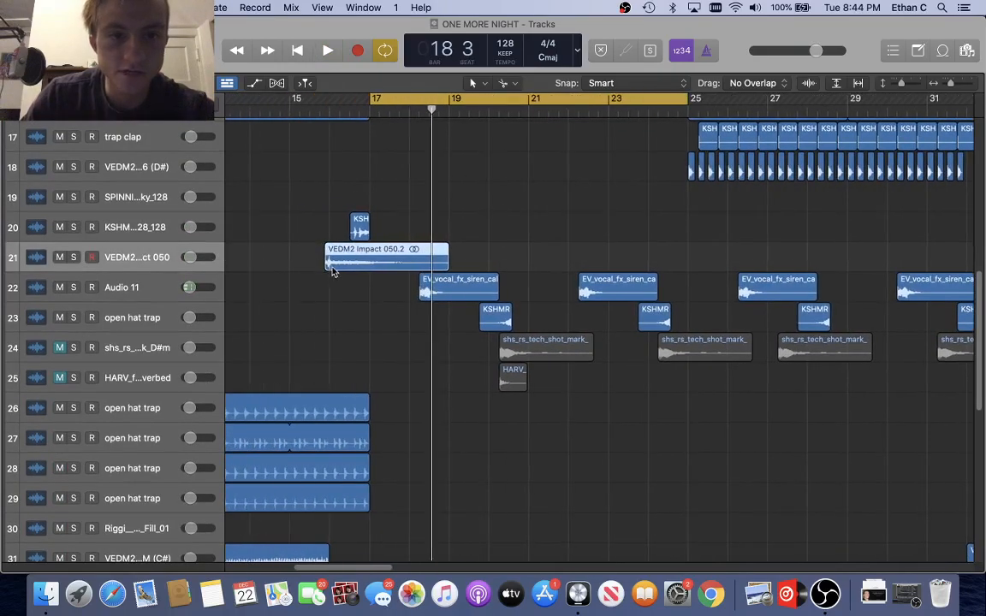
{"action": "scroll", "coordinate": [333, 272], "scroll_direction": "up", "scroll_amount": 3}
{"action": "scroll", "coordinate": [373, 325], "scroll_direction": "up", "scroll_amount": 3}
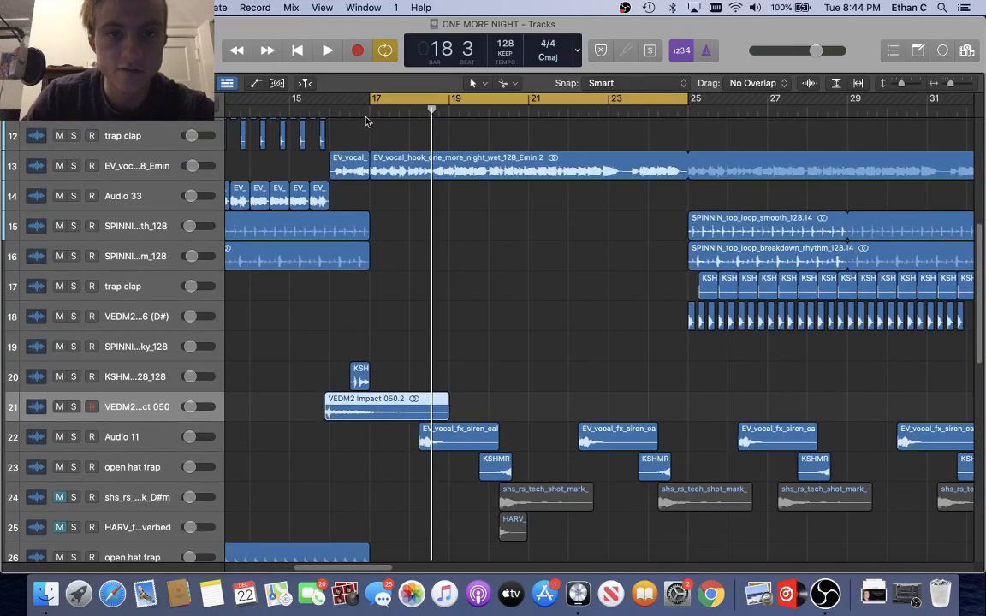
{"action": "key", "text": "space"}
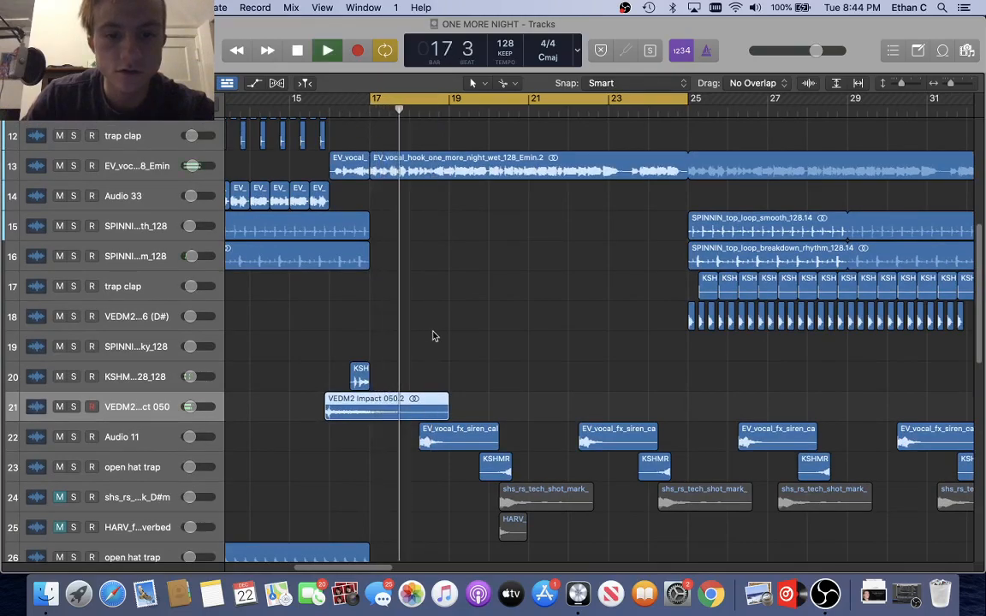
Select the Audio 11 track, stop playback, and examine its EV_vocal_fx_siren_call regions up close
{"action": "left_click", "coordinate": [386, 439]}
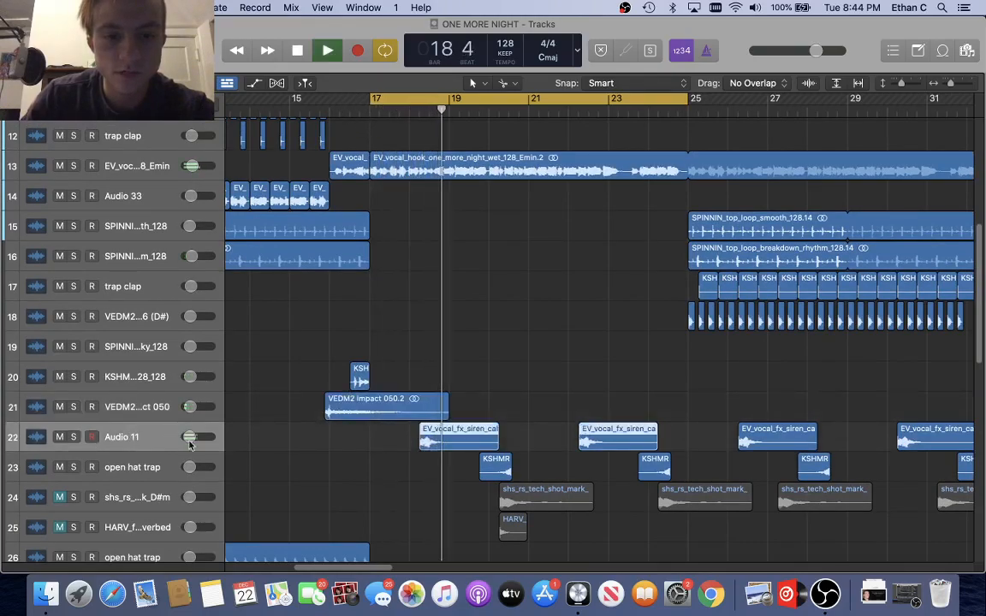
{"action": "key", "text": "space"}
{"action": "scroll", "coordinate": [386, 439], "scroll_direction": "down", "scroll_amount": 1}
{"action": "scroll", "coordinate": [386, 439], "scroll_direction": "down", "scroll_amount": 3}
{"action": "scroll", "coordinate": [455, 367], "scroll_direction": "up", "scroll_amount": 3}
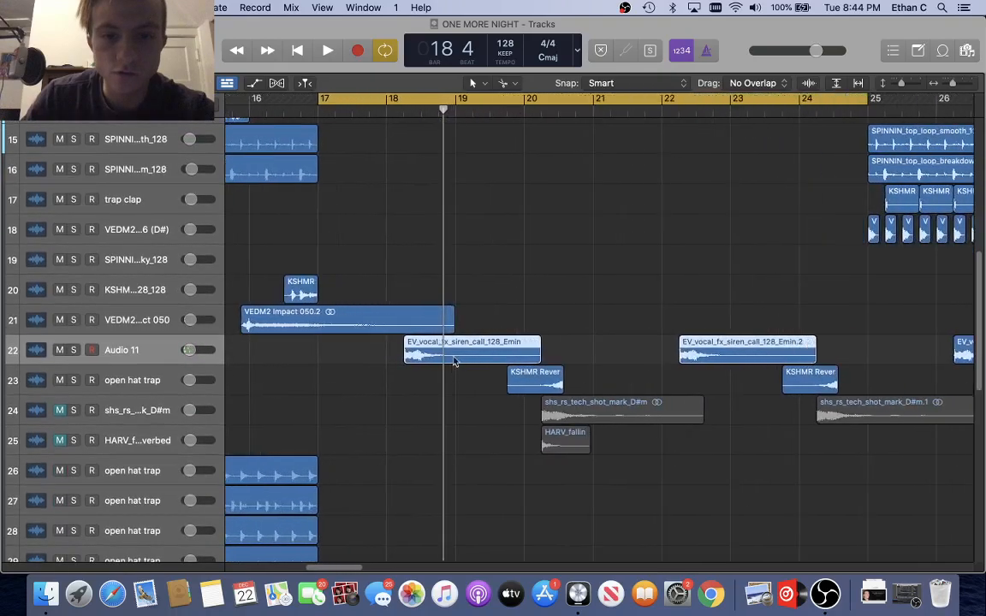
{"action": "scroll", "coordinate": [444, 354], "scroll_direction": "up", "scroll_amount": 4}
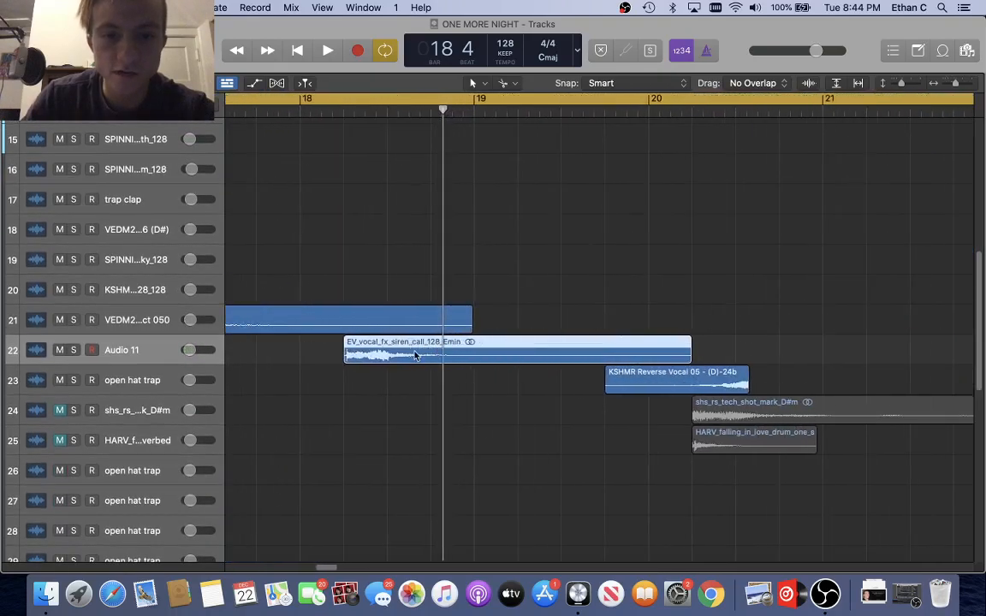
{"action": "scroll", "coordinate": [411, 353], "scroll_direction": "down", "scroll_amount": 4}
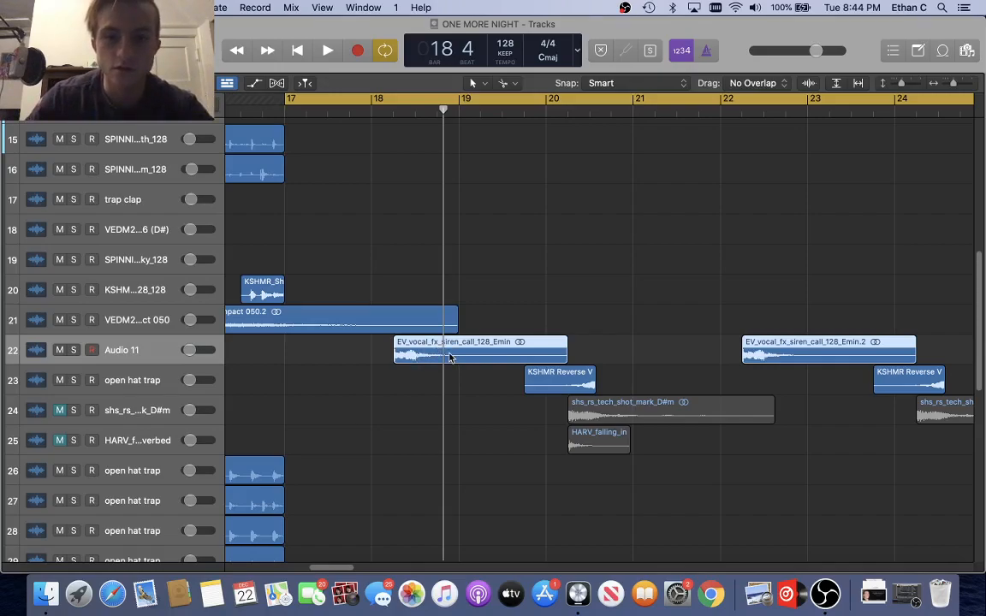
{"action": "scroll", "coordinate": [449, 358], "scroll_direction": "up", "scroll_amount": 10}
{"action": "scroll", "coordinate": [449, 357], "scroll_direction": "down", "scroll_amount": 11}
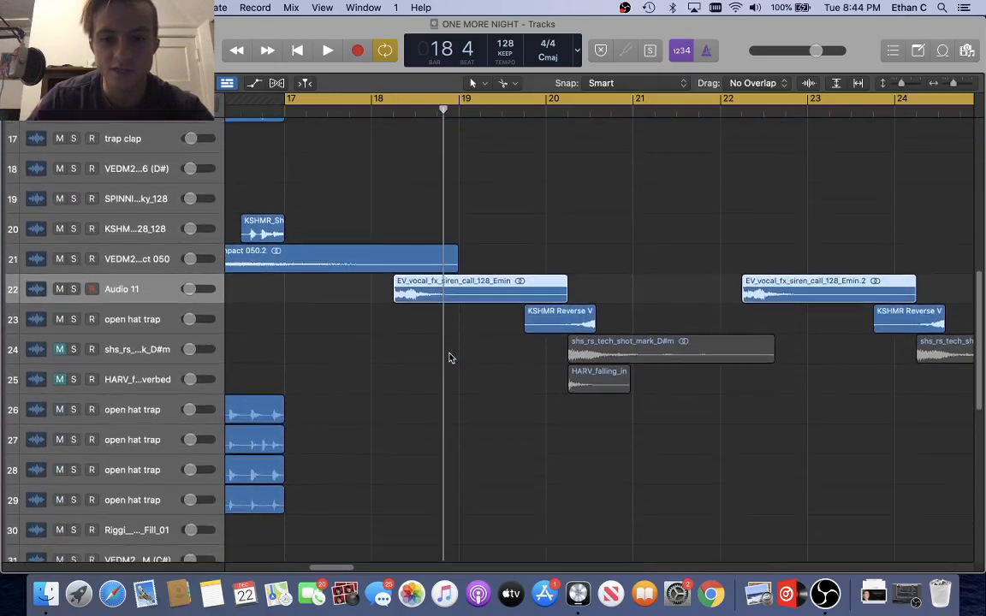
{"action": "scroll", "coordinate": [449, 358], "scroll_direction": "down", "scroll_amount": 1}
Review the Pitch Shifter's semitone setting on the Audio 11 channel in the mixer, and return to the arrangement
{"action": "key", "text": "x"}
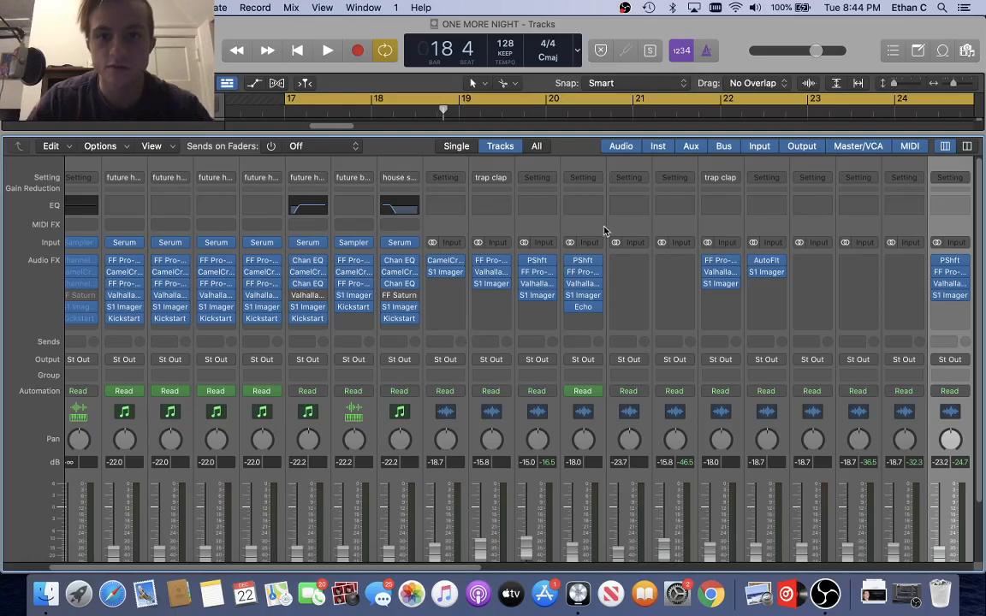
{"action": "scroll", "coordinate": [603, 231], "scroll_direction": "right", "scroll_amount": 10}
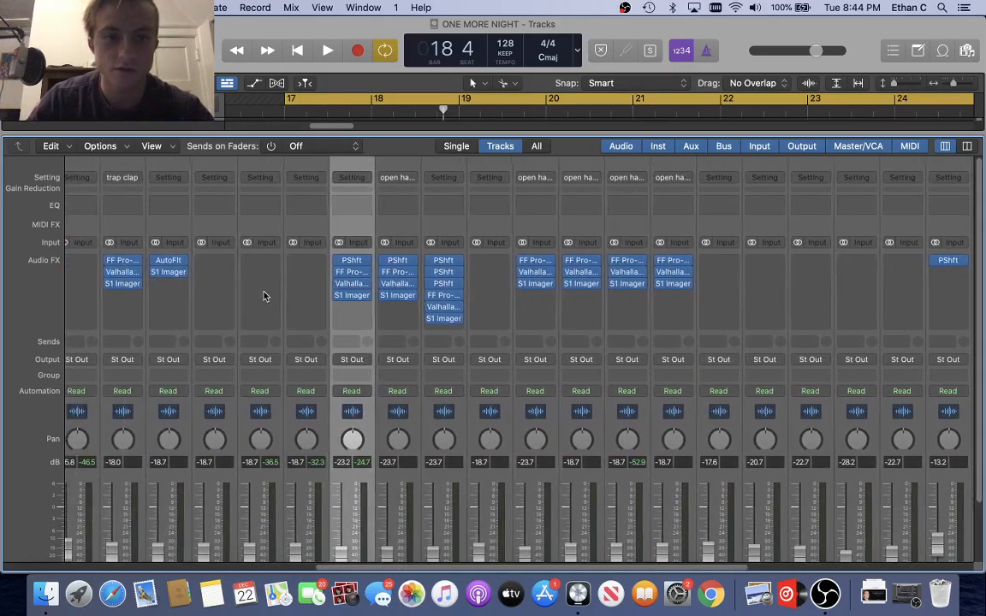
{"action": "left_click", "coordinate": [357, 261]}
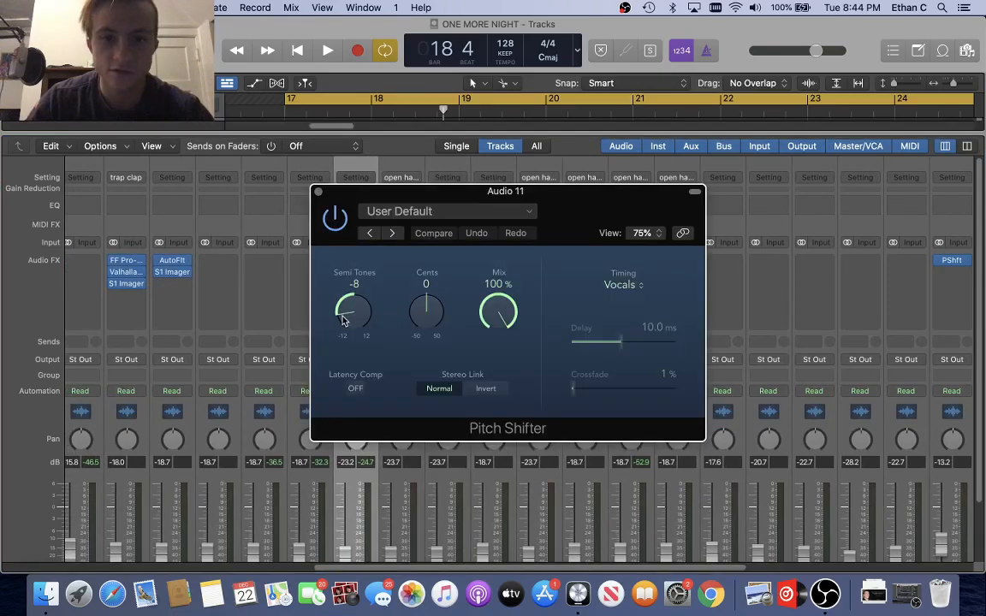
{"action": "left_click", "coordinate": [319, 191]}
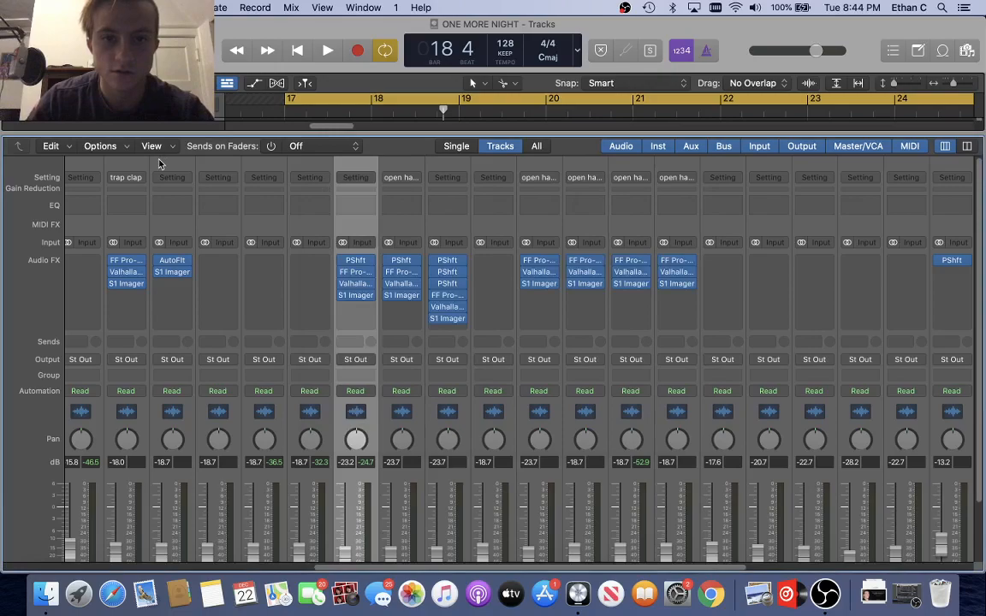
{"action": "key", "text": "x"}
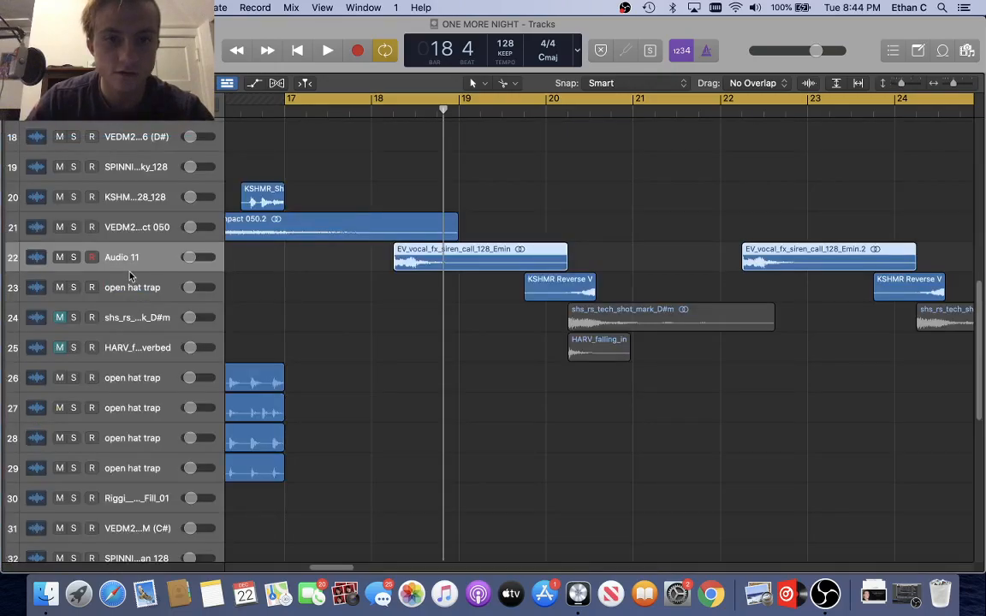
Solo the Audio 11 track, listen to its first siren call region, and stop playback
{"action": "key", "text": "space"}
{"action": "left_click", "coordinate": [74, 257]}
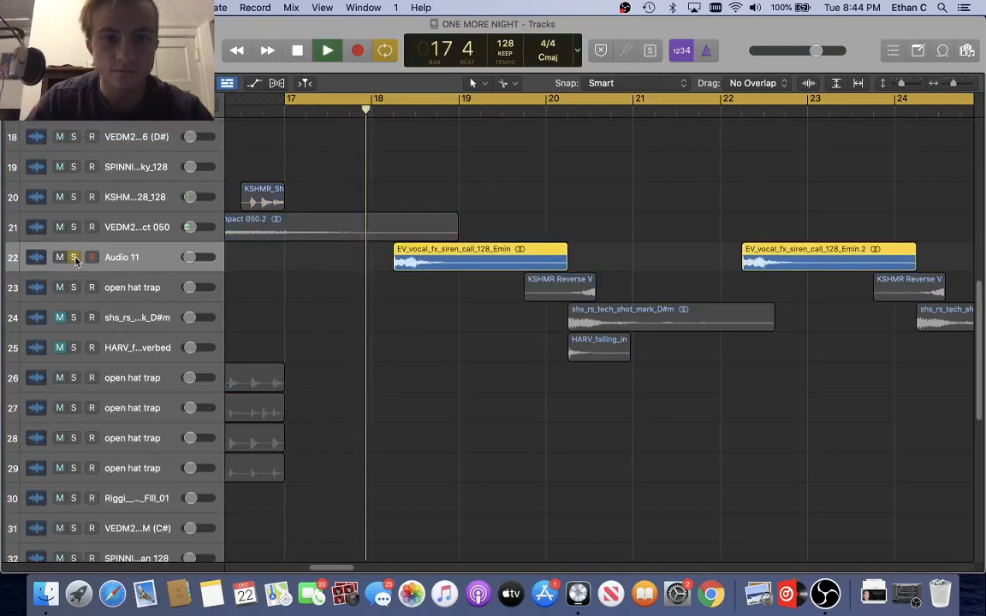
{"action": "key", "text": "space"}
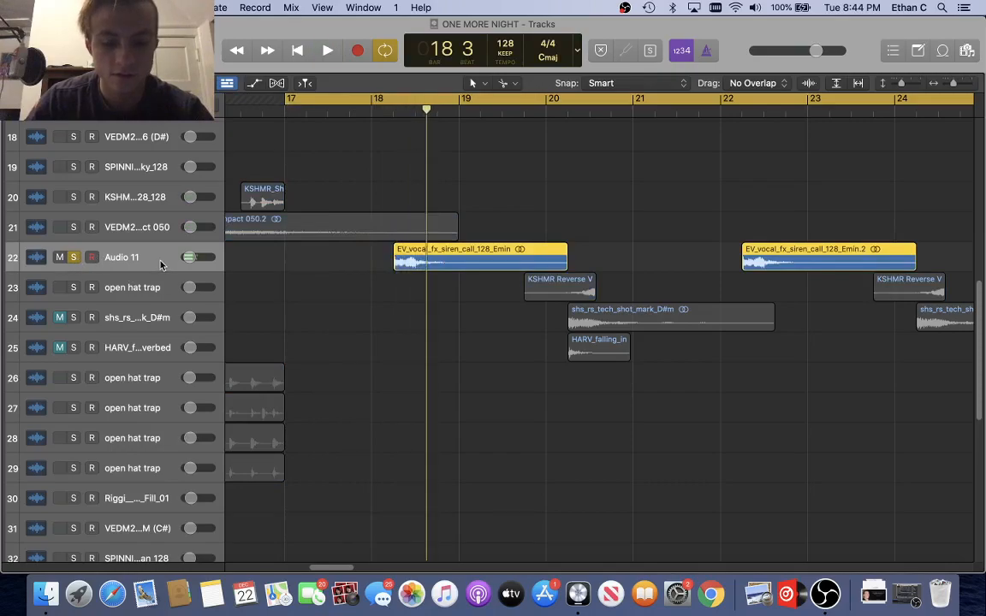
Inspect the Pitch Shifter and the Pro-Q 3 low cut on the Audio 11 channel, closing each plug-in
{"action": "key", "text": "x"}
{"action": "left_click", "coordinate": [355, 260]}
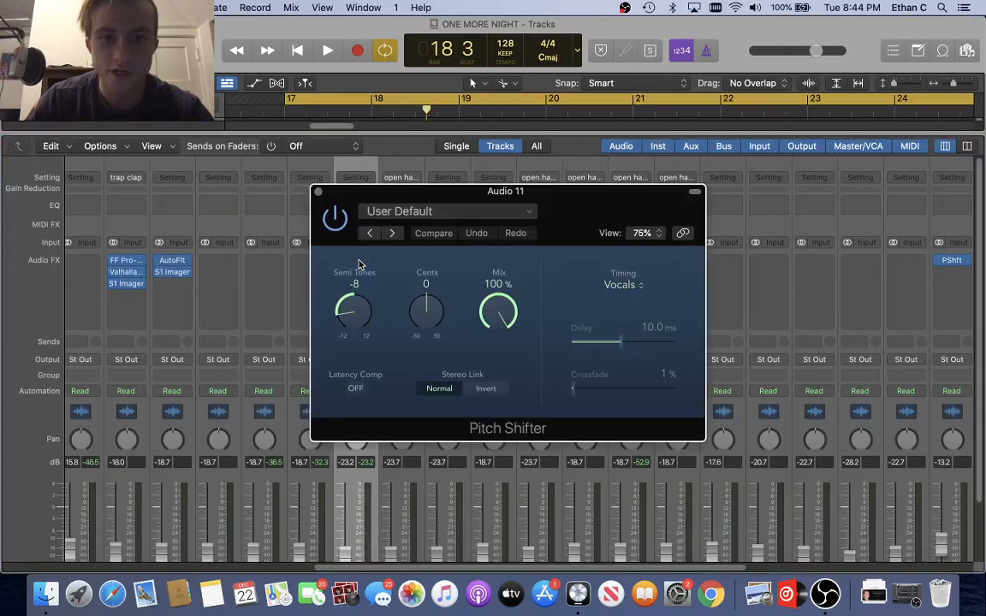
{"action": "left_click", "coordinate": [319, 193]}
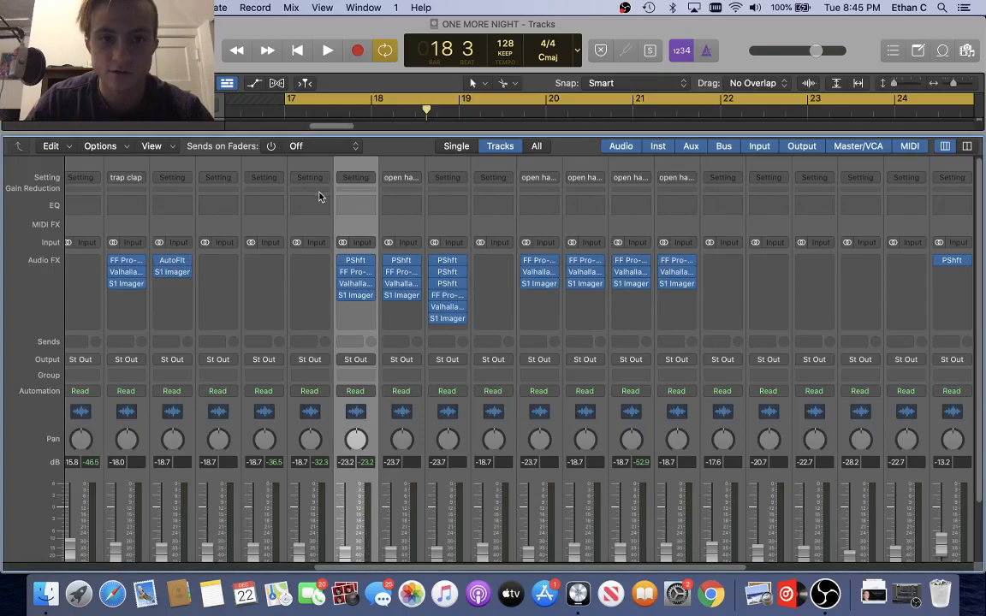
{"action": "left_click", "coordinate": [357, 283]}
{"action": "left_click", "coordinate": [318, 181]}
{"action": "left_click", "coordinate": [353, 260]}
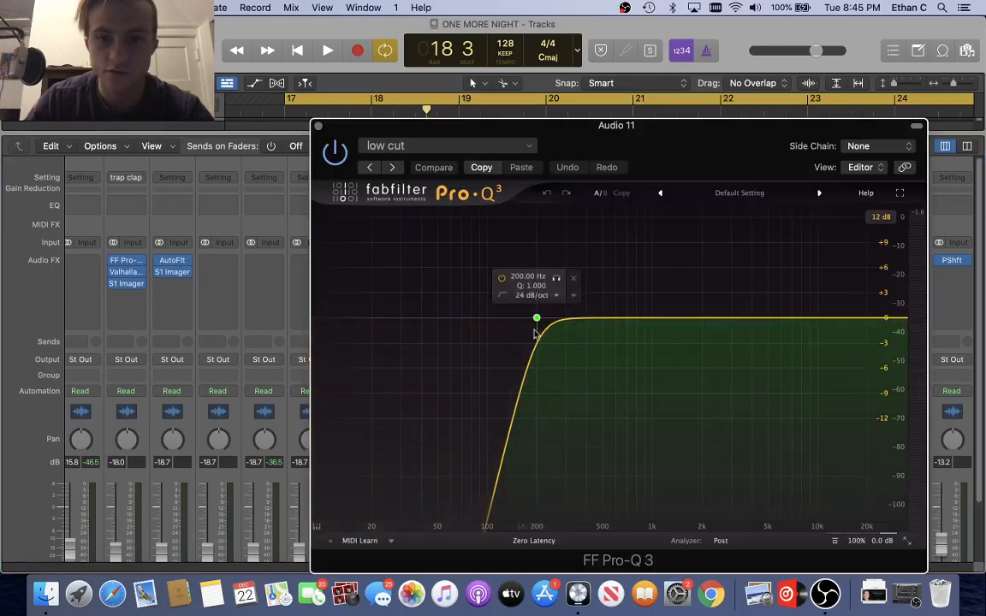
{"action": "left_click", "coordinate": [318, 124]}
Review the ValhallaRoom reverb and the S1 Imager width on the Audio 11 channel, closing each plug-in
{"action": "left_click", "coordinate": [354, 273]}
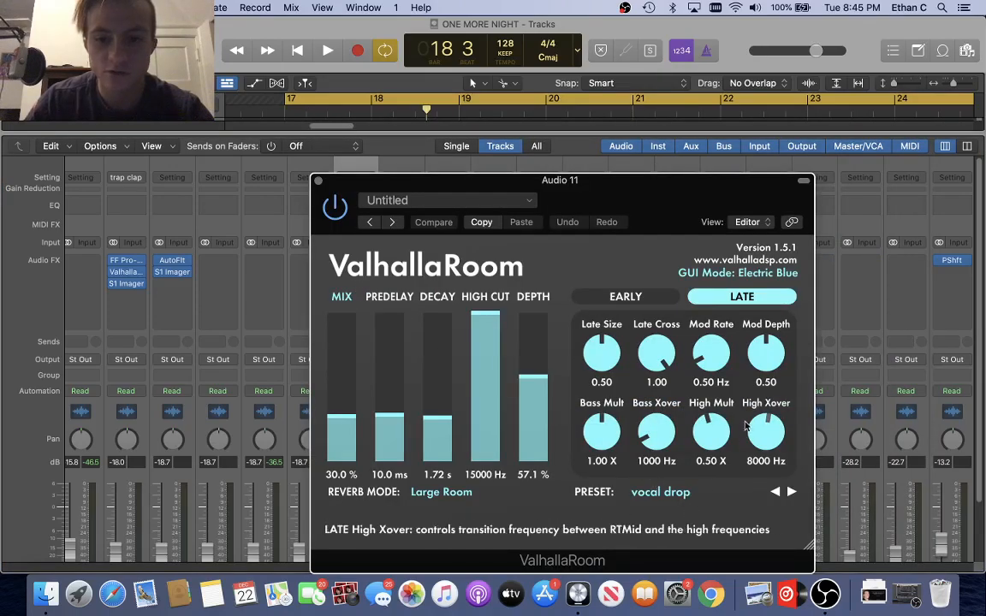
{"action": "left_click", "coordinate": [317, 182]}
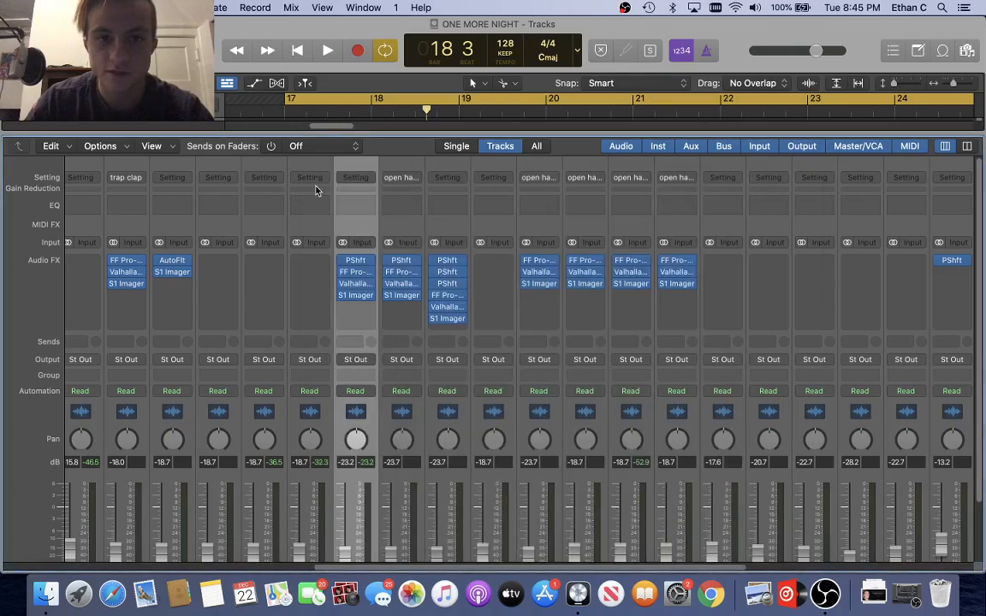
{"action": "left_click", "coordinate": [355, 294]}
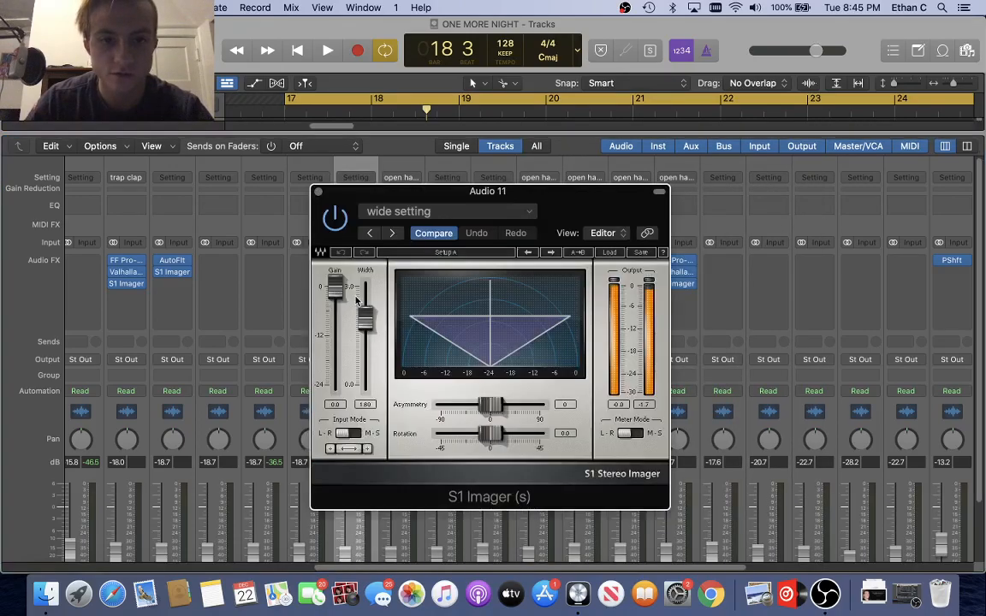
{"action": "left_click", "coordinate": [318, 194]}
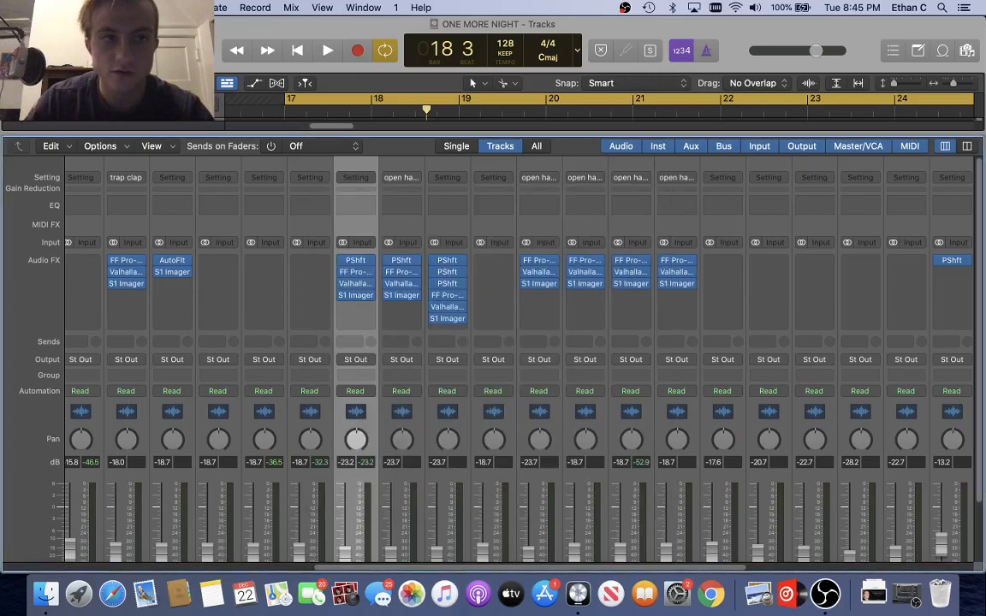
Hide the mixer, play from bar 17, and turn off Audio 11's solo to hear it with the other tracks
{"action": "key", "text": "x"}
{"action": "key", "text": "space"}
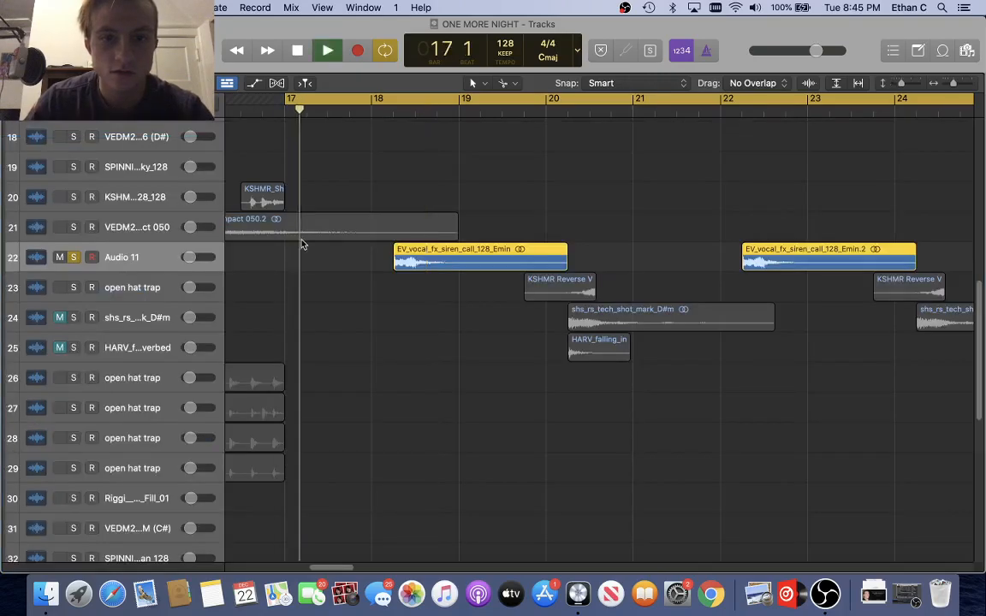
{"action": "key", "text": "s"}
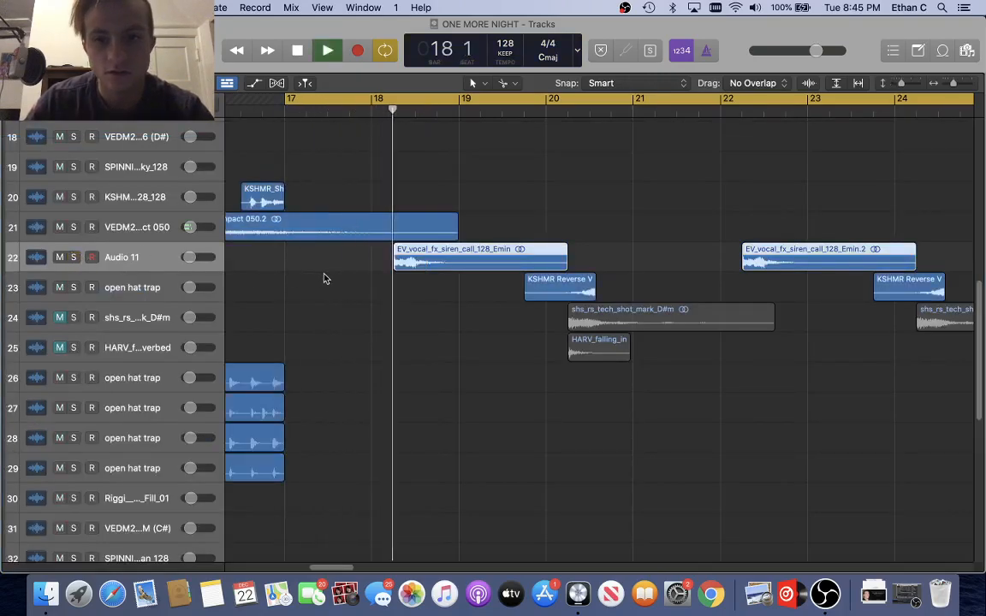
Solo the KSHMR reverse vocal track 23, listen to its first region, and return the stopped playhead to bar 20
{"action": "scroll", "coordinate": [323, 275], "scroll_direction": "right", "scroll_amount": 5}
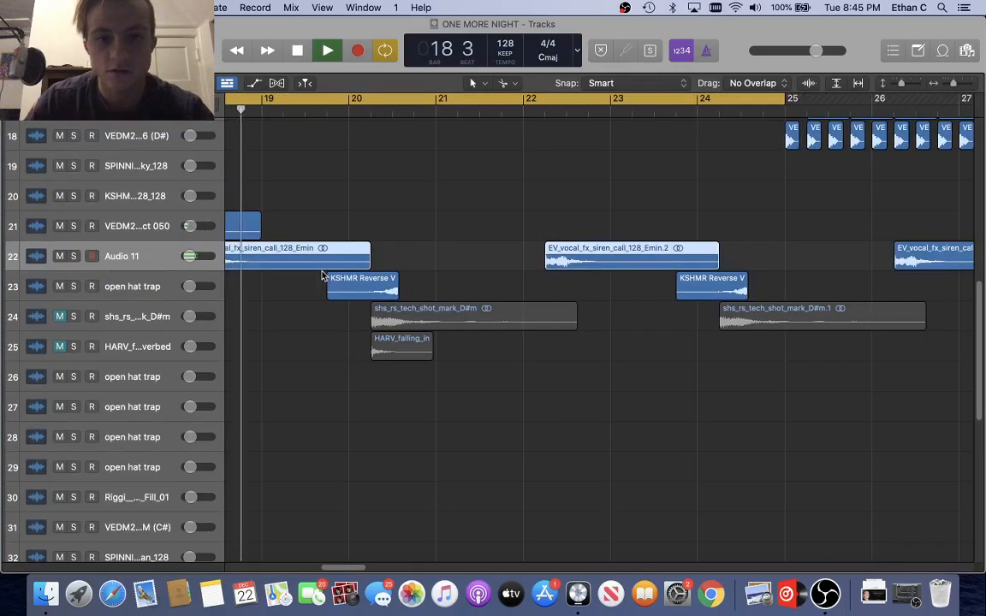
{"action": "left_click", "coordinate": [73, 286]}
{"action": "left_click", "coordinate": [321, 113]}
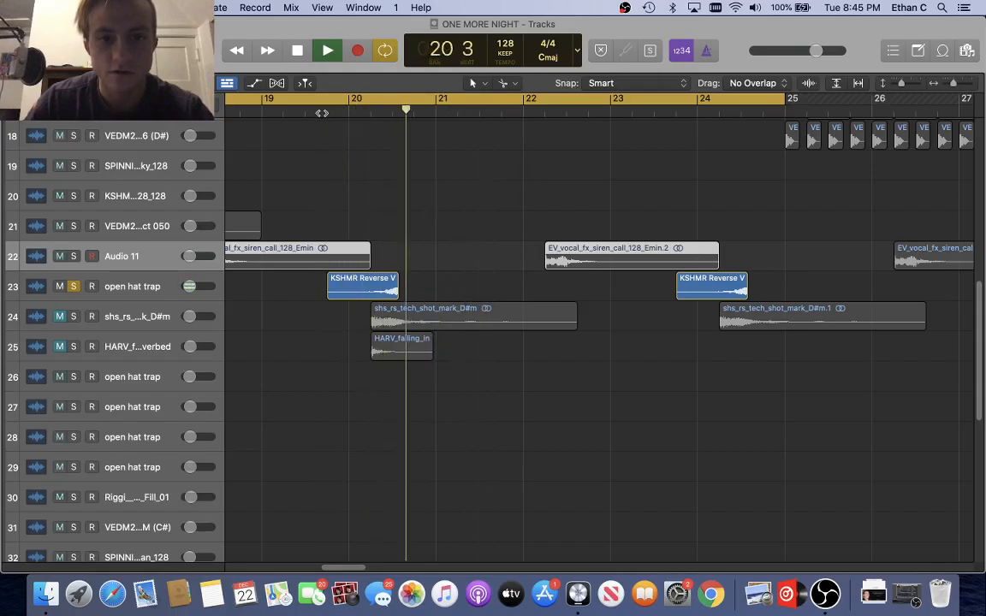
{"action": "key", "text": "space"}
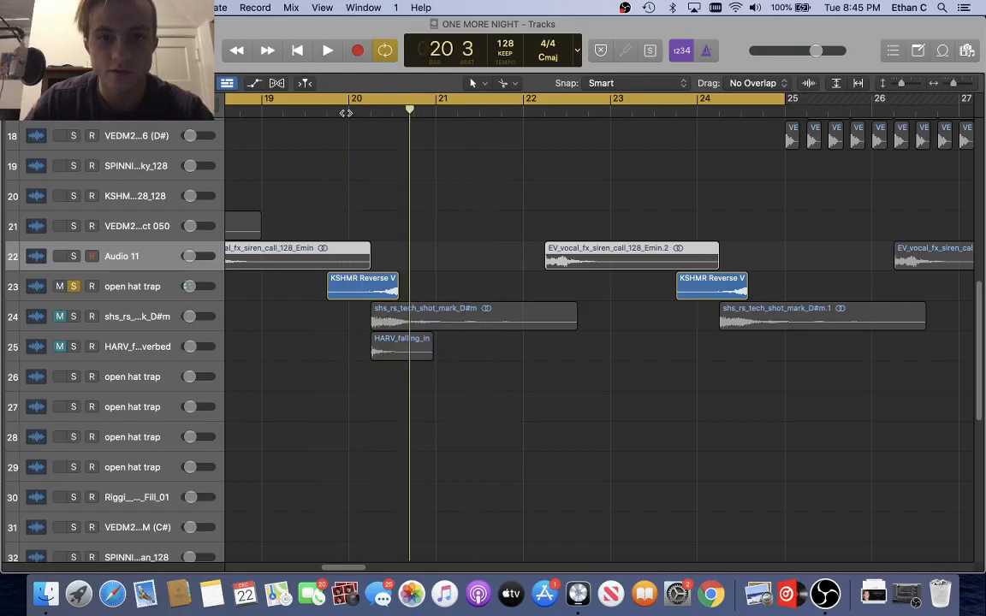
{"action": "left_click", "coordinate": [346, 113]}
Select track 23 and examine how its KSHMR Reverse Vocal 05 region sits against the siren call around bar 20
{"action": "left_click", "coordinate": [137, 298]}
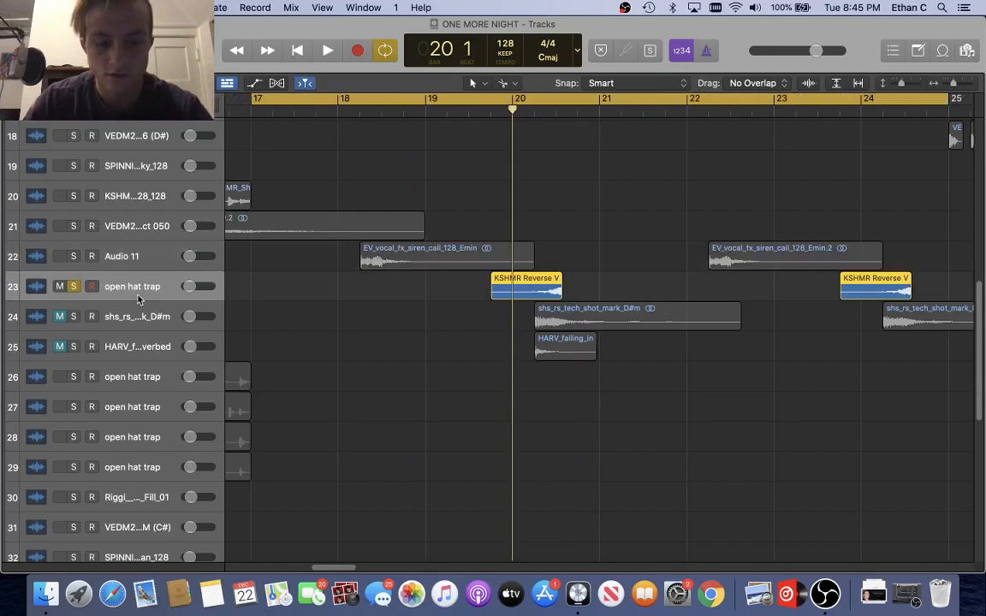
{"action": "scroll", "coordinate": [530, 292], "scroll_direction": "up", "scroll_amount": 5}
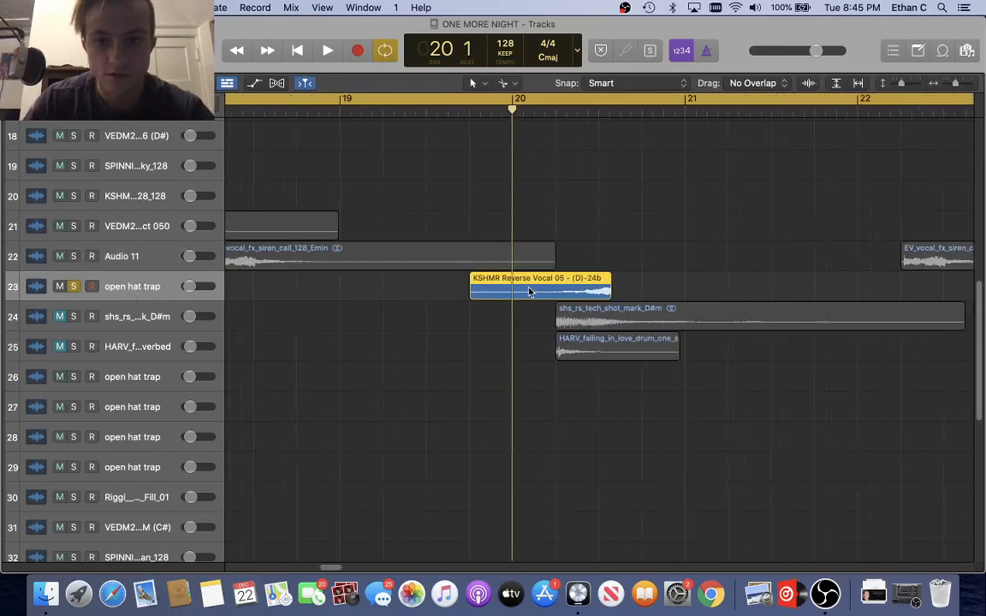
{"action": "scroll", "coordinate": [530, 292], "scroll_direction": "right", "scroll_amount": 4}
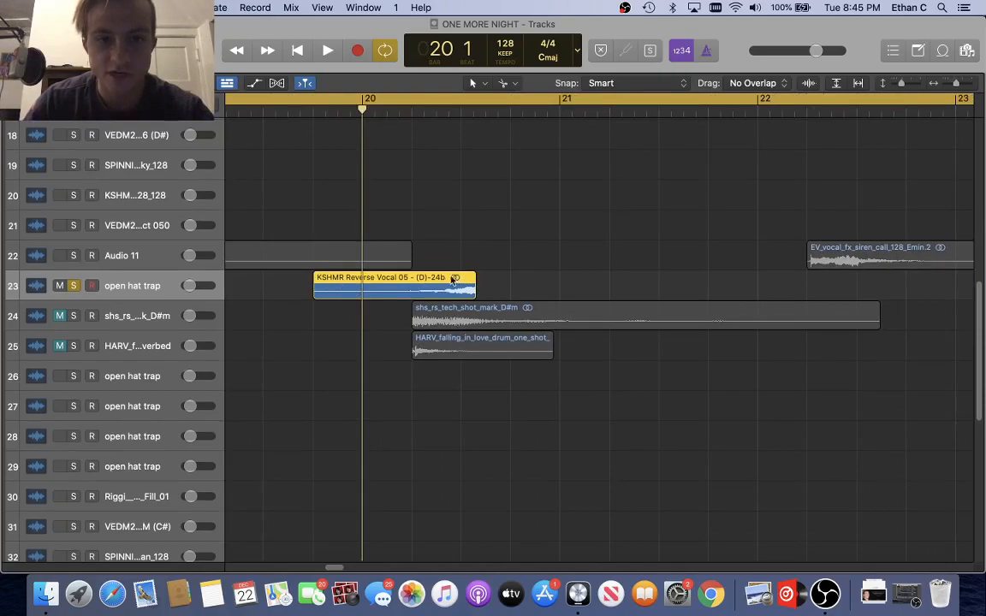
{"action": "scroll", "coordinate": [339, 295], "scroll_direction": "down", "scroll_amount": 3}
{"action": "scroll", "coordinate": [340, 295], "scroll_direction": "down", "scroll_amount": 3}
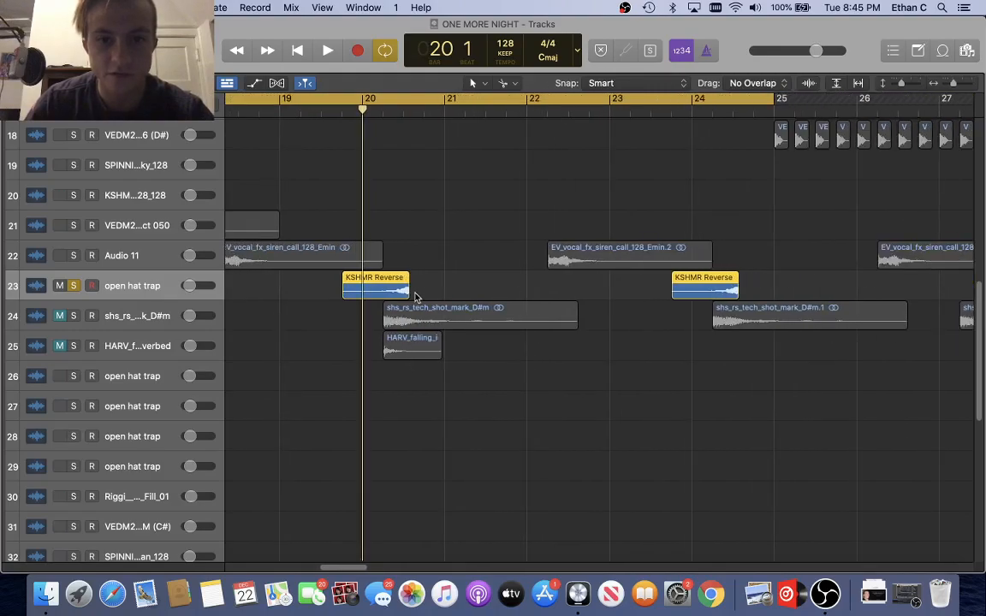
{"action": "scroll", "coordinate": [416, 297], "scroll_direction": "up", "scroll_amount": 5}
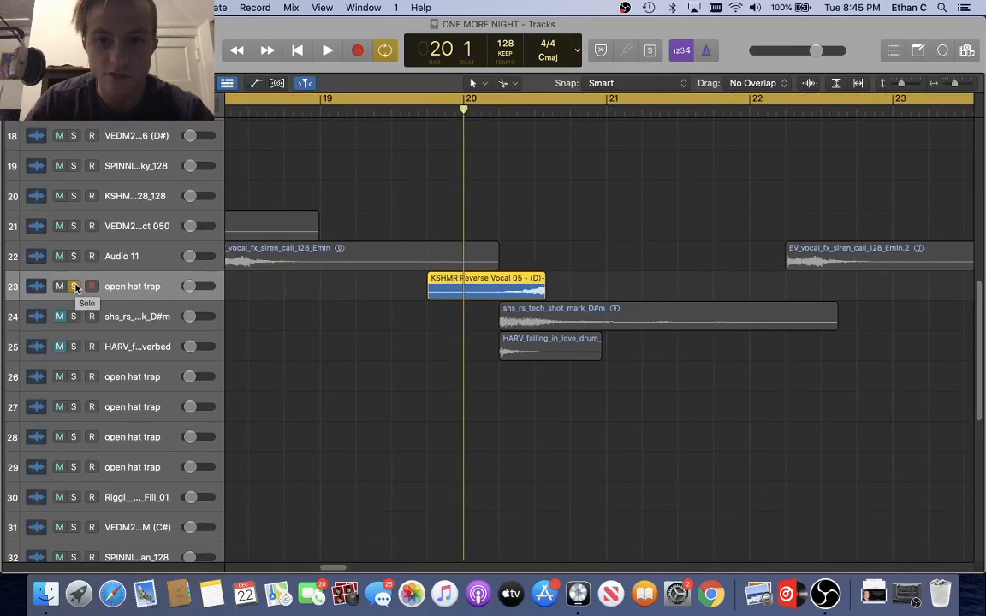
Check the reverse vocal channel's effects chain in the mixer, hide the mixer, and turn off the track's solo
{"action": "key", "text": "x"}
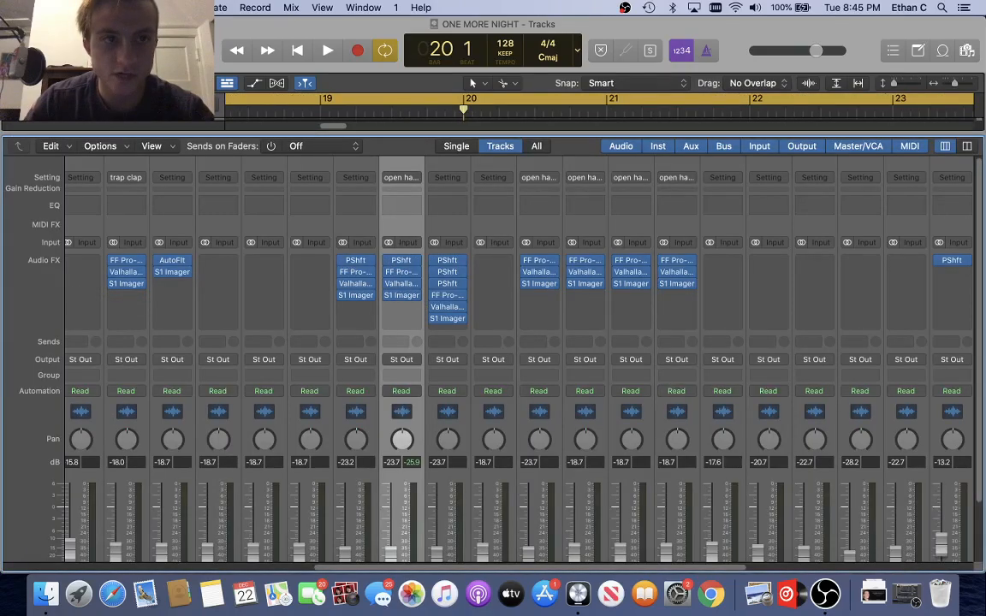
{"action": "key", "text": "x"}
{"action": "key", "text": "super+Left"}
{"action": "scroll", "coordinate": [294, 299], "scroll_direction": "right", "scroll_amount": 3}
{"action": "left_click", "coordinate": [74, 286]}
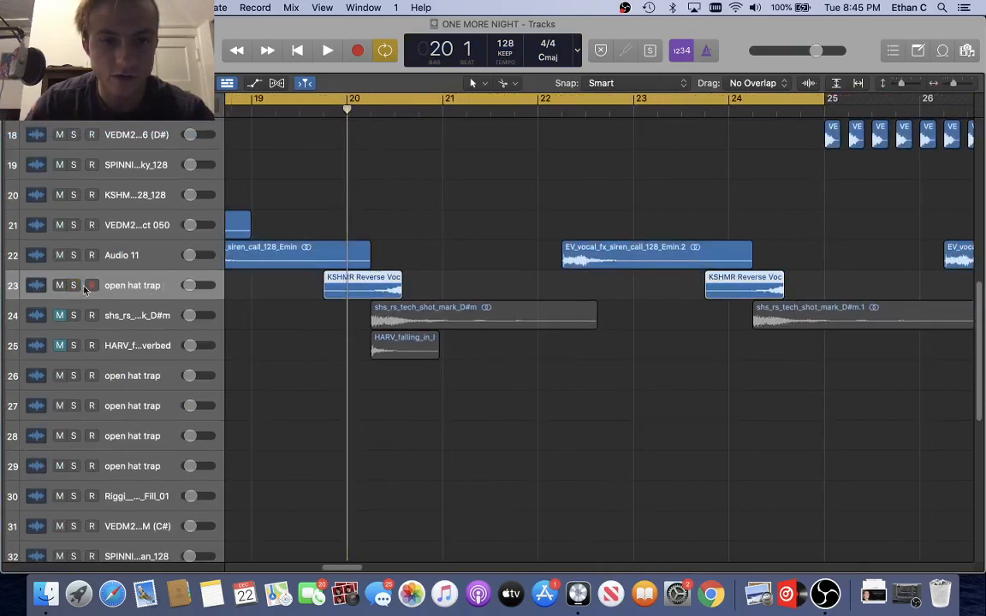
Place the playhead at bar 17 and select the KSHMR Exhaust 06.8 region on track 42
{"action": "scroll", "coordinate": [297, 286], "scroll_direction": "left", "scroll_amount": 5}
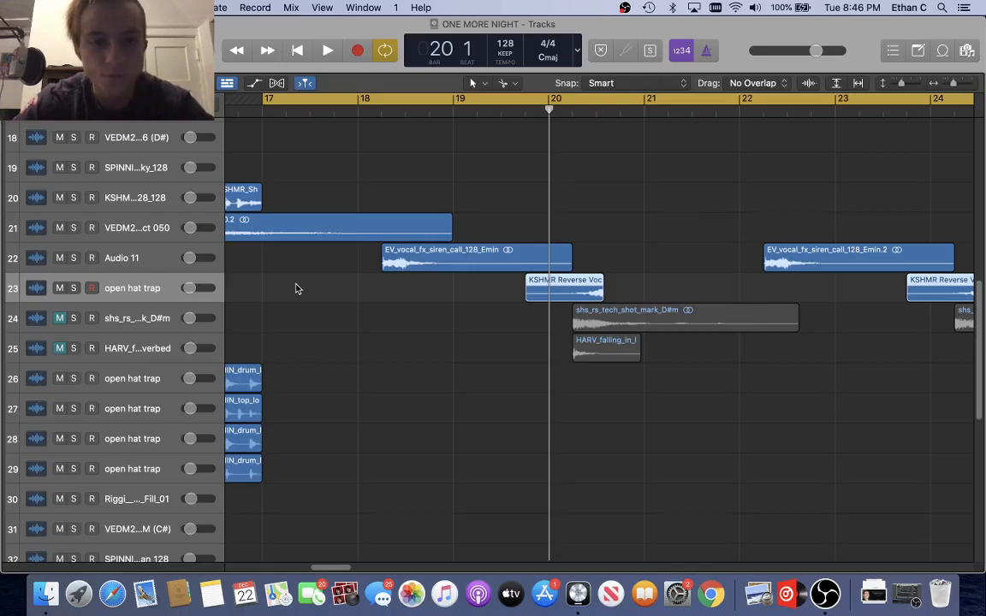
{"action": "scroll", "coordinate": [297, 301], "scroll_direction": "down", "scroll_amount": 2}
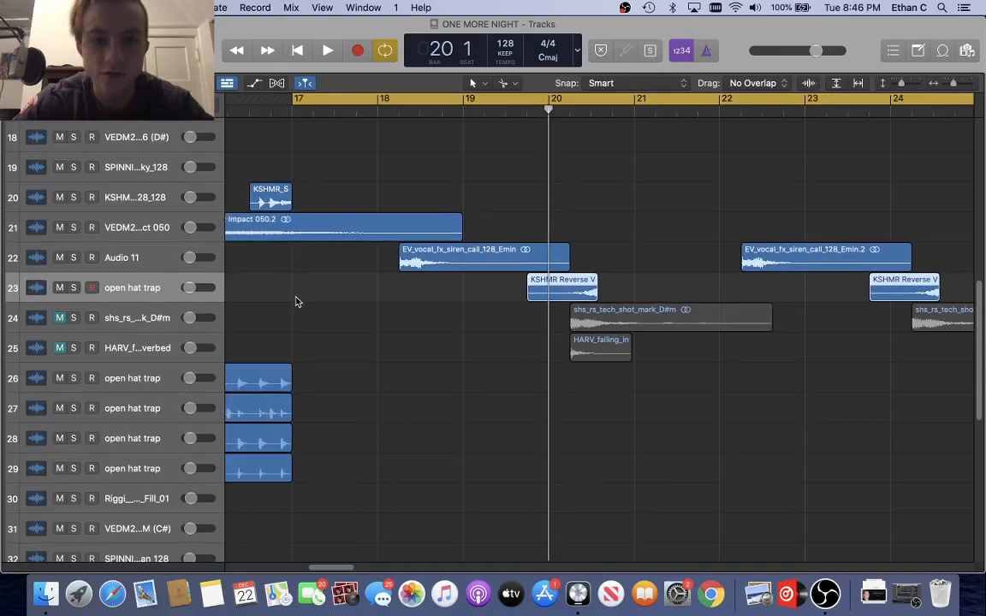
{"action": "scroll", "coordinate": [297, 301], "scroll_direction": "down", "scroll_amount": 3}
{"action": "scroll", "coordinate": [297, 306], "scroll_direction": "up", "scroll_amount": 3}
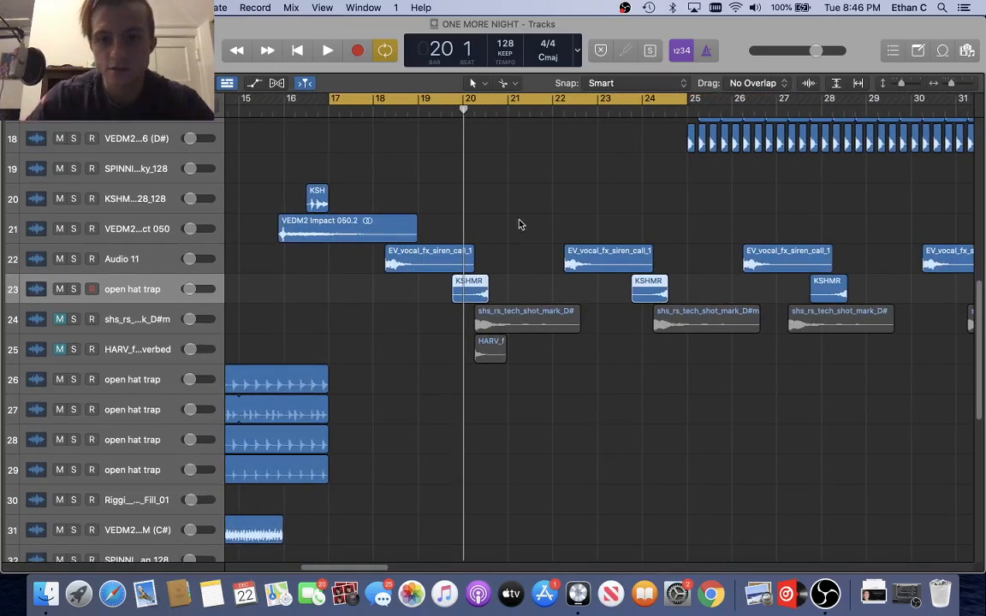
{"action": "scroll", "coordinate": [519, 224], "scroll_direction": "up", "scroll_amount": 3}
{"action": "scroll", "coordinate": [519, 223], "scroll_direction": "down", "scroll_amount": 10}
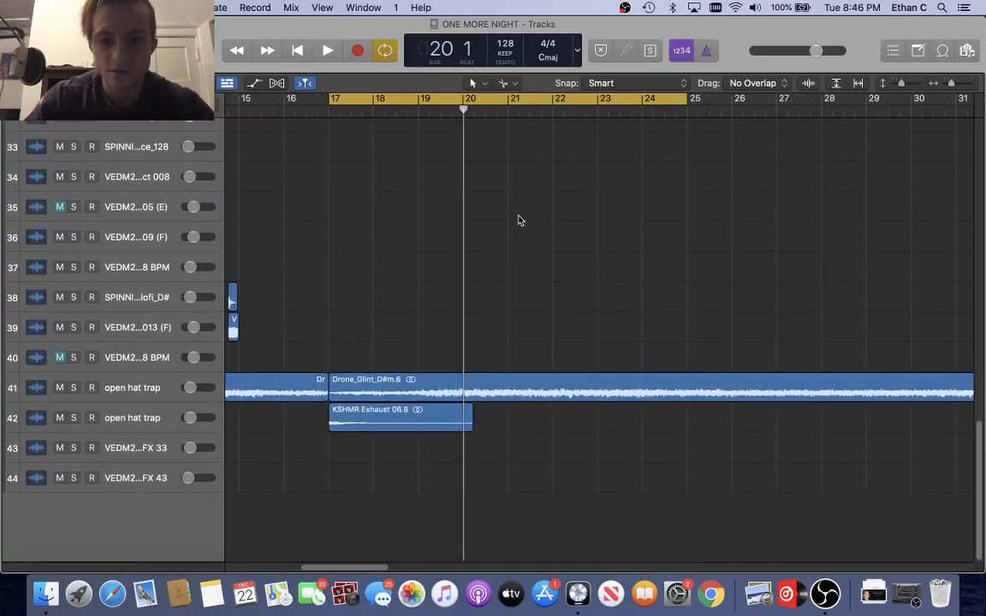
{"action": "left_click", "coordinate": [330, 113]}
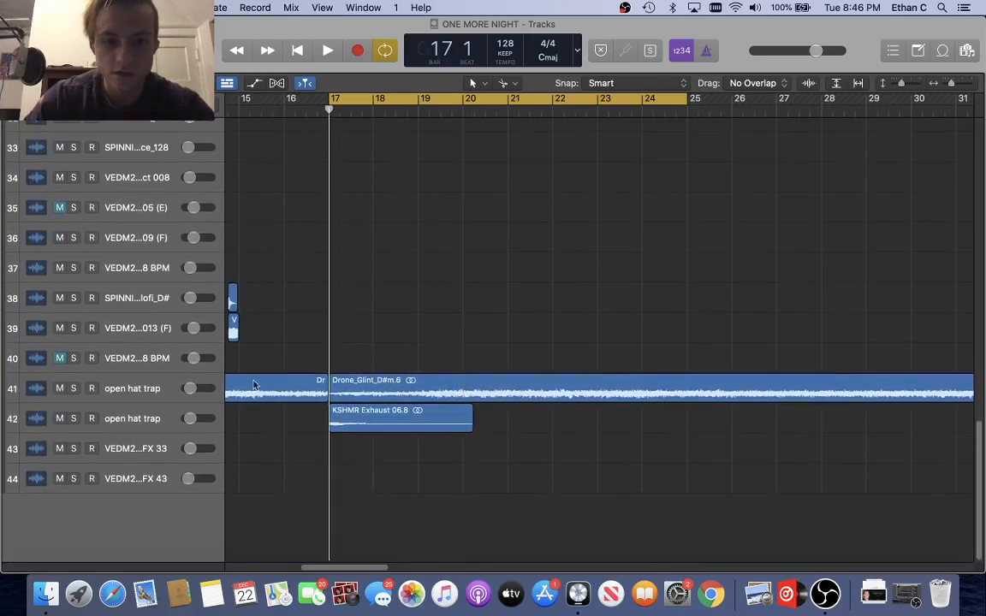
{"action": "left_click", "coordinate": [347, 421]}
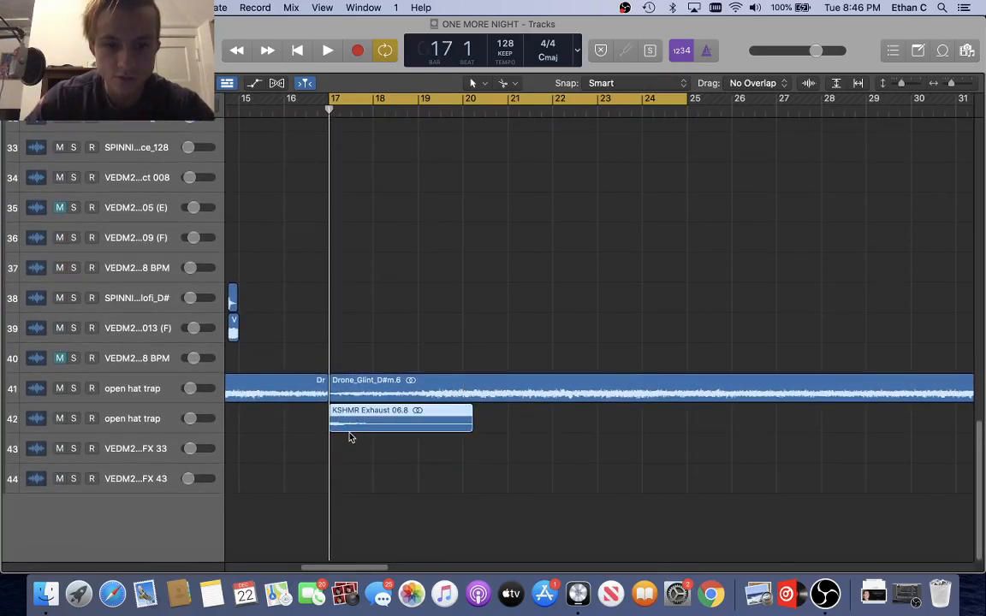
Listen to the KSHMR Exhaust track in solo, turn its solo off, and return the playhead to bar 17
{"action": "left_click", "coordinate": [74, 419]}
{"action": "key", "text": "space"}
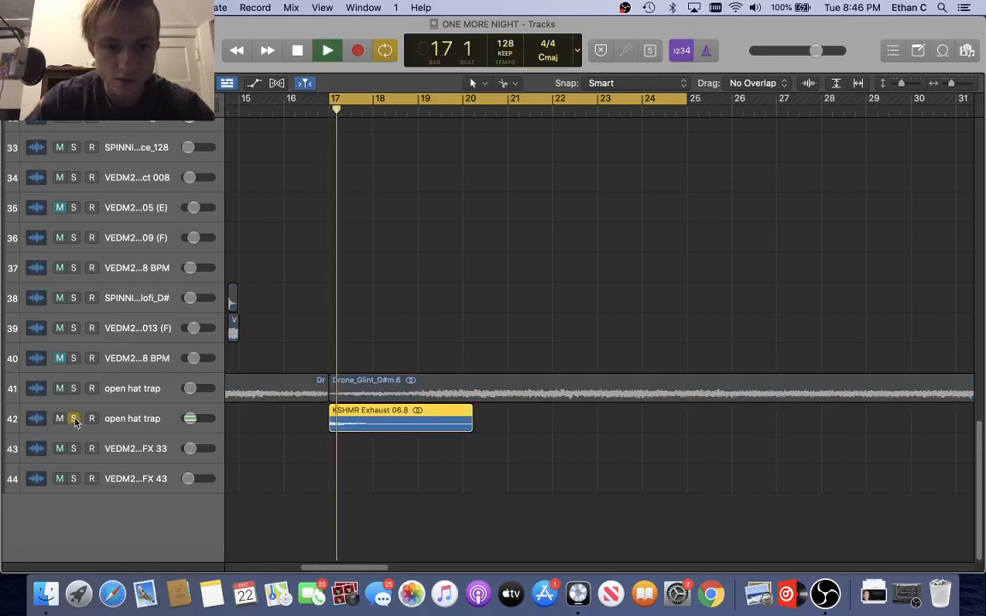
{"action": "key", "text": "space"}
{"action": "left_click", "coordinate": [74, 418]}
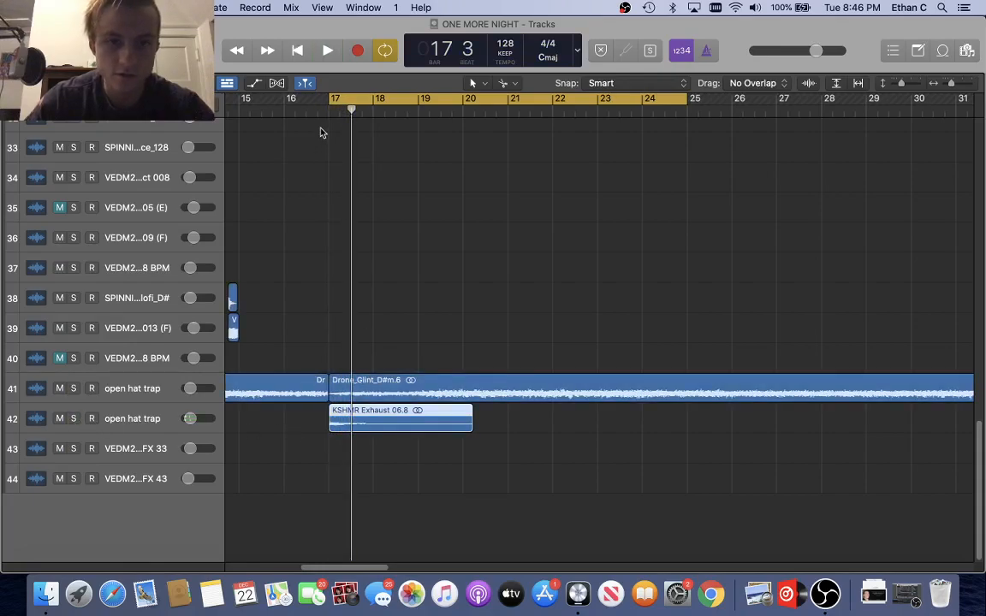
{"action": "left_click", "coordinate": [329, 114]}
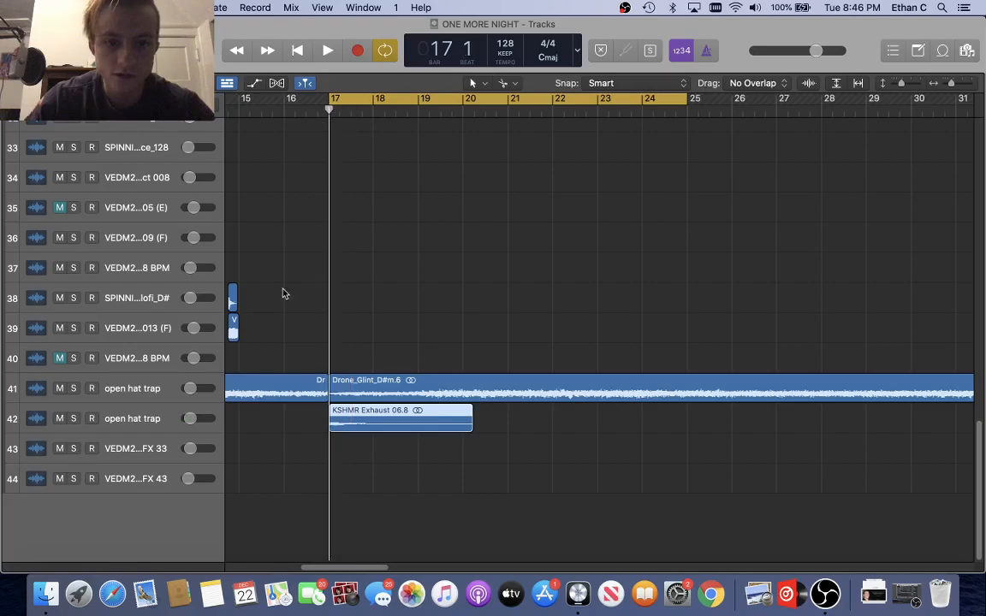
Review the extent of the Drone_Glint region on track 41, solo that track, and play it from bar 17
{"action": "scroll", "coordinate": [383, 391], "scroll_direction": "left", "scroll_amount": 10}
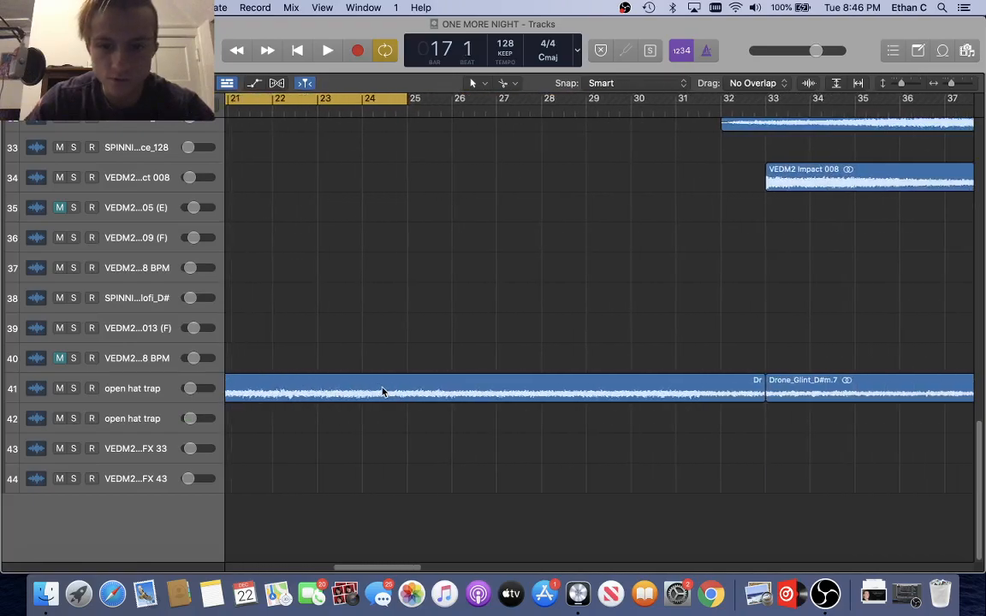
{"action": "scroll", "coordinate": [383, 391], "scroll_direction": "right", "scroll_amount": 10}
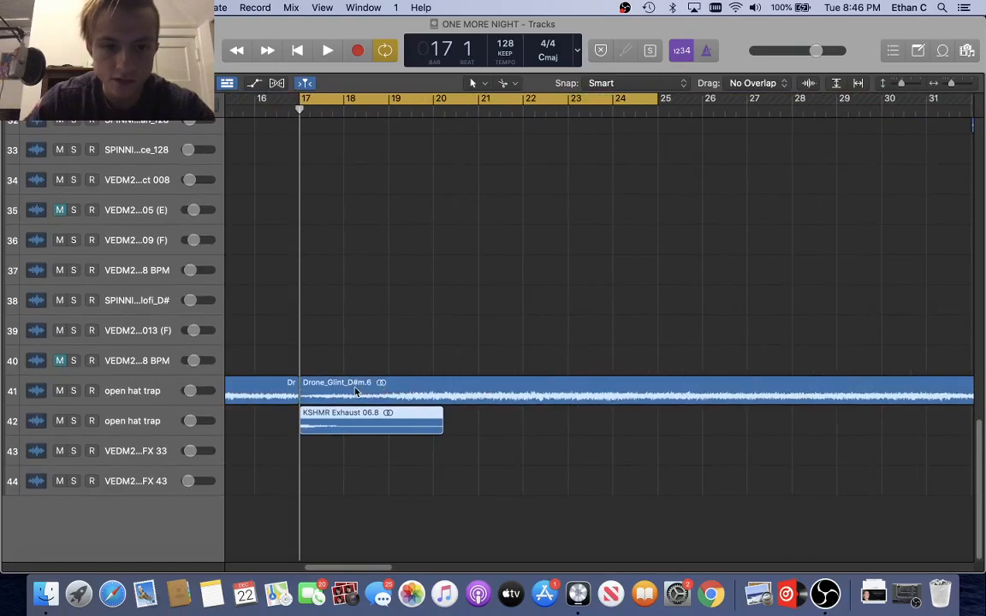
{"action": "left_click", "coordinate": [74, 392]}
{"action": "key", "text": "space"}
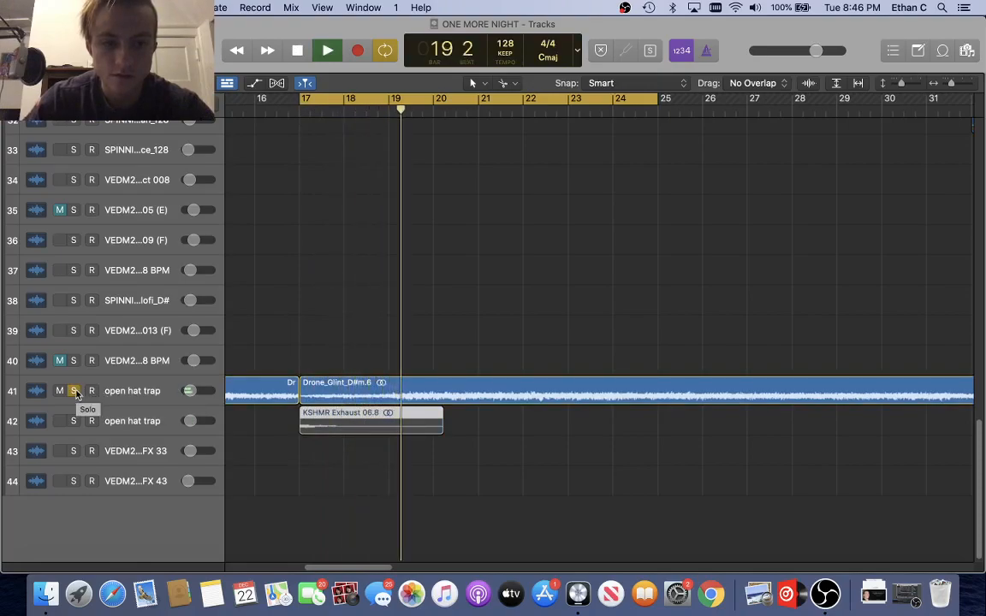
Show the drone track's channel in the mixer and inspect its Pro-Q 3 low cut, closing the plug-in
{"action": "left_click", "coordinate": [119, 390]}
{"action": "key", "text": "x"}
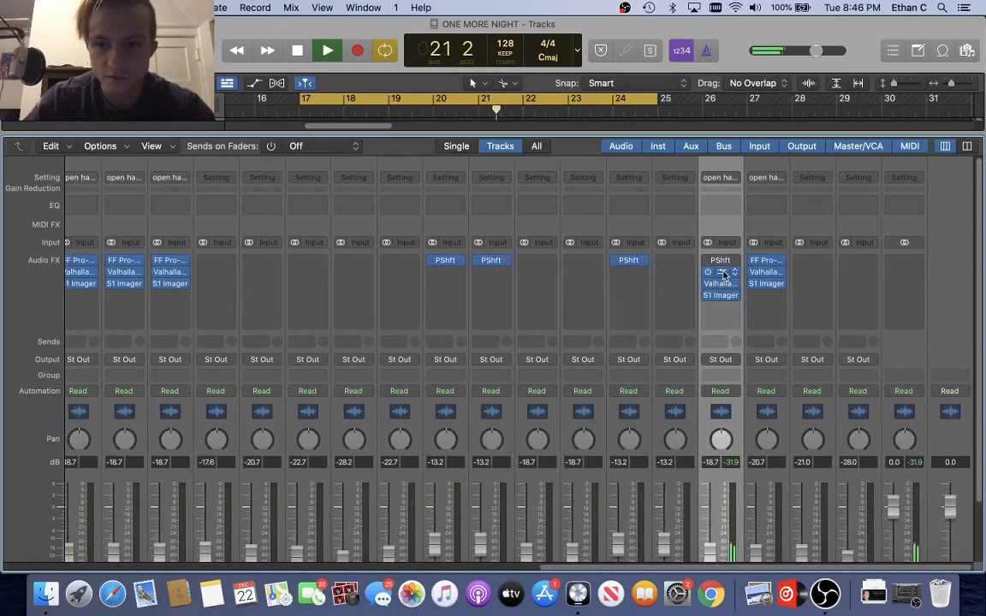
{"action": "left_click", "coordinate": [710, 272]}
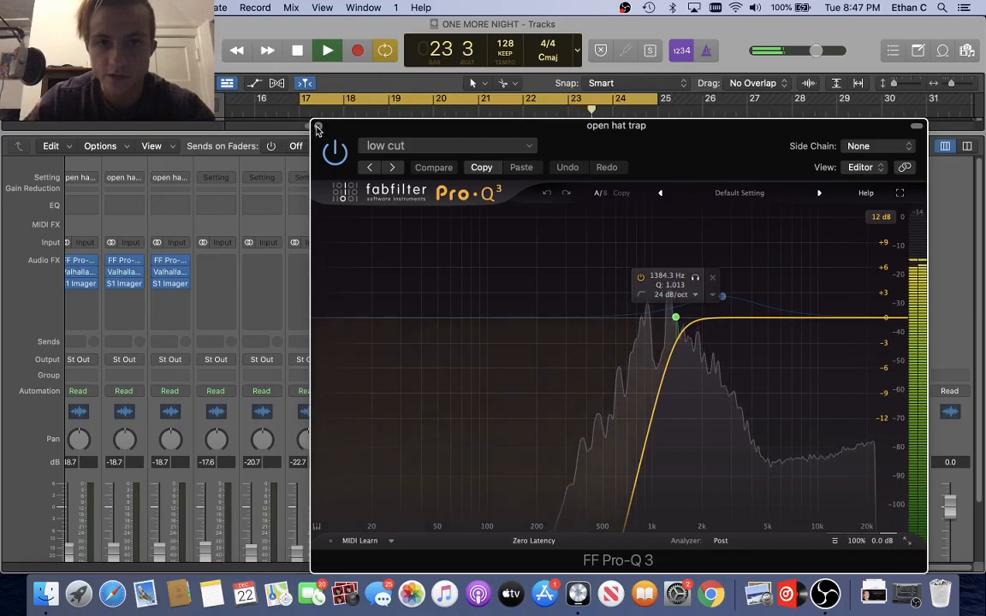
{"action": "left_click", "coordinate": [317, 126]}
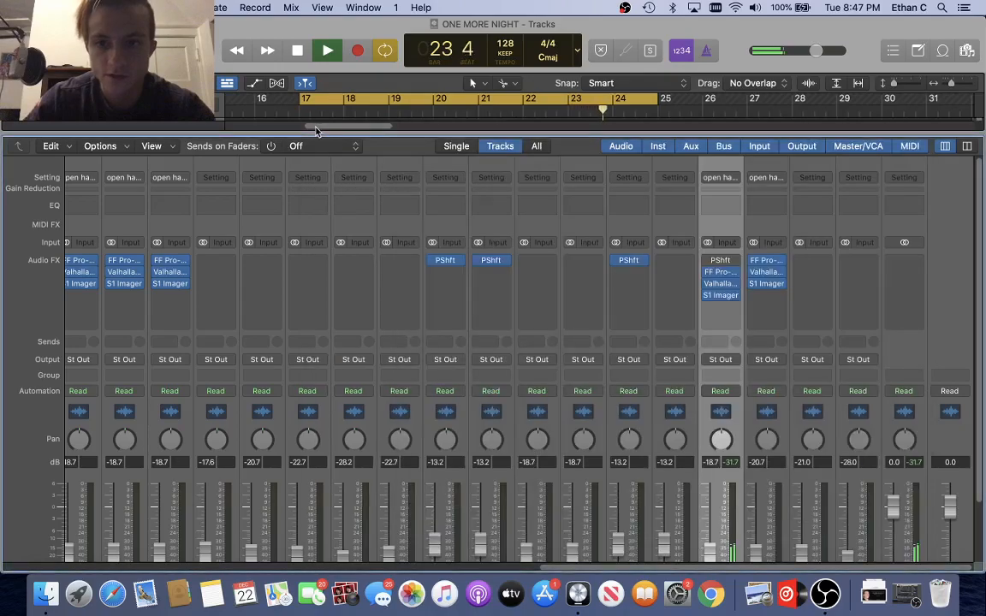
Review the ValhallaRoom reverb and the S1 Imager width on the drone channel, closing each plug-in
{"action": "left_click", "coordinate": [723, 286]}
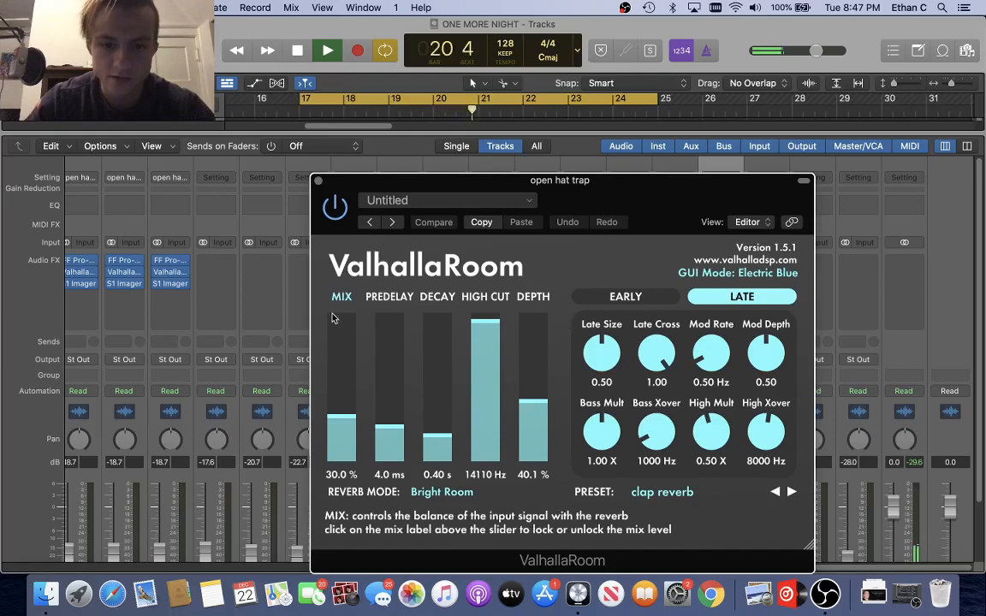
{"action": "left_click", "coordinate": [317, 180]}
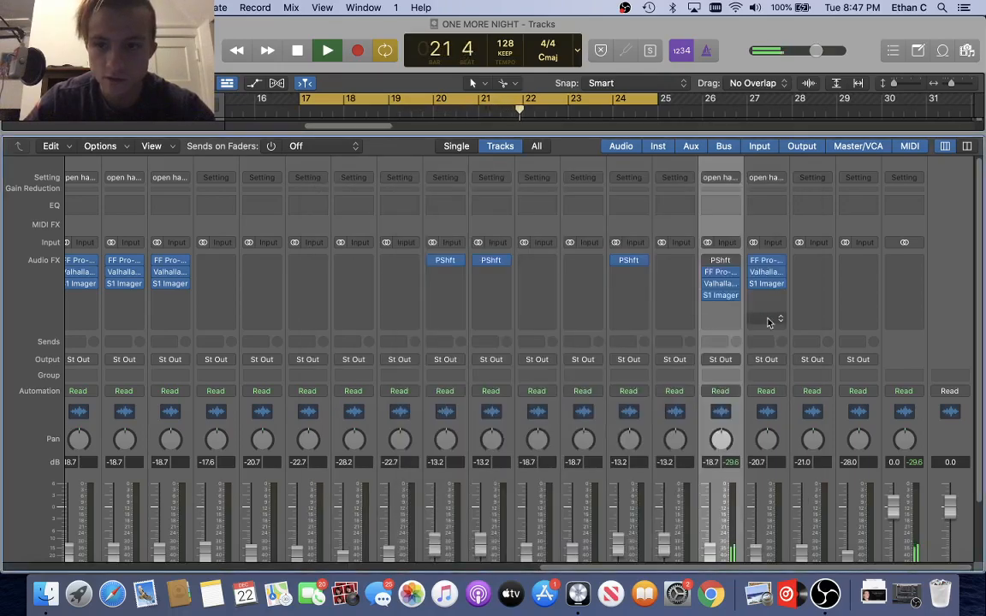
{"action": "left_click", "coordinate": [723, 298]}
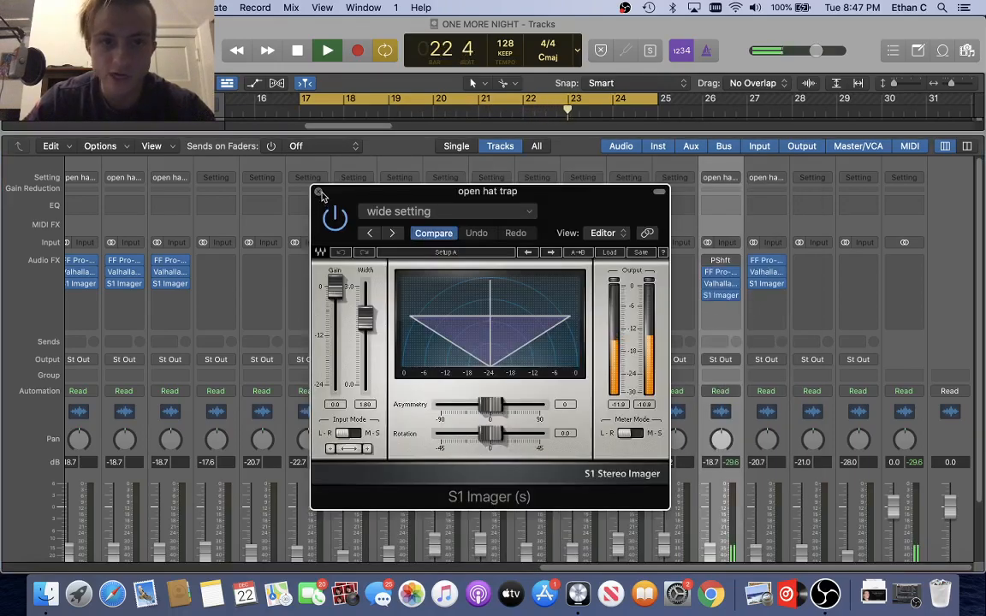
{"action": "left_click", "coordinate": [290, 177]}
Hide the mixer, turn off the drone track's solo, and listen from bar 17 with all tracks
{"action": "key", "text": "x"}
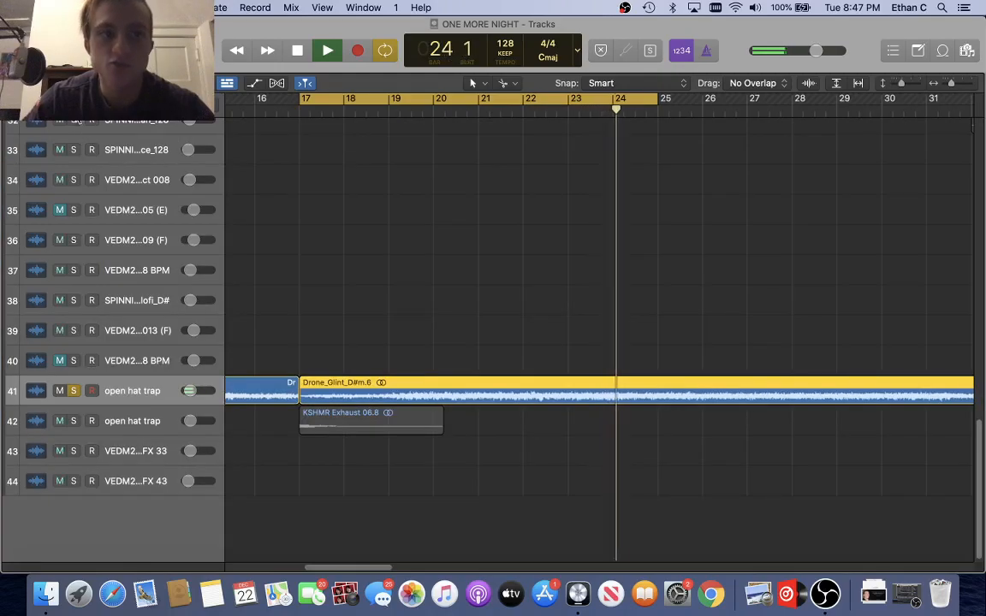
{"action": "key", "text": "space"}
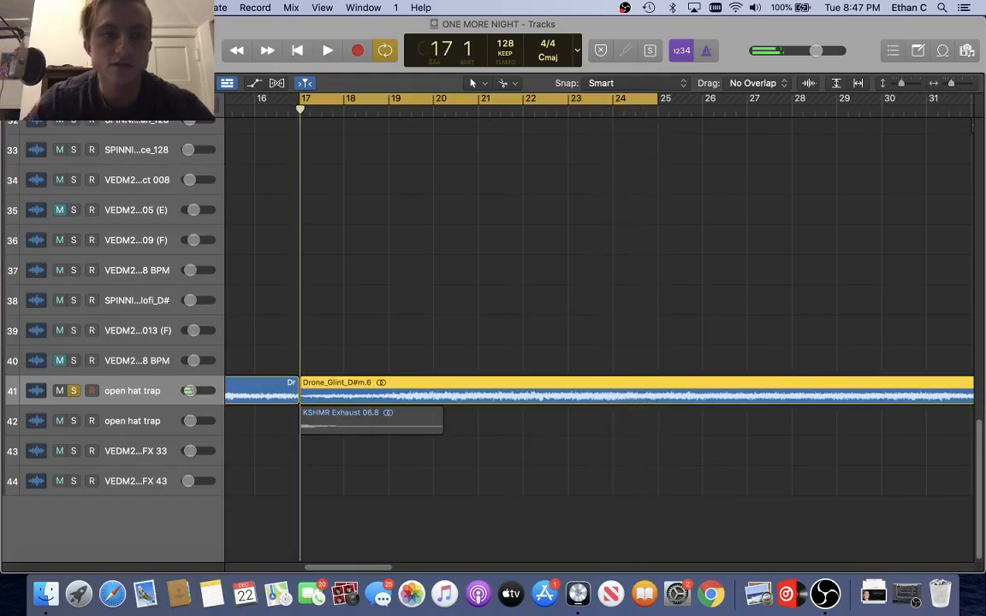
{"action": "key", "text": "s"}
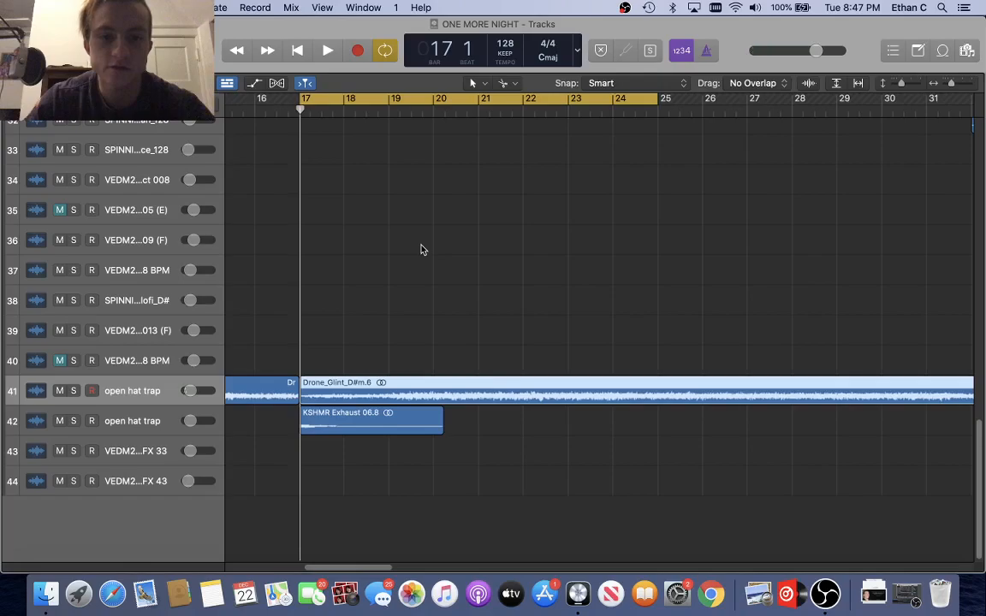
{"action": "key", "text": "space"}
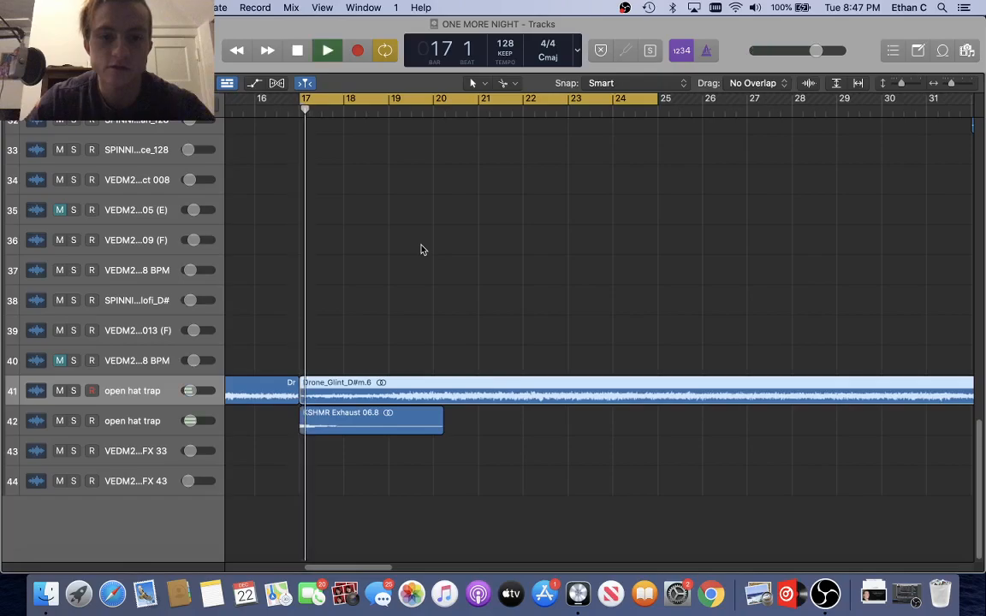
{"action": "key", "text": "space"}
Mute the Drone_Glint track 41, play from bar 17, and unmute it during playback to compare the sound
{"action": "scroll", "coordinate": [444, 384], "scroll_direction": "up", "scroll_amount": 5}
{"action": "scroll", "coordinate": [444, 385], "scroll_direction": "up", "scroll_amount": 10}
{"action": "scroll", "coordinate": [444, 385], "scroll_direction": "down", "scroll_amount": 6}
{"action": "scroll", "coordinate": [445, 384], "scroll_direction": "down", "scroll_amount": 8}
{"action": "left_click", "coordinate": [60, 388]}
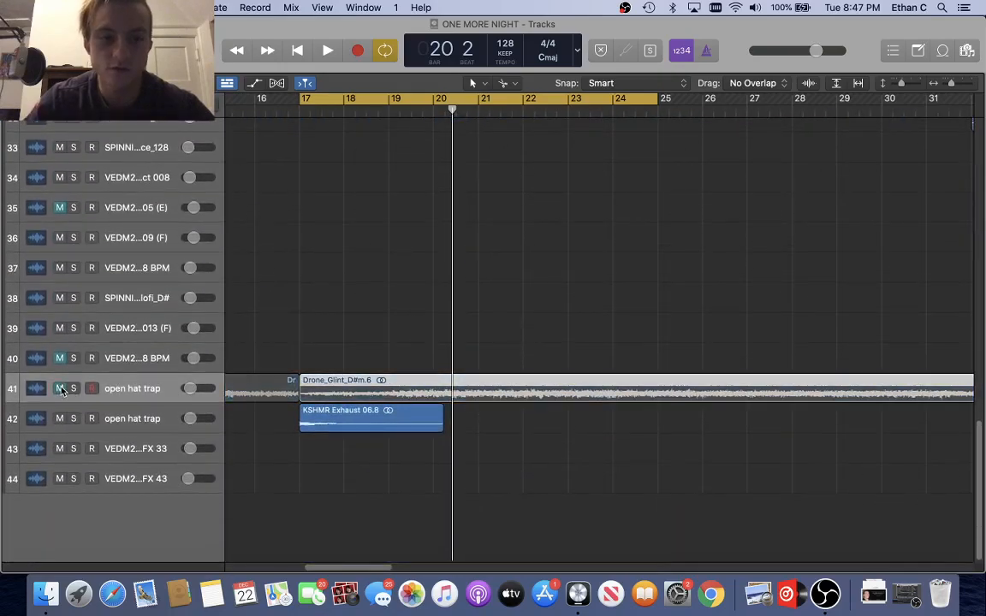
{"action": "key", "text": "space"}
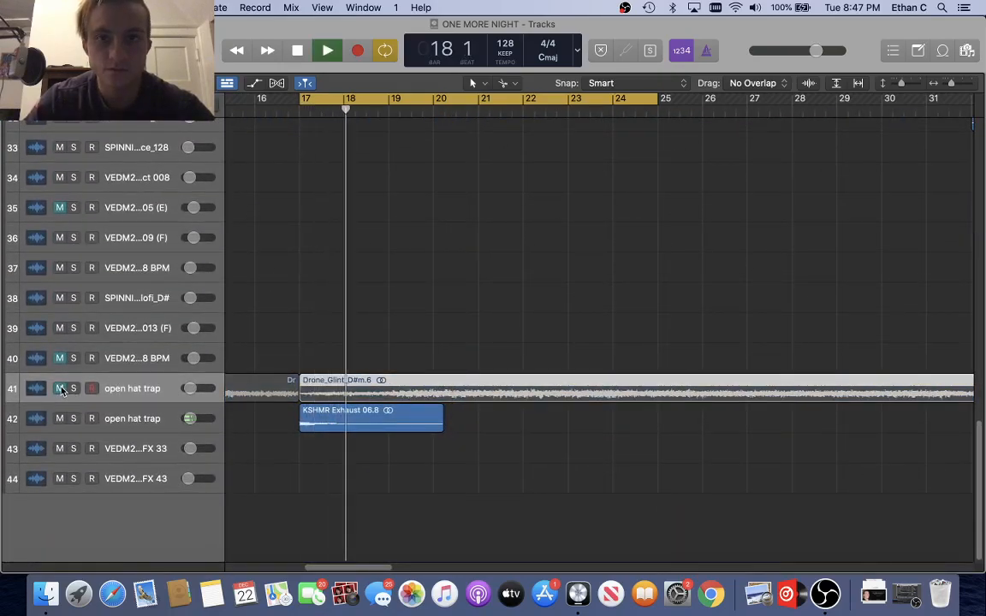
{"action": "left_click", "coordinate": [60, 389]}
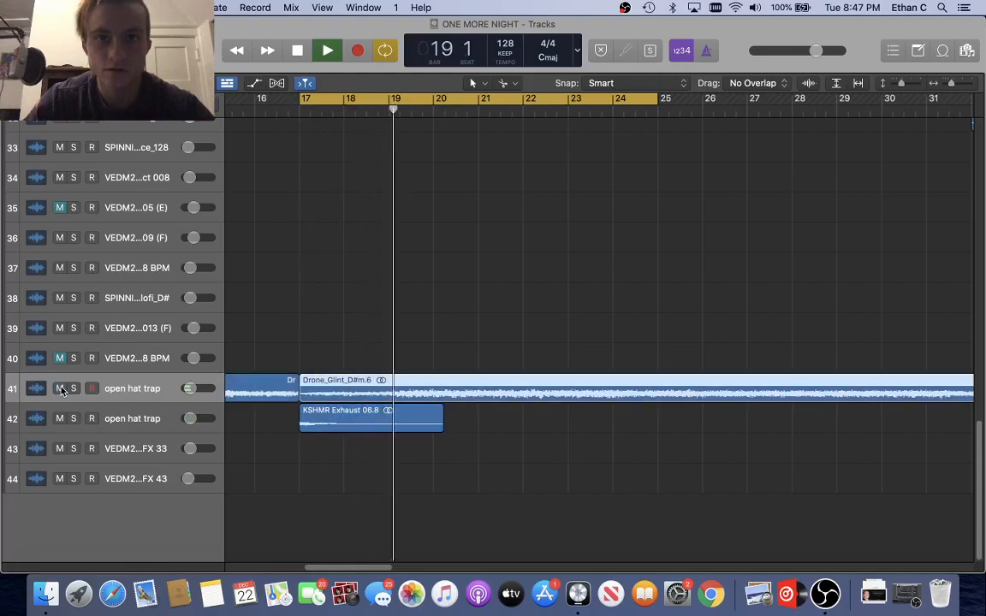
Stop playback and move the cycle range to bars 25 through 32, the second half of the vocal section
{"action": "key", "text": "space"}
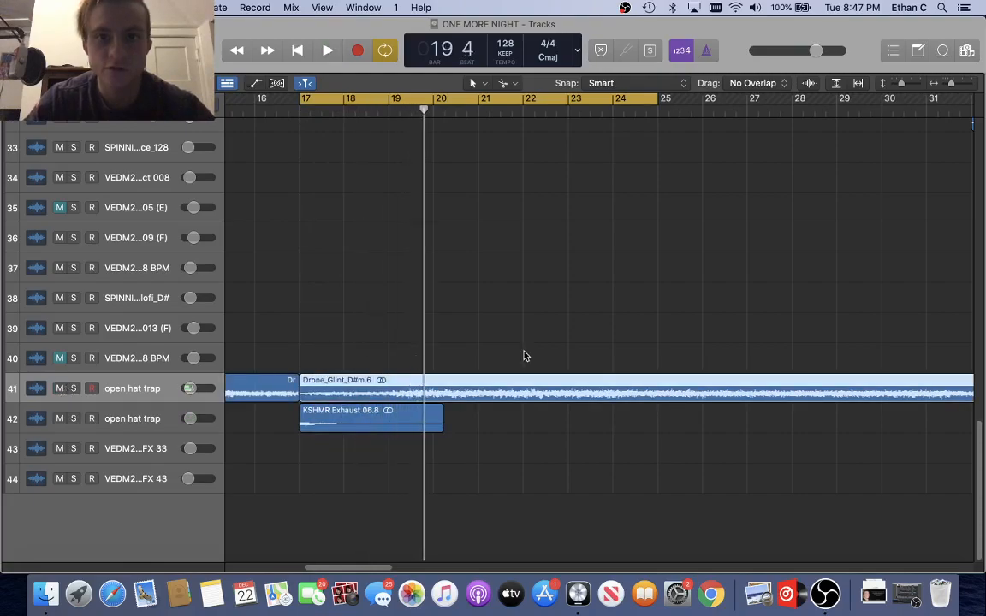
{"action": "scroll", "coordinate": [524, 356], "scroll_direction": "up", "scroll_amount": 10}
{"action": "scroll", "coordinate": [525, 355], "scroll_direction": "down", "scroll_amount": 1}
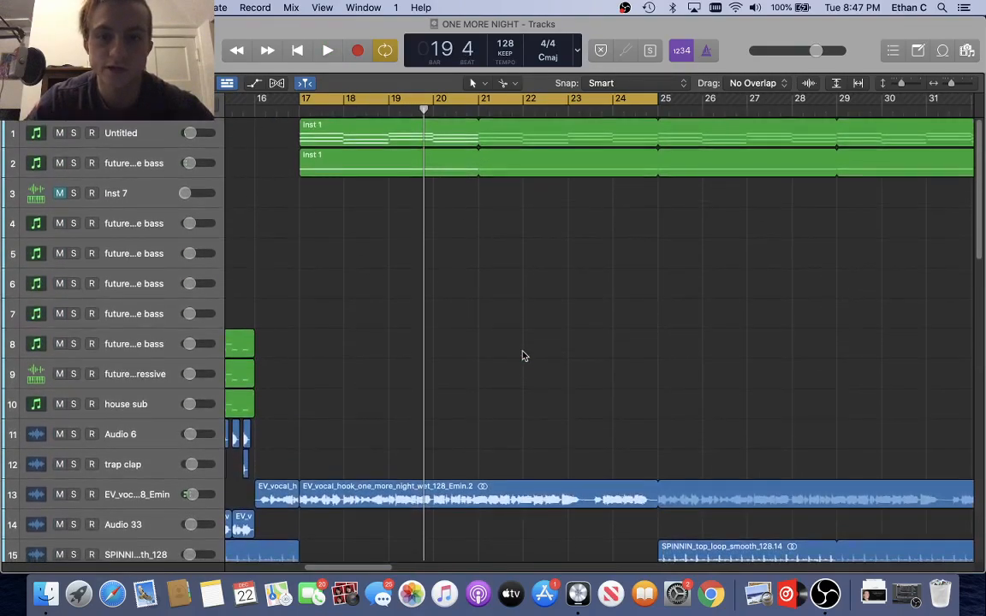
{"action": "key", "text": "super+Left"}
{"action": "key", "text": "super+Left"}
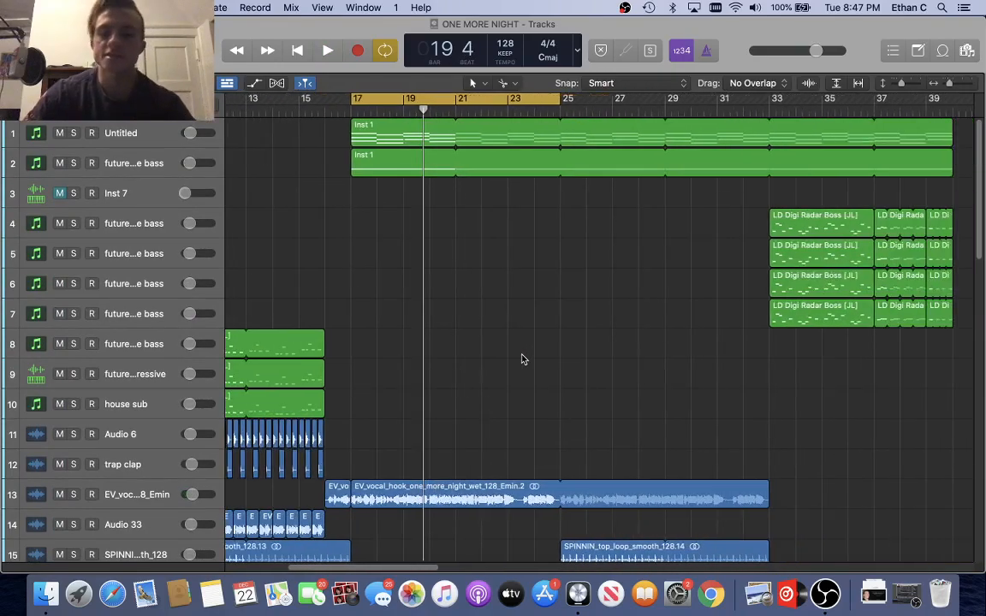
{"action": "scroll", "coordinate": [524, 347], "scroll_direction": "right", "scroll_amount": 6}
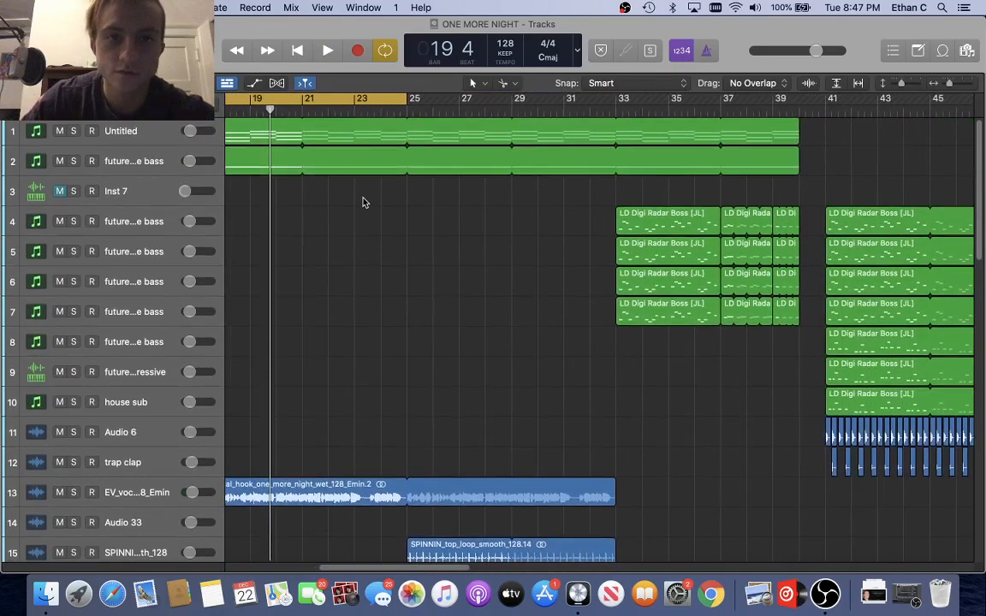
{"action": "left_click_drag", "start_coordinate": [301, 98], "coordinate": [508, 147]}
Look over the tracks that have regions between bars 25 and 33, and play the section with all tracks
{"action": "scroll", "coordinate": [480, 263], "scroll_direction": "right", "scroll_amount": 3}
{"action": "scroll", "coordinate": [480, 264], "scroll_direction": "down", "scroll_amount": 5}
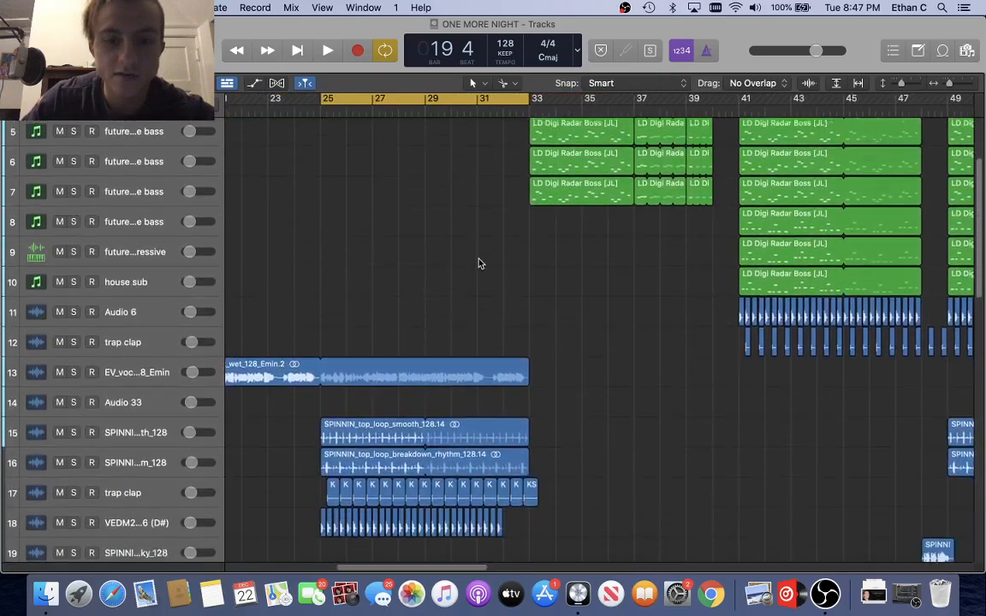
{"action": "scroll", "coordinate": [481, 263], "scroll_direction": "down", "scroll_amount": 10}
{"action": "scroll", "coordinate": [480, 264], "scroll_direction": "up", "scroll_amount": 10}
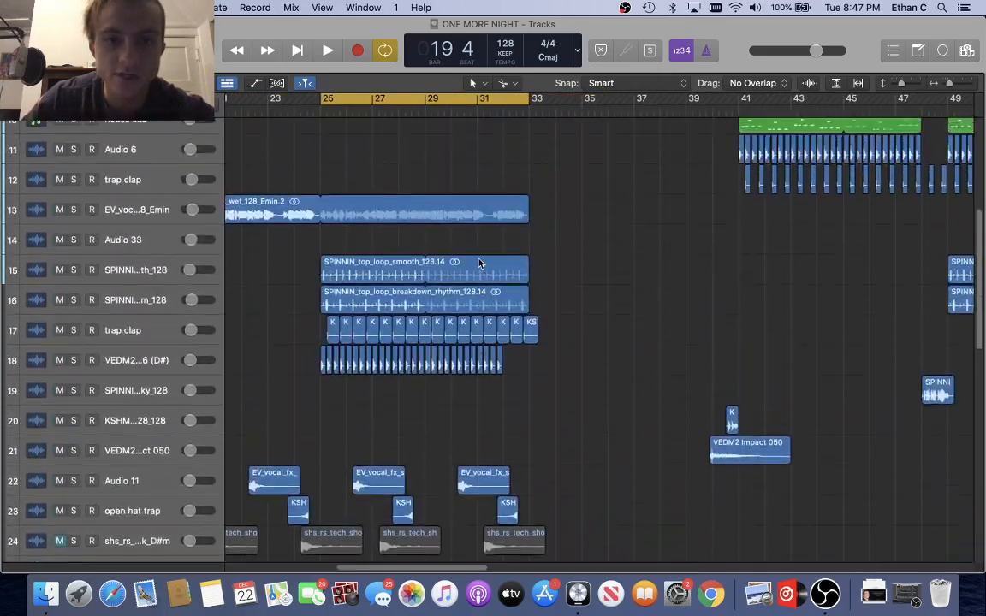
{"action": "scroll", "coordinate": [479, 264], "scroll_direction": "up", "scroll_amount": 1}
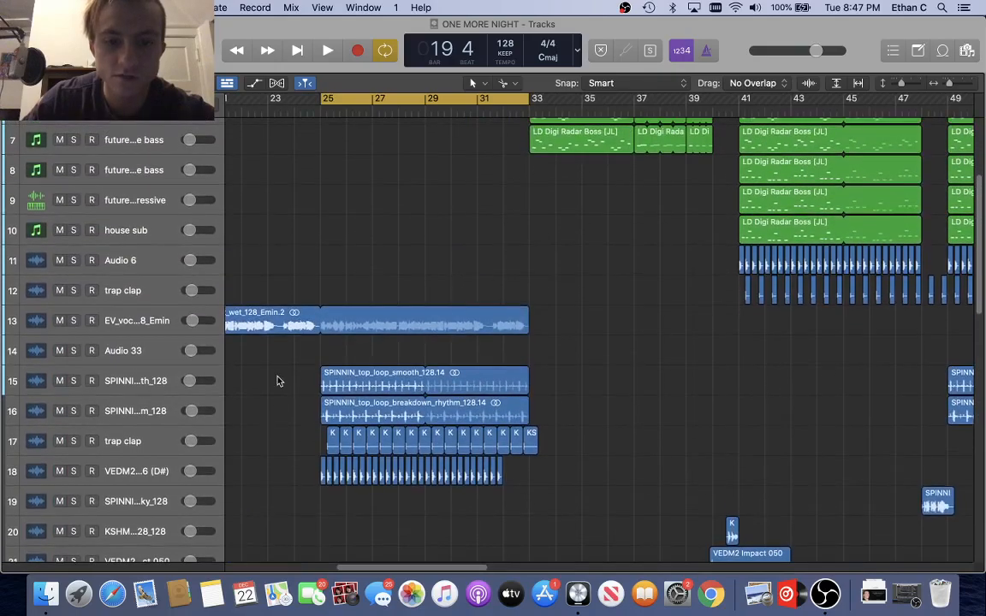
{"action": "scroll", "coordinate": [278, 381], "scroll_direction": "up", "scroll_amount": 2}
{"action": "key", "text": "space"}
{"action": "scroll", "coordinate": [282, 381], "scroll_direction": "down", "scroll_amount": 5}
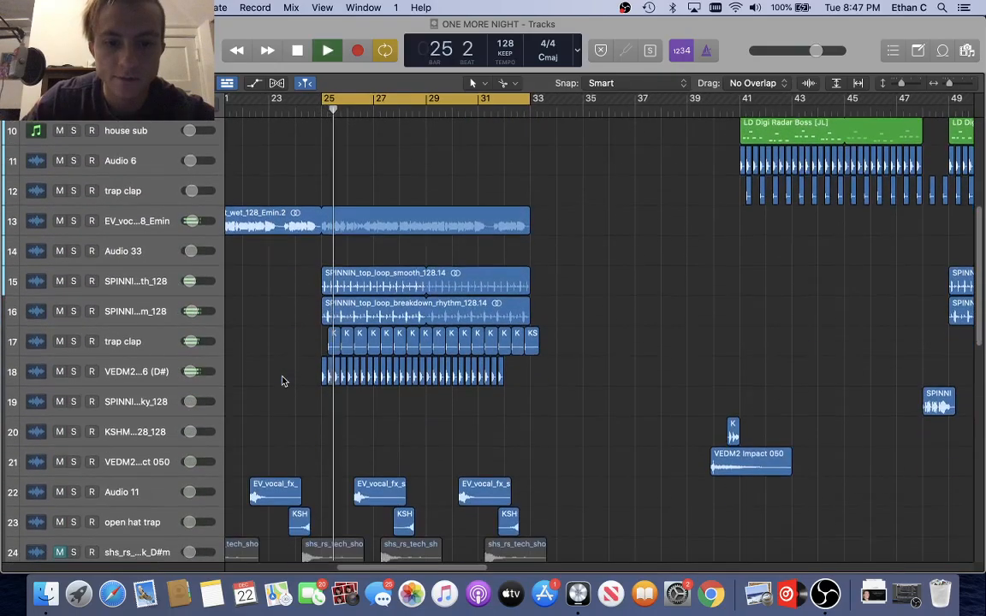
{"action": "scroll", "coordinate": [281, 381], "scroll_direction": "down", "scroll_amount": 3}
Solo the punch kick track 18, make its header slightly taller to show the full name, listen, and stop playback
{"action": "left_click", "coordinate": [137, 320]}
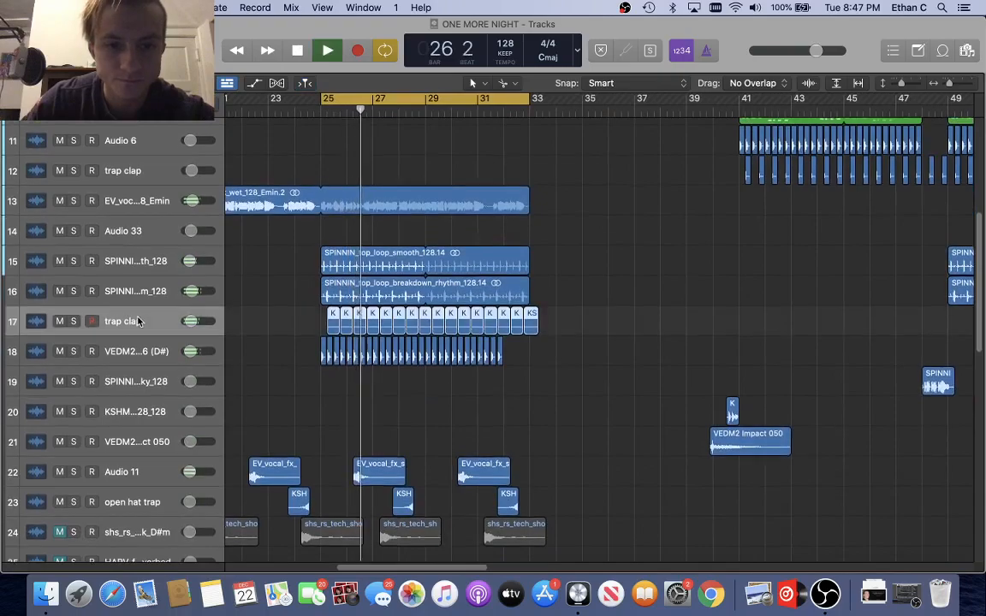
{"action": "scroll", "coordinate": [136, 320], "scroll_direction": "down", "scroll_amount": 2}
{"action": "left_click", "coordinate": [74, 343]}
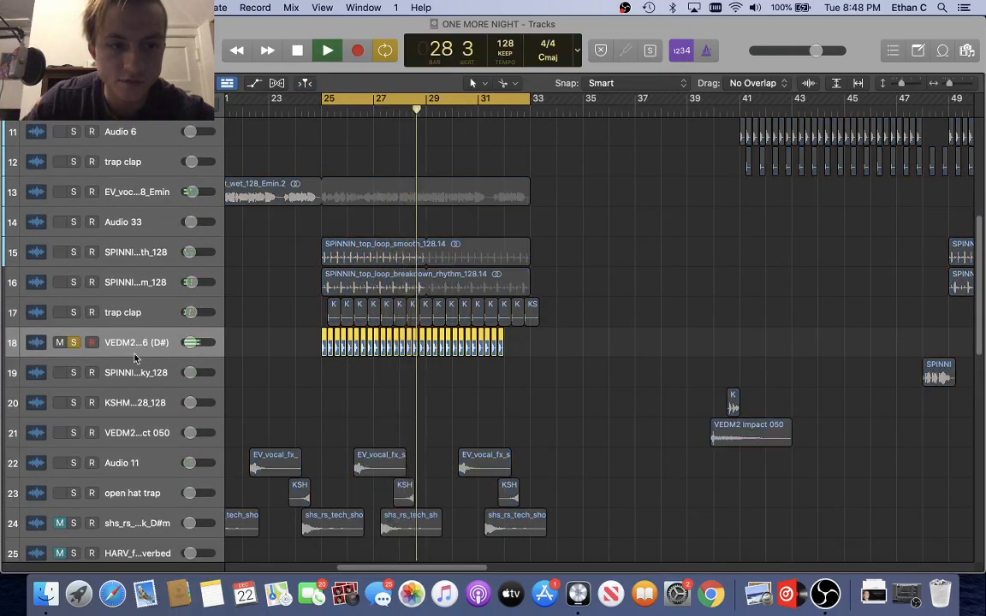
{"action": "left_click_drag", "start_coordinate": [134, 358], "coordinate": [142, 356]}
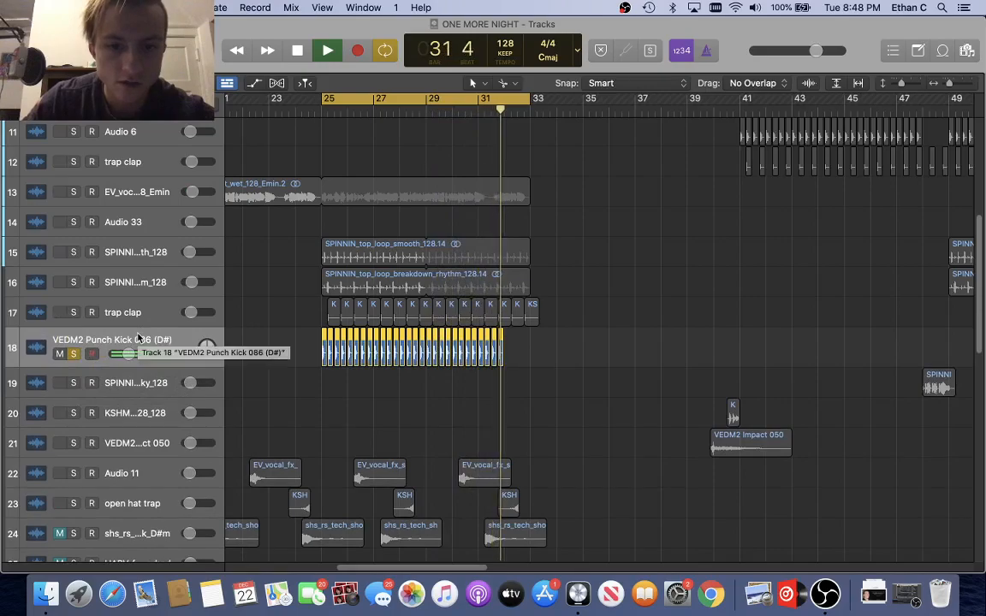
{"action": "key", "text": "space"}
Show the punch kick's channel in the mixer and inspect its AutoFilter settings, closing the plug-in
{"action": "key", "text": "x"}
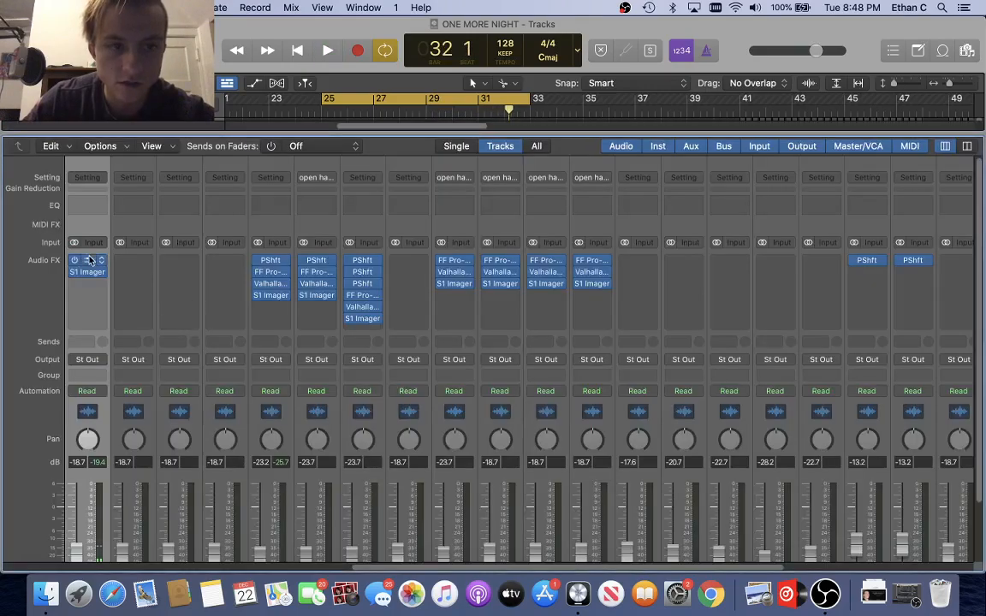
{"action": "left_click", "coordinate": [90, 261]}
{"action": "left_click_drag", "start_coordinate": [581, 175], "coordinate": [498, 145]}
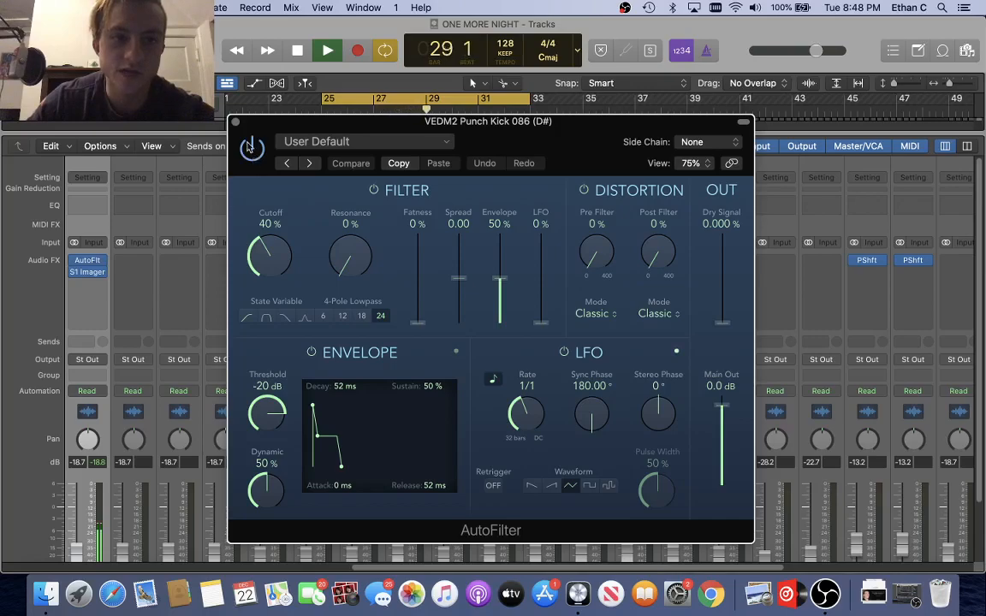
{"action": "left_click", "coordinate": [235, 122]}
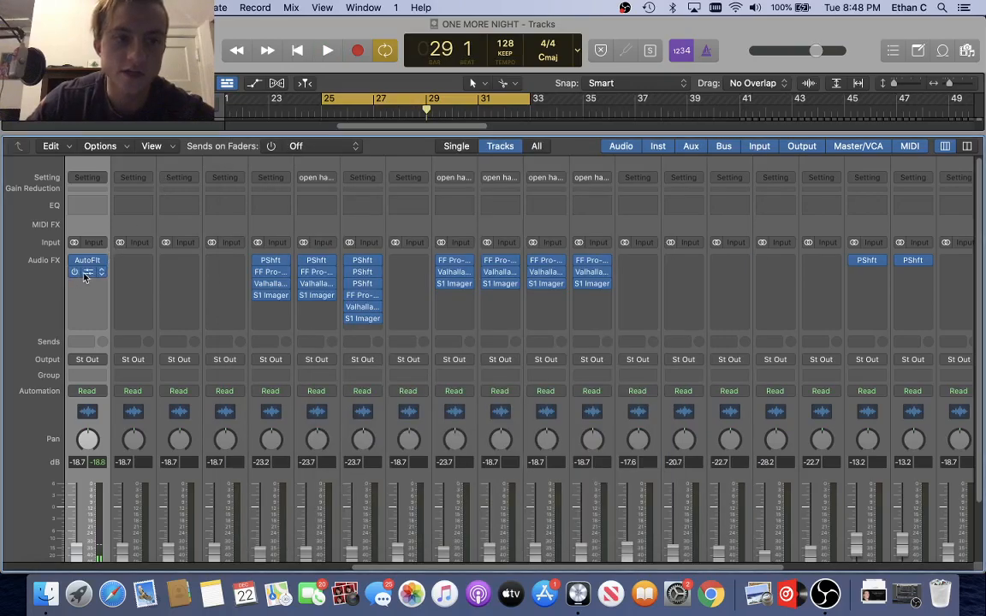
Review the S1 Imager width on the punch kick channel, closing the plug-in
{"action": "left_click", "coordinate": [83, 275]}
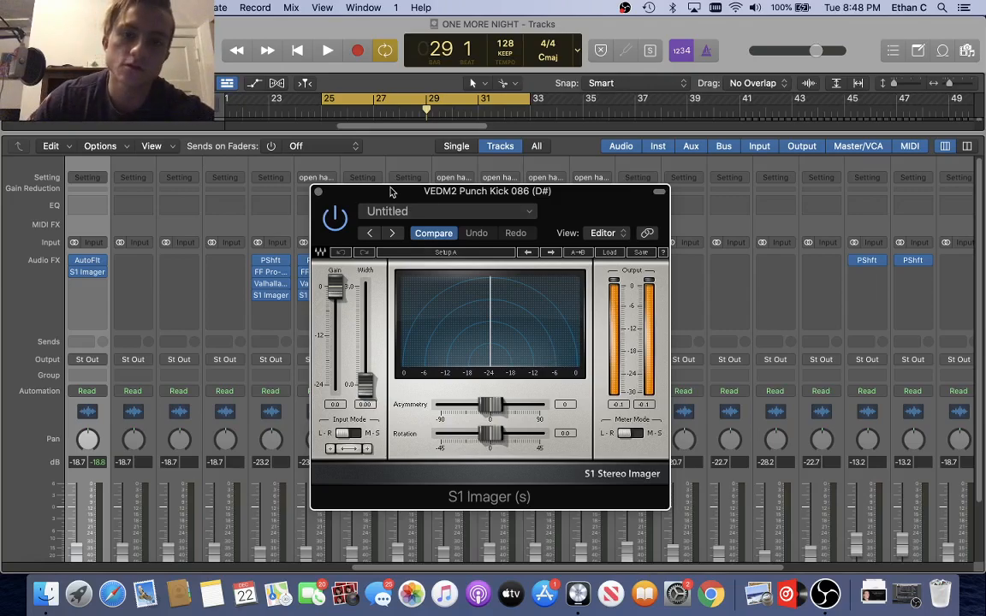
{"action": "mouse_move", "coordinate": [391, 196]}
{"action": "left_mouse_down"}
{"action": "mouse_move", "coordinate": [282, 200]}
{"action": "mouse_move", "coordinate": [367, 171]}
{"action": "mouse_move", "coordinate": [386, 178]}
{"action": "left_mouse_up"}
{"action": "left_click", "coordinate": [312, 176]}
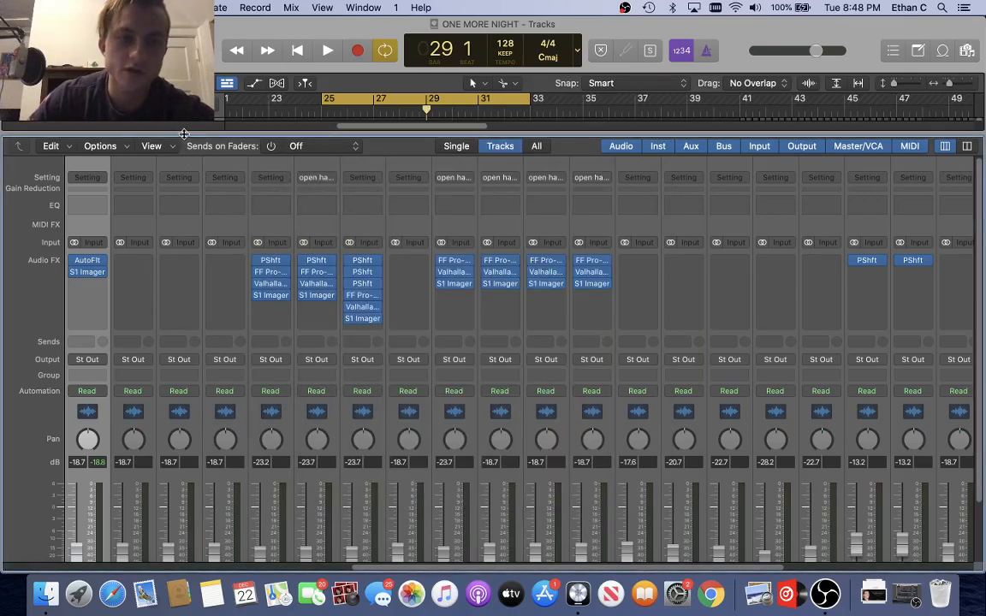
Hide the mixer, turn off the kick's solo, and play from bar 25 with all tracks
{"action": "key", "text": "x"}
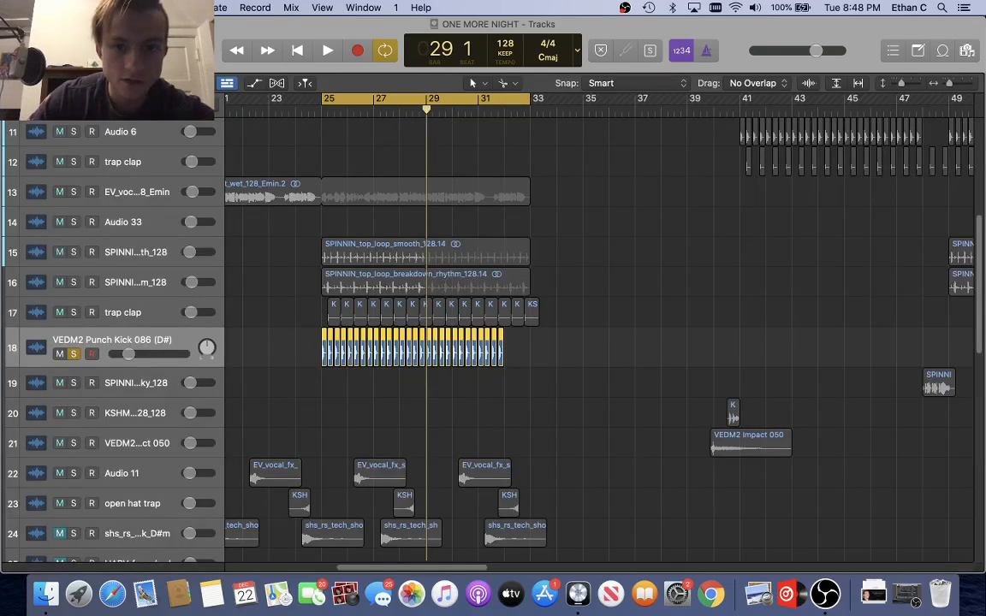
{"action": "key", "text": "x"}
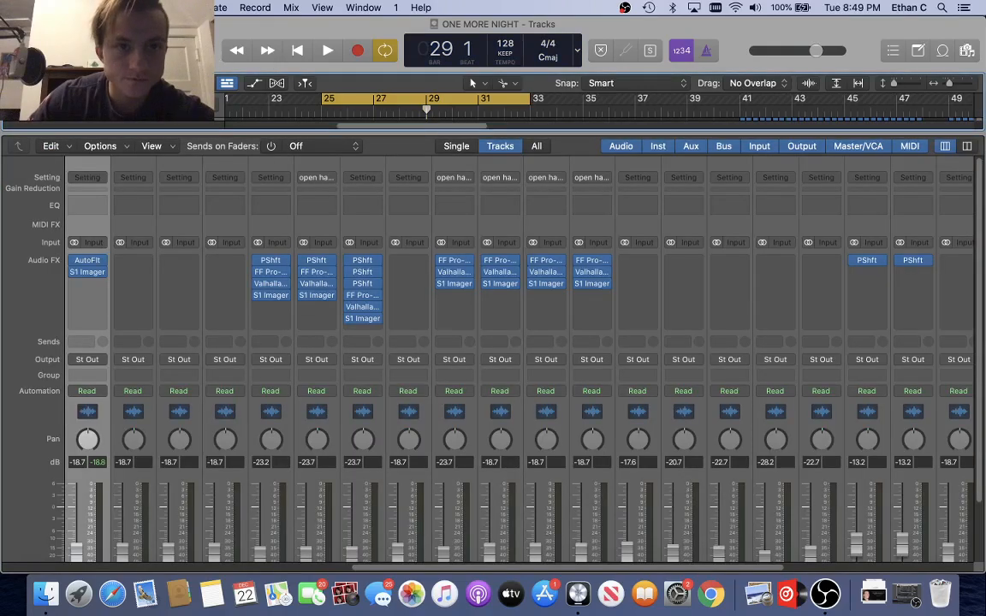
{"action": "key", "text": "x"}
{"action": "key", "text": "space"}
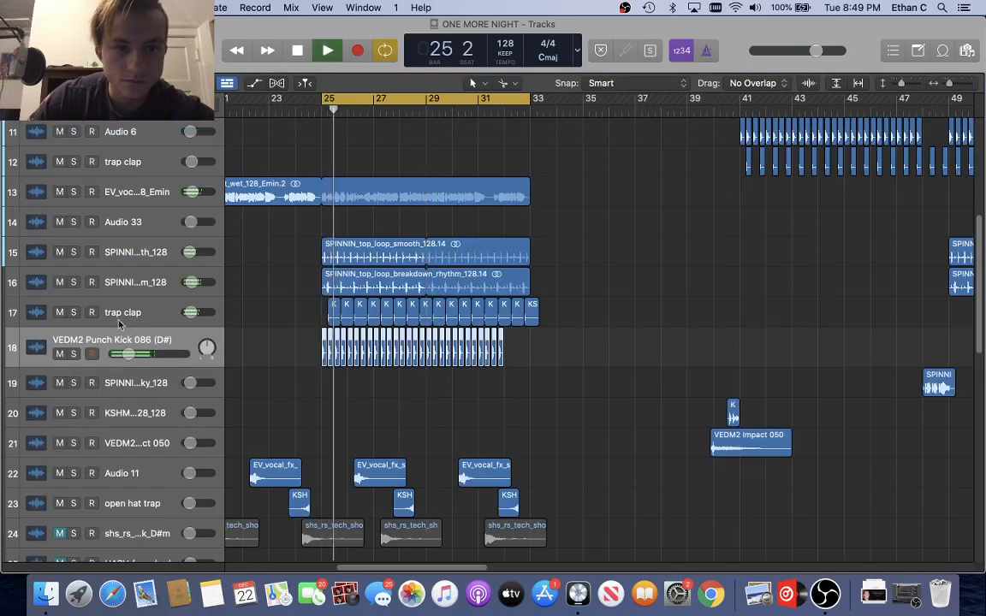
Solo the trap clap track 17 and the two SPINNIN top loop tracks 15 and 16 together with the punch kick
{"action": "left_click", "coordinate": [72, 312]}
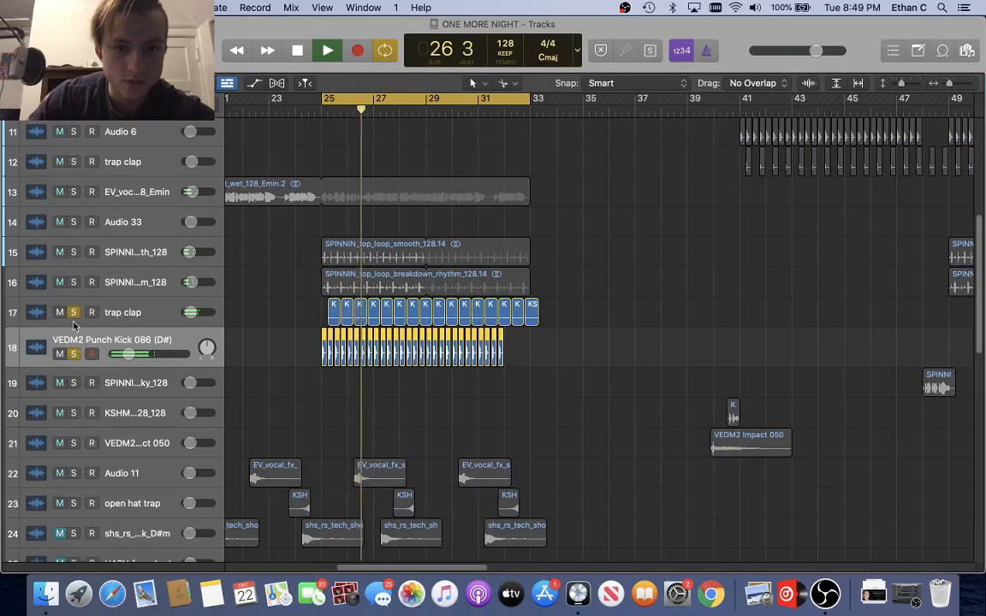
{"action": "left_click", "coordinate": [73, 282]}
{"action": "left_click", "coordinate": [72, 252]}
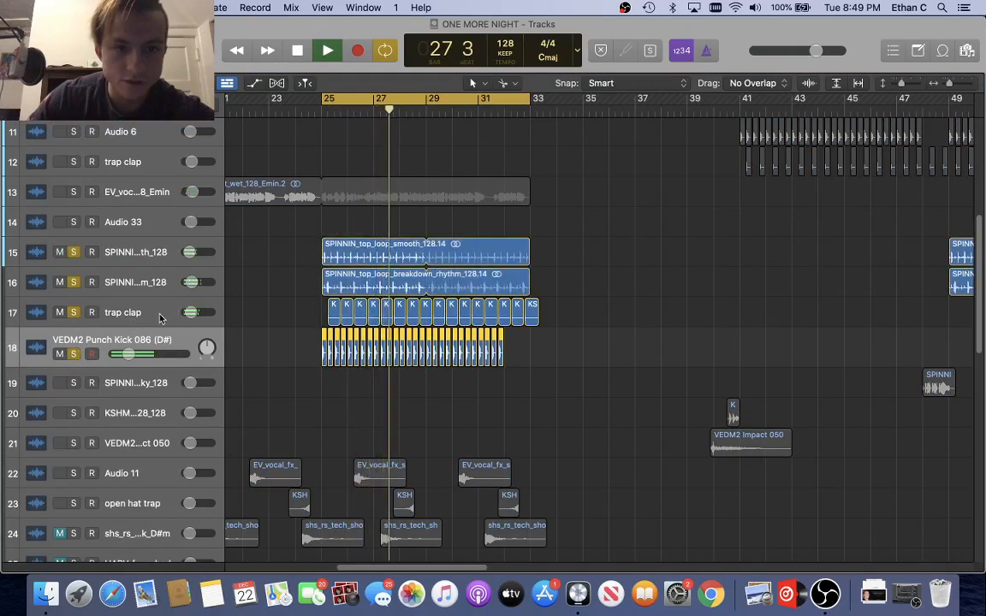
Show the trap clap track 17's channel in the mixer and inspect its Pro-Q 3 low cut, closing the plug-in
{"action": "left_click", "coordinate": [122, 312]}
{"action": "key", "text": "x"}
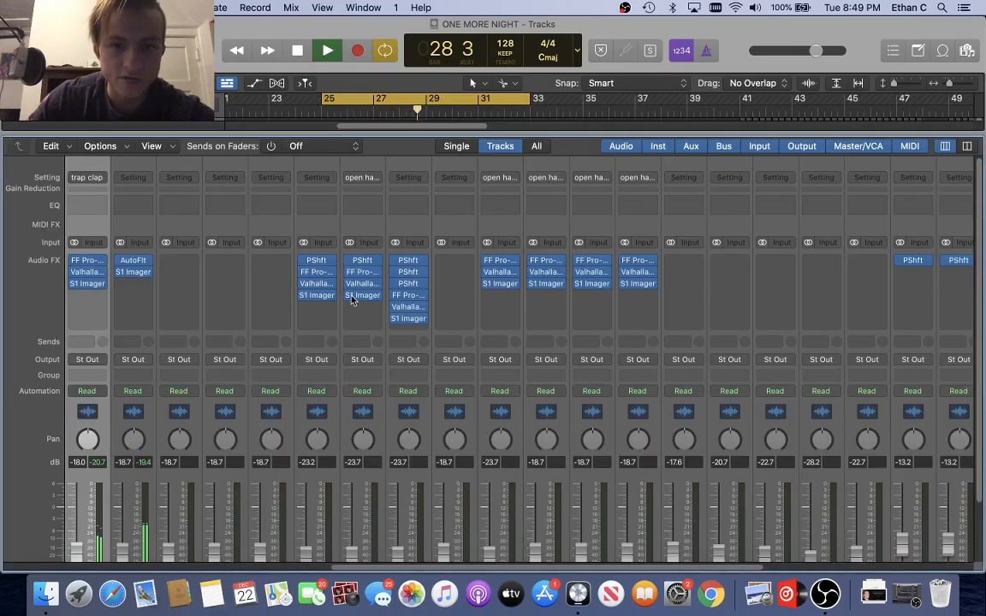
{"action": "left_click", "coordinate": [87, 261]}
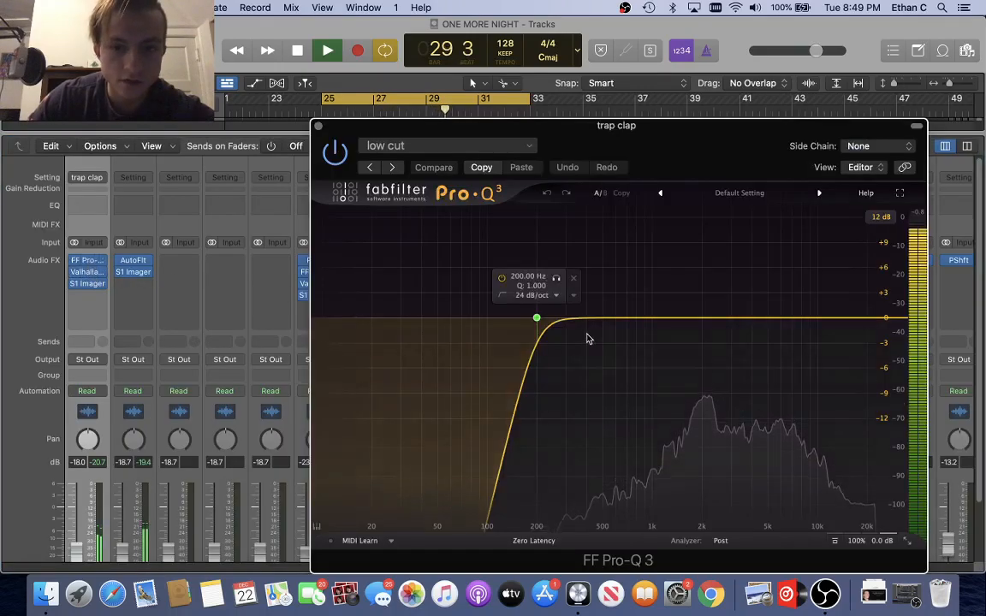
{"action": "left_click", "coordinate": [318, 127]}
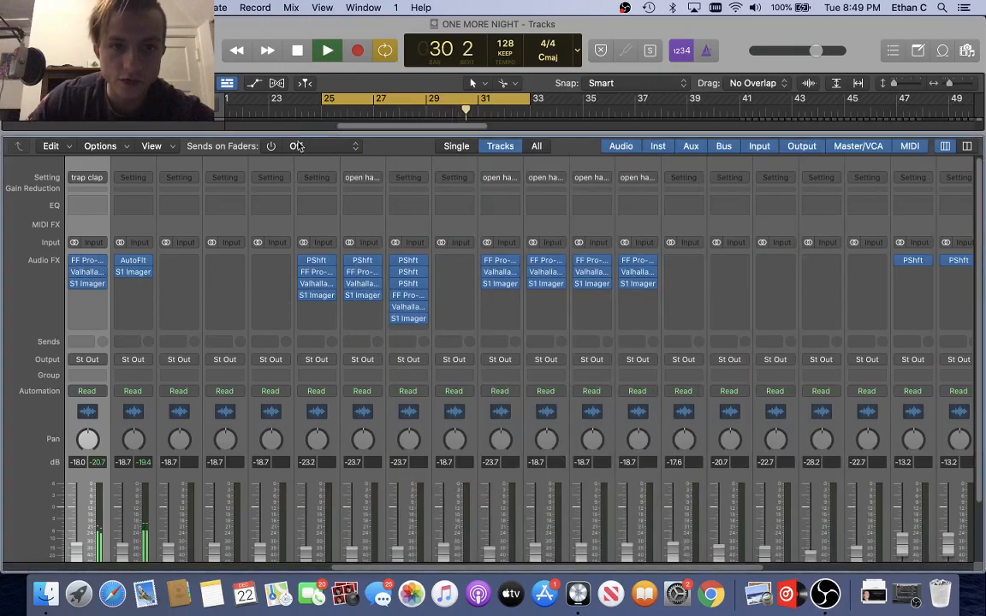
Review the Valhalla reverb and the S1 Imager width on the trap clap channel, closing each plug-in and the mixer
{"action": "left_click", "coordinate": [88, 272]}
{"action": "left_click", "coordinate": [318, 182]}
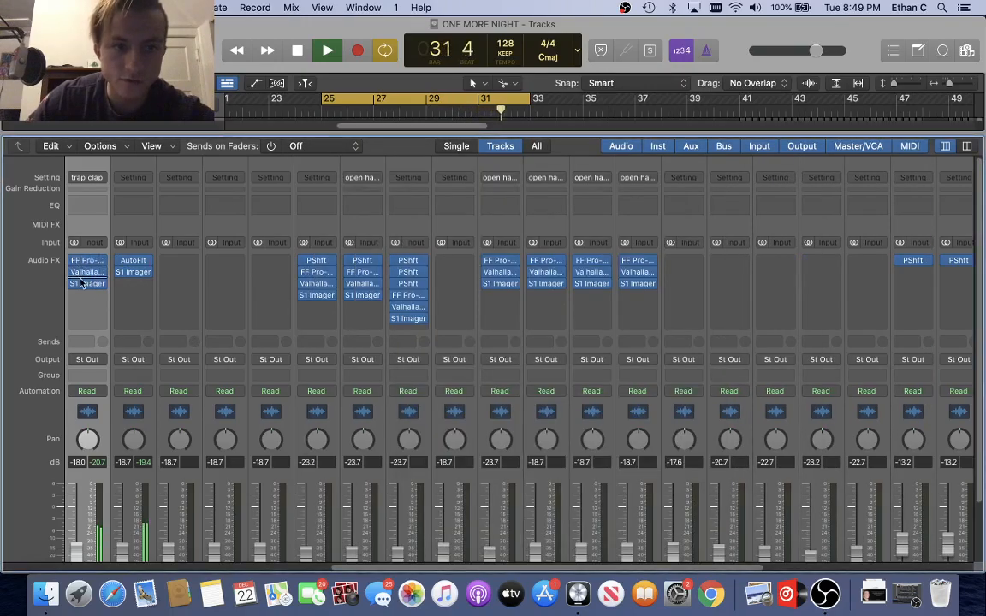
{"action": "left_click", "coordinate": [88, 283]}
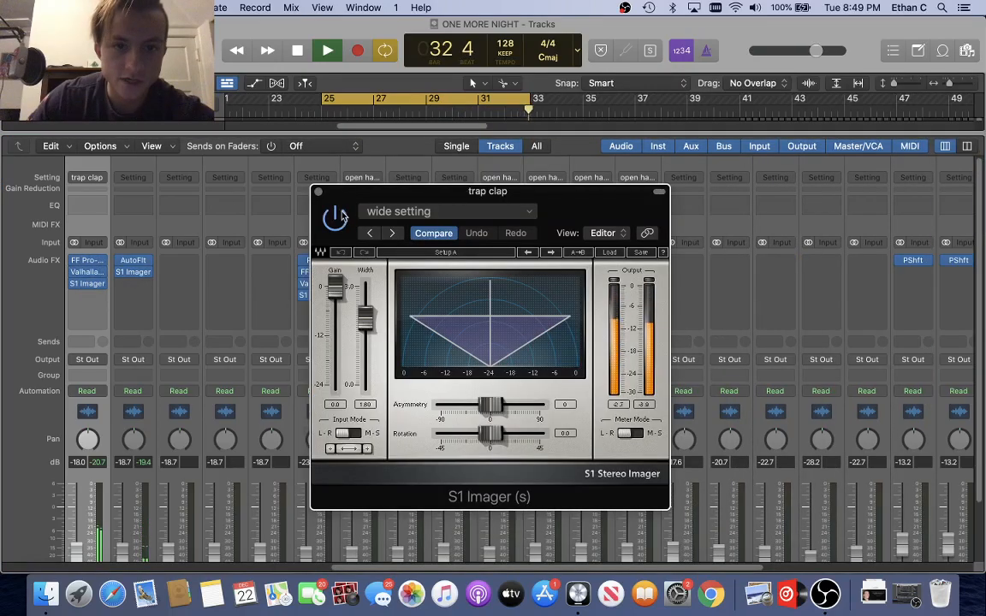
{"action": "left_click", "coordinate": [317, 193]}
{"action": "key", "text": "x"}
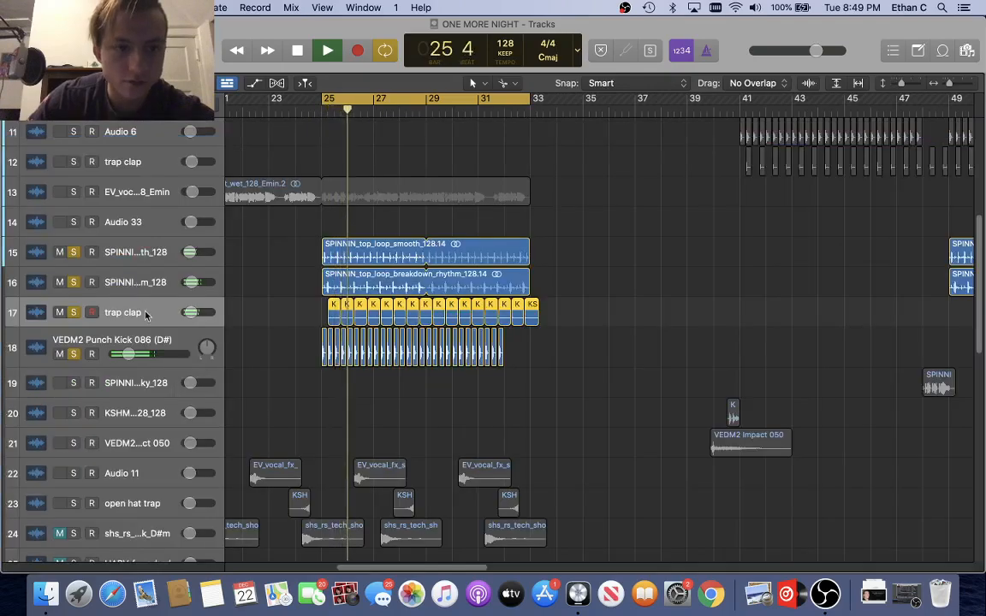
Examine the snap and kick placement from bar 25 and unsolo both top loops to hear only those two tracks
{"action": "scroll", "coordinate": [334, 318], "scroll_direction": "up", "scroll_amount": 5}
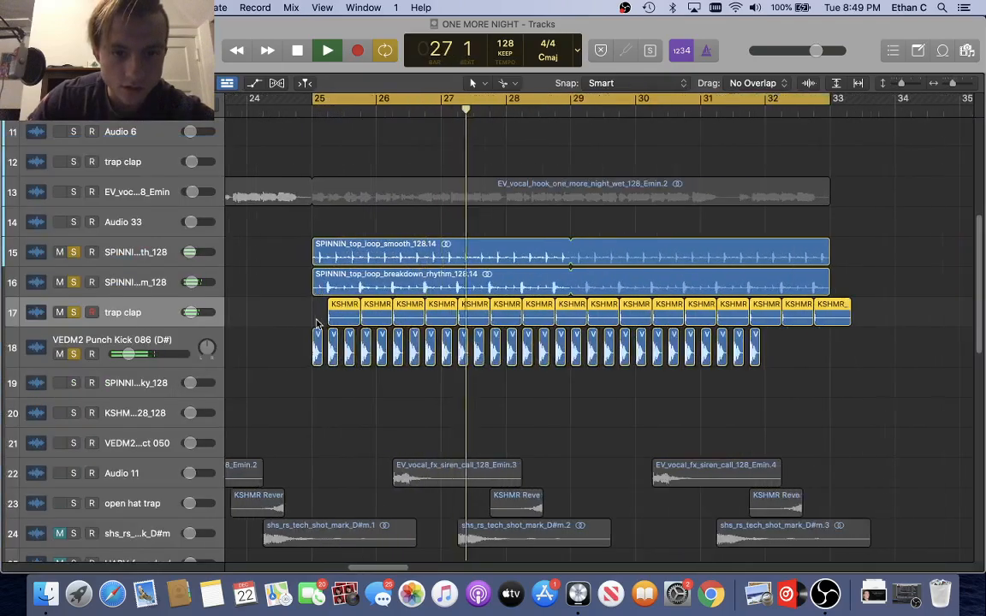
{"action": "scroll", "coordinate": [364, 316], "scroll_direction": "up", "scroll_amount": 3}
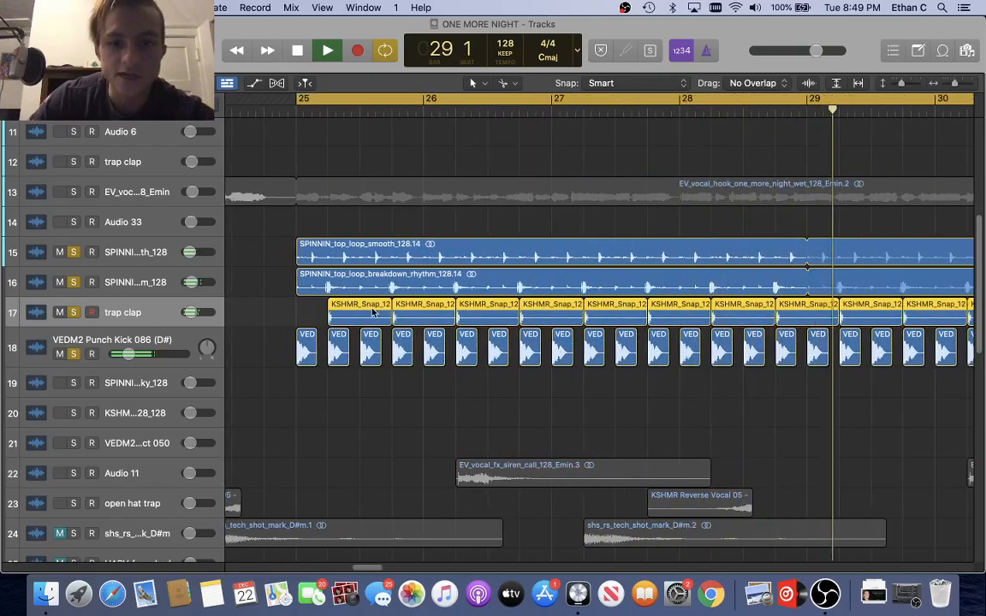
{"action": "left_click", "coordinate": [74, 282]}
{"action": "left_click", "coordinate": [74, 251]}
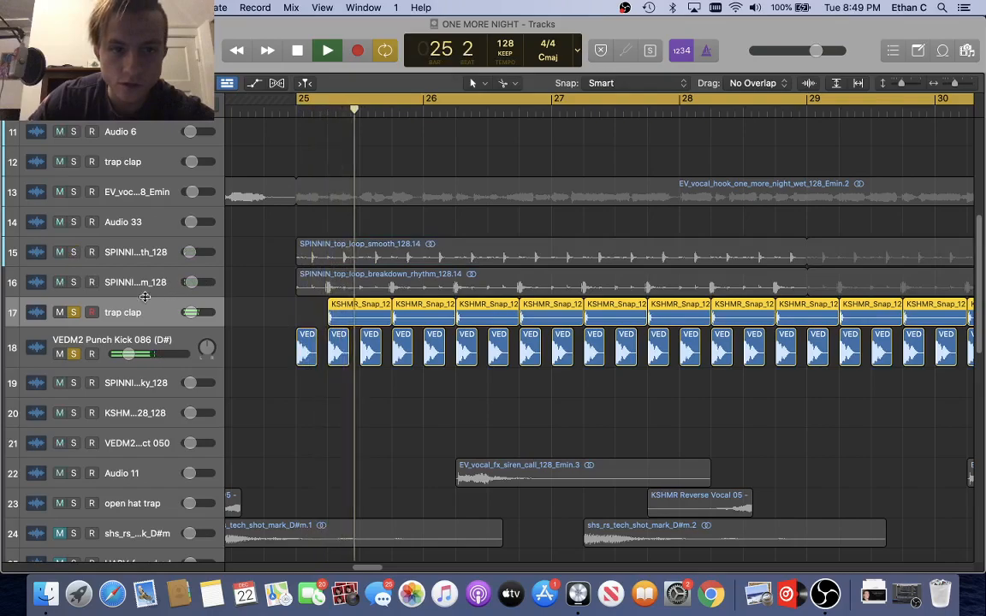
Solo the breakdown rhythm top loop track 16 again to hear it layered with the snaps and kick
{"action": "left_click", "coordinate": [73, 282]}
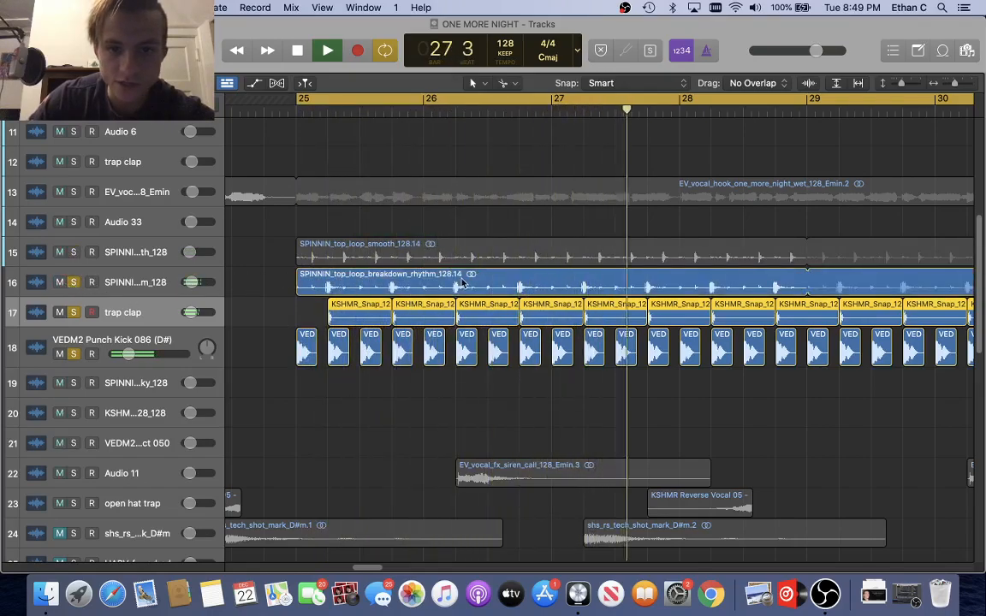
{"action": "scroll", "coordinate": [544, 286], "scroll_direction": "right", "scroll_amount": 1}
{"action": "scroll", "coordinate": [462, 295], "scroll_direction": "left", "scroll_amount": 1}
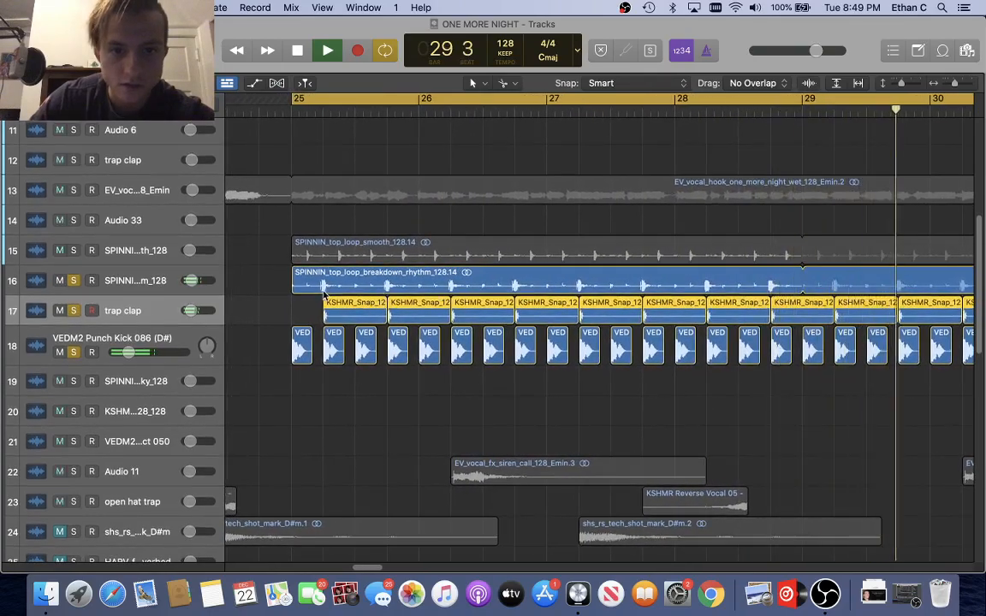
Add the smooth top loop track 15 back to the solo and select its region, showing all of bars 25 to 33
{"action": "left_click", "coordinate": [73, 251]}
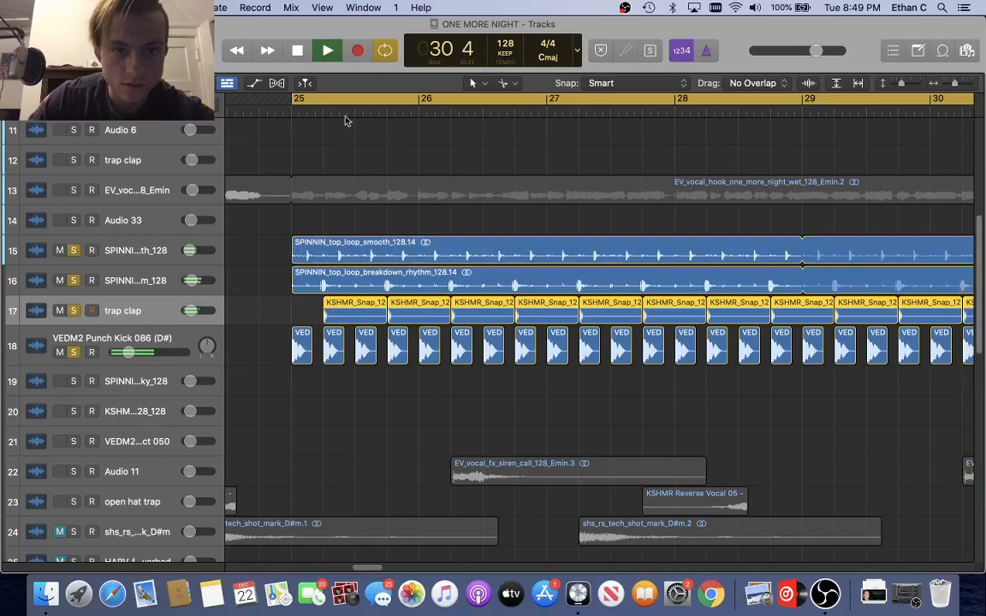
{"action": "left_click", "coordinate": [380, 249]}
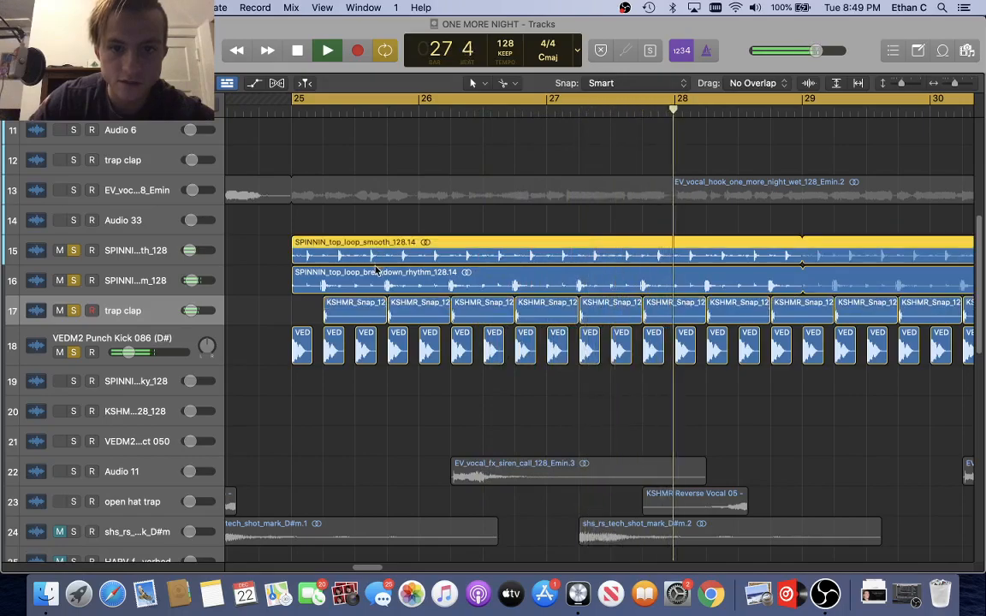
{"action": "key", "text": "super+Left"}
{"action": "key", "text": "super+Left"}
{"action": "scroll", "coordinate": [377, 271], "scroll_direction": "right", "scroll_amount": 2}
{"action": "scroll", "coordinate": [378, 271], "scroll_direction": "right", "scroll_amount": 2}
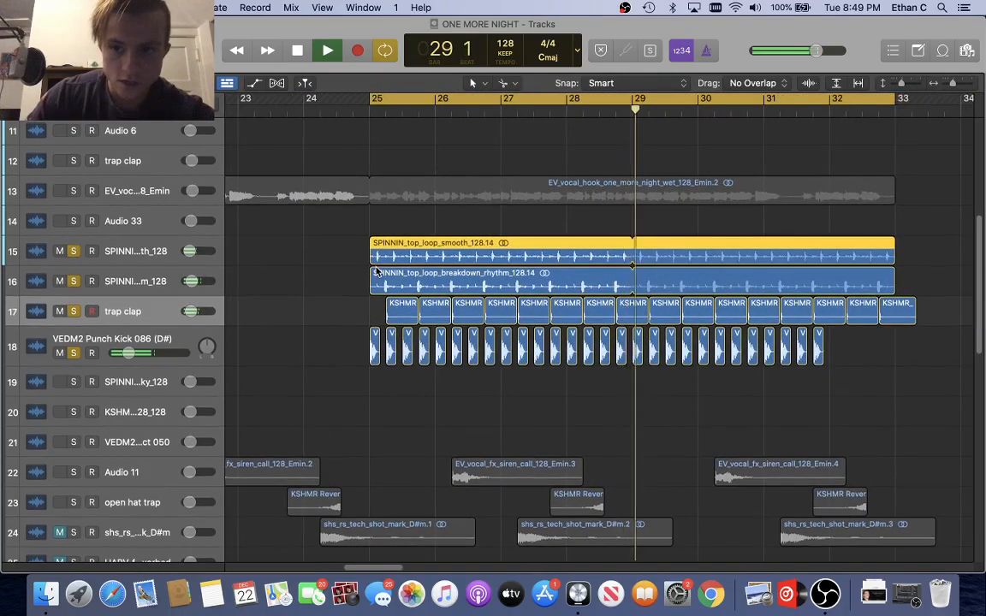
Check the smooth top loop track 15's channel strip in the mixer for effects, then close the mixer
{"action": "scroll", "coordinate": [378, 272], "scroll_direction": "right", "scroll_amount": 3}
{"action": "scroll", "coordinate": [377, 271], "scroll_direction": "left", "scroll_amount": 1}
{"action": "scroll", "coordinate": [378, 271], "scroll_direction": "left", "scroll_amount": 2}
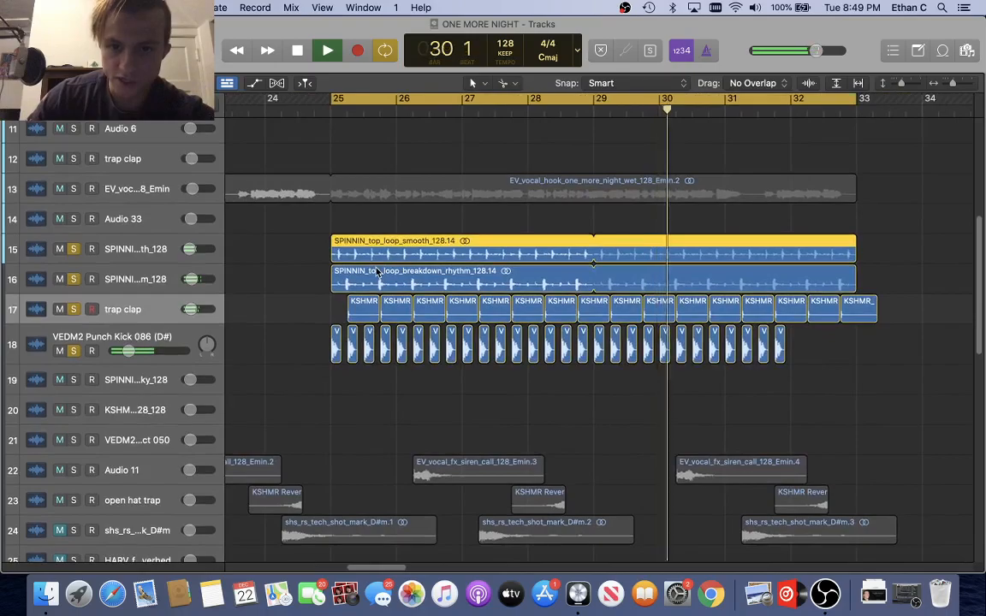
{"action": "left_click", "coordinate": [137, 245]}
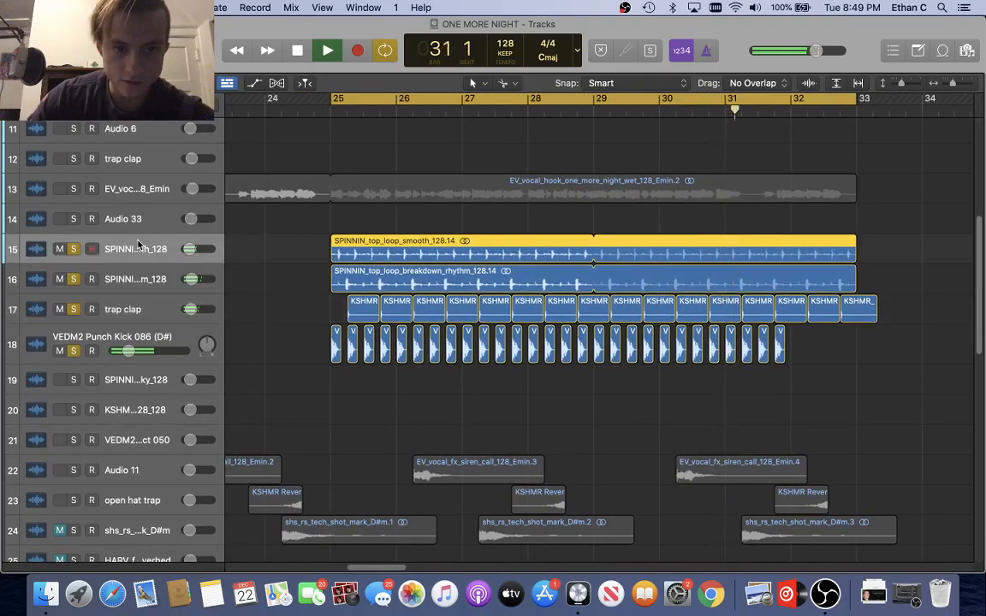
{"action": "key", "text": "x"}
{"action": "scroll", "coordinate": [196, 275], "scroll_direction": "left", "scroll_amount": 1}
{"action": "scroll", "coordinate": [198, 279], "scroll_direction": "left", "scroll_amount": 3}
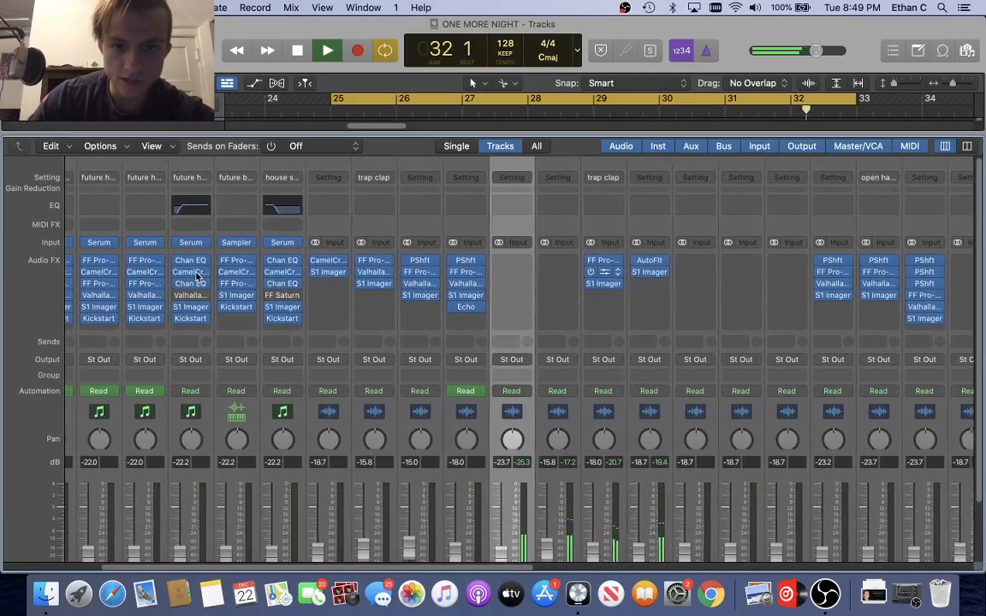
{"action": "scroll", "coordinate": [266, 286], "scroll_direction": "right", "scroll_amount": 2}
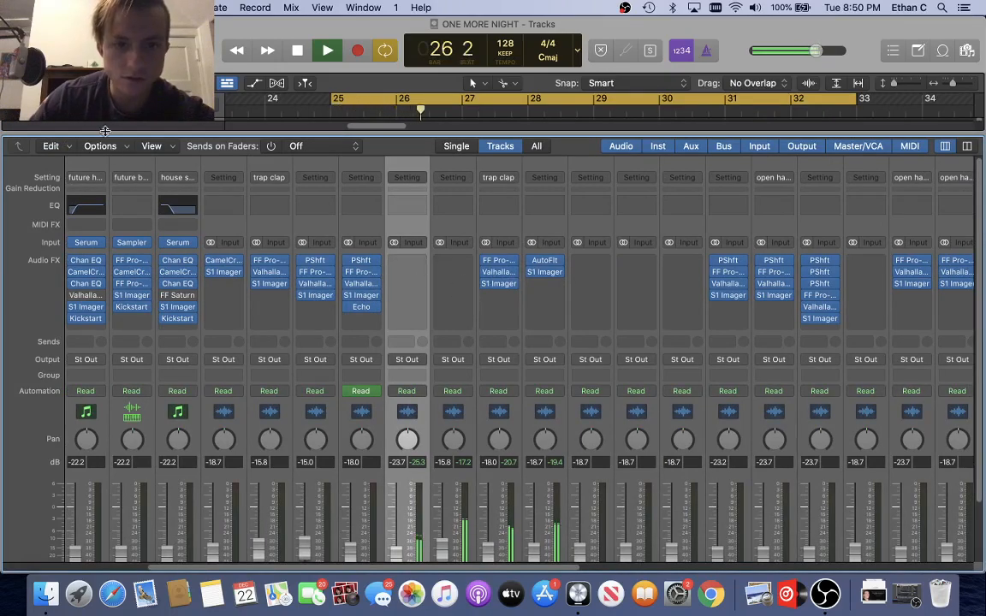
{"action": "key", "text": "x"}
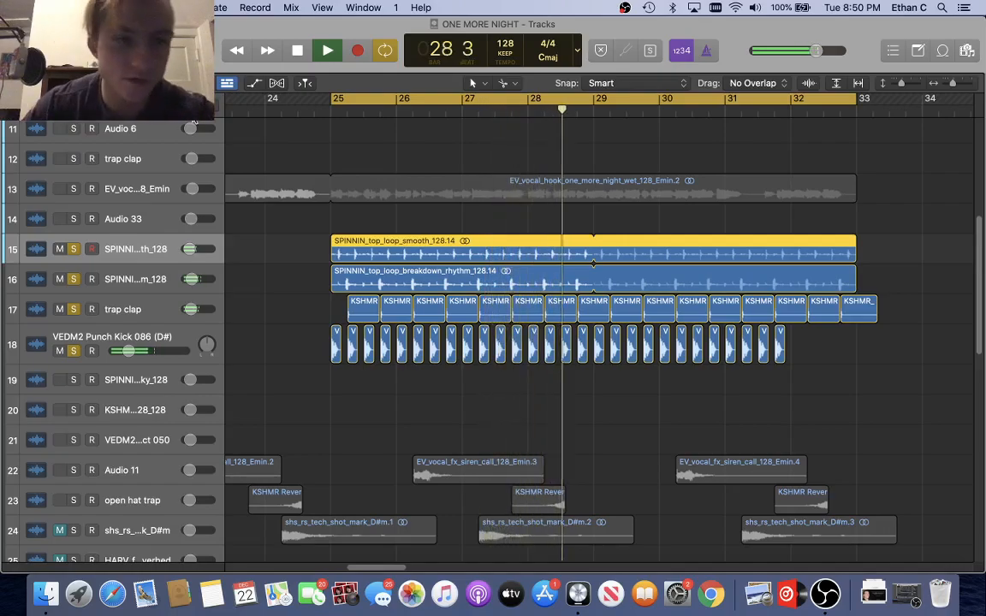
Turn off all track solos and play the full arrangement from bar 25, stopping just before bar 33
{"action": "key", "text": "super+Left"}
{"action": "key", "text": "super+Left"}
{"action": "scroll", "coordinate": [134, 243], "scroll_direction": "right", "scroll_amount": 6}
{"action": "scroll", "coordinate": [257, 270], "scroll_direction": "up", "scroll_amount": 5}
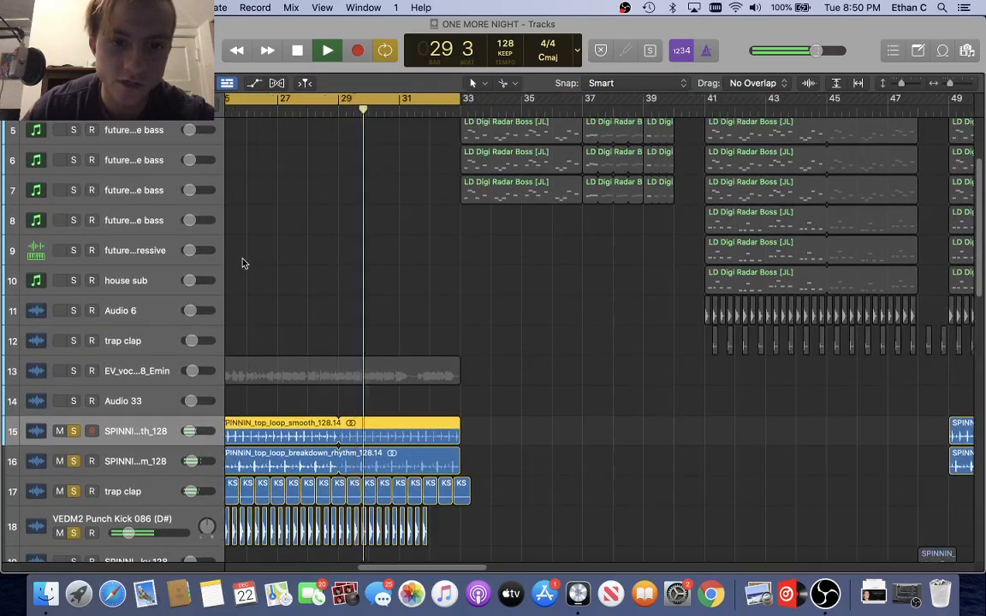
{"action": "scroll", "coordinate": [246, 265], "scroll_direction": "left", "scroll_amount": 2}
{"action": "scroll", "coordinate": [317, 390], "scroll_direction": "up", "scroll_amount": 5}
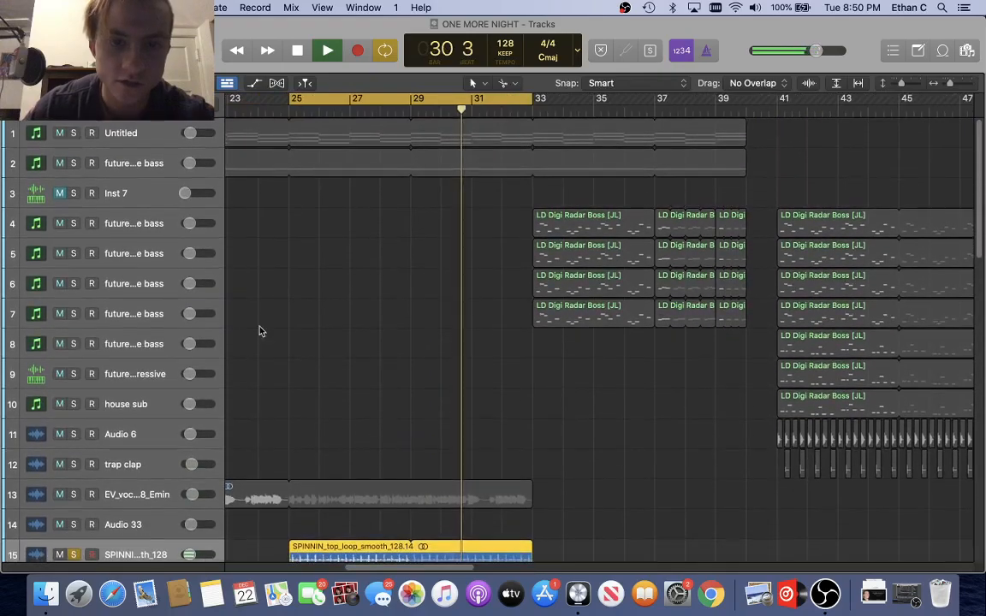
{"action": "key", "text": "super+a"}
{"action": "left_click", "coordinate": [290, 114]}
{"action": "scroll", "coordinate": [290, 114], "scroll_direction": "left", "scroll_amount": 3}
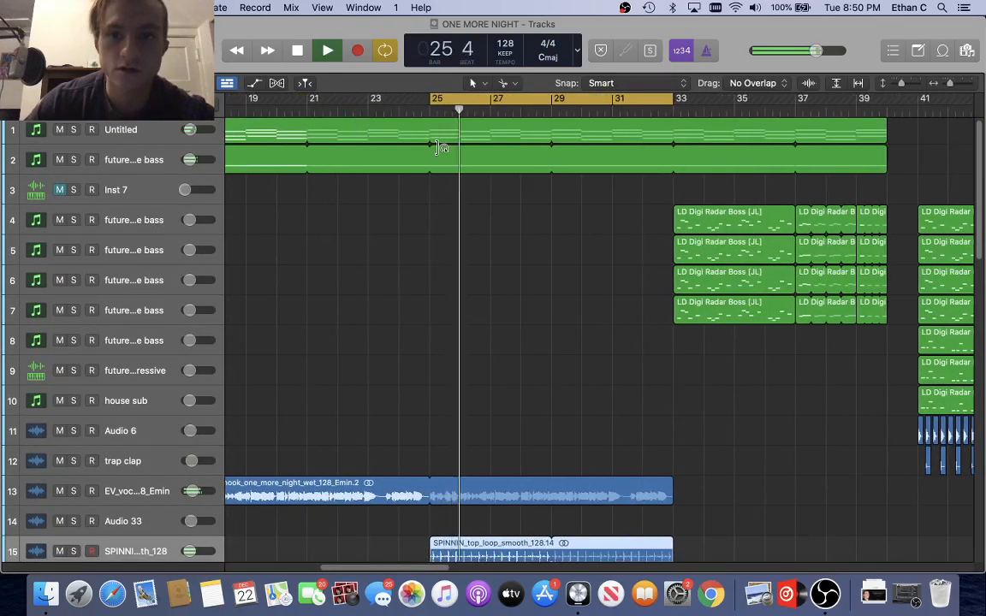
{"action": "scroll", "coordinate": [443, 145], "scroll_direction": "right", "scroll_amount": 1}
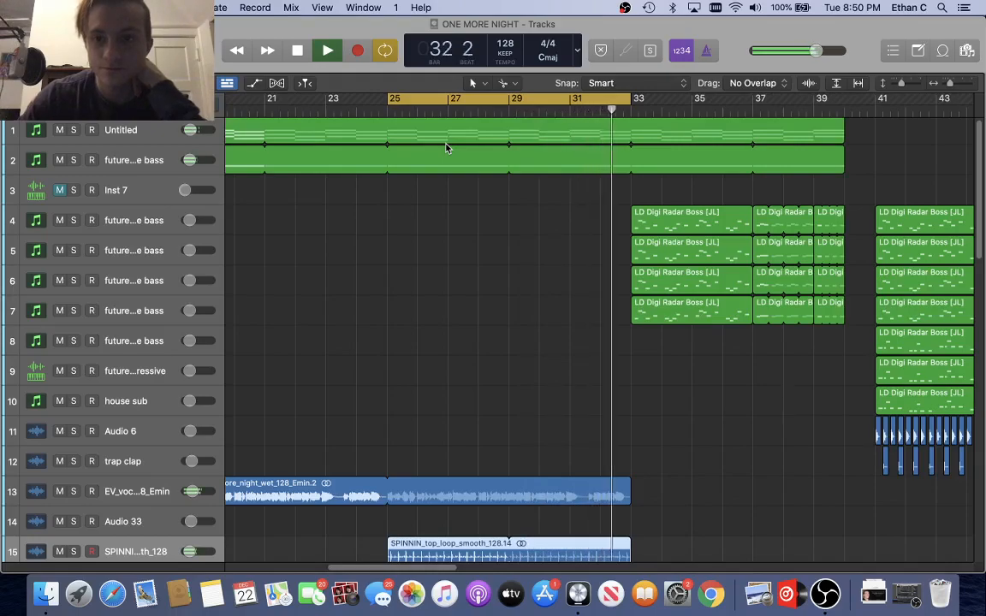
{"action": "key", "text": "space"}
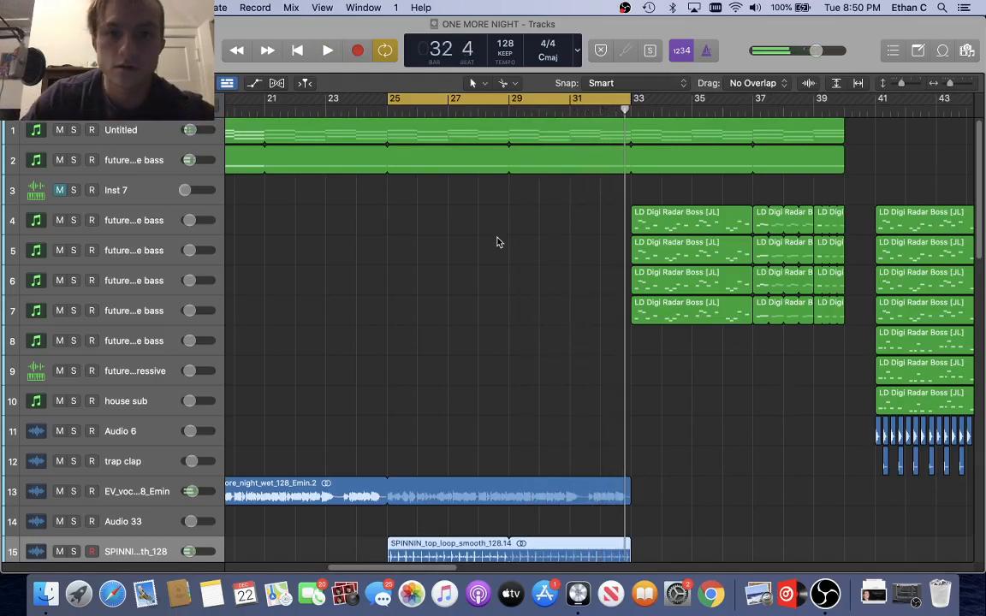
Set the cycle range to bars 33 to 41, covering the build-up before the drop
{"action": "scroll", "coordinate": [496, 242], "scroll_direction": "right", "scroll_amount": 5}
{"action": "left_click_drag", "start_coordinate": [368, 103], "coordinate": [581, 105]}
{"action": "scroll", "coordinate": [566, 200], "scroll_direction": "right", "scroll_amount": 5}
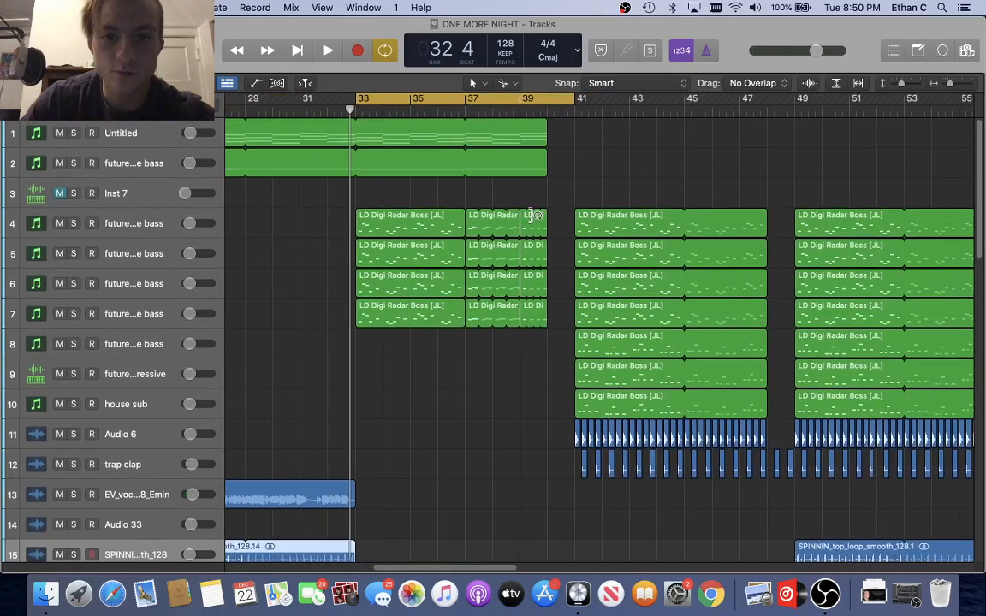
{"action": "left_click_drag", "start_coordinate": [574, 101], "coordinate": [573, 155]}
Play the build-up from bar 33 while looking through all its tracks, stopping just before bar 40
{"action": "key", "text": "space"}
{"action": "scroll", "coordinate": [570, 154], "scroll_direction": "down", "scroll_amount": 2}
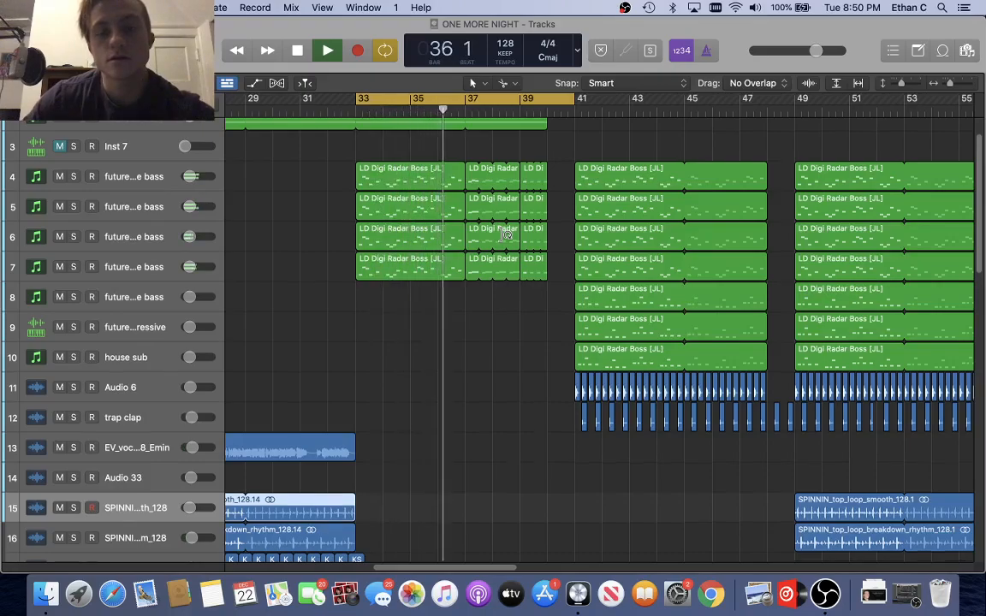
{"action": "scroll", "coordinate": [506, 235], "scroll_direction": "up", "scroll_amount": 2}
{"action": "scroll", "coordinate": [506, 234], "scroll_direction": "down", "scroll_amount": 10}
{"action": "scroll", "coordinate": [506, 235], "scroll_direction": "down", "scroll_amount": 10}
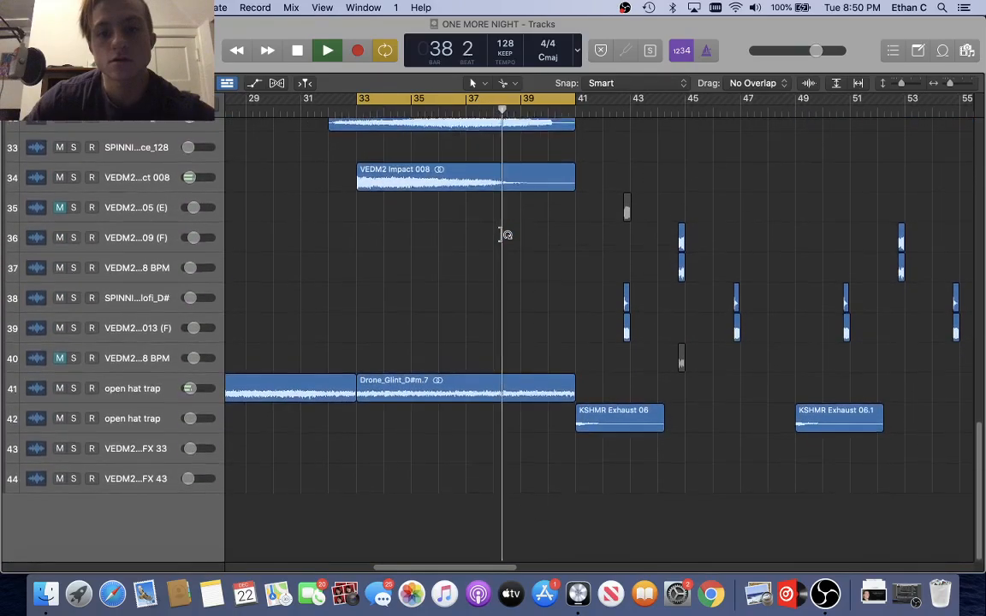
{"action": "scroll", "coordinate": [506, 235], "scroll_direction": "up", "scroll_amount": 15}
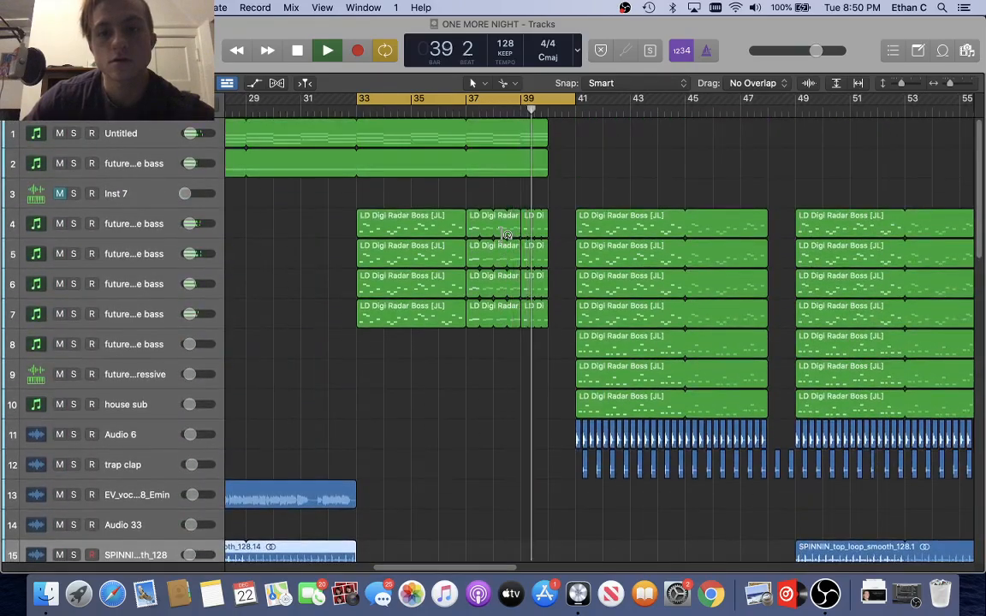
{"action": "key", "text": "space"}
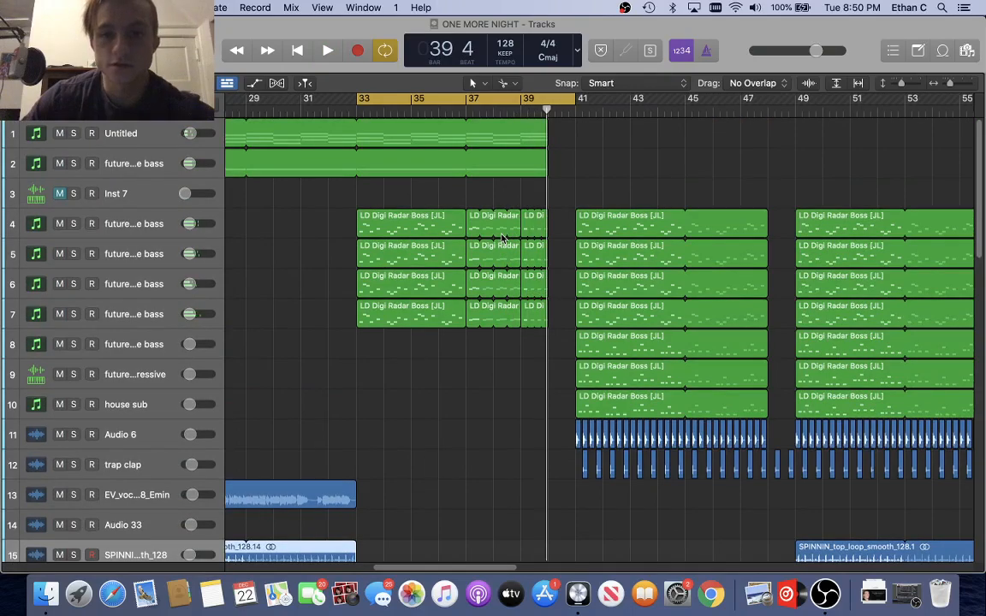
Select the four LD Digi Radar Boss regions starting at bar 33 on tracks 4 to 7
{"action": "scroll", "coordinate": [501, 238], "scroll_direction": "up", "scroll_amount": 3}
{"action": "scroll", "coordinate": [503, 239], "scroll_direction": "right", "scroll_amount": 4}
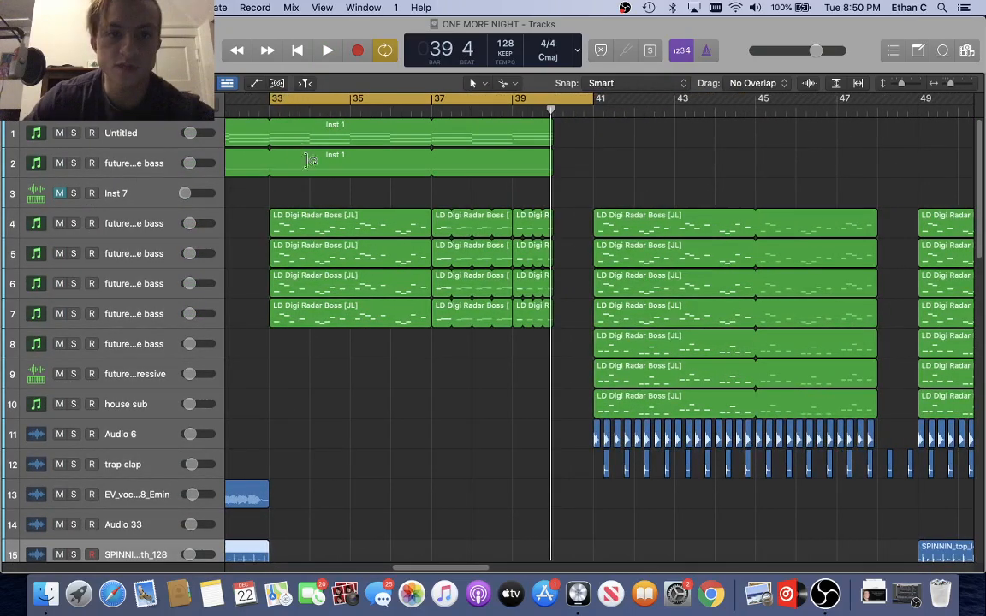
{"action": "left_click", "coordinate": [157, 222]}
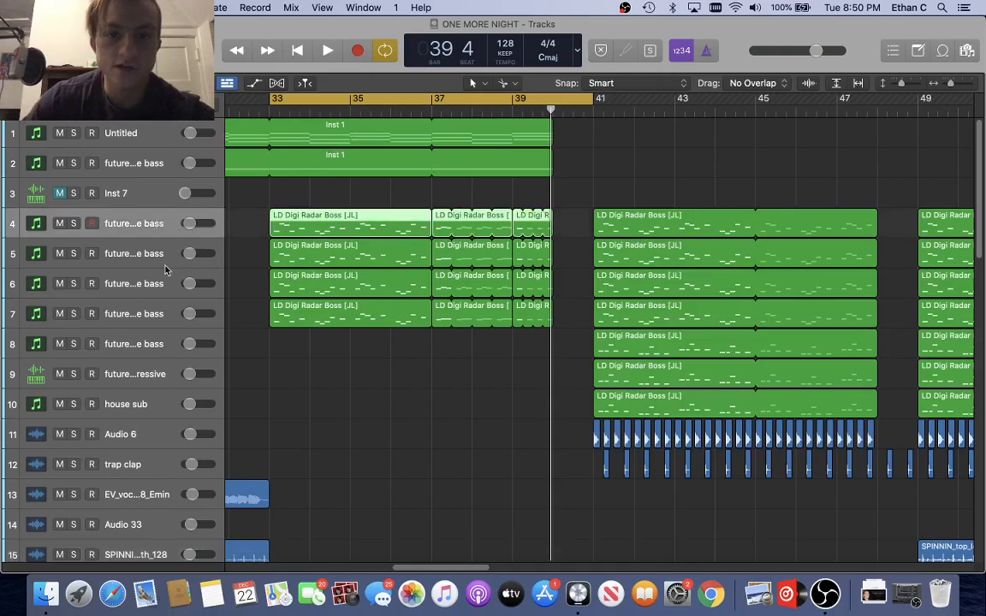
{"action": "left_click", "coordinate": [132, 259]}
{"action": "left_click", "coordinate": [137, 226]}
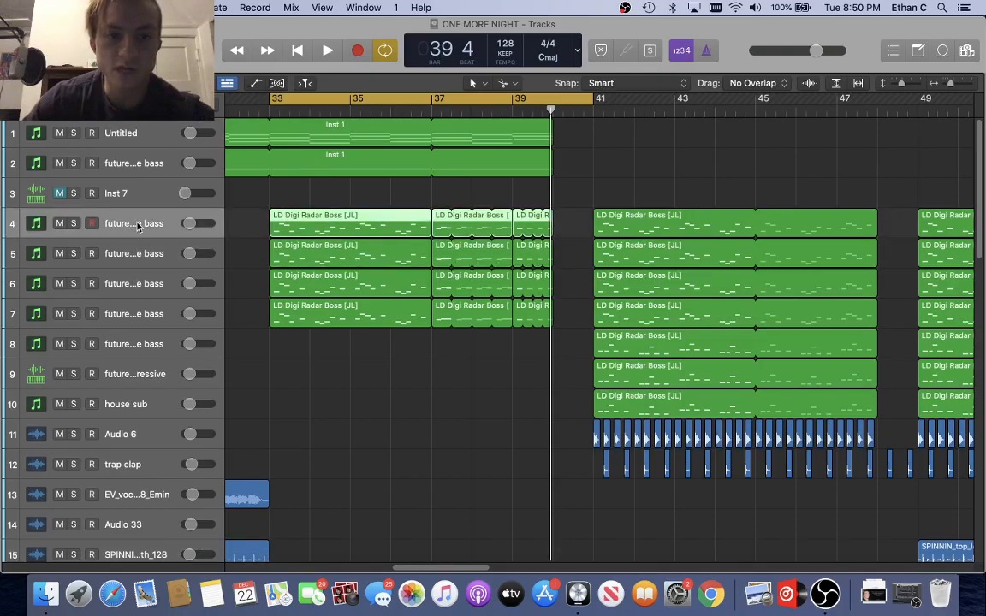
{"action": "left_click_drag", "start_coordinate": [247, 222], "coordinate": [322, 331]}
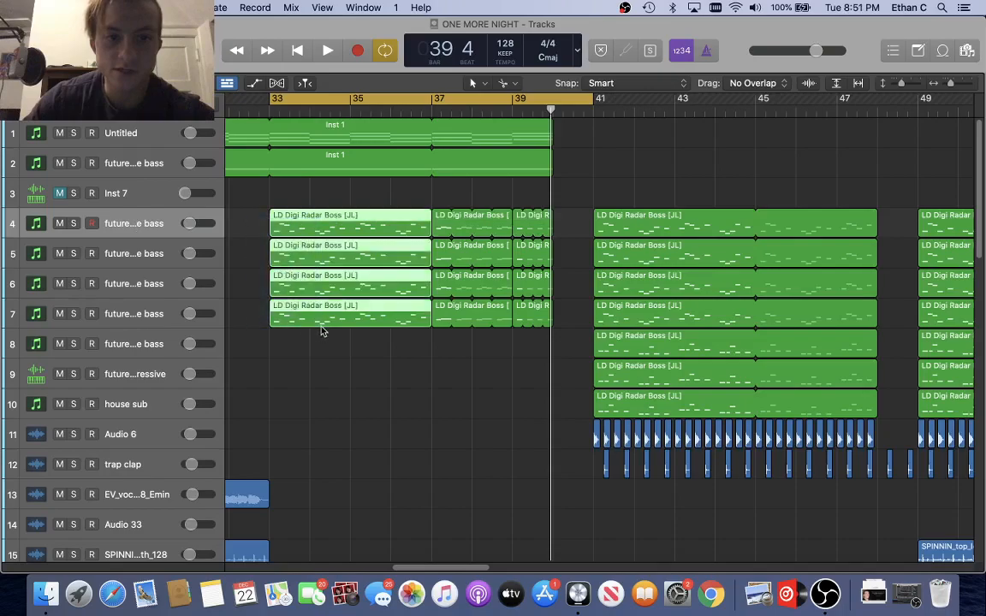
Show the automation lanes to examine the filter sweeps on tracks 4 to 7 through the build-up, then hide them
{"action": "left_click", "coordinate": [254, 83]}
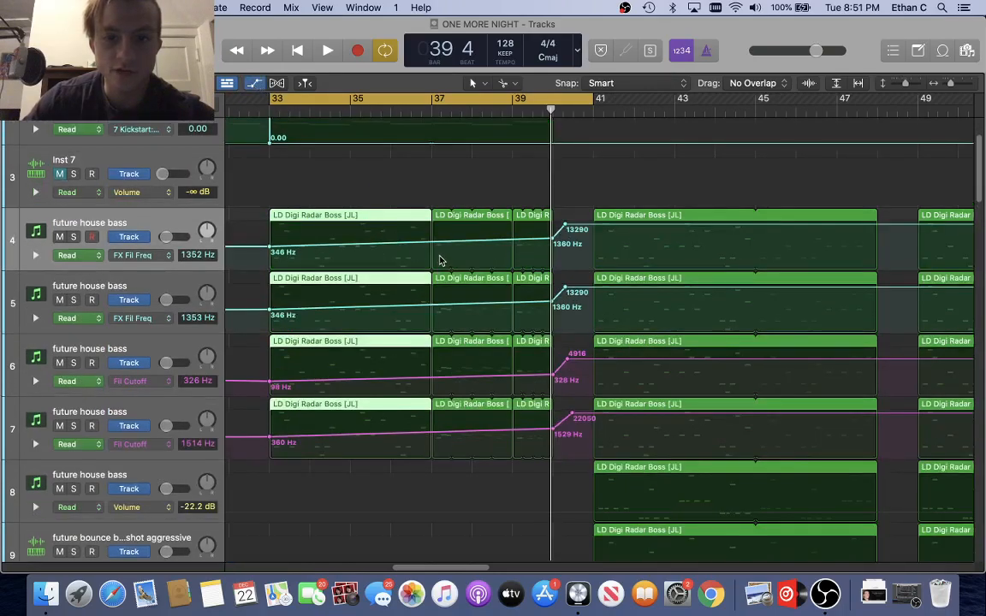
{"action": "scroll", "coordinate": [443, 259], "scroll_direction": "left", "scroll_amount": 2}
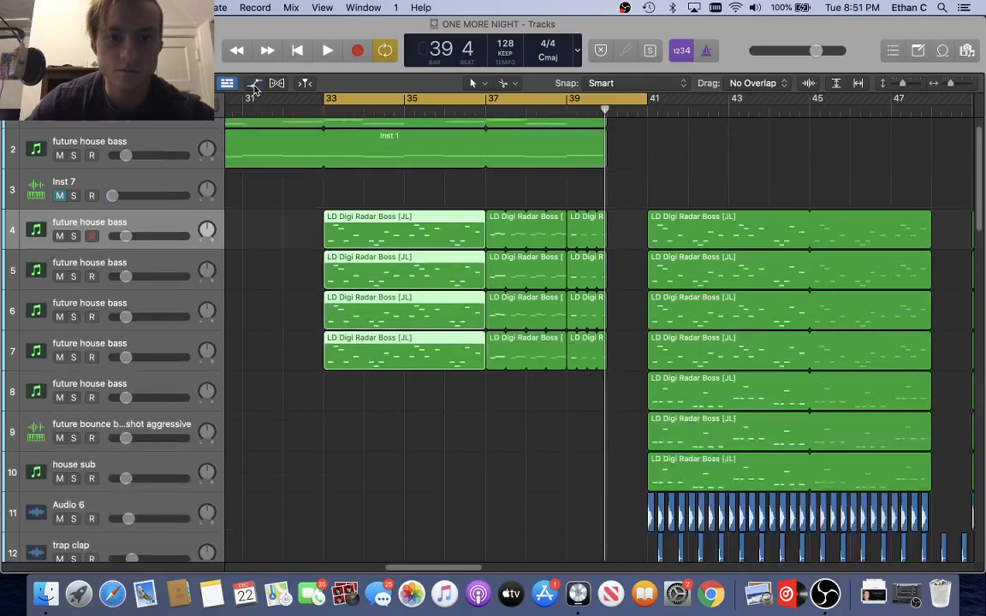
{"action": "left_click", "coordinate": [254, 83]}
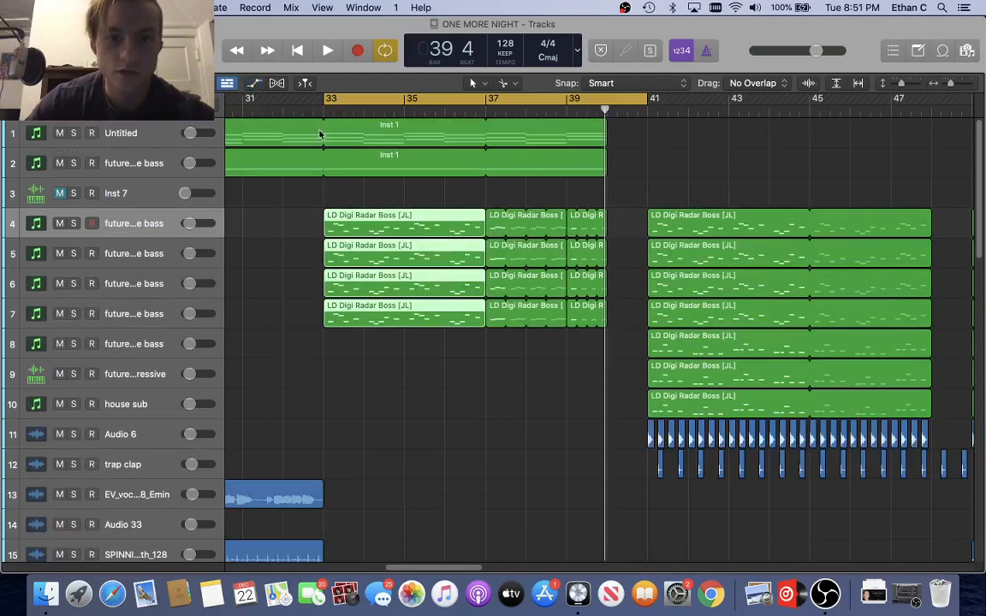
Highlight the build-up lead regions on tracks 4 to 7 from bar 33 to bar 40, then clear the selection
{"action": "scroll", "coordinate": [381, 199], "scroll_direction": "left", "scroll_amount": 3}
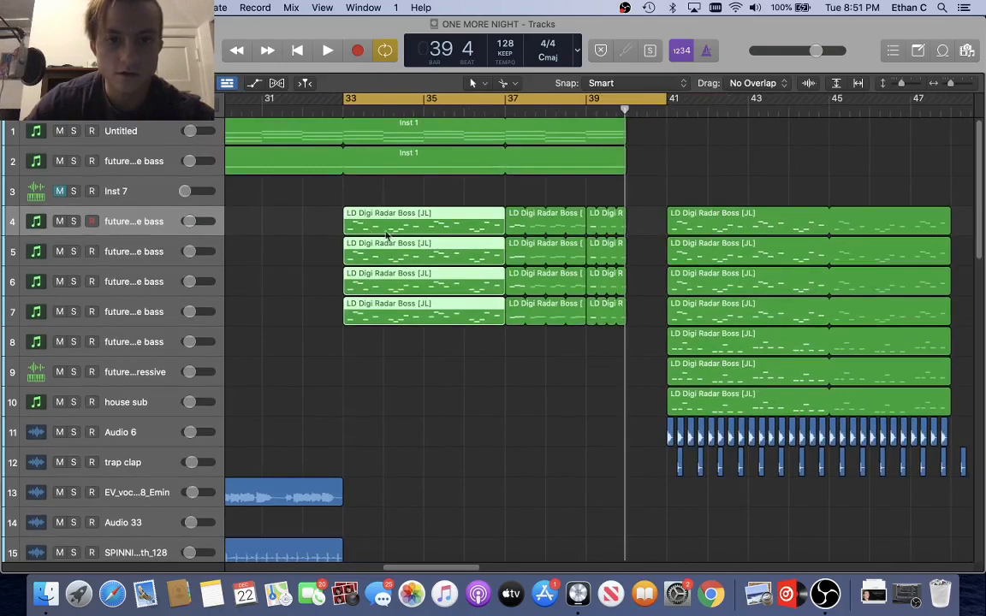
{"action": "scroll", "coordinate": [357, 210], "scroll_direction": "right", "scroll_amount": 5}
{"action": "left_click_drag", "start_coordinate": [274, 222], "coordinate": [516, 343]}
{"action": "left_click", "coordinate": [533, 357]}
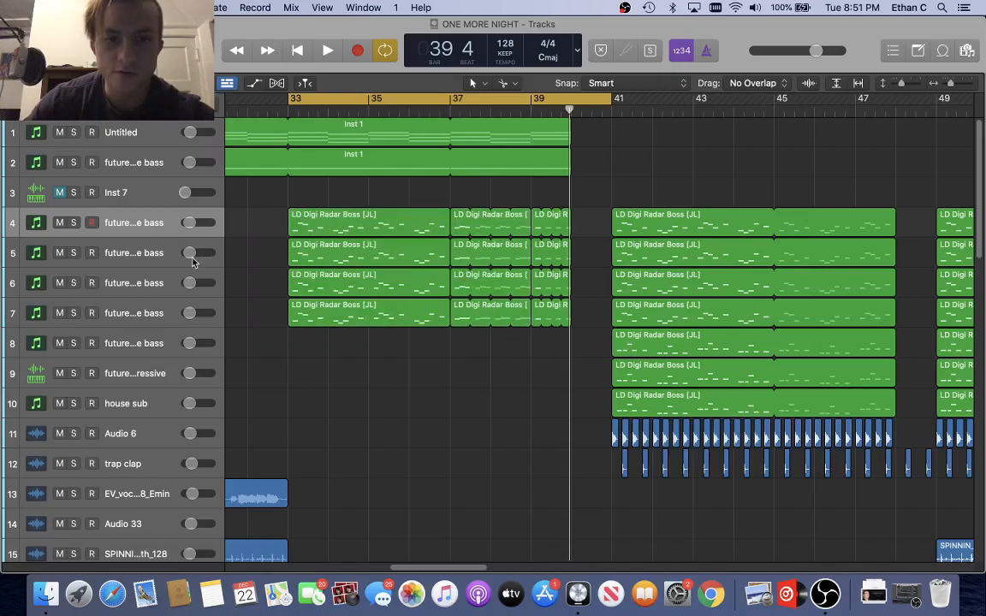
Select the Riggi Piros Long Fill region on track 30, play from bar 33 and solo its track
{"action": "scroll", "coordinate": [315, 229], "scroll_direction": "down", "scroll_amount": 15}
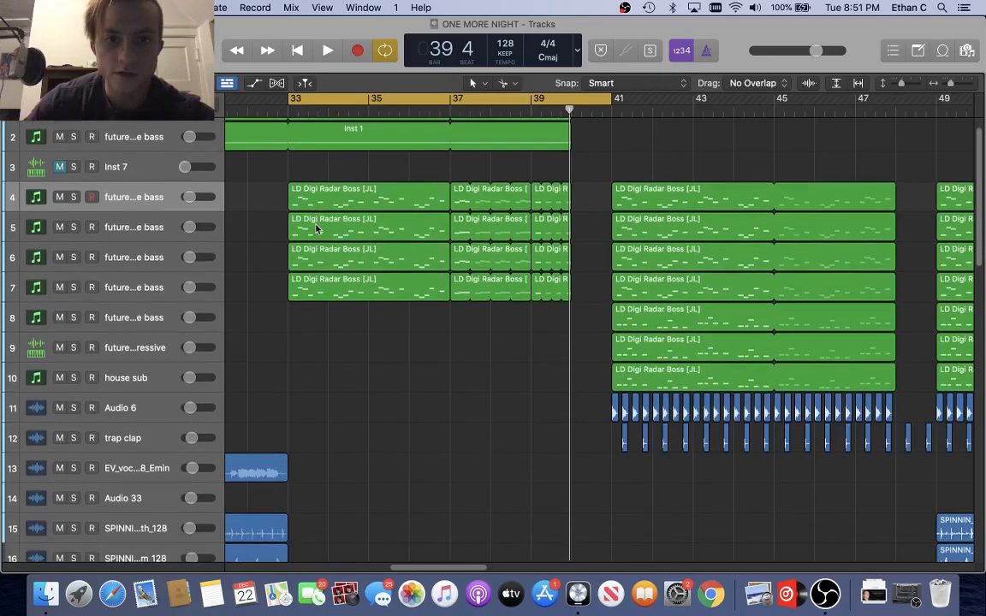
{"action": "scroll", "coordinate": [316, 229], "scroll_direction": "up", "scroll_amount": 6}
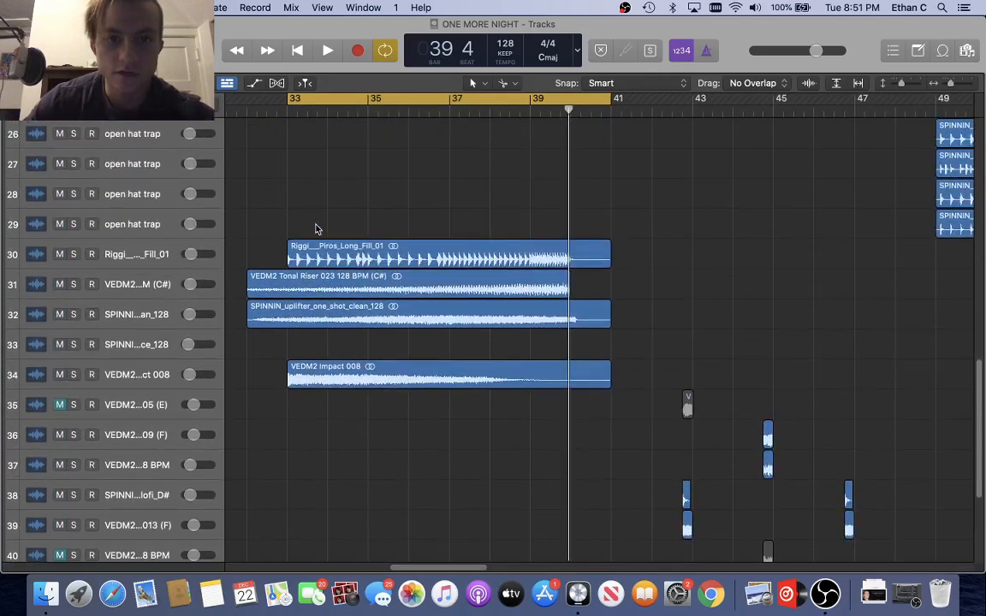
{"action": "key", "text": "super+Right"}
{"action": "scroll", "coordinate": [317, 228], "scroll_direction": "left", "scroll_amount": 5}
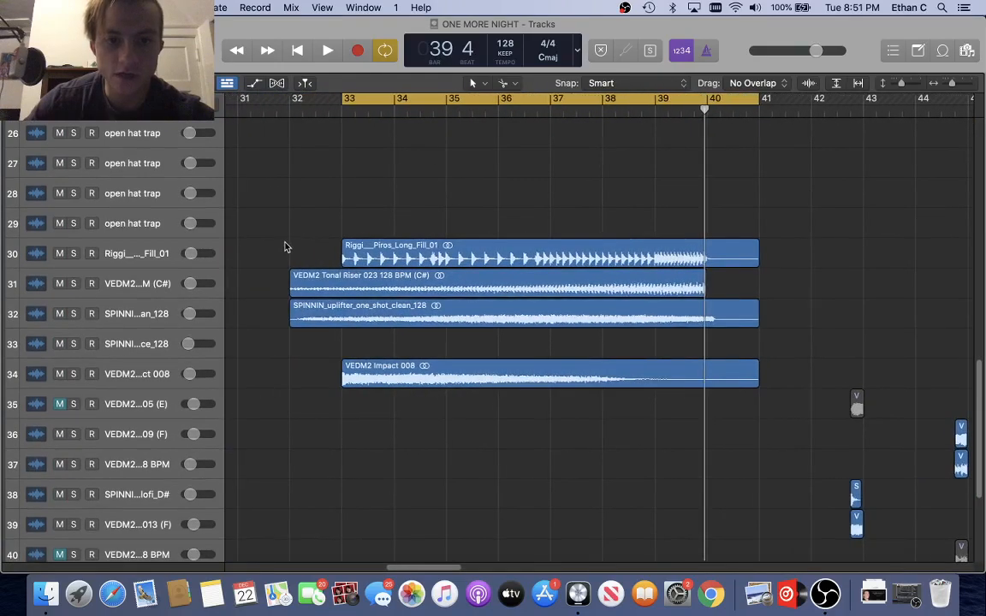
{"action": "left_click_drag", "start_coordinate": [265, 214], "coordinate": [458, 259]}
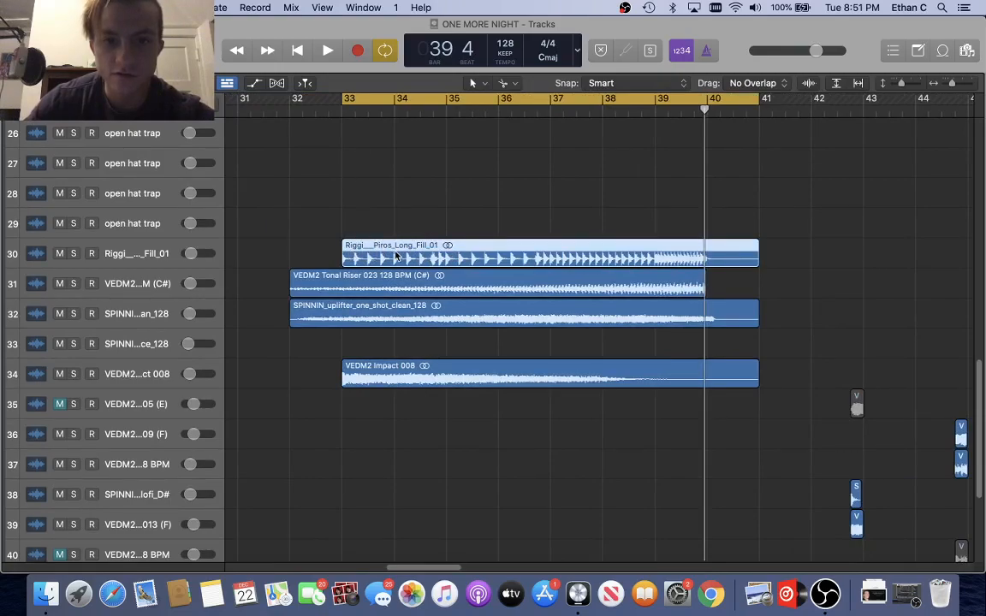
{"action": "key", "text": "space"}
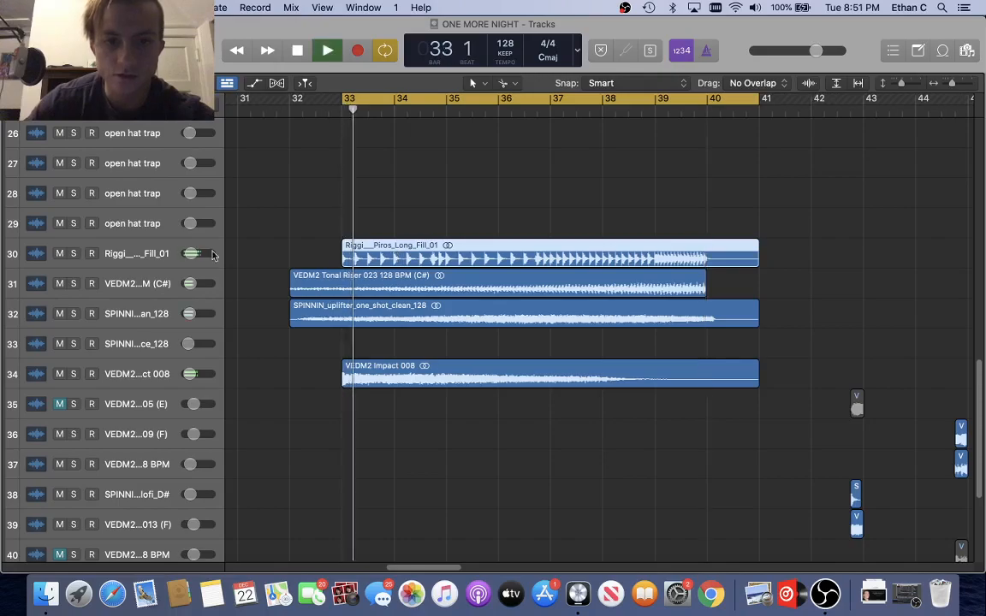
{"action": "left_click", "coordinate": [73, 254]}
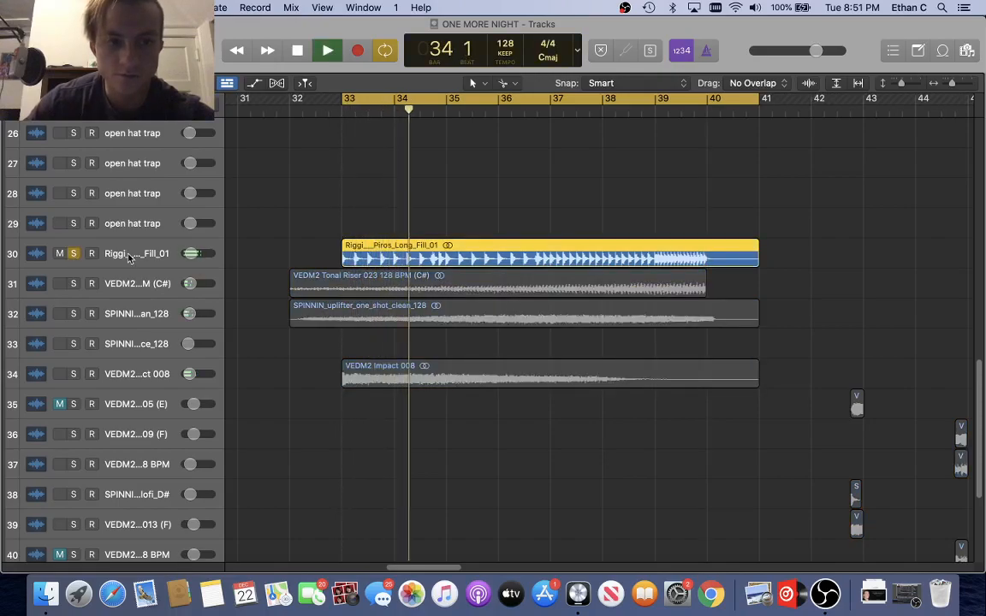
Check the soloed fill track 30's channel strip in the mixer for effects, then close the mixer and stop playback
{"action": "left_click", "coordinate": [161, 264]}
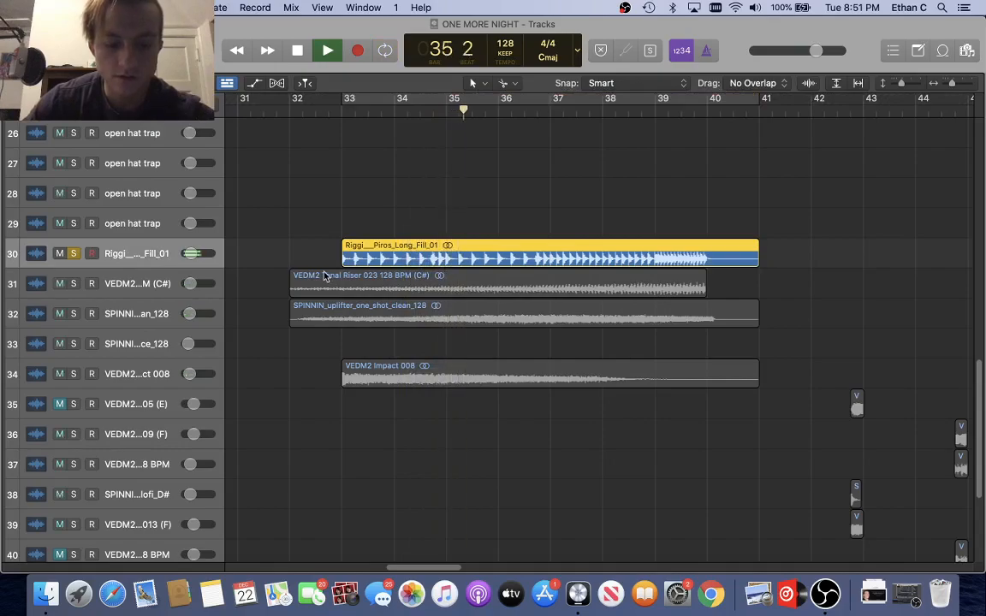
{"action": "key", "text": "x"}
{"action": "scroll", "coordinate": [296, 278], "scroll_direction": "right", "scroll_amount": 5}
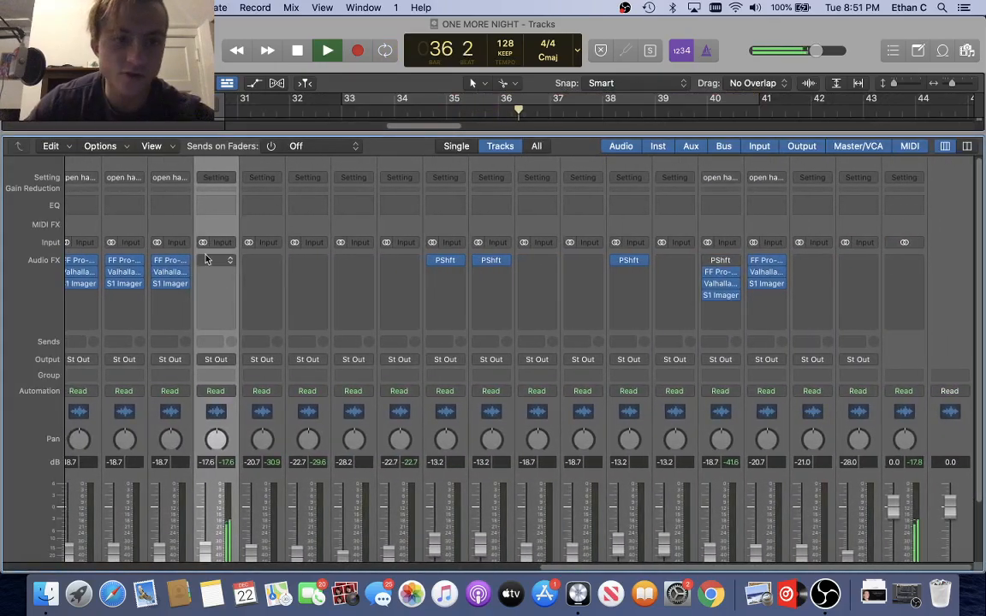
{"action": "key", "text": "x"}
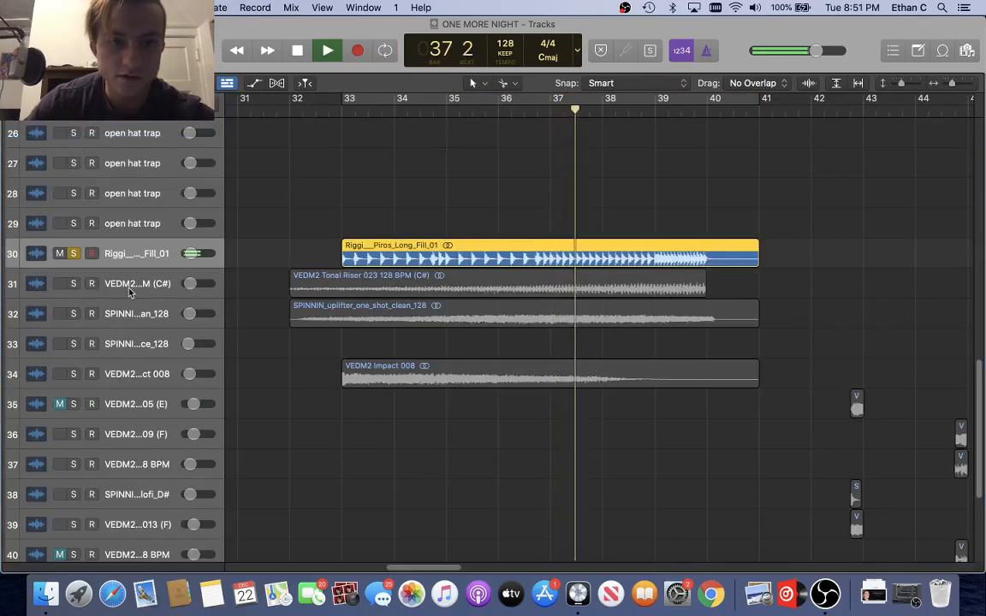
{"action": "key", "text": "space"}
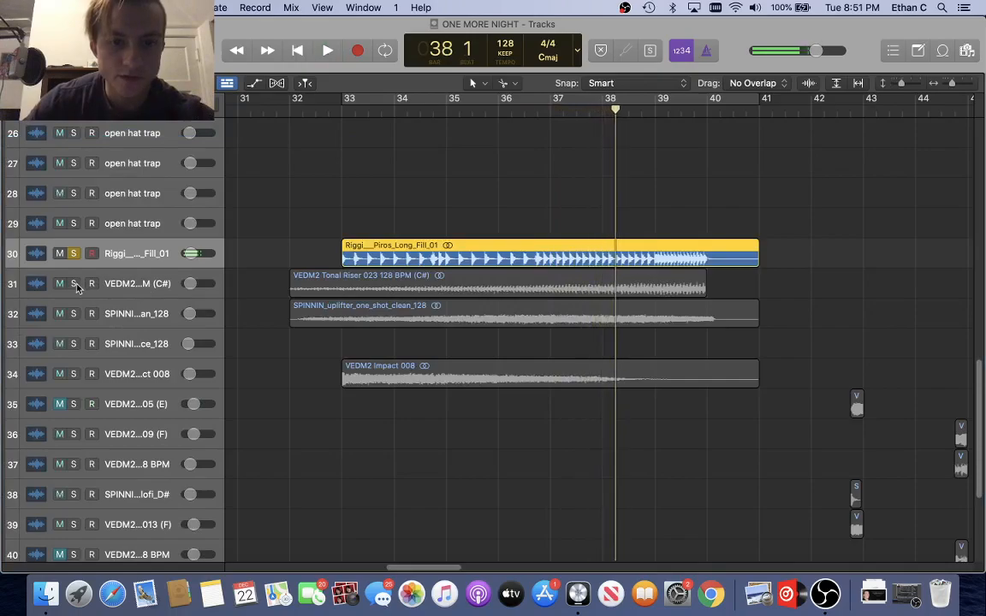
Add the VEDM2 Tonal Riser track 31 to the solo and play it with the fill from bar 33
{"action": "left_click", "coordinate": [74, 284]}
{"action": "key", "text": "space"}
{"action": "left_click", "coordinate": [343, 100]}
{"action": "left_click", "coordinate": [142, 291]}
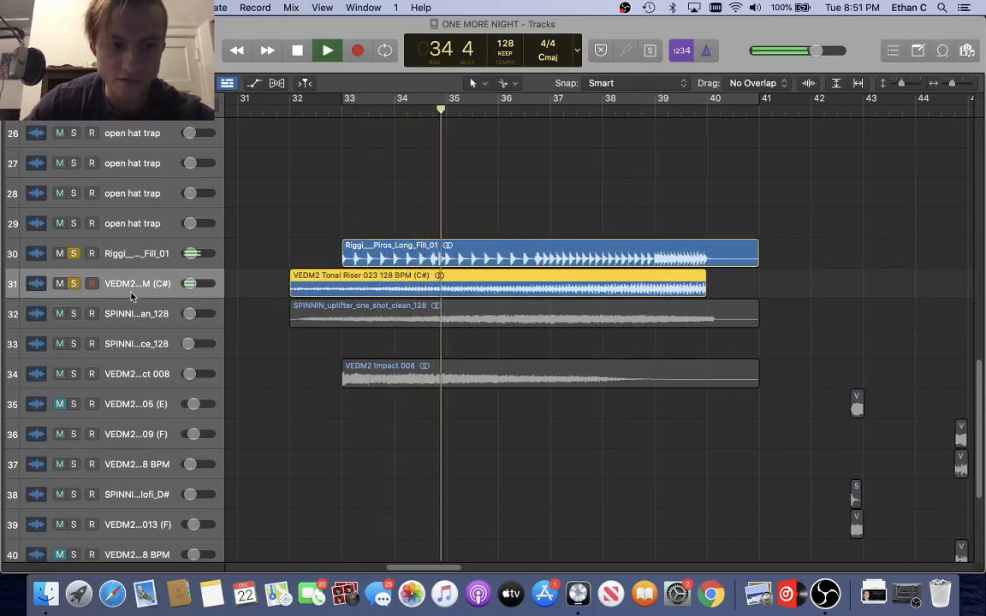
Check the tonal riser track 31's channel strip for effects, then add the SPINNIN uplifter track 32 to the solo and stop playback
{"action": "key", "text": "x"}
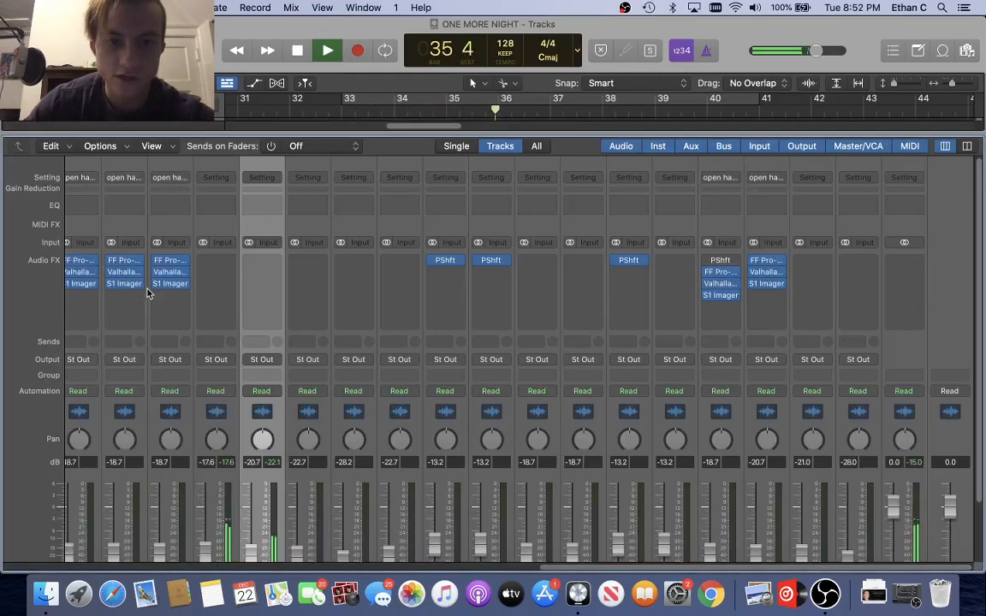
{"action": "key", "text": "x"}
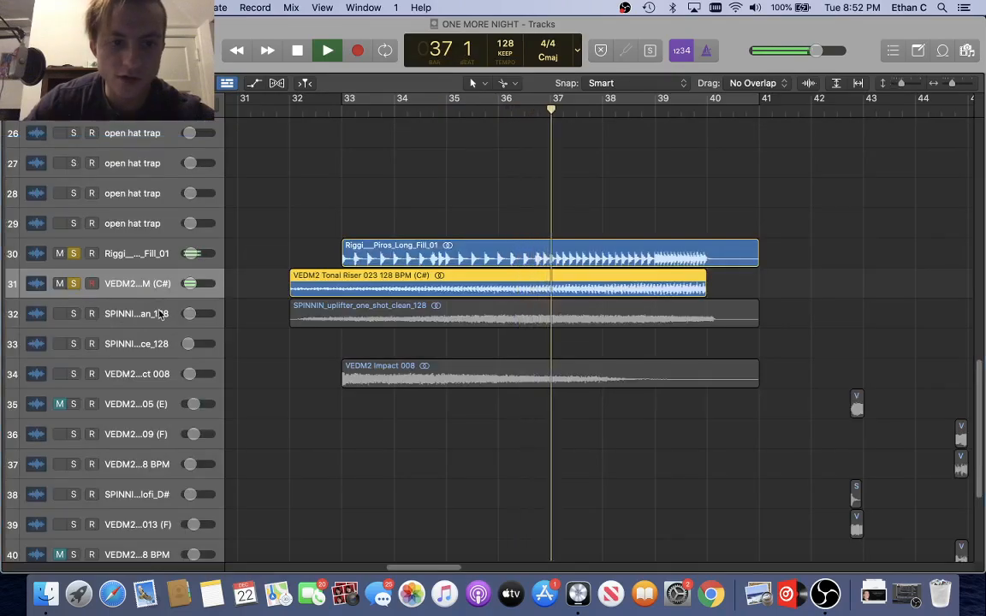
{"action": "left_click", "coordinate": [133, 313]}
{"action": "key", "text": "s"}
{"action": "key", "text": "space"}
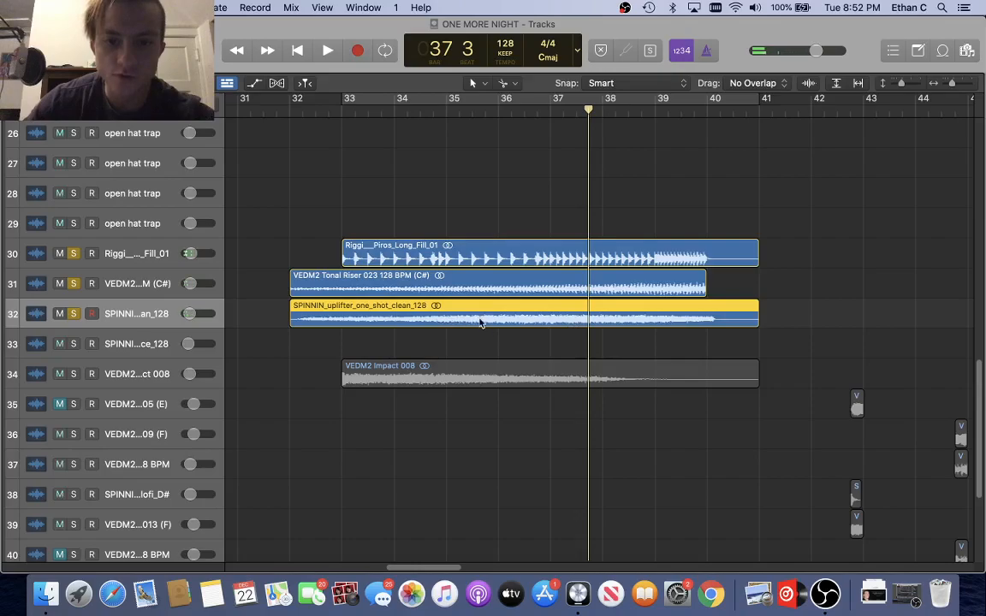
Select the VEDM2 Tonal Riser region, take uplifter track 32 out of the solo and briefly play the riser with the fill
{"action": "left_click", "coordinate": [410, 287]}
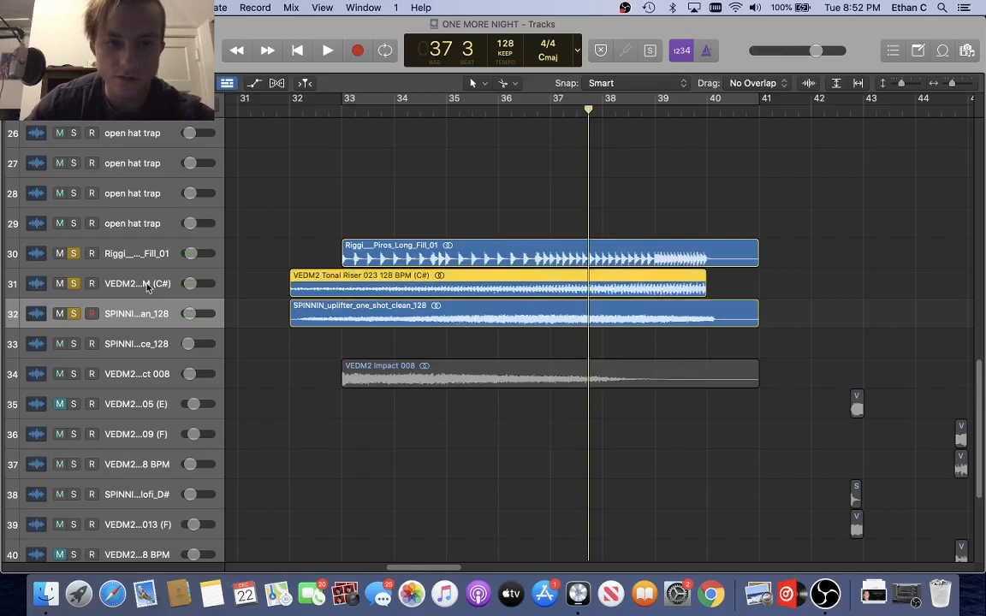
{"action": "left_click", "coordinate": [75, 311]}
{"action": "key", "text": "space"}
{"action": "key", "text": "space"}
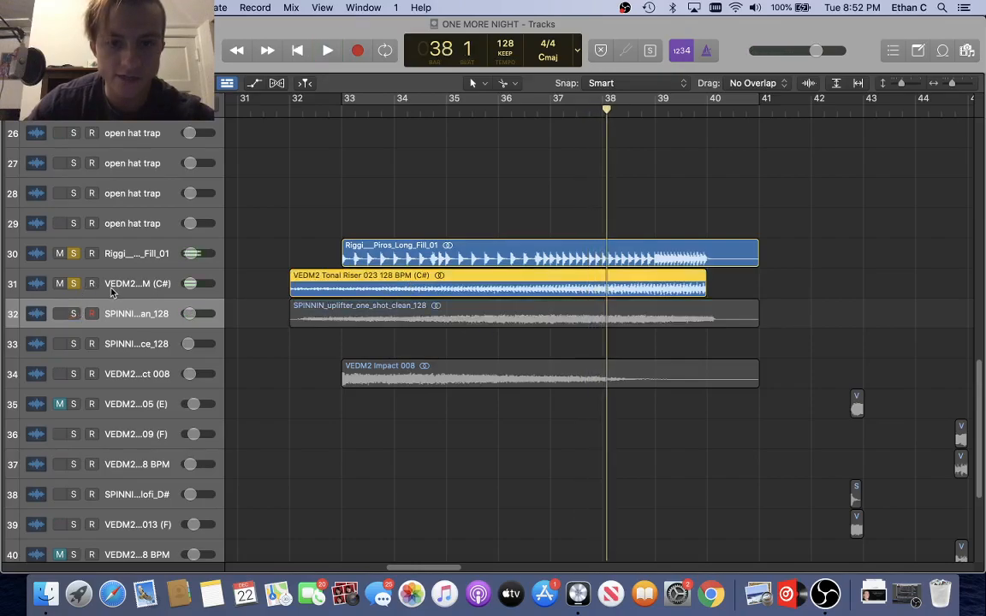
Solo only the SPINNIN uplifter track 32, without the fill and tonal riser, and play it from bar 33
{"action": "left_click", "coordinate": [74, 315]}
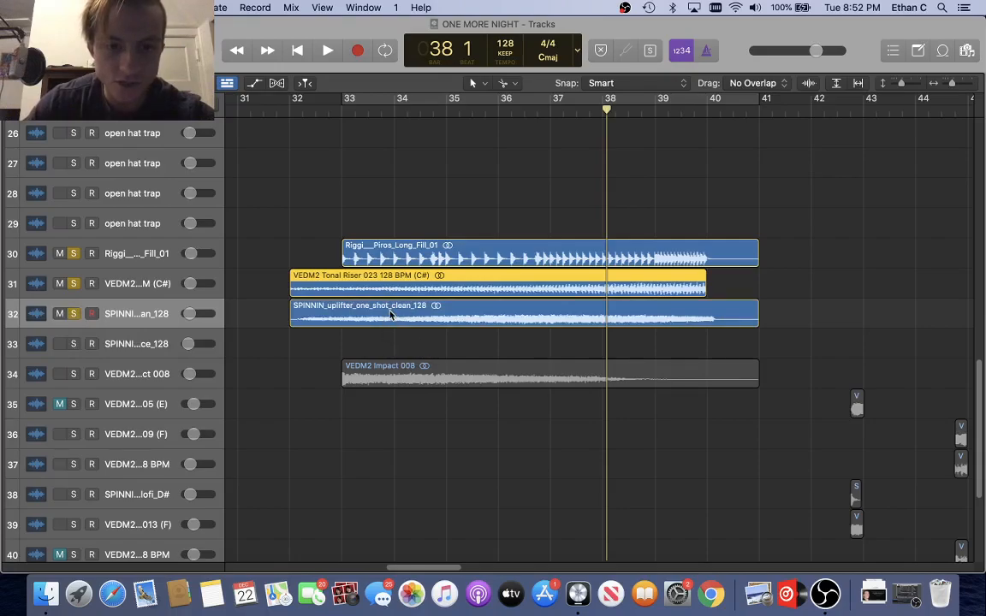
{"action": "key", "text": "space"}
{"action": "left_click", "coordinate": [74, 284]}
{"action": "left_click", "coordinate": [74, 260]}
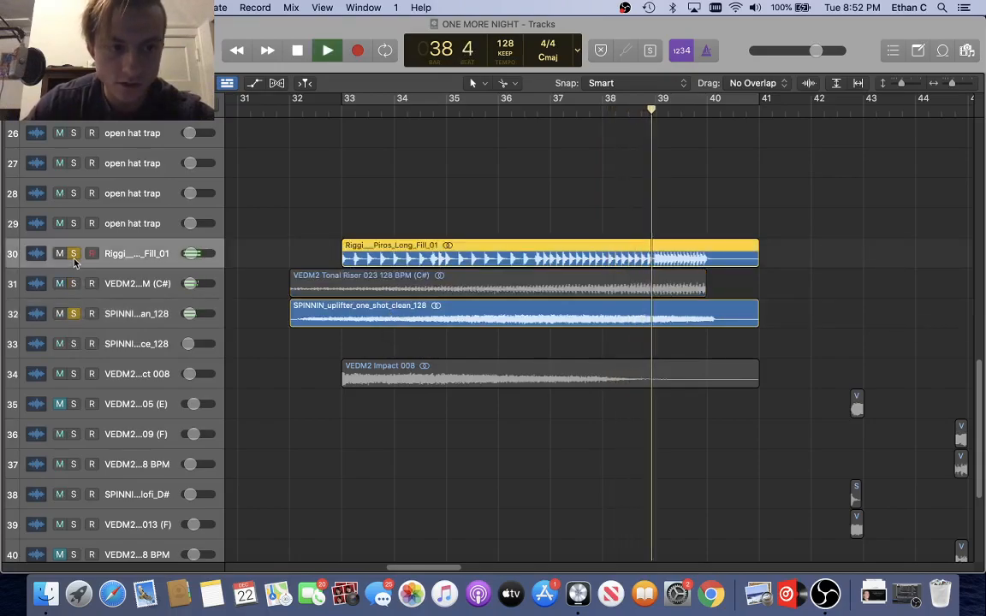
{"action": "left_click", "coordinate": [73, 255]}
{"action": "left_click", "coordinate": [349, 101]}
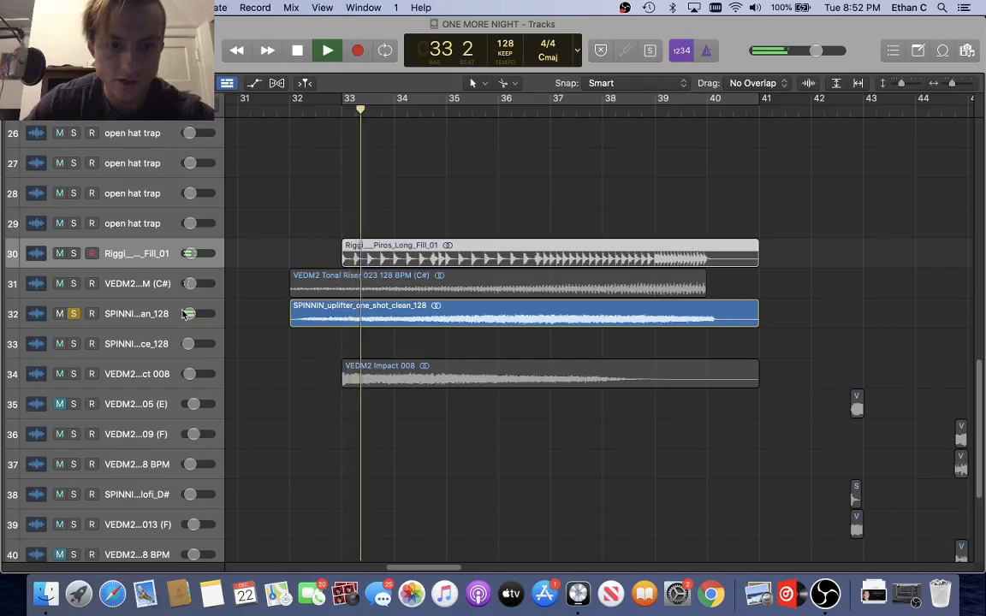
Check the soloed uplifter track 32's channel strip in the mixer for effects, then close the mixer and stop playback
{"action": "key", "text": "x"}
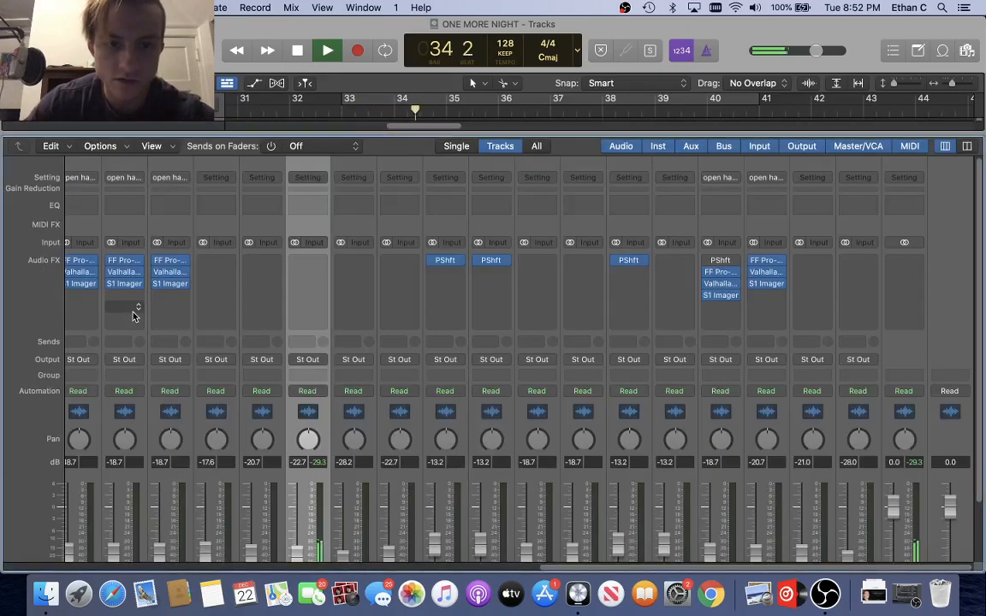
{"action": "key", "text": "x"}
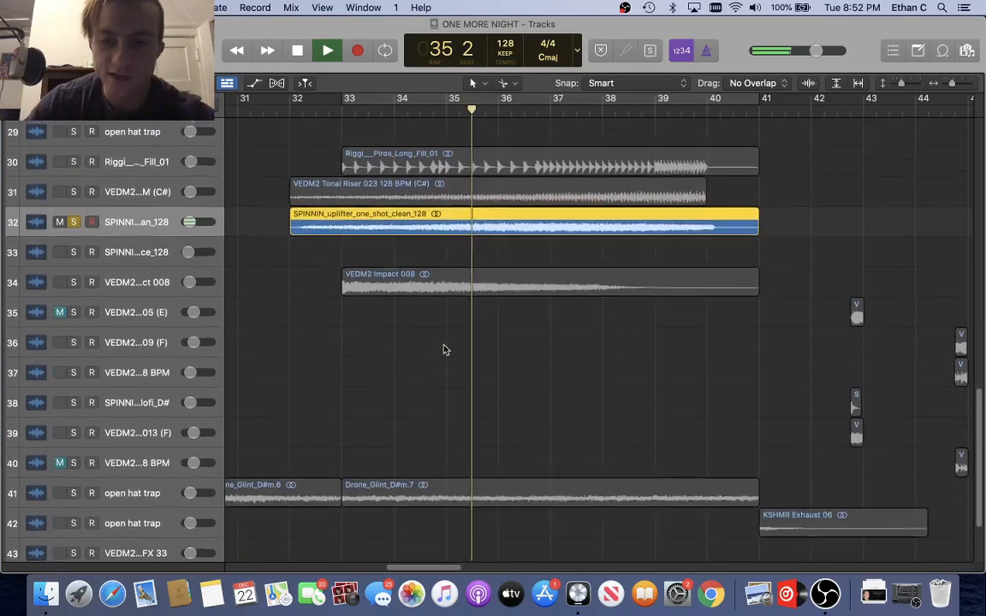
{"action": "key", "text": "space"}
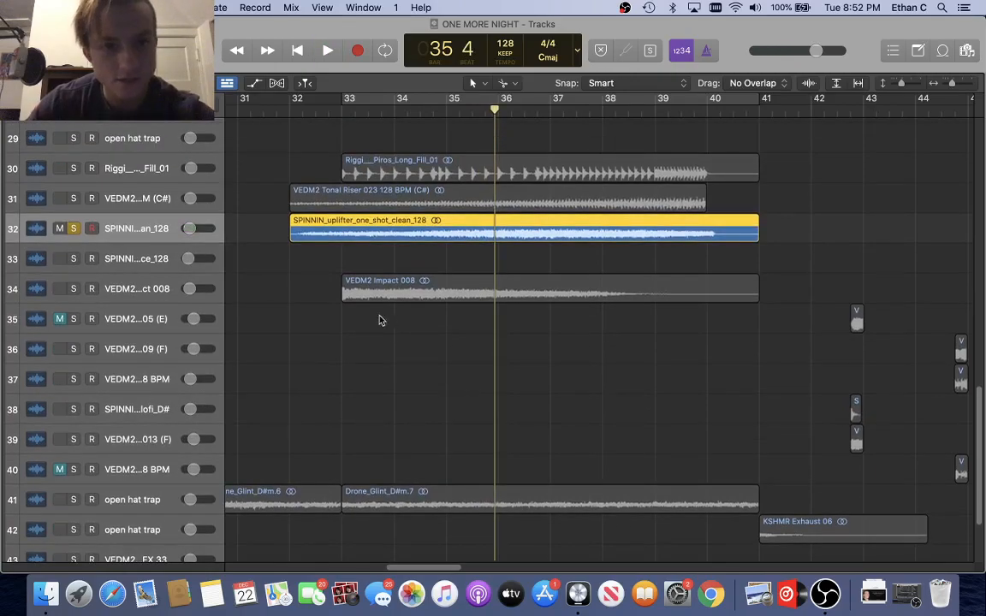
Switch the solo to the VEDM2 Impact 008 track 34, play it briefly from bar 33, then place the playhead in bar 32
{"action": "left_click", "coordinate": [73, 229]}
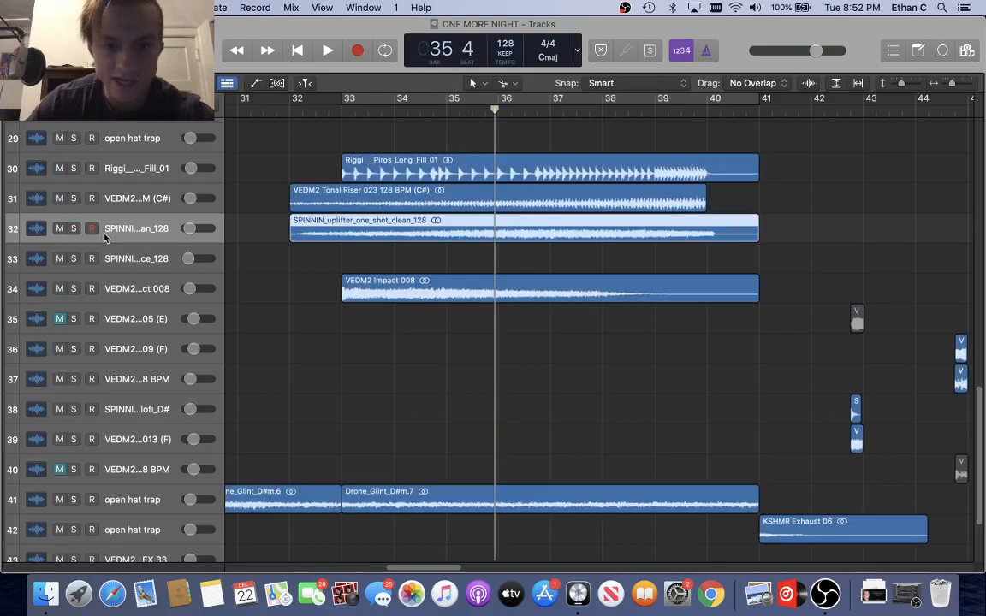
{"action": "left_click", "coordinate": [74, 289]}
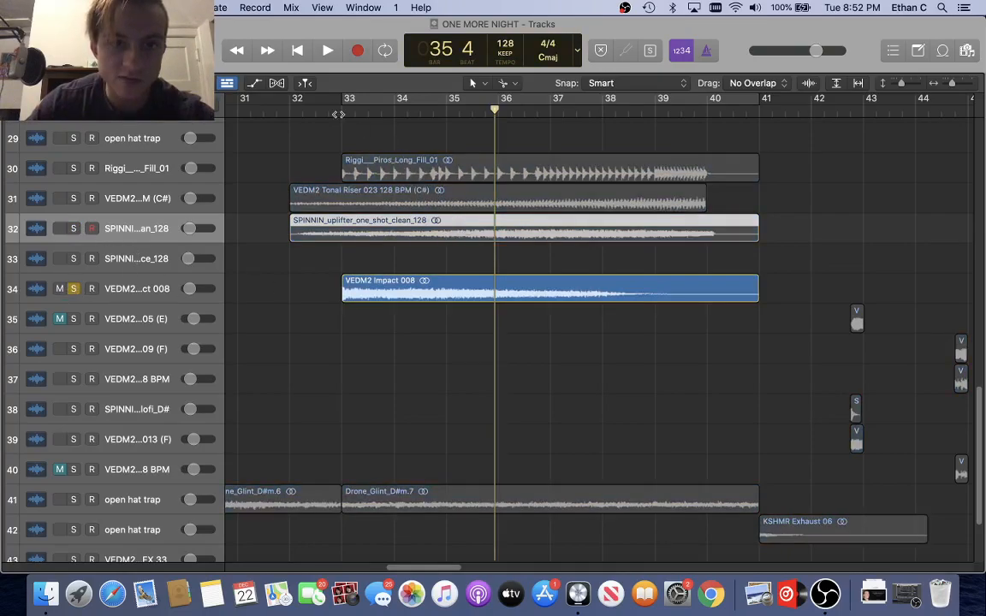
{"action": "left_click", "coordinate": [342, 102]}
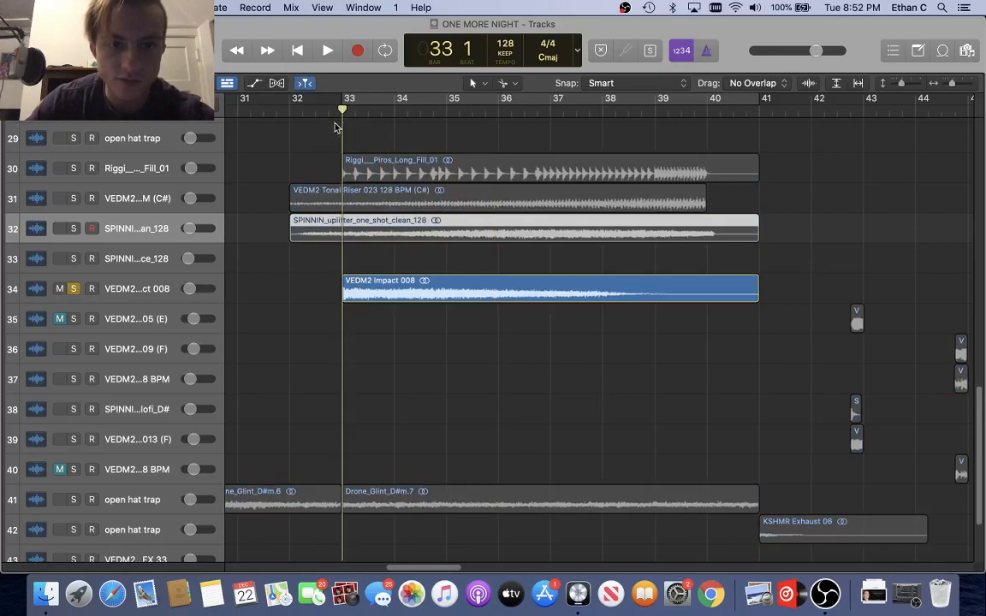
{"action": "key", "text": "space"}
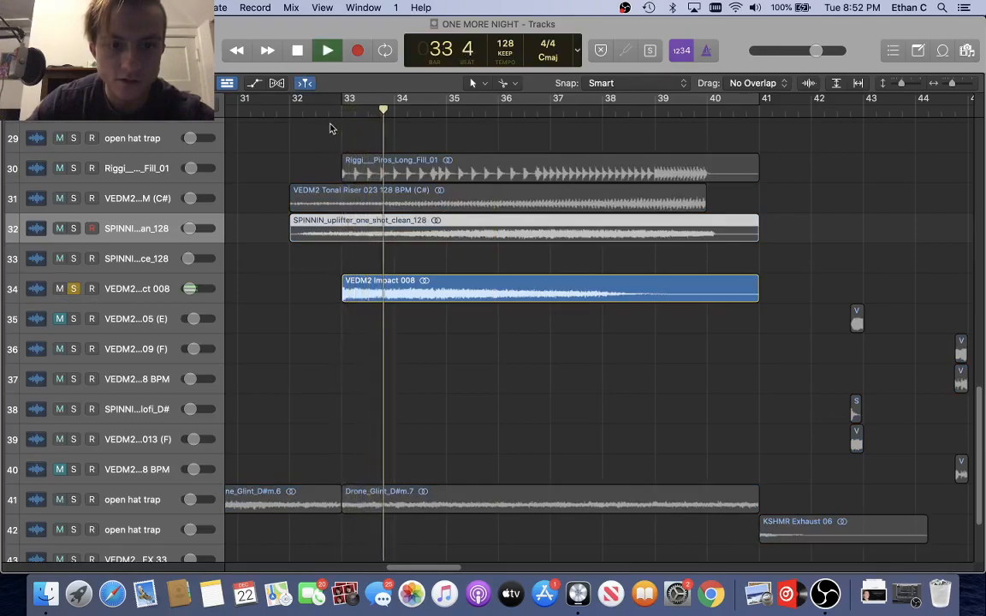
{"action": "key", "text": "space"}
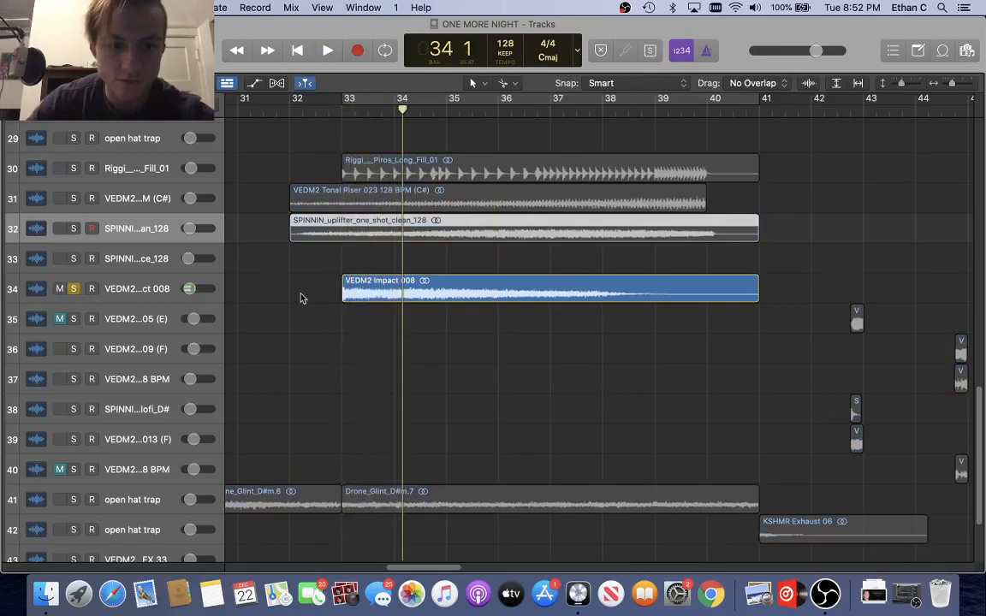
{"action": "left_click", "coordinate": [145, 292]}
{"action": "left_click", "coordinate": [302, 110]}
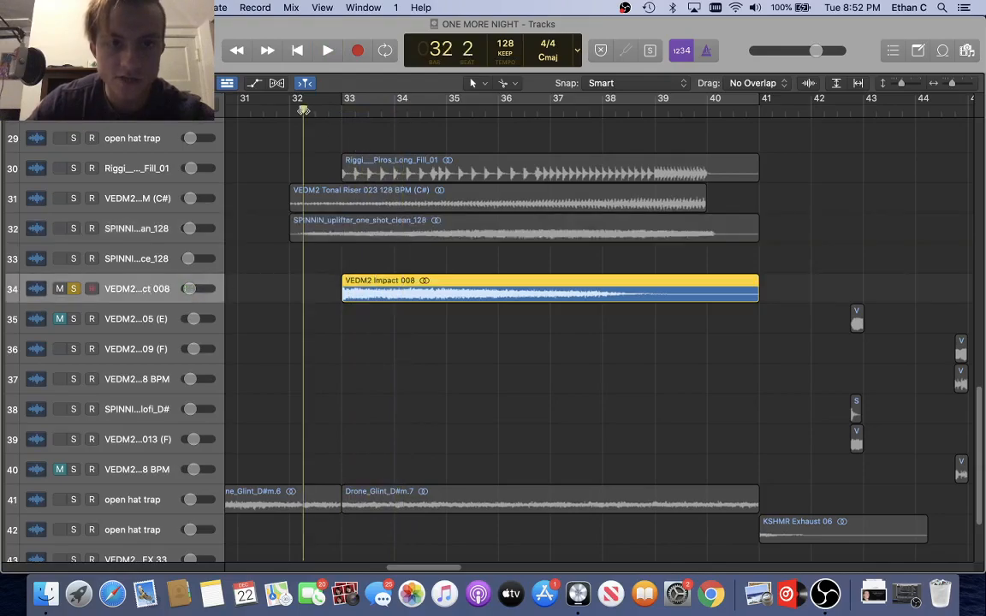
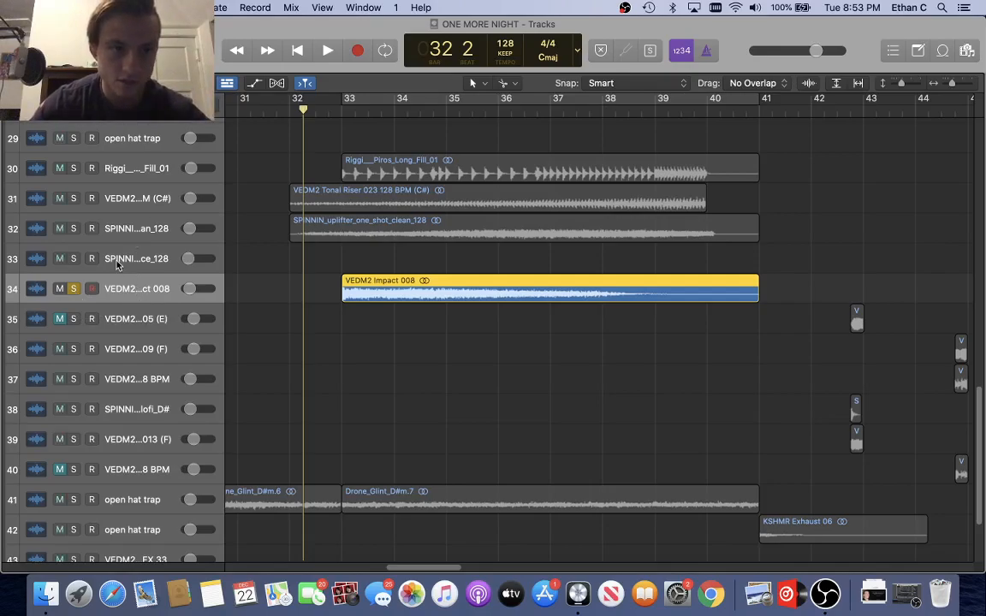
Clear the solo on the VEDM2 Impact 008 track 34 and briefly play all tracks from bar 32
{"action": "scroll", "coordinate": [118, 267], "scroll_direction": "up", "scroll_amount": 5}
{"action": "scroll", "coordinate": [118, 265], "scroll_direction": "down", "scroll_amount": 7}
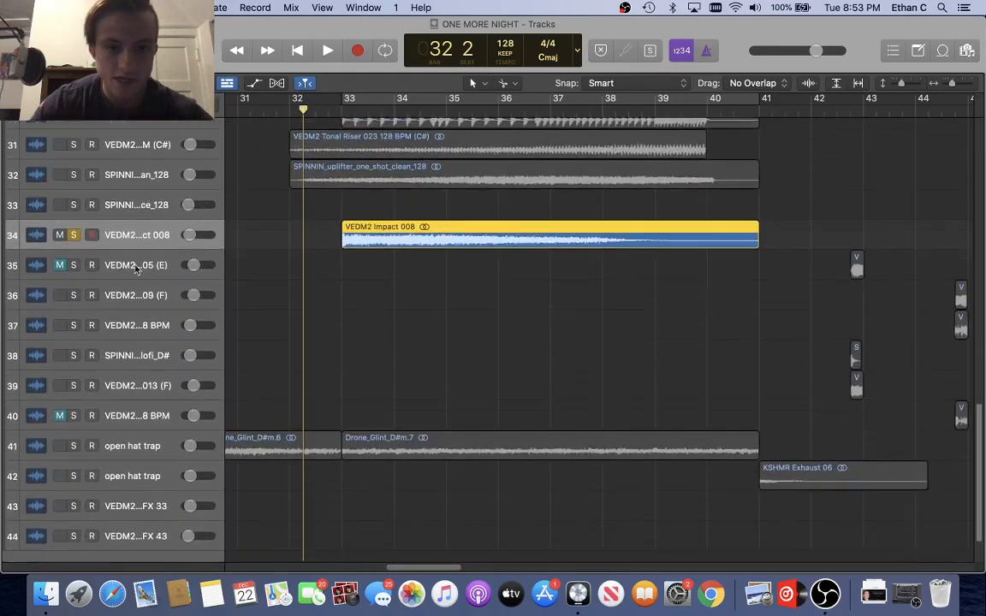
{"action": "scroll", "coordinate": [285, 312], "scroll_direction": "up", "scroll_amount": 3}
{"action": "scroll", "coordinate": [285, 313], "scroll_direction": "up", "scroll_amount": 1}
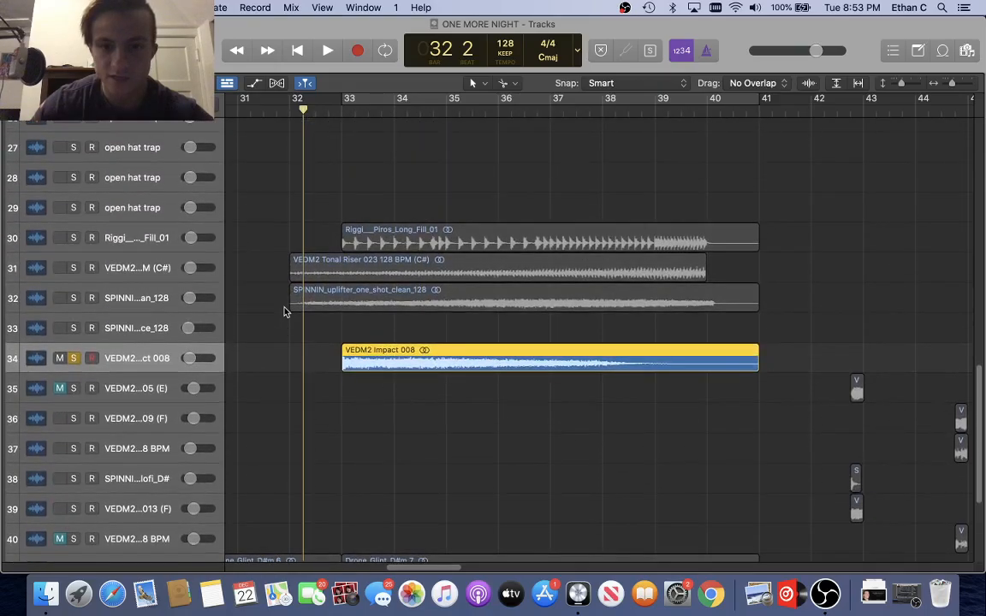
{"action": "key", "text": "super+Right"}
{"action": "key", "text": "super+Right"}
{"action": "scroll", "coordinate": [285, 312], "scroll_direction": "down", "scroll_amount": 3}
{"action": "key", "text": "super+Left"}
{"action": "key", "text": "super+Left"}
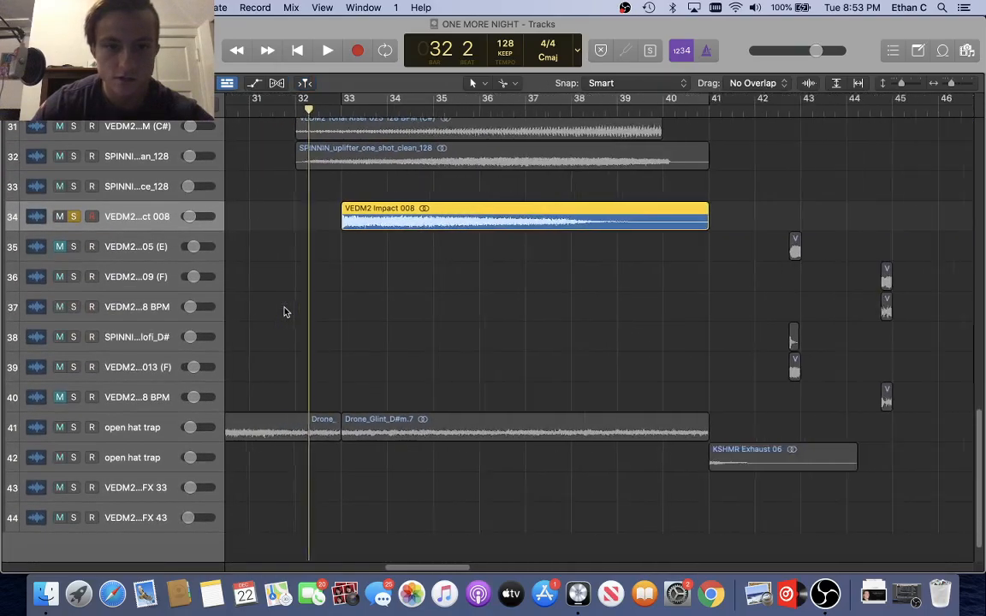
{"action": "scroll", "coordinate": [206, 244], "scroll_direction": "up", "scroll_amount": 1}
{"action": "left_click", "coordinate": [73, 233]}
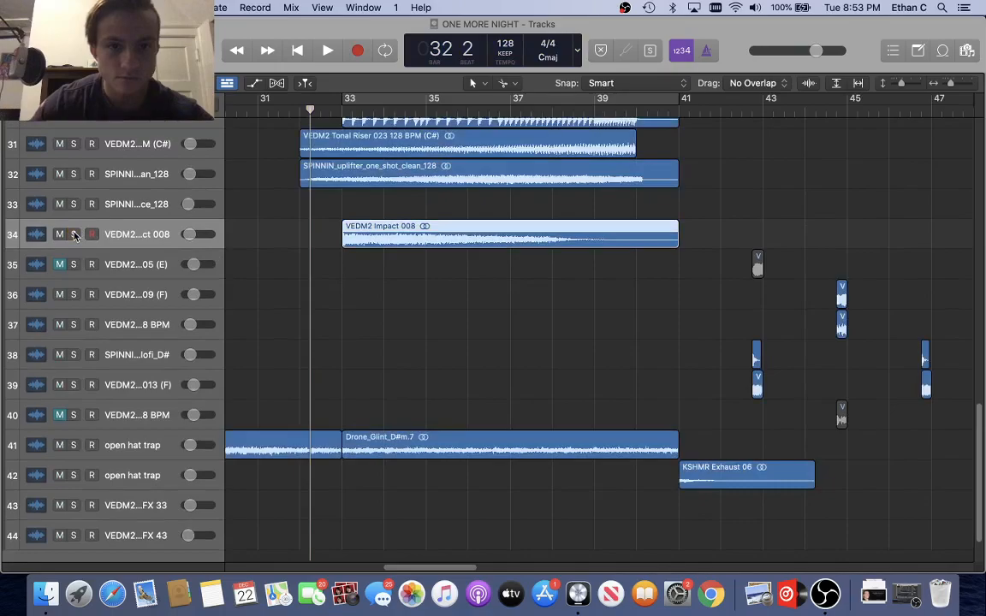
{"action": "key", "text": "space"}
{"action": "key", "text": "space"}
{"action": "scroll", "coordinate": [366, 394], "scroll_direction": "down", "scroll_amount": 2}
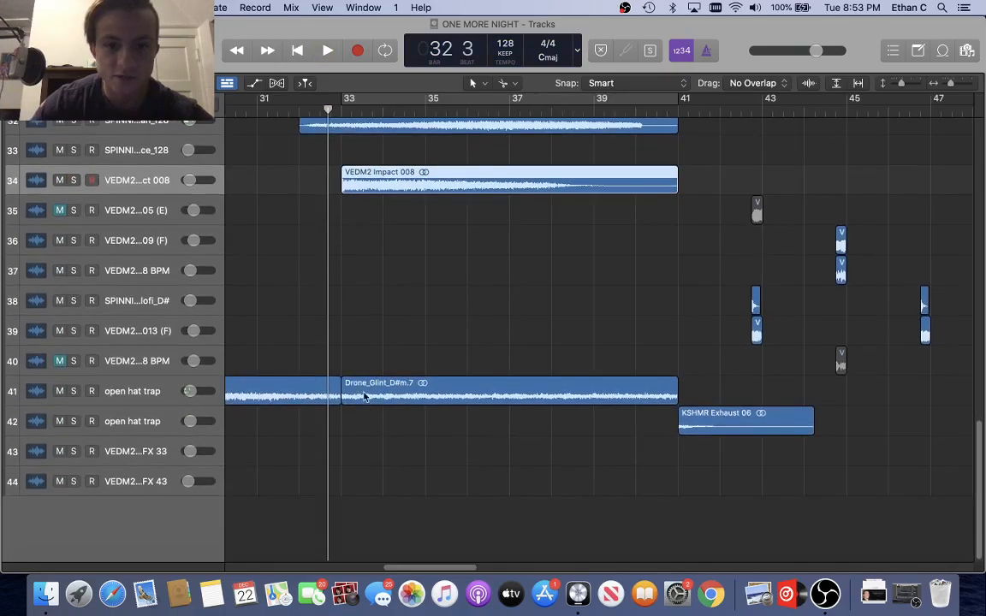
Play the full build-up with all tracks from bar 33 and stop just before the drop at bar 41
{"action": "scroll", "coordinate": [378, 394], "scroll_direction": "up", "scroll_amount": 15}
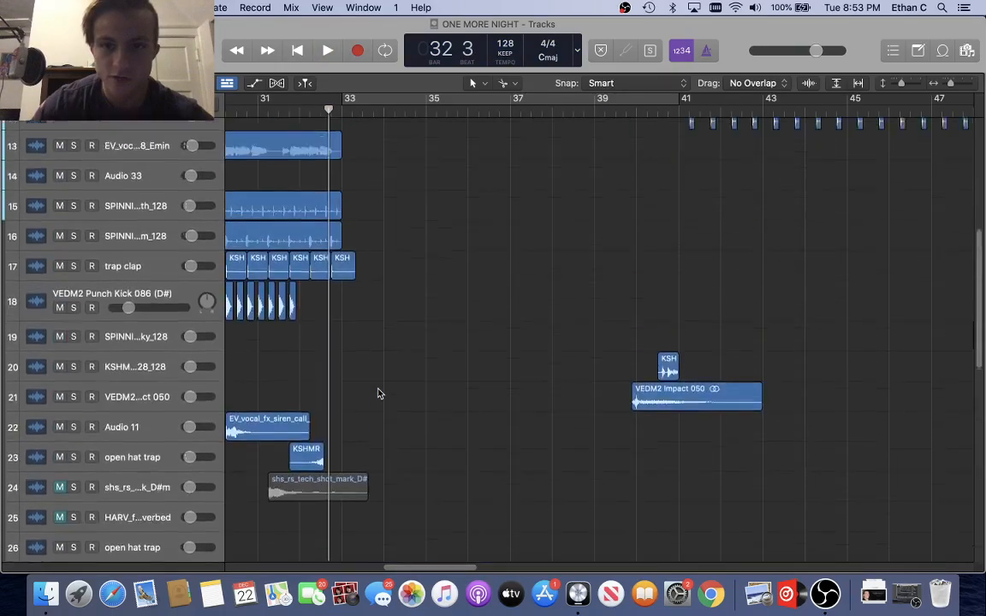
{"action": "scroll", "coordinate": [378, 393], "scroll_direction": "down", "scroll_amount": 15}
{"action": "scroll", "coordinate": [376, 393], "scroll_direction": "up", "scroll_amount": 15}
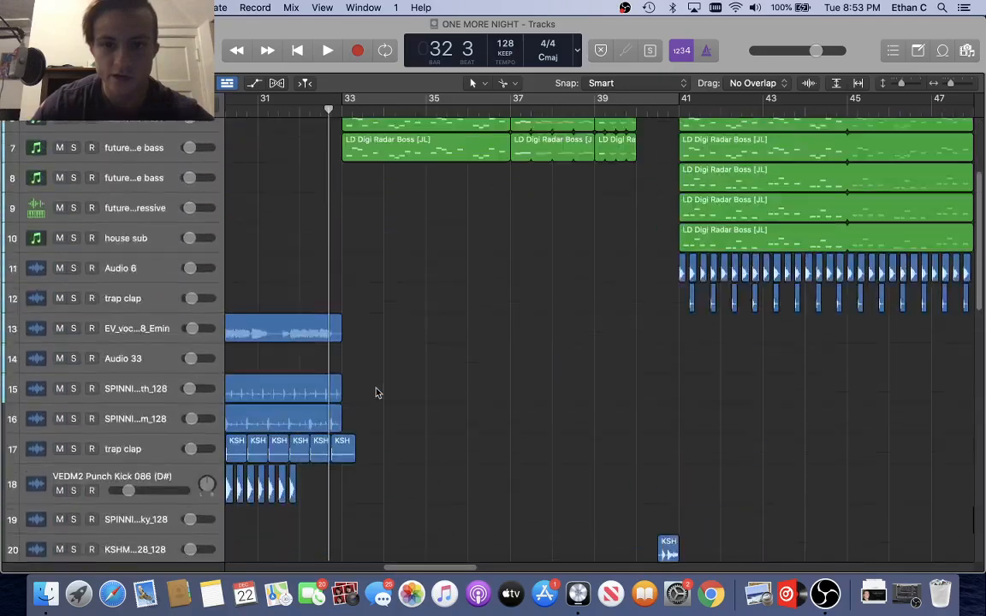
{"action": "left_click", "coordinate": [341, 111]}
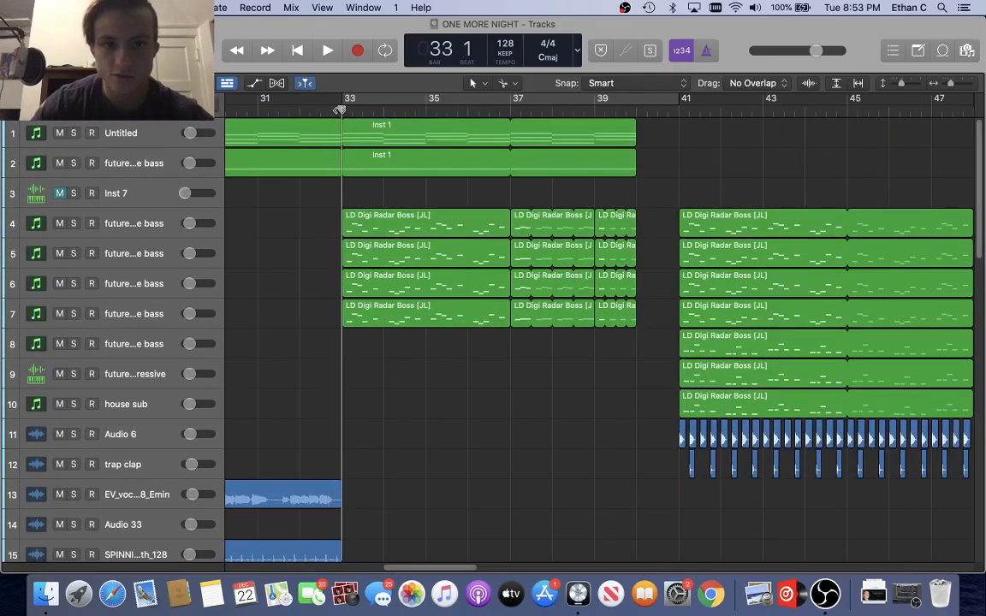
{"action": "key", "text": "space"}
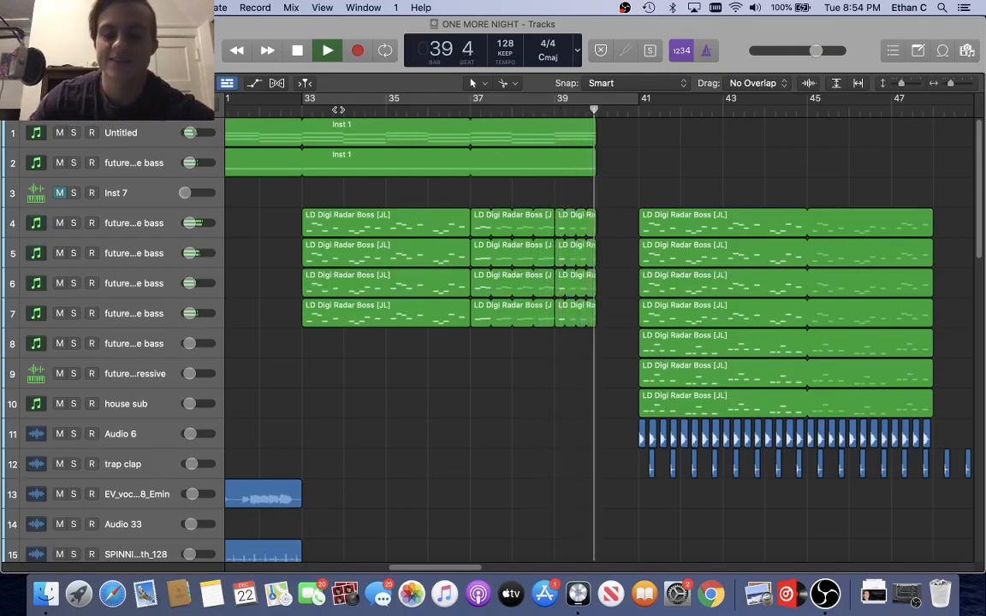
{"action": "scroll", "coordinate": [501, 212], "scroll_direction": "right", "scroll_amount": 3}
{"action": "key", "text": "space"}
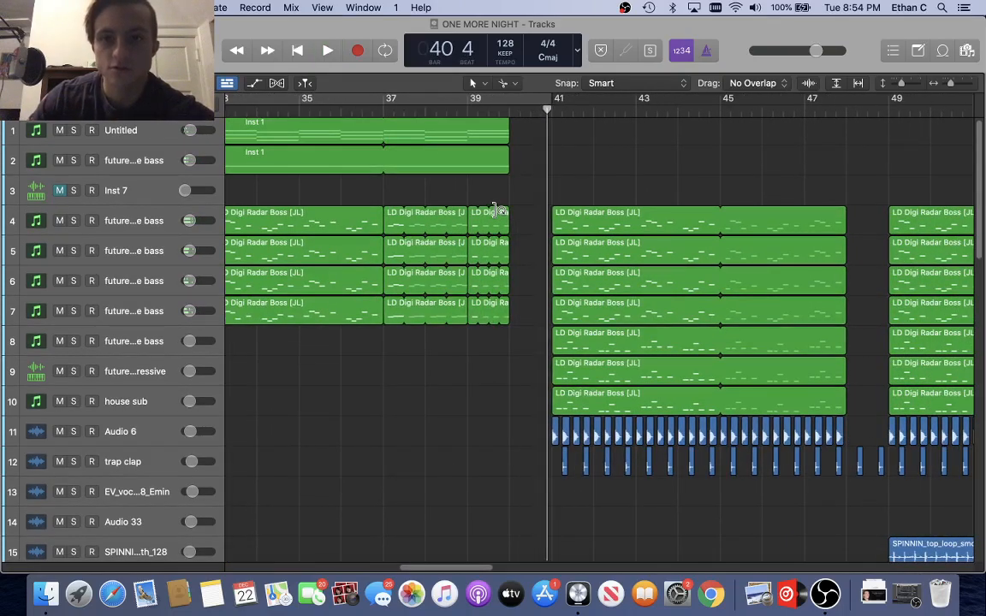
Examine how the LD Digi Radar Boss lead regions on tracks 4 to 7 are divided from bar 33 to 40, marking bar 37
{"action": "scroll", "coordinate": [496, 213], "scroll_direction": "left", "scroll_amount": 4}
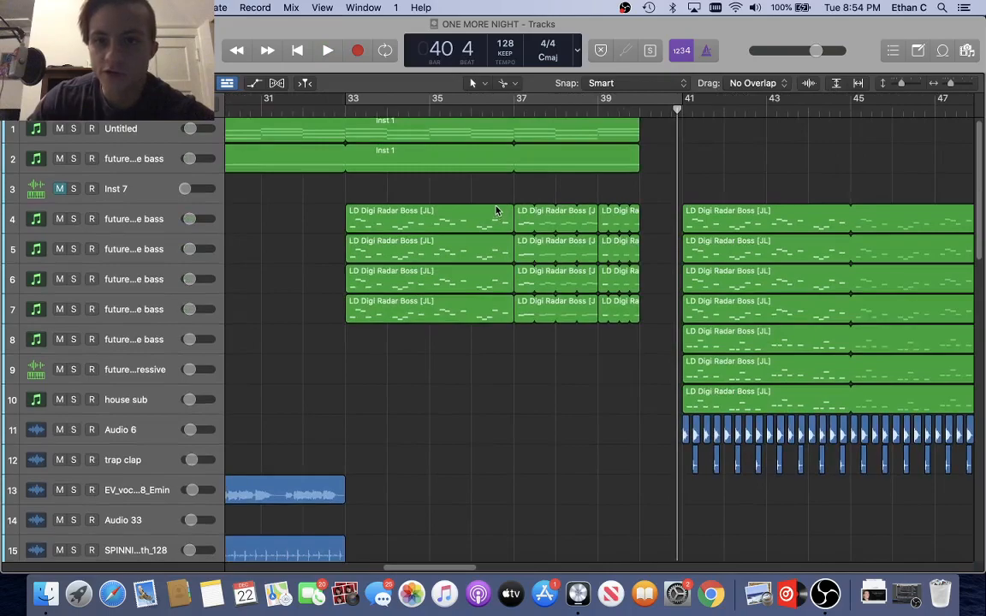
{"action": "key", "text": "super+Right"}
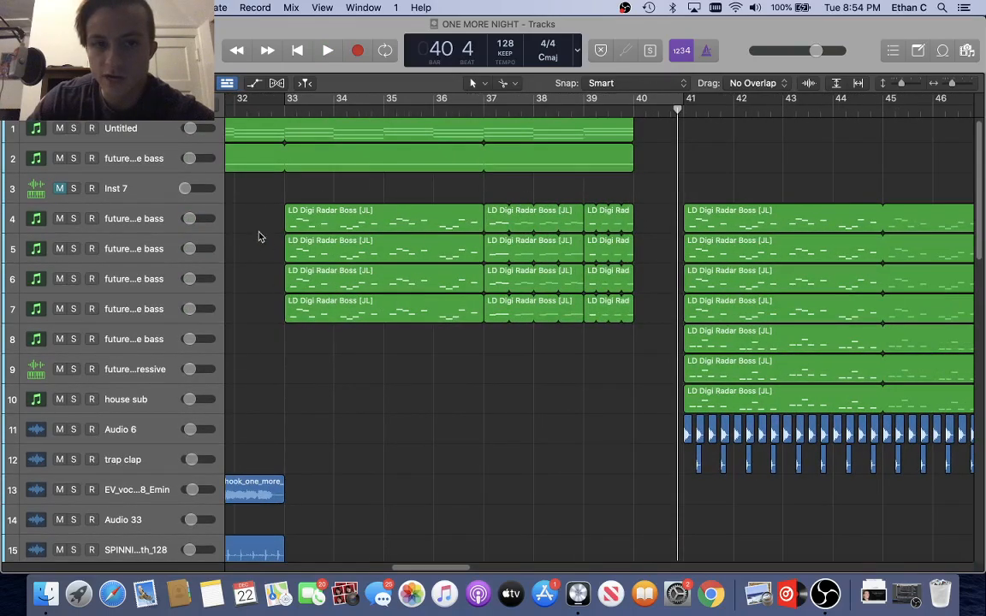
{"action": "left_click_drag", "start_coordinate": [291, 112], "coordinate": [485, 166]}
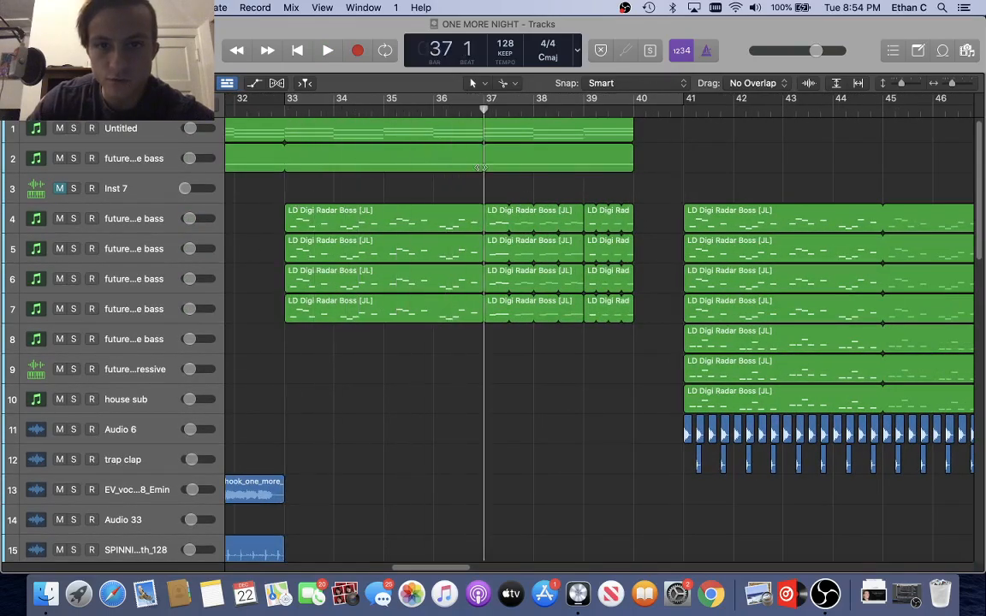
{"action": "scroll", "coordinate": [457, 325], "scroll_direction": "right", "scroll_amount": 5}
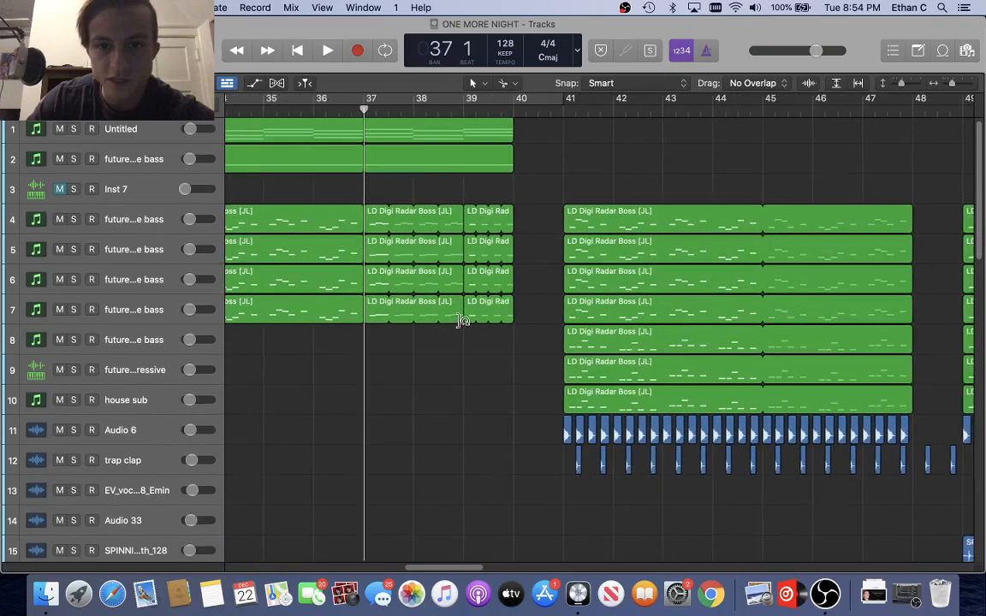
{"action": "key", "text": "super+Right"}
{"action": "key", "text": "super+Right"}
{"action": "scroll", "coordinate": [457, 322], "scroll_direction": "left", "scroll_amount": 8}
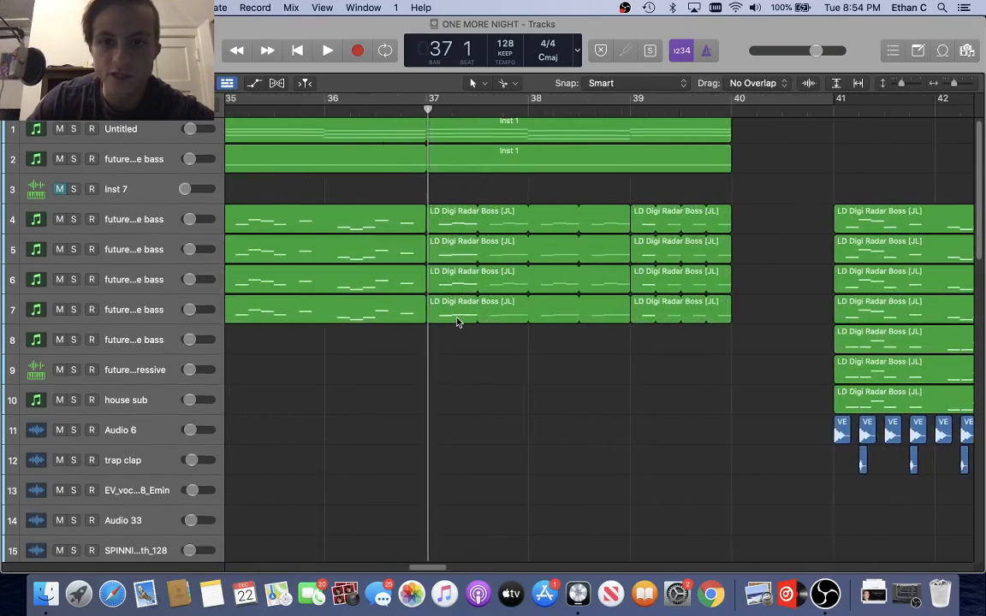
{"action": "scroll", "coordinate": [458, 323], "scroll_direction": "right", "scroll_amount": 4}
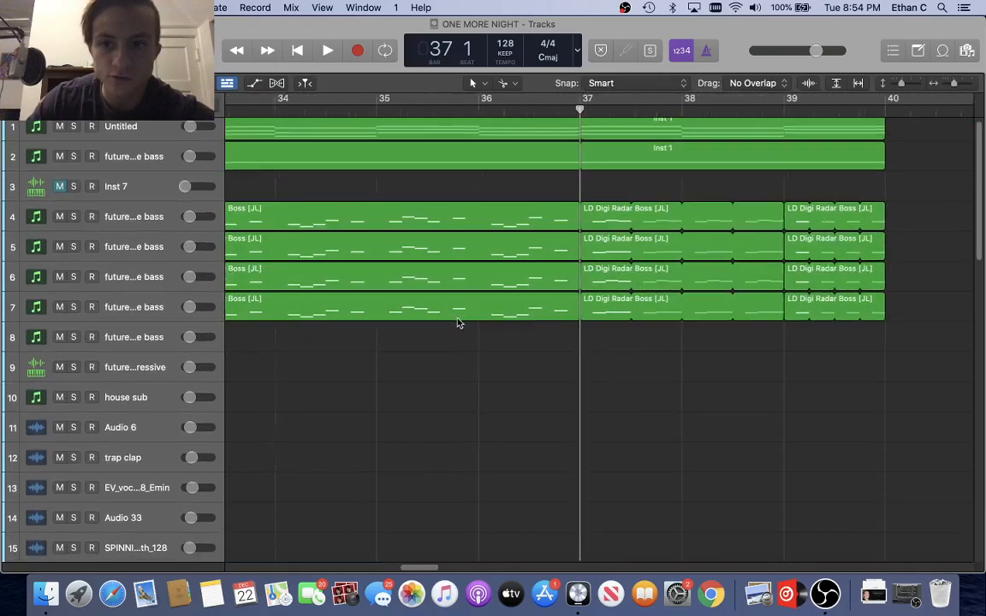
{"action": "scroll", "coordinate": [853, 225], "scroll_direction": "left", "scroll_amount": 3}
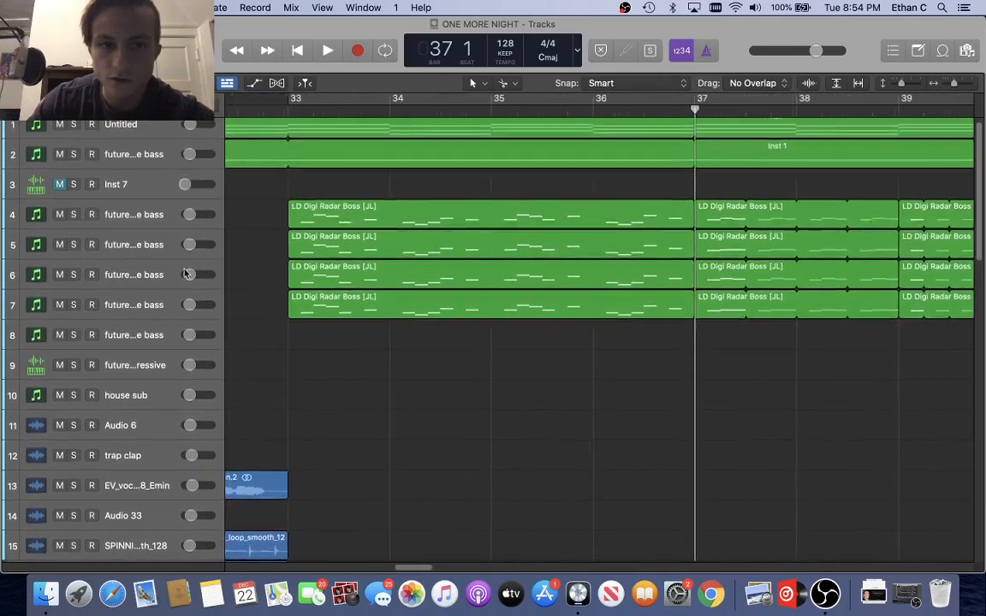
Solo future bass track 4 and play its lead from bar 33, stopping in bar 38
{"action": "left_click", "coordinate": [74, 215]}
{"action": "key", "text": "space"}
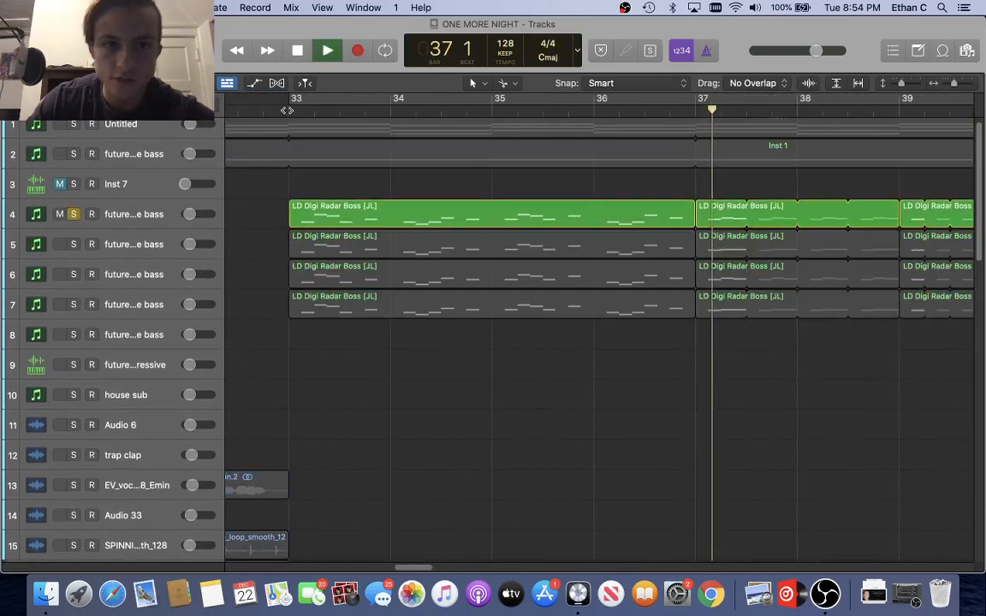
{"action": "left_click", "coordinate": [288, 110]}
{"action": "scroll", "coordinate": [382, 246], "scroll_direction": "right", "scroll_amount": 2}
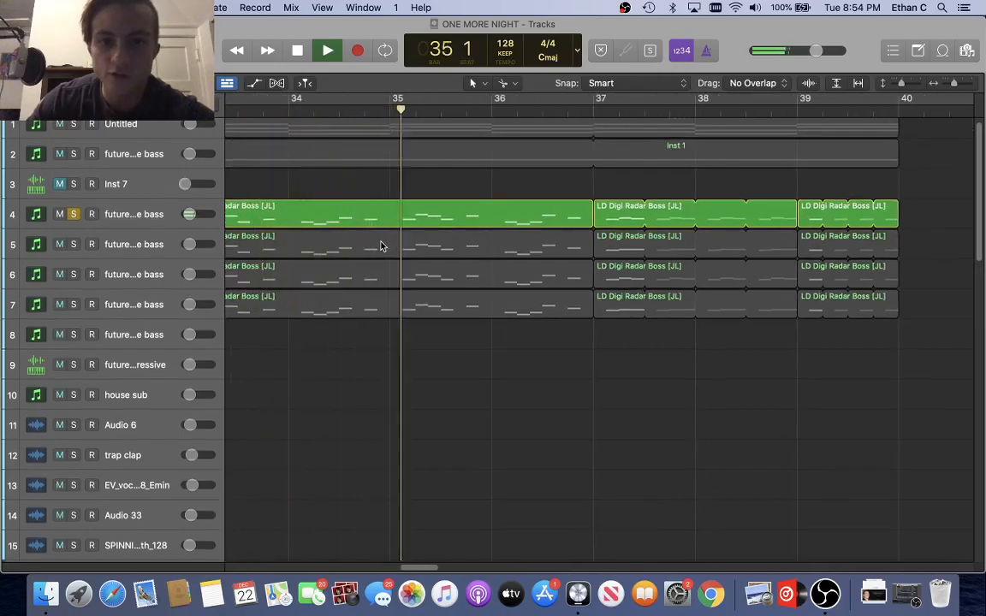
{"action": "scroll", "coordinate": [382, 246], "scroll_direction": "right", "scroll_amount": 4}
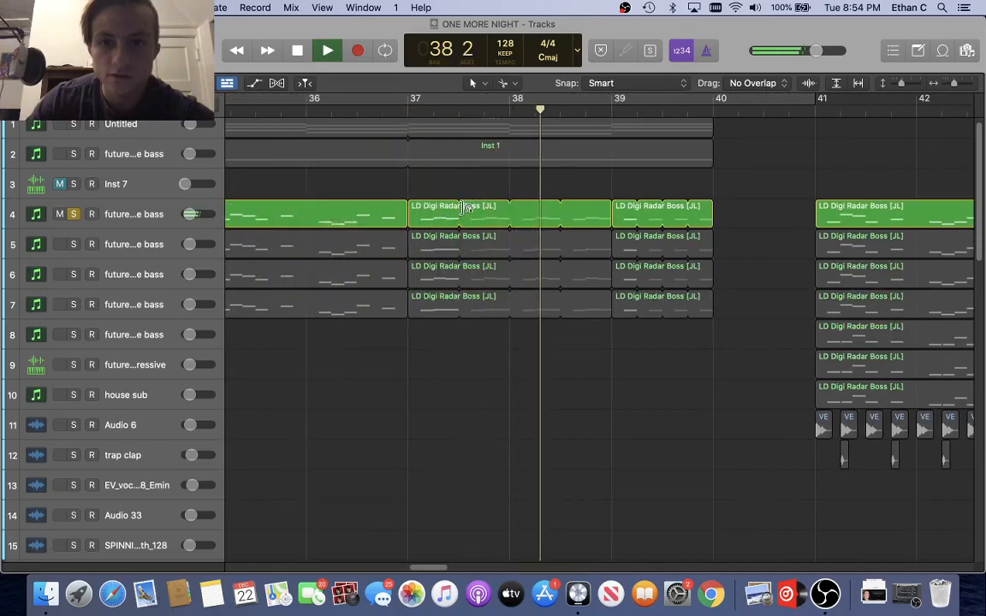
{"action": "key", "text": "space"}
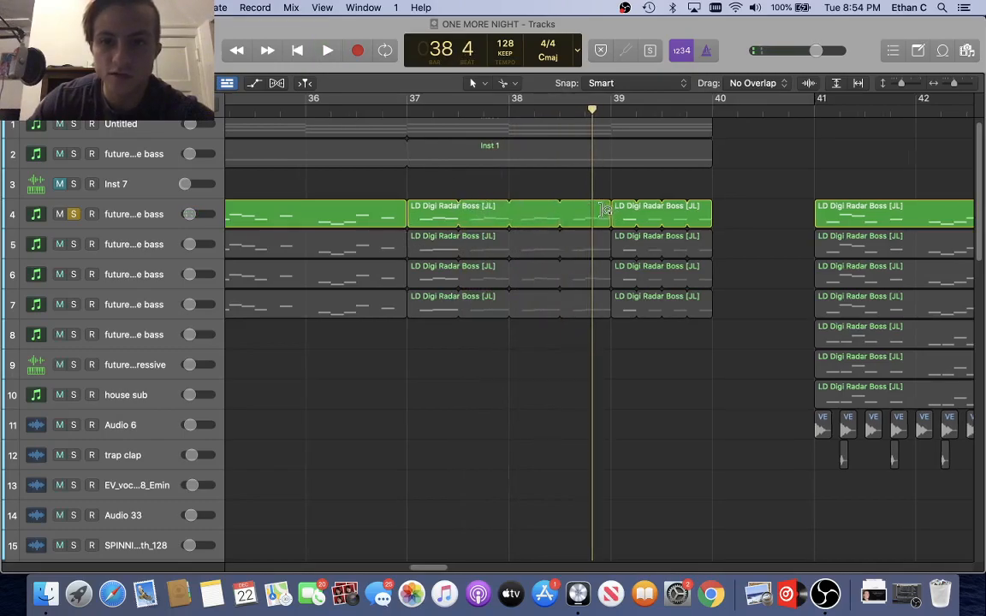
Set the cycle range to bar 39 and play the short lead slices of track 4 within it
{"action": "scroll", "coordinate": [557, 225], "scroll_direction": "right", "scroll_amount": 3}
{"action": "left_click_drag", "start_coordinate": [250, 94], "coordinate": [577, 107]}
{"action": "left_click_drag", "start_coordinate": [276, 100], "coordinate": [476, 140]}
{"action": "left_click", "coordinate": [502, 112]}
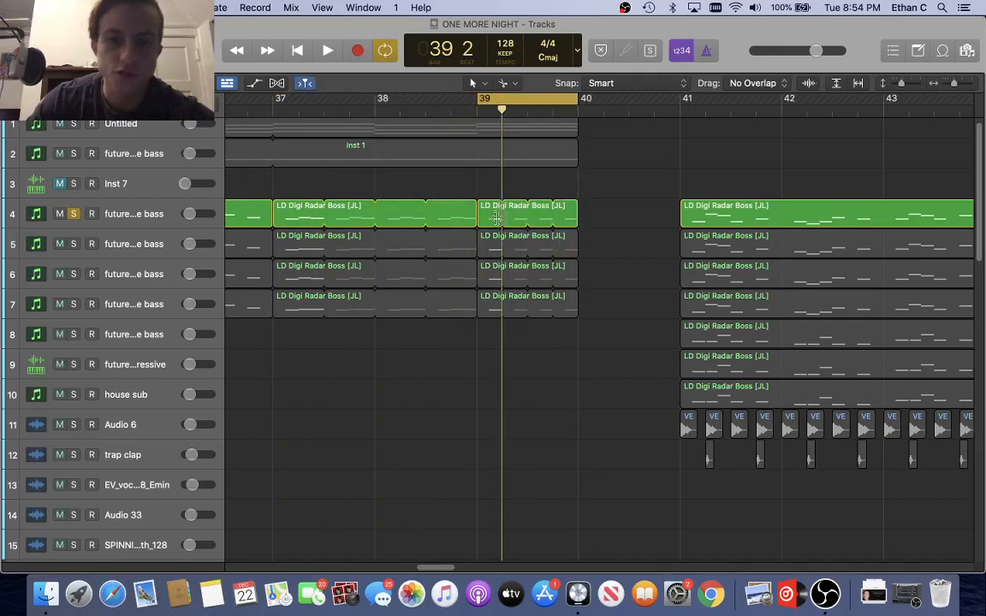
{"action": "key", "text": "space"}
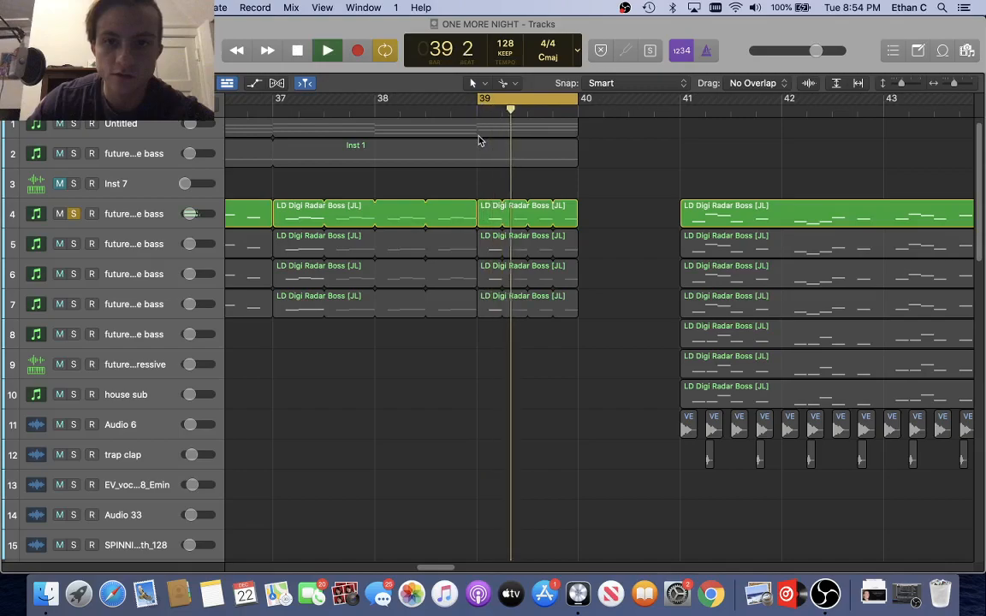
{"action": "key", "text": "space"}
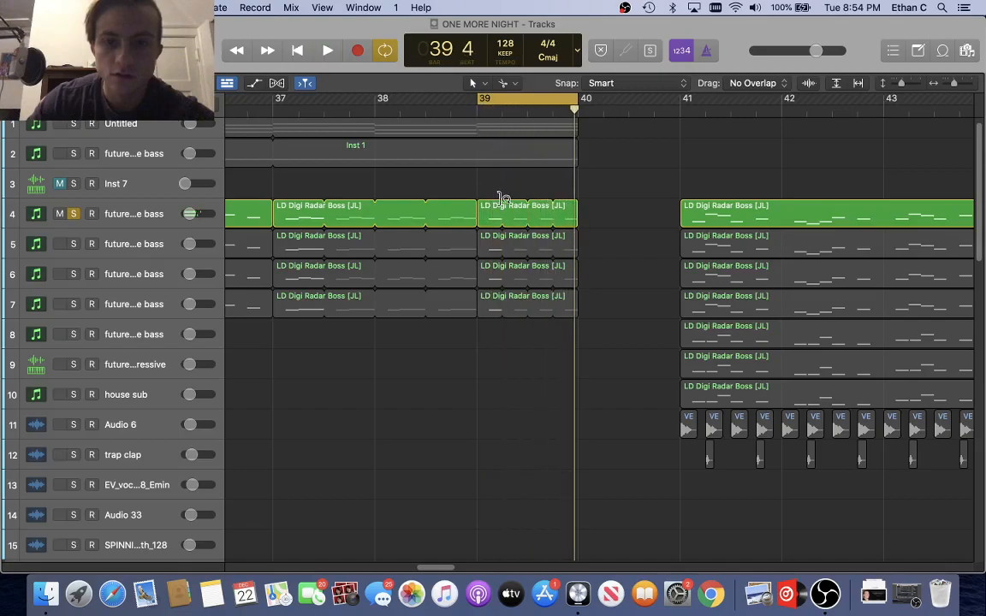
Examine how the LD Digi Radar Boss regions lead from bar 33 through the gap at bar 40 into the drop at bar 41
{"action": "key", "text": "super+Left"}
{"action": "key", "text": "super+Left"}
{"action": "scroll", "coordinate": [502, 202], "scroll_direction": "left", "scroll_amount": 7}
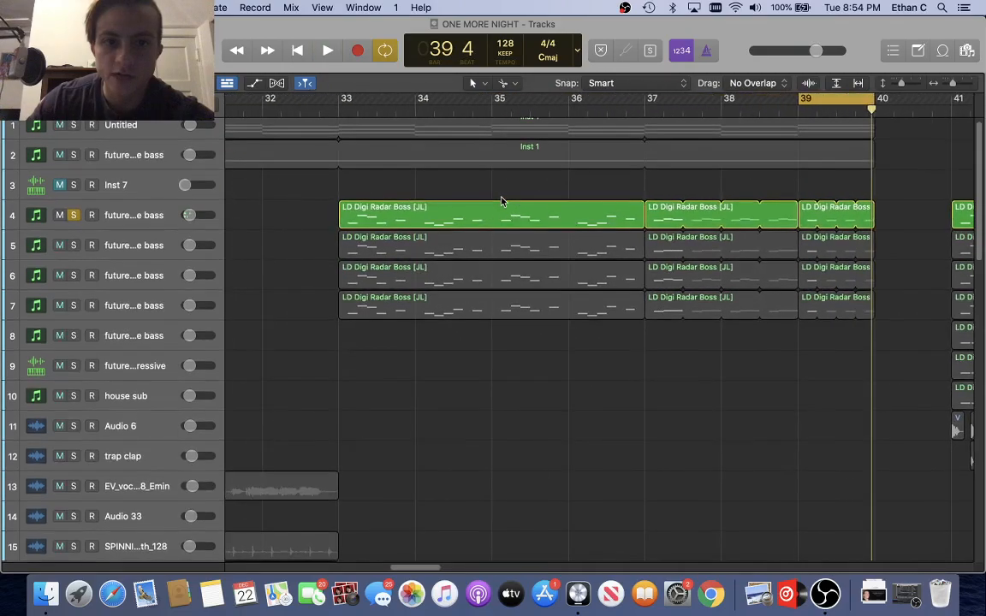
{"action": "scroll", "coordinate": [502, 201], "scroll_direction": "right", "scroll_amount": 1}
{"action": "scroll", "coordinate": [502, 201], "scroll_direction": "right", "scroll_amount": 1}
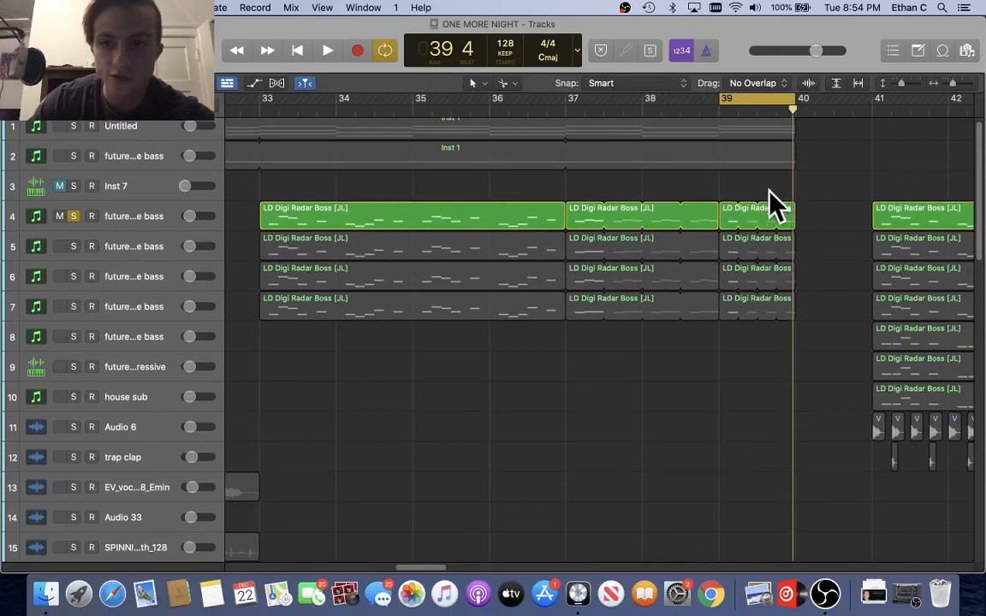
{"action": "scroll", "coordinate": [753, 218], "scroll_direction": "right", "scroll_amount": 7}
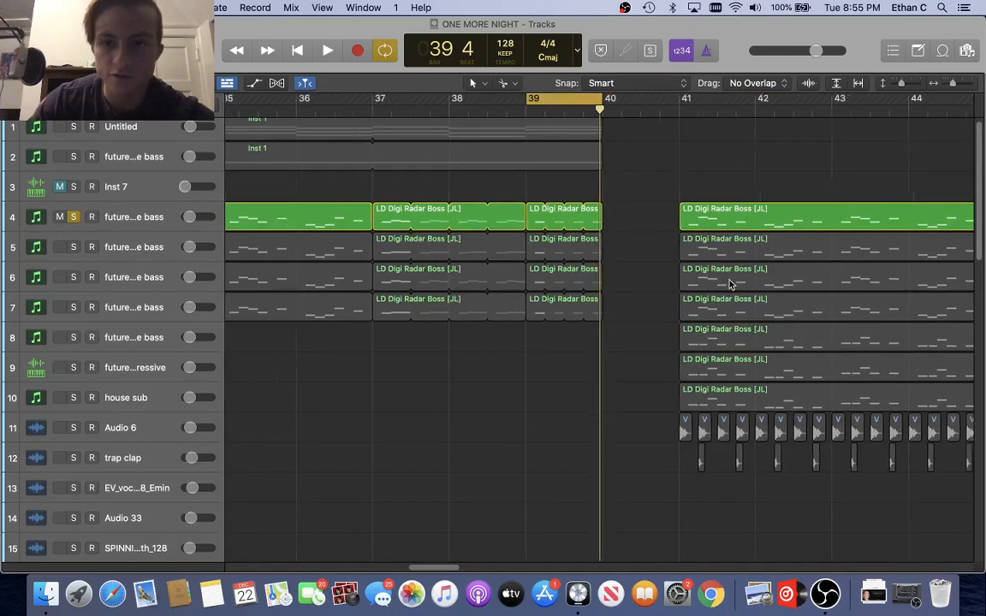
{"action": "scroll", "coordinate": [697, 286], "scroll_direction": "right", "scroll_amount": 4}
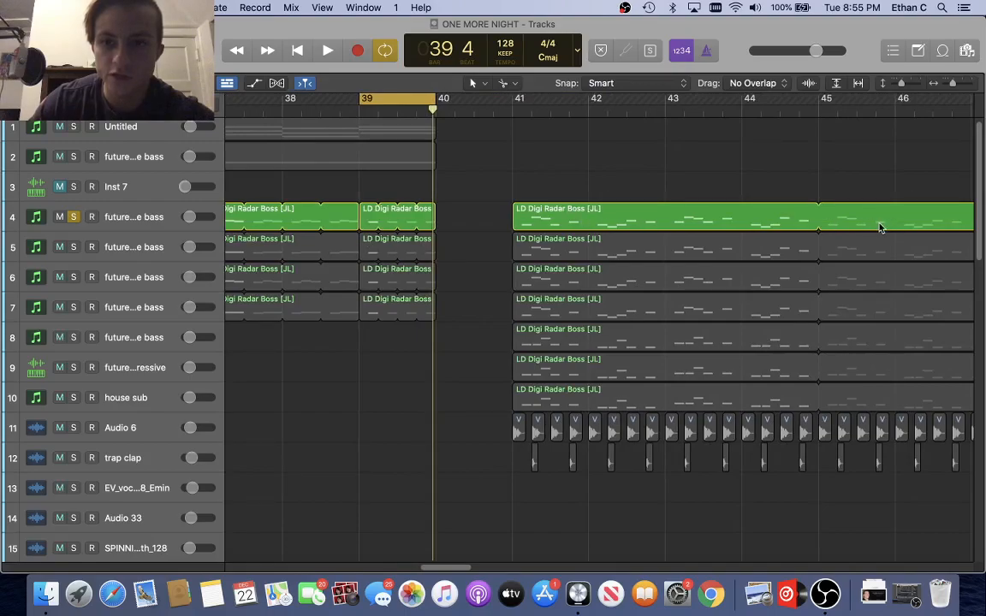
{"action": "scroll", "coordinate": [736, 214], "scroll_direction": "left", "scroll_amount": 4}
{"action": "scroll", "coordinate": [606, 226], "scroll_direction": "right", "scroll_amount": 4}
{"action": "scroll", "coordinate": [605, 227], "scroll_direction": "down", "scroll_amount": 15}
{"action": "scroll", "coordinate": [604, 227], "scroll_direction": "up", "scroll_amount": 15}
{"action": "scroll", "coordinate": [606, 227], "scroll_direction": "down", "scroll_amount": 15}
{"action": "scroll", "coordinate": [607, 227], "scroll_direction": "up", "scroll_amount": 15}
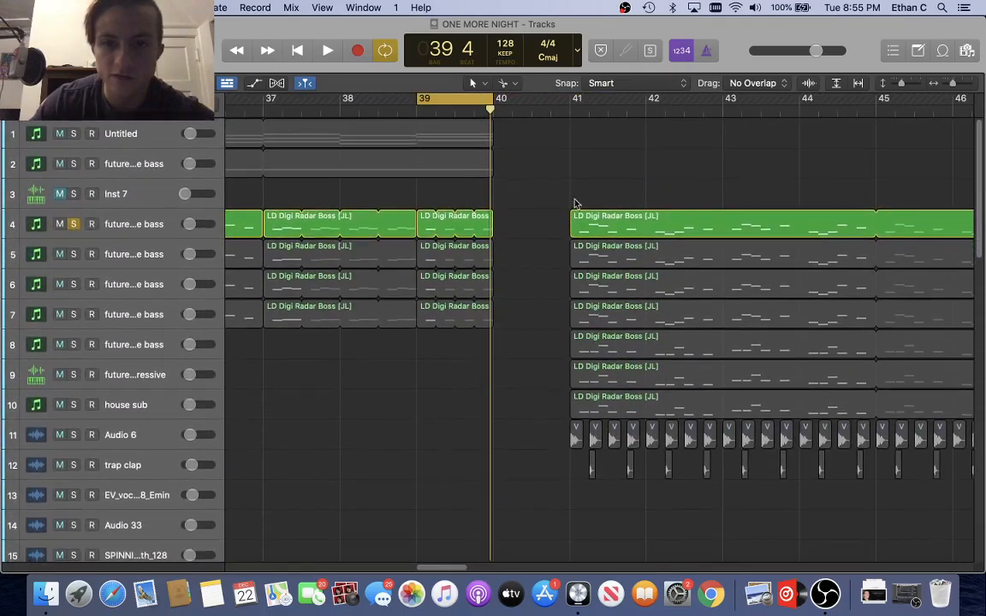
Clear the solo on track 4 and move the cycle range to bar 40
{"action": "key", "text": "super+a"}
{"action": "left_click_drag", "start_coordinate": [445, 103], "coordinate": [521, 103]}
{"action": "scroll", "coordinate": [572, 180], "scroll_direction": "right", "scroll_amount": 5}
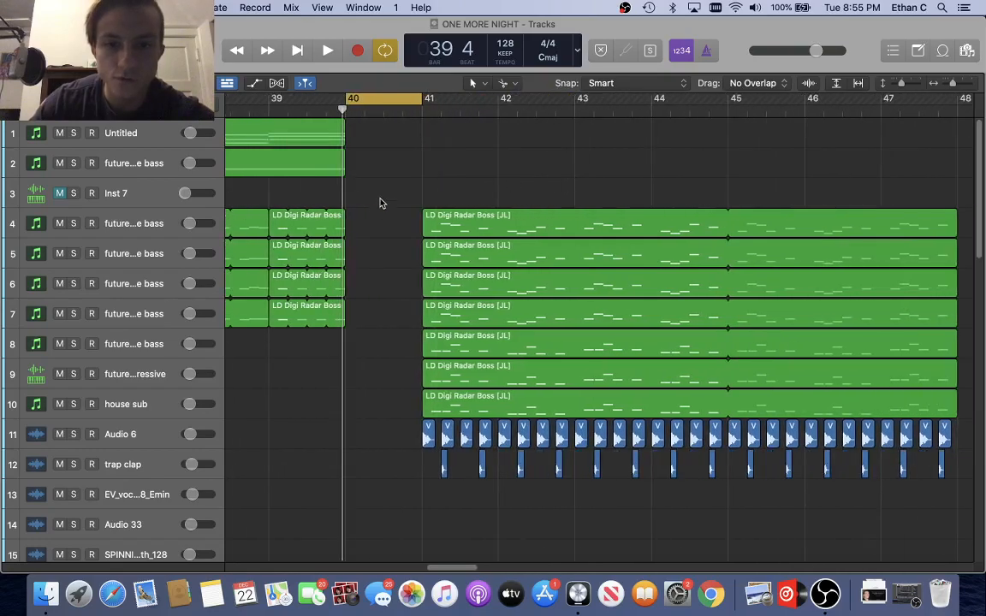
Select the VEDM2 Impact 050 region and the KSHMR track 20 in turn, playing the bar 40 cycle with all tracks
{"action": "scroll", "coordinate": [382, 203], "scroll_direction": "down", "scroll_amount": 15}
{"action": "scroll", "coordinate": [382, 203], "scroll_direction": "up", "scroll_amount": 6}
{"action": "scroll", "coordinate": [382, 203], "scroll_direction": "up", "scroll_amount": 3}
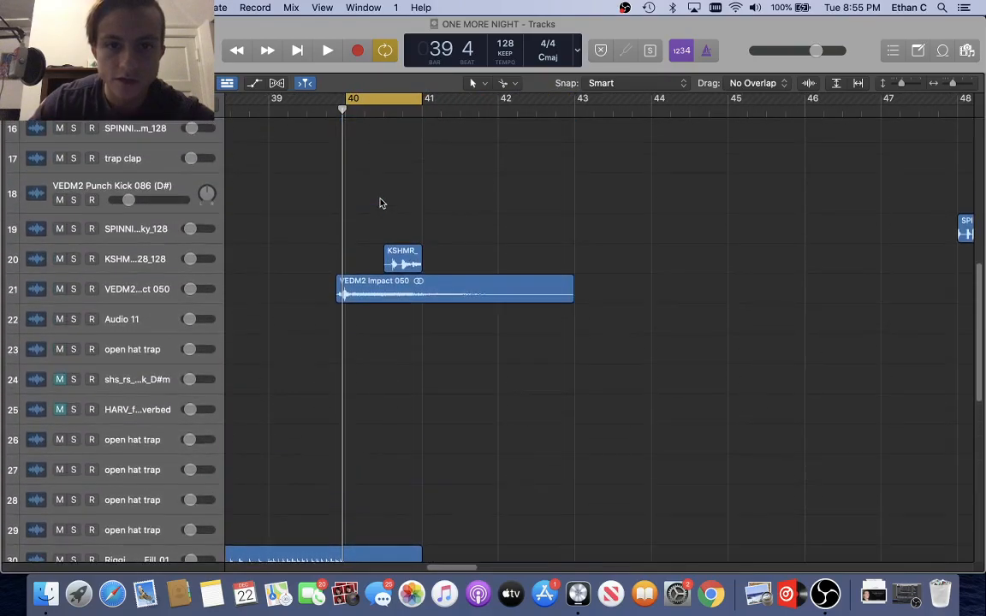
{"action": "left_click", "coordinate": [360, 287]}
{"action": "key", "text": "space"}
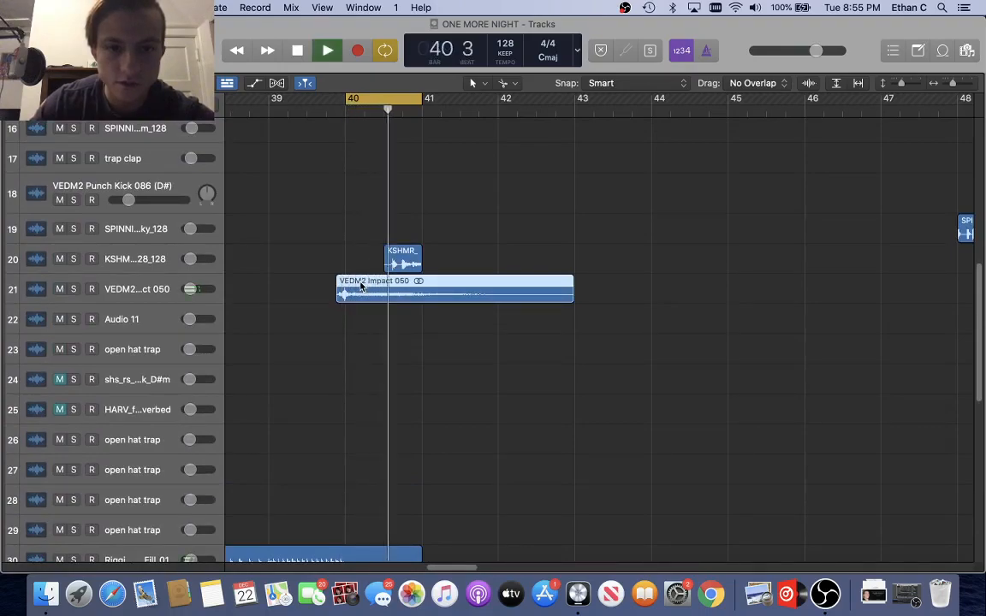
{"action": "key", "text": "space"}
{"action": "left_click", "coordinate": [158, 255]}
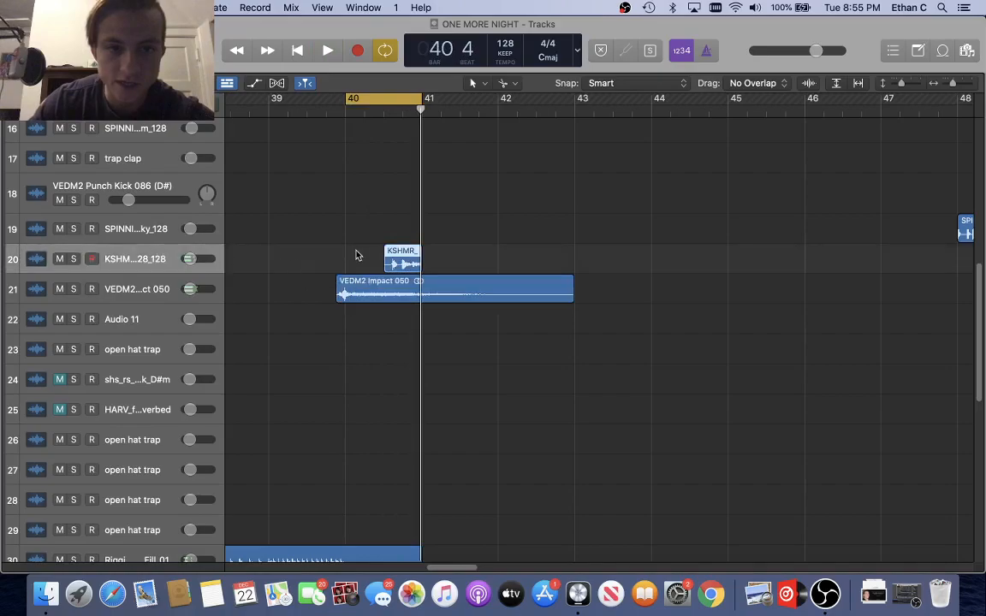
{"action": "key", "text": "space"}
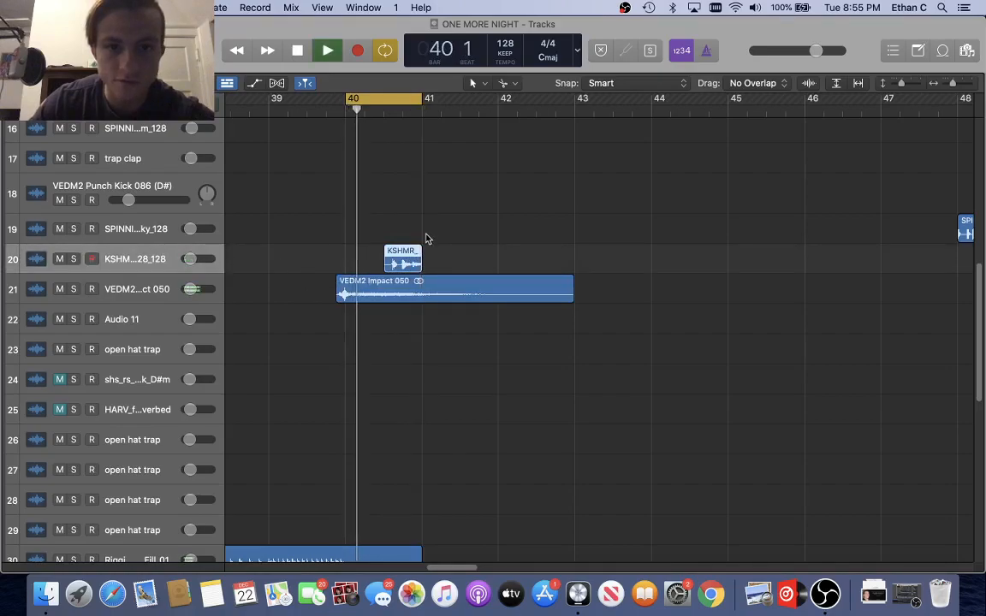
{"action": "key", "text": "space"}
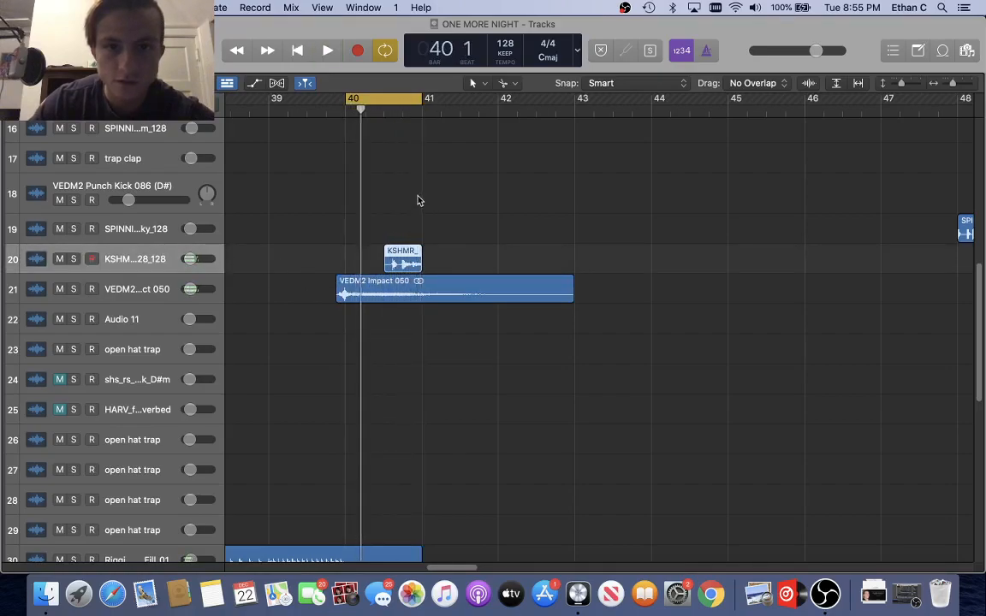
Extend the cycle range to cover bars 40 and 41 and play the transition into the drop
{"action": "left_click_drag", "start_coordinate": [427, 99], "coordinate": [495, 148]}
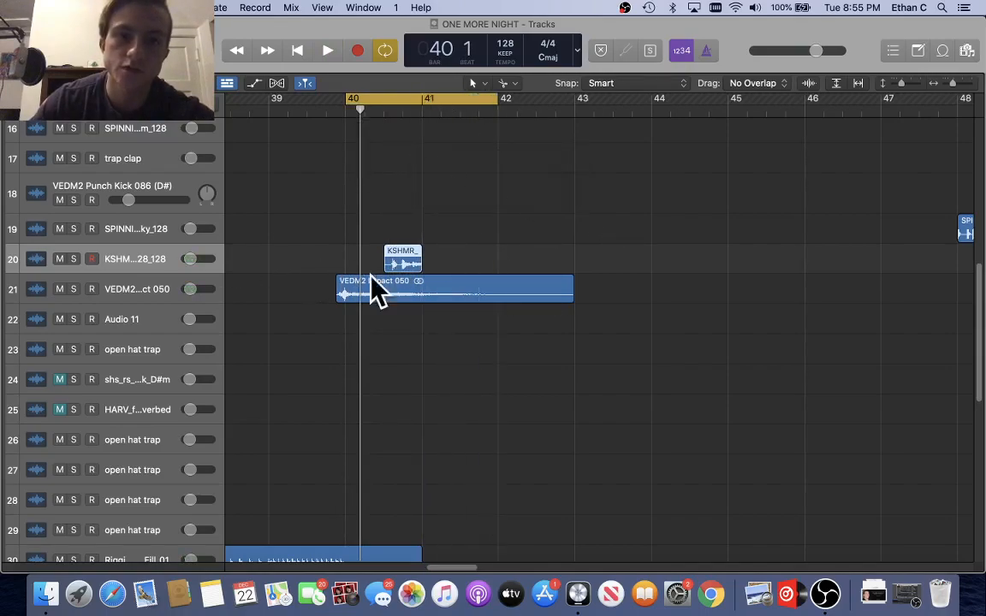
{"action": "key", "text": "space"}
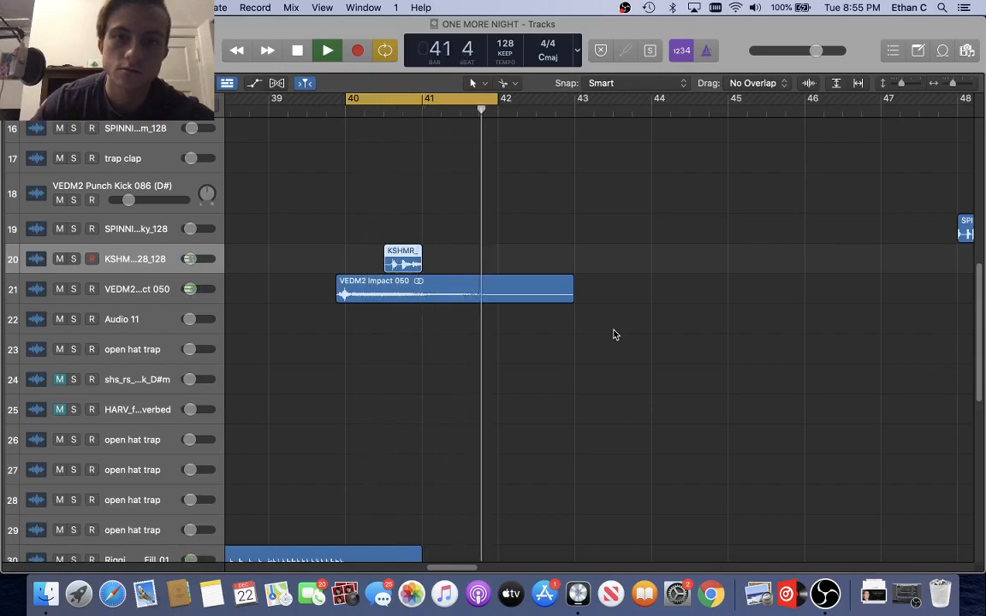
{"action": "key", "text": "space"}
Set the cycle range over the two drop sections, from bar 41 to bar 56
{"action": "scroll", "coordinate": [613, 335], "scroll_direction": "up", "scroll_amount": 10}
{"action": "scroll", "coordinate": [608, 329], "scroll_direction": "down", "scroll_amount": 4}
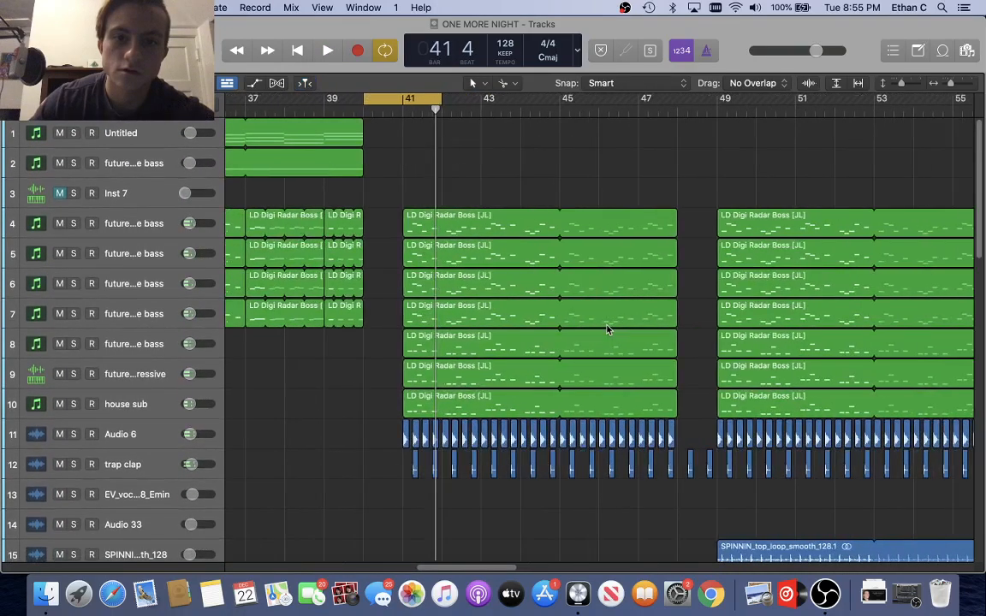
{"action": "scroll", "coordinate": [607, 329], "scroll_direction": "right", "scroll_amount": 2}
{"action": "scroll", "coordinate": [534, 308], "scroll_direction": "right", "scroll_amount": 1}
{"action": "left_click_drag", "start_coordinate": [335, 100], "coordinate": [614, 216]}
{"action": "scroll", "coordinate": [603, 145], "scroll_direction": "right", "scroll_amount": 3}
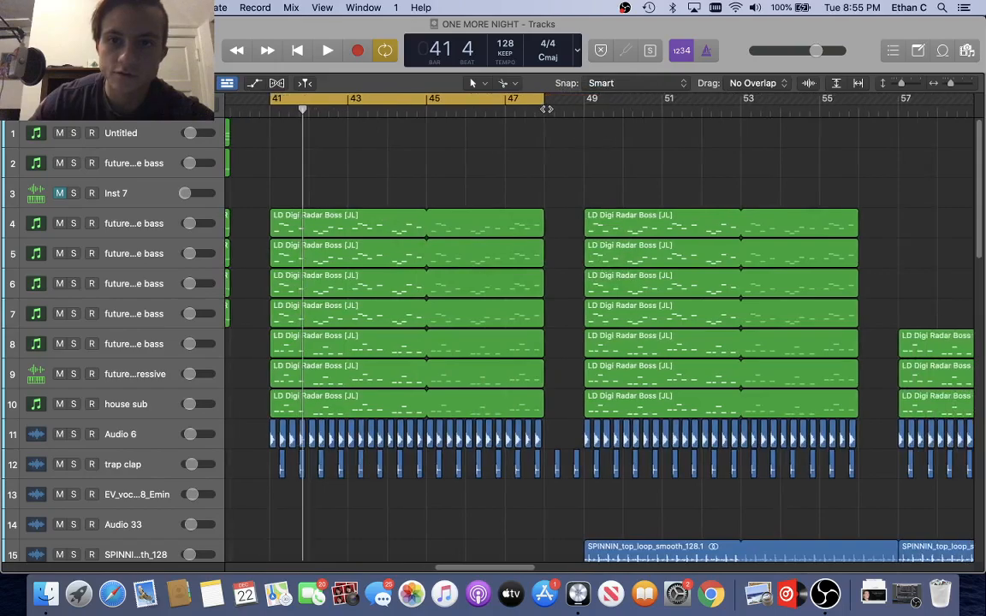
{"action": "left_click_drag", "start_coordinate": [544, 96], "coordinate": [875, 135]}
{"action": "left_click_drag", "start_coordinate": [881, 97], "coordinate": [859, 99]}
Solo the seven LD Digi Radar Boss tracks of the drop, from future bass track 4 to house sub track 10
{"action": "scroll", "coordinate": [391, 233], "scroll_direction": "up", "scroll_amount": 3}
{"action": "scroll", "coordinate": [392, 233], "scroll_direction": "down", "scroll_amount": 3}
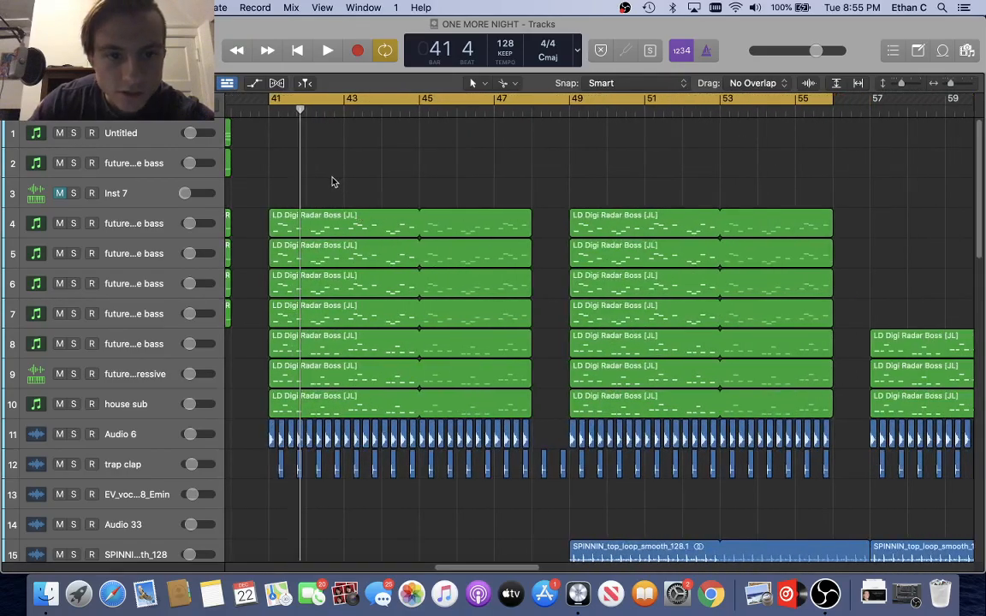
{"action": "scroll", "coordinate": [333, 182], "scroll_direction": "down", "scroll_amount": 15}
{"action": "scroll", "coordinate": [333, 182], "scroll_direction": "up", "scroll_amount": 15}
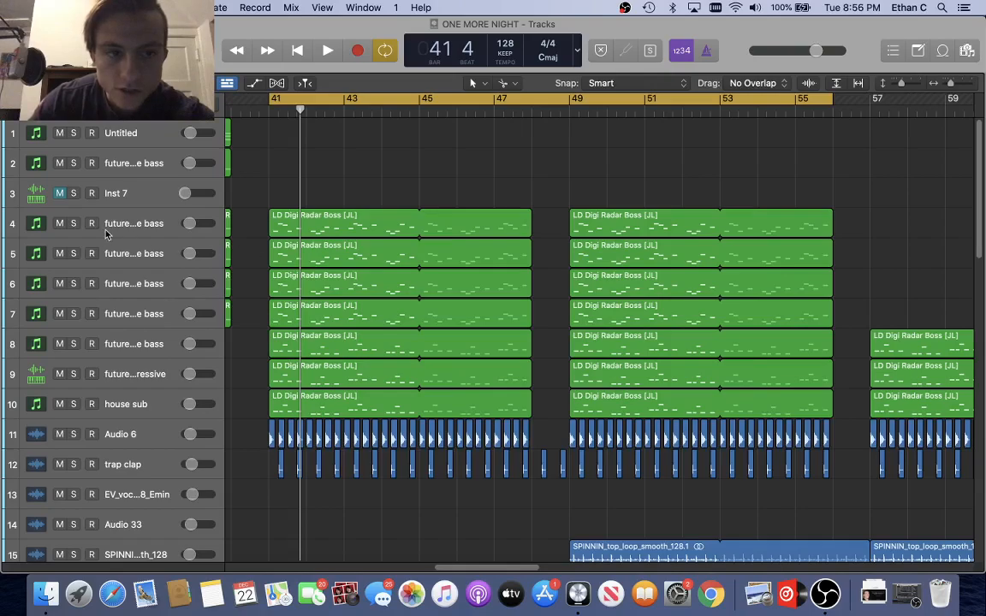
{"action": "left_click", "coordinate": [73, 223]}
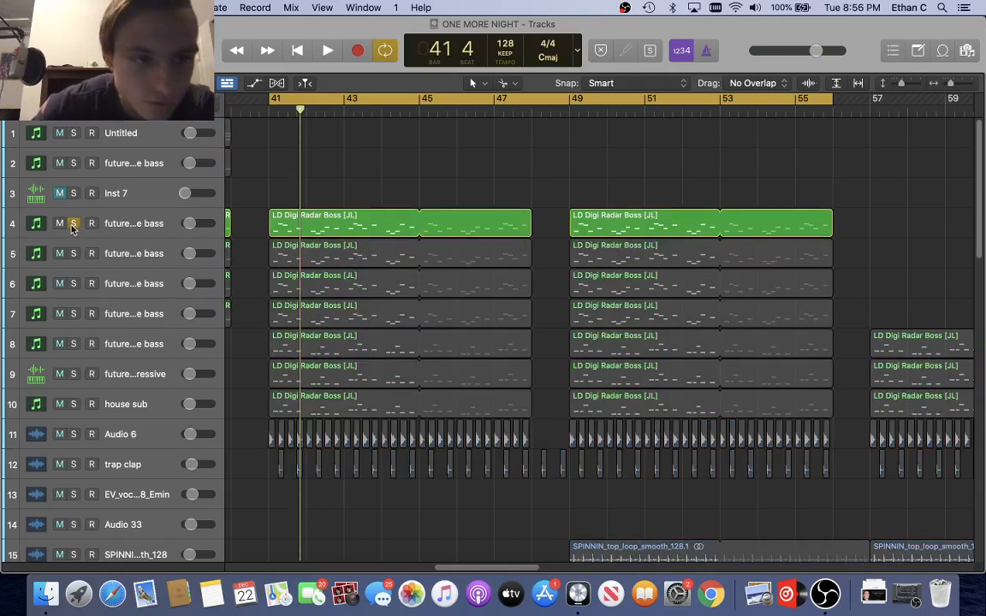
{"action": "left_click", "coordinate": [73, 253]}
{"action": "left_click", "coordinate": [73, 283]}
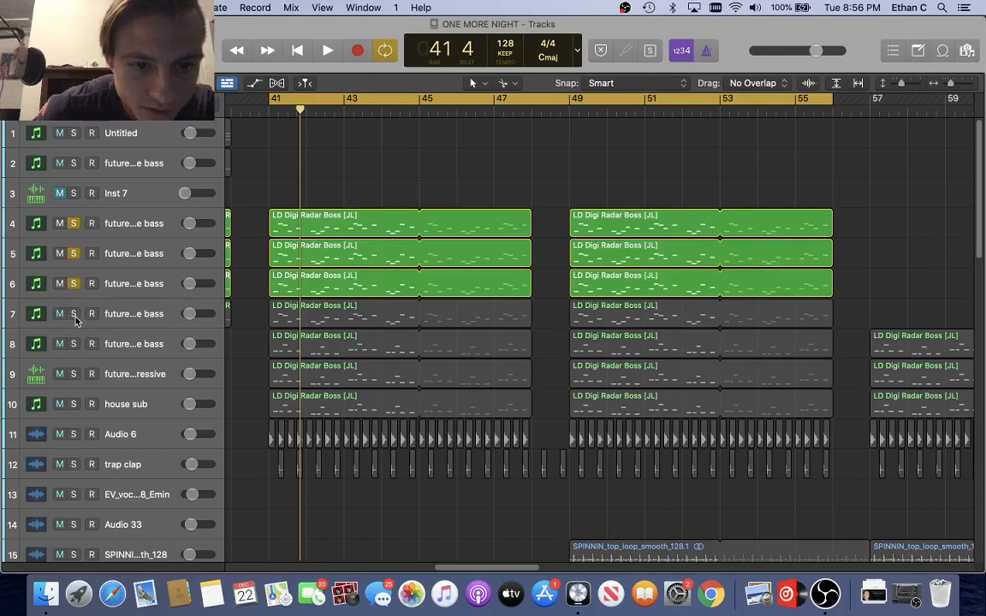
{"action": "left_click", "coordinate": [74, 313]}
{"action": "left_click", "coordinate": [74, 343]}
{"action": "left_click", "coordinate": [74, 373]}
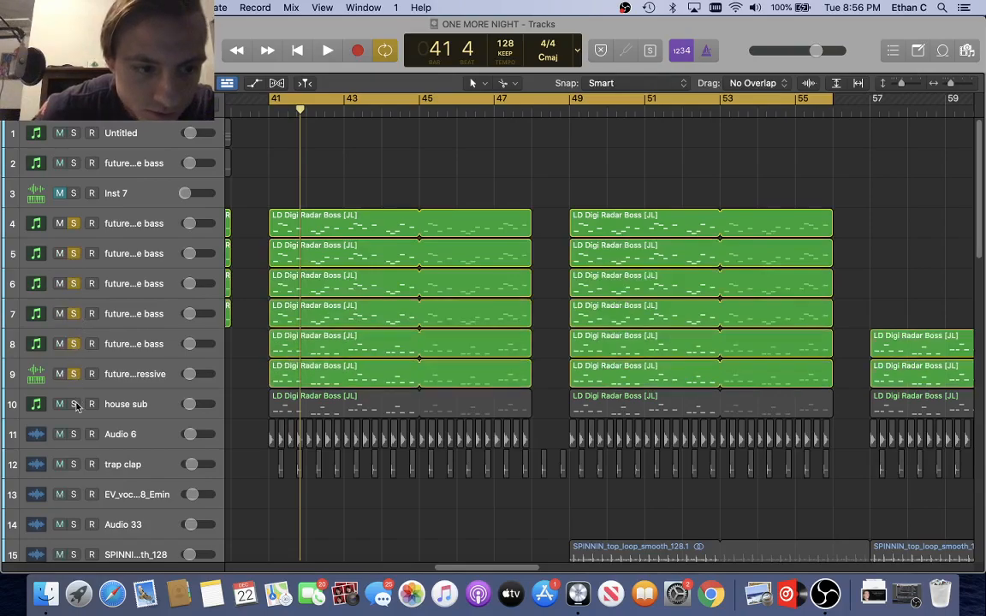
{"action": "left_click", "coordinate": [73, 403]}
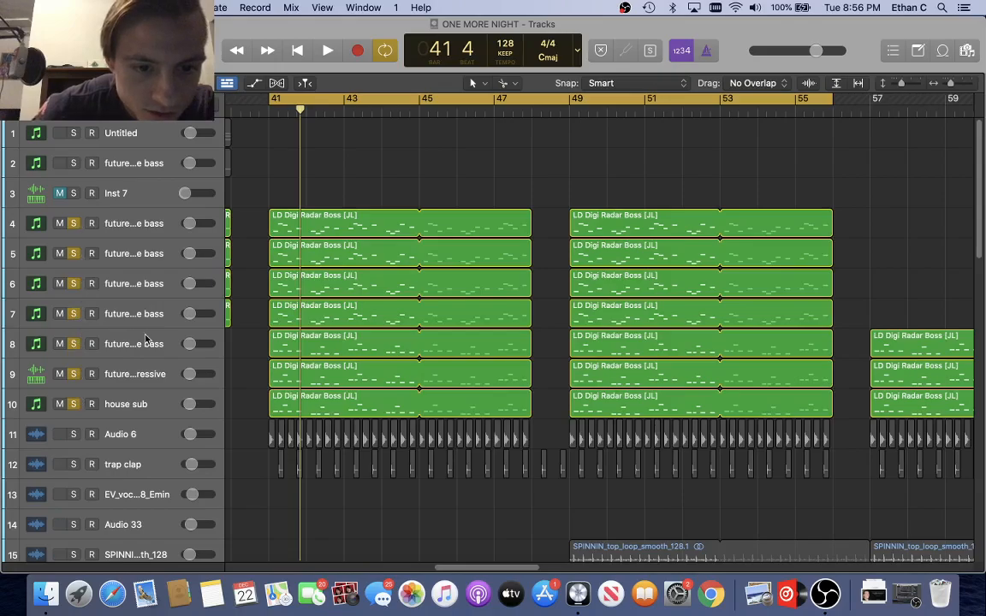
Clear the solo on tracks 10 to 5, leaving only future bass track 4 soloed
{"action": "scroll", "coordinate": [410, 369], "scroll_direction": "down", "scroll_amount": 10}
{"action": "scroll", "coordinate": [410, 369], "scroll_direction": "up", "scroll_amount": 10}
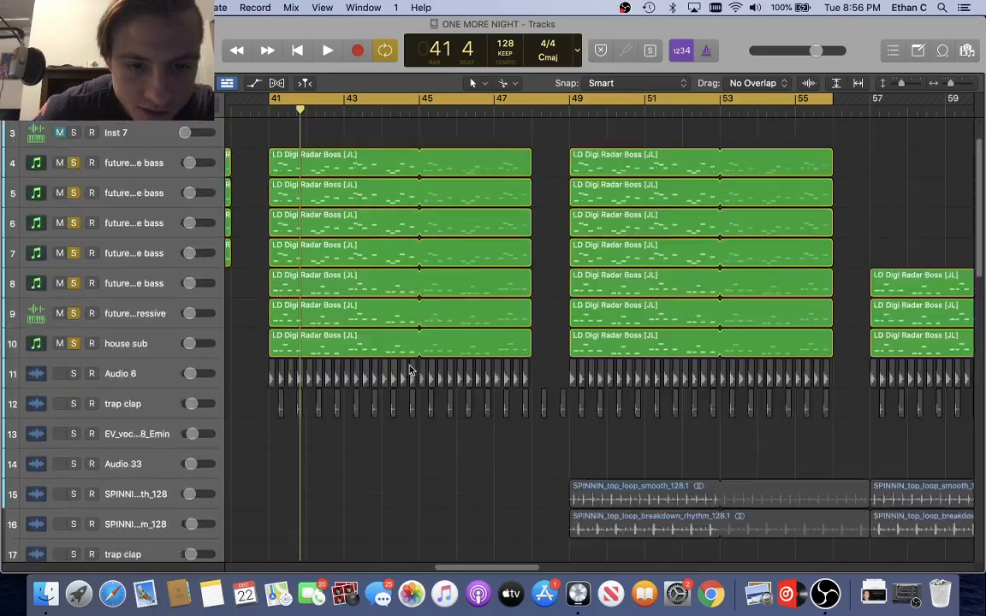
{"action": "scroll", "coordinate": [409, 369], "scroll_direction": "down", "scroll_amount": 1}
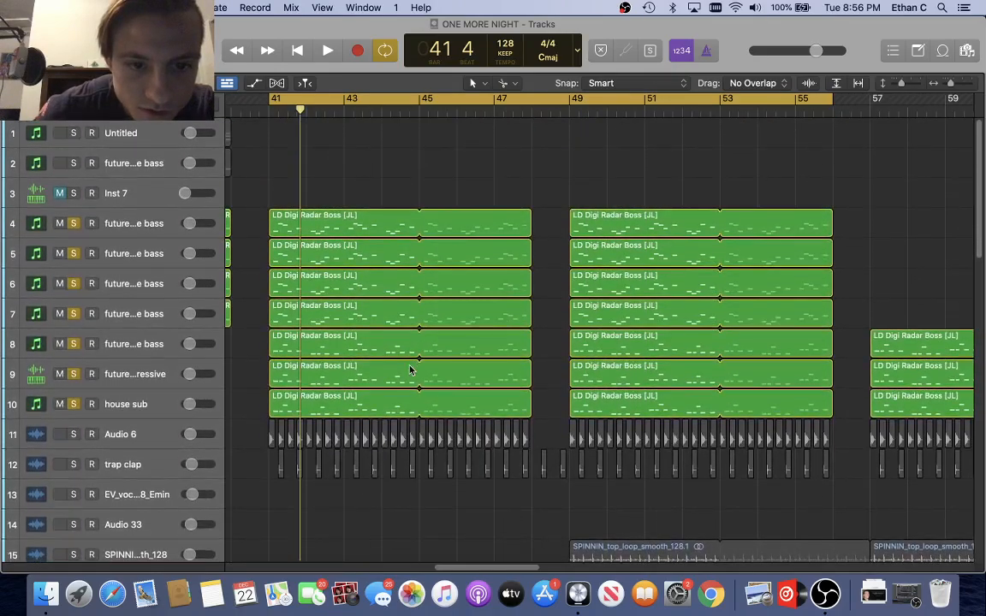
{"action": "left_click", "coordinate": [72, 404]}
{"action": "left_click", "coordinate": [73, 374]}
{"action": "left_click", "coordinate": [73, 344]}
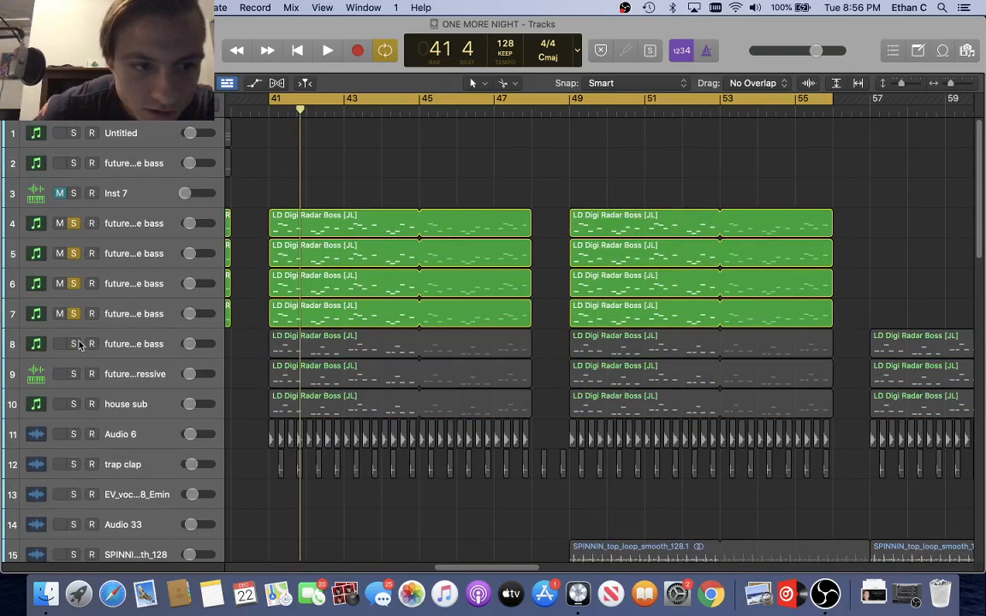
{"action": "left_click", "coordinate": [74, 314]}
{"action": "left_click", "coordinate": [73, 284]}
{"action": "left_click", "coordinate": [73, 254]}
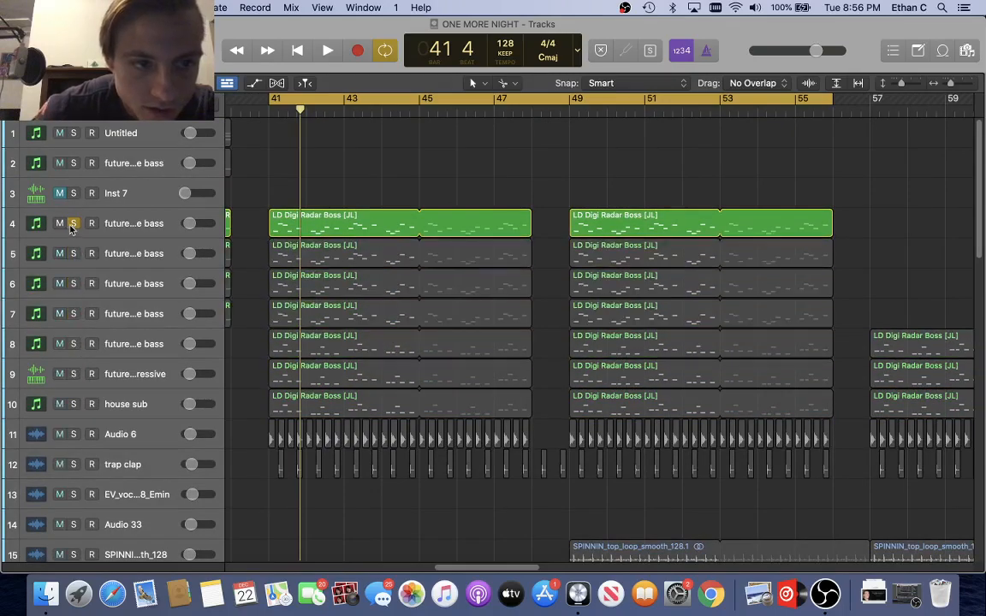
Play the drop from bar 41 while adding tracks 5, 6 and 7 to the solo, then stop in bar 43
{"action": "key", "text": "space"}
{"action": "left_click", "coordinate": [74, 254]}
{"action": "left_click", "coordinate": [74, 284]}
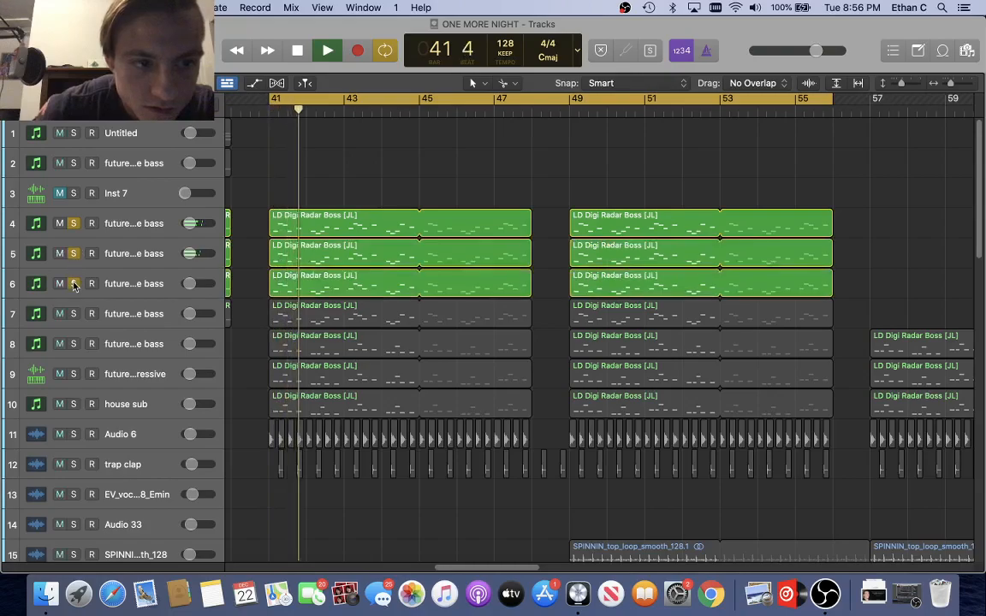
{"action": "left_click", "coordinate": [74, 315]}
{"action": "left_click", "coordinate": [74, 343]}
{"action": "left_click", "coordinate": [73, 344]}
{"action": "key", "text": "space"}
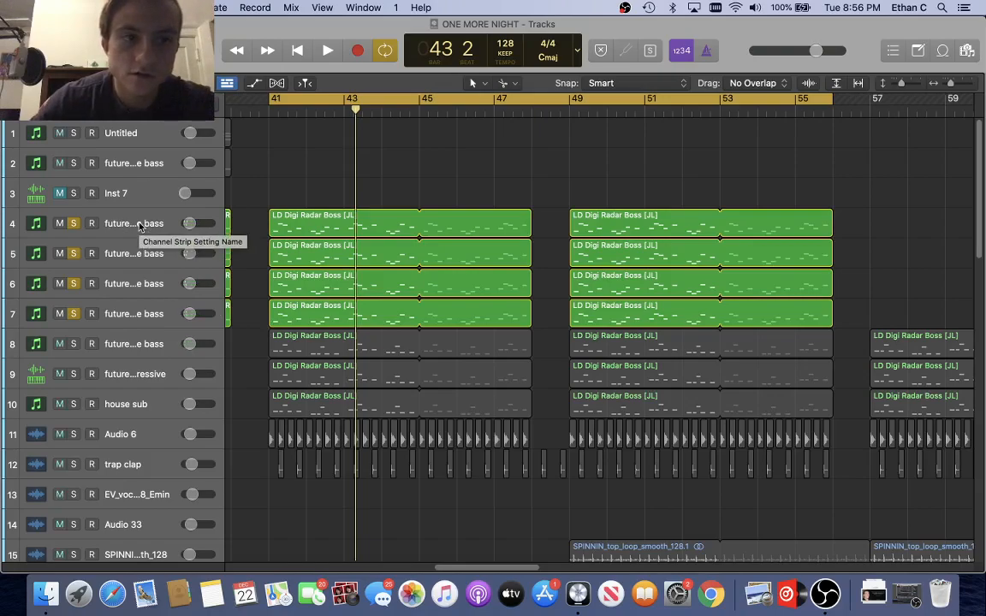
Select future bass track 4 and open its LD Digi Radar Boss region at bar 41 in the Piano Roll
{"action": "double_click", "coordinate": [140, 224]}
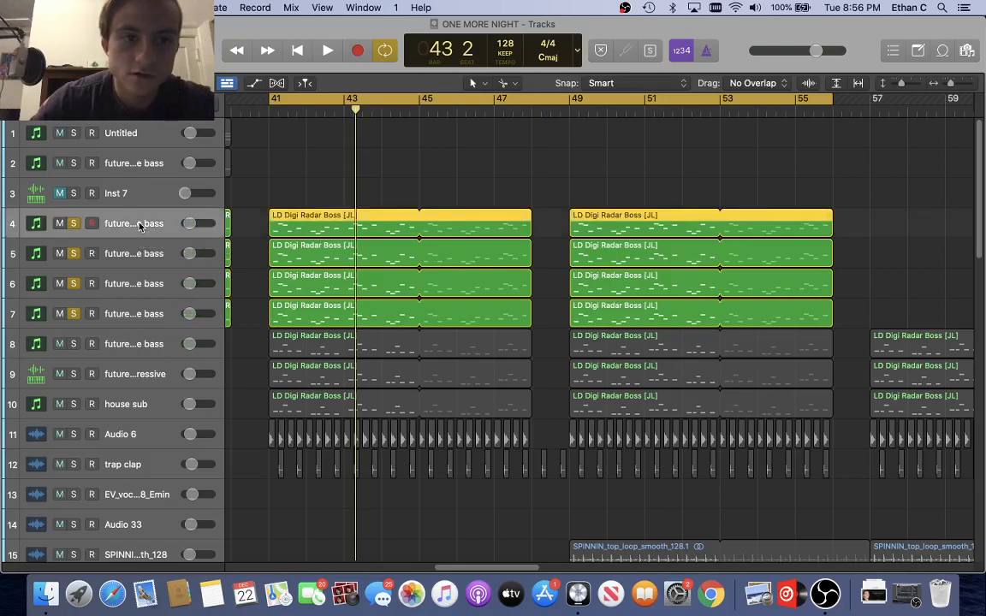
{"action": "left_click", "coordinate": [266, 221]}
{"action": "double_click", "coordinate": [296, 224]}
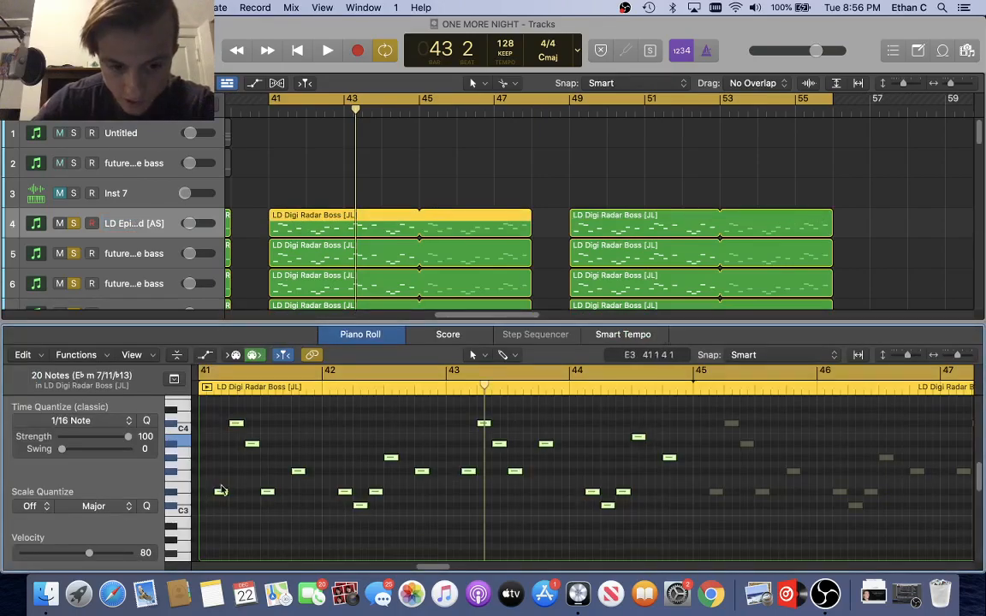
Clear the solo on tracks 5 to 7 and play the drop with only track 4 soloed, stopping in bar 43
{"action": "scroll", "coordinate": [77, 261], "scroll_direction": "down", "scroll_amount": 2}
{"action": "left_click_drag", "start_coordinate": [77, 265], "coordinate": [78, 183]}
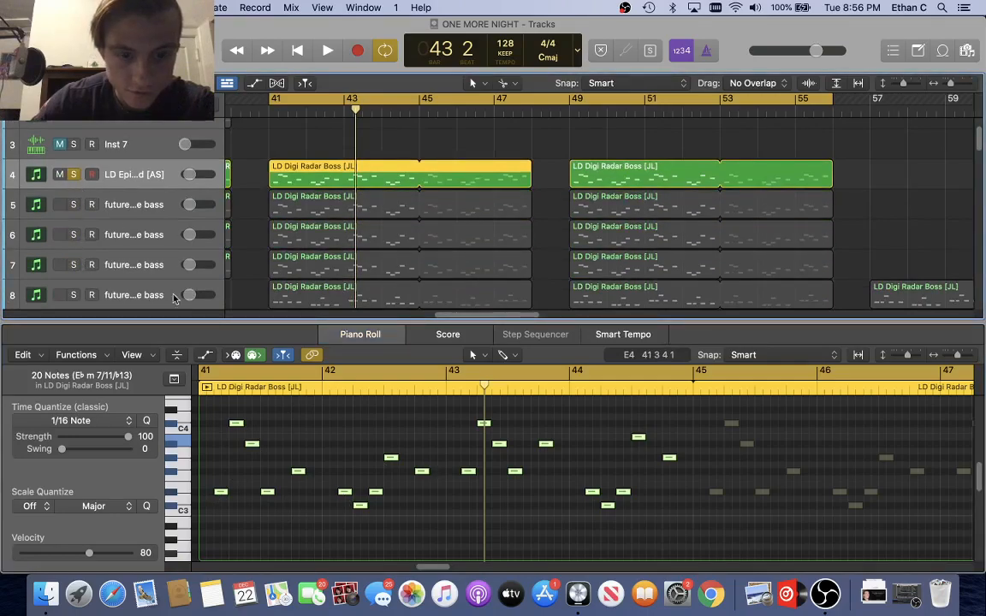
{"action": "key", "text": "space"}
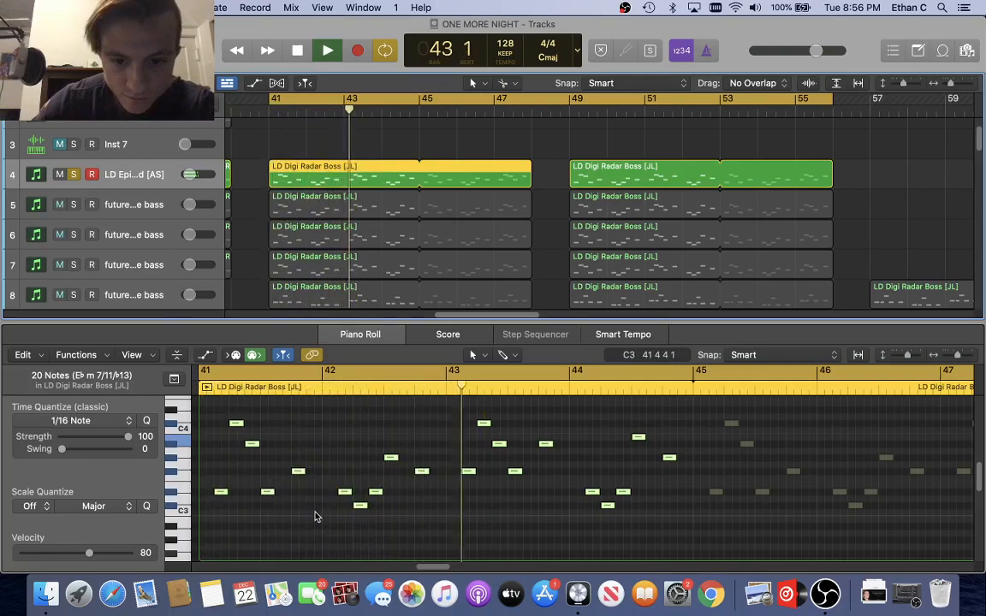
{"action": "key", "text": "space"}
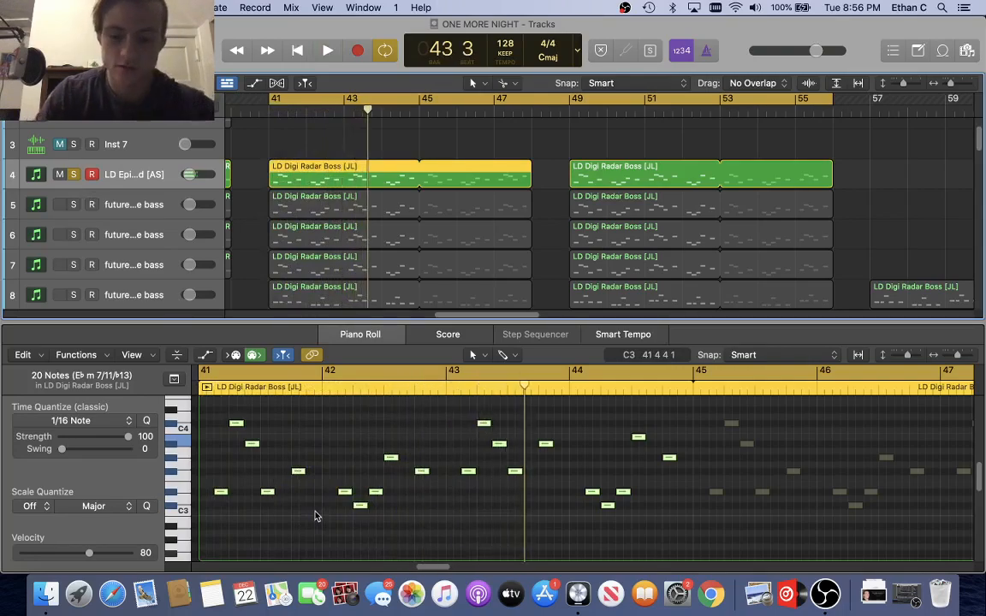
Bring up the Musical Typing keyboard for the track 4 lead and close it again
{"action": "key", "text": "super+k"}
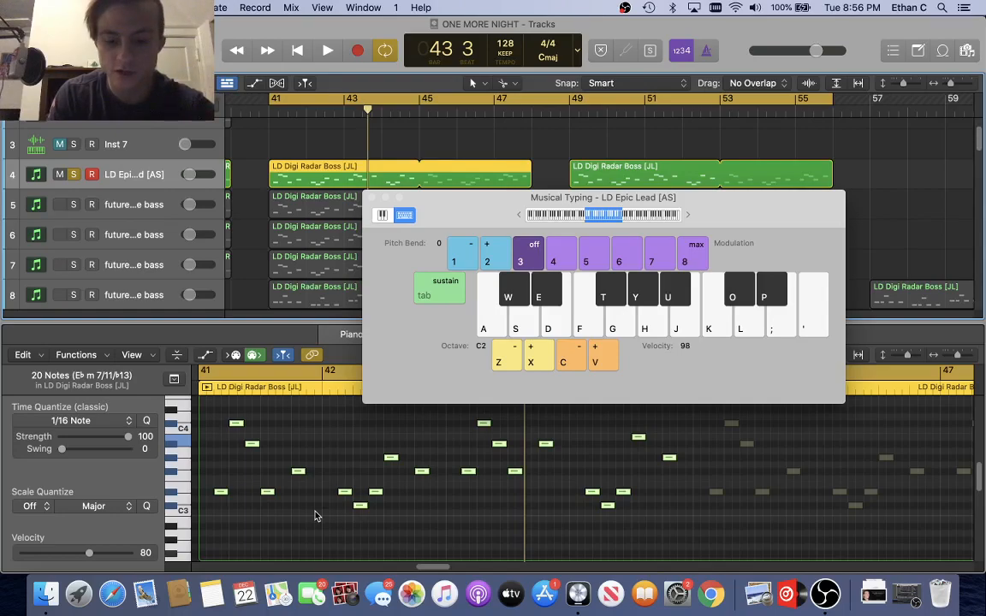
{"action": "left_click", "coordinate": [371, 197]}
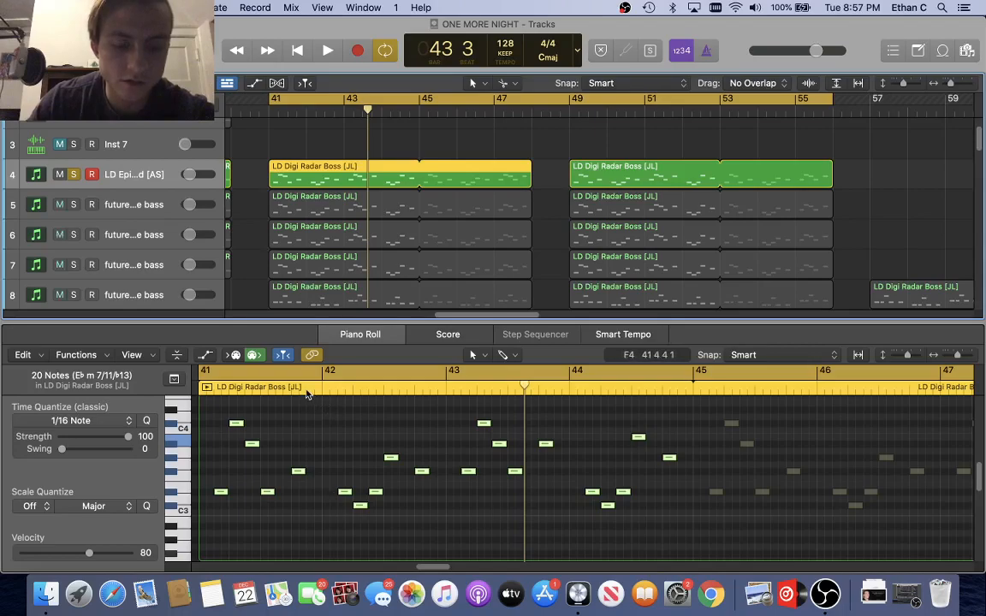
Show the Mixer, play the drop from bar 41 and open the Serum instrument of track 4
{"action": "key", "text": "x"}
{"action": "key", "text": "space"}
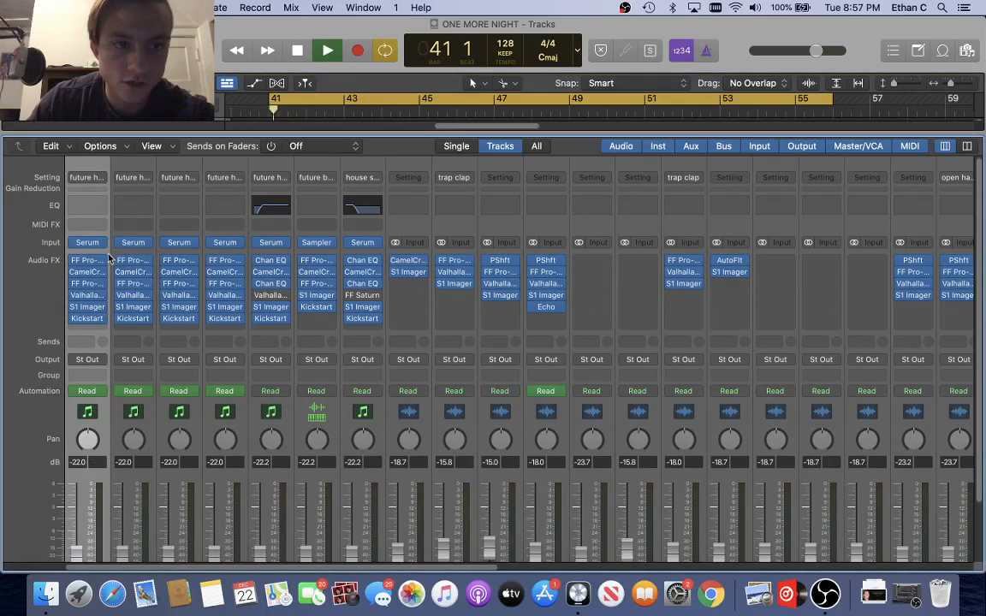
{"action": "left_click", "coordinate": [89, 244]}
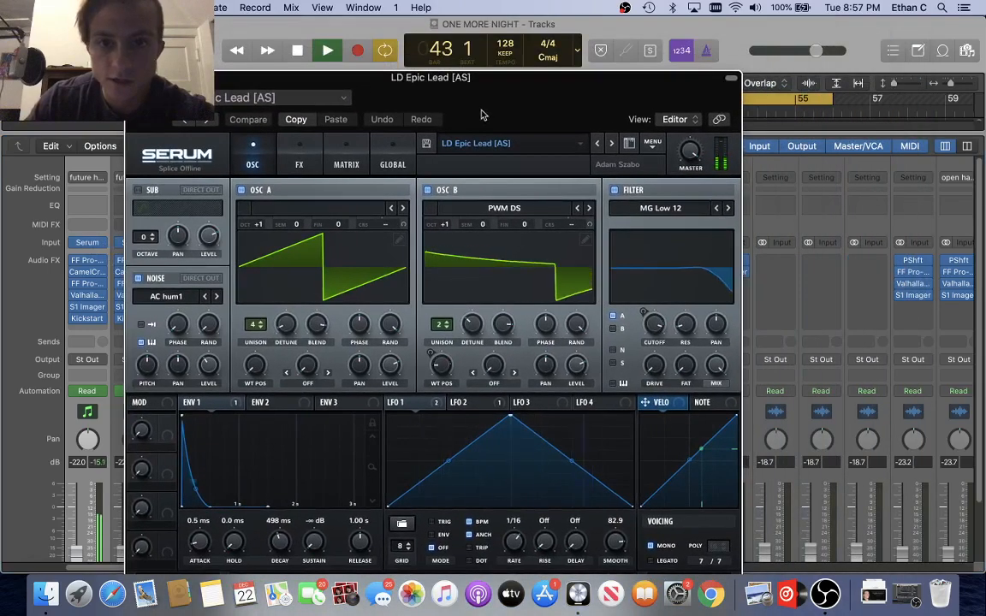
{"action": "left_click_drag", "start_coordinate": [484, 113], "coordinate": [511, 59]}
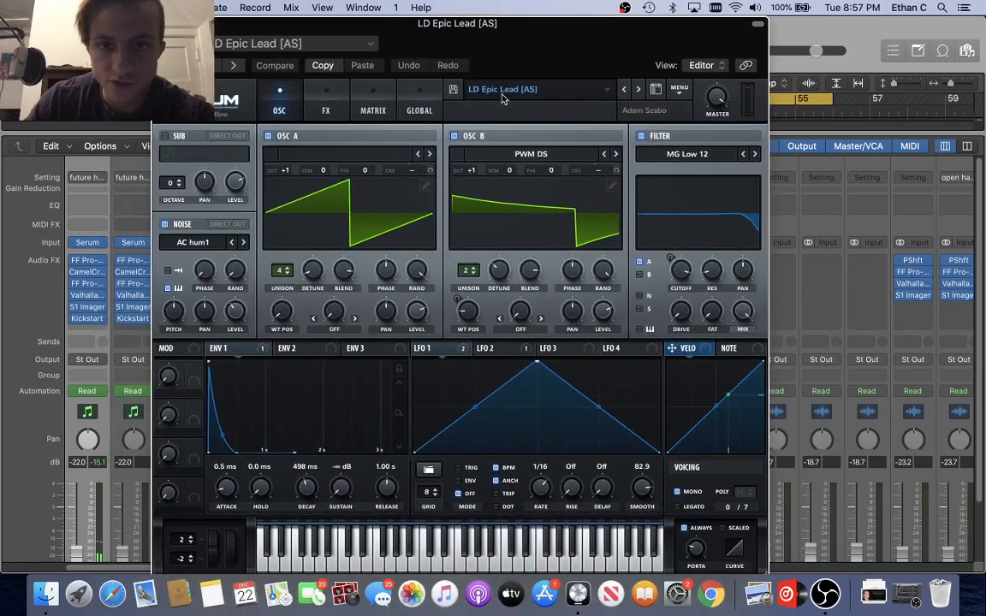
Check where LD Epic Lead [AS] sits in Serum's Lead preset category, keeping the current preset
{"action": "left_click", "coordinate": [509, 91]}
{"action": "mouse_move", "coordinate": [507, 142]}
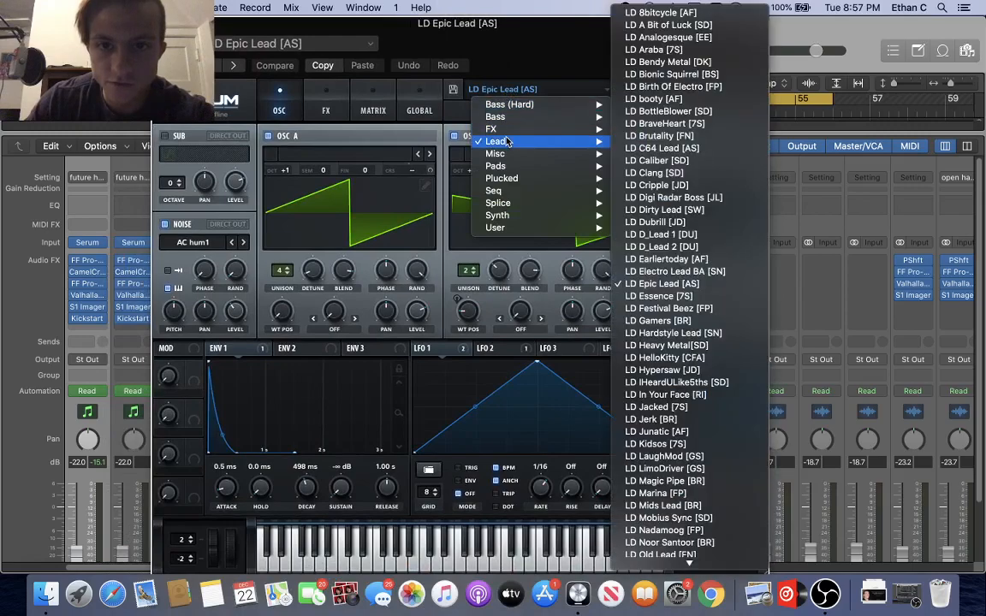
{"action": "left_click", "coordinate": [548, 59]}
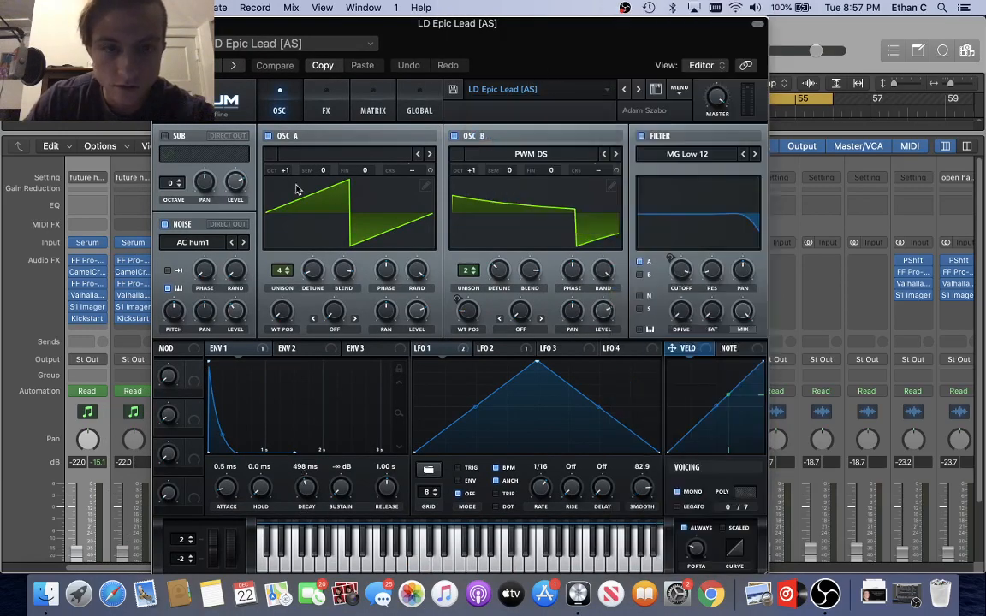
Try an ENV 1 attack of about 74 ms on the Serum lead, return it to 0.5 ms, and close Serum
{"action": "left_click_drag", "start_coordinate": [492, 24], "coordinate": [527, 23]}
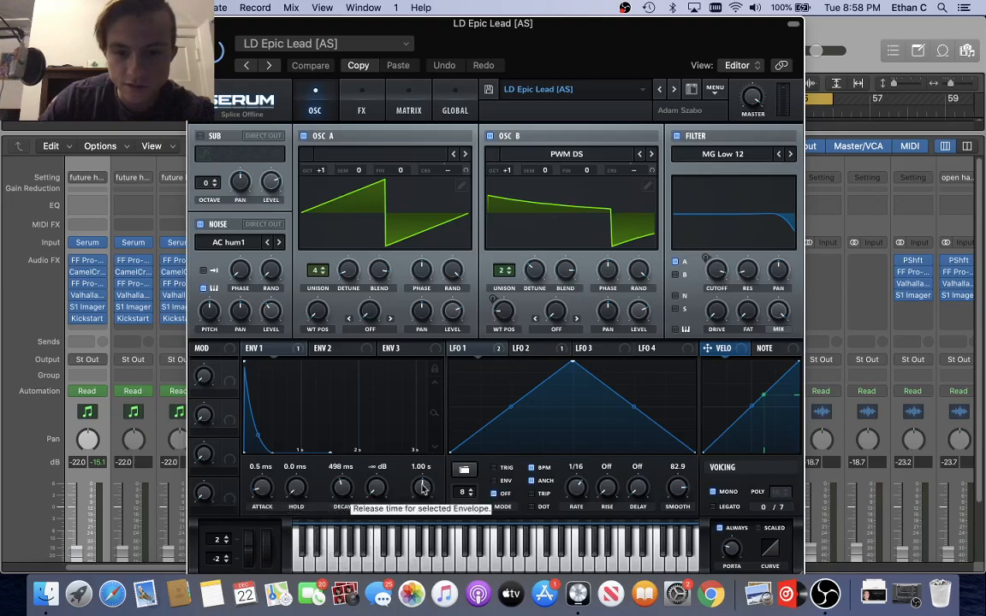
{"action": "left_click_drag", "start_coordinate": [548, 19], "coordinate": [540, 19]}
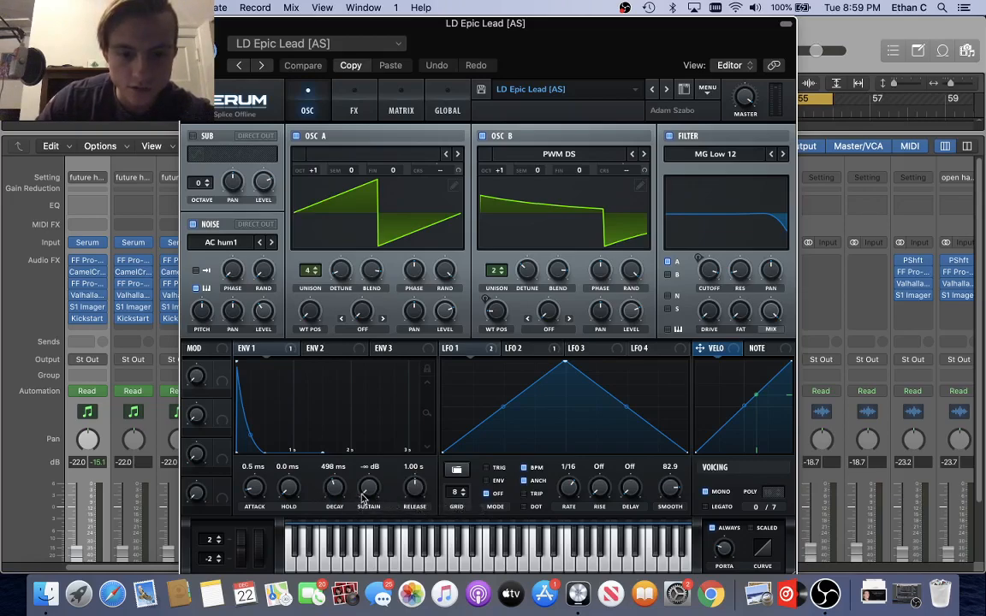
{"action": "mouse_move", "coordinate": [366, 497]}
{"action": "left_mouse_down"}
{"action": "mouse_move", "coordinate": [365, 356]}
{"action": "mouse_move", "coordinate": [388, 384]}
{"action": "mouse_move", "coordinate": [372, 497]}
{"action": "mouse_move", "coordinate": [374, 397]}
{"action": "mouse_move", "coordinate": [359, 310]}
{"action": "mouse_move", "coordinate": [348, 501]}
{"action": "left_mouse_up"}
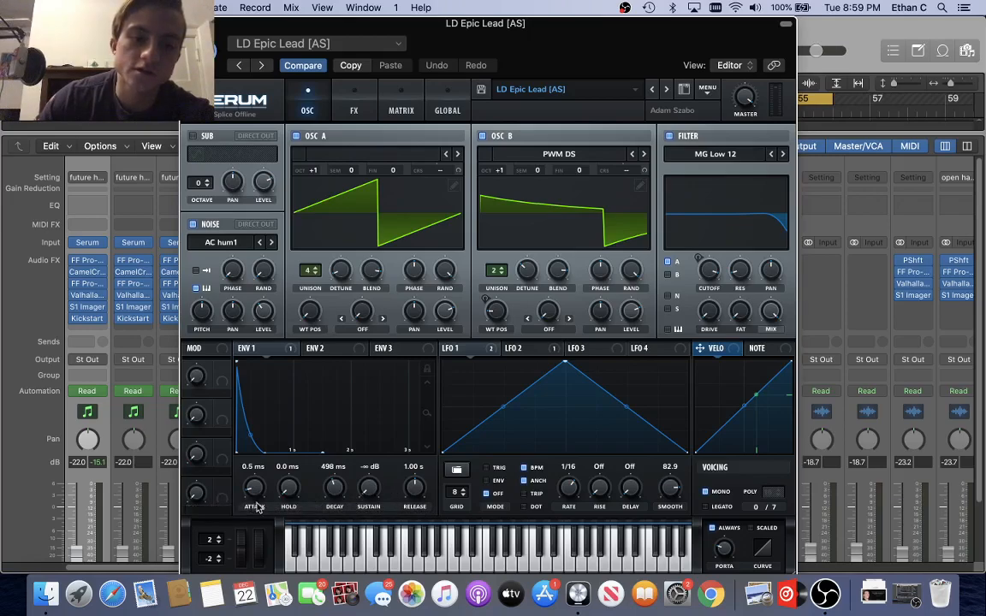
{"action": "left_click_drag", "start_coordinate": [253, 494], "coordinate": [261, 473]}
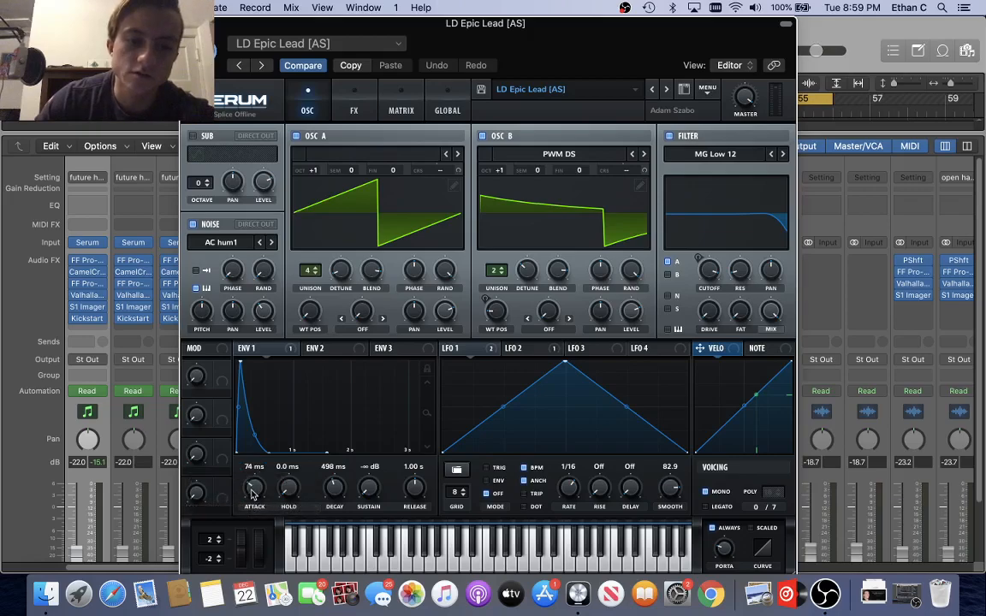
{"action": "mouse_move", "coordinate": [251, 496]}
{"action": "left_mouse_down"}
{"action": "mouse_move", "coordinate": [258, 490]}
{"action": "mouse_move", "coordinate": [262, 503]}
{"action": "left_mouse_up"}
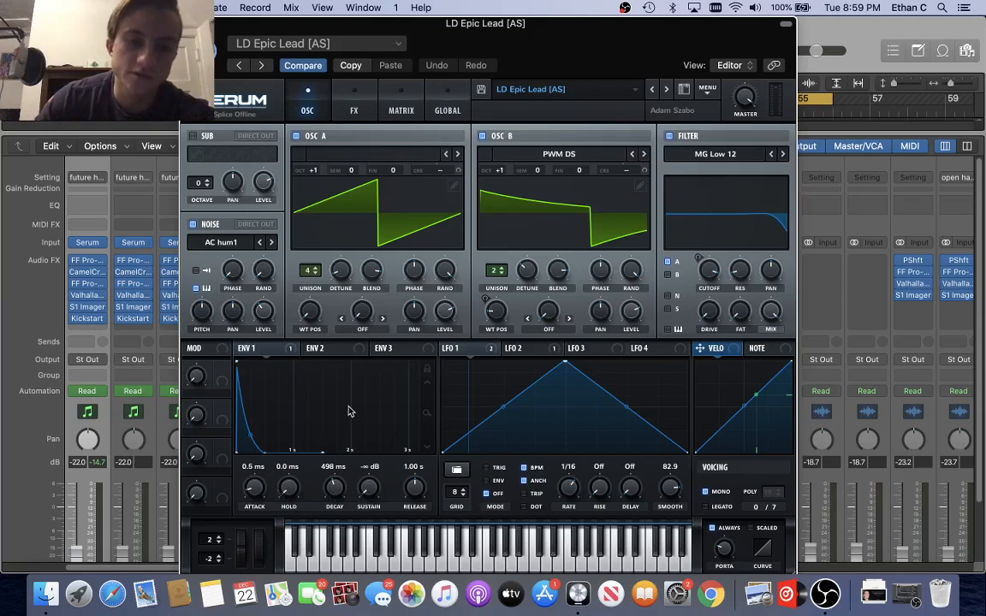
{"action": "mouse_move", "coordinate": [482, 43]}
{"action": "left_mouse_down"}
{"action": "mouse_move", "coordinate": [435, 56]}
{"action": "mouse_move", "coordinate": [486, 57]}
{"action": "left_mouse_up"}
{"action": "left_click", "coordinate": [192, 37]}
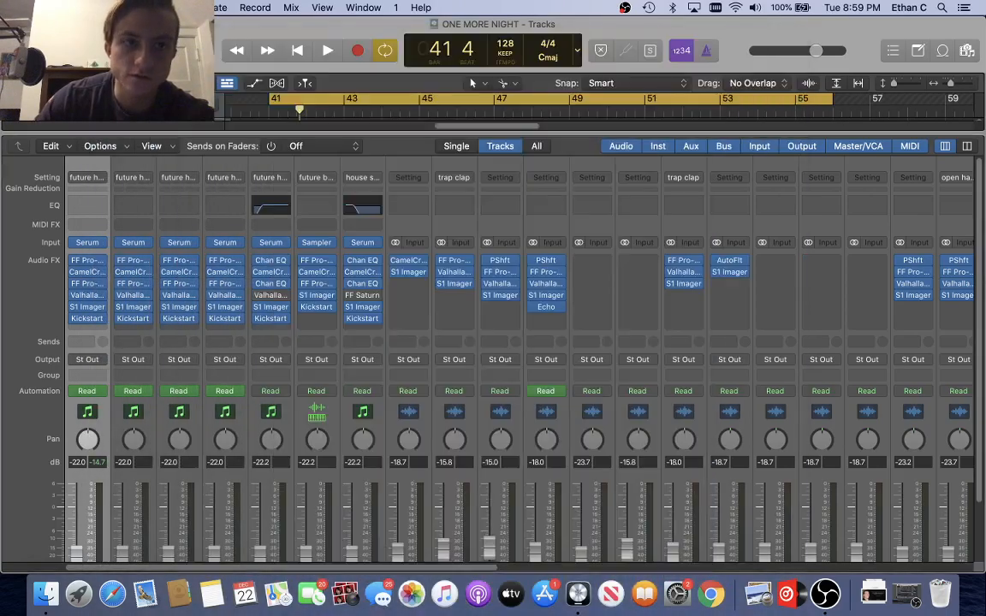
Review the first FF Pro-Q 3 low cut and the CamelCrusher effect on track 4, closing each one
{"action": "left_click", "coordinate": [86, 261]}
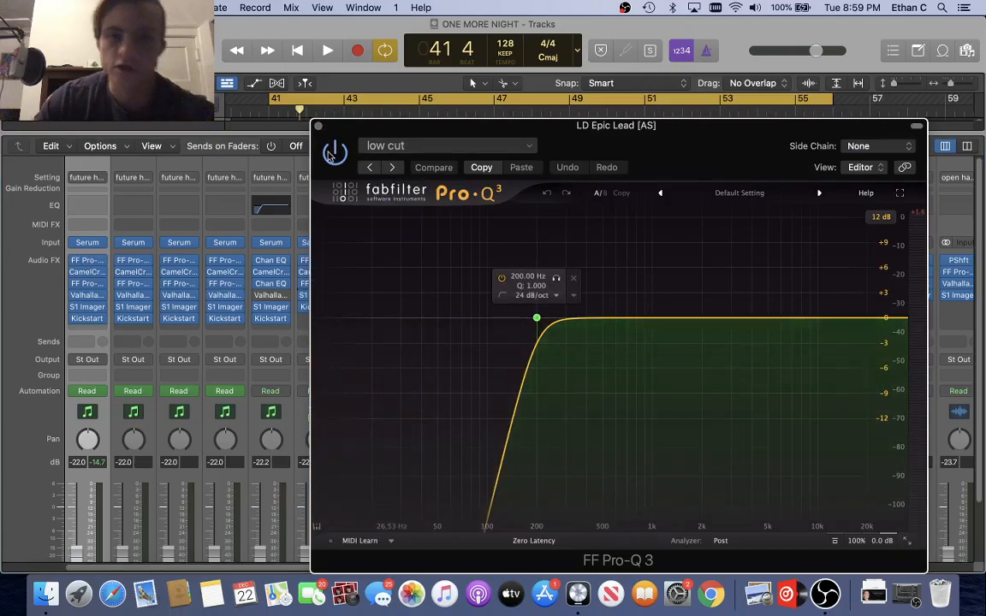
{"action": "left_click", "coordinate": [318, 128]}
{"action": "left_click", "coordinate": [87, 272]}
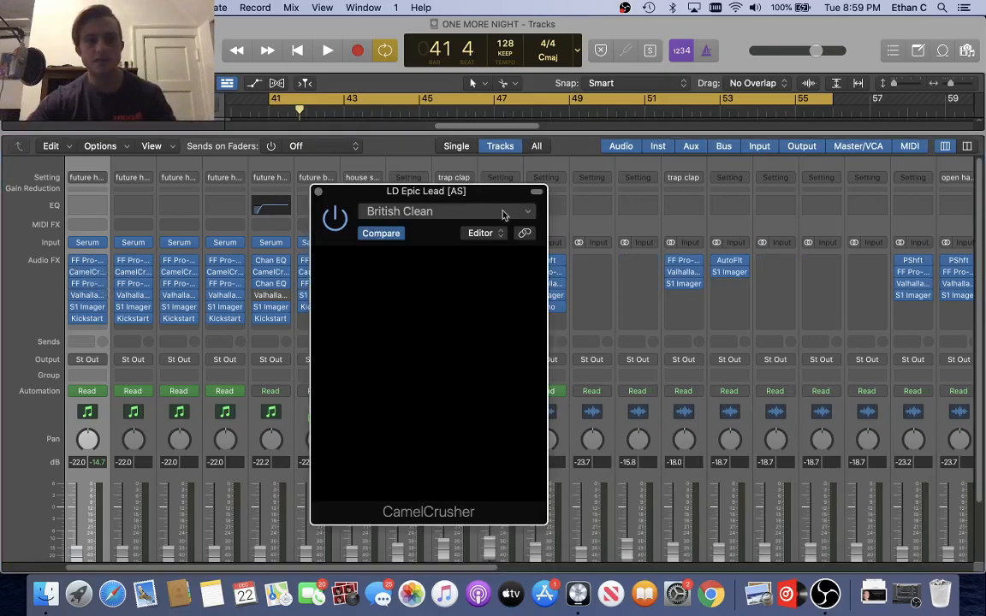
{"action": "left_click_drag", "start_coordinate": [347, 194], "coordinate": [393, 197]}
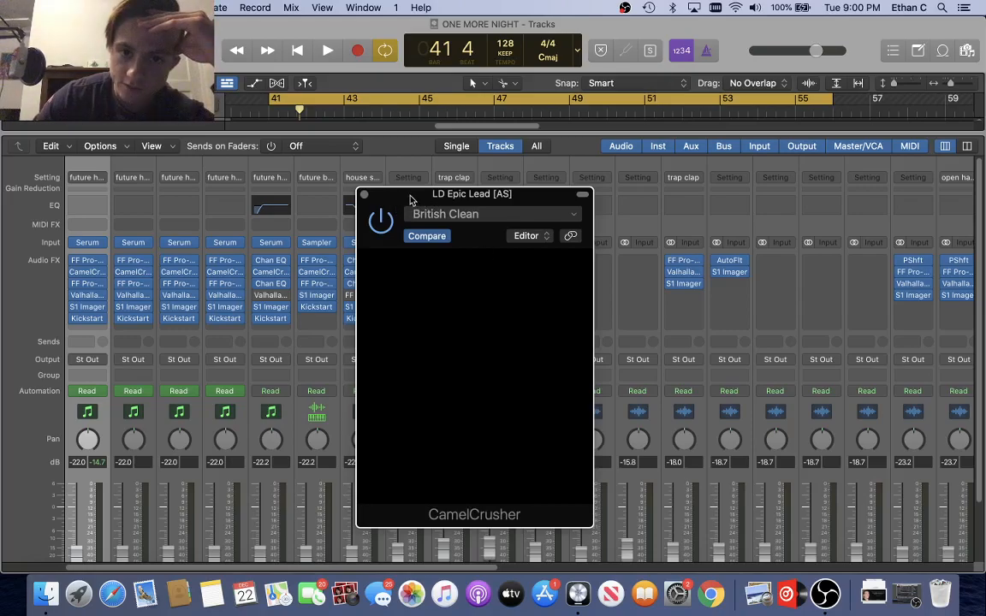
{"action": "left_click", "coordinate": [364, 197]}
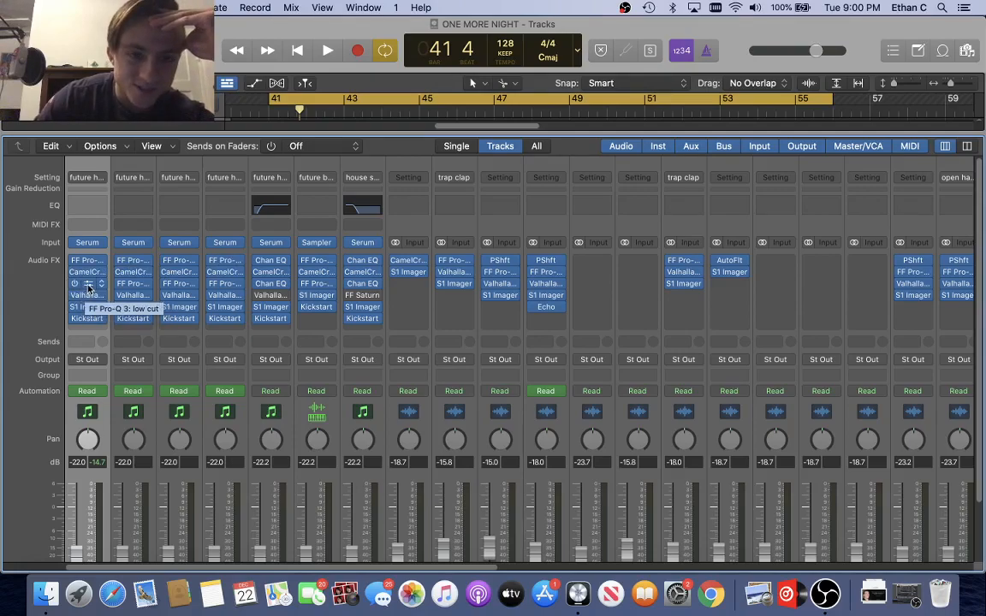
Review the second FF Pro-Q 3 low cut and the ValhallaRoom reverb on track 4, closing each one
{"action": "left_click", "coordinate": [89, 284]}
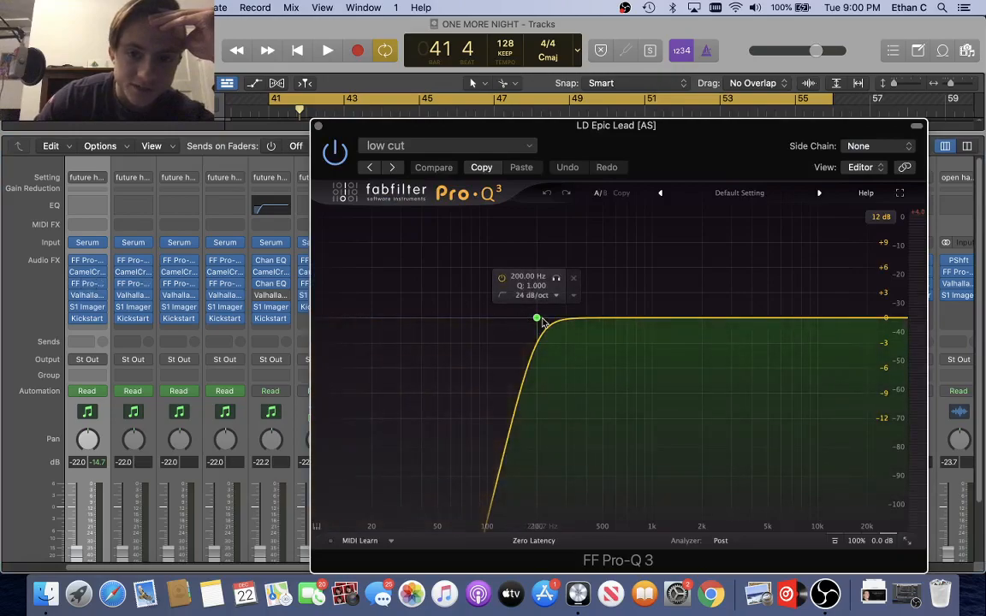
{"action": "left_click", "coordinate": [319, 126]}
{"action": "left_click", "coordinate": [89, 295]}
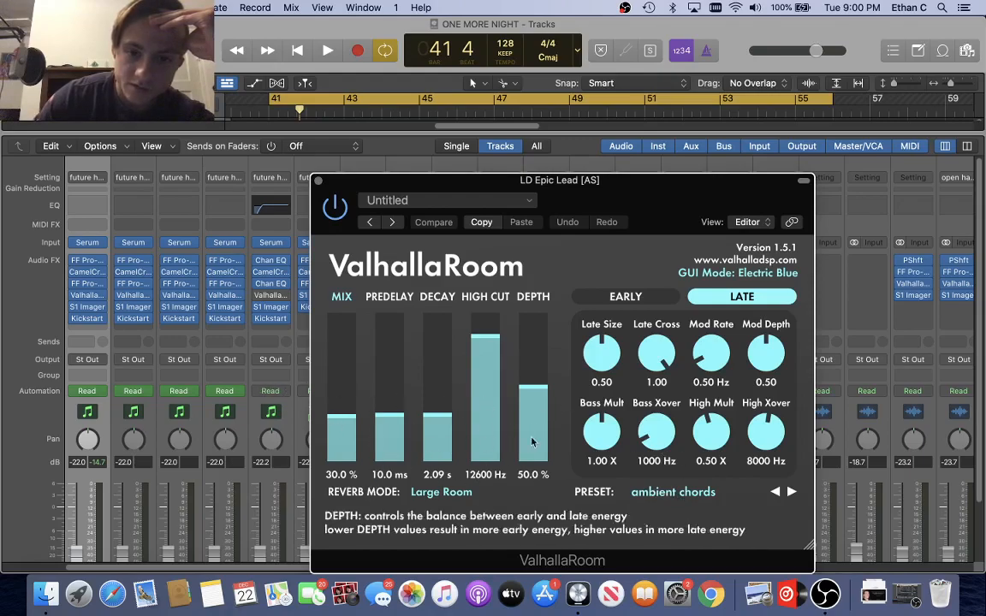
{"action": "left_click", "coordinate": [318, 181]}
Review the S1 Imager's stereo width on track 4, close it, and open Kickstart to examine its sidechain curve and mix
{"action": "left_click", "coordinate": [87, 309]}
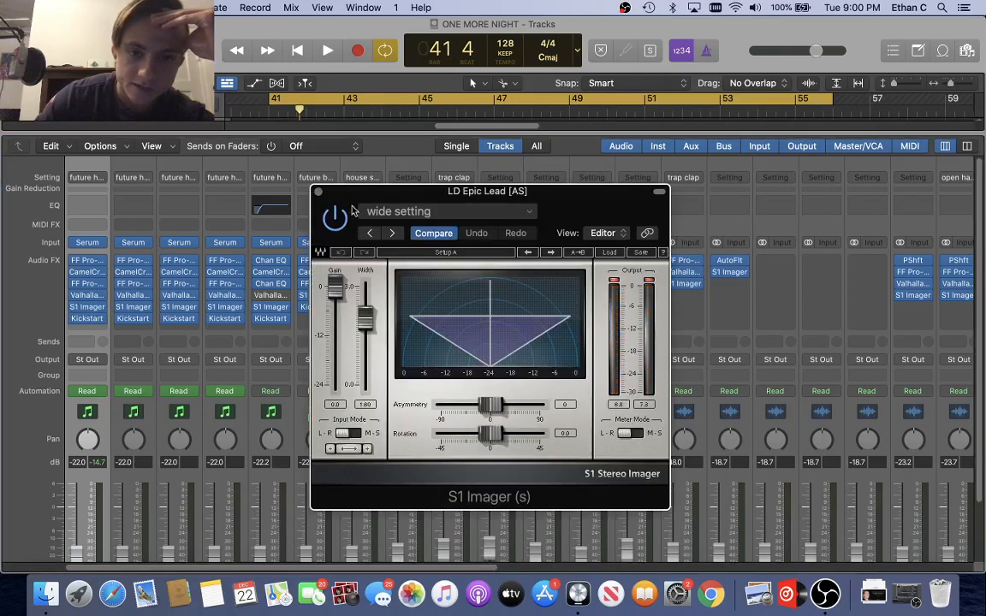
{"action": "left_click", "coordinate": [318, 191]}
{"action": "left_click", "coordinate": [87, 318]}
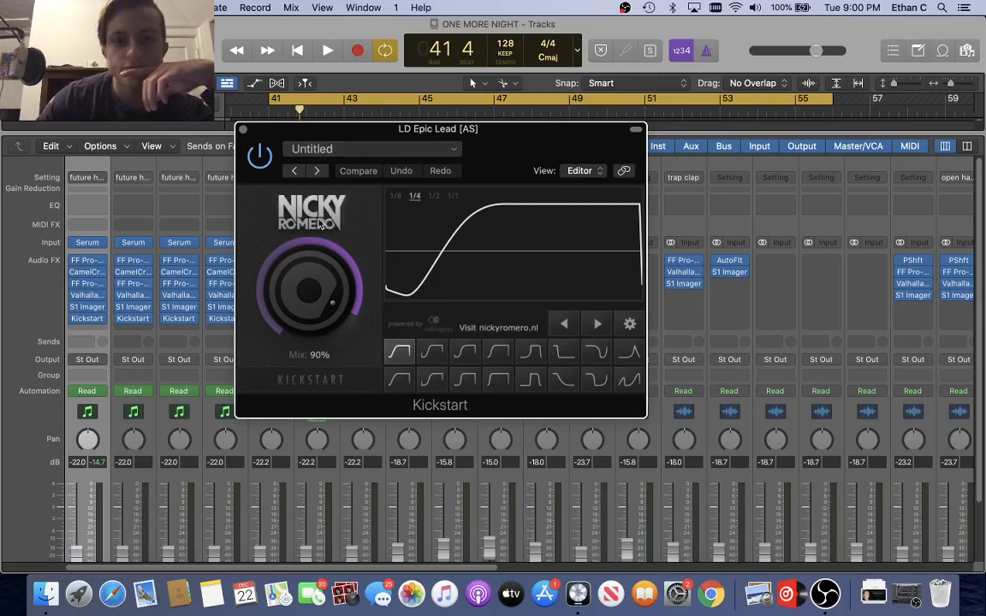
{"action": "left_click_drag", "start_coordinate": [359, 141], "coordinate": [390, 166]}
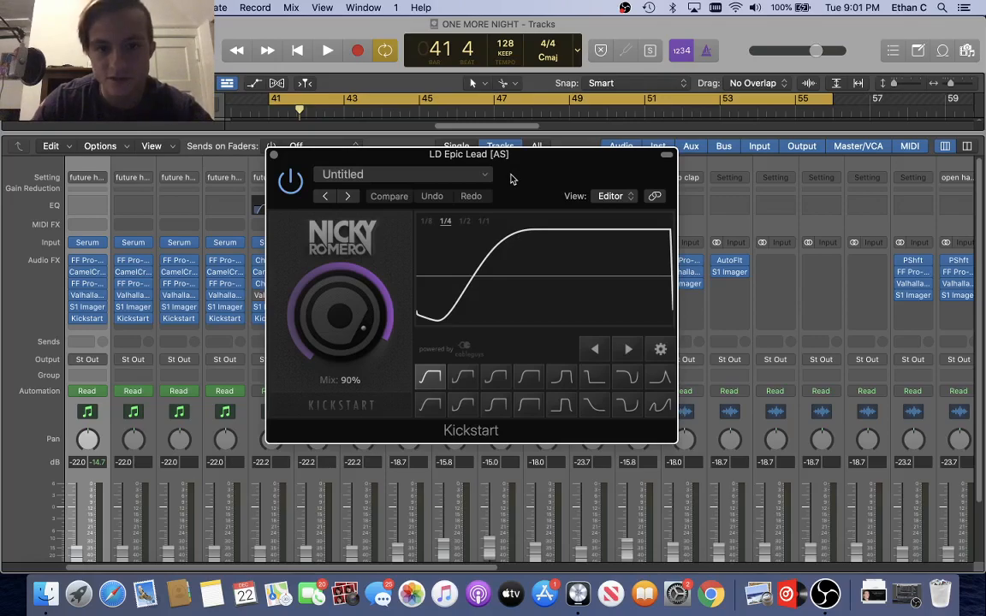
{"action": "left_click_drag", "start_coordinate": [533, 202], "coordinate": [463, 133]}
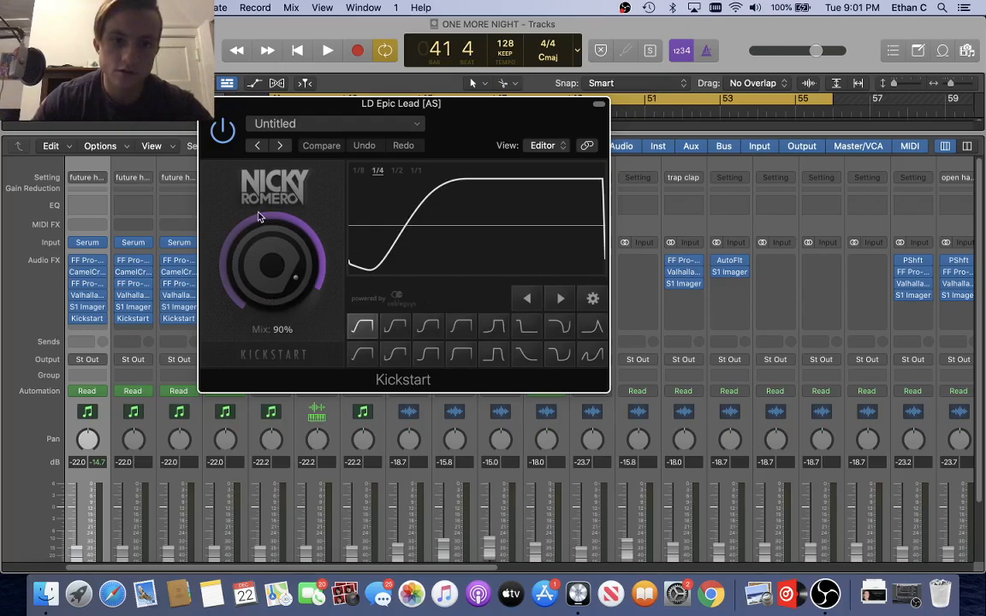
Close the Kickstart plug-in, solo track 5 together with the LD Epic Lead track, and play both layers with track 5 selected
{"action": "key", "text": "cmd+w"}
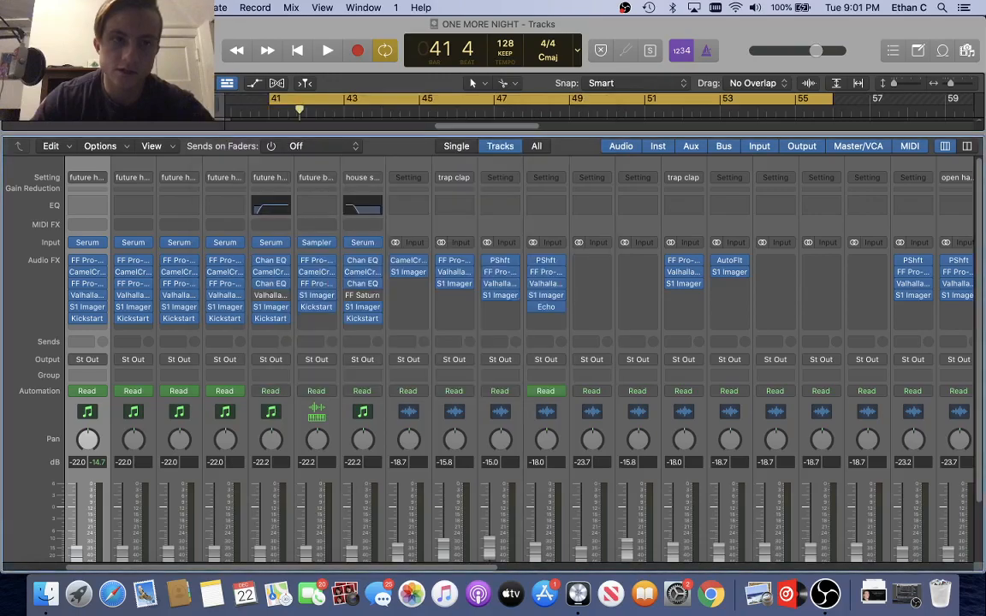
{"action": "key", "text": "x"}
{"action": "left_click", "coordinate": [74, 206]}
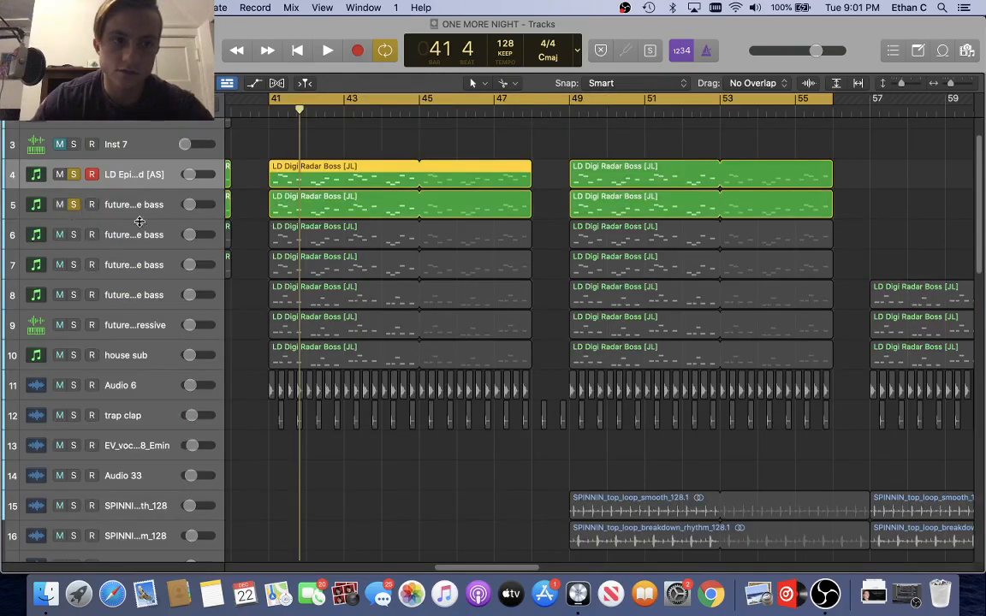
{"action": "key", "text": "space"}
{"action": "left_click", "coordinate": [132, 205]}
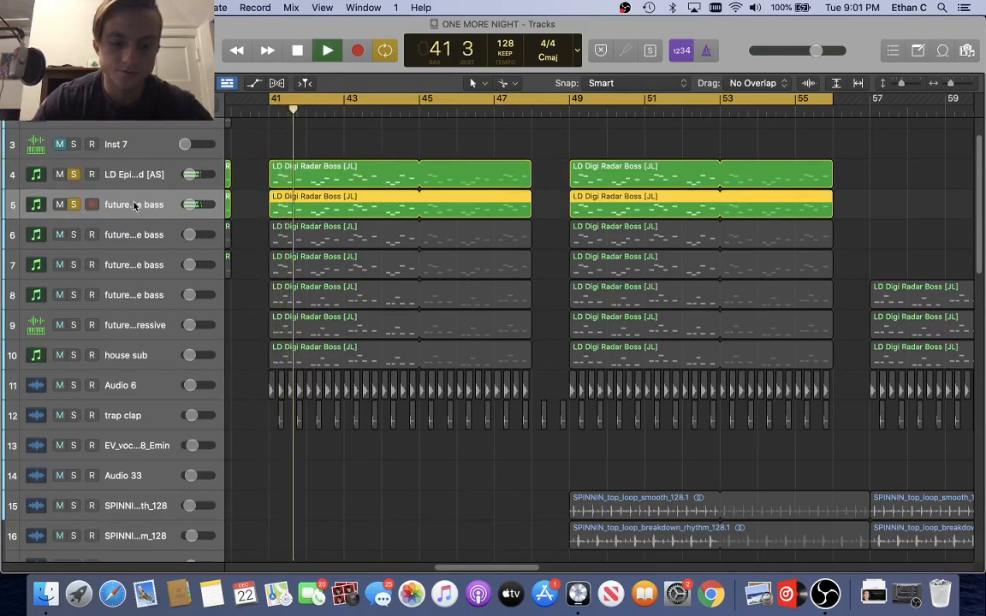
Examine the Serum patch on track 5 from the mixer, then close it and return to the arrangement
{"action": "key", "text": "x"}
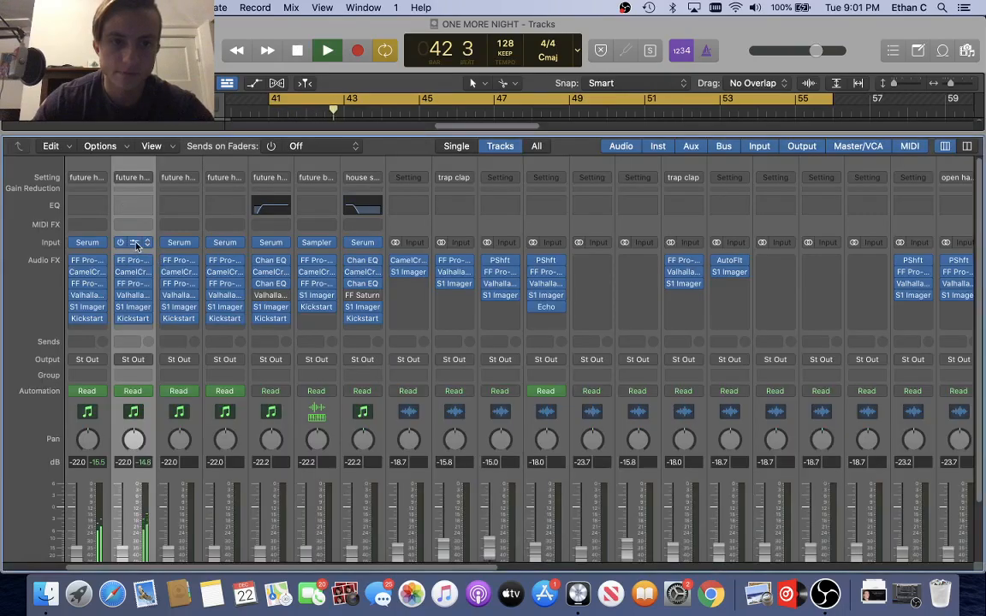
{"action": "left_click", "coordinate": [135, 244]}
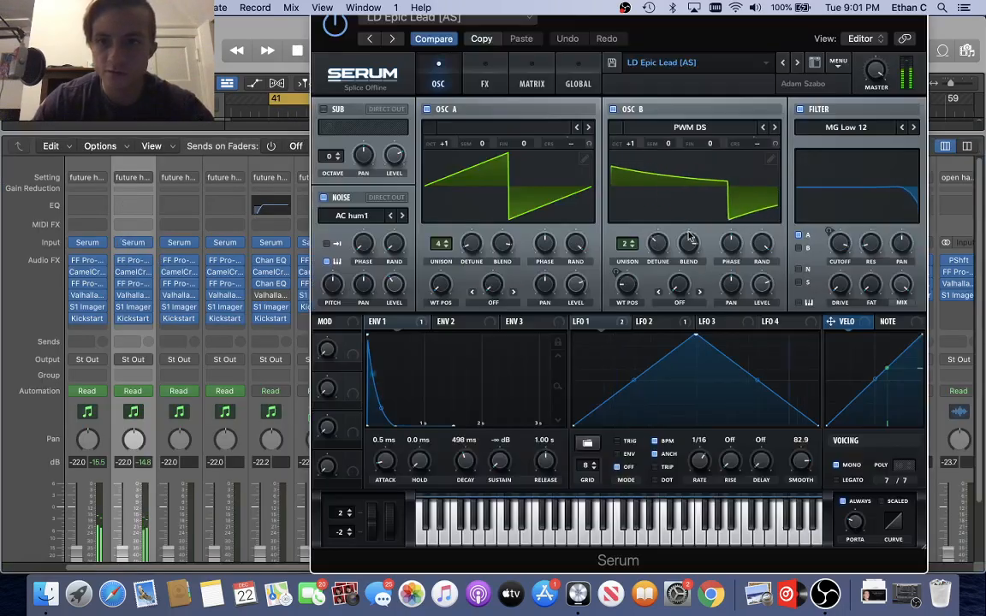
{"action": "left_click_drag", "start_coordinate": [677, 37], "coordinate": [619, 104]}
{"action": "left_click", "coordinate": [259, 65]}
{"action": "key", "text": "x"}
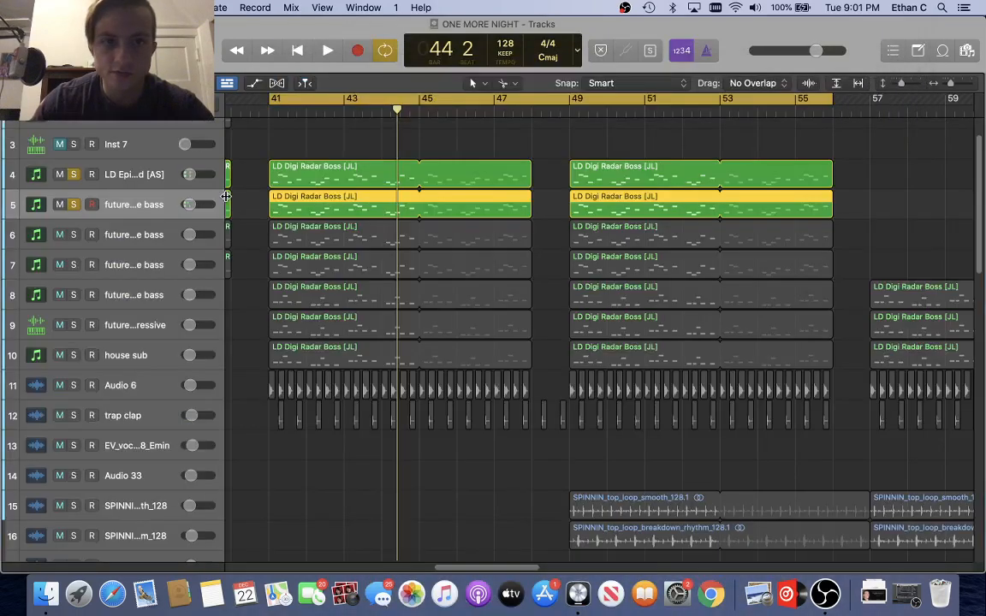
Compare the notes of the bar 41 regions on tracks 5 and 4 in the Piano Roll
{"action": "double_click", "coordinate": [299, 213]}
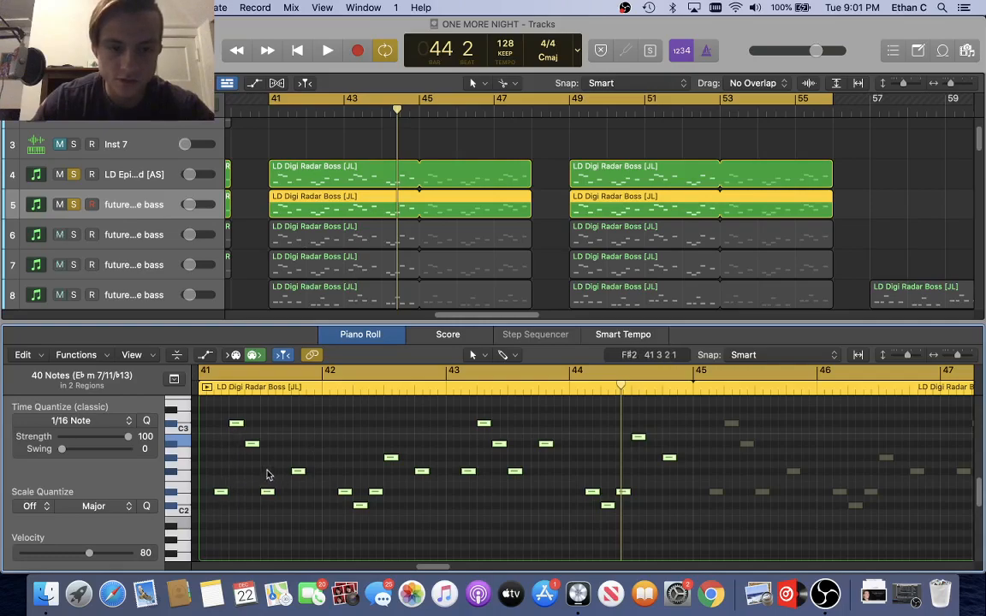
{"action": "left_click", "coordinate": [277, 172]}
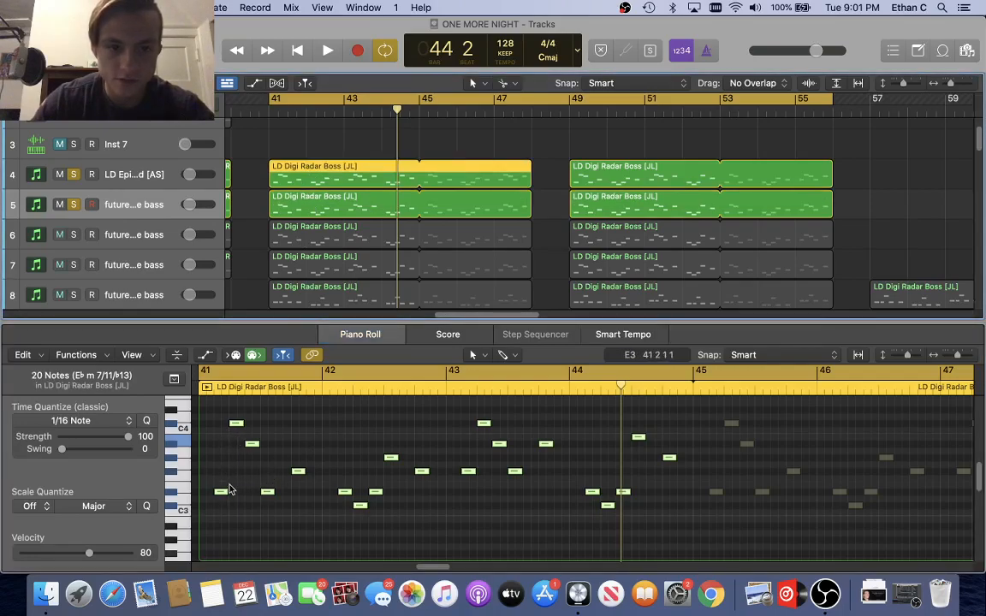
{"action": "left_click", "coordinate": [294, 209]}
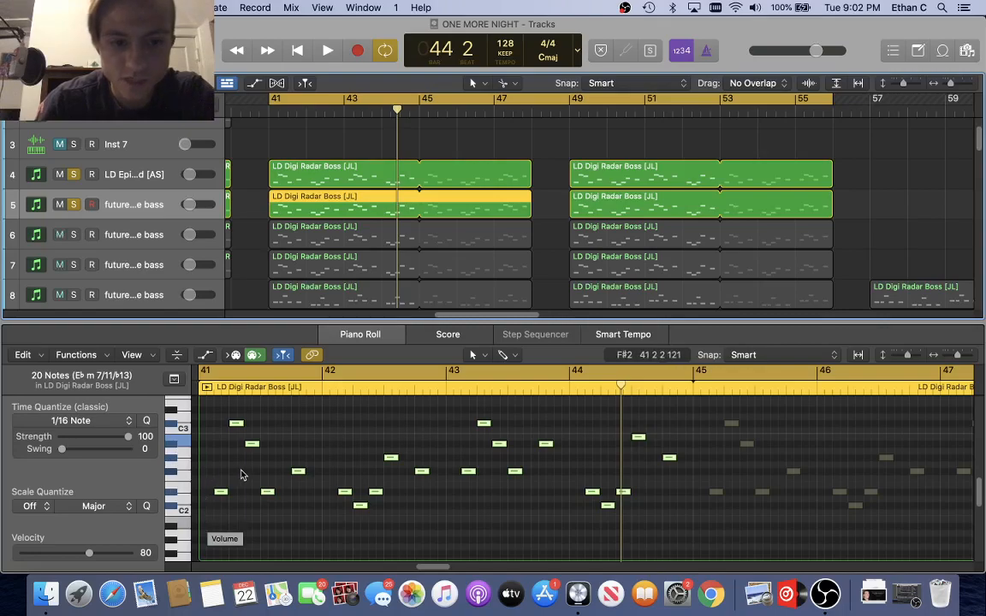
{"action": "scroll", "coordinate": [243, 462], "scroll_direction": "up", "scroll_amount": 2}
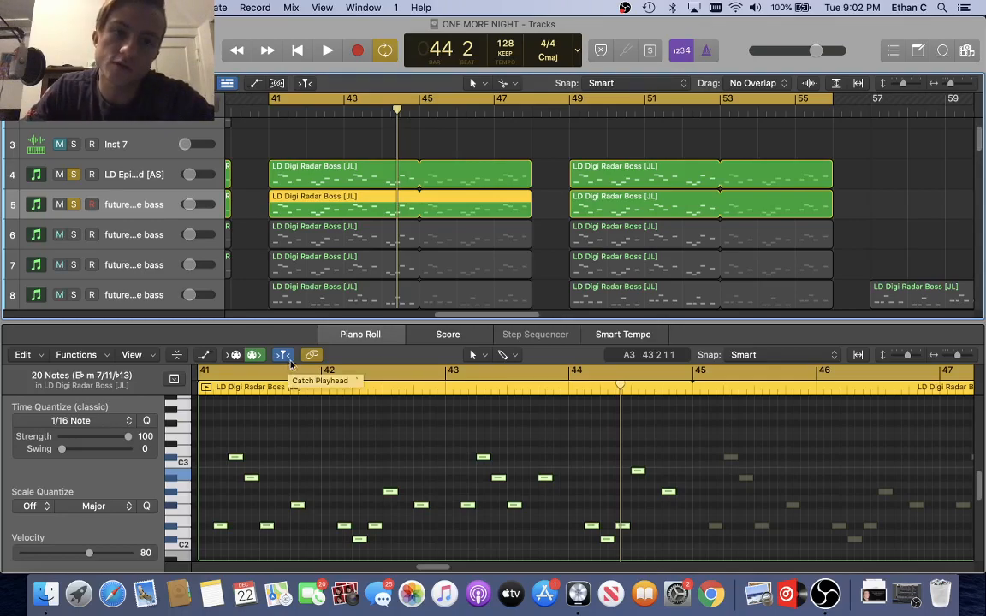
Add track 6 to the soloed lead layers and play the loop from bar 41 briefly
{"action": "left_click", "coordinate": [137, 237]}
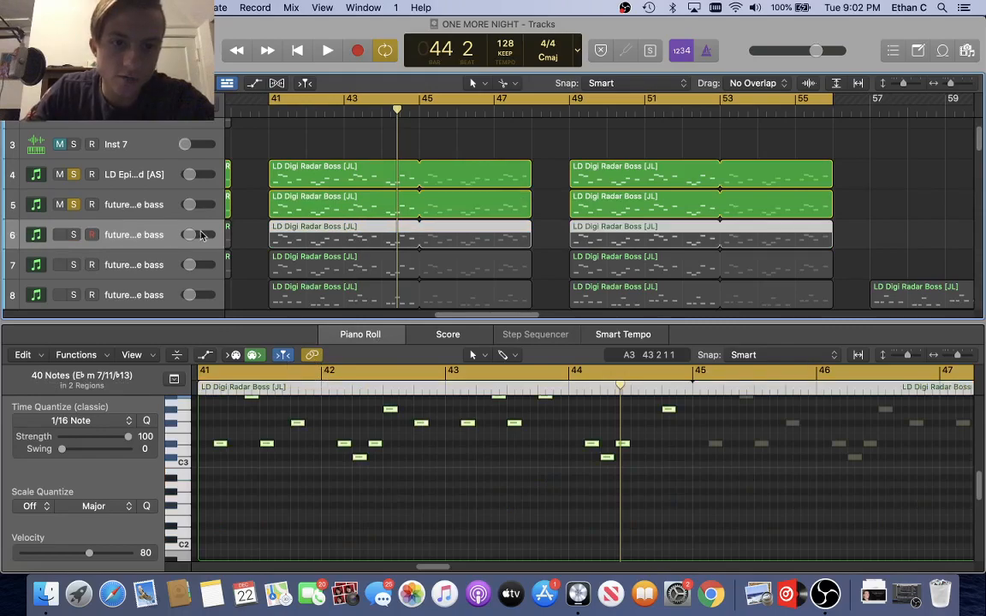
{"action": "left_click", "coordinate": [74, 234]}
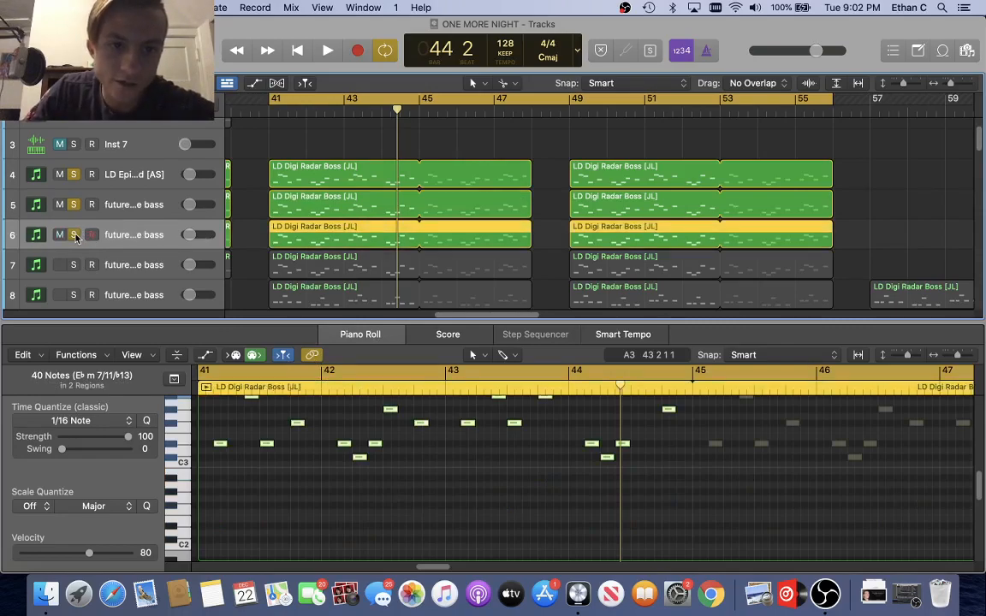
{"action": "key", "text": "space"}
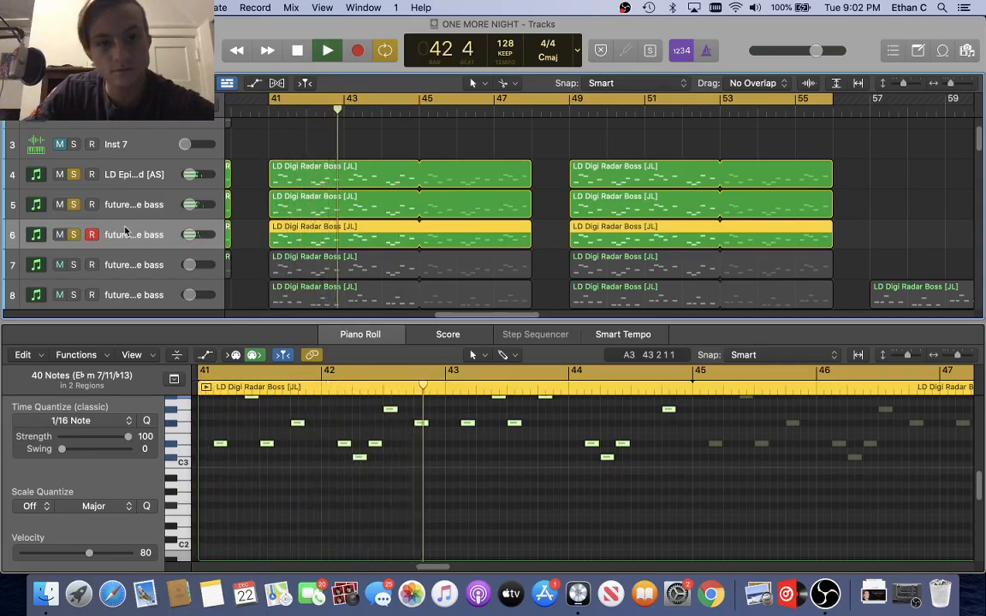
{"action": "key", "text": "space"}
Examine track 6's Serum patch and browse the User presets to the Lead category of Shocking Future Bounce For Serum 2
{"action": "key", "text": "x"}
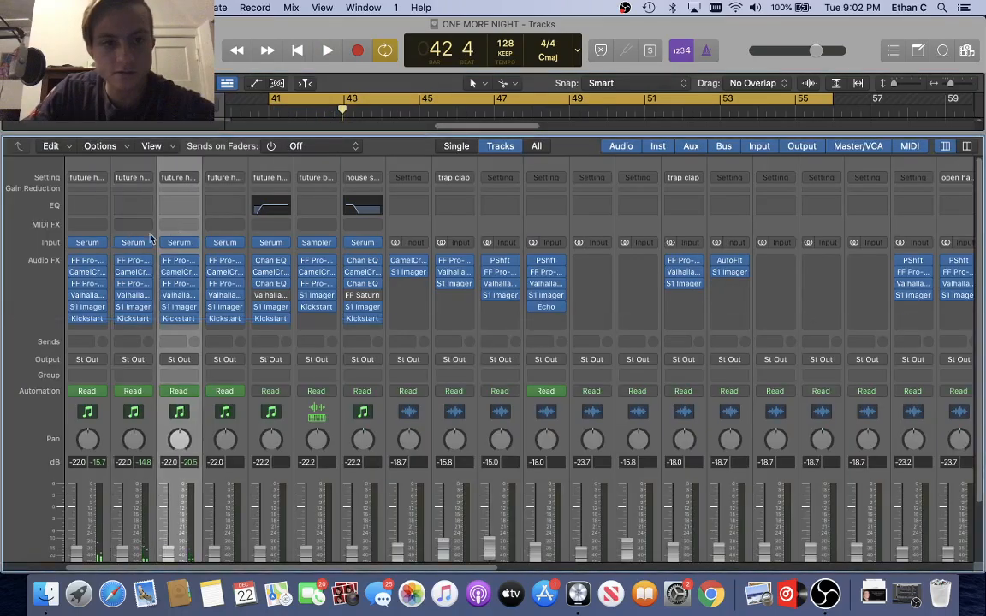
{"action": "left_click", "coordinate": [179, 244]}
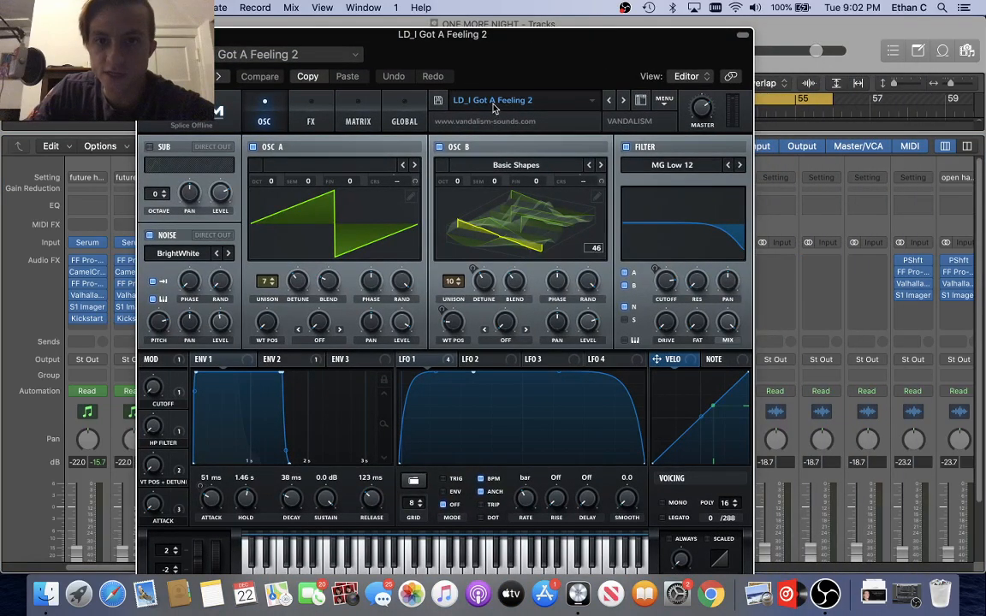
{"action": "left_click", "coordinate": [508, 106]}
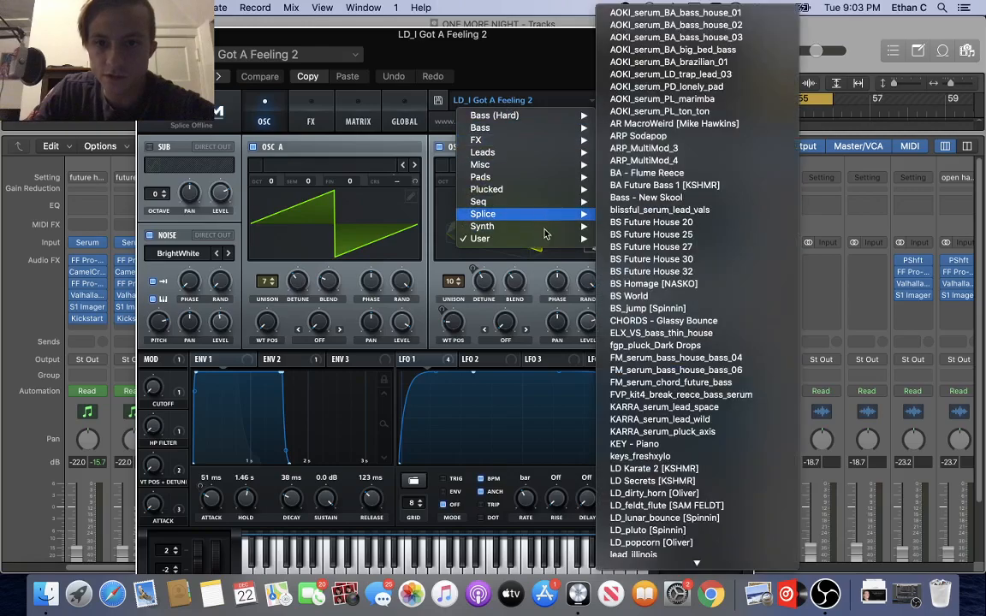
{"action": "mouse_move", "coordinate": [552, 240]}
{"action": "mouse_move", "coordinate": [639, 240]}
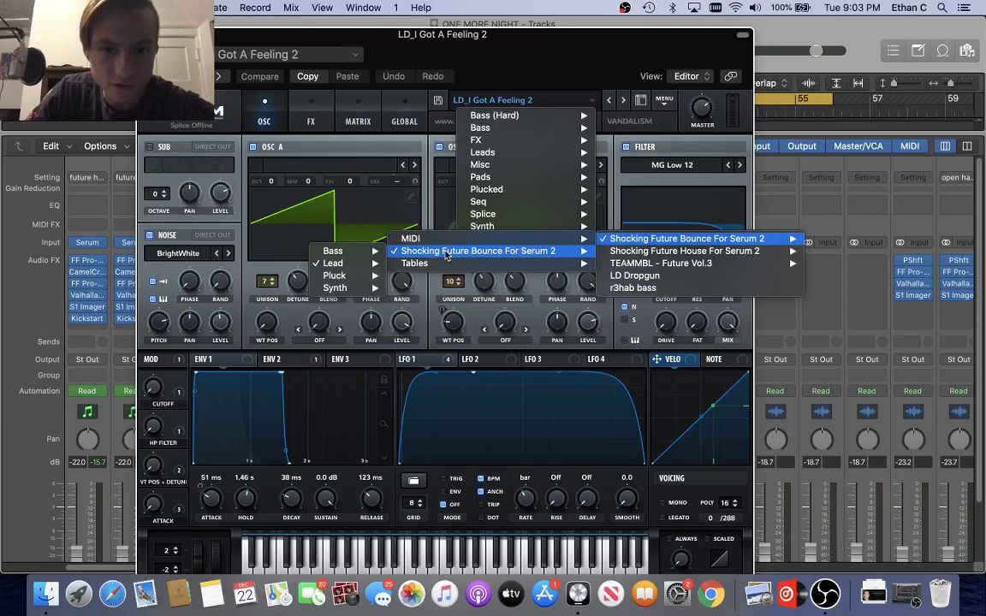
{"action": "mouse_move", "coordinate": [353, 268]}
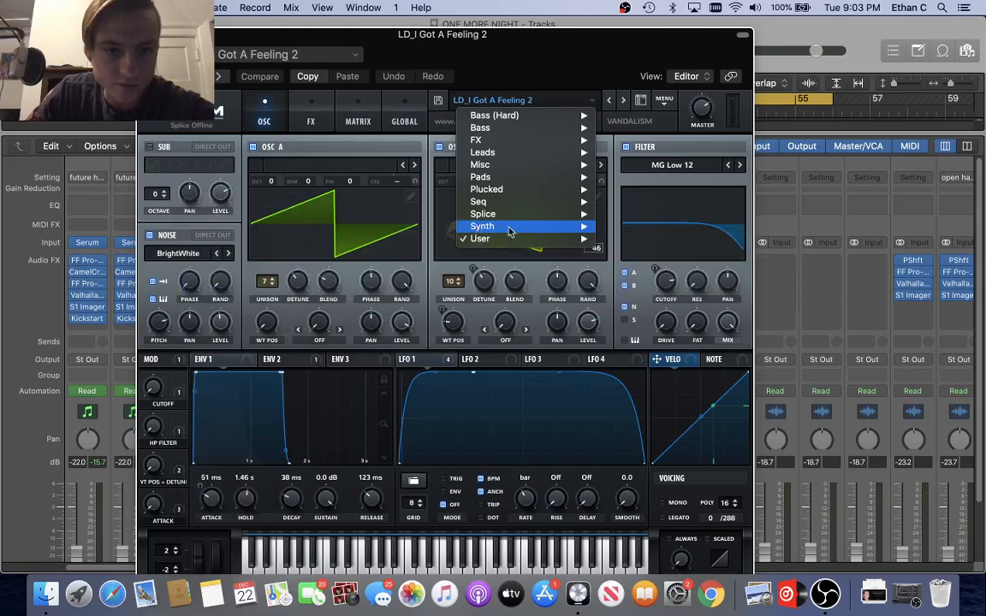
{"action": "left_click", "coordinate": [525, 59]}
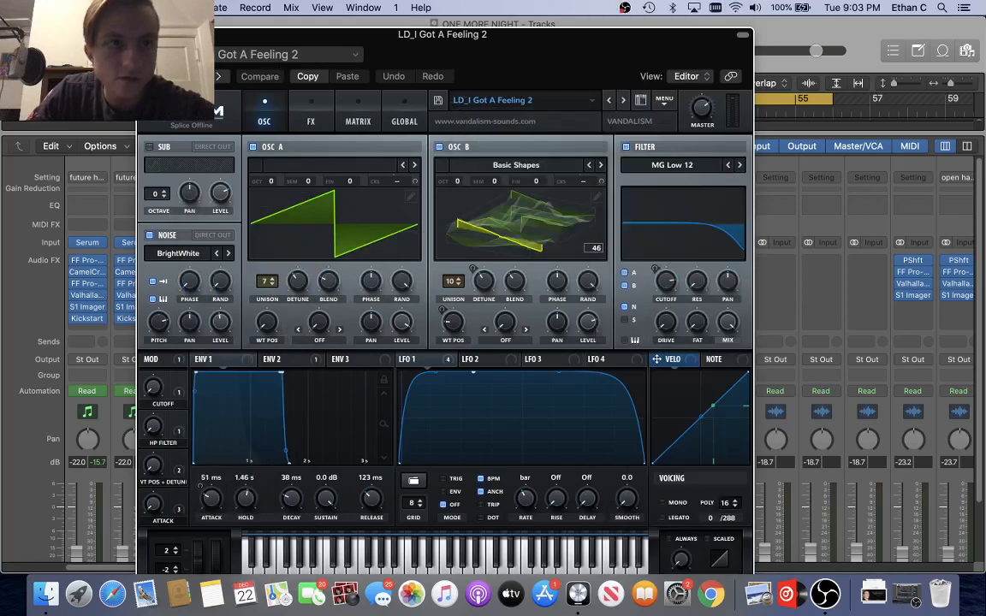
Listen to the three soloed layers, closing track 6's Serum and returning to the arrangement before stopping playback
{"action": "key", "text": "space"}
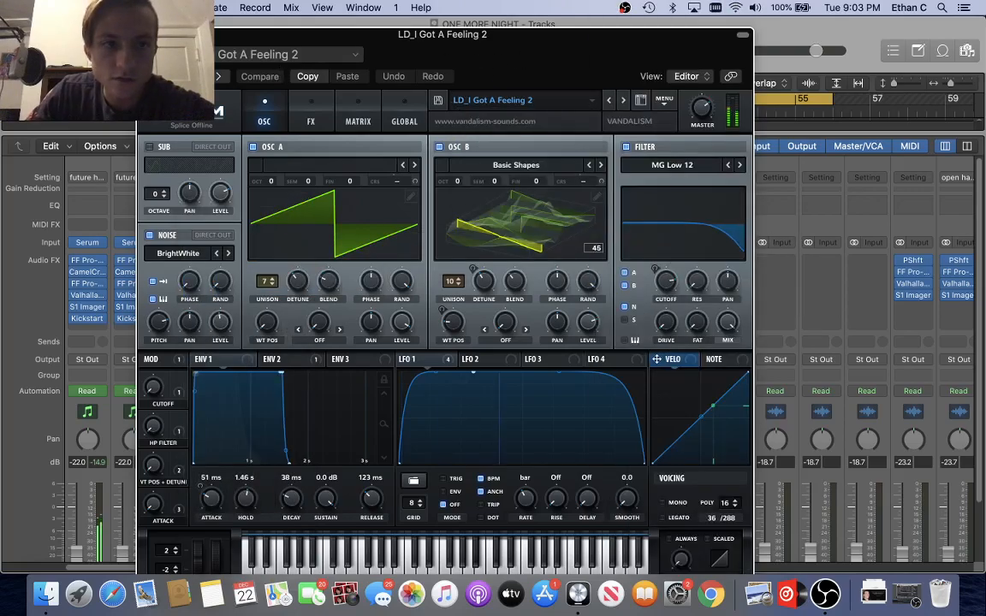
{"action": "left_click", "coordinate": [145, 34]}
{"action": "key", "text": "x"}
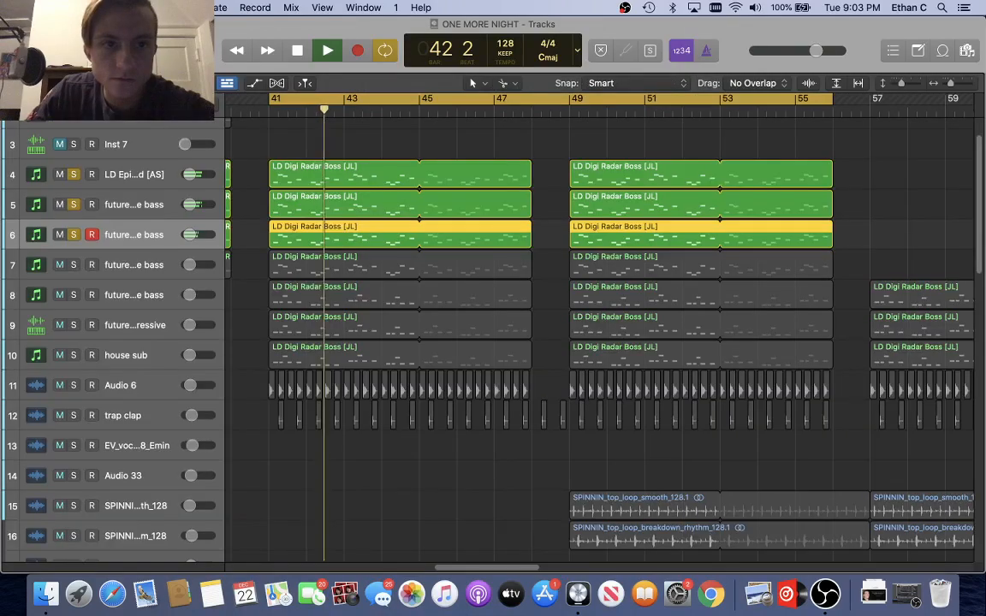
{"action": "key", "text": "space"}
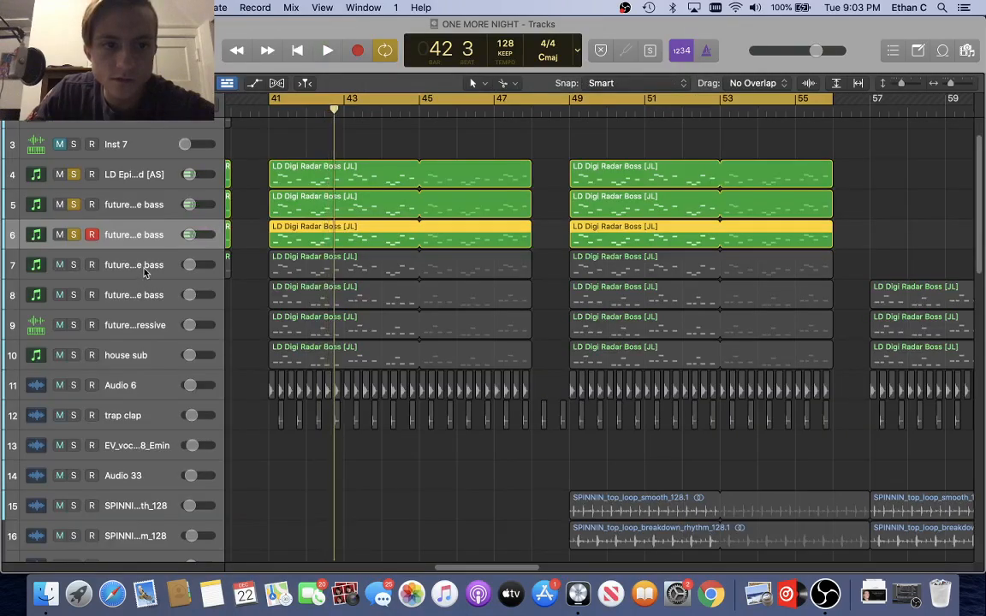
Add track 7 to the soloed layers and start playback of the loop
{"action": "left_click", "coordinate": [145, 272]}
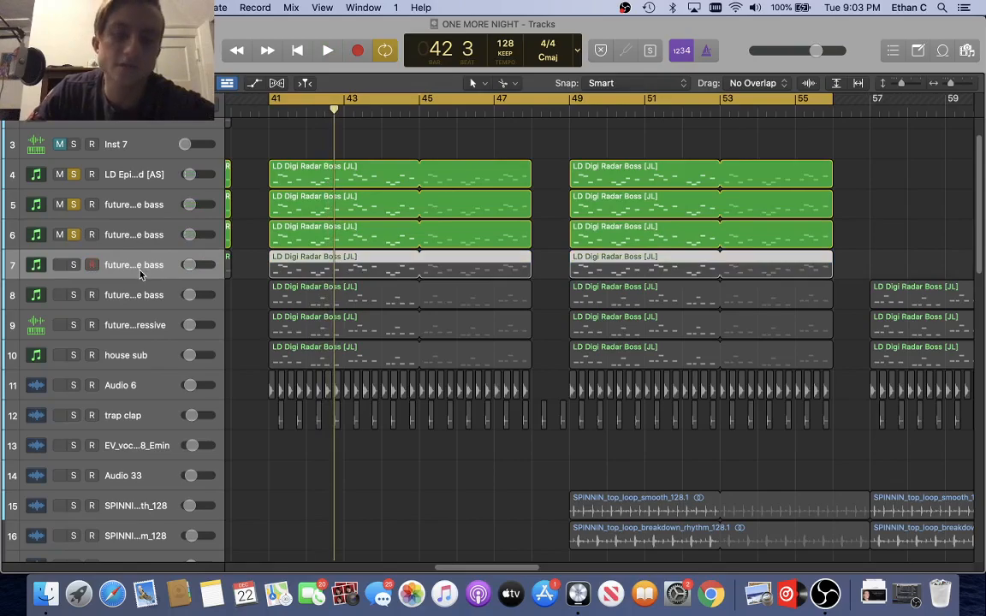
{"action": "left_click", "coordinate": [72, 265]}
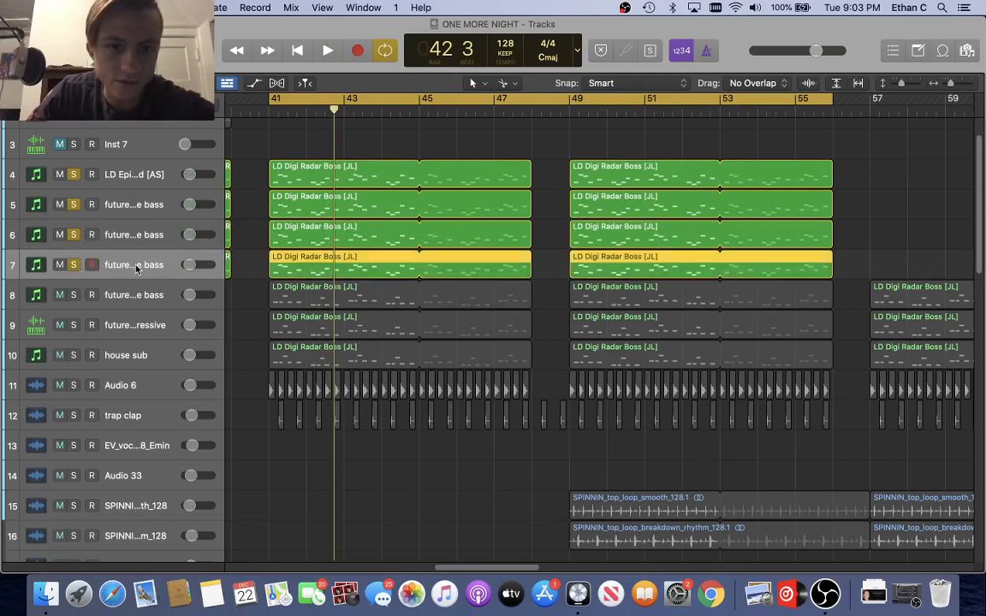
{"action": "key", "text": "space"}
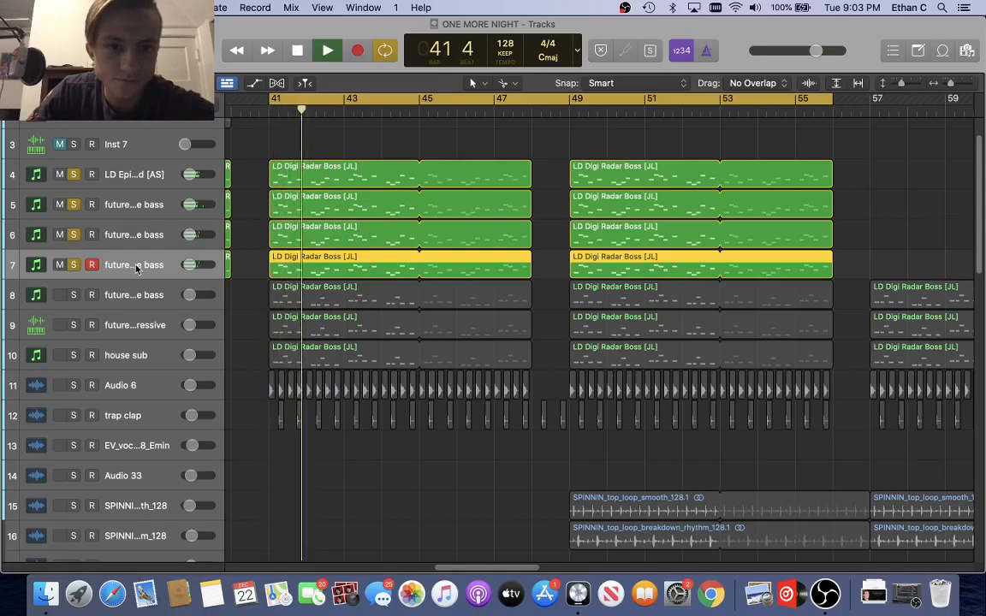
Examine track 7's Serum patch and browse the User presets to the Shocking Future Bounce For Serum 2 pack
{"action": "key", "text": "x"}
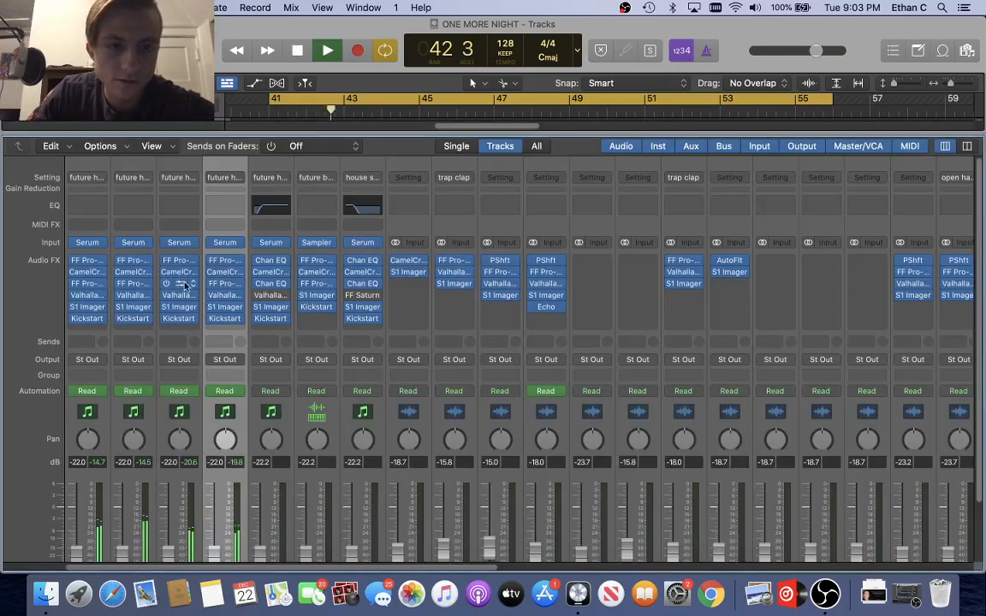
{"action": "left_click", "coordinate": [230, 246]}
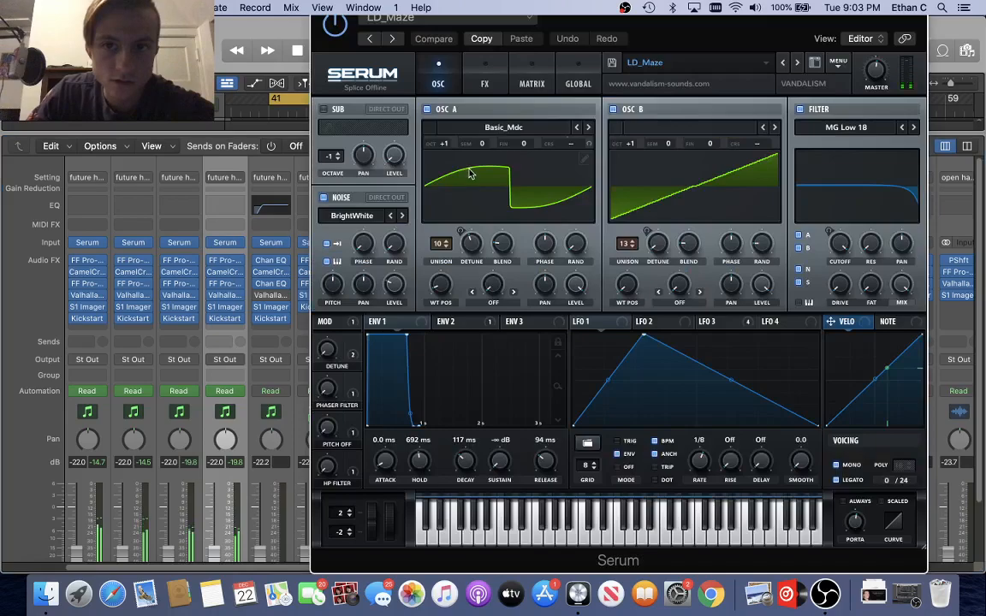
{"action": "left_click_drag", "start_coordinate": [621, 37], "coordinate": [411, 98]}
{"action": "left_click", "coordinate": [453, 134]}
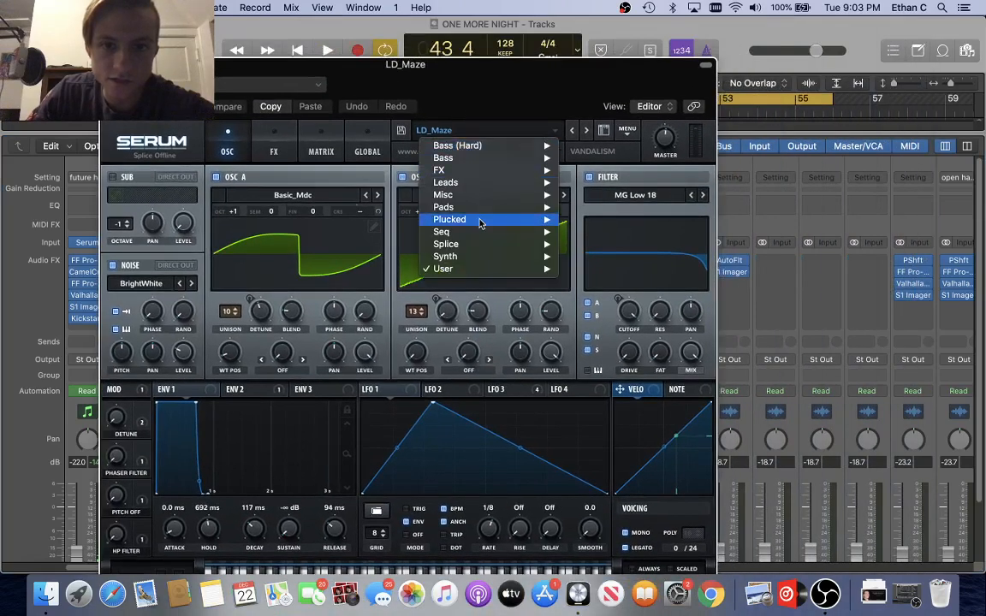
{"action": "mouse_move", "coordinate": [511, 272]}
{"action": "mouse_move", "coordinate": [606, 276]}
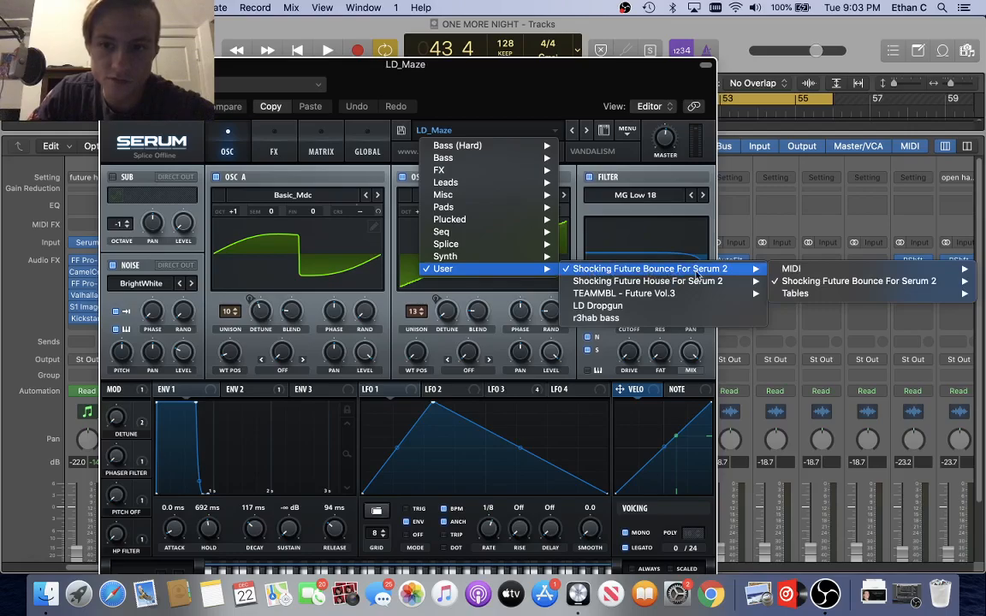
{"action": "left_click", "coordinate": [482, 88]}
{"action": "left_click_drag", "start_coordinate": [482, 87], "coordinate": [563, 43]}
Listen to all four soloed lead layers, closing track 7's Serum and returning to the arrangement before stopping playback
{"action": "key", "text": "space"}
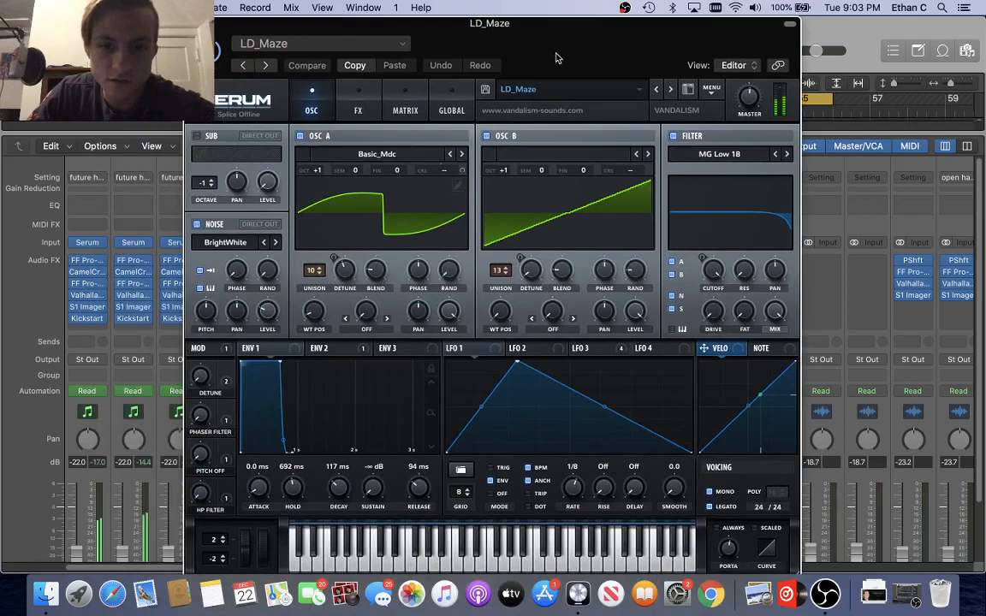
{"action": "left_click", "coordinate": [192, 24]}
{"action": "key", "text": "x"}
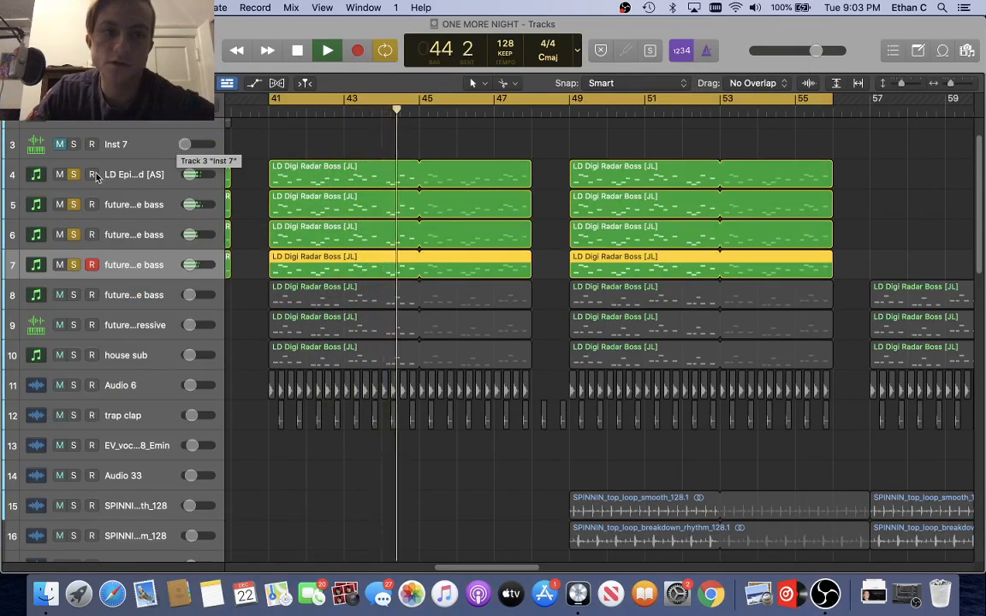
{"action": "key", "text": "space"}
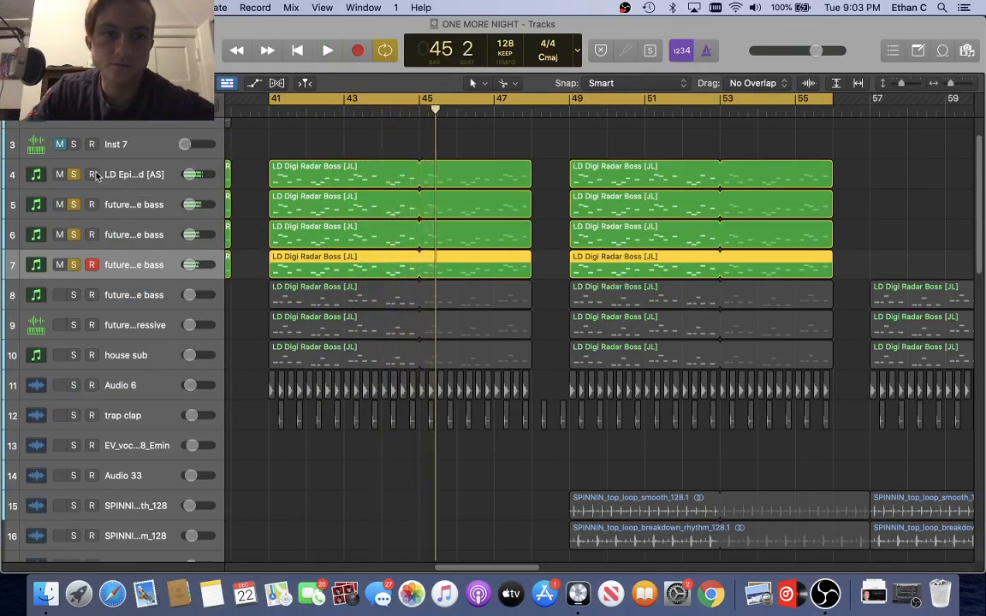
Turn off solo on tracks 4 to 7 and solo tracks 8 and 9 instead
{"action": "left_click", "coordinate": [74, 174]}
{"action": "left_click", "coordinate": [74, 205]}
{"action": "left_click", "coordinate": [74, 234]}
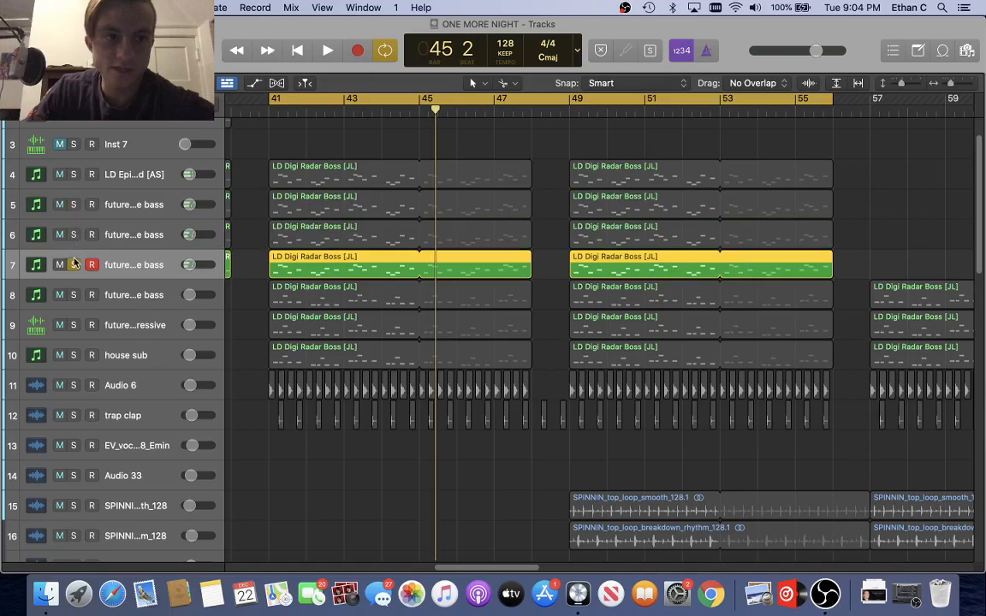
{"action": "left_click", "coordinate": [74, 265]}
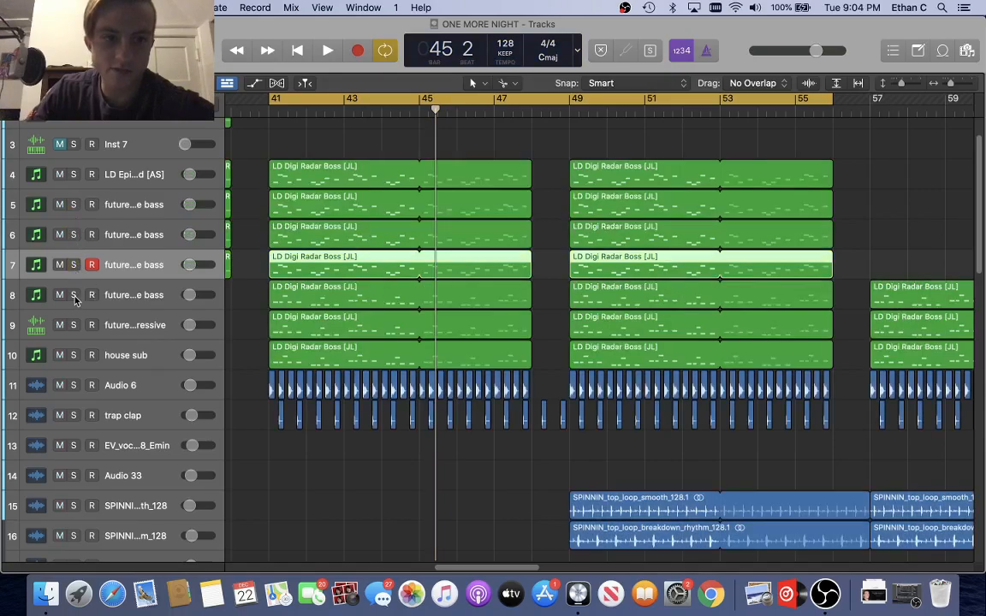
{"action": "left_click", "coordinate": [73, 295]}
{"action": "left_click", "coordinate": [73, 325]}
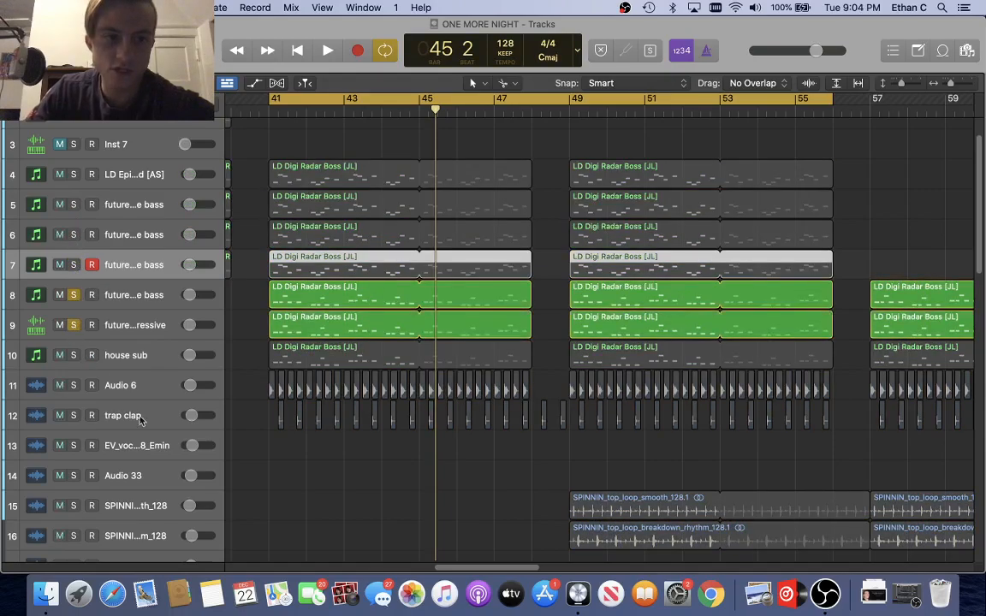
Add the house sub on track 10 to the solo and listen to tracks 8, 9 and 10 together, with track 8 selected
{"action": "left_click", "coordinate": [74, 355]}
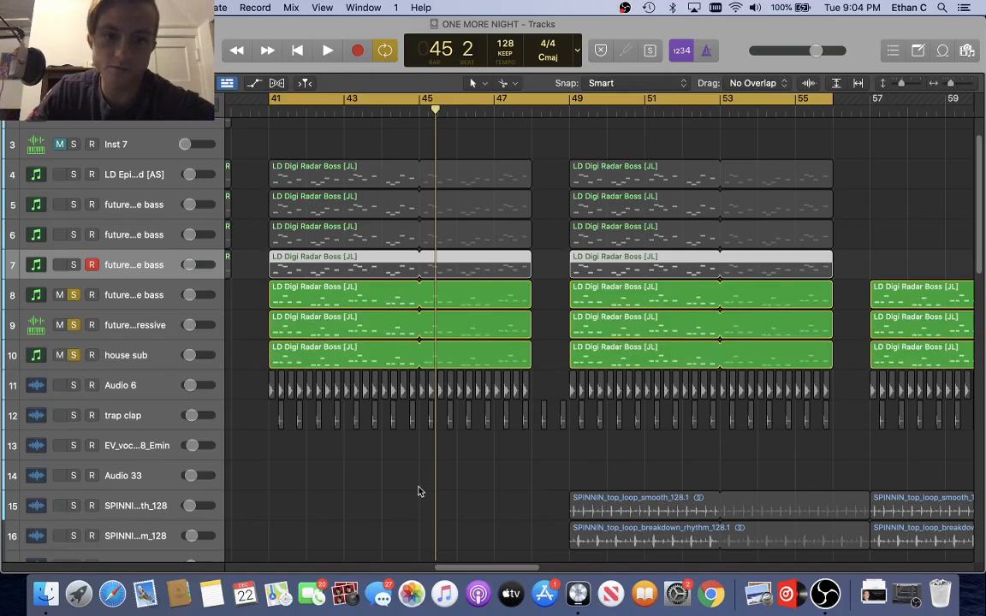
{"action": "scroll", "coordinate": [418, 492], "scroll_direction": "left", "scroll_amount": 5}
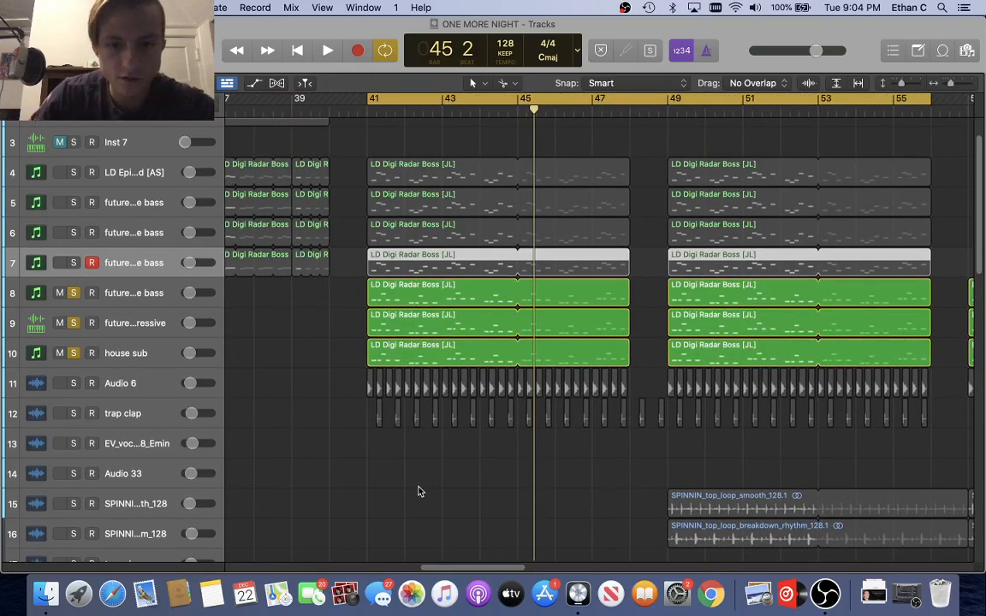
{"action": "left_click", "coordinate": [142, 296]}
{"action": "left_click", "coordinate": [144, 352]}
{"action": "left_click", "coordinate": [142, 326]}
{"action": "left_click", "coordinate": [142, 298]}
{"action": "key", "text": "space"}
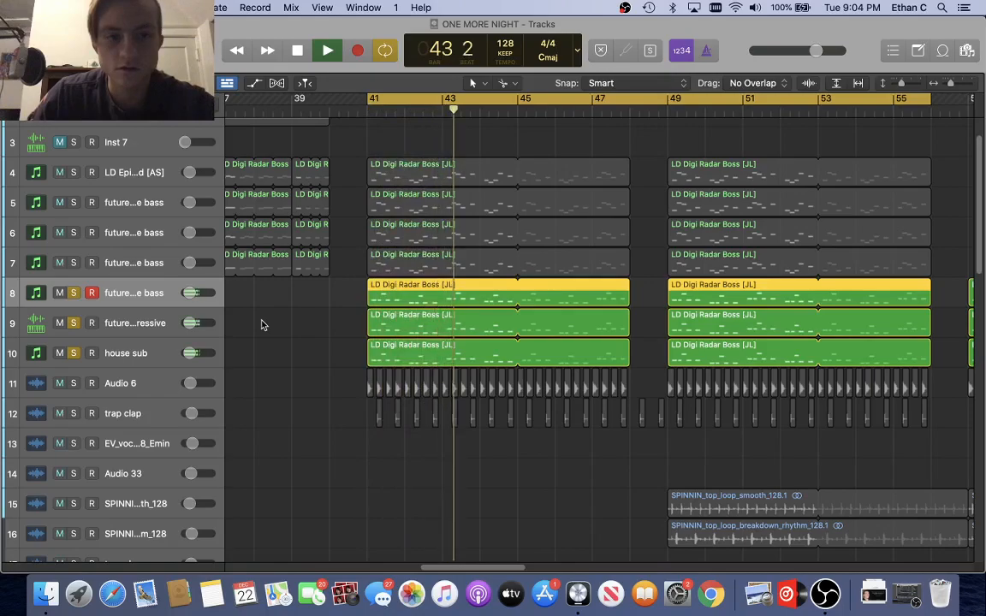
Turn off solo on tracks 9 and 10 to hear track 8 alone, then show the mixer and stop playback
{"action": "left_click", "coordinate": [74, 322]}
{"action": "left_click", "coordinate": [73, 353]}
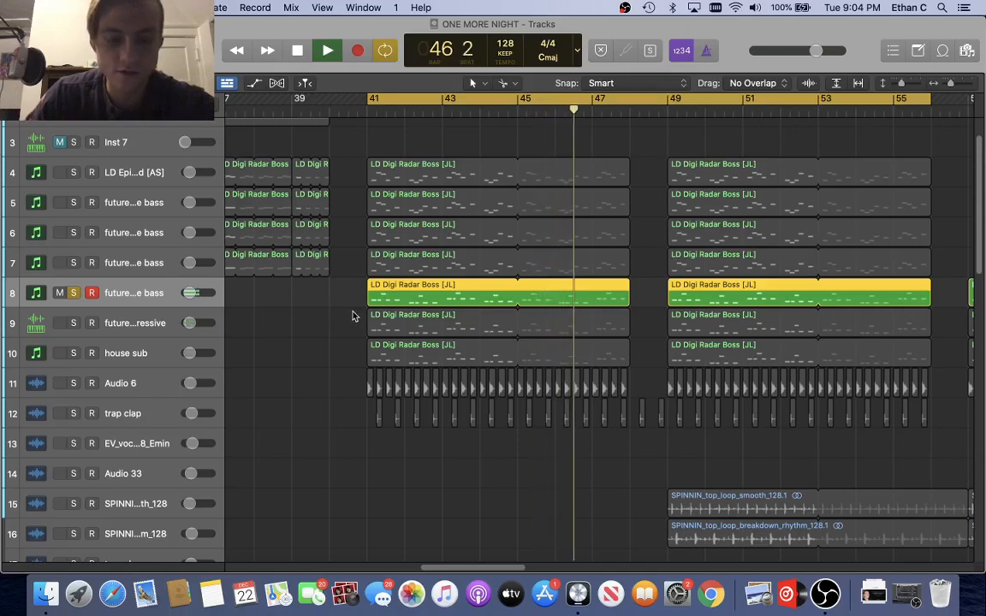
{"action": "key", "text": "x"}
{"action": "key", "text": "space"}
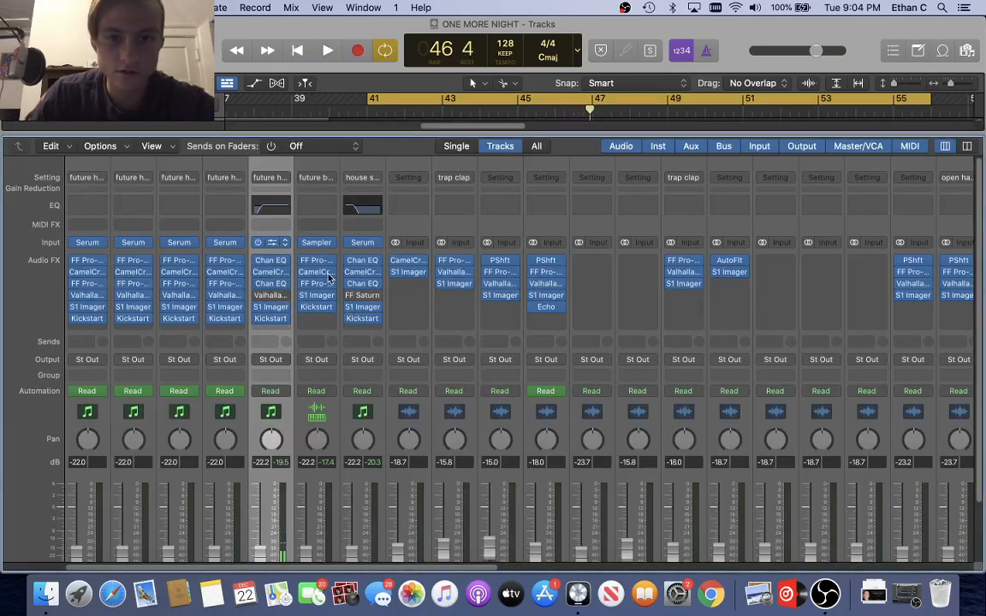
Examine track 8's Serum patch and browse the User presets to the Bass folder of Shocking Future Bounce For Serum 2
{"action": "key", "text": "v"}
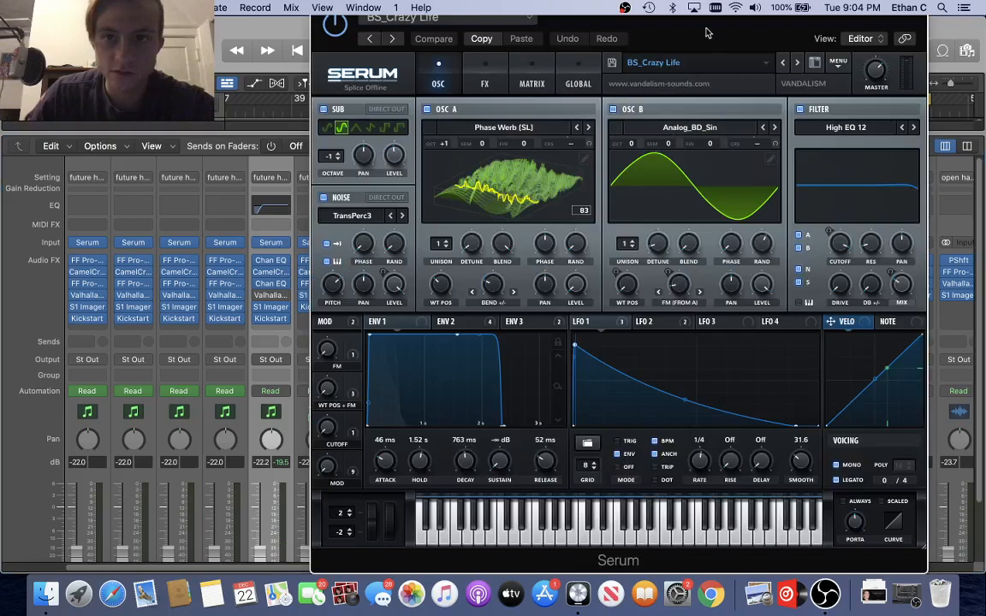
{"action": "left_click_drag", "start_coordinate": [706, 34], "coordinate": [460, 89]}
{"action": "left_click", "coordinate": [395, 113]}
{"action": "mouse_move", "coordinate": [454, 254]}
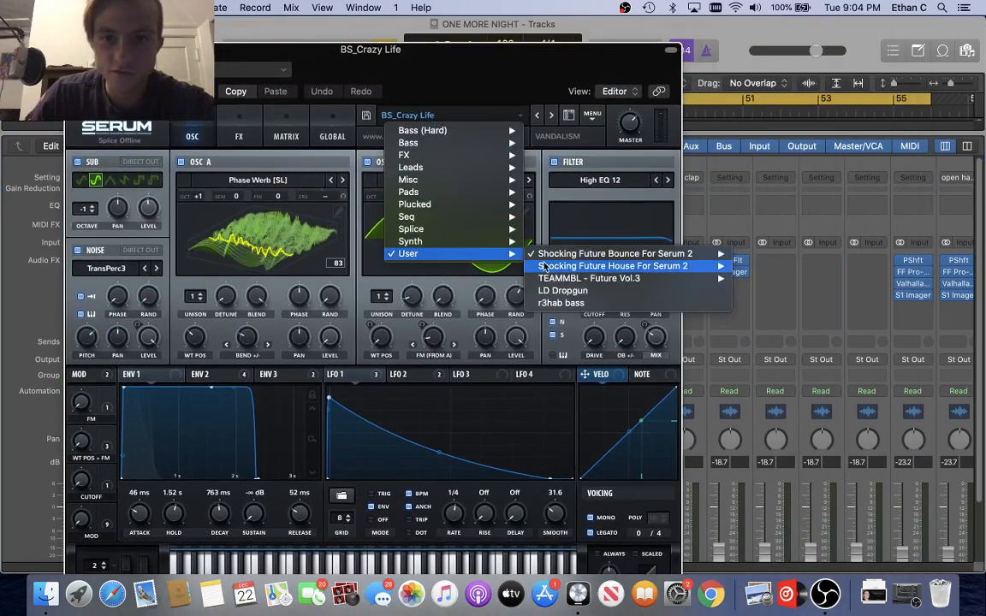
{"action": "mouse_move", "coordinate": [563, 259]}
{"action": "mouse_move", "coordinate": [689, 268]}
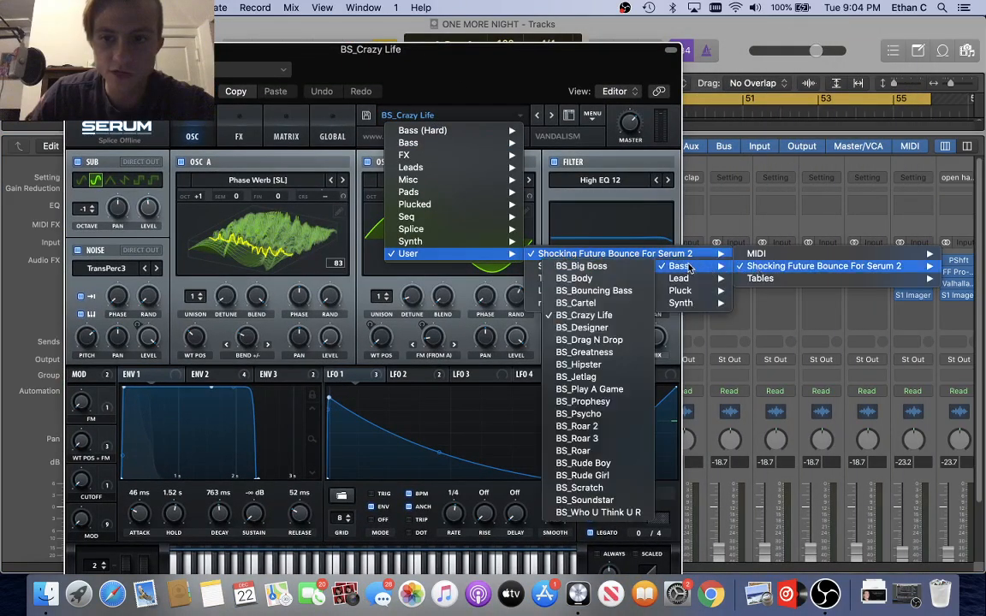
{"action": "left_click", "coordinate": [431, 75]}
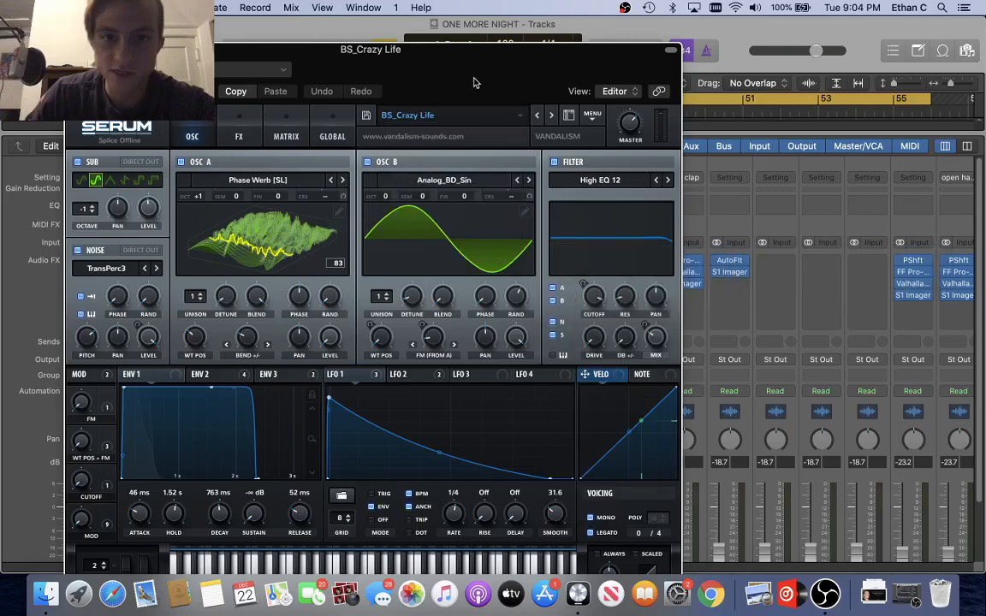
Review the whole effects chain of track 8's BS_Crazy Life patch, from EQ to Filter, and close Serum
{"action": "left_click", "coordinate": [239, 136]}
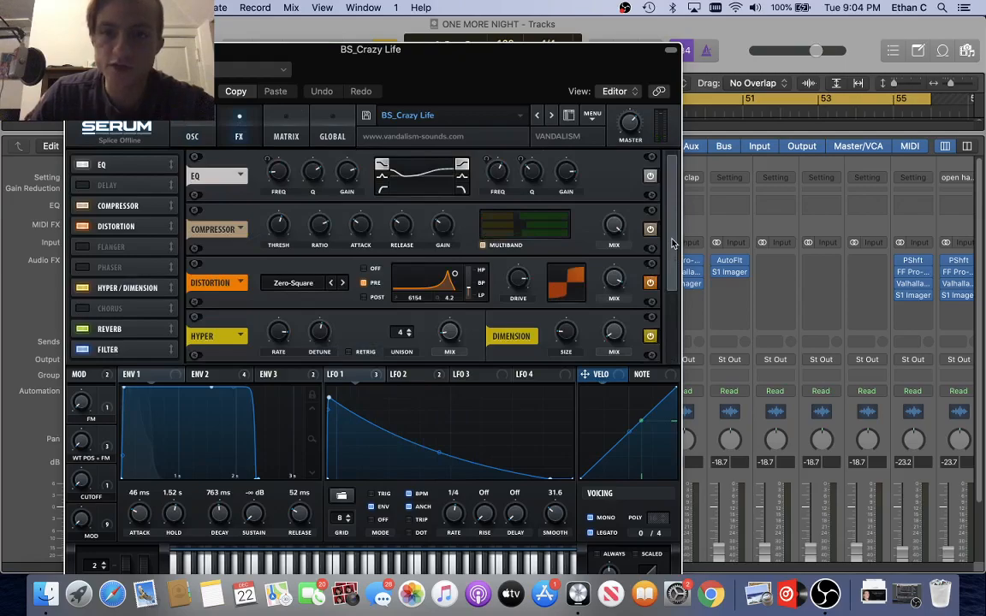
{"action": "scroll", "coordinate": [673, 244], "scroll_direction": "down", "scroll_amount": 3}
{"action": "scroll", "coordinate": [428, 223], "scroll_direction": "up", "scroll_amount": 3}
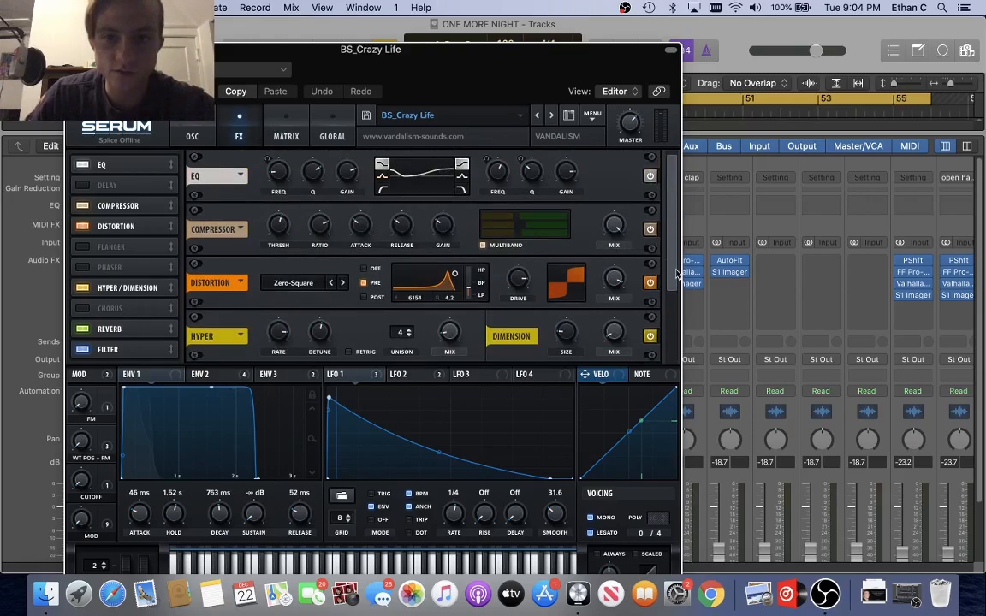
{"action": "scroll", "coordinate": [672, 278], "scroll_direction": "down", "scroll_amount": 3}
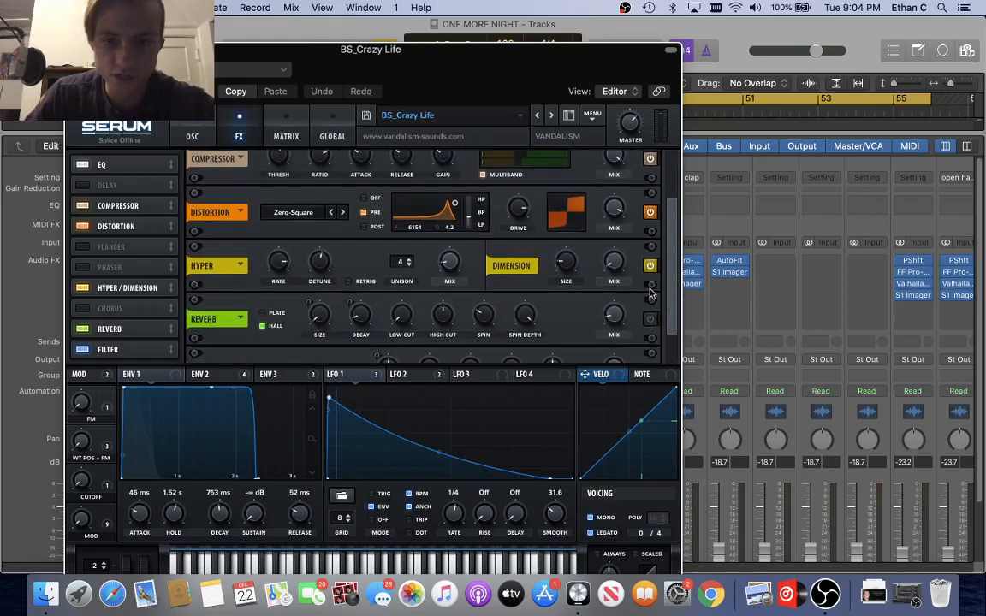
{"action": "scroll", "coordinate": [672, 285], "scroll_direction": "down", "scroll_amount": 2}
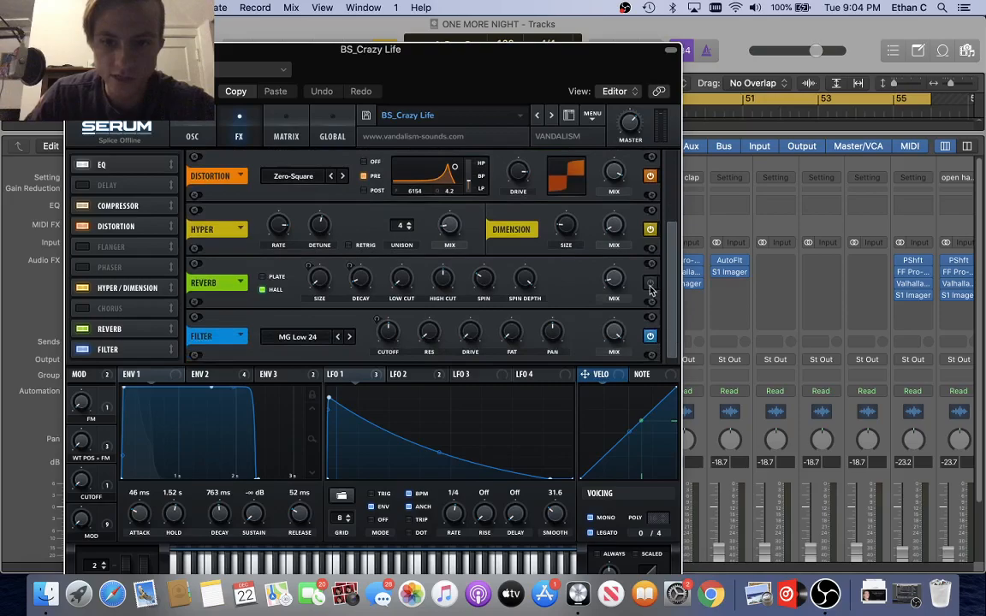
{"action": "left_click_drag", "start_coordinate": [677, 346], "coordinate": [672, 272]}
{"action": "left_click", "coordinate": [75, 49]}
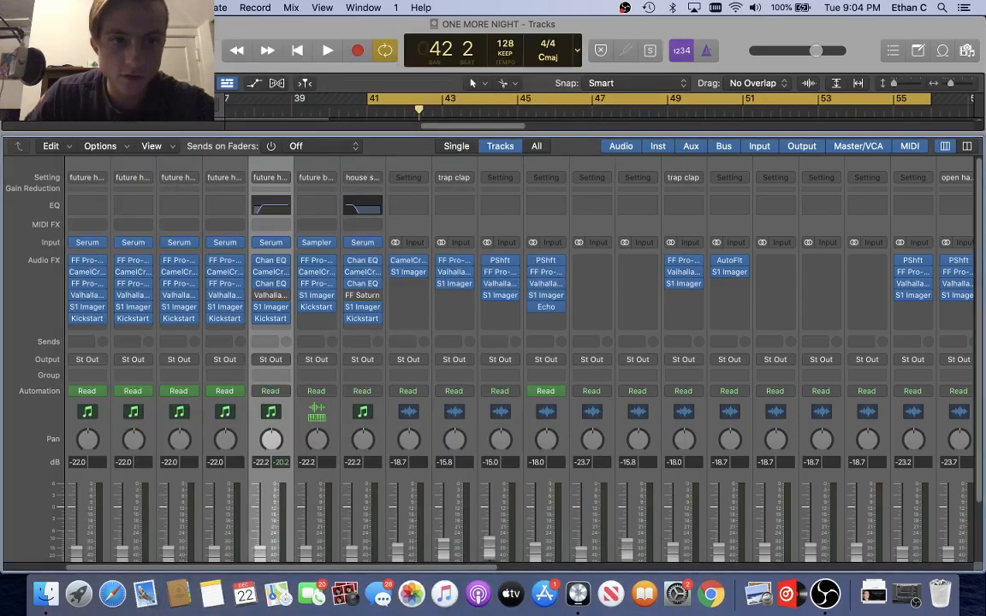
Inspect the low cut in track 8's first Channel EQ and the CamelCrusher insert, closing each plug-in
{"action": "left_click", "coordinate": [271, 261]}
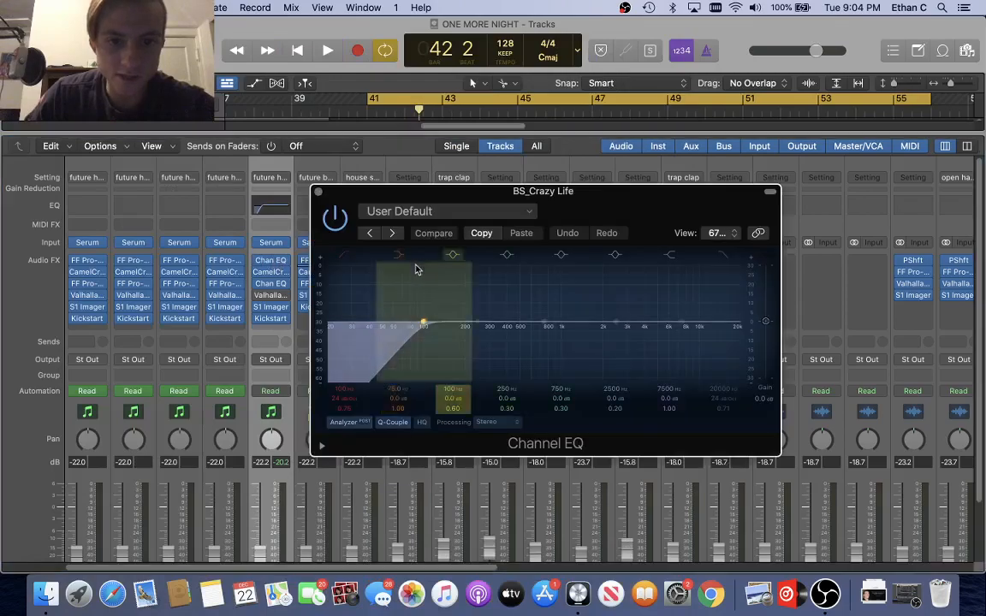
{"action": "left_click_drag", "start_coordinate": [392, 335], "coordinate": [427, 336]}
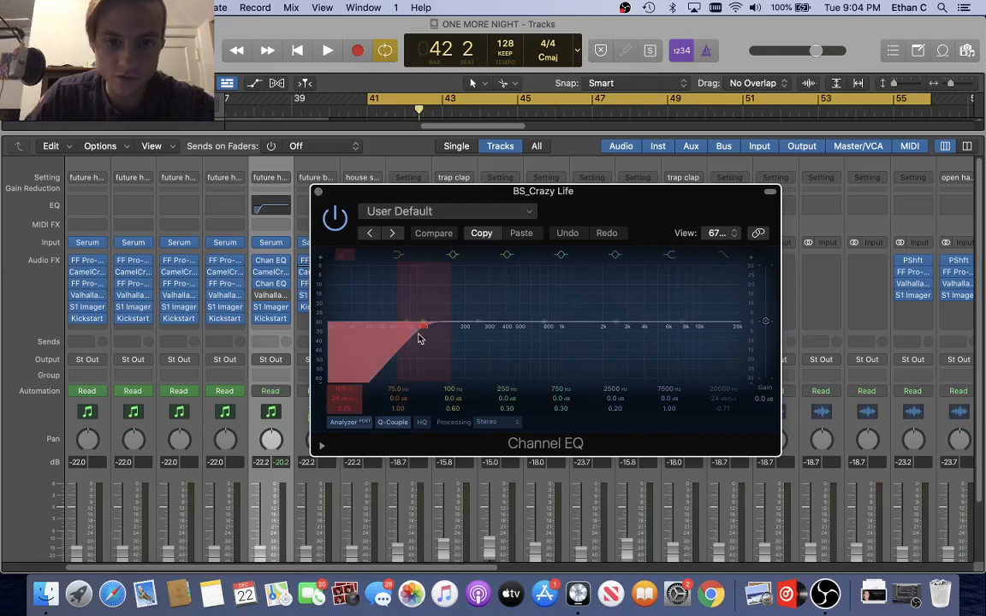
{"action": "left_click", "coordinate": [317, 192]}
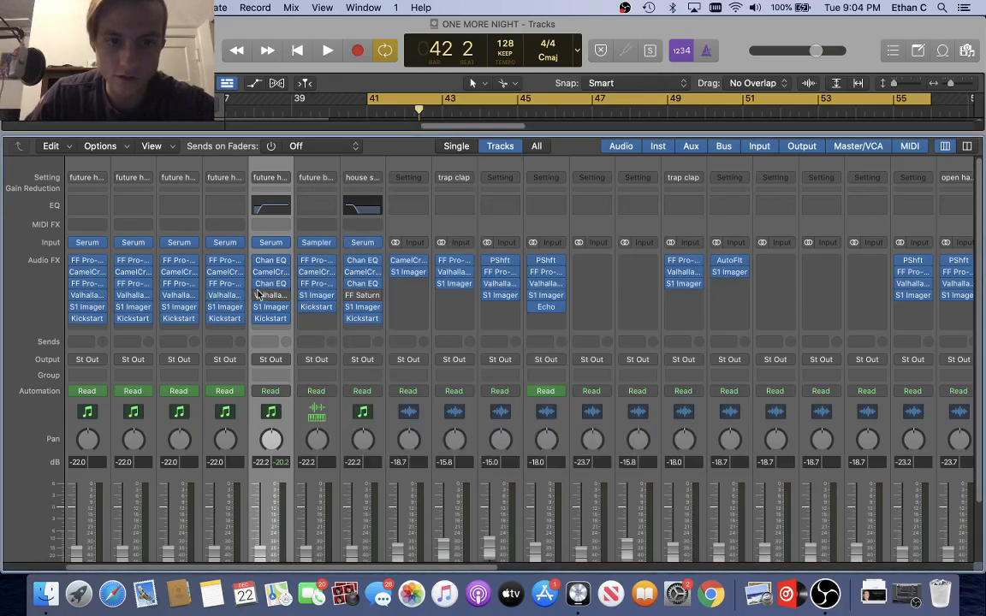
{"action": "left_click", "coordinate": [272, 272]}
{"action": "left_click", "coordinate": [318, 193]}
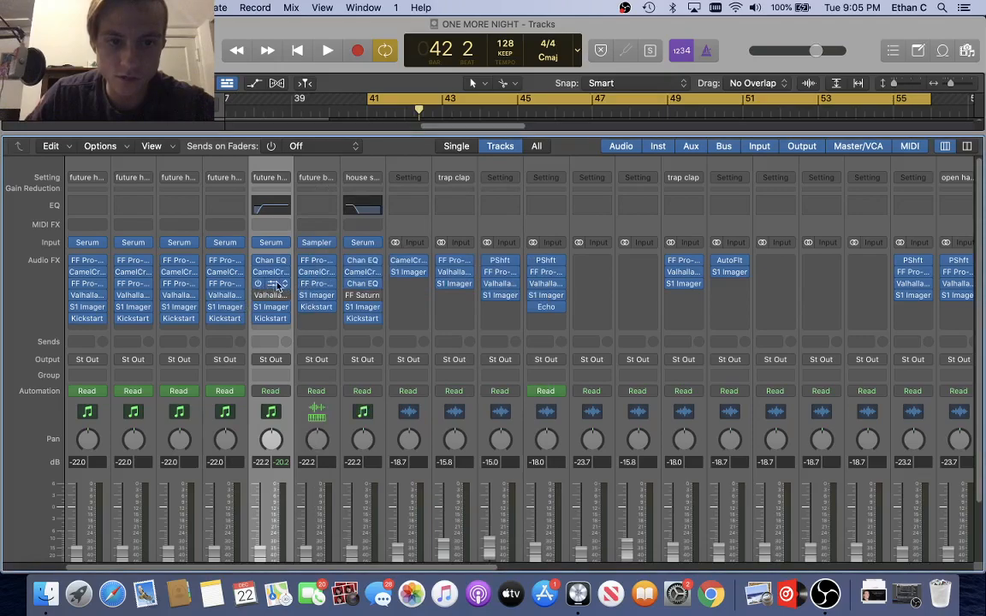
Inspect track 8's second Channel EQ, S1 Imager and Kickstart inserts, then return to the arrangement
{"action": "left_click", "coordinate": [272, 283]}
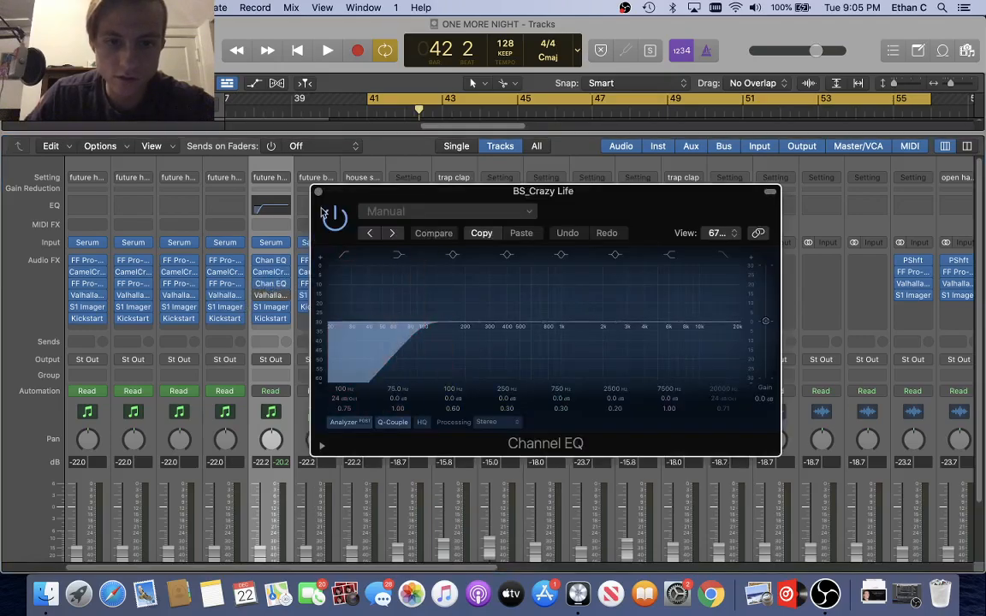
{"action": "left_click", "coordinate": [317, 193]}
{"action": "left_click", "coordinate": [272, 306]}
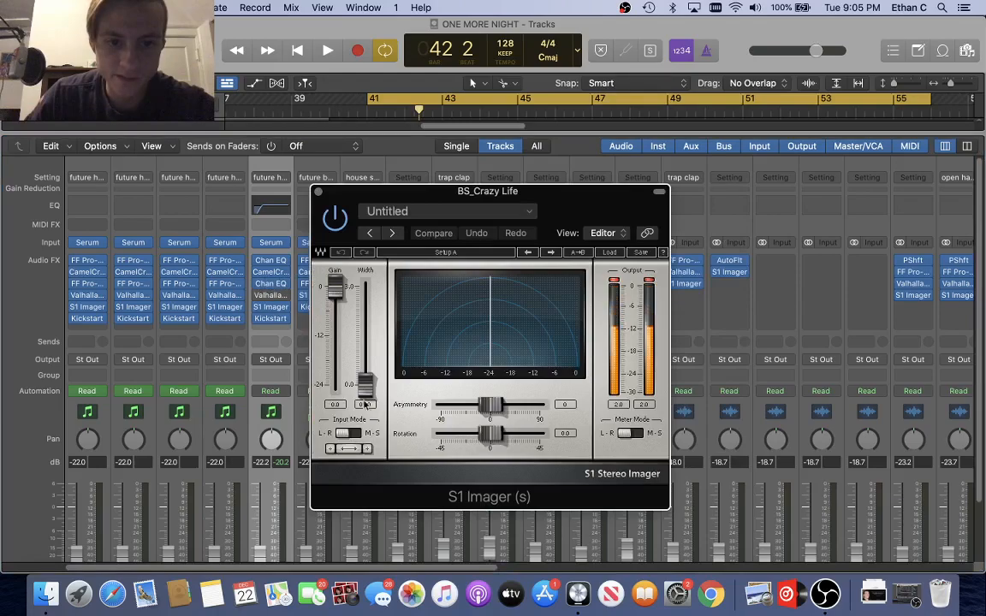
{"action": "left_click", "coordinate": [316, 195]}
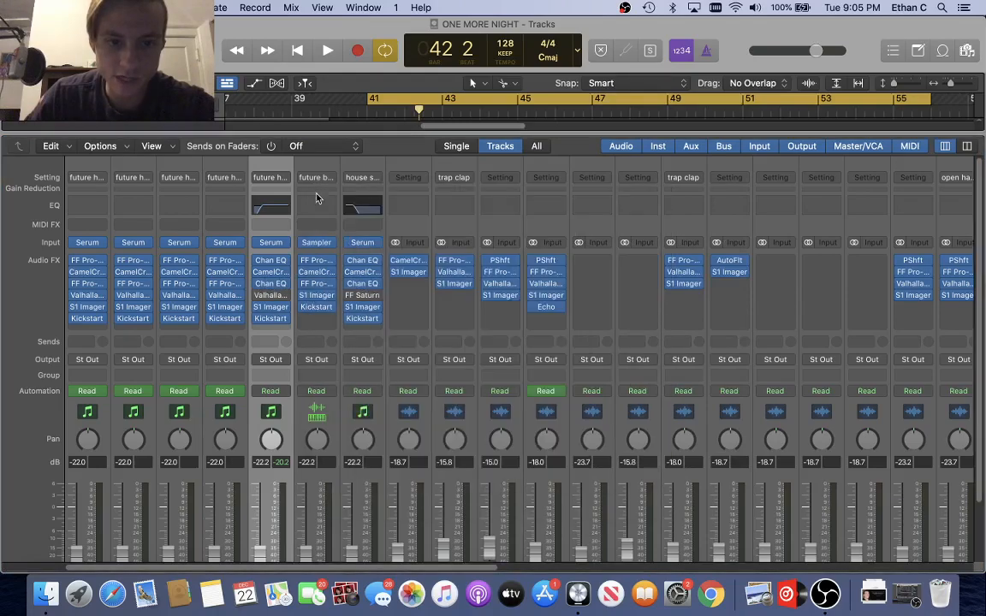
{"action": "left_click", "coordinate": [272, 319]}
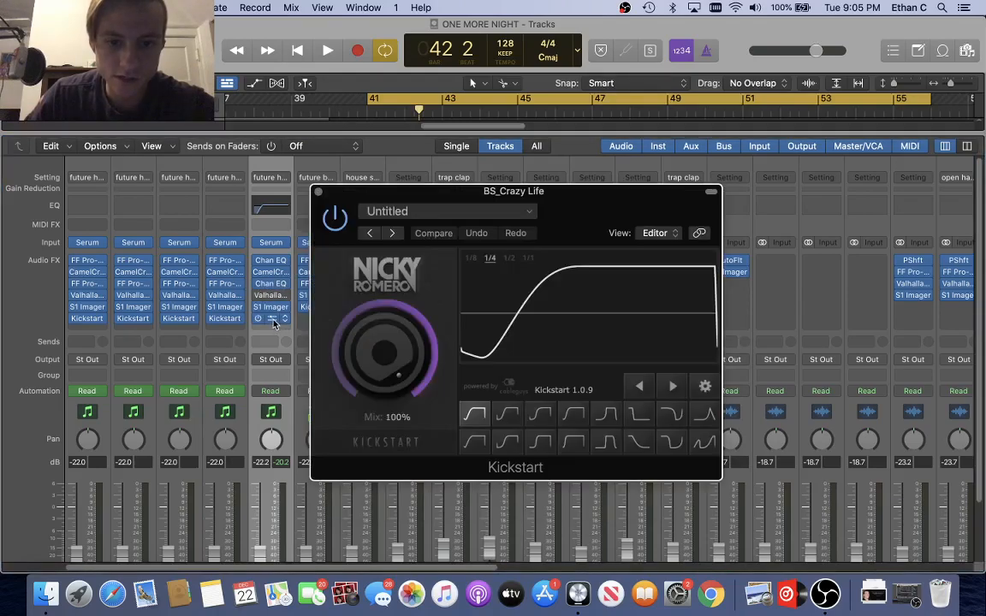
{"action": "left_click", "coordinate": [317, 194]}
{"action": "key", "text": "x"}
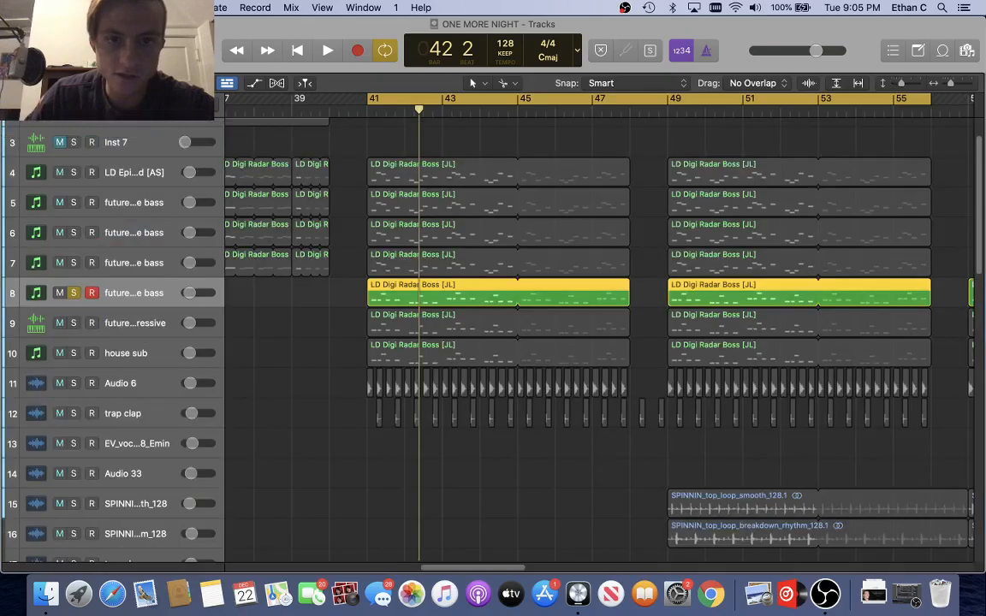
Replay track 8 alone briefly, then add track 9 to the solo, select it and start playback
{"action": "key", "text": "space"}
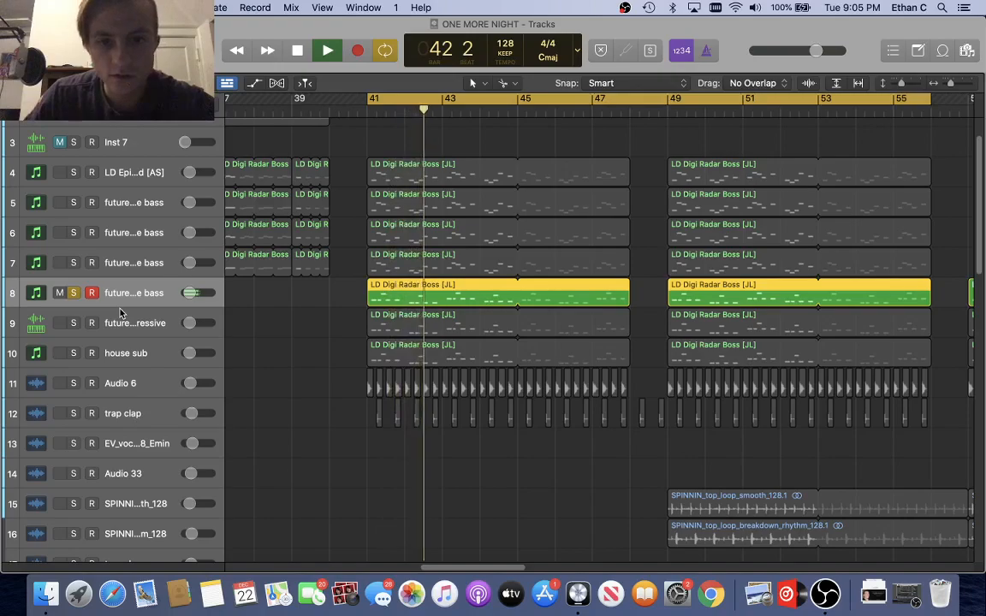
{"action": "key", "text": "space"}
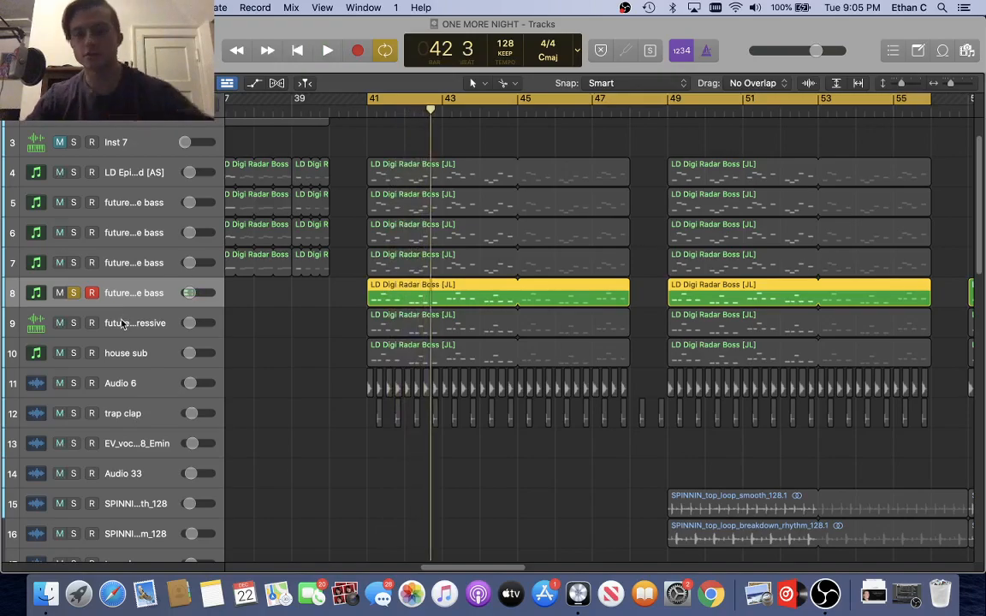
{"action": "scroll", "coordinate": [384, 419], "scroll_direction": "down", "scroll_amount": 1}
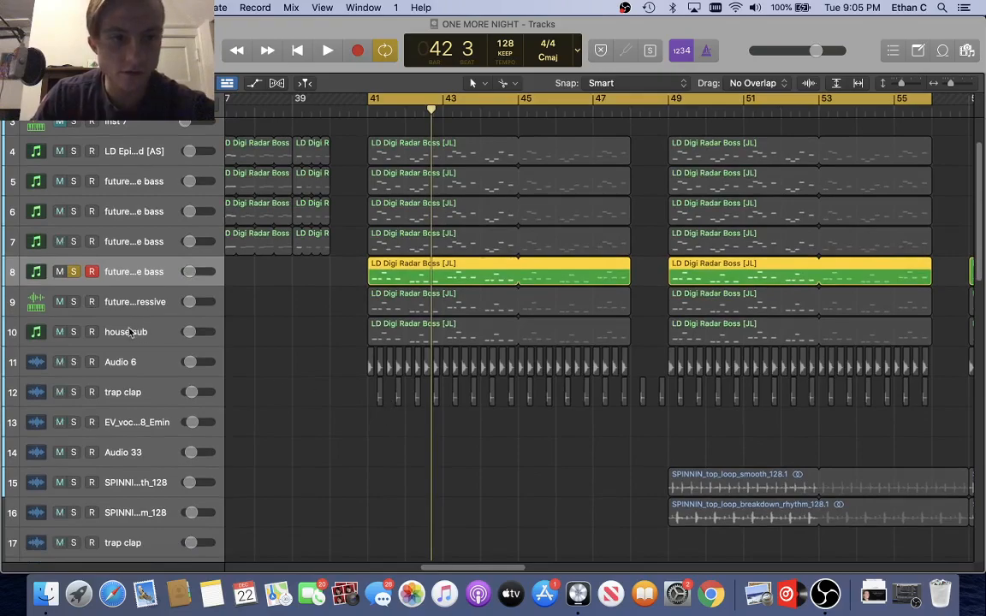
{"action": "left_click", "coordinate": [72, 302]}
{"action": "left_click", "coordinate": [135, 304]}
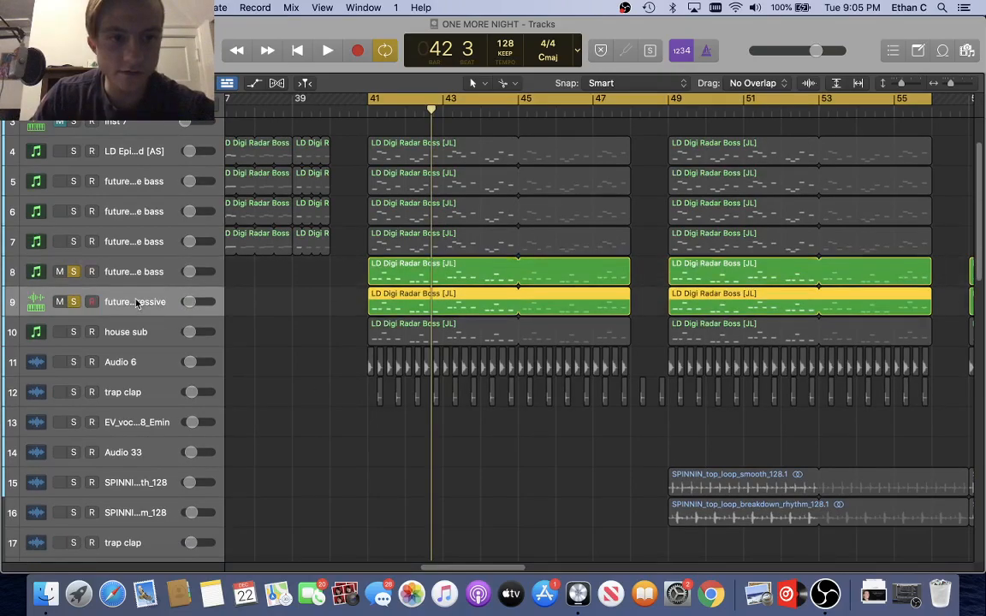
{"action": "left_click", "coordinate": [73, 301]}
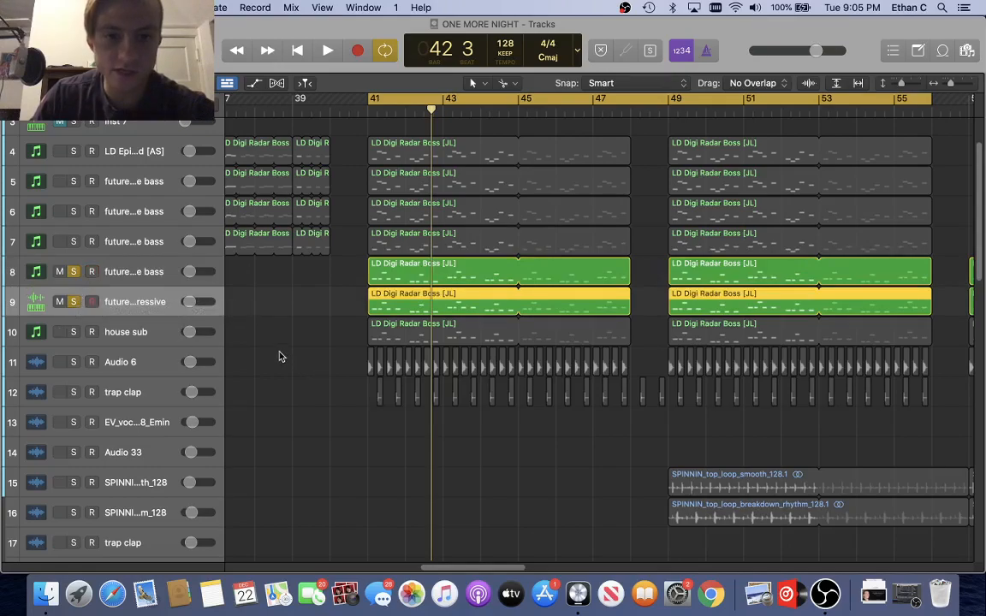
{"action": "key", "text": "space"}
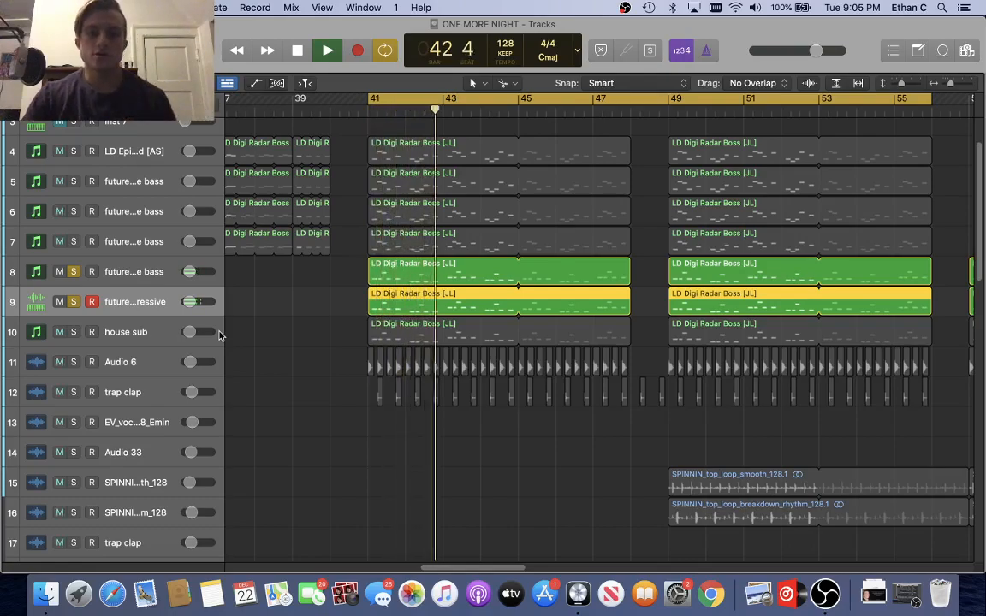
Compare track 9 on its own with tracks 8 and 9 together by switching track 8's solo off and on
{"action": "left_click", "coordinate": [74, 271]}
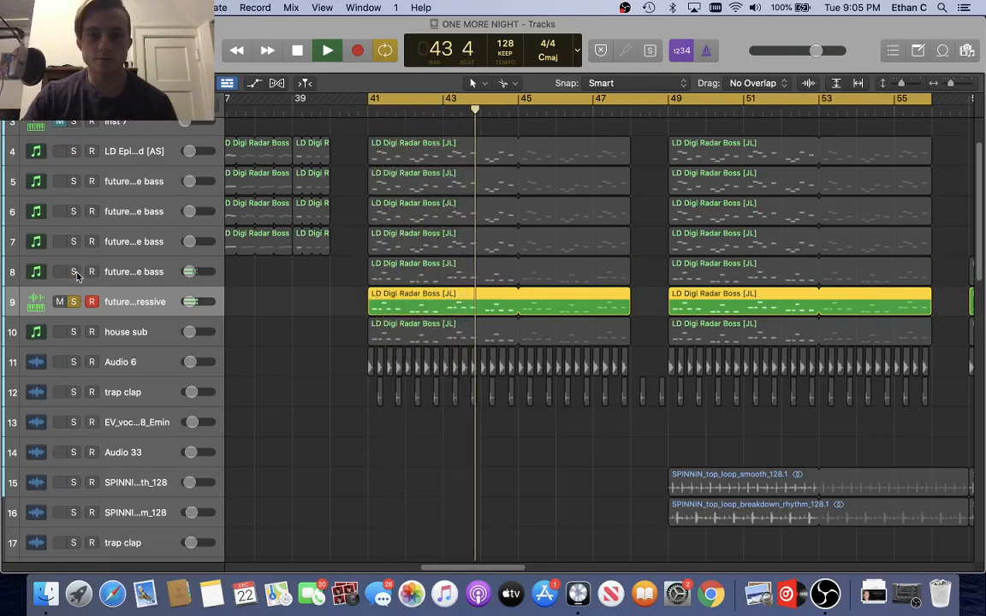
{"action": "key", "text": "space"}
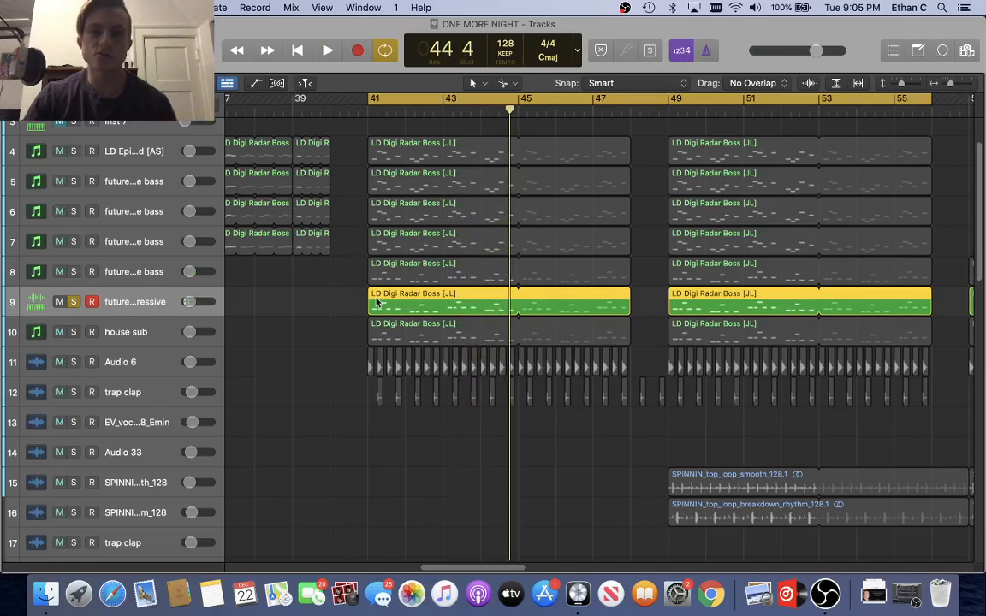
{"action": "left_click", "coordinate": [74, 272]}
{"action": "key", "text": "space"}
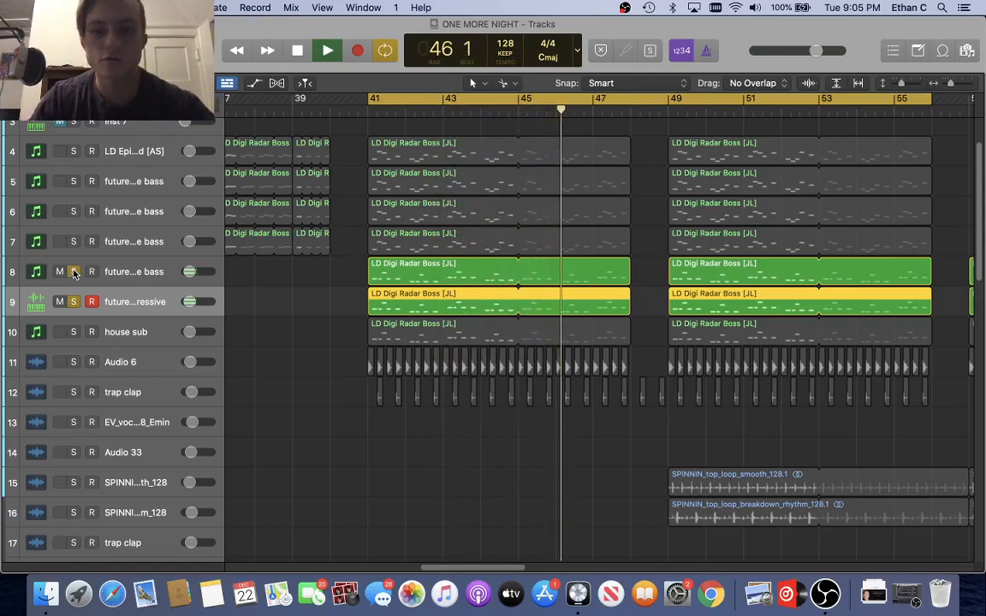
{"action": "key", "text": "space"}
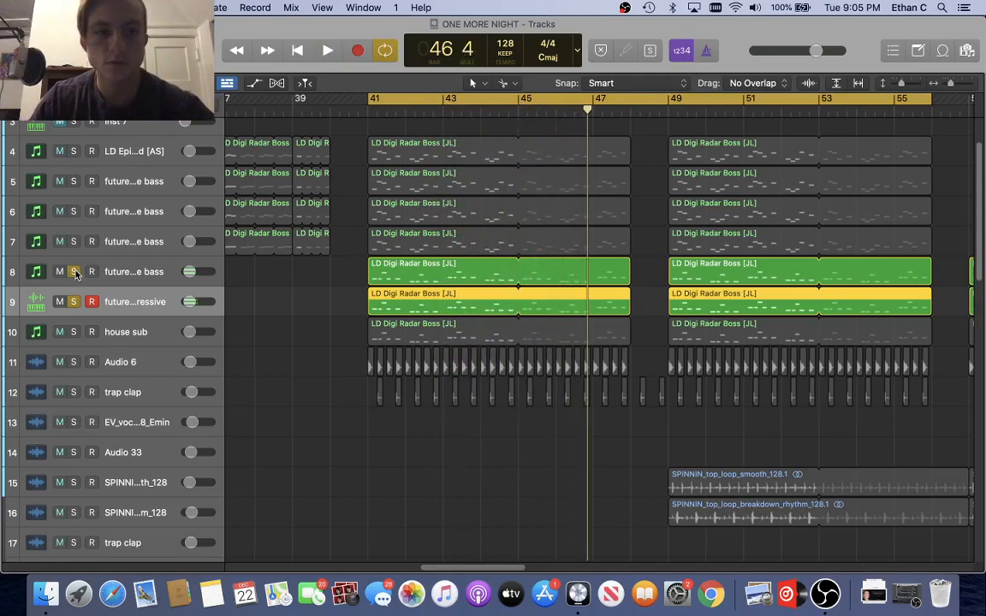
Turn off solo on track 8 and listen to track 9 alone before stopping playback
{"action": "left_click", "coordinate": [74, 271]}
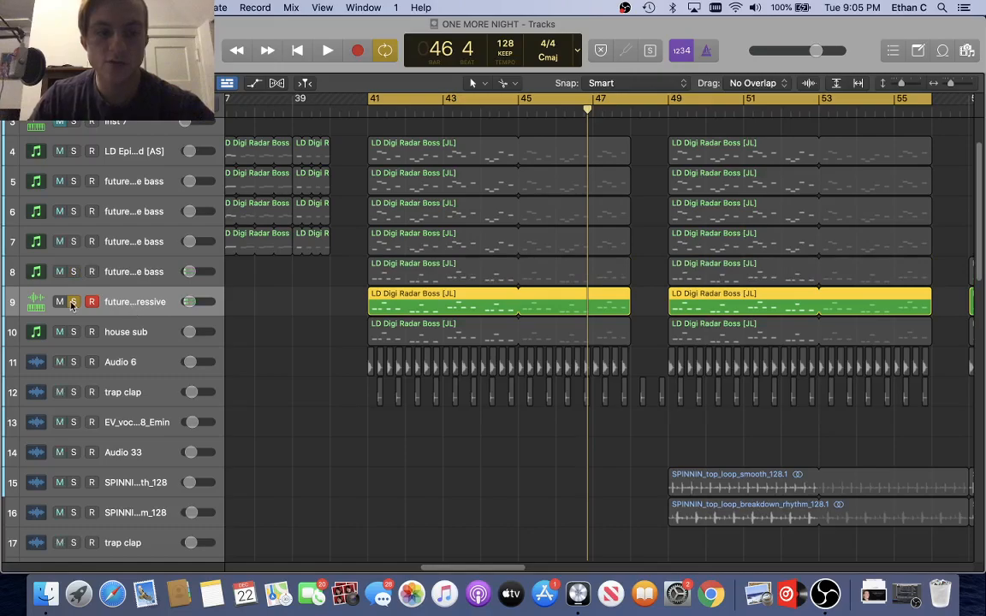
{"action": "key", "text": "space"}
{"action": "key", "text": "space"}
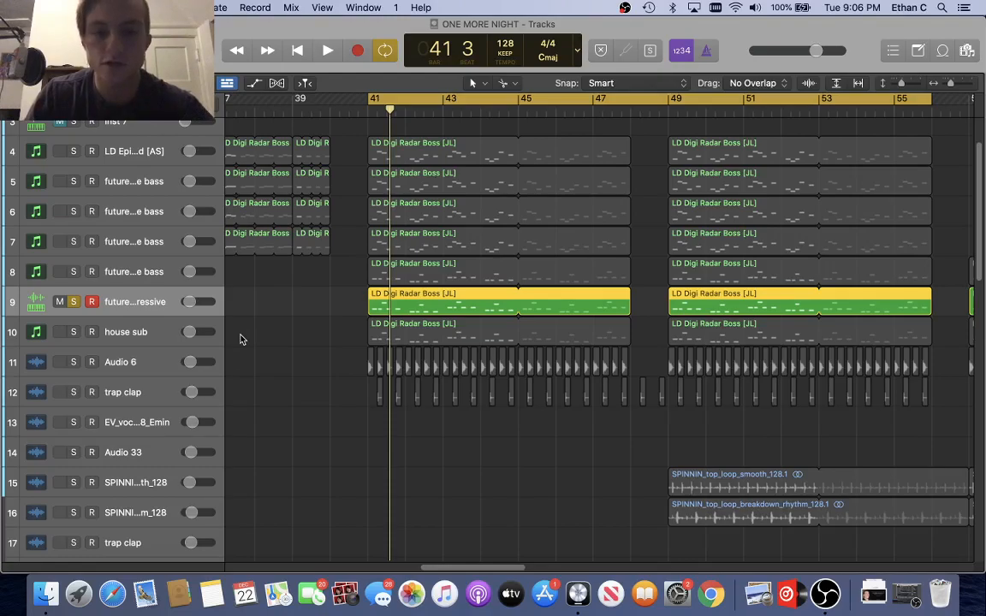
{"action": "left_click", "coordinate": [206, 334]}
{"action": "left_click", "coordinate": [203, 313]}
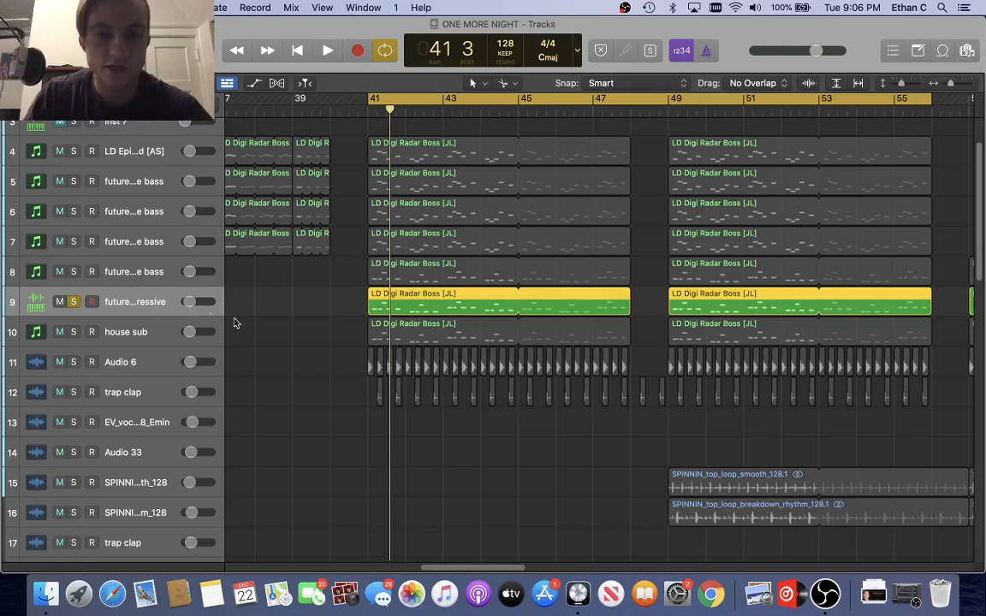
{"action": "key", "text": "x"}
{"action": "key", "text": "x"}
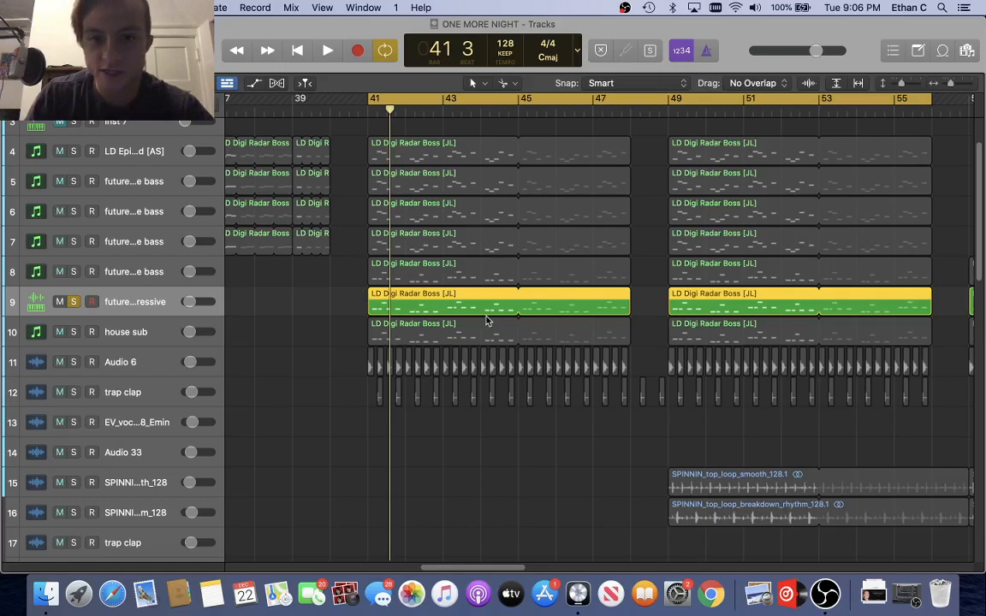
Browse from the home folder through Desktop, Sample Packs, Vengeance_EDM_Essentials_Vol_2 and VEDM2 Synth to the VEDM2 Future House Basses folder
{"action": "left_click", "coordinate": [967, 50]}
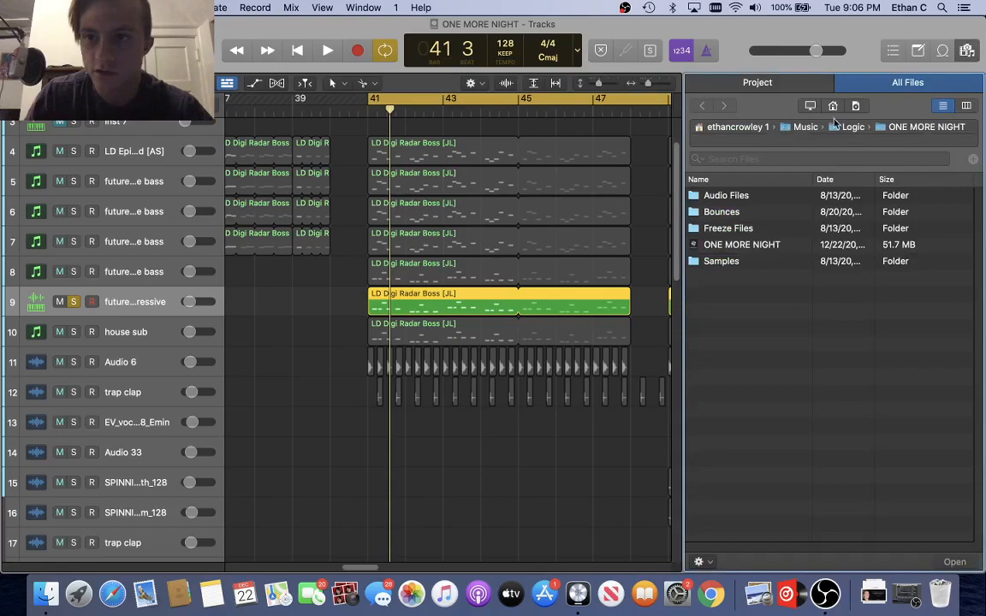
{"action": "left_click", "coordinate": [832, 106]}
{"action": "double_click", "coordinate": [720, 227]}
{"action": "scroll", "coordinate": [736, 411], "scroll_direction": "down", "scroll_amount": 2}
{"action": "left_click", "coordinate": [731, 501]}
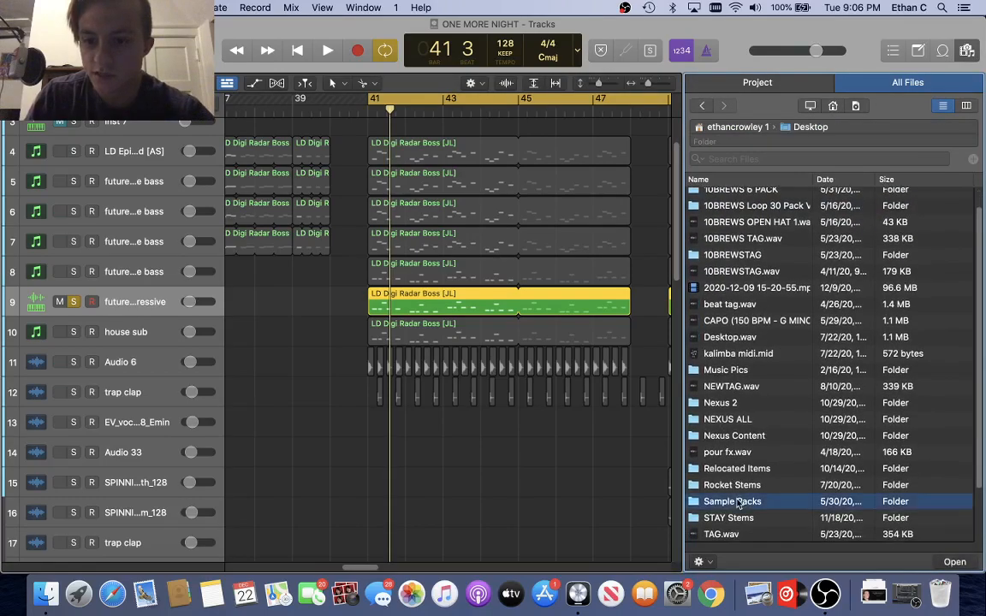
{"action": "double_click", "coordinate": [738, 504]}
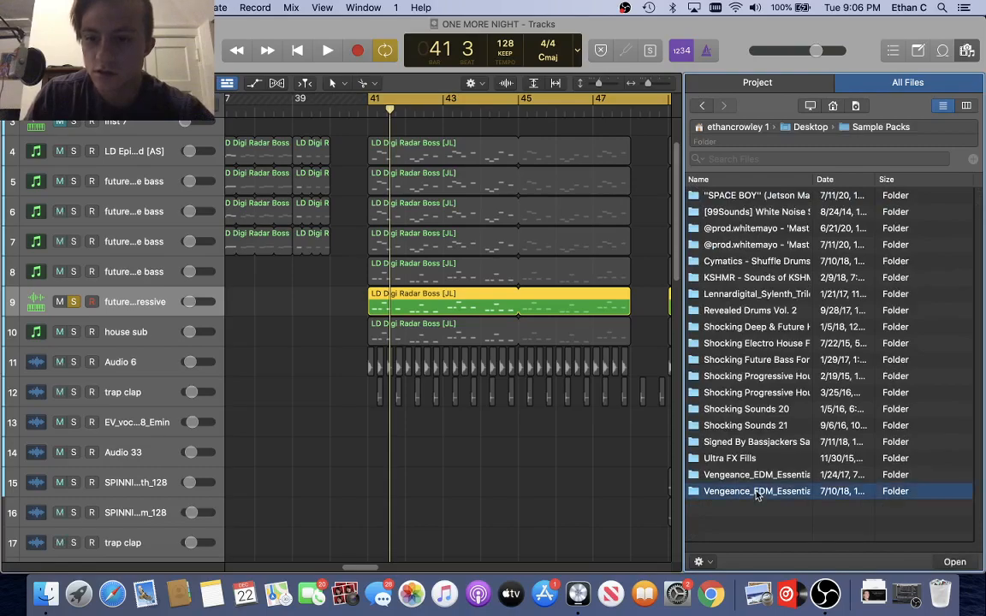
{"action": "double_click", "coordinate": [759, 491]}
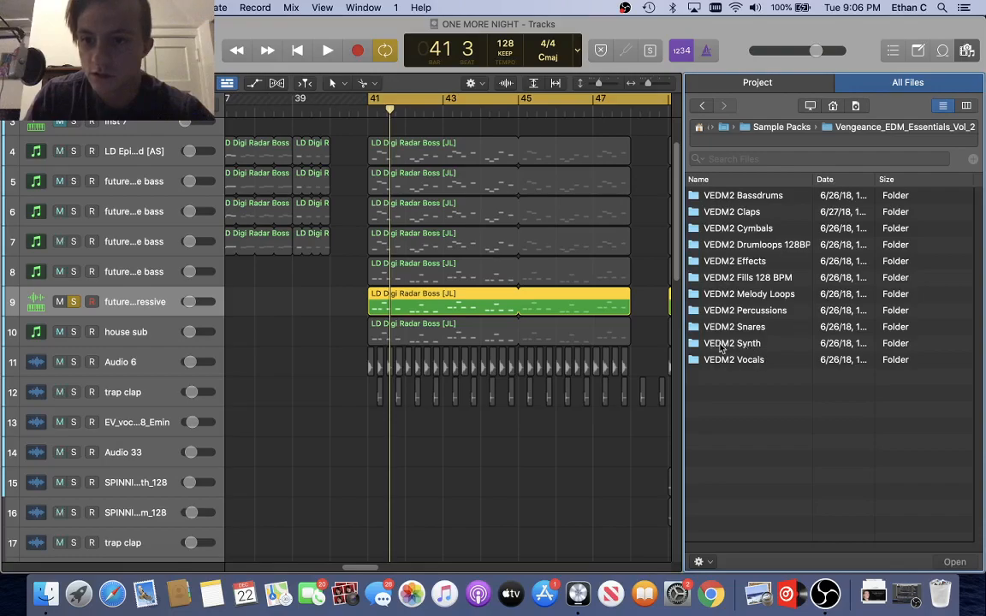
{"action": "double_click", "coordinate": [748, 345]}
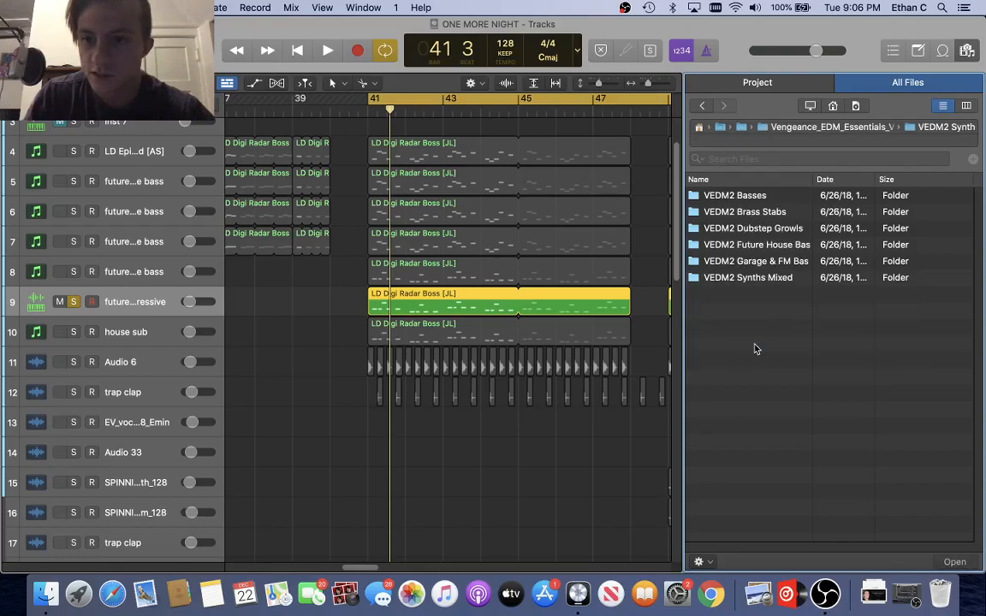
{"action": "double_click", "coordinate": [761, 247]}
Audition the first five samples in the VEDM2 Future House Basses folder, then close the file browser
{"action": "left_click", "coordinate": [762, 198]}
{"action": "left_click", "coordinate": [766, 213]}
{"action": "left_click", "coordinate": [769, 229]}
{"action": "left_click", "coordinate": [772, 245]}
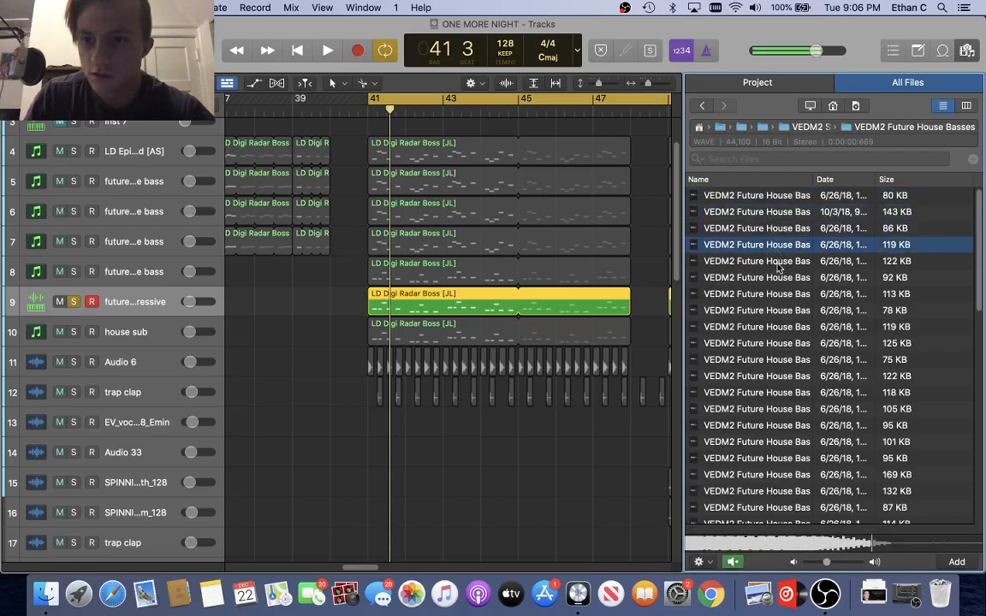
{"action": "left_click", "coordinate": [776, 261]}
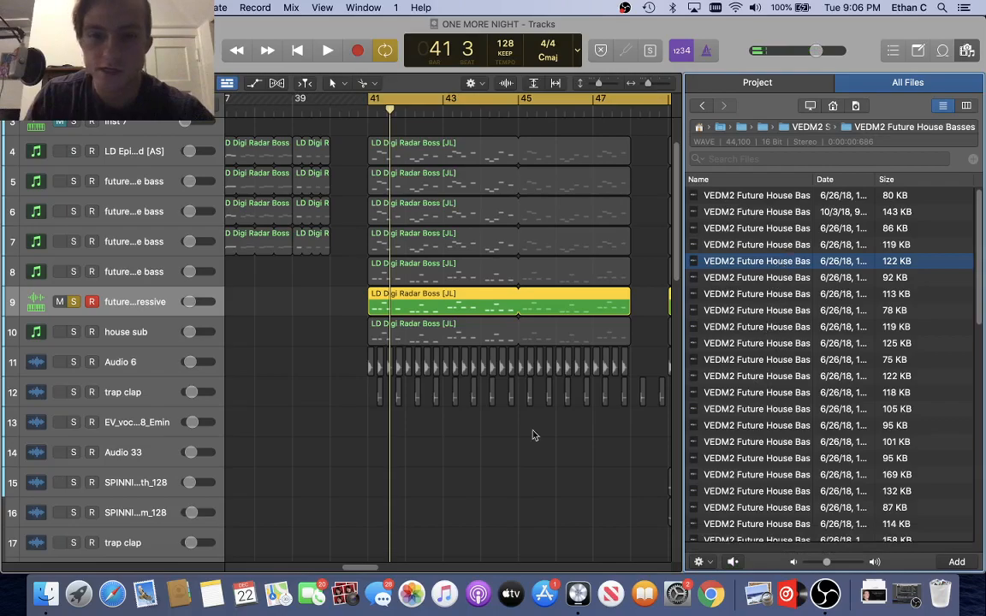
{"action": "scroll", "coordinate": [368, 465], "scroll_direction": "down", "scroll_amount": 1}
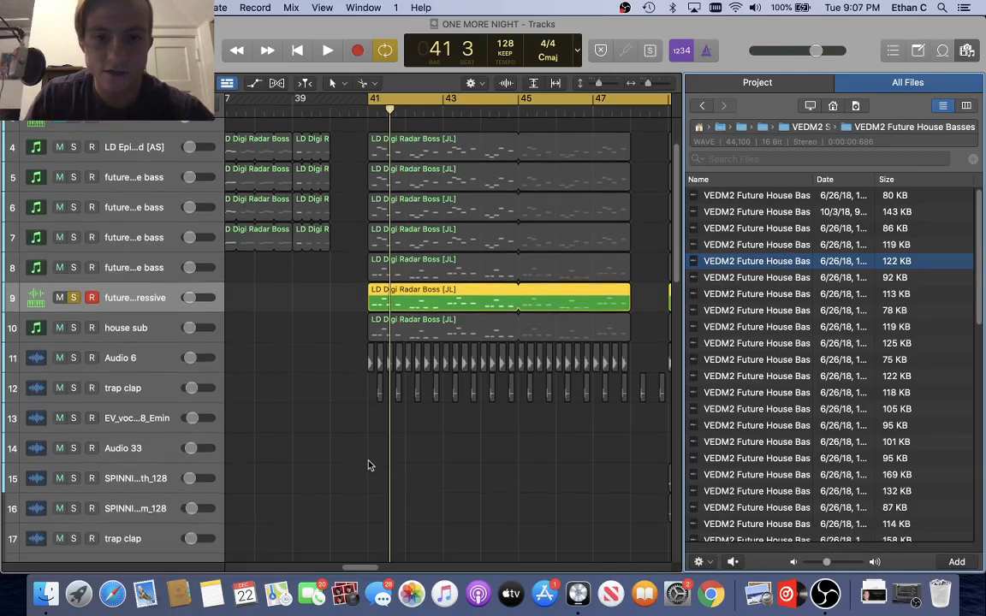
{"action": "scroll", "coordinate": [370, 462], "scroll_direction": "down", "scroll_amount": 3}
{"action": "scroll", "coordinate": [382, 454], "scroll_direction": "up", "scroll_amount": 1}
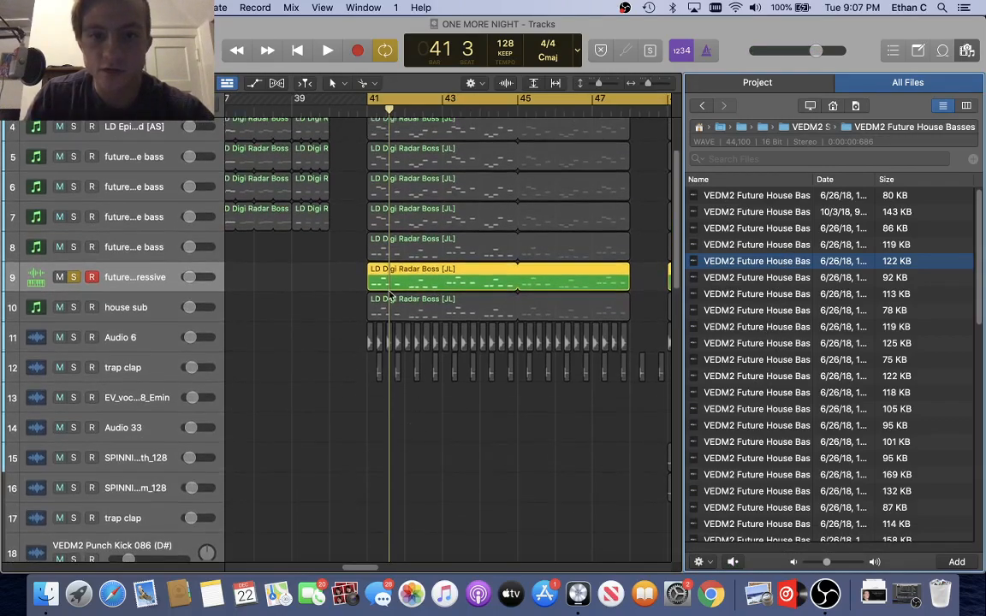
{"action": "left_click", "coordinate": [967, 53]}
Inspect the VEDM2 Bass 019 (F#) sample mapping in track 9's Sampler from the mixer, then return to the arrangement
{"action": "key", "text": "x"}
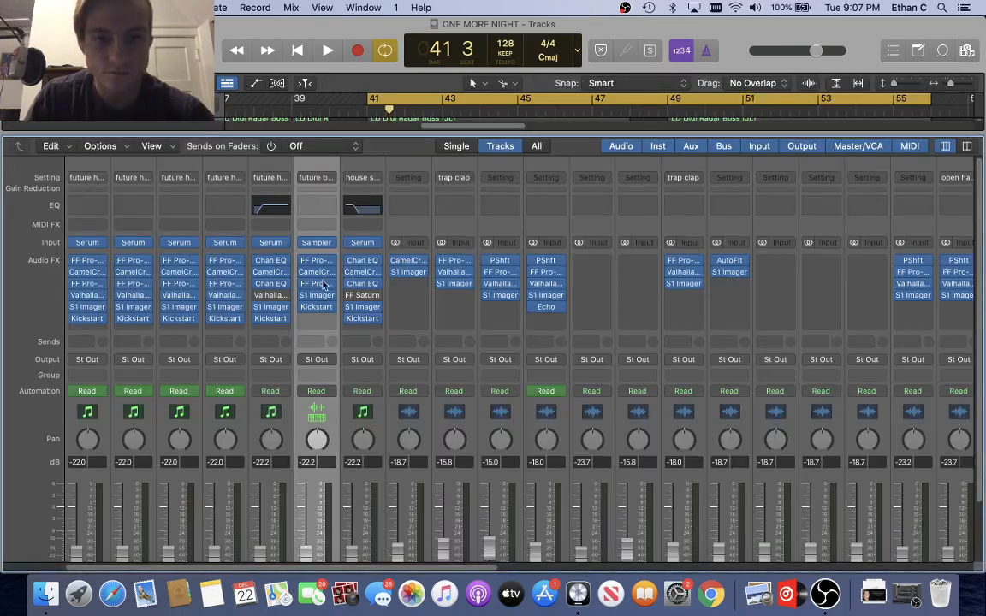
{"action": "left_click", "coordinate": [319, 243]}
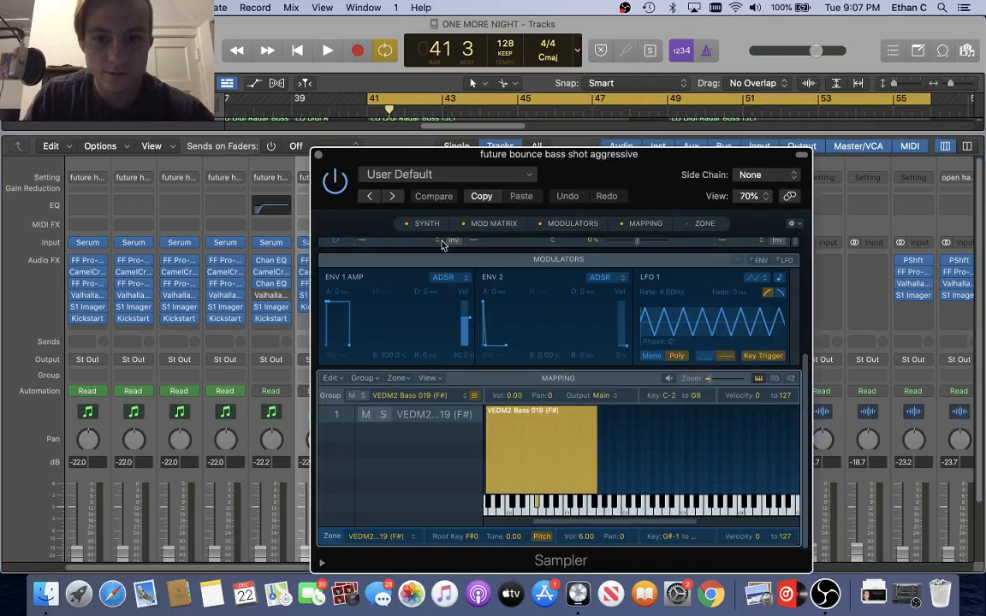
{"action": "left_click_drag", "start_coordinate": [607, 183], "coordinate": [505, 110]}
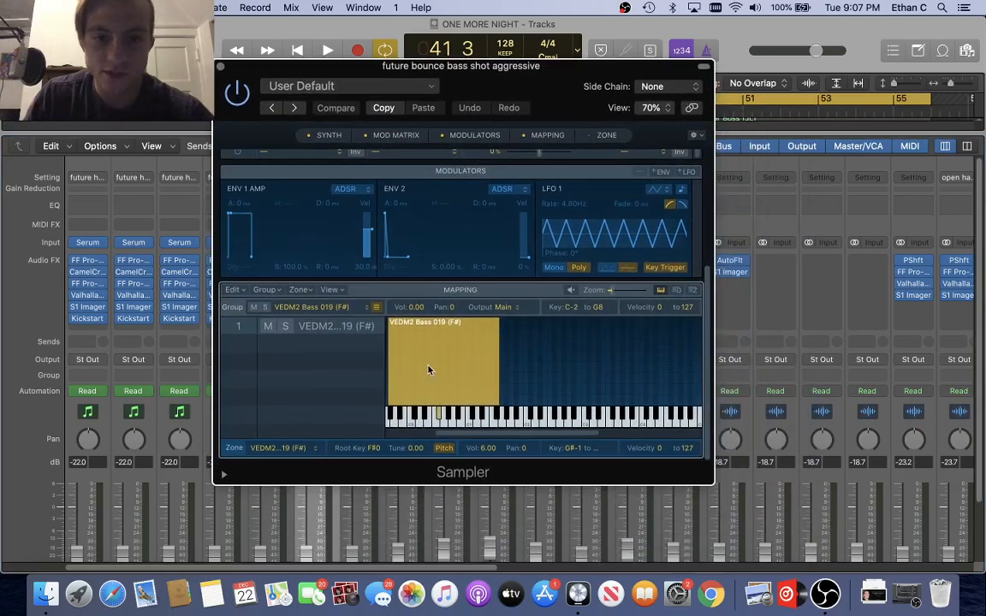
{"action": "left_click_drag", "start_coordinate": [464, 83], "coordinate": [421, 53]}
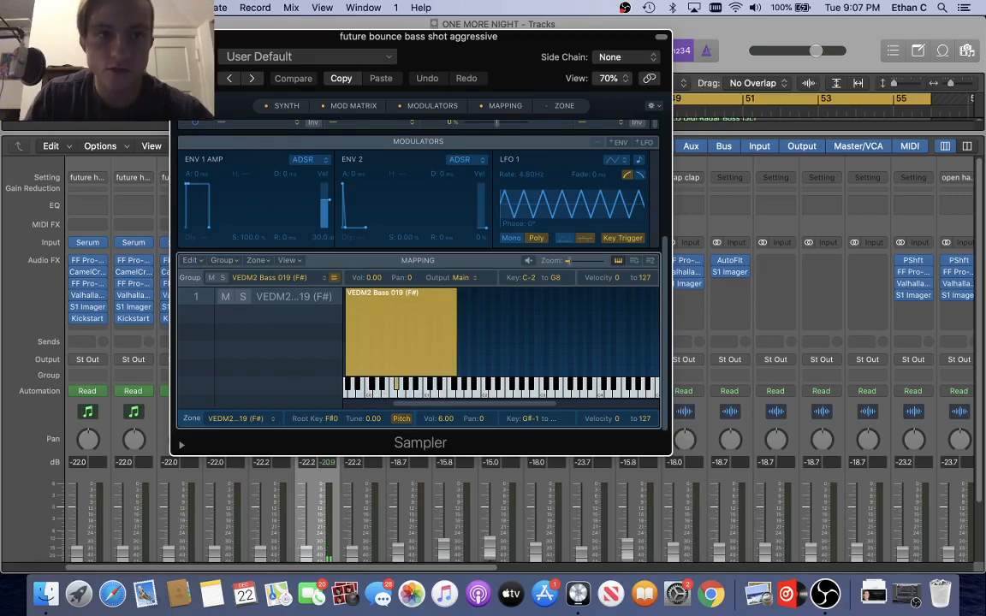
{"action": "left_click", "coordinate": [180, 37]}
{"action": "key", "text": "x"}
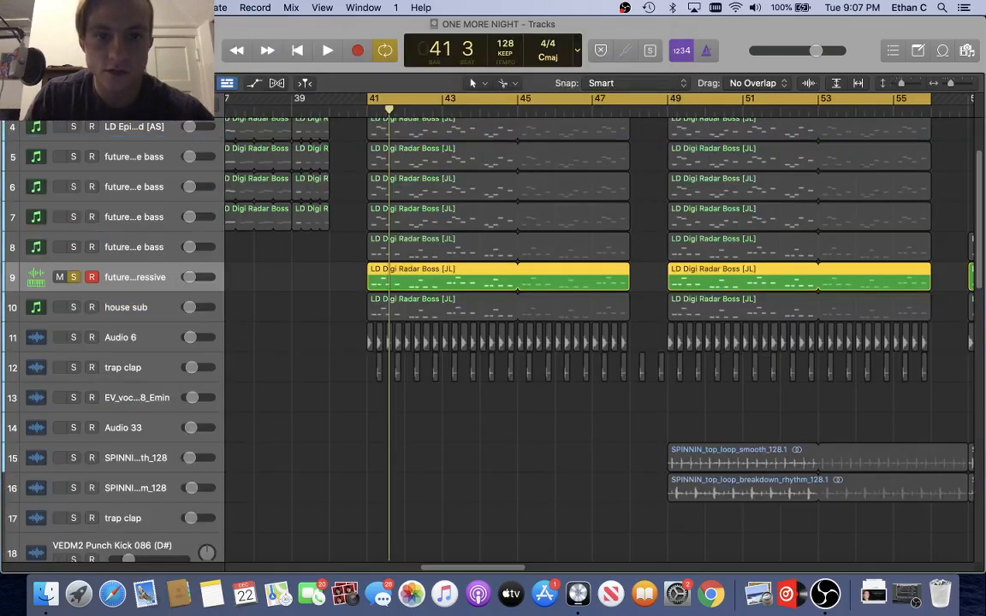
Open track 9's bar 41 region in the Piano Roll and play it briefly with track 9 soloed
{"action": "left_click", "coordinate": [409, 279]}
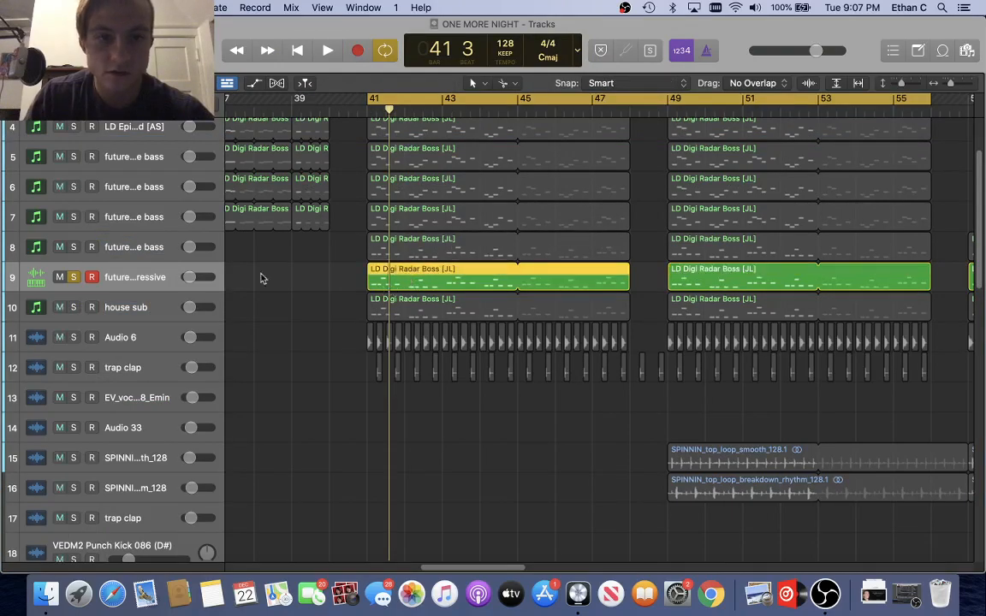
{"action": "left_click", "coordinate": [73, 277]}
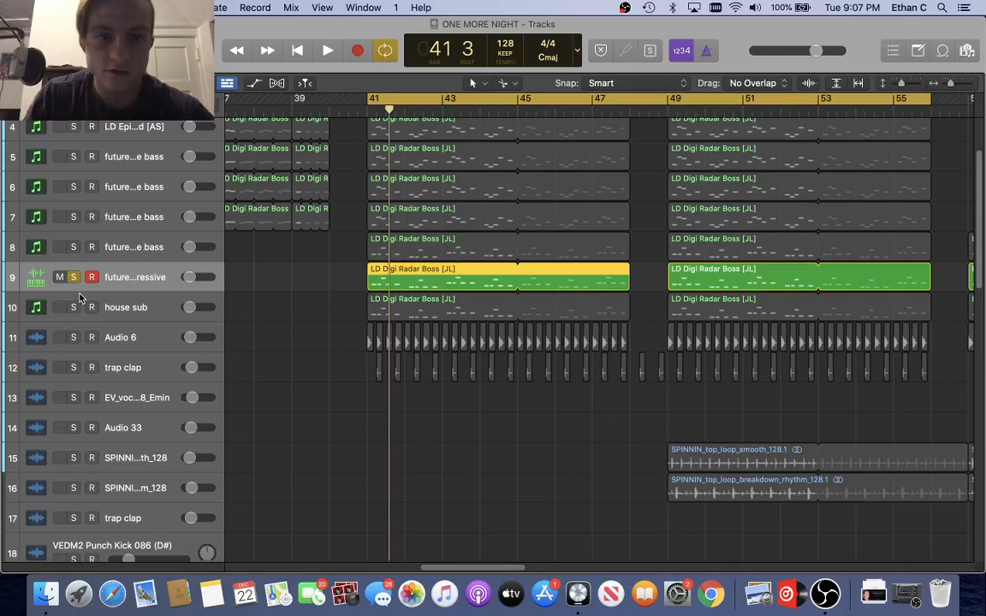
{"action": "key", "text": "e"}
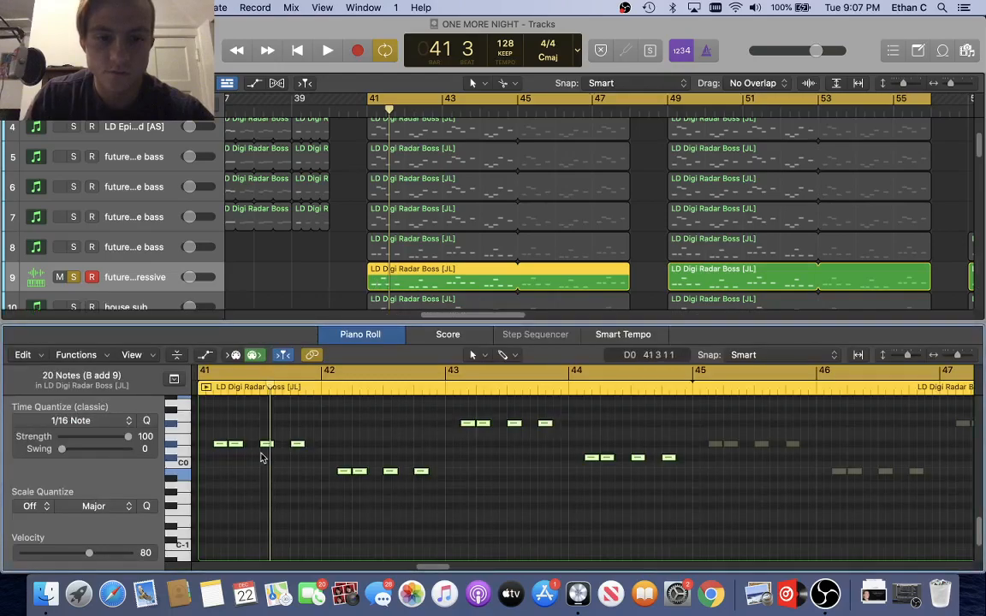
{"action": "scroll", "coordinate": [466, 458], "scroll_direction": "up", "scroll_amount": 1}
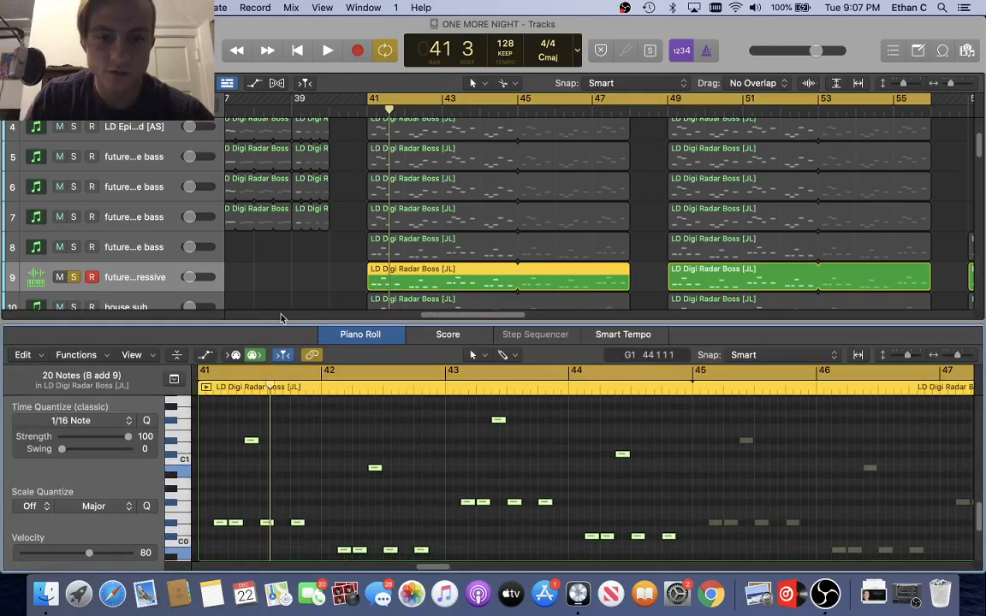
{"action": "key", "text": "space"}
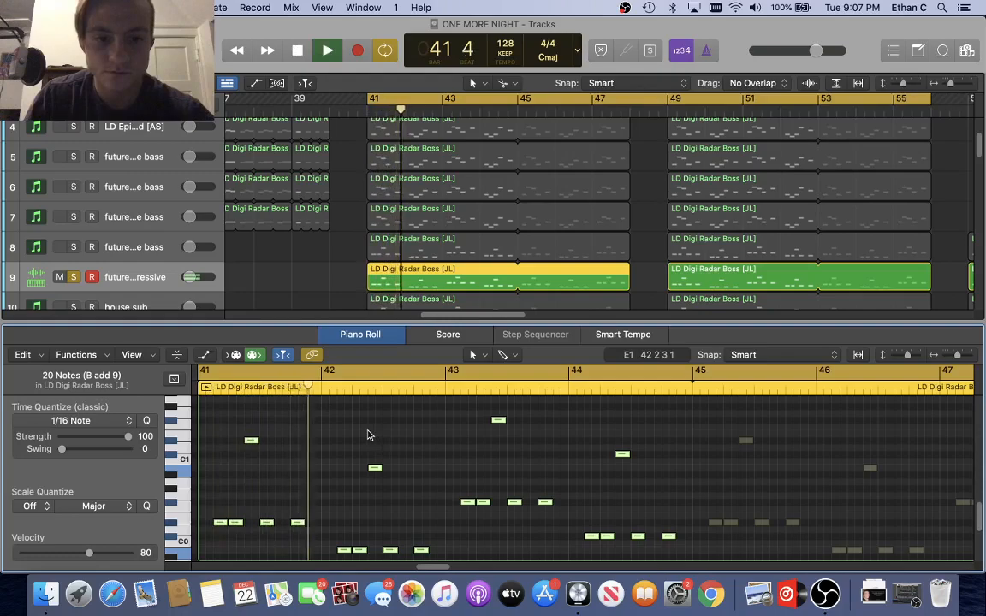
{"action": "key", "text": "space"}
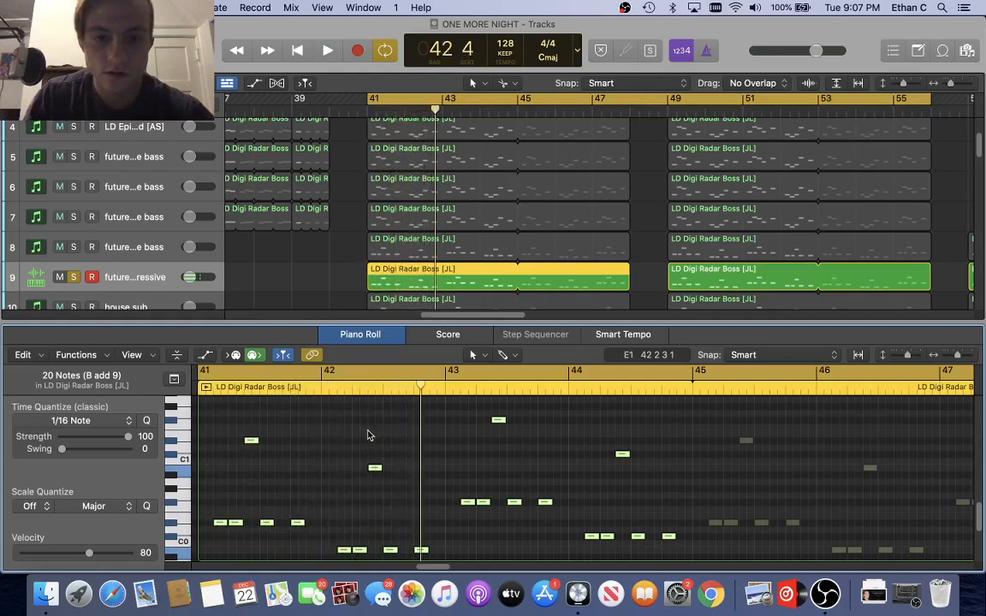
Examine the low repeated notes and the higher notes of track 9's bass pattern across bars 41 to 45
{"action": "scroll", "coordinate": [368, 436], "scroll_direction": "down", "scroll_amount": 1}
{"action": "scroll", "coordinate": [385, 454], "scroll_direction": "down", "scroll_amount": 1}
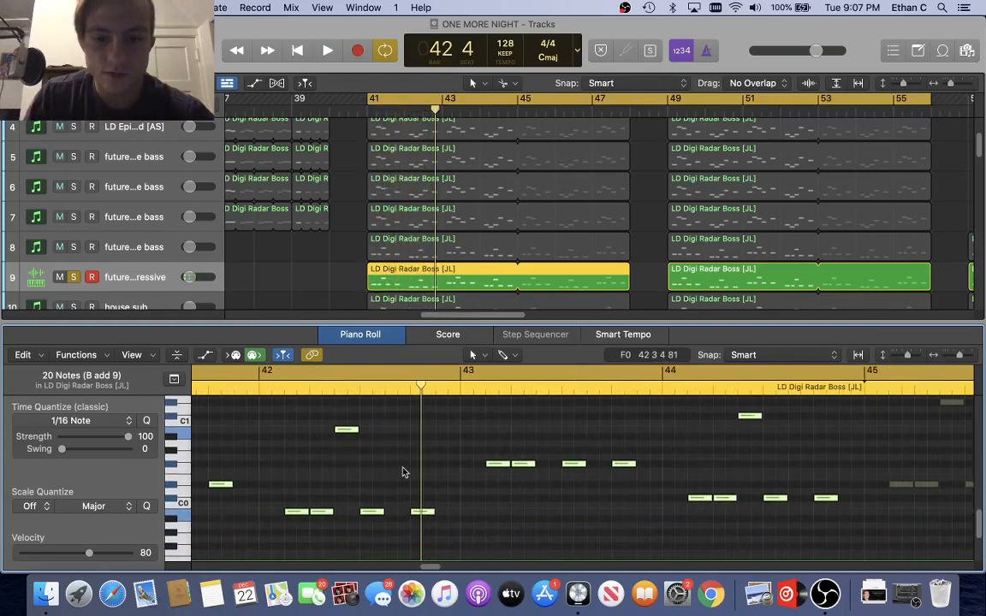
{"action": "scroll", "coordinate": [404, 472], "scroll_direction": "left", "scroll_amount": 5}
{"action": "scroll", "coordinate": [402, 472], "scroll_direction": "right", "scroll_amount": 3}
{"action": "scroll", "coordinate": [403, 472], "scroll_direction": "up", "scroll_amount": 2}
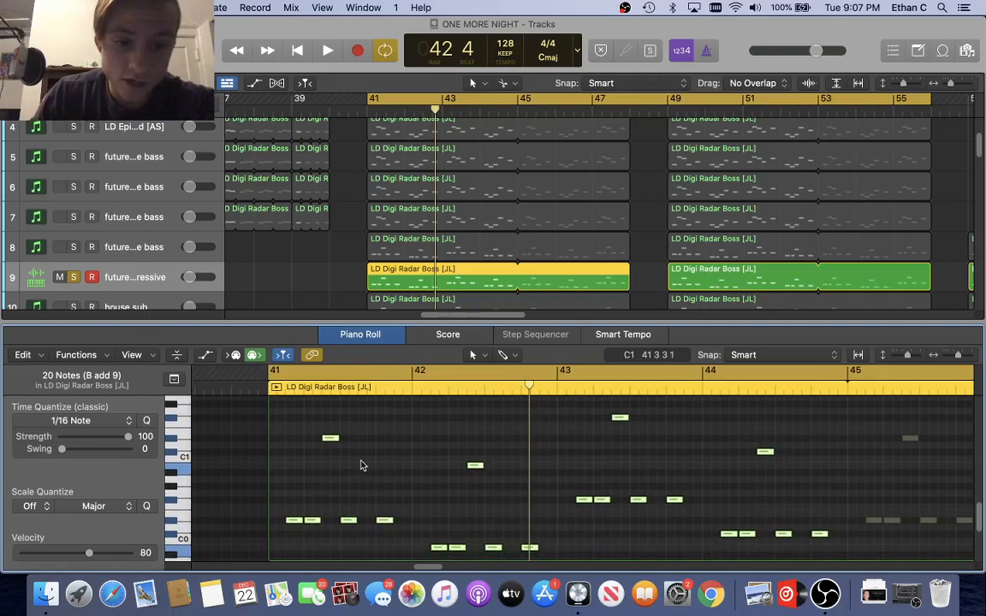
{"action": "scroll", "coordinate": [366, 465], "scroll_direction": "down", "scroll_amount": 1}
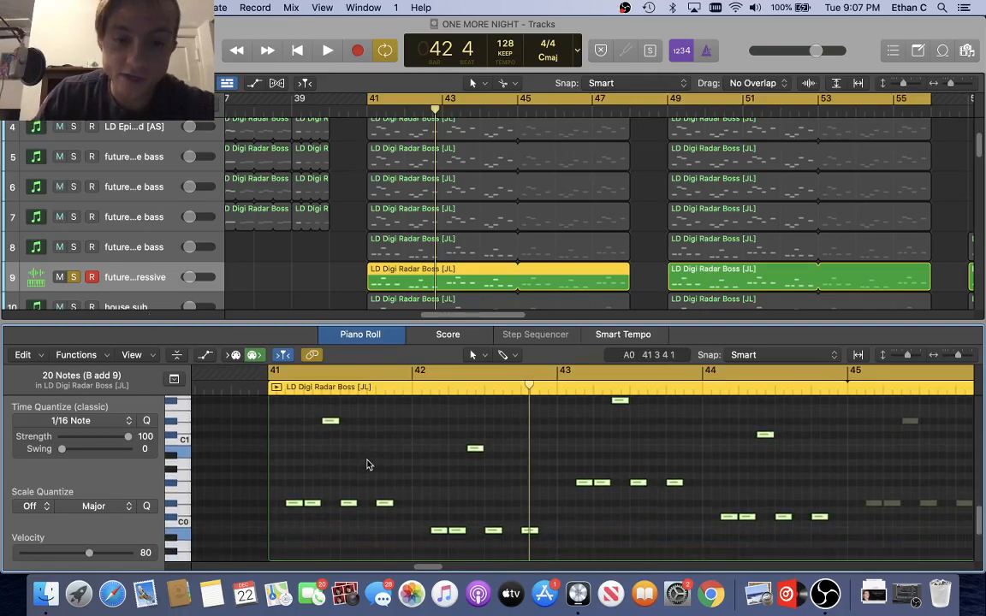
{"action": "scroll", "coordinate": [366, 464], "scroll_direction": "down", "scroll_amount": 1}
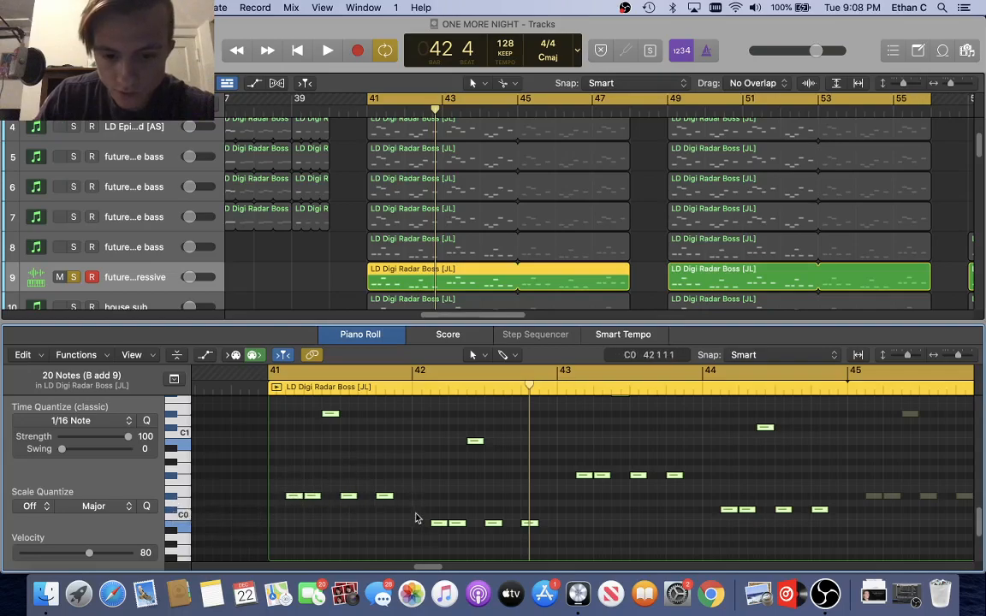
Audition the pattern's pitches by selecting the low bar 42 notes, the high D#1 note in bar 41 and the D#0 notes
{"action": "left_click", "coordinate": [174, 501]}
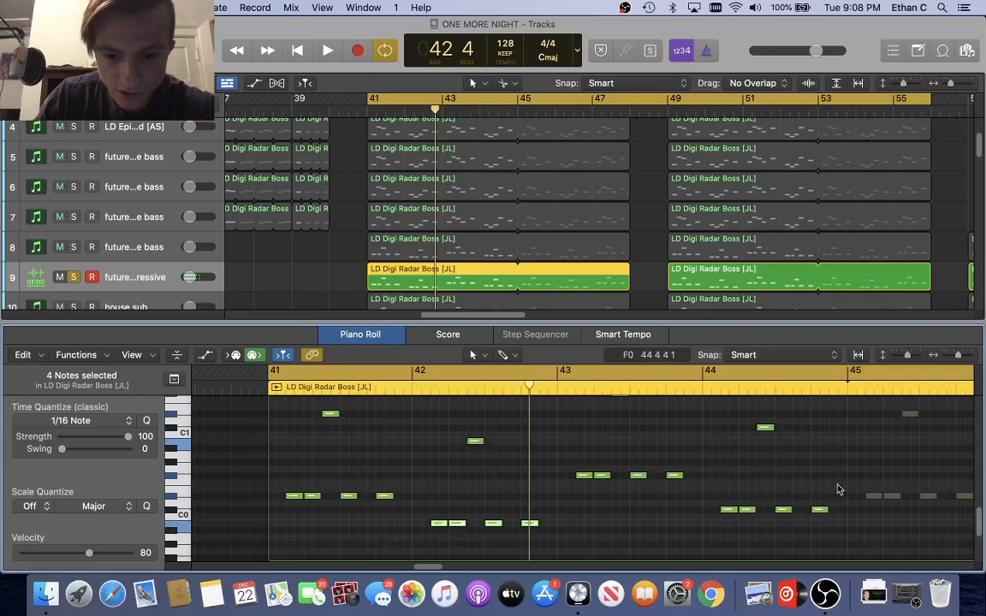
{"action": "scroll", "coordinate": [385, 532], "scroll_direction": "up", "scroll_amount": 1}
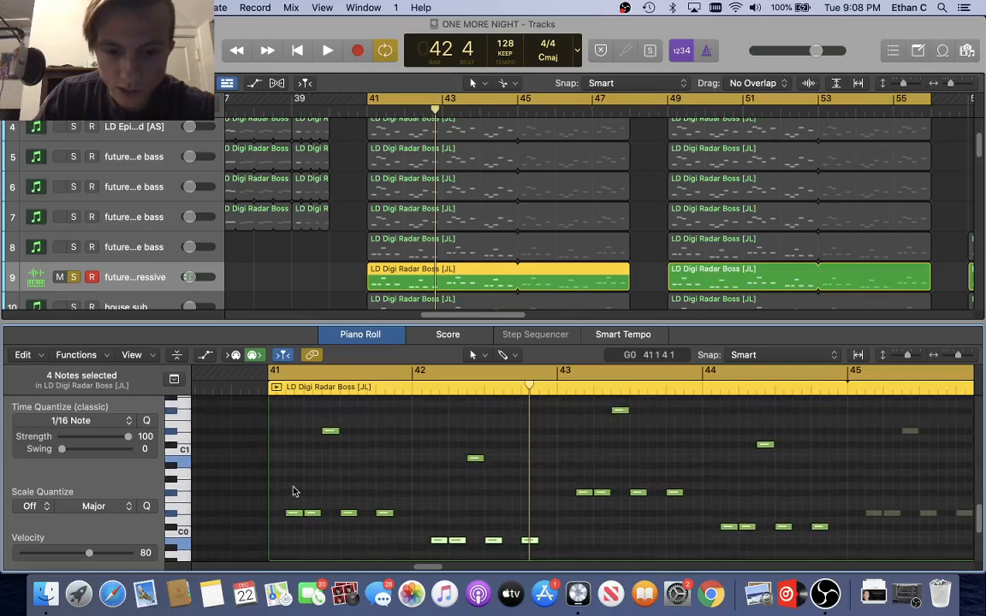
{"action": "scroll", "coordinate": [684, 500], "scroll_direction": "up", "scroll_amount": 2}
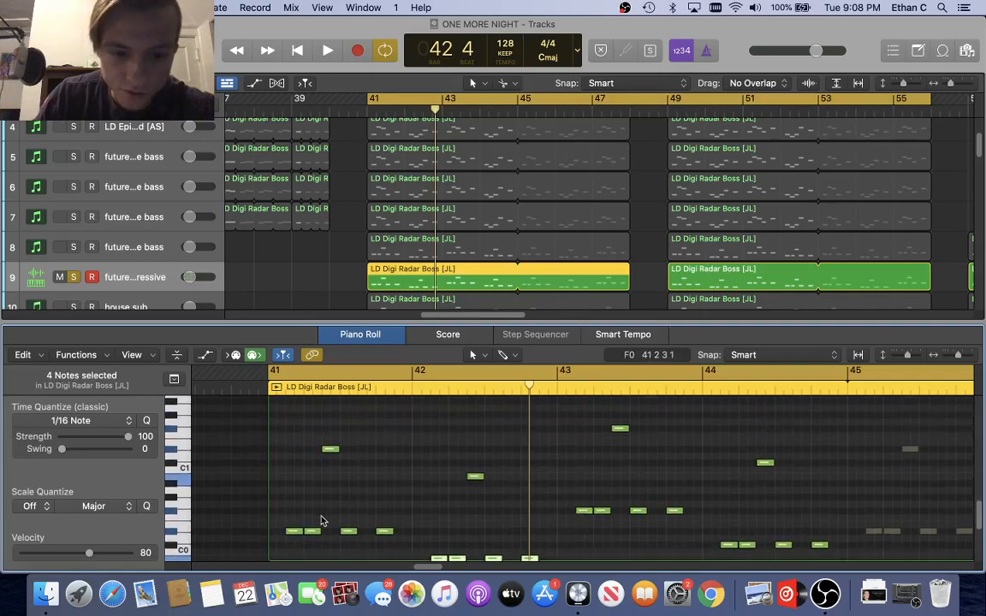
{"action": "scroll", "coordinate": [330, 453], "scroll_direction": "down", "scroll_amount": 2}
{"action": "left_click", "coordinate": [333, 424]}
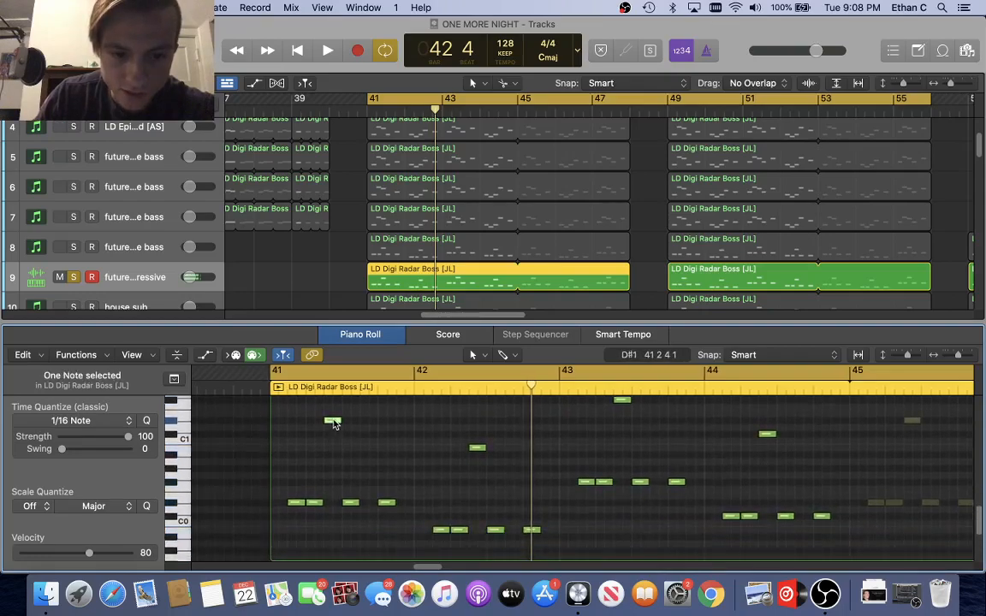
{"action": "left_click", "coordinate": [171, 504]}
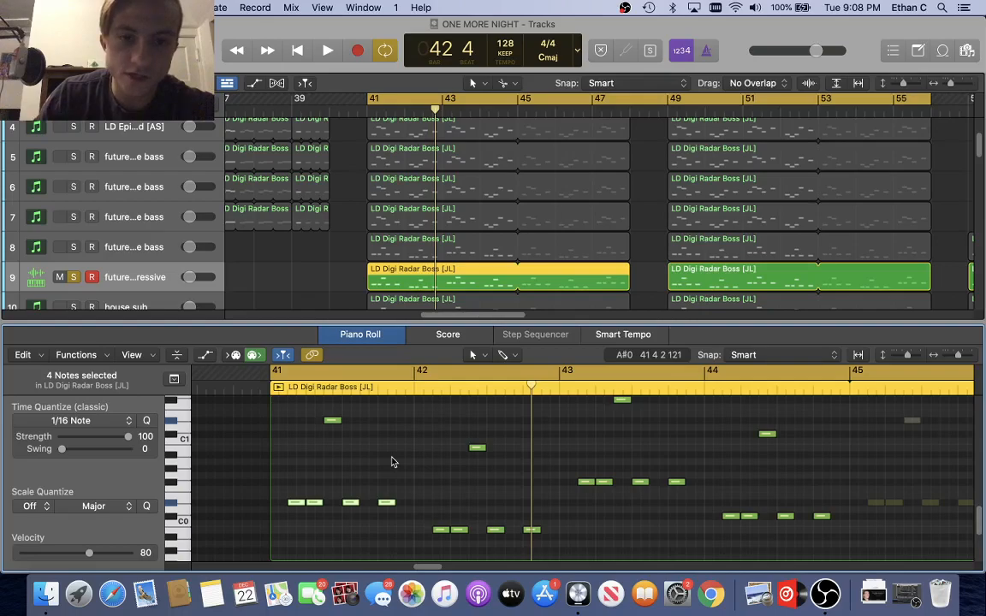
Add track 8 to the solo and listen to tracks 8 and 9 together in two short playbacks
{"action": "left_click", "coordinate": [74, 246]}
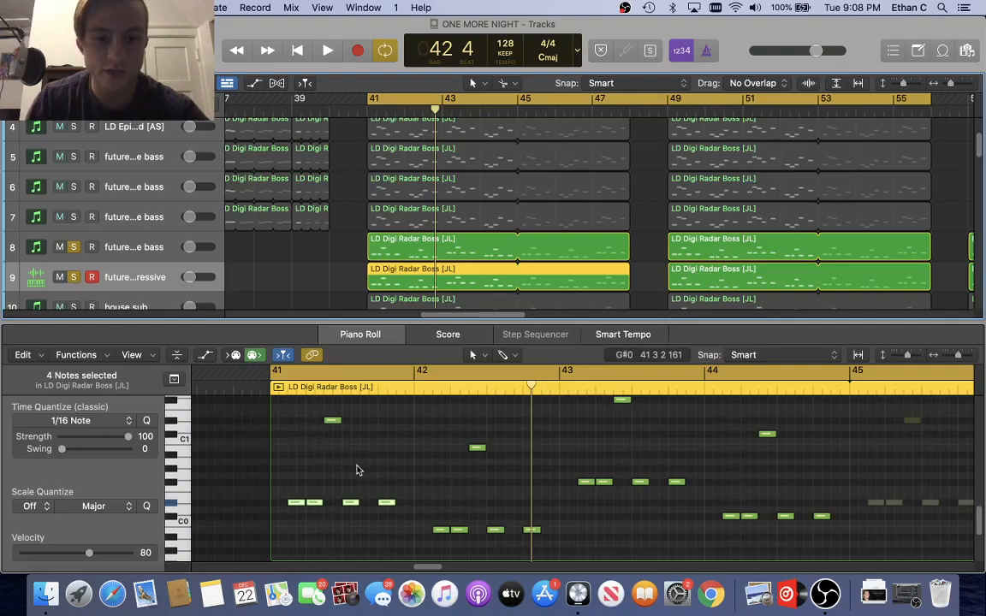
{"action": "key", "text": "space"}
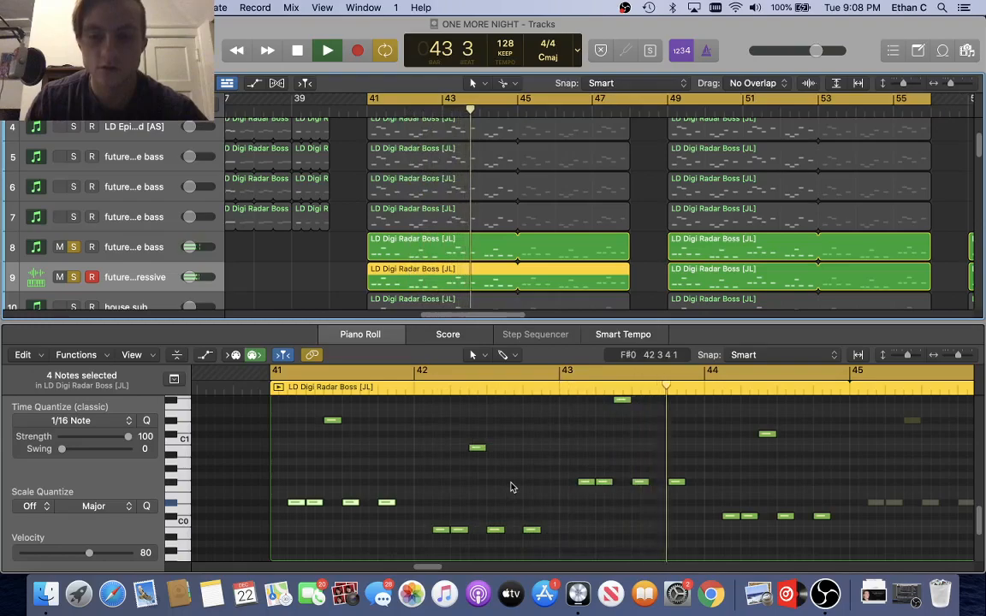
{"action": "key", "text": "space"}
{"action": "key", "text": "space"}
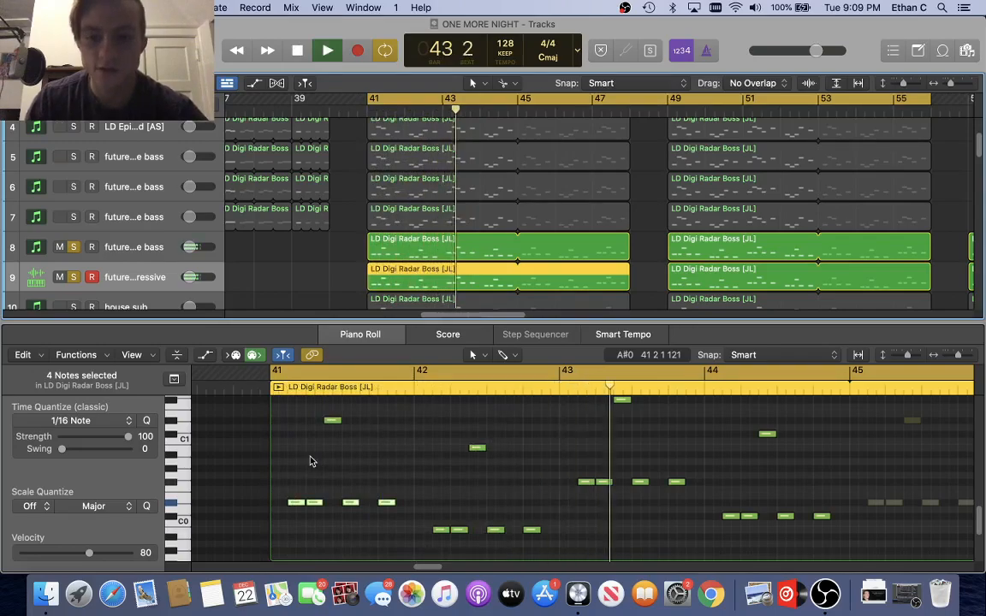
{"action": "key", "text": "space"}
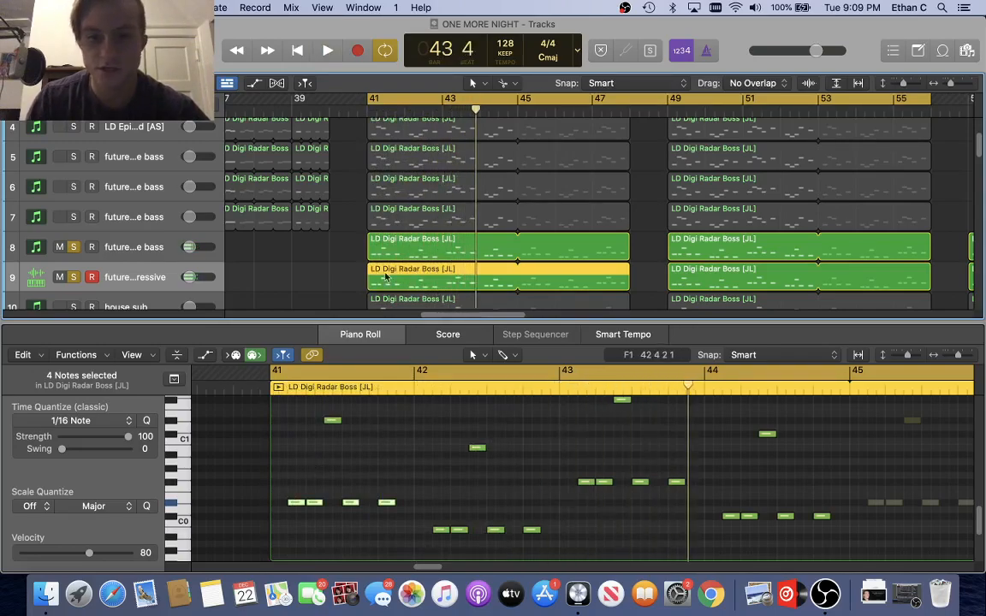
Solo only the house sub track, removing tracks 8 and 9 from the solo, and play it briefly
{"action": "scroll", "coordinate": [330, 244], "scroll_direction": "down", "scroll_amount": 3}
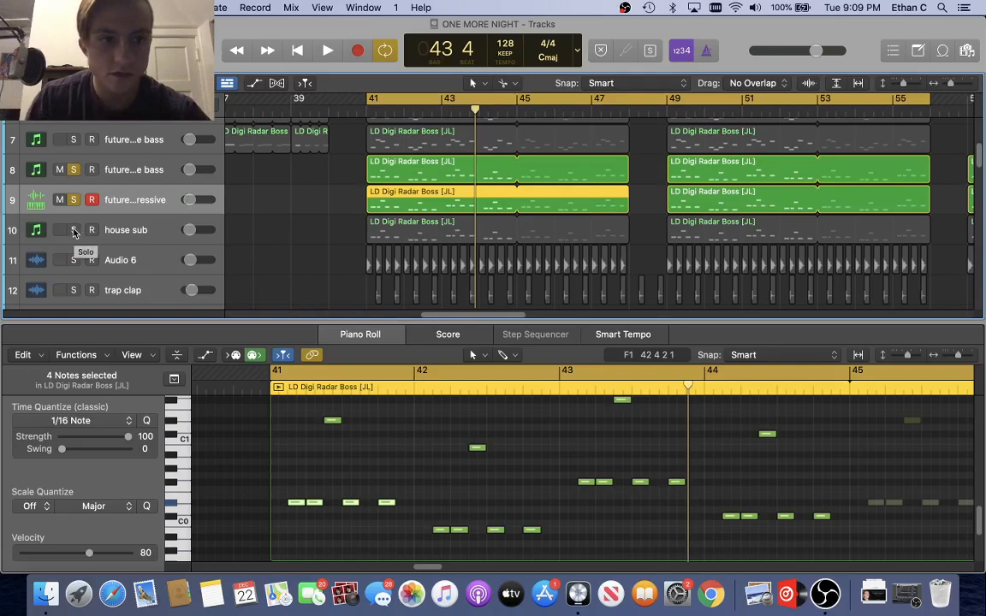
{"action": "left_click", "coordinate": [128, 232]}
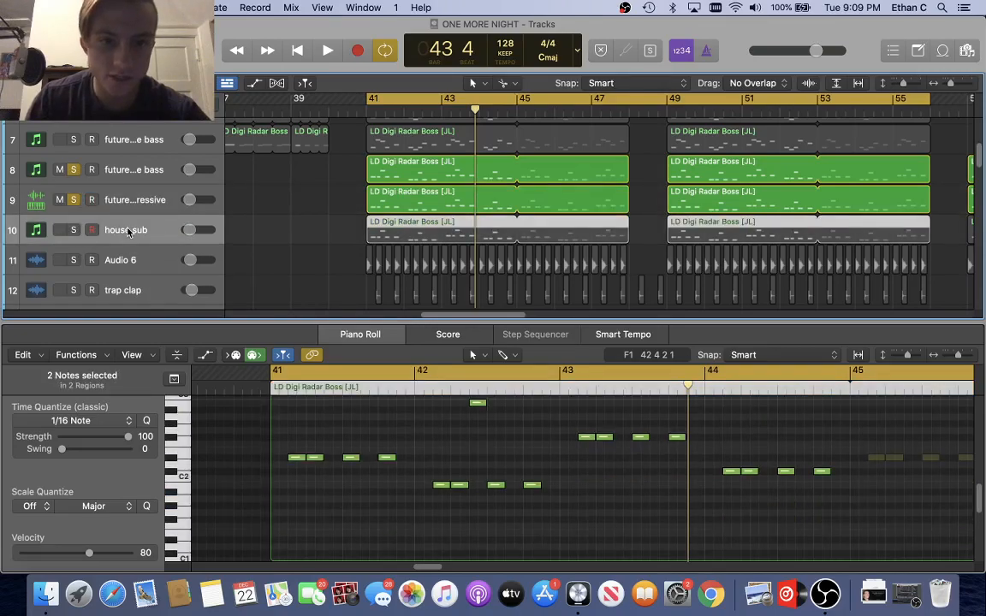
{"action": "left_click", "coordinate": [73, 230]}
{"action": "left_click", "coordinate": [73, 200]}
{"action": "left_click", "coordinate": [73, 169]}
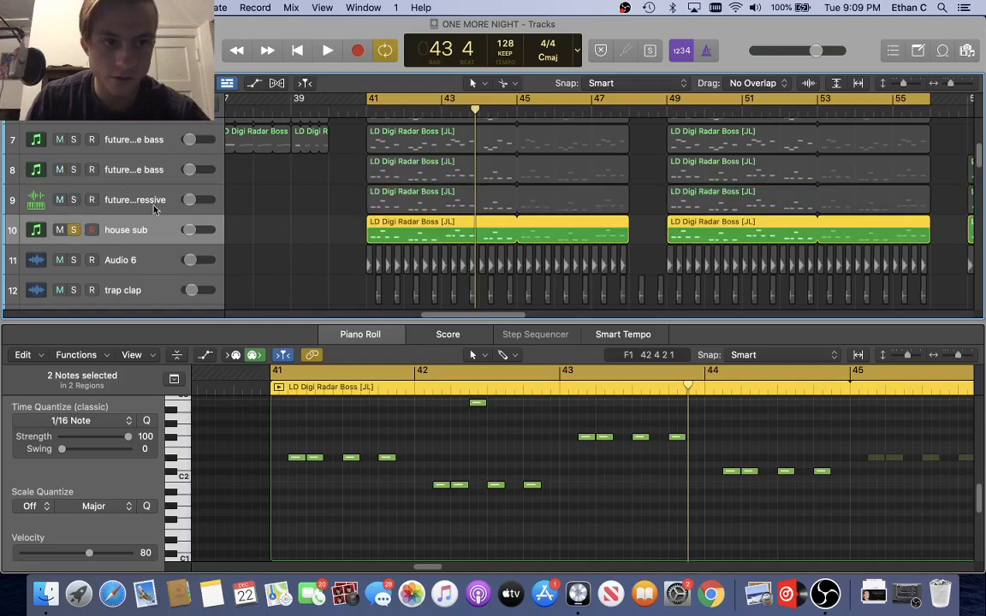
{"action": "key", "text": "space"}
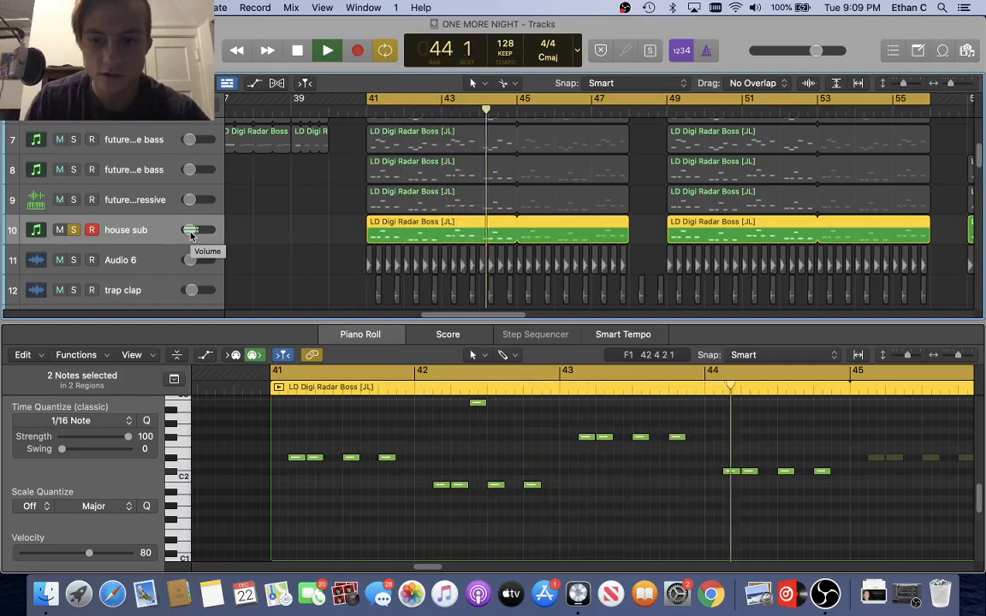
{"action": "key", "text": "space"}
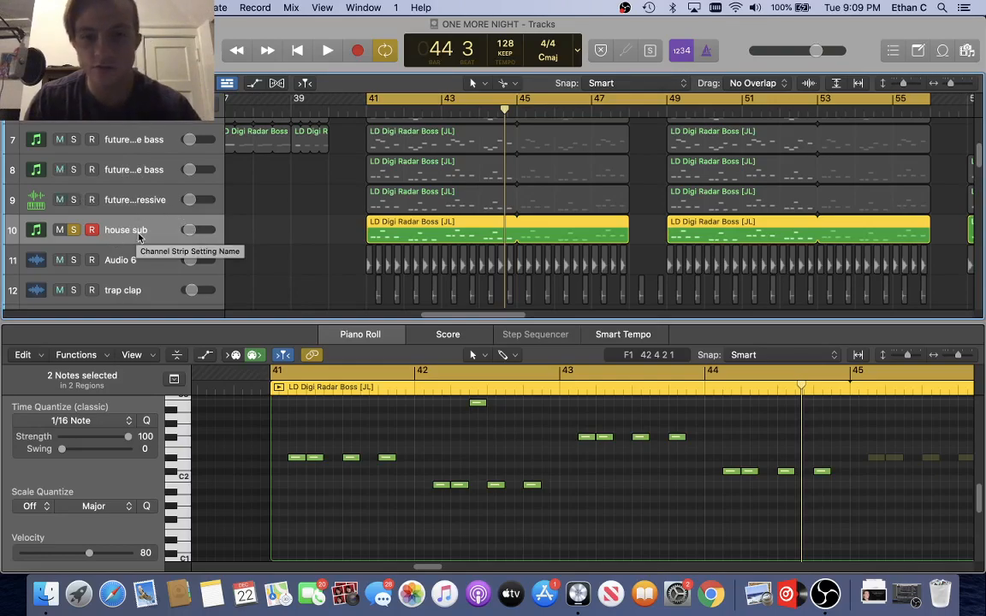
While the house sub plays, inspect its two Channel EQ effects and its CamelCrusher in the mixer
{"action": "key", "text": "space"}
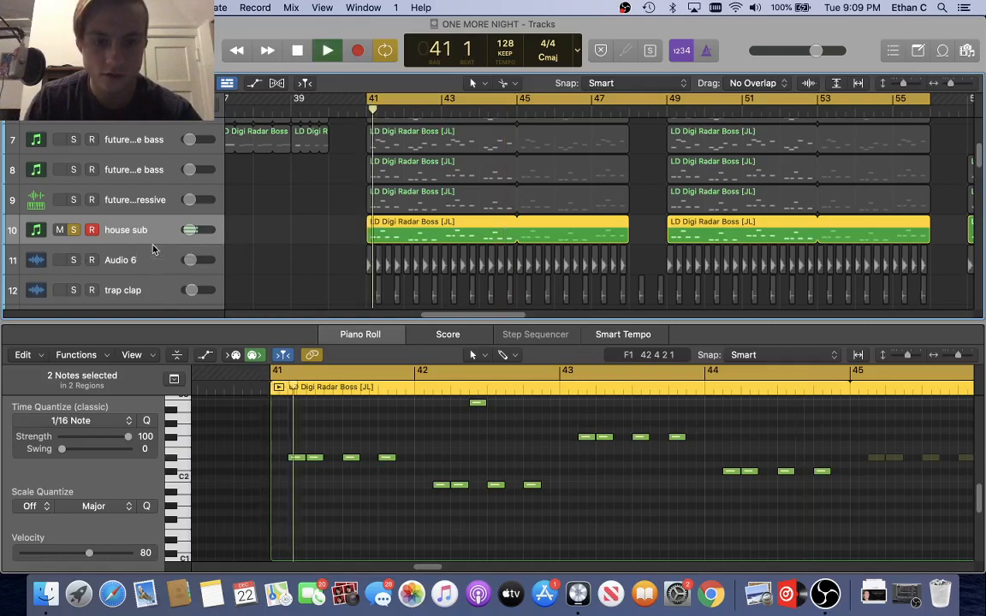
{"action": "key", "text": "x"}
{"action": "left_click", "coordinate": [362, 260]}
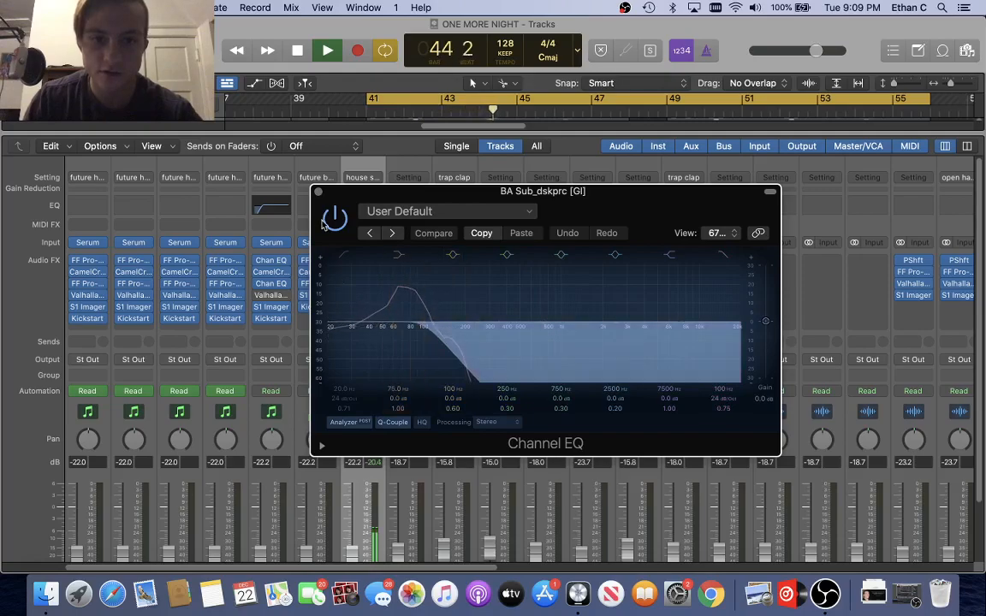
{"action": "left_click", "coordinate": [318, 191]}
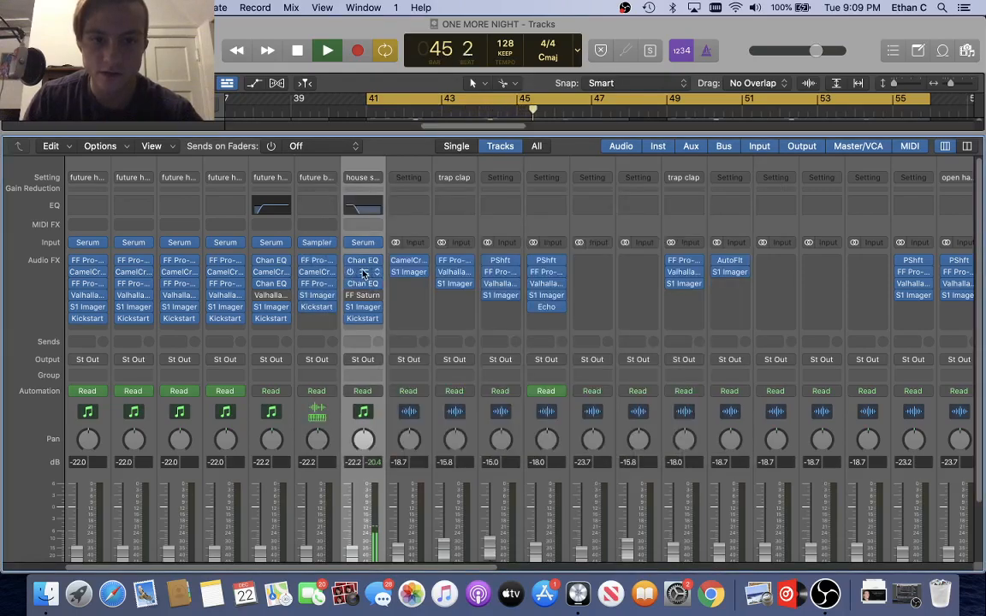
{"action": "left_click", "coordinate": [365, 273]}
{"action": "left_click", "coordinate": [319, 192]}
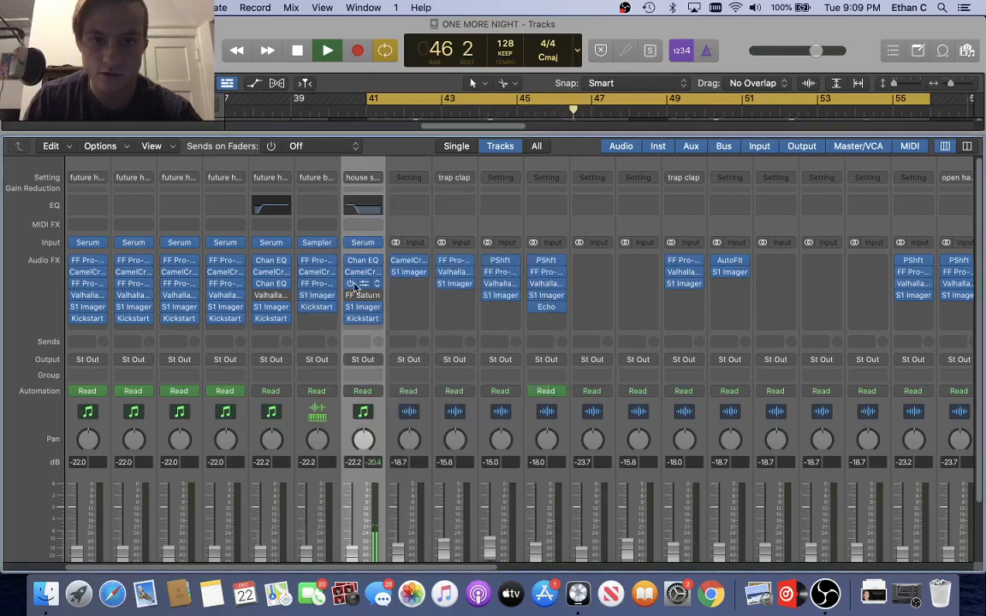
{"action": "left_click", "coordinate": [363, 284]}
{"action": "key", "text": "super+w"}
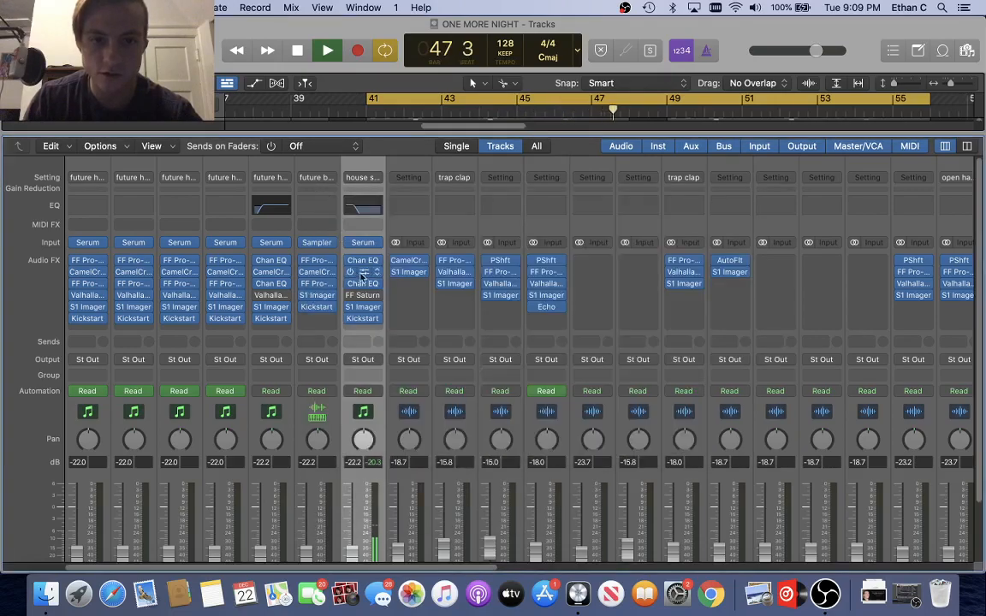
Review the S1 Imager and Kickstart effects on the house sub's channel strip
{"action": "left_click", "coordinate": [363, 312]}
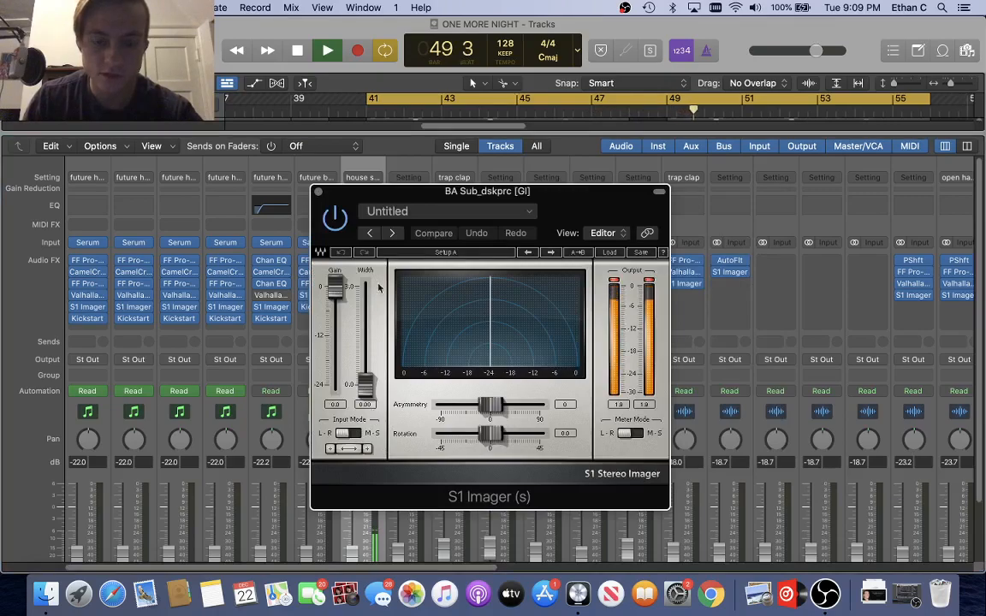
{"action": "left_click", "coordinate": [317, 192]}
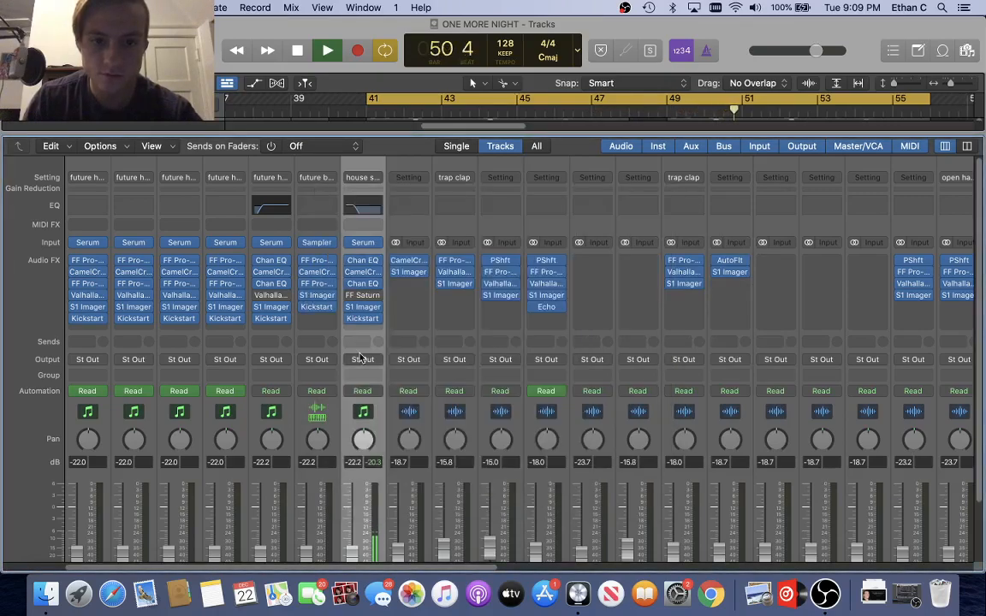
{"action": "left_click", "coordinate": [363, 319]}
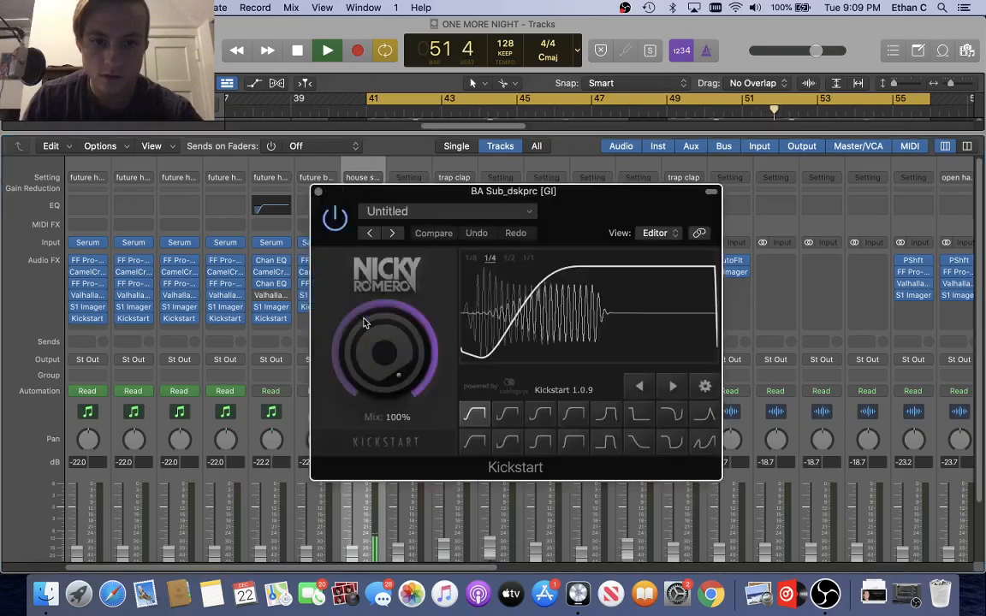
{"action": "left_click", "coordinate": [318, 191]}
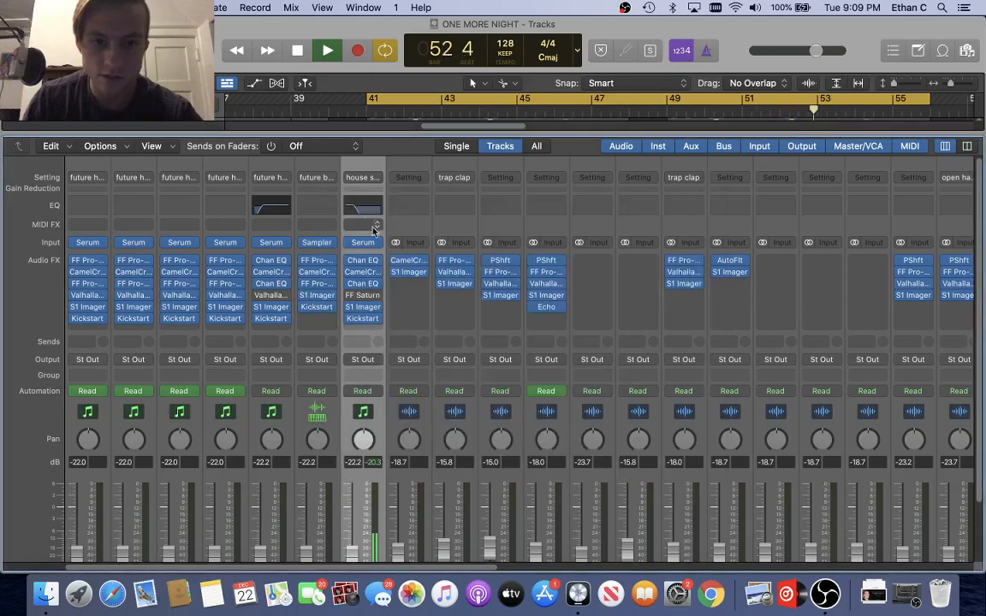
Check the S1 Imager on the future bounce bass shot aggressive channel and close the mixer
{"action": "left_click", "coordinate": [318, 295]}
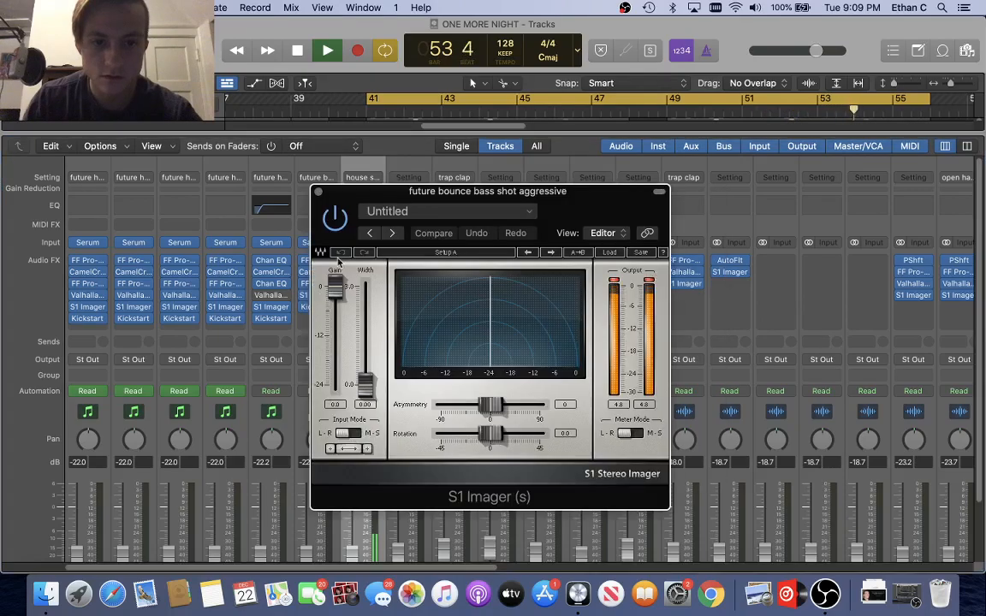
{"action": "left_click", "coordinate": [319, 192]}
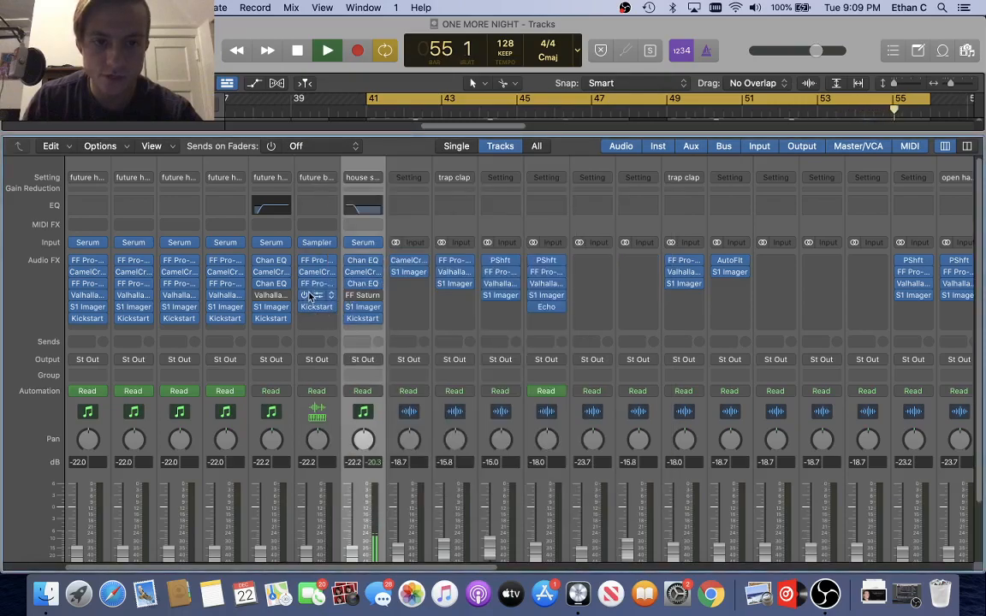
{"action": "key", "text": "x"}
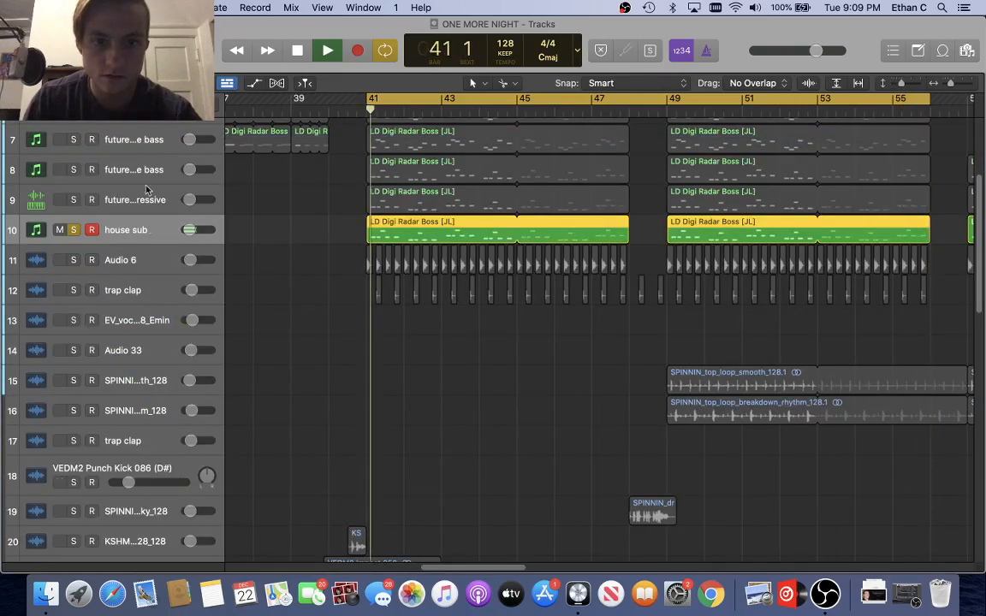
Add Audio 6 and tracks 8 and 9 to the house sub's solo and play them together from bar 41
{"action": "scroll", "coordinate": [164, 287], "scroll_direction": "up", "scroll_amount": 3}
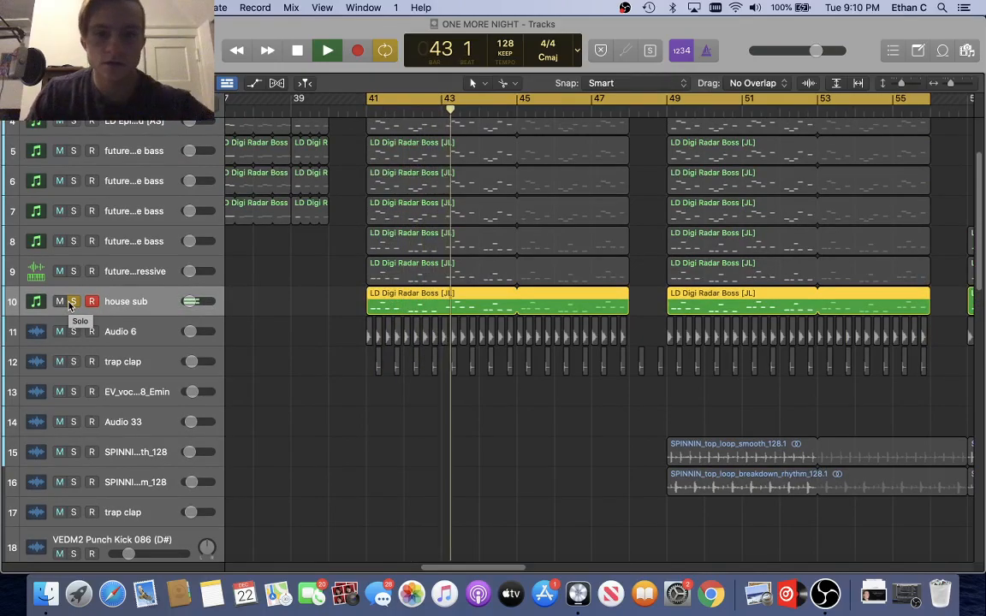
{"action": "key", "text": "space"}
{"action": "left_click", "coordinate": [74, 331]}
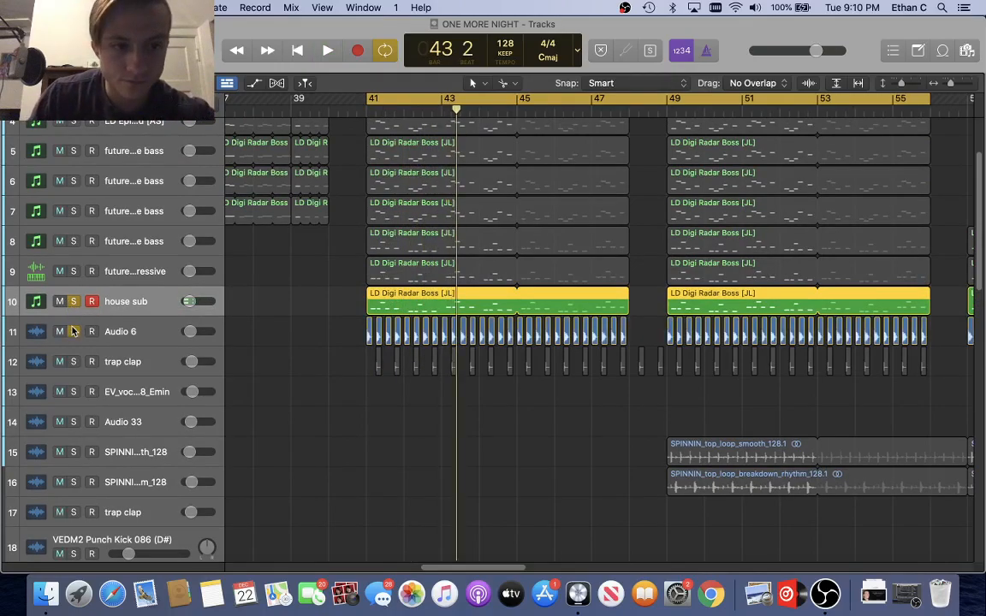
{"action": "scroll", "coordinate": [73, 331], "scroll_direction": "up", "scroll_amount": 1}
{"action": "left_click", "coordinate": [73, 298]}
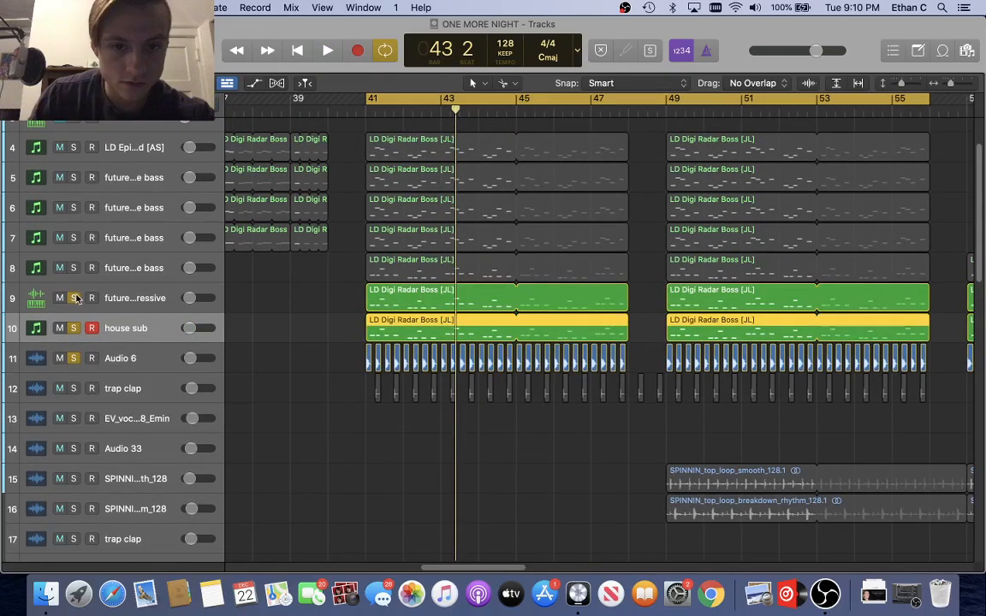
{"action": "left_click", "coordinate": [75, 278]}
{"action": "left_click", "coordinate": [74, 268]}
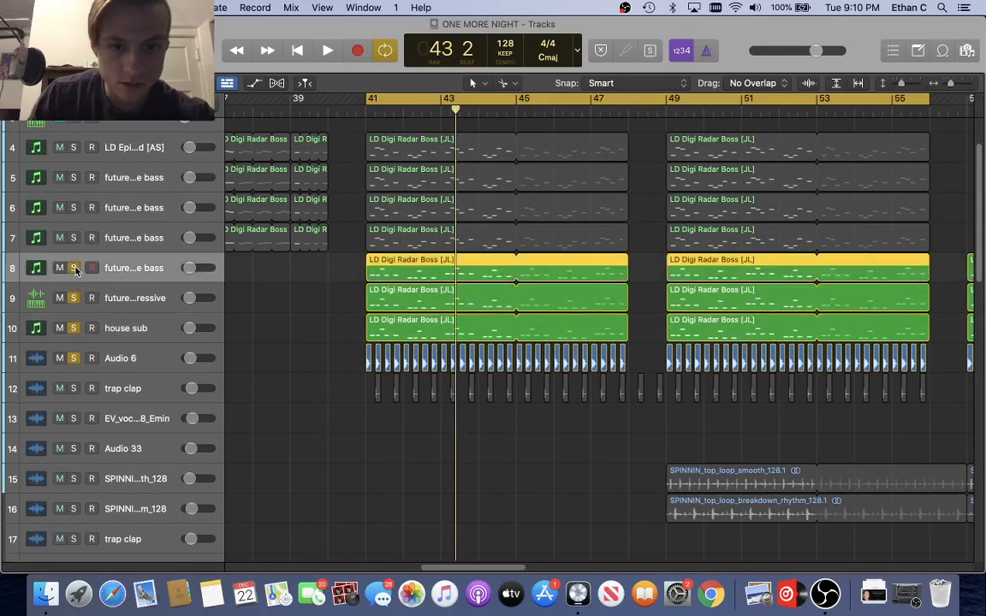
{"action": "scroll", "coordinate": [165, 315], "scroll_direction": "down", "scroll_amount": 1}
{"action": "scroll", "coordinate": [165, 315], "scroll_direction": "right", "scroll_amount": 1}
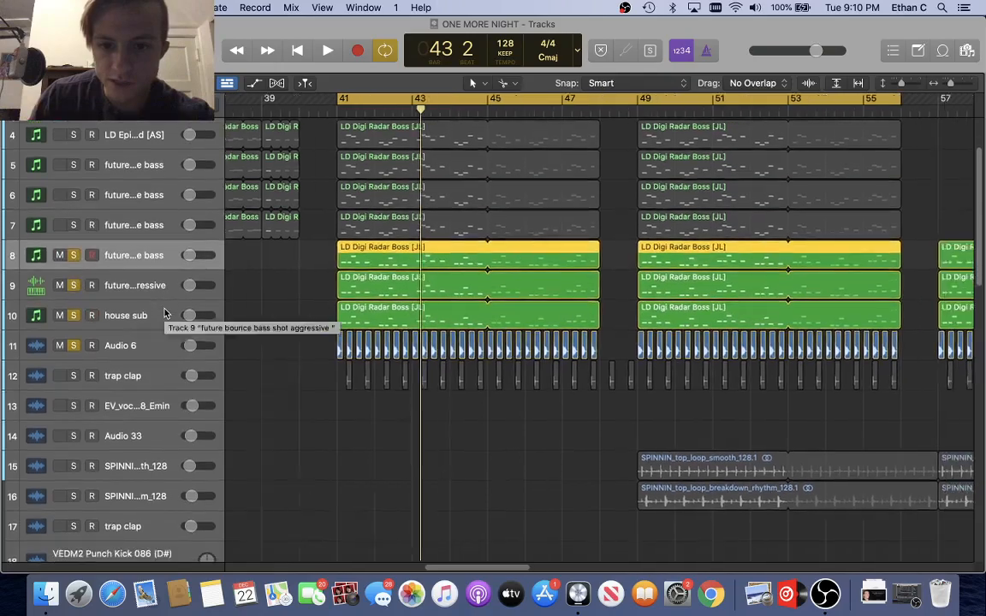
{"action": "scroll", "coordinate": [165, 315], "scroll_direction": "down", "scroll_amount": 1}
{"action": "key", "text": "space"}
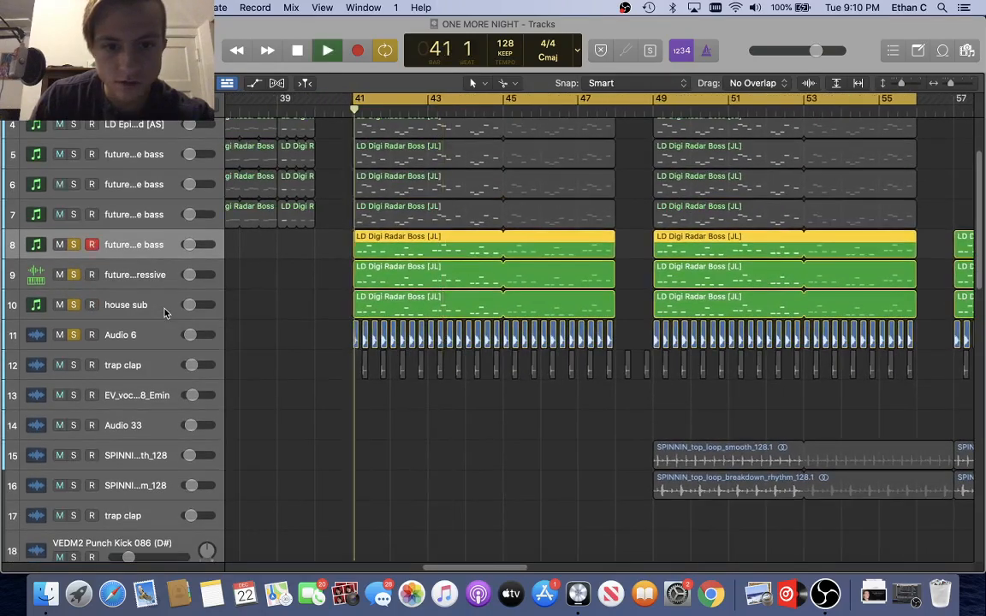
Show Audio 6's channel strip in the mixer, stop playback and inspect its CamelCrusher effect
{"action": "left_click", "coordinate": [133, 337]}
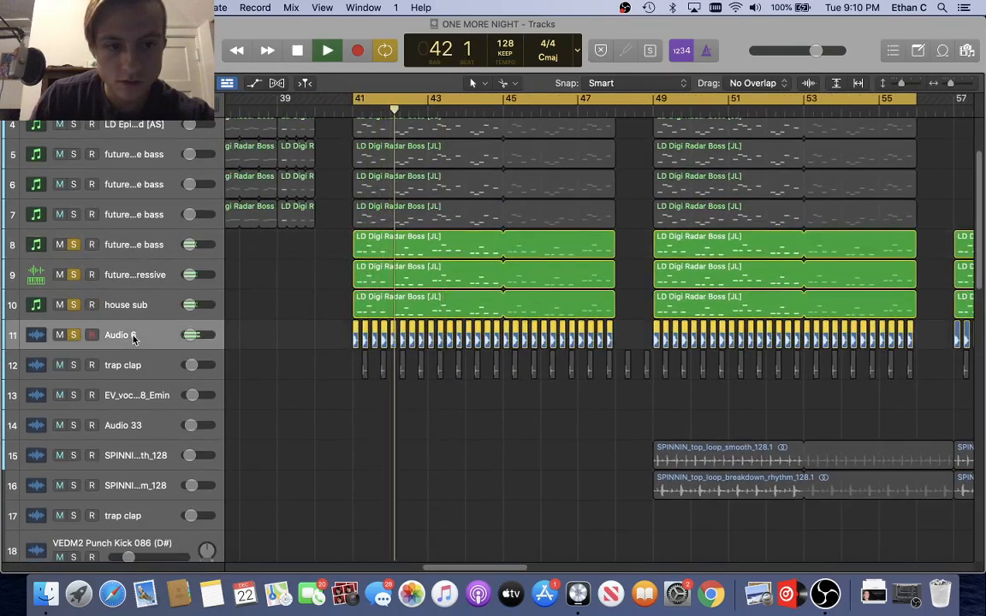
{"action": "key", "text": "x"}
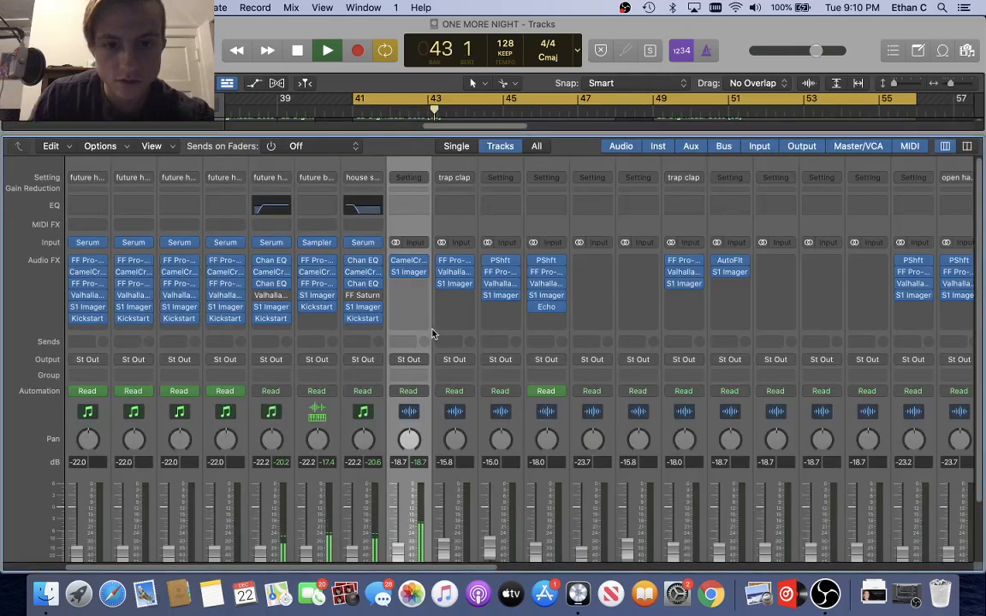
{"action": "key", "text": "space"}
{"action": "left_click", "coordinate": [408, 260]}
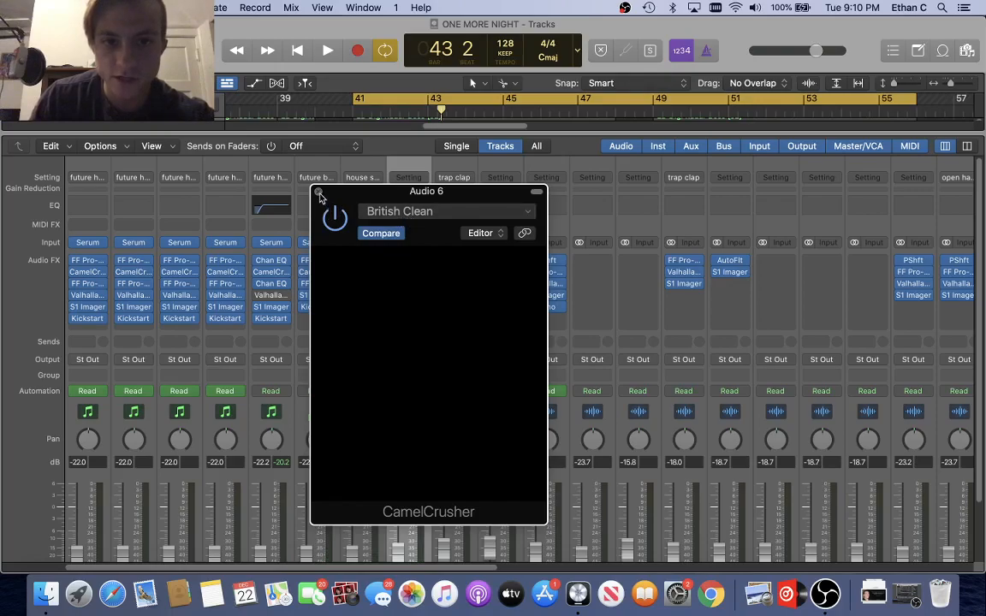
{"action": "left_click_drag", "start_coordinate": [348, 198], "coordinate": [399, 208]}
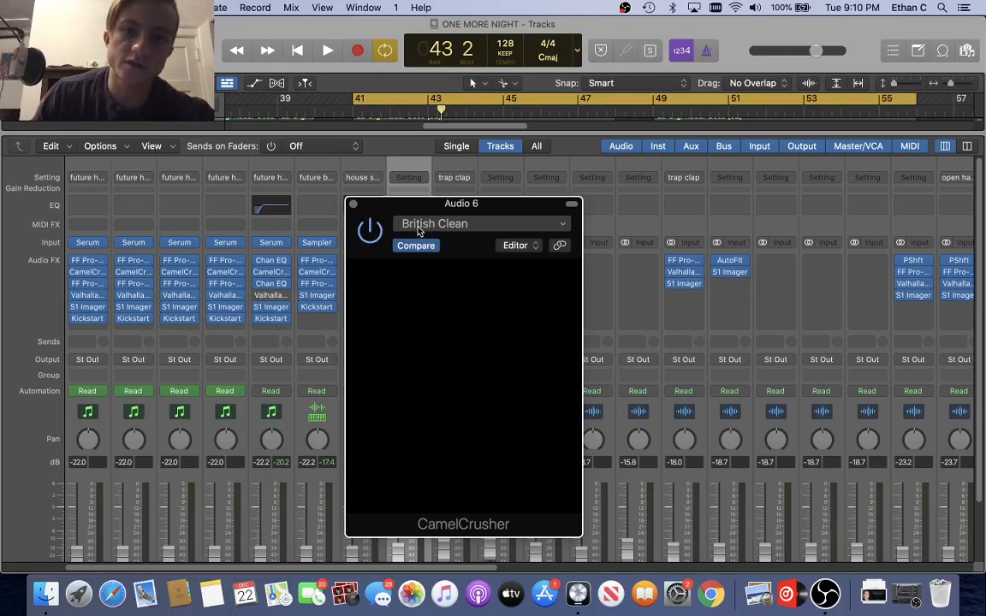
{"action": "left_click", "coordinate": [353, 206]}
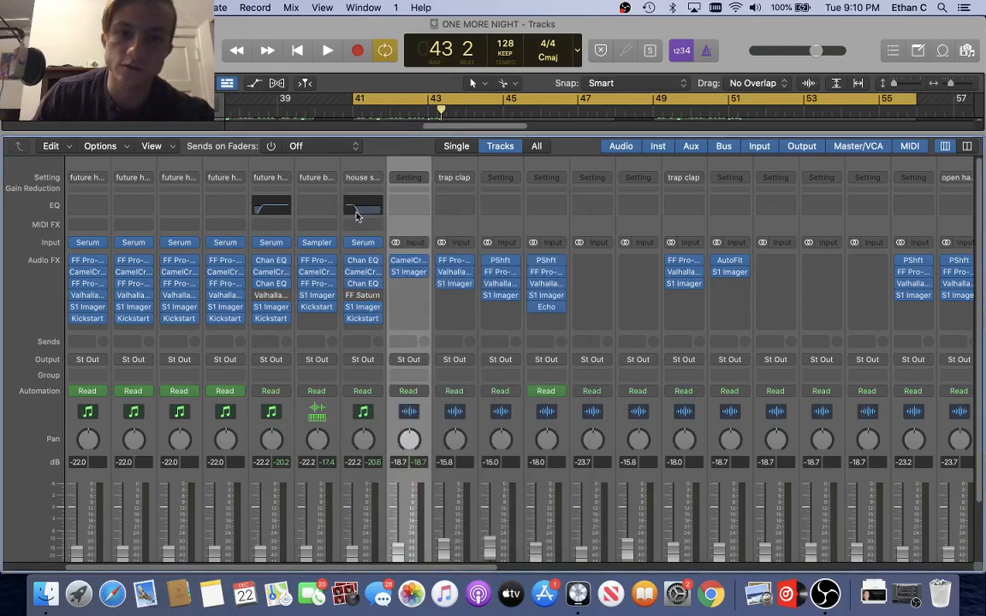
Inspect Audio 6's S1 Imager, play the soloed tracks briefly and close the mixer
{"action": "left_click", "coordinate": [409, 274]}
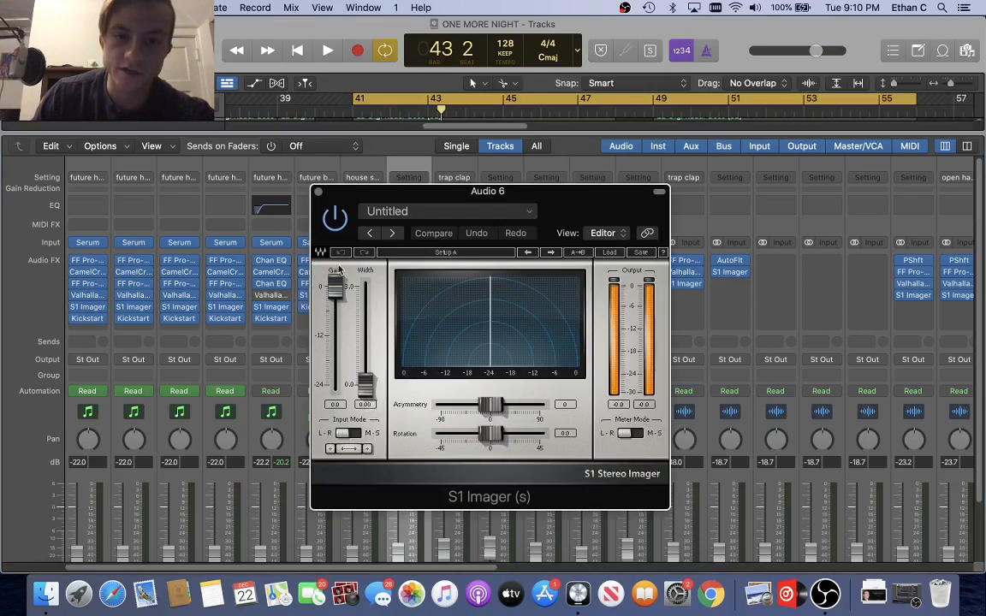
{"action": "left_click", "coordinate": [318, 193]}
{"action": "key", "text": "space"}
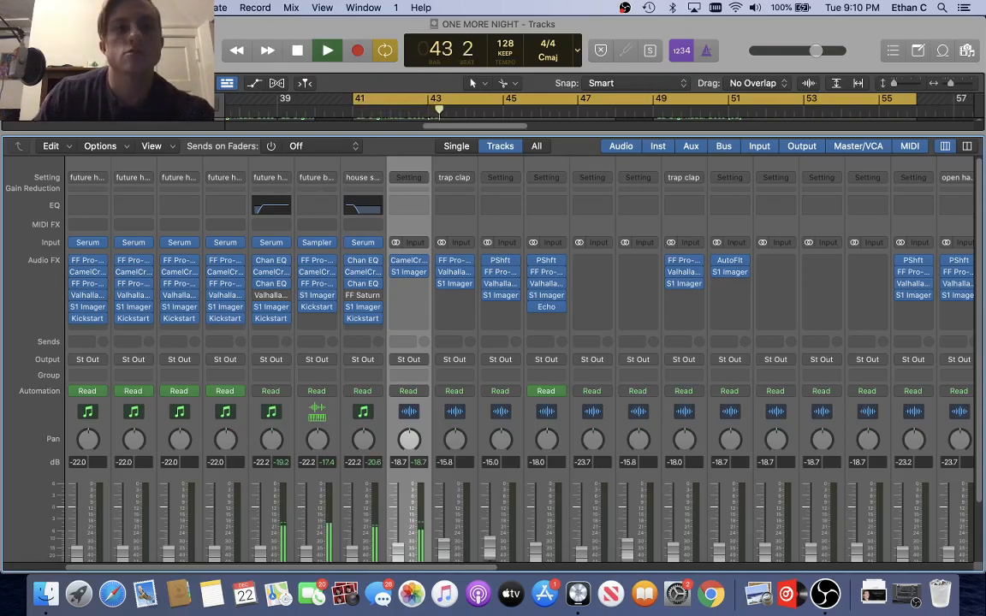
{"action": "key", "text": "x"}
{"action": "key", "text": "space"}
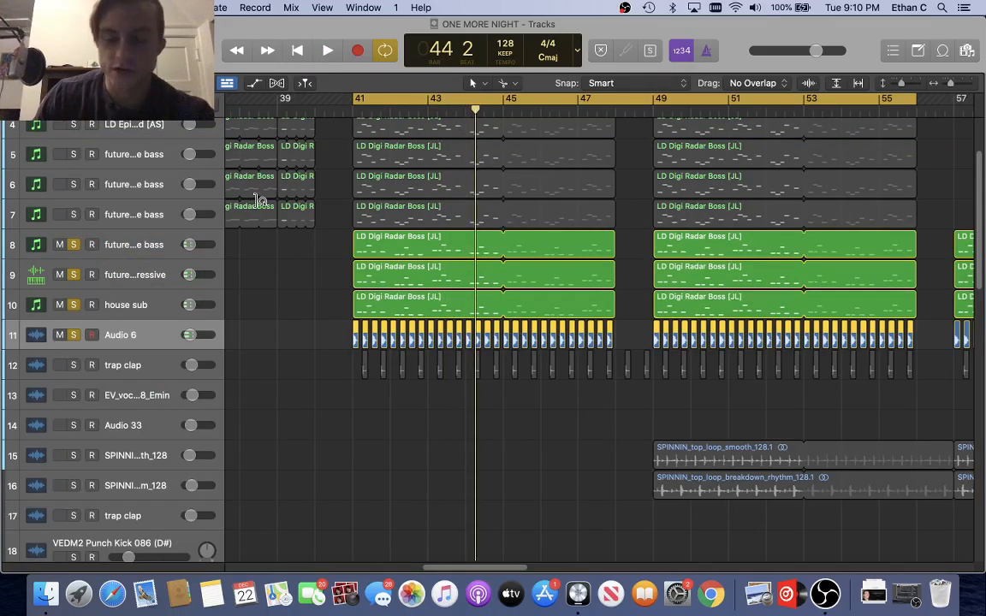
Add the trap clap on track 12 to the solo and play tracks 8 to 12 together from bar 41
{"action": "scroll", "coordinate": [260, 201], "scroll_direction": "down", "scroll_amount": 5}
{"action": "scroll", "coordinate": [261, 203], "scroll_direction": "right", "scroll_amount": 3}
{"action": "scroll", "coordinate": [259, 201], "scroll_direction": "left", "scroll_amount": 3}
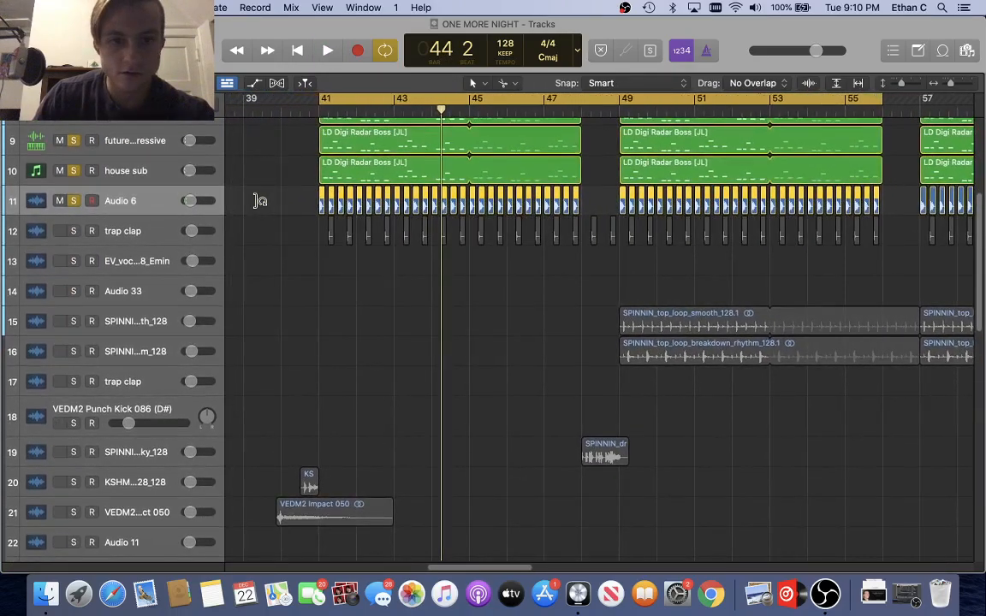
{"action": "left_click", "coordinate": [74, 232]}
{"action": "key", "text": "space"}
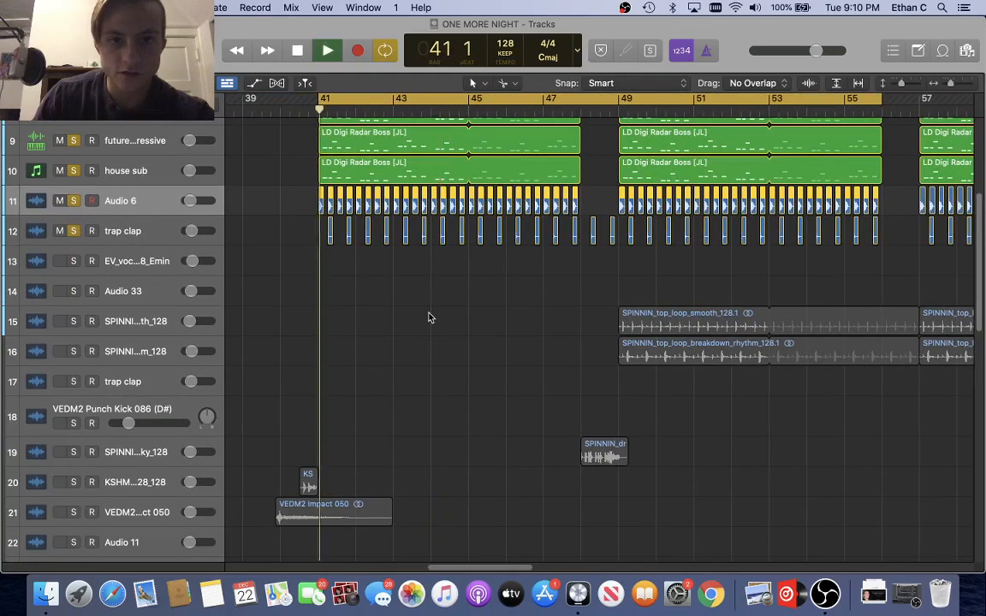
{"action": "scroll", "coordinate": [428, 317], "scroll_direction": "down", "scroll_amount": 12}
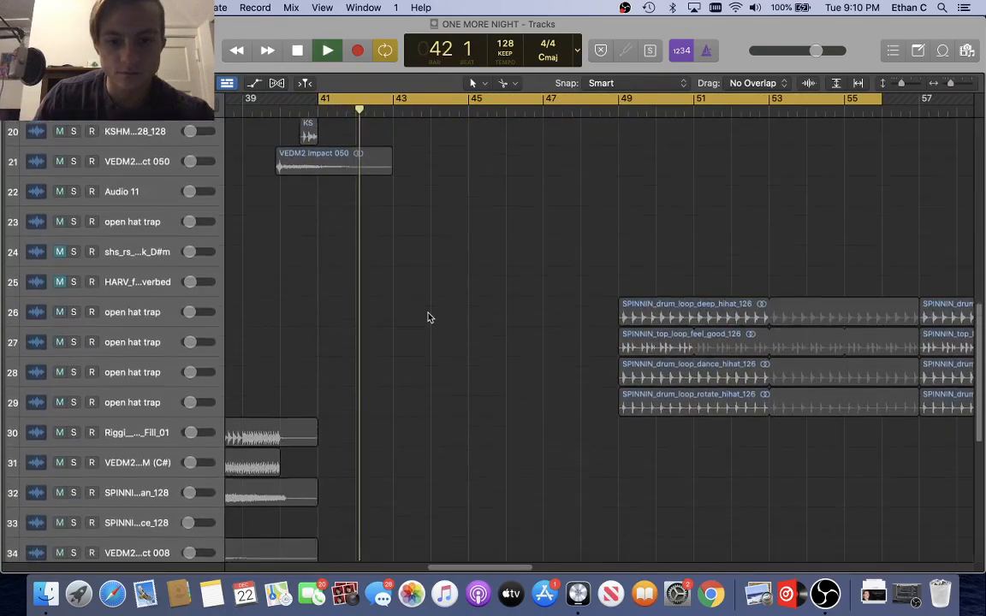
{"action": "scroll", "coordinate": [428, 316], "scroll_direction": "down", "scroll_amount": 5}
{"action": "scroll", "coordinate": [428, 316], "scroll_direction": "up", "scroll_amount": 15}
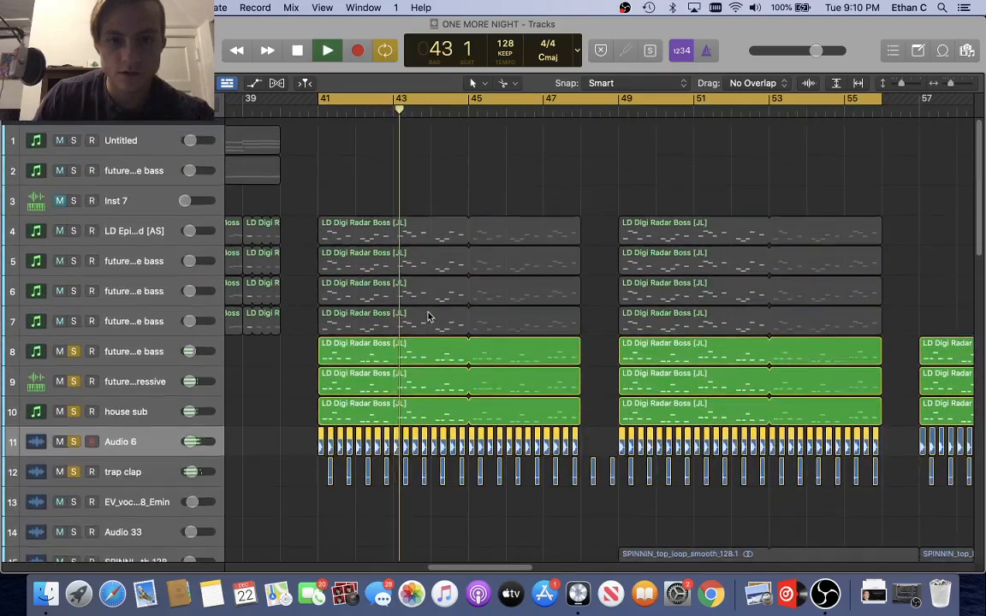
Add tracks 4 to 7 to the solo, play them with tracks 8 to 12 from bar 41, and stop playback
{"action": "key", "text": "space"}
{"action": "left_click", "coordinate": [74, 313]}
{"action": "left_click", "coordinate": [75, 284]}
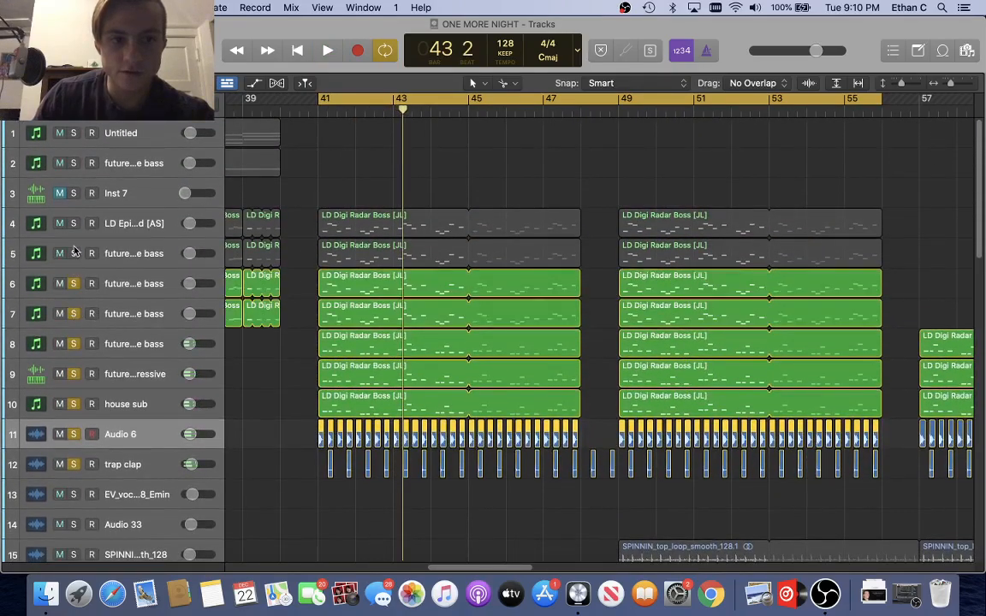
{"action": "left_click", "coordinate": [74, 247]}
{"action": "left_click", "coordinate": [74, 224]}
{"action": "left_click", "coordinate": [74, 253]}
{"action": "key", "text": "space"}
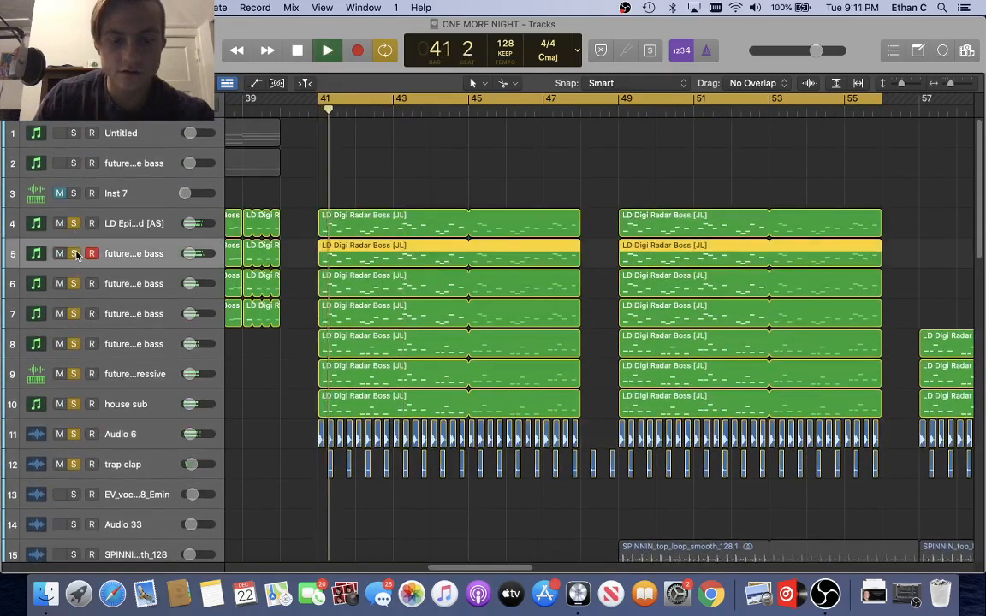
{"action": "scroll", "coordinate": [76, 253], "scroll_direction": "down", "scroll_amount": 2}
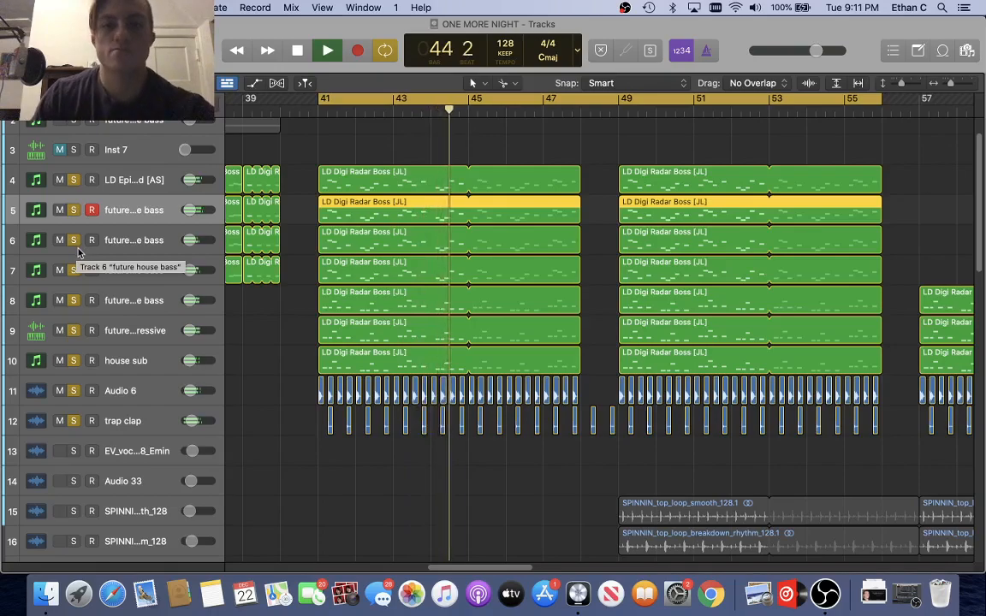
{"action": "key", "text": "space"}
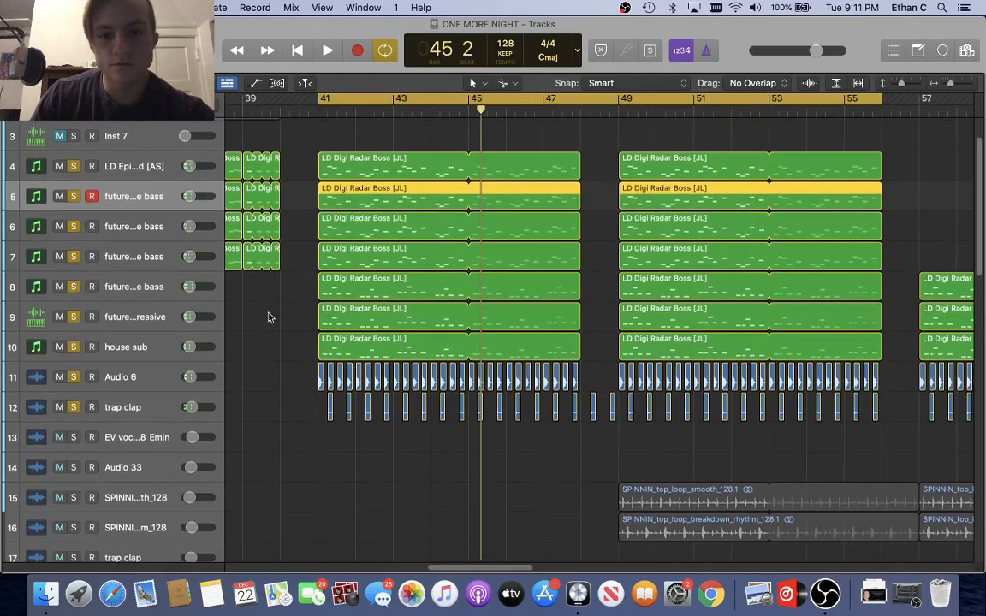
Look over the drop's arrangement from the lead tracks down to the fills and effects on tracks 35 to 44
{"action": "scroll", "coordinate": [268, 317], "scroll_direction": "right", "scroll_amount": 2}
{"action": "scroll", "coordinate": [268, 317], "scroll_direction": "up", "scroll_amount": 3}
{"action": "scroll", "coordinate": [268, 318], "scroll_direction": "down", "scroll_amount": 1}
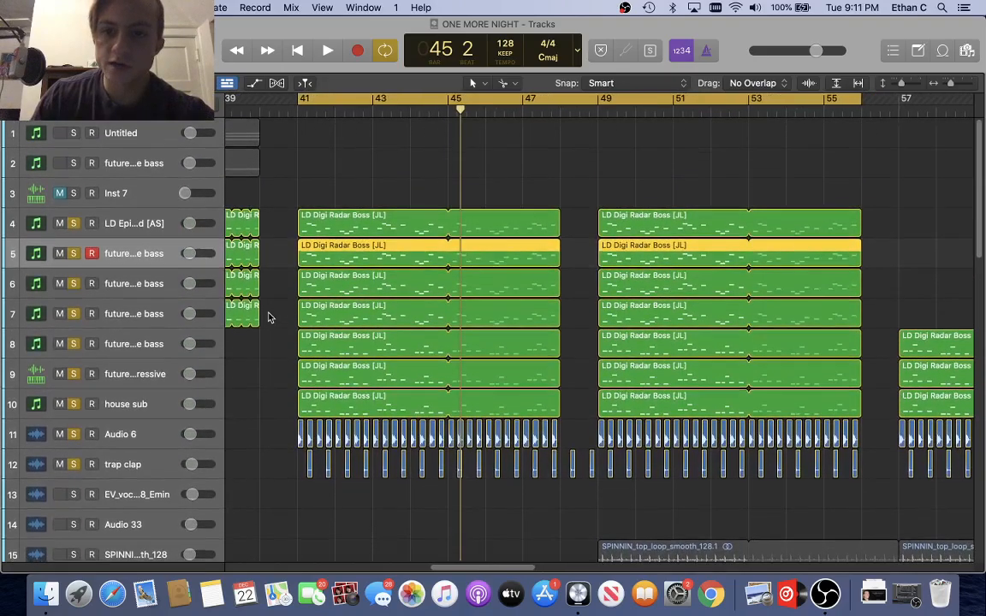
{"action": "scroll", "coordinate": [268, 317], "scroll_direction": "up", "scroll_amount": 6}
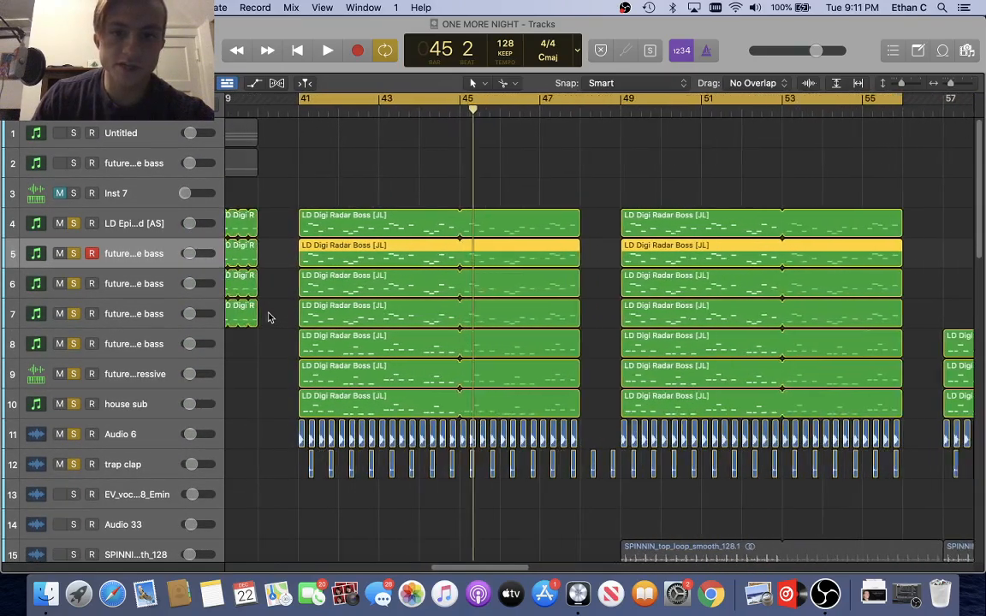
{"action": "scroll", "coordinate": [267, 318], "scroll_direction": "down", "scroll_amount": 3}
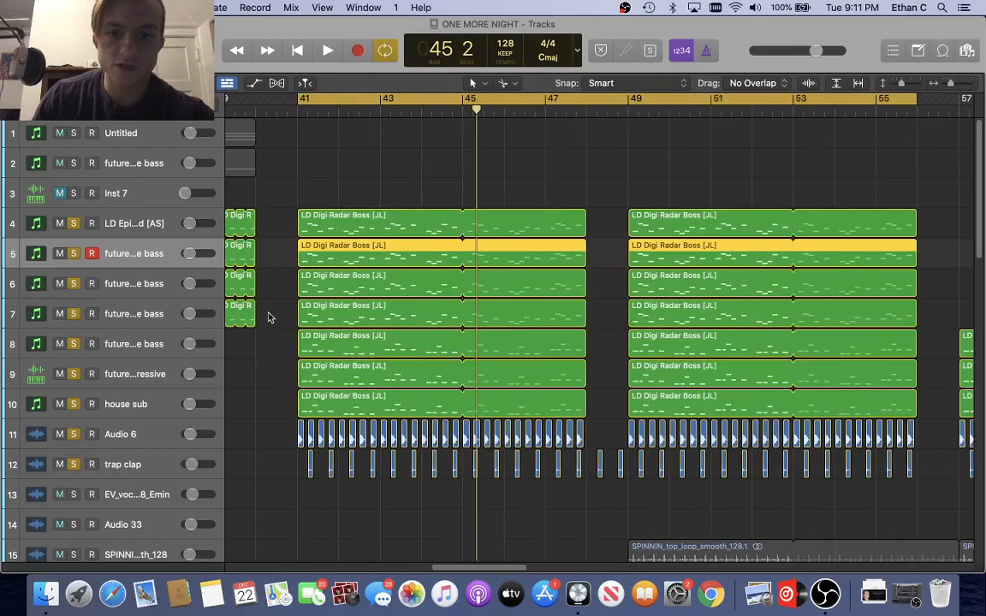
{"action": "scroll", "coordinate": [374, 292], "scroll_direction": "down", "scroll_amount": 10}
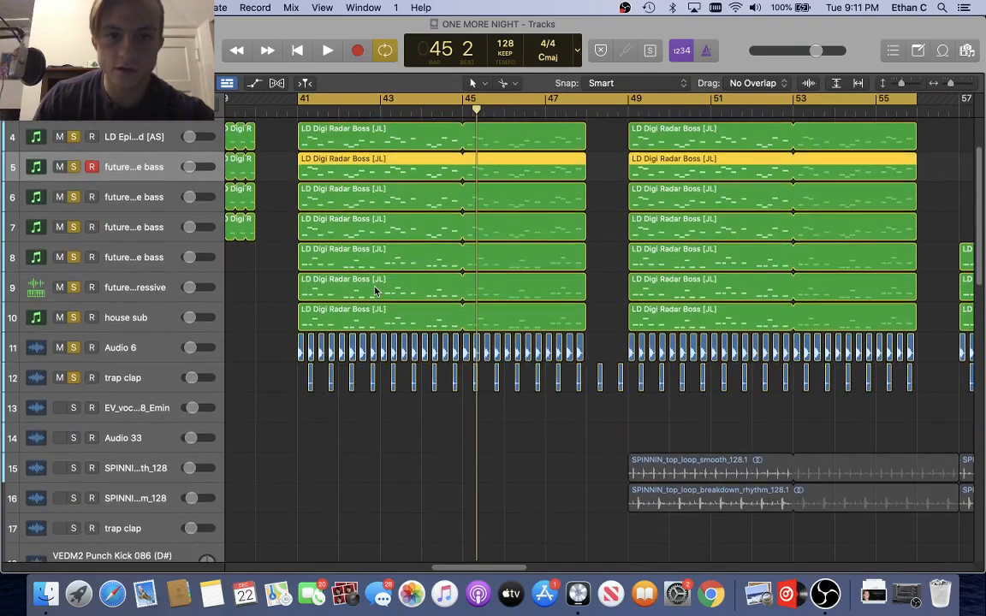
{"action": "scroll", "coordinate": [374, 292], "scroll_direction": "down", "scroll_amount": 15}
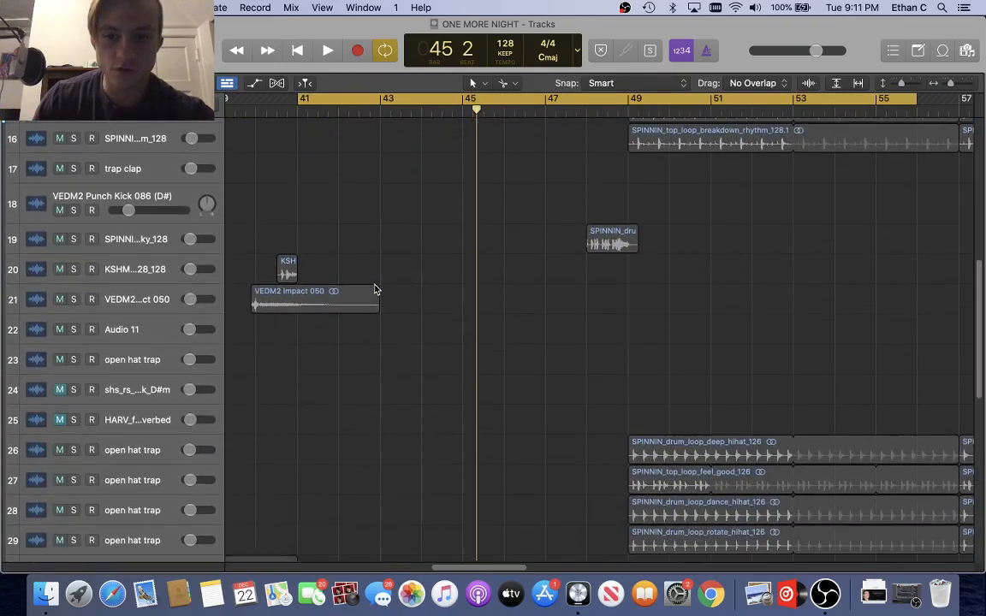
{"action": "scroll", "coordinate": [374, 285], "scroll_direction": "up", "scroll_amount": 20}
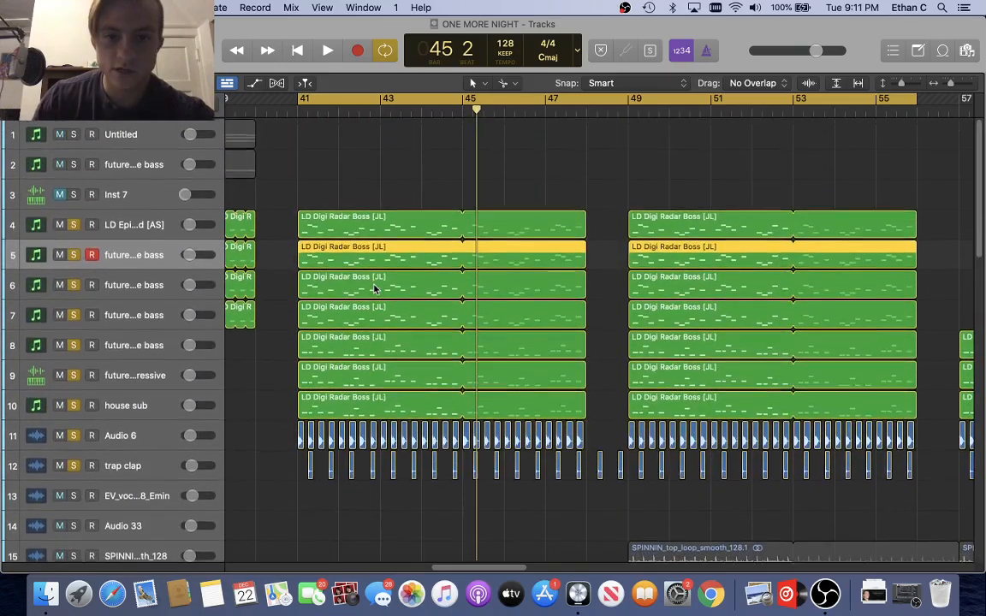
{"action": "scroll", "coordinate": [374, 288], "scroll_direction": "down", "scroll_amount": 20}
{"action": "scroll", "coordinate": [374, 289], "scroll_direction": "up", "scroll_amount": 2}
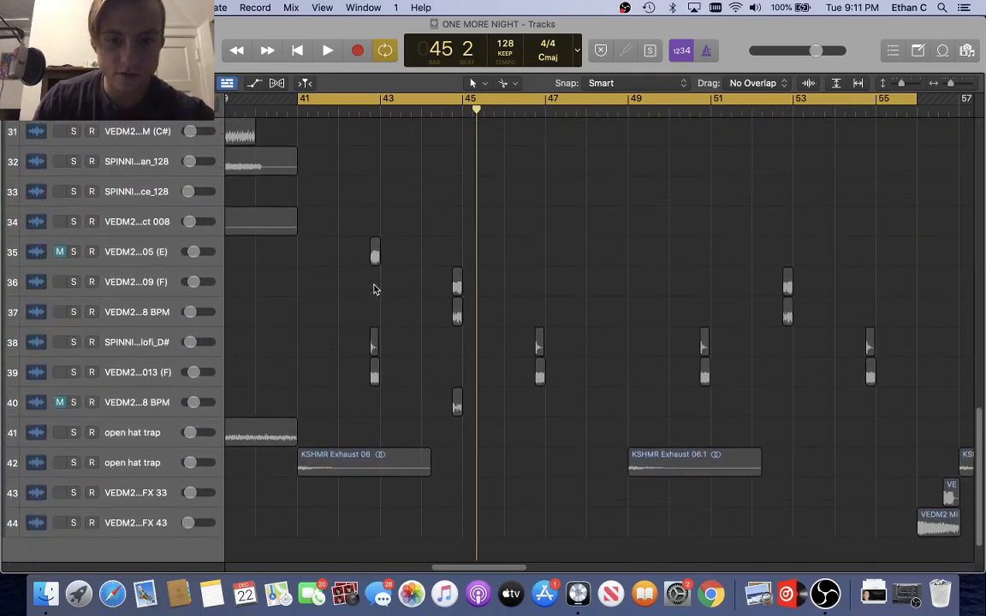
{"action": "key", "text": "super+Right"}
{"action": "key", "text": "super+Right"}
{"action": "key", "text": "super+Right"}
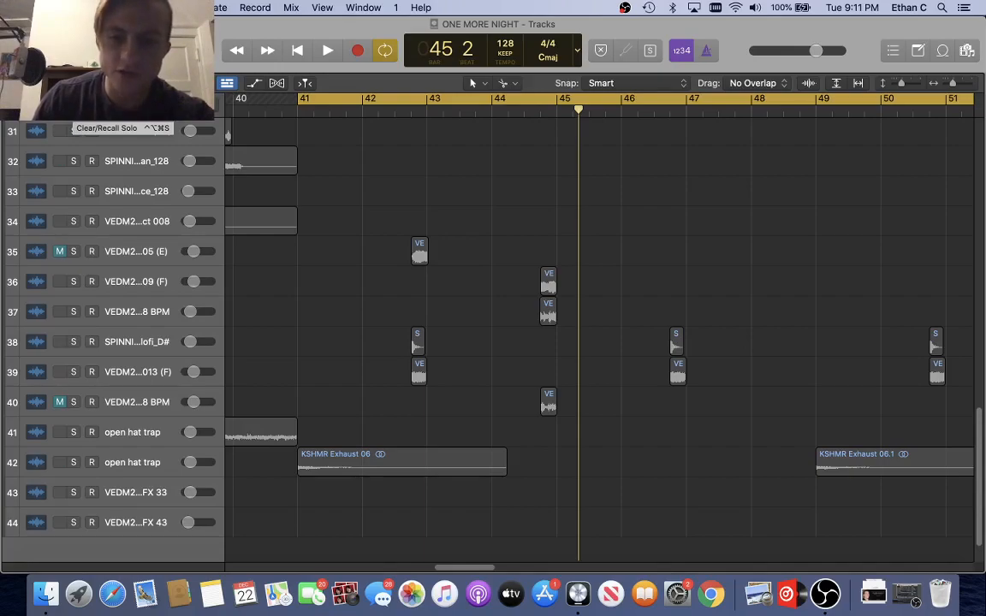
Clear all solos, select the VEDM2 Dubstep Fill 013 (F) track and examine its fill just before bar 43
{"action": "left_click", "coordinate": [74, 110]}
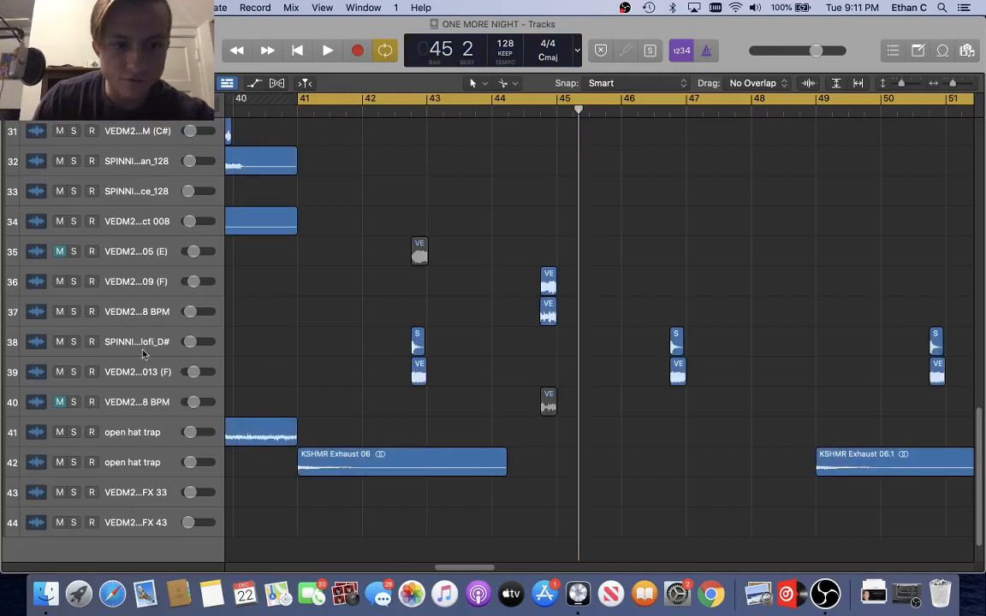
{"action": "left_click", "coordinate": [141, 373]}
{"action": "key", "text": "super+Right"}
{"action": "key", "text": "super+Right"}
{"action": "key", "text": "super+Right"}
{"action": "key", "text": "super+Right"}
{"action": "key", "text": "super+Right"}
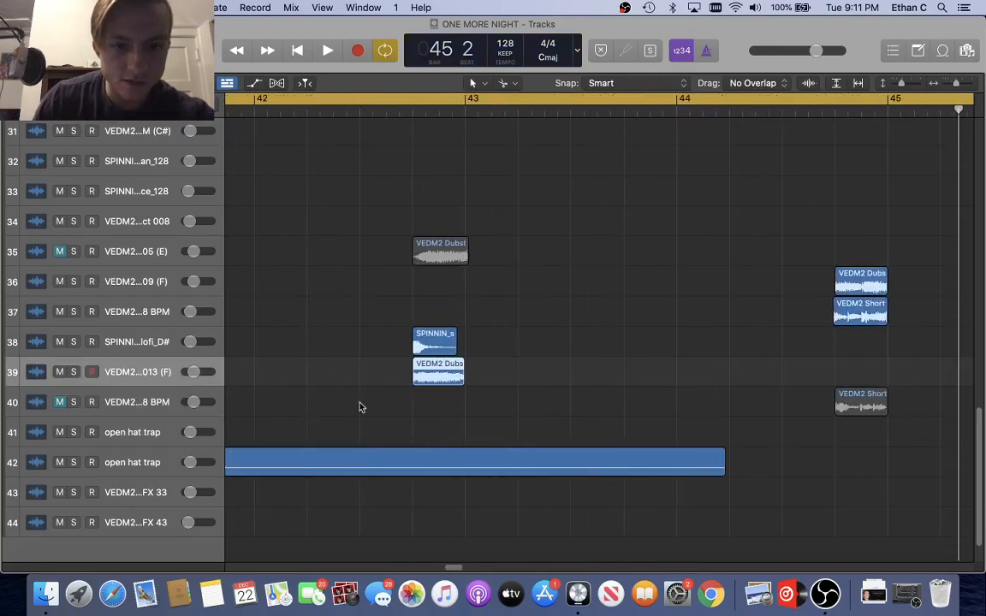
{"action": "key", "text": "super+Right"}
{"action": "key", "text": "super+Right"}
{"action": "key", "text": "super+Right"}
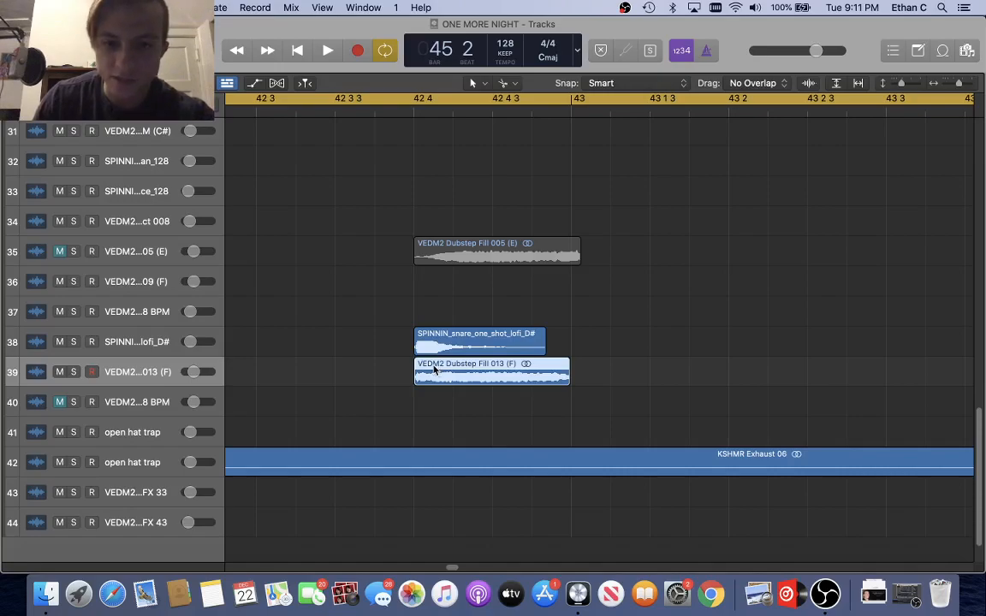
{"action": "key", "text": "super+Left"}
{"action": "key", "text": "super+Left"}
{"action": "key", "text": "super+Left"}
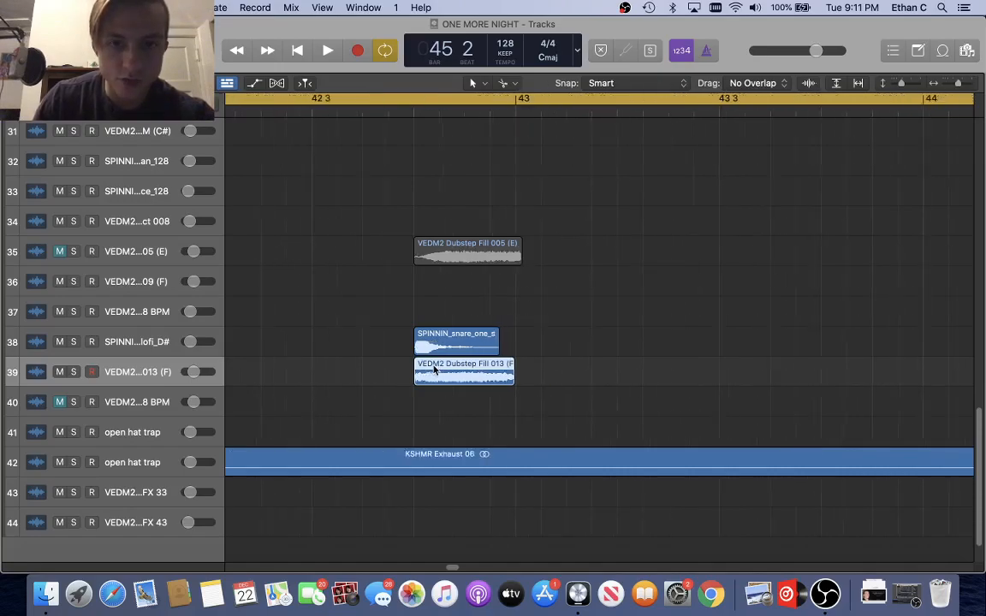
Place the playhead at bar 42 beat 4, select track 38's lofi snare there and play the fill with all tracks unsoloed
{"action": "left_click_drag", "start_coordinate": [414, 107], "coordinate": [413, 112]}
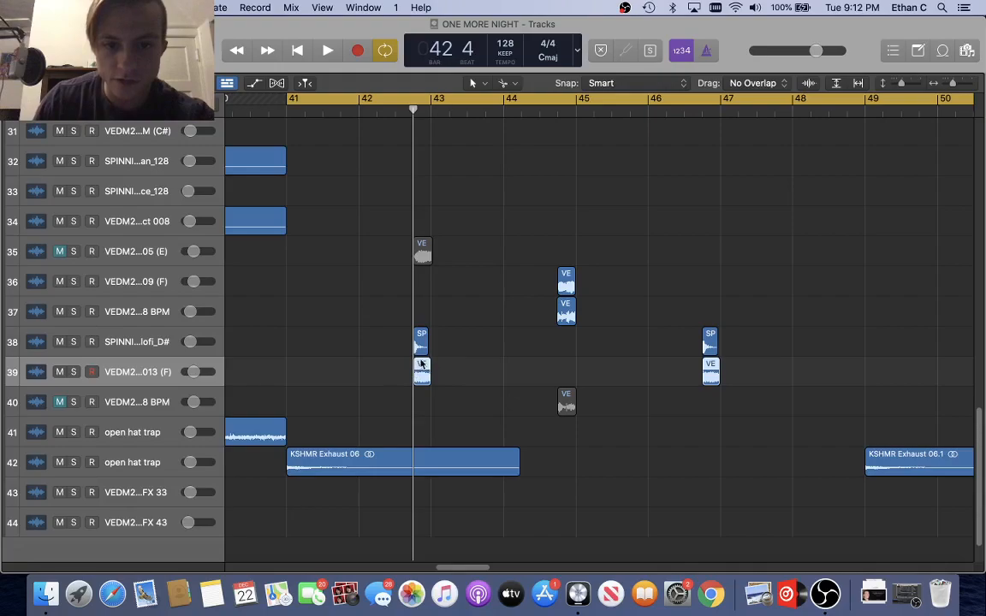
{"action": "key", "text": "super+Right"}
{"action": "key", "text": "super+Right"}
{"action": "key", "text": "super+Right"}
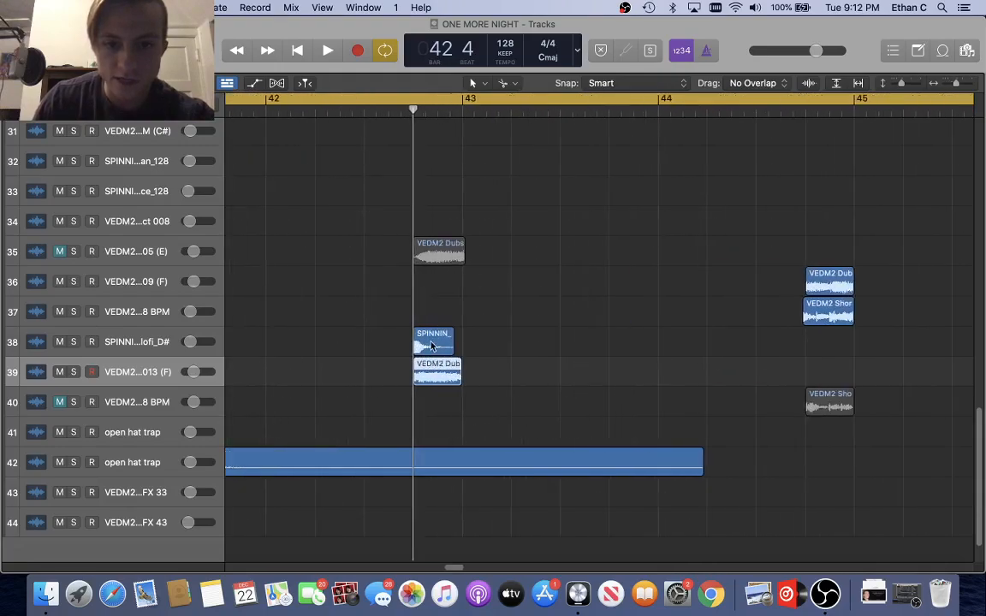
{"action": "left_click", "coordinate": [430, 345]}
{"action": "key", "text": "super+Left"}
{"action": "key", "text": "super+Left"}
{"action": "key", "text": "super+Left"}
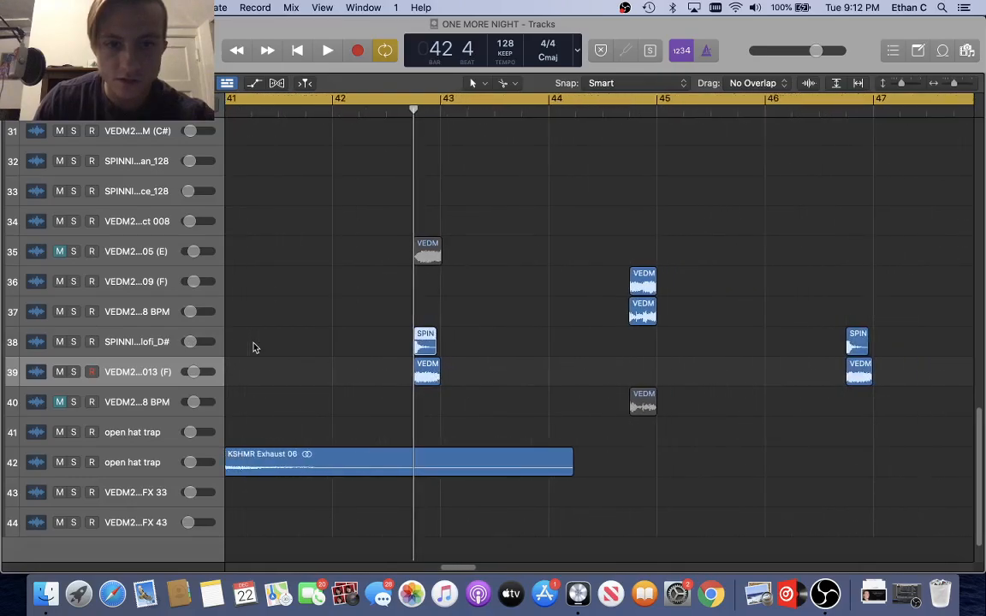
{"action": "key", "text": "space"}
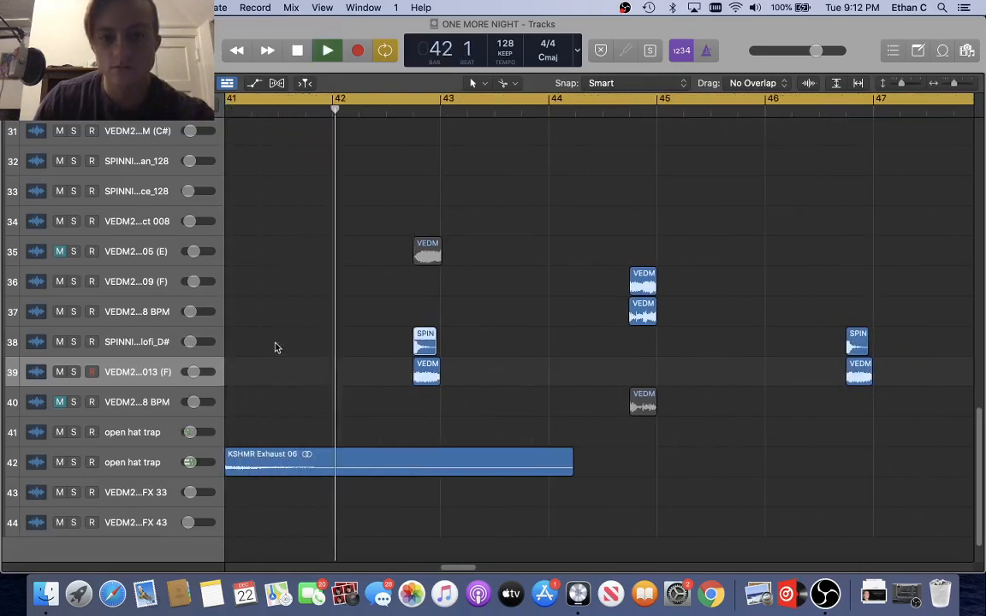
{"action": "key", "text": "space"}
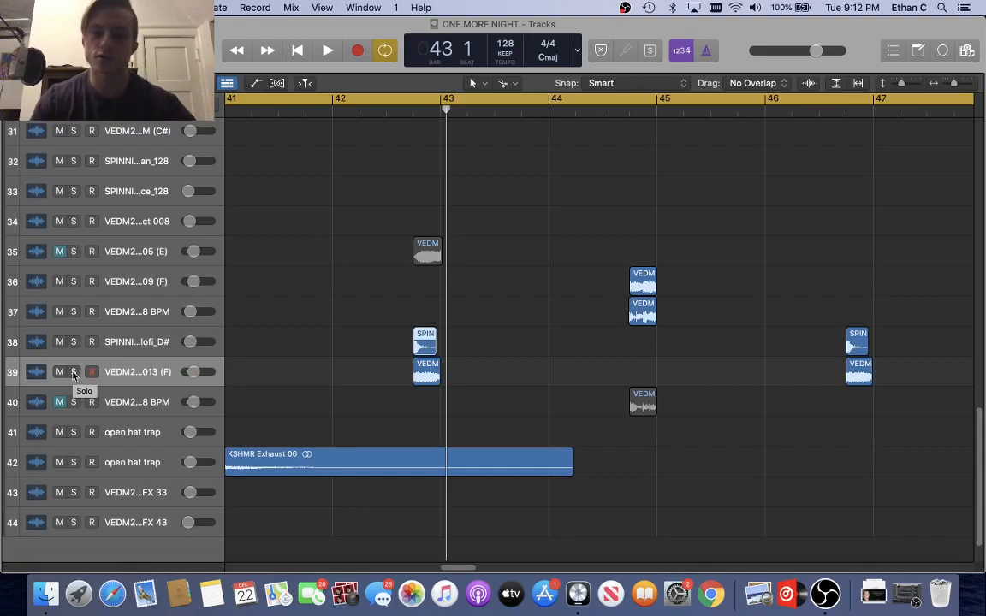
Solo the lofi snare on track 38 and the dubstep fill on track 39, and play them together before bar 43
{"action": "left_click", "coordinate": [76, 373]}
{"action": "left_click", "coordinate": [74, 342]}
{"action": "key", "text": "space"}
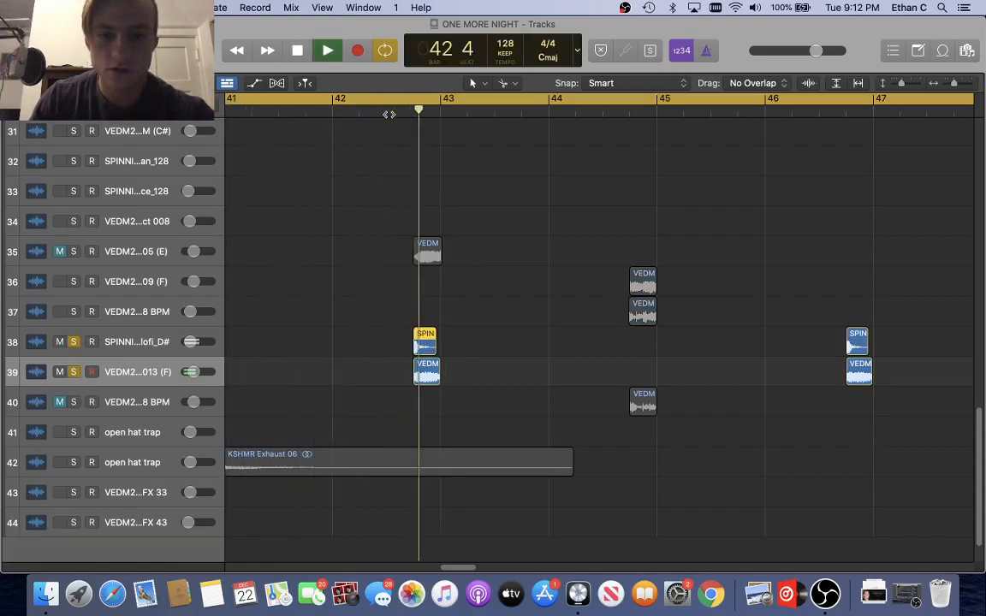
{"action": "key", "text": "space"}
Show the mixer, inspect the Pitch Shifter effect on VEDM2 Dubstep Fill 013 (F), and close both
{"action": "key", "text": "x"}
{"action": "scroll", "coordinate": [572, 244], "scroll_direction": "right", "scroll_amount": 5}
{"action": "left_click", "coordinate": [630, 261]}
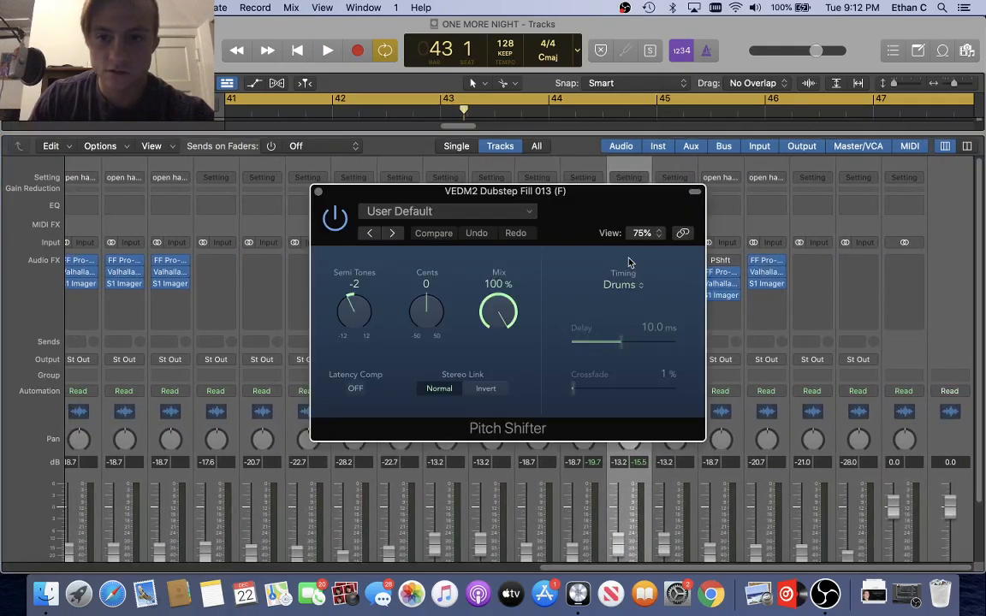
{"action": "left_click", "coordinate": [317, 192]}
{"action": "key", "text": "x"}
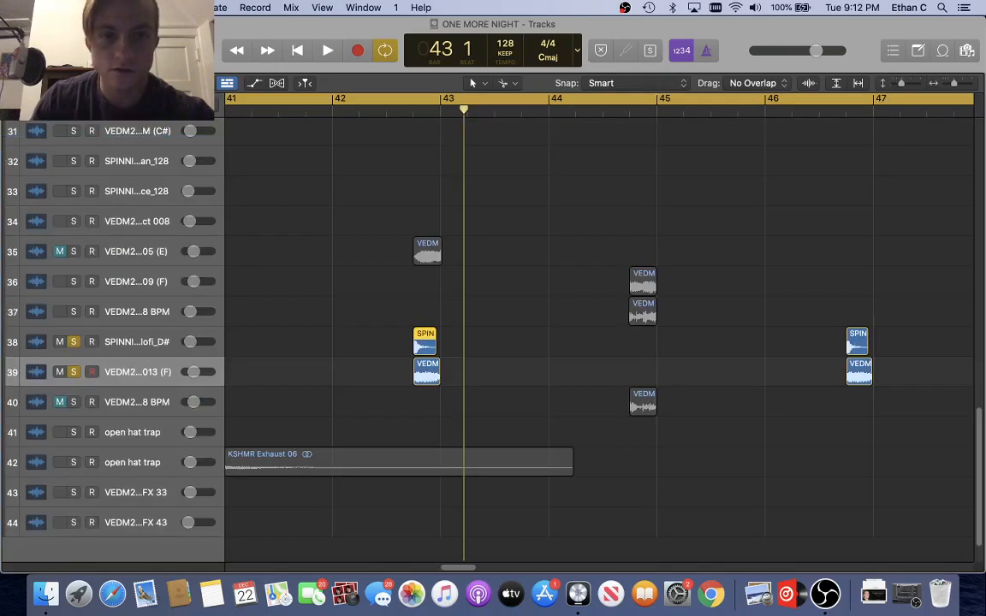
Select the lofi snare track, remove track 39 from the solo and play the snare alone before bar 43
{"action": "left_click", "coordinate": [132, 344]}
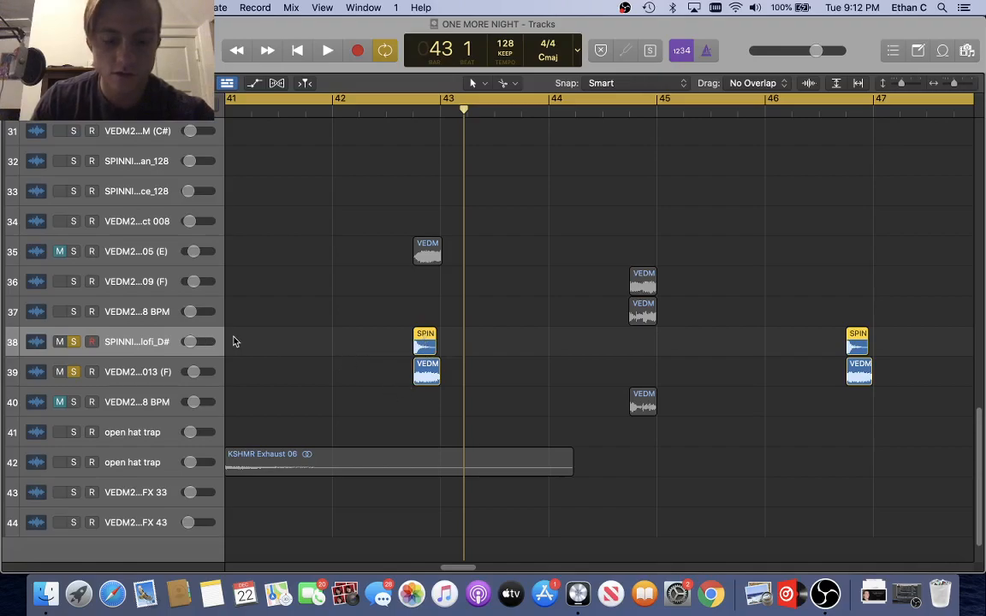
{"action": "key", "text": "x"}
{"action": "key", "text": "x"}
{"action": "left_click", "coordinate": [73, 371]}
{"action": "key", "text": "space"}
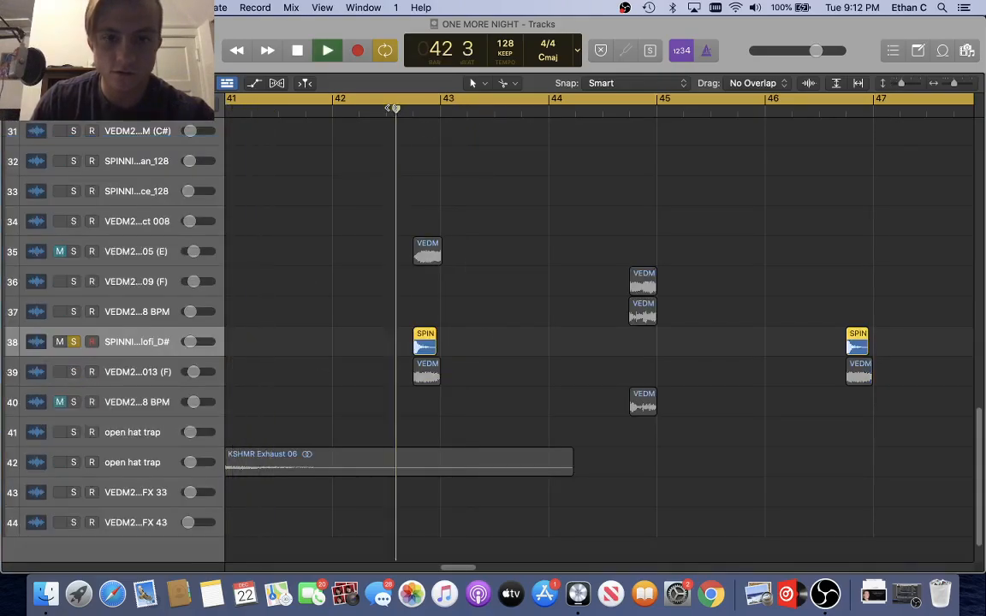
{"action": "key", "text": "space"}
Solo track 39 again, replay the snare and dubstep fill together, and unsolo both tracks
{"action": "left_click", "coordinate": [73, 371]}
{"action": "key", "text": "space"}
{"action": "left_click", "coordinate": [391, 111]}
{"action": "key", "text": "space"}
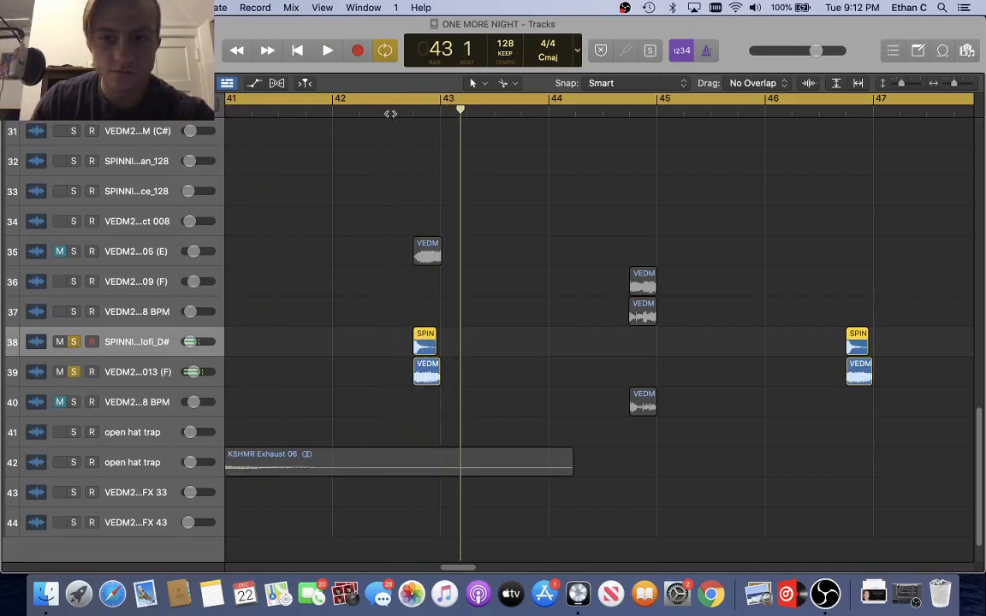
{"action": "left_click_drag", "start_coordinate": [73, 342], "coordinate": [73, 371]}
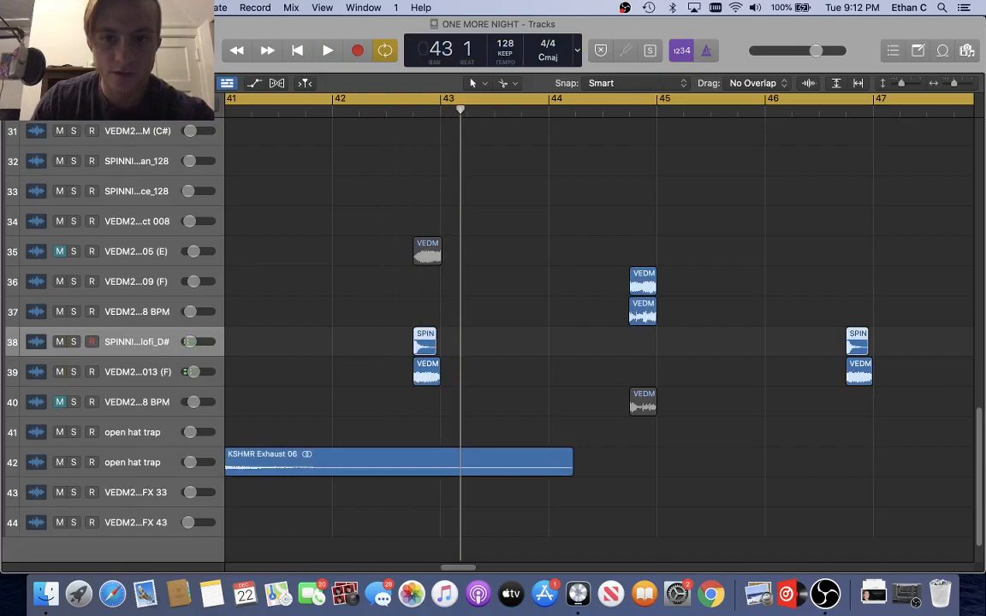
Solo track 37 and play its short fill just before bar 45
{"action": "scroll", "coordinate": [449, 145], "scroll_direction": "right", "scroll_amount": 3}
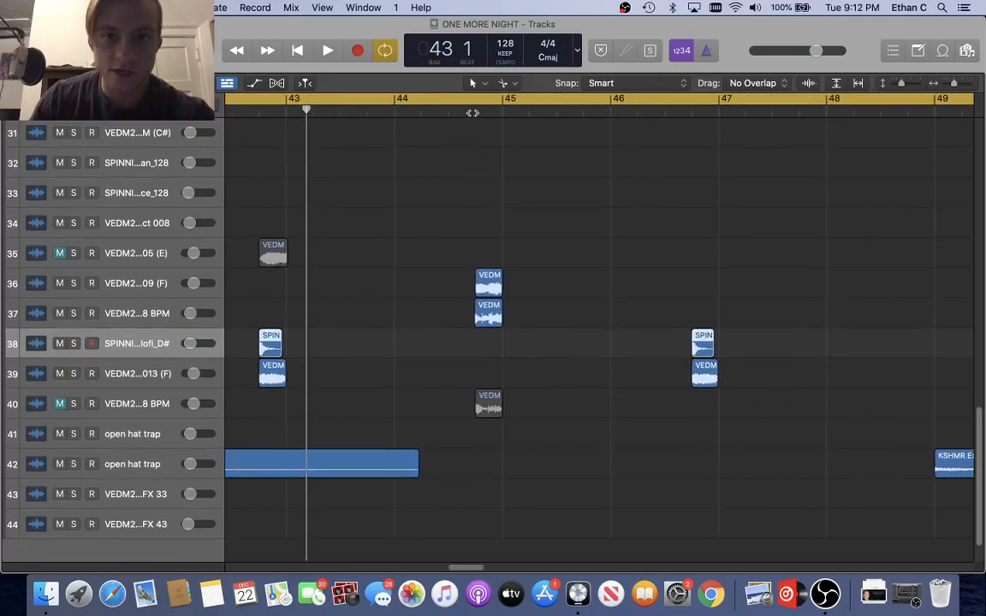
{"action": "left_click", "coordinate": [472, 113]}
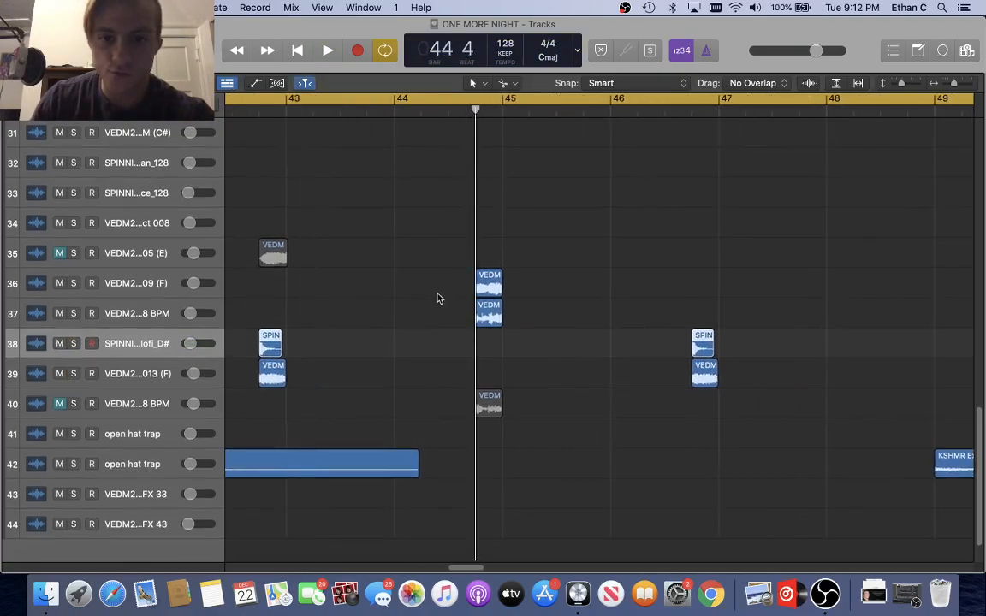
{"action": "left_click", "coordinate": [74, 313]}
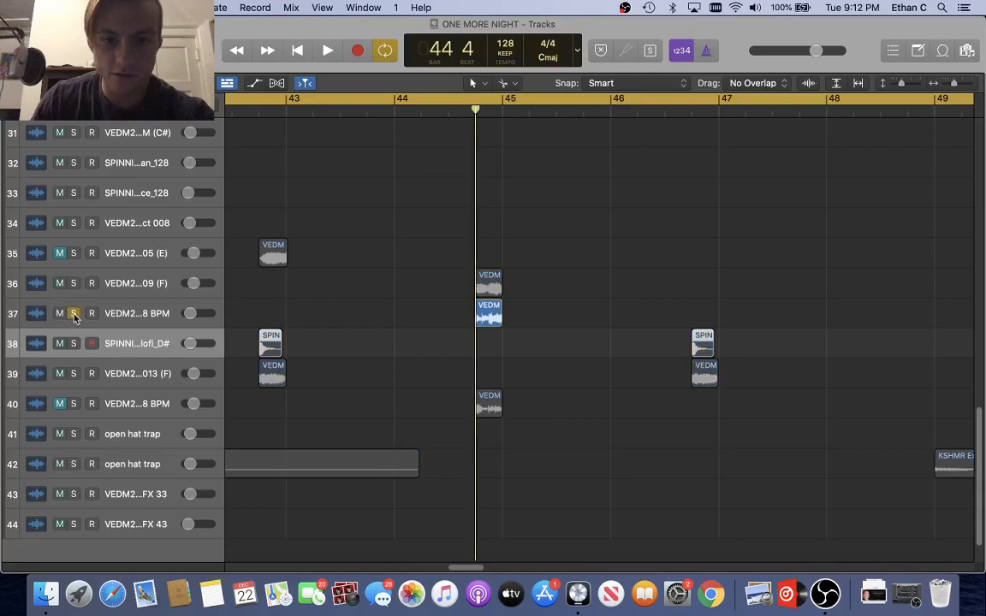
{"action": "key", "text": "space"}
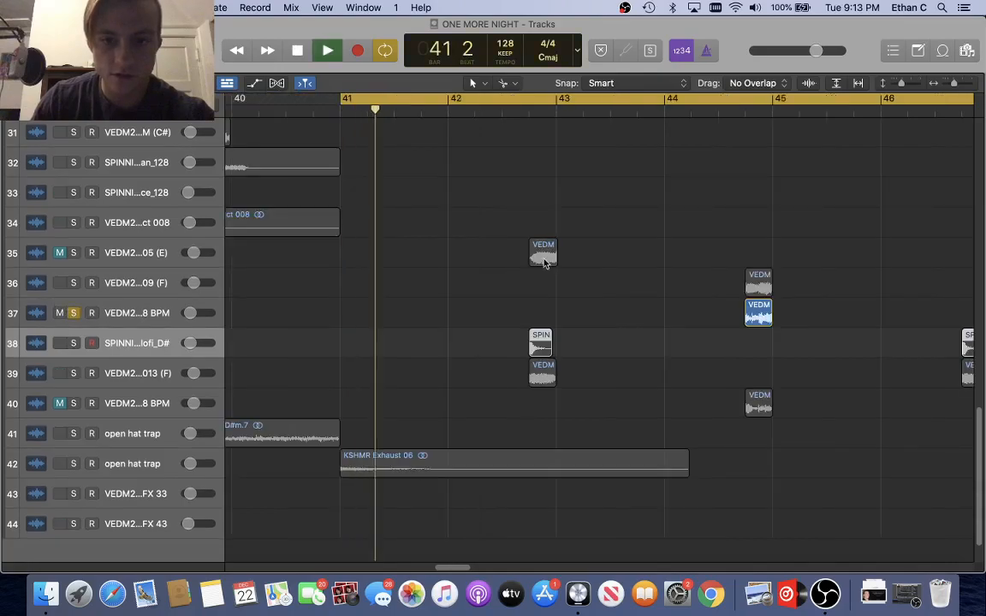
{"action": "scroll", "coordinate": [497, 170], "scroll_direction": "right", "scroll_amount": 5}
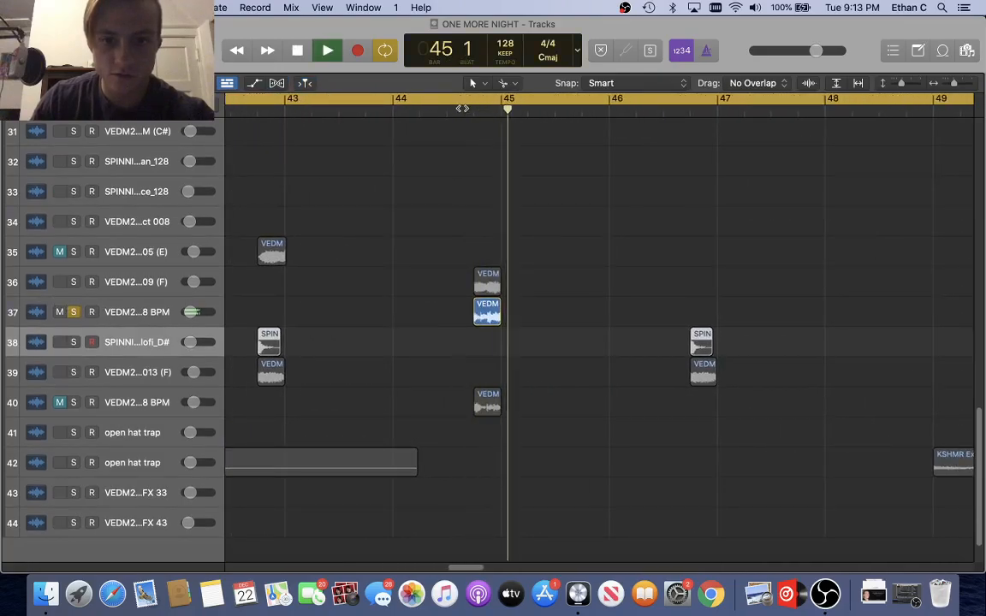
{"action": "key", "text": "space"}
Solo track 36 alongside track 37 and play both short fills together just before bar 45
{"action": "left_click", "coordinate": [464, 114]}
{"action": "left_click", "coordinate": [73, 282]}
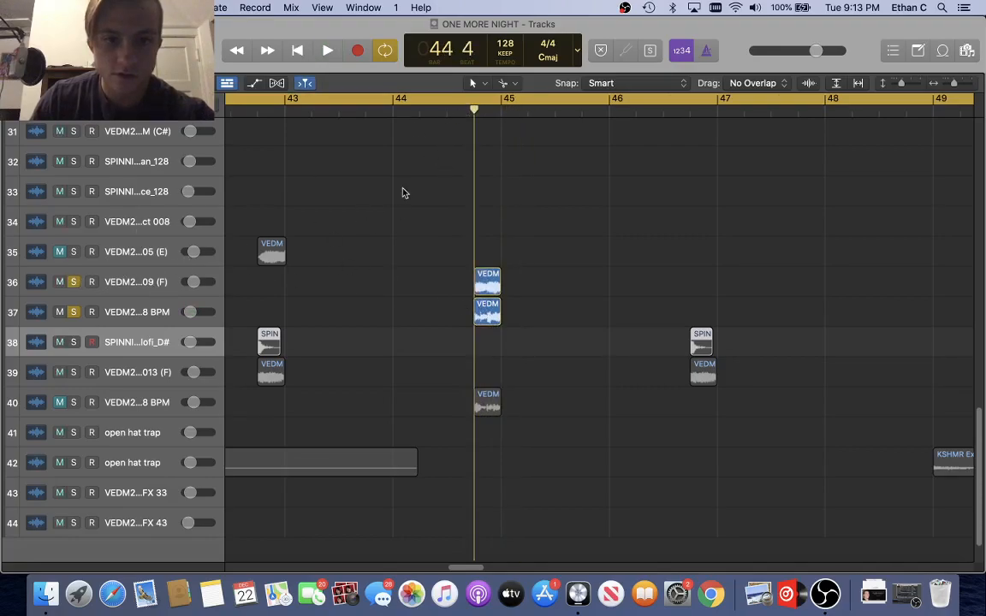
{"action": "key", "text": "space"}
{"action": "scroll", "coordinate": [428, 193], "scroll_direction": "right", "scroll_amount": 5}
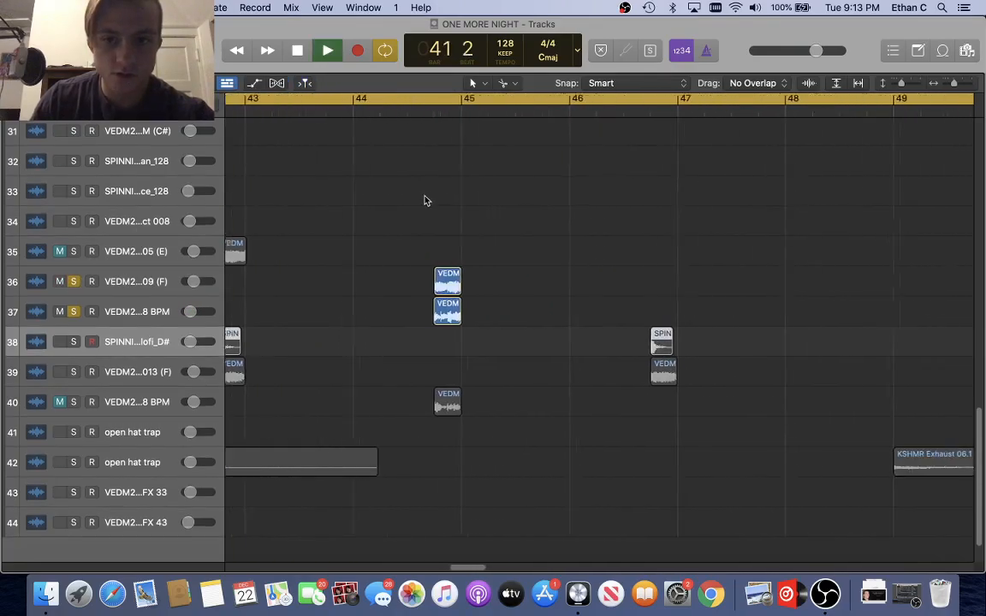
{"action": "left_click", "coordinate": [402, 109]}
{"action": "left_click", "coordinate": [407, 109]}
{"action": "key", "text": "space"}
{"action": "scroll", "coordinate": [385, 291], "scroll_direction": "left", "scroll_amount": 5}
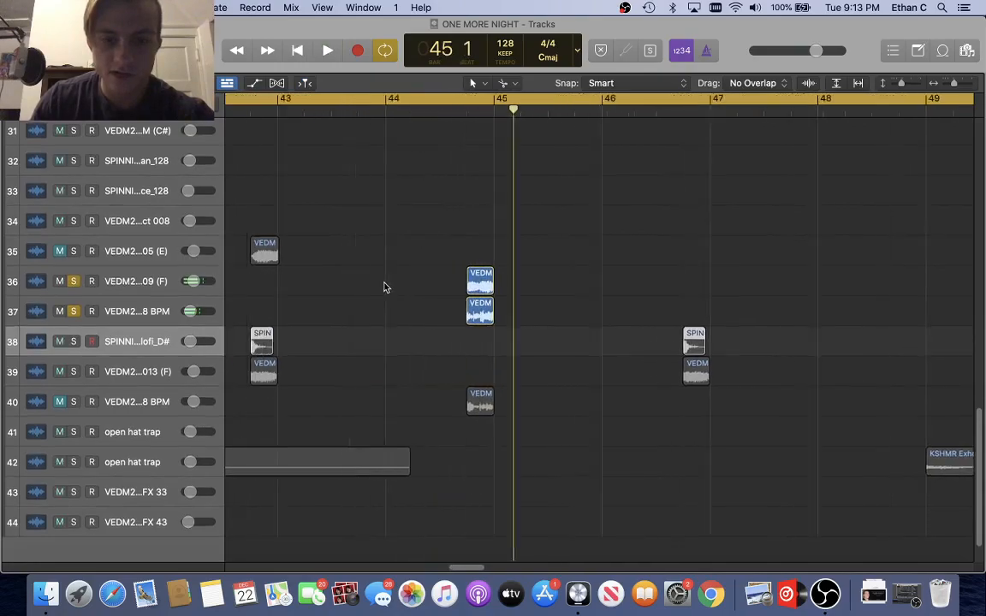
{"action": "scroll", "coordinate": [392, 290], "scroll_direction": "left", "scroll_amount": 5}
{"action": "scroll", "coordinate": [396, 288], "scroll_direction": "right", "scroll_amount": 7}
{"action": "scroll", "coordinate": [396, 288], "scroll_direction": "left", "scroll_amount": 2}
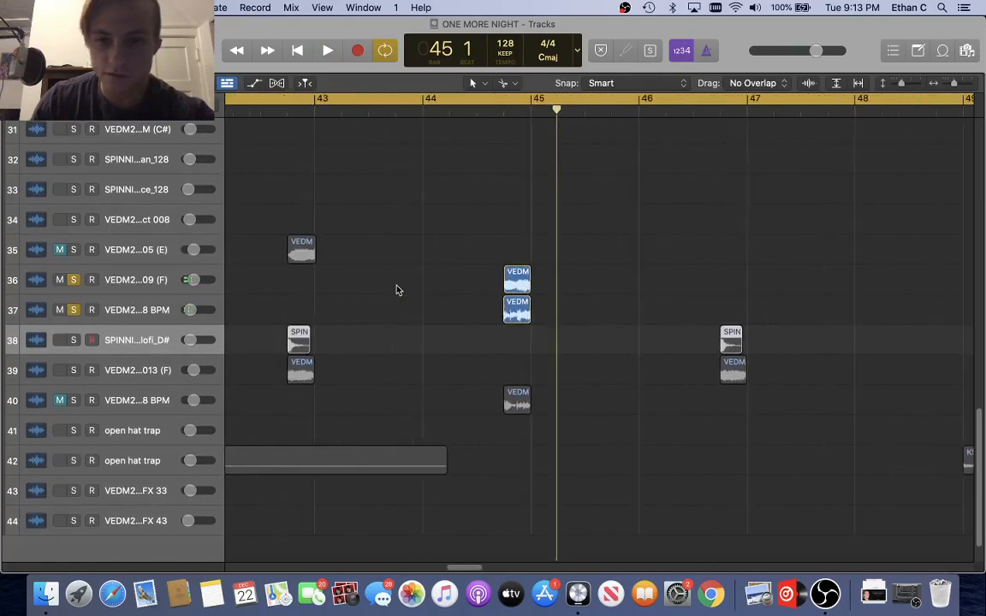
Check track 37's effect slots in the mixer, close it, and unsolo tracks 36 and 37
{"action": "left_click", "coordinate": [124, 296]}
{"action": "key", "text": "x"}
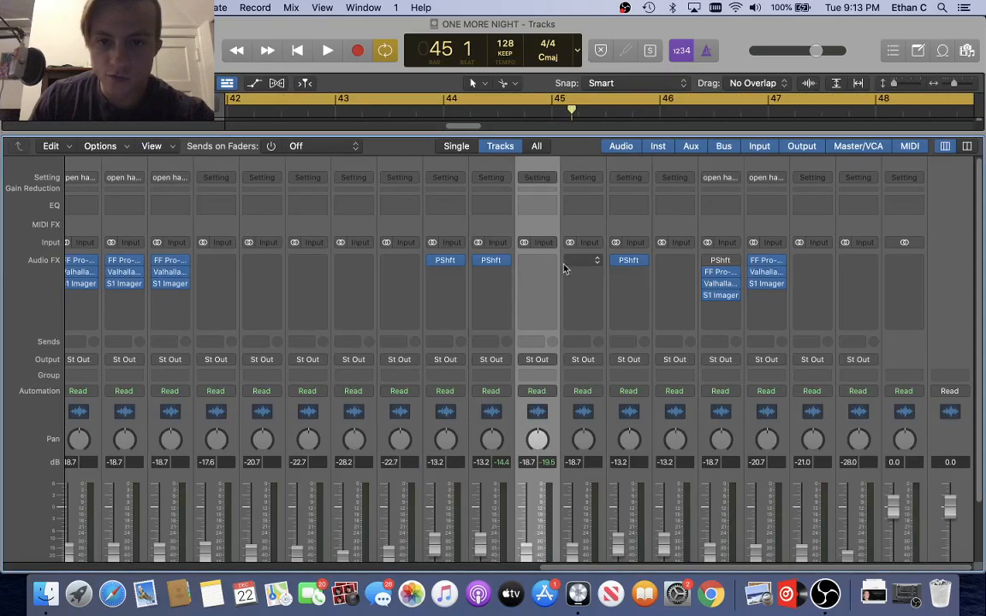
{"action": "key", "text": "x"}
{"action": "scroll", "coordinate": [451, 253], "scroll_direction": "left", "scroll_amount": 3}
{"action": "scroll", "coordinate": [434, 253], "scroll_direction": "down", "scroll_amount": 4}
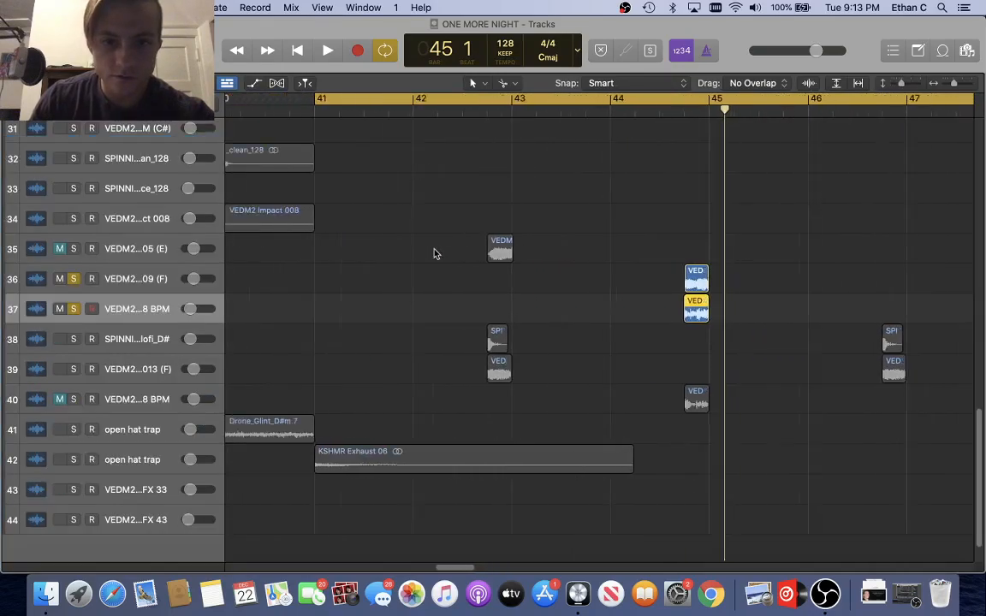
{"action": "scroll", "coordinate": [433, 253], "scroll_direction": "right", "scroll_amount": 4}
{"action": "key", "text": "super+a"}
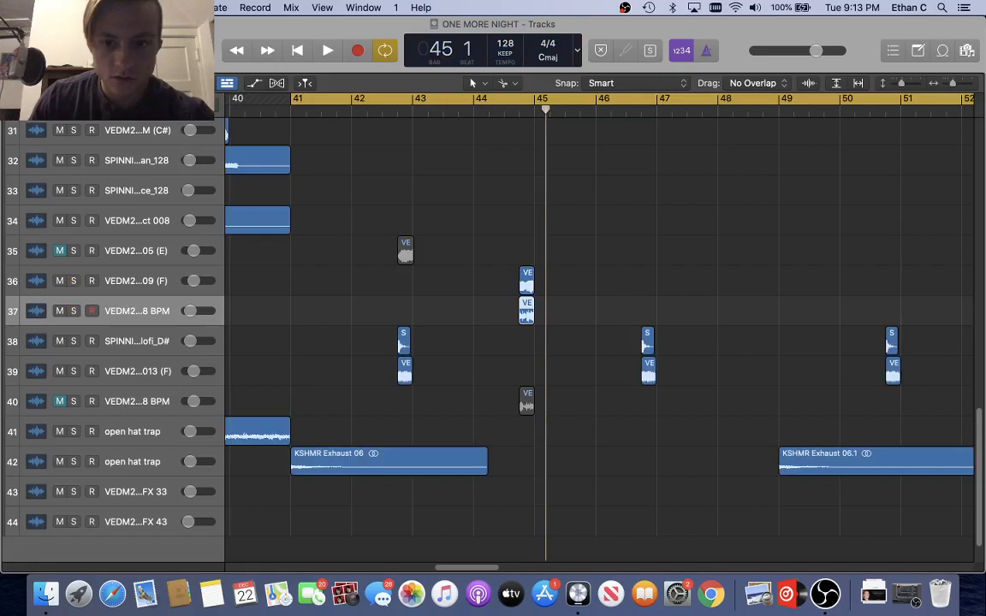
Place the playhead at bar 48, turn cycle mode off and play the SPINNIN drum fill on track 19
{"action": "scroll", "coordinate": [317, 198], "scroll_direction": "right", "scroll_amount": 5}
{"action": "scroll", "coordinate": [316, 198], "scroll_direction": "left", "scroll_amount": 5}
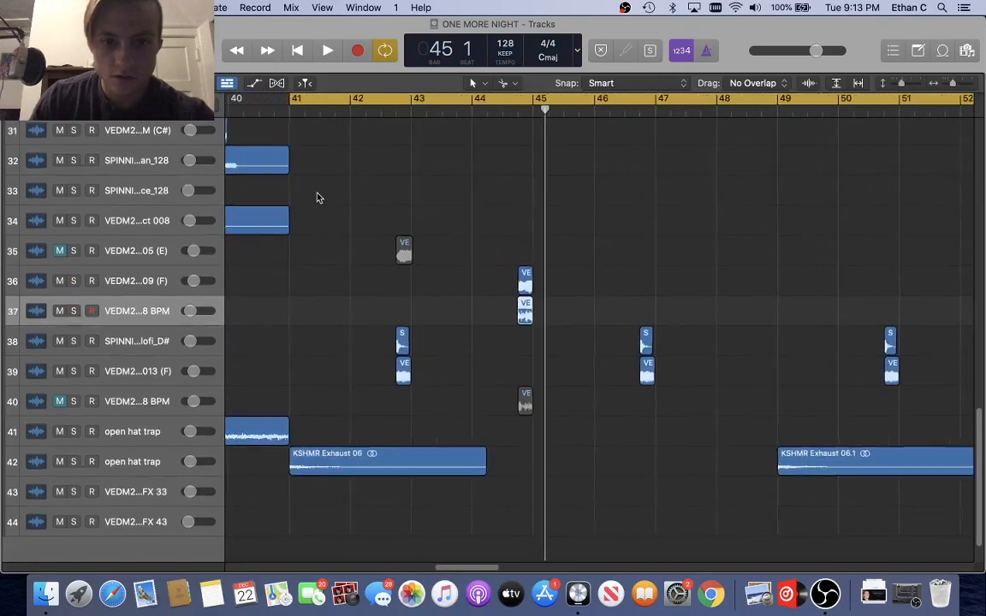
{"action": "scroll", "coordinate": [316, 197], "scroll_direction": "up", "scroll_amount": 10}
{"action": "scroll", "coordinate": [317, 197], "scroll_direction": "right", "scroll_amount": 2}
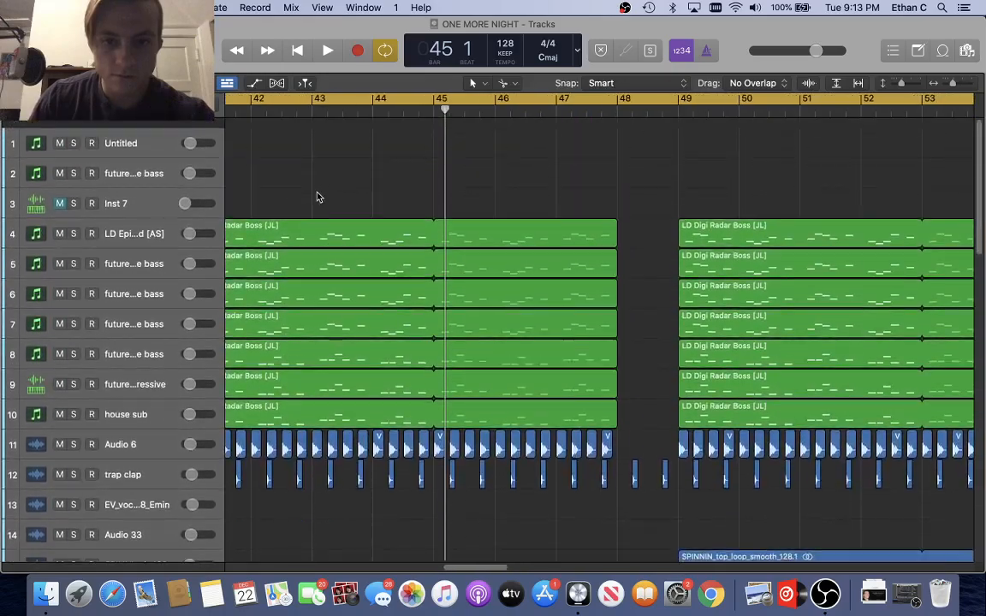
{"action": "scroll", "coordinate": [317, 197], "scroll_direction": "right", "scroll_amount": 4}
{"action": "left_click", "coordinate": [428, 106]}
{"action": "scroll", "coordinate": [480, 201], "scroll_direction": "down", "scroll_amount": 6}
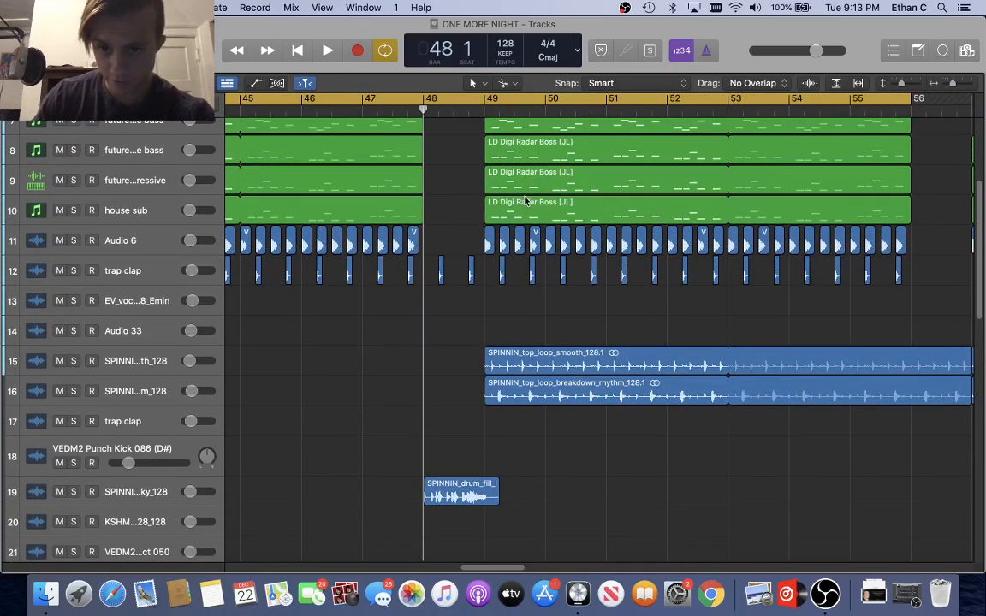
{"action": "scroll", "coordinate": [518, 204], "scroll_direction": "down", "scroll_amount": 8}
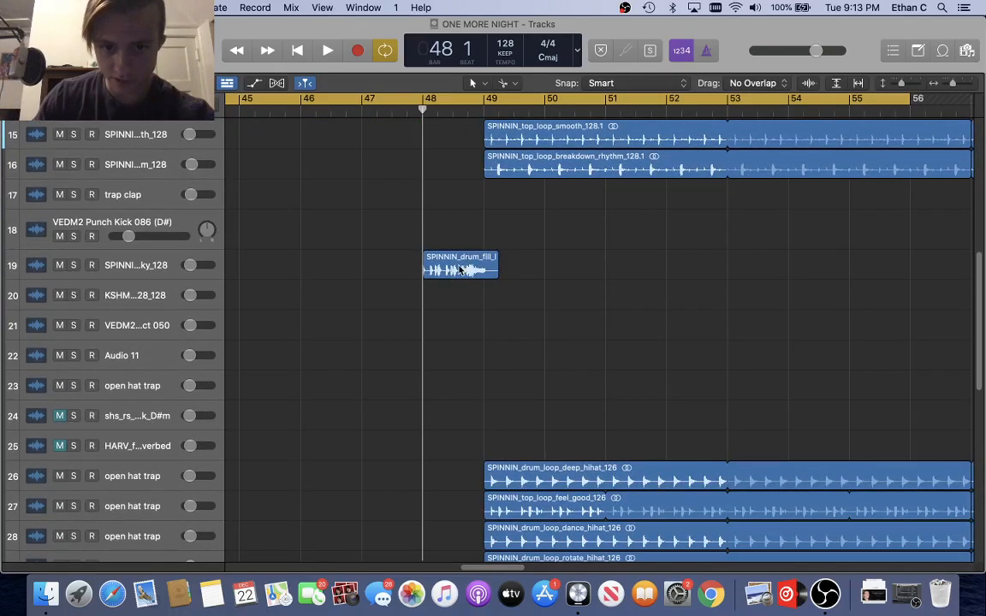
{"action": "key", "text": "c"}
{"action": "key", "text": "space"}
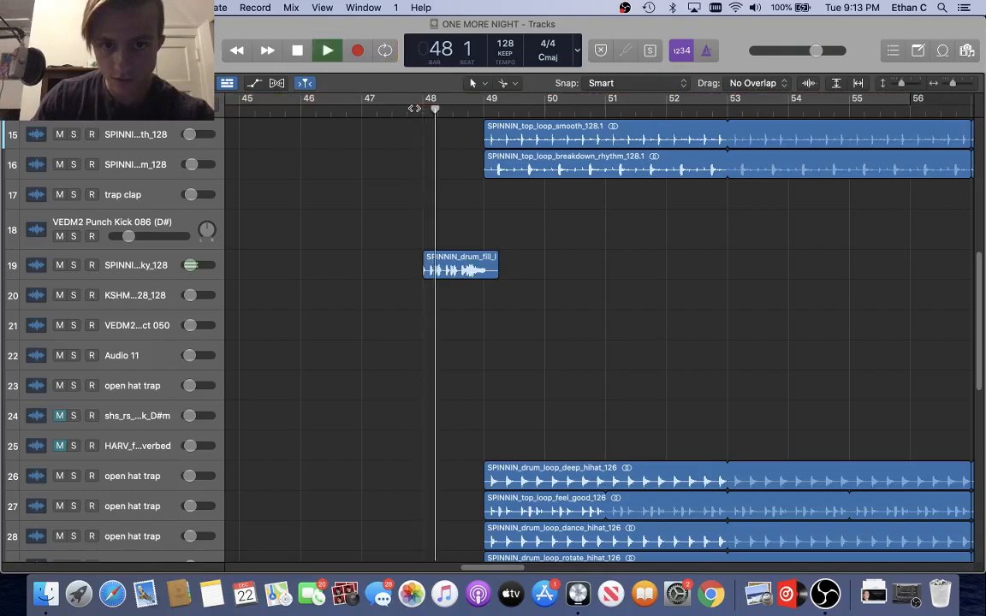
{"action": "key", "text": "space"}
{"action": "scroll", "coordinate": [395, 196], "scroll_direction": "down", "scroll_amount": 2}
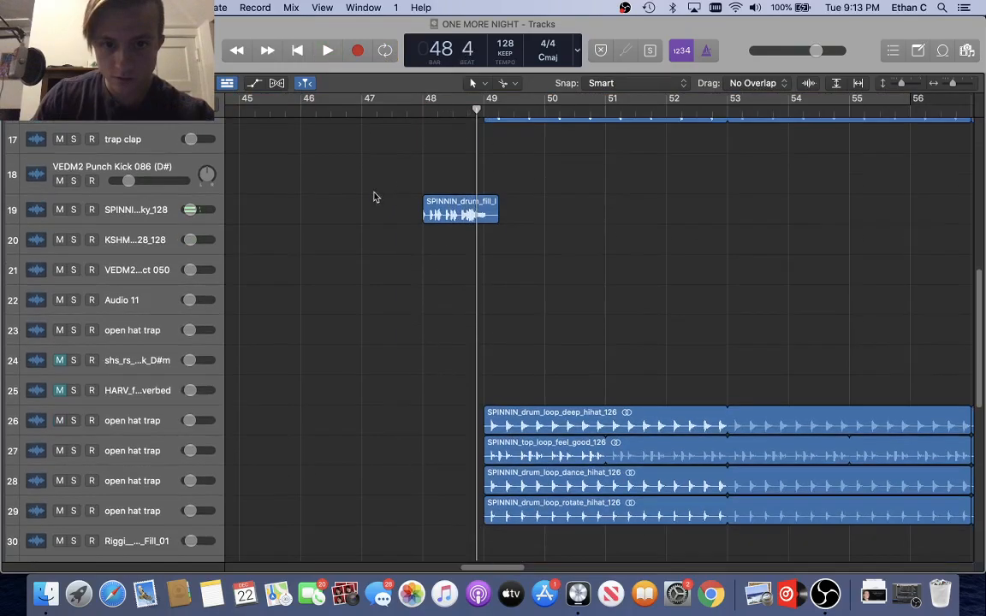
Check the drum fill track's effect slots in the mixer, close it, and look over the loops starting at bar 49
{"action": "key", "text": "x"}
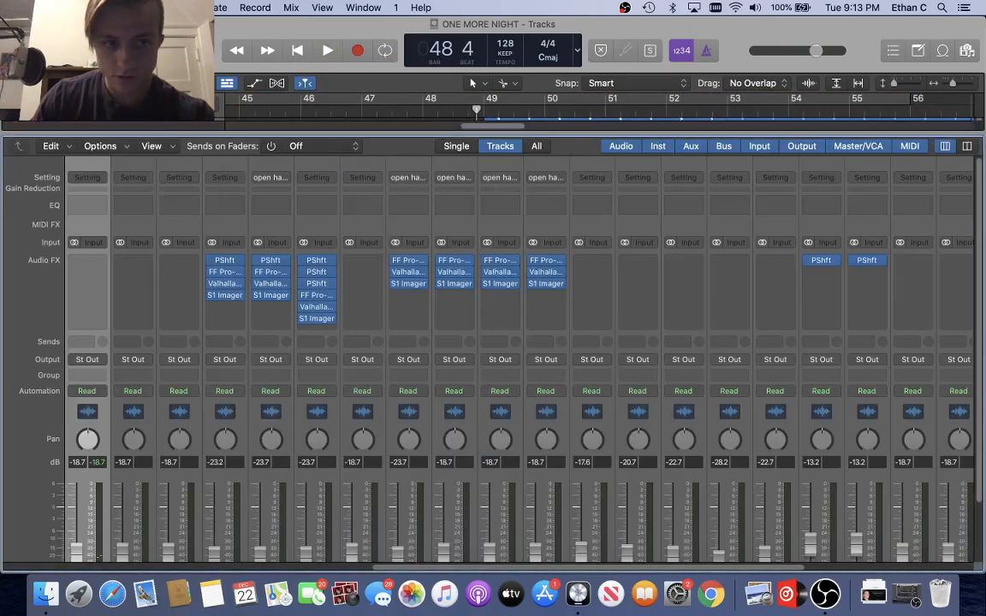
{"action": "key", "text": "x"}
{"action": "scroll", "coordinate": [405, 243], "scroll_direction": "up", "scroll_amount": 10}
{"action": "scroll", "coordinate": [405, 243], "scroll_direction": "right", "scroll_amount": 3}
{"action": "scroll", "coordinate": [405, 243], "scroll_direction": "left", "scroll_amount": 1}
{"action": "scroll", "coordinate": [404, 243], "scroll_direction": "down", "scroll_amount": 5}
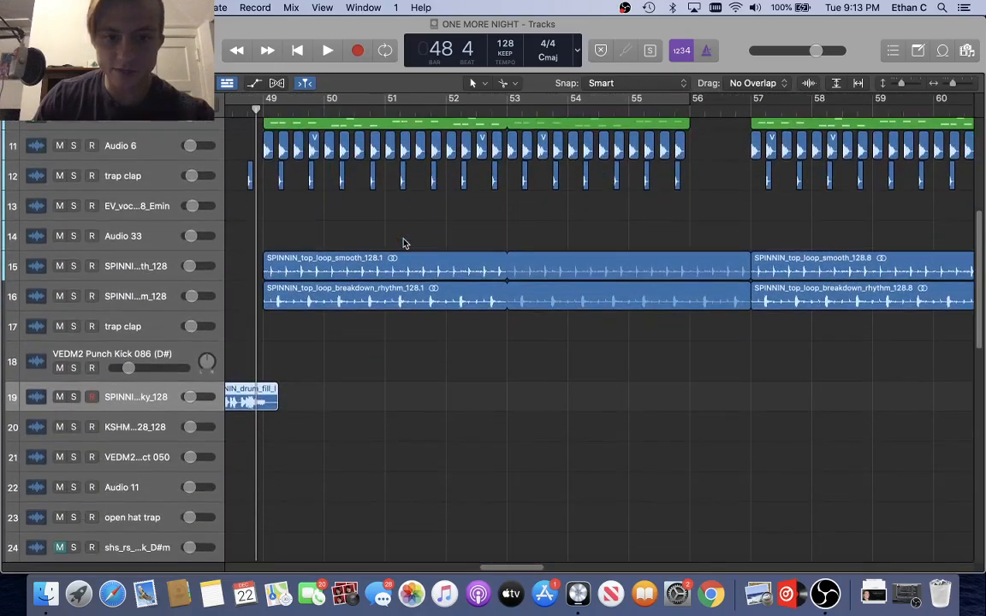
{"action": "scroll", "coordinate": [404, 243], "scroll_direction": "down", "scroll_amount": 1}
{"action": "scroll", "coordinate": [404, 243], "scroll_direction": "left", "scroll_amount": 1}
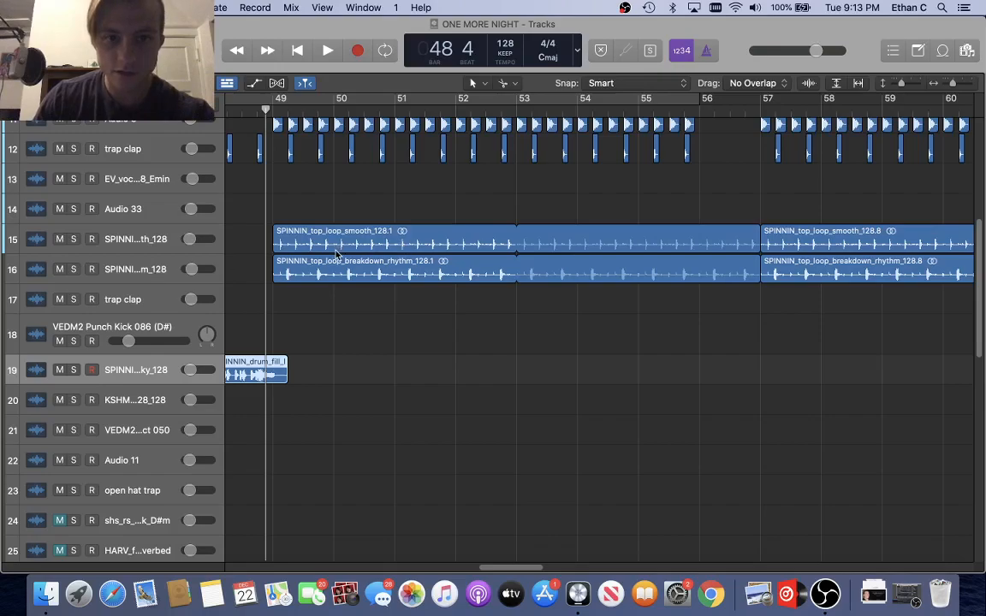
{"action": "scroll", "coordinate": [334, 260], "scroll_direction": "down", "scroll_amount": 8}
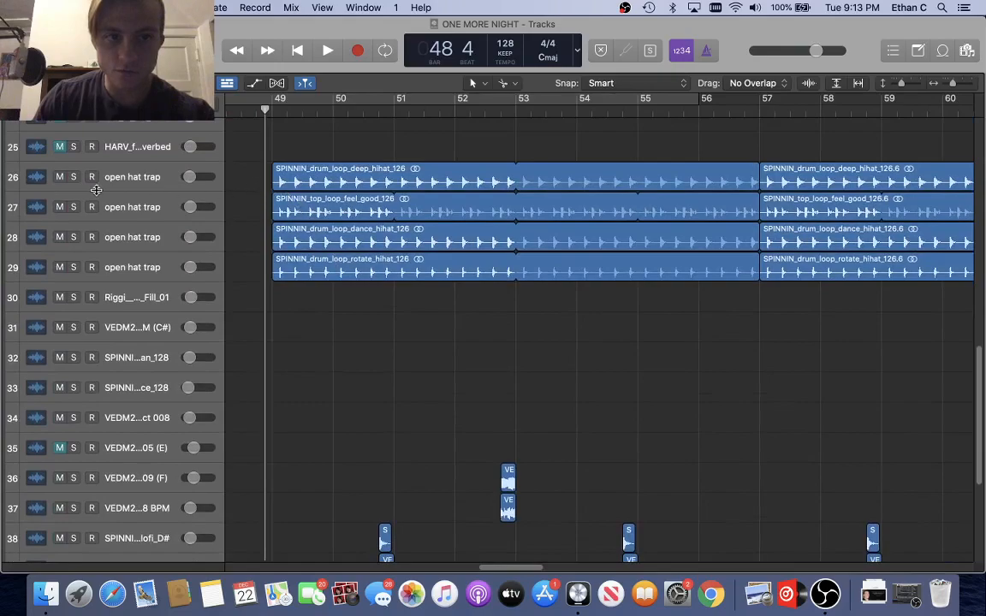
Solo tracks 26 and 27 and play the deep hihat and feel good loops from just before bar 49
{"action": "left_click", "coordinate": [73, 176]}
{"action": "key", "text": "space"}
{"action": "left_click", "coordinate": [72, 206]}
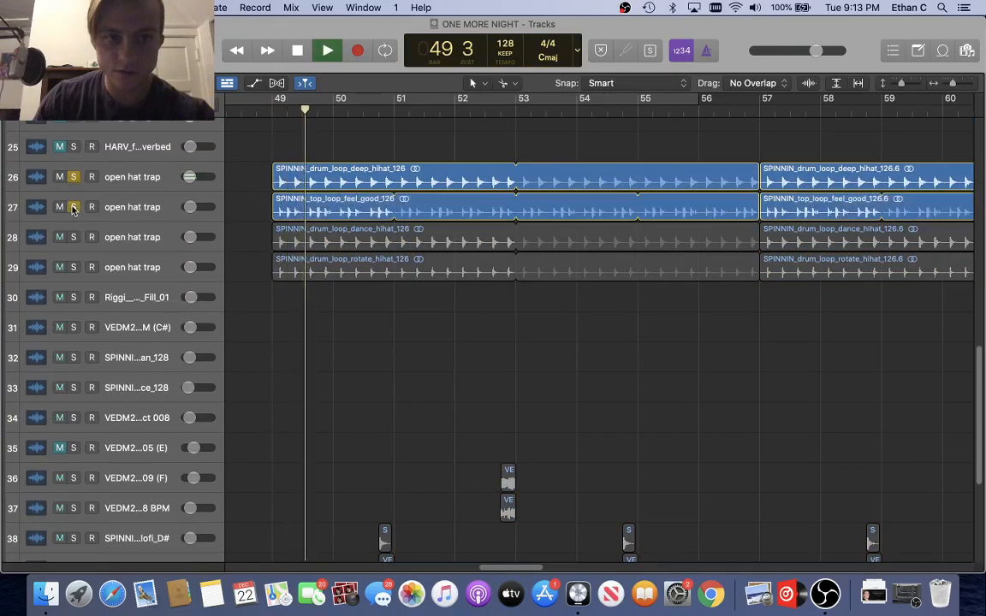
{"action": "key", "text": "space"}
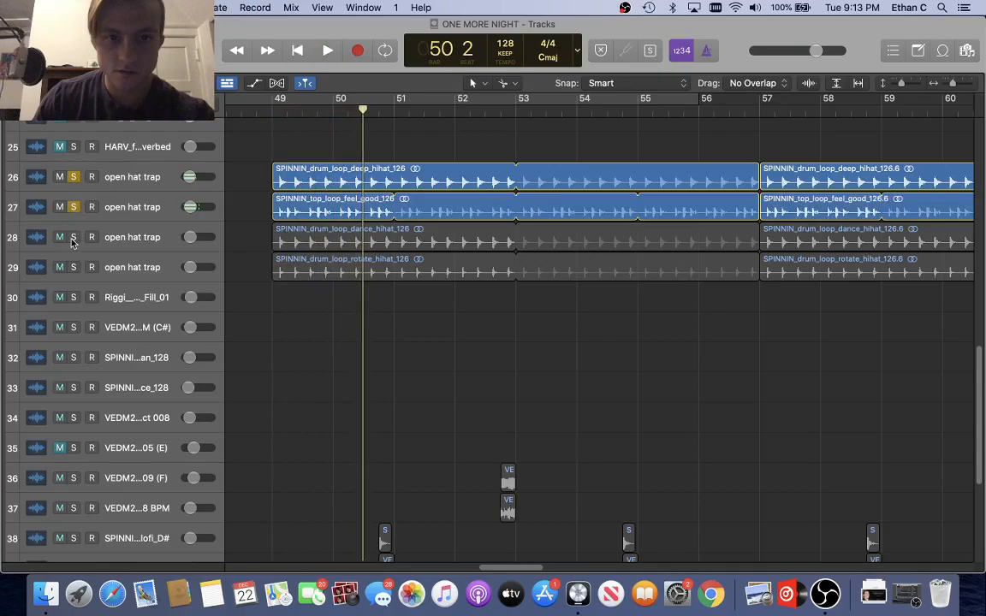
Add tracks 28 and 29 to the solo, play all four loops together, and select track 26
{"action": "left_click", "coordinate": [73, 238]}
{"action": "left_click", "coordinate": [73, 267]}
{"action": "key", "text": "space"}
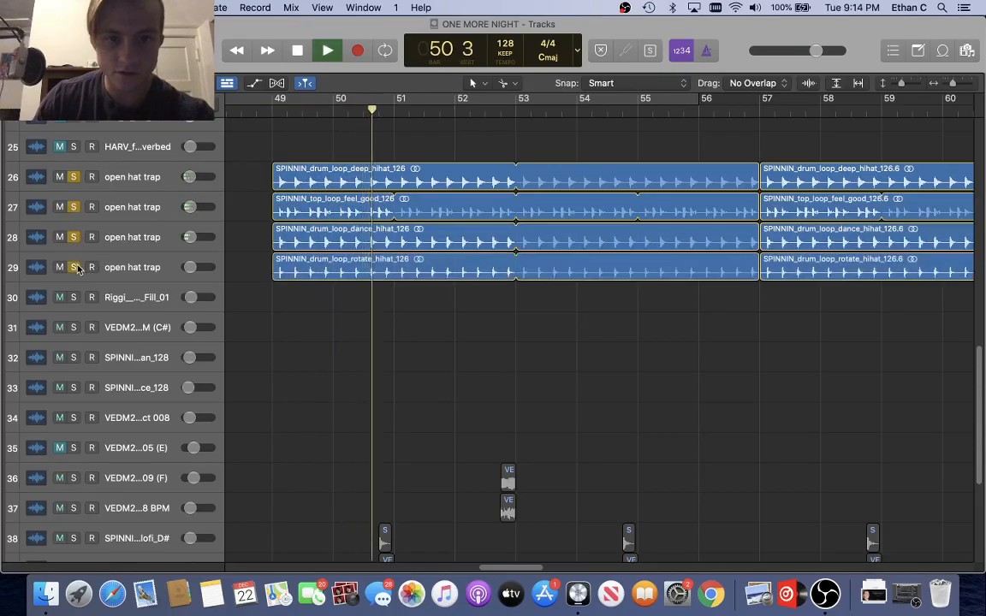
{"action": "left_click", "coordinate": [113, 164]}
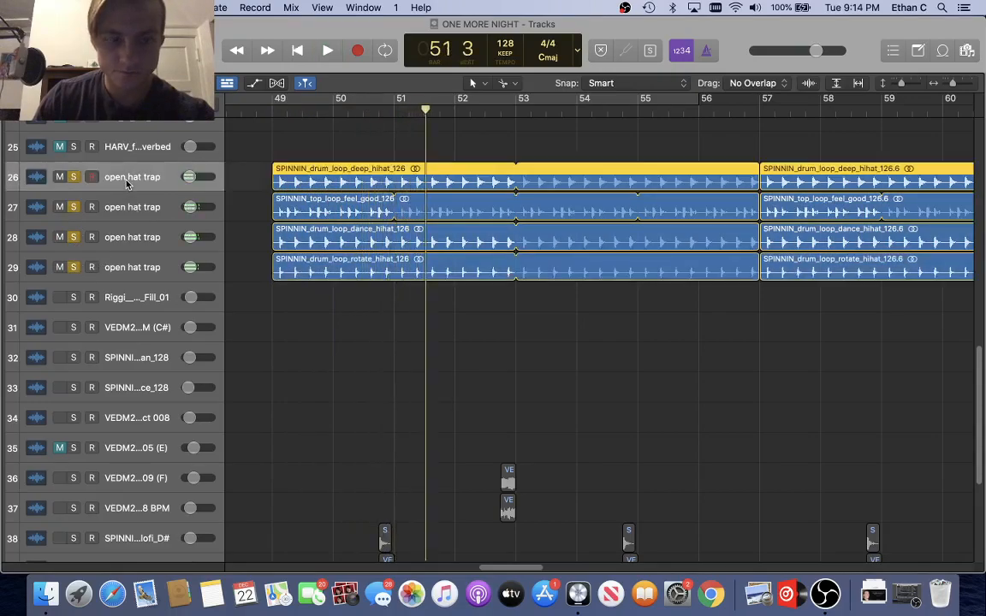
{"action": "key", "text": "space"}
Show the mixer, view track 26's open hat trap channel strip setting, and inspect the low cut in its FF Pro-Q 3
{"action": "key", "text": "x"}
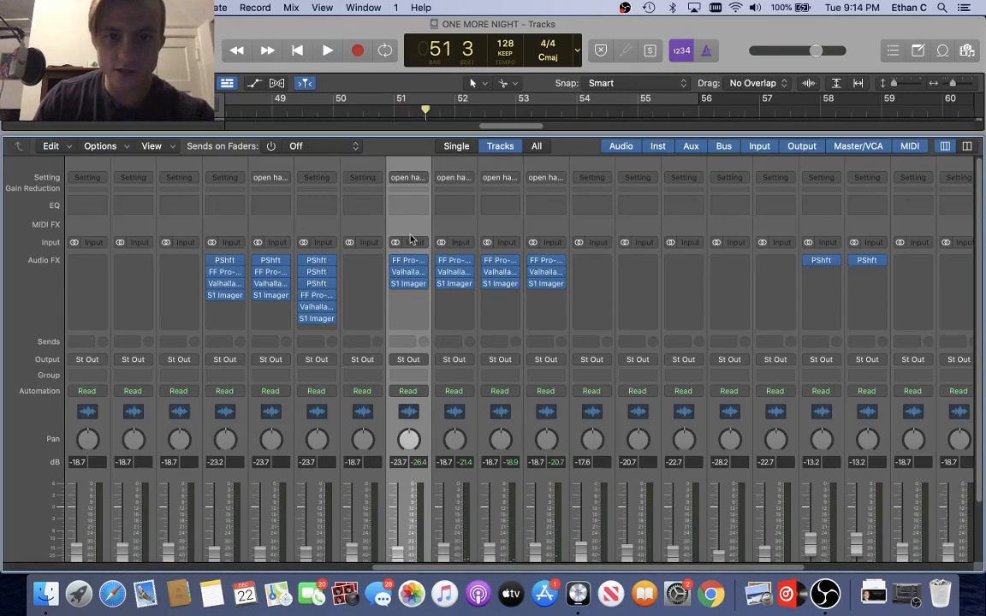
{"action": "left_click", "coordinate": [405, 178]}
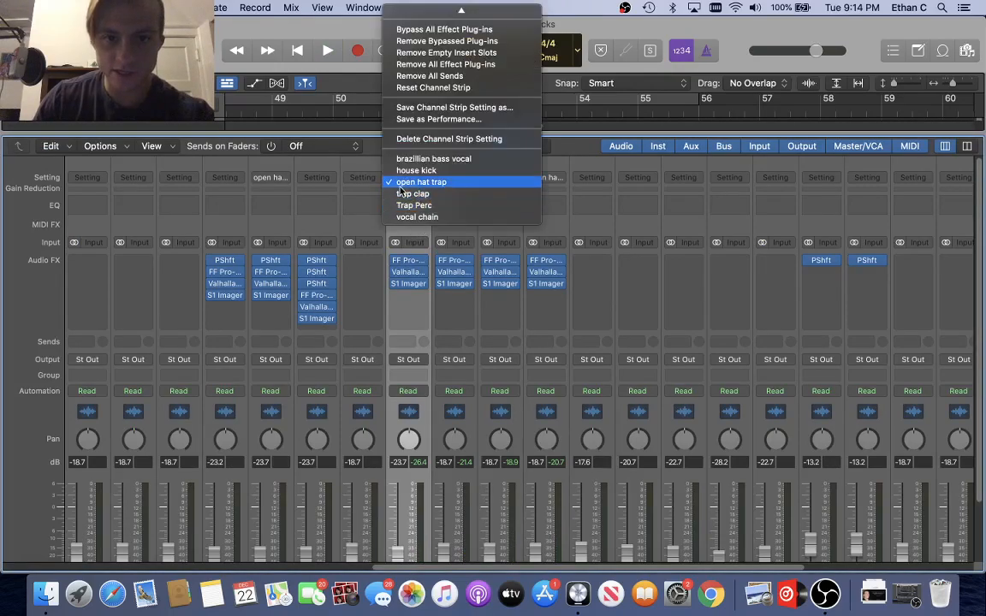
{"action": "left_click", "coordinate": [366, 152]}
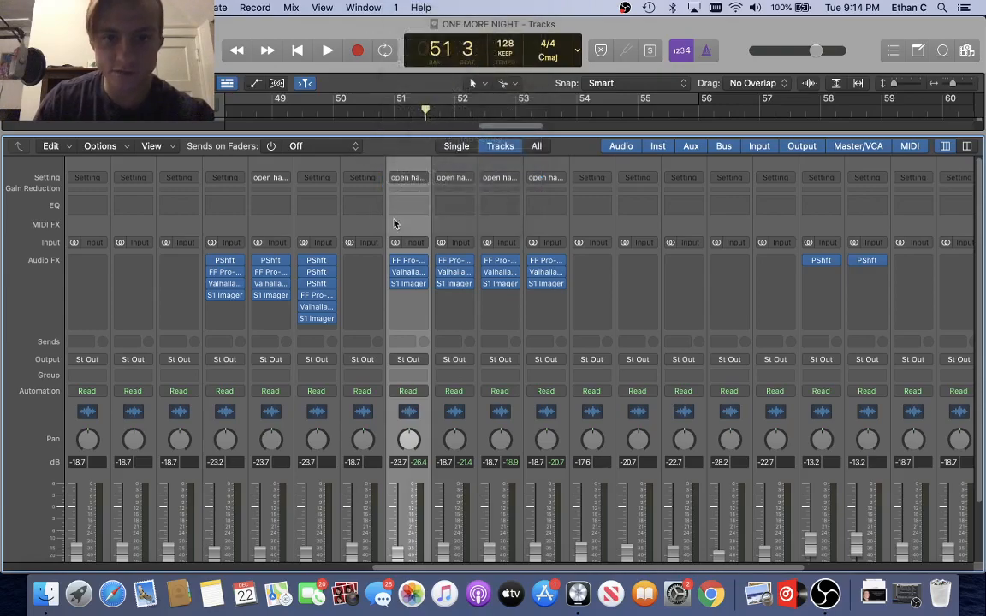
{"action": "left_click", "coordinate": [409, 266]}
{"action": "mouse_move", "coordinate": [608, 324]}
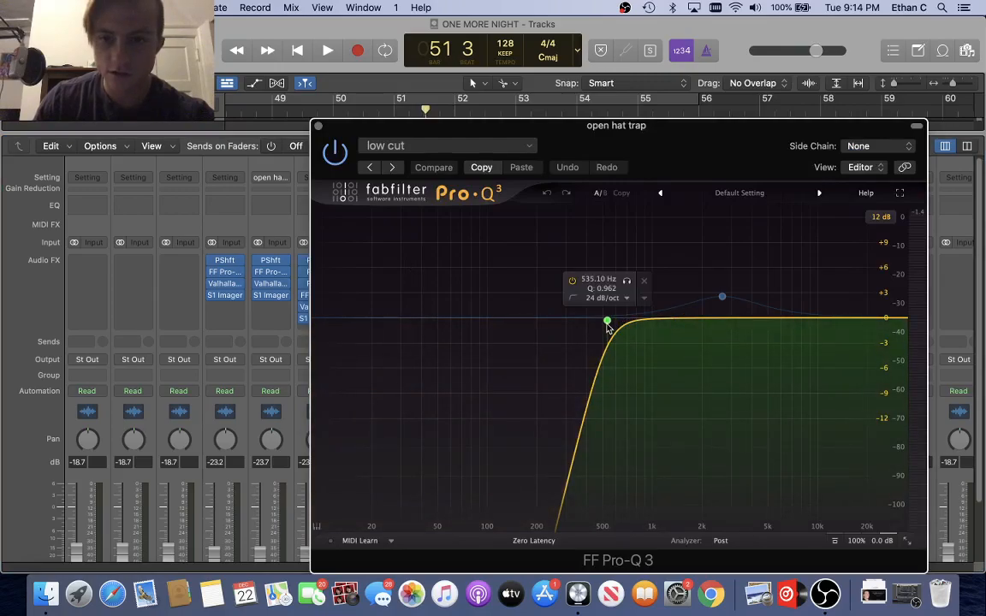
{"action": "left_click", "coordinate": [318, 125]}
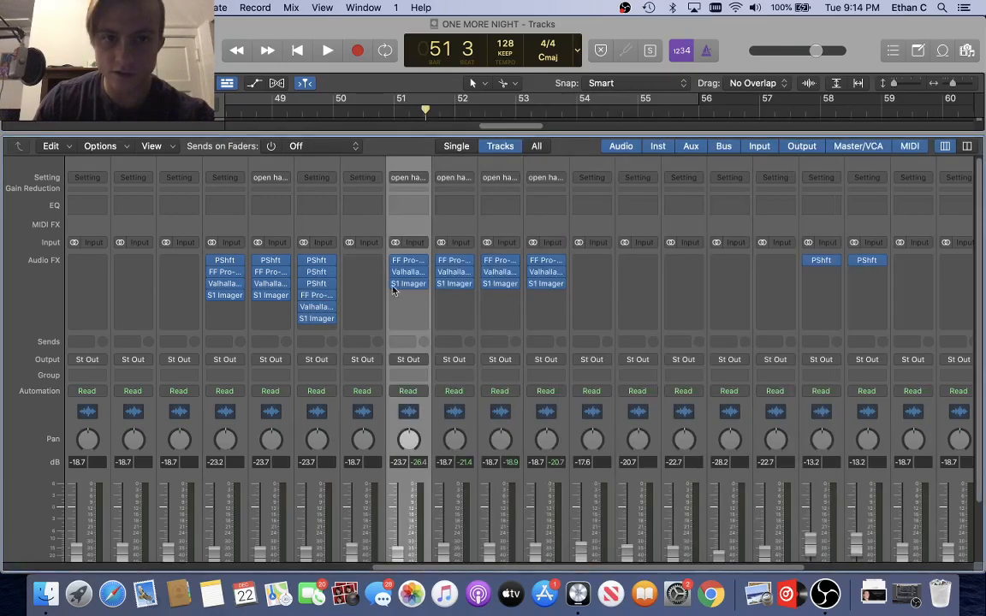
Inspect the ValhallaRoom reverb and S1 Imager settings on track 26 and close the plug-ins and mixer
{"action": "left_click", "coordinate": [409, 271]}
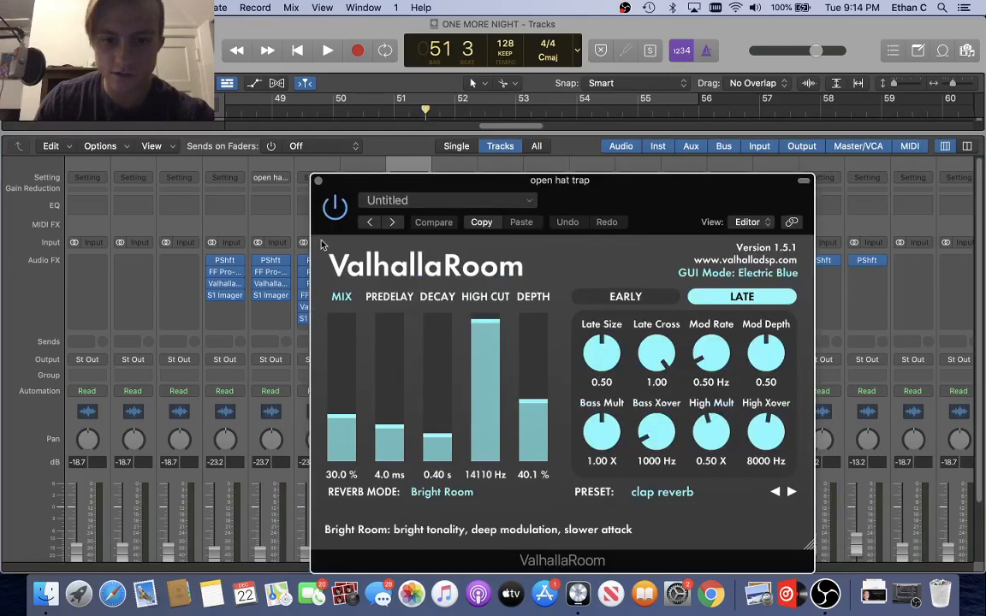
{"action": "left_click", "coordinate": [318, 181]}
{"action": "left_click", "coordinate": [405, 284]}
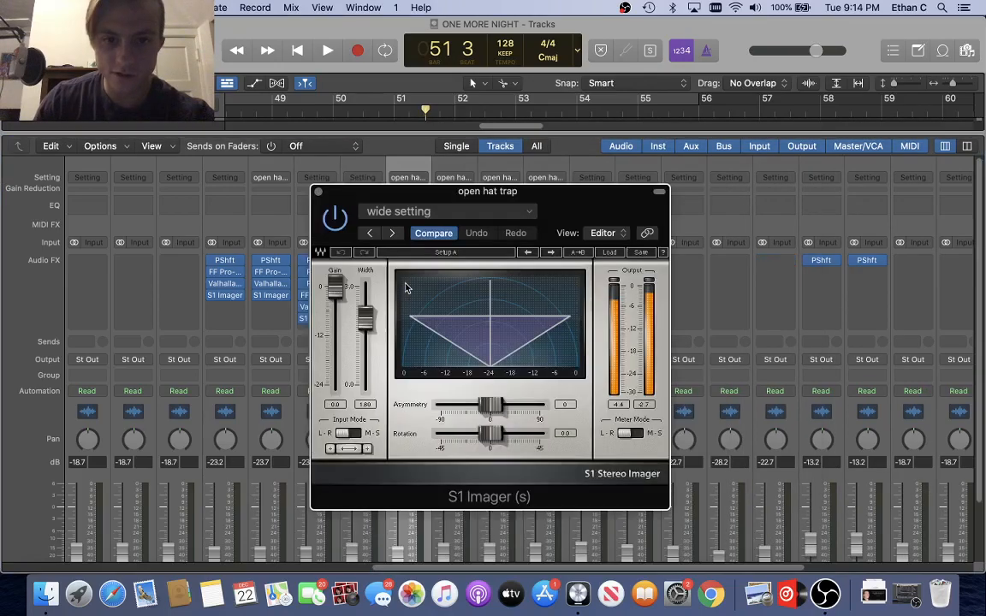
{"action": "left_click", "coordinate": [318, 194]}
{"action": "key", "text": "x"}
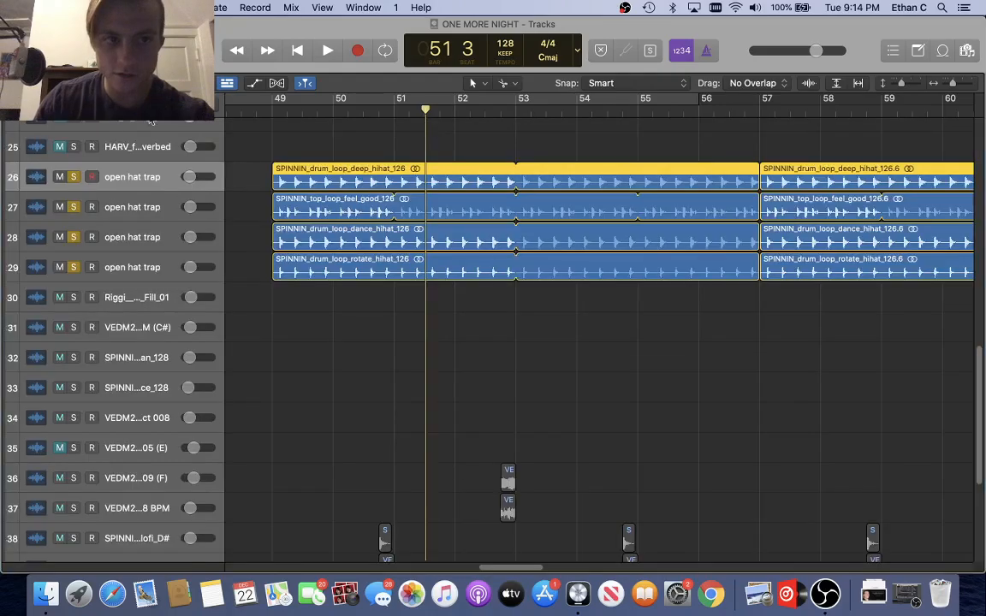
Unsolo the four open hat trap loop tracks, 26 to 29
{"action": "key", "text": "s"}
{"action": "scroll", "coordinate": [300, 228], "scroll_direction": "up", "scroll_amount": 4}
{"action": "key", "text": "super+Left"}
{"action": "key", "text": "super+Left"}
{"action": "key", "text": "super+Left"}
{"action": "scroll", "coordinate": [377, 265], "scroll_direction": "up", "scroll_amount": 10}
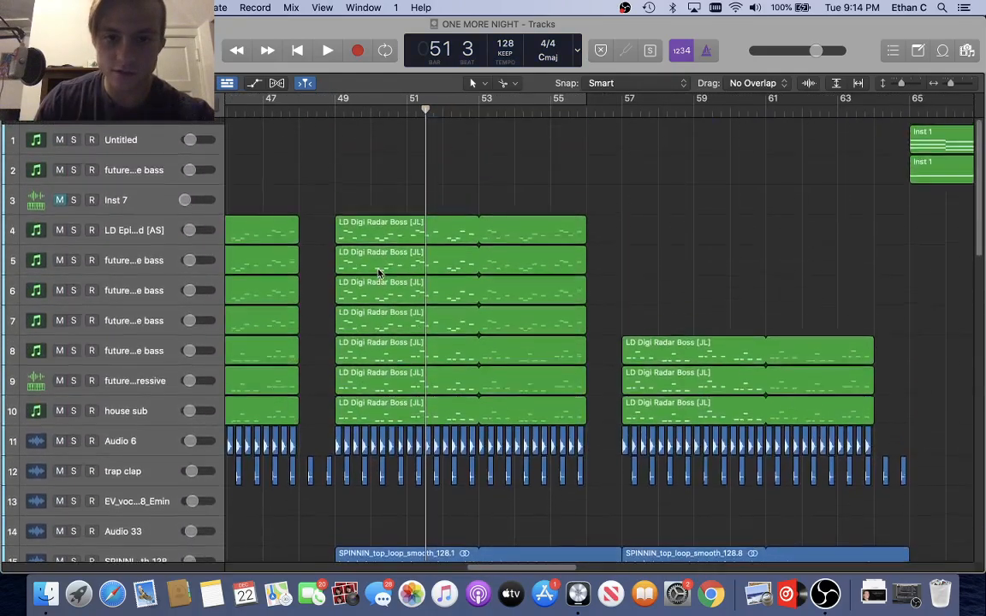
Turn cycle mode back on for bars 41 to 56 and play the full drop from bar 41
{"action": "scroll", "coordinate": [359, 248], "scroll_direction": "down", "scroll_amount": 6}
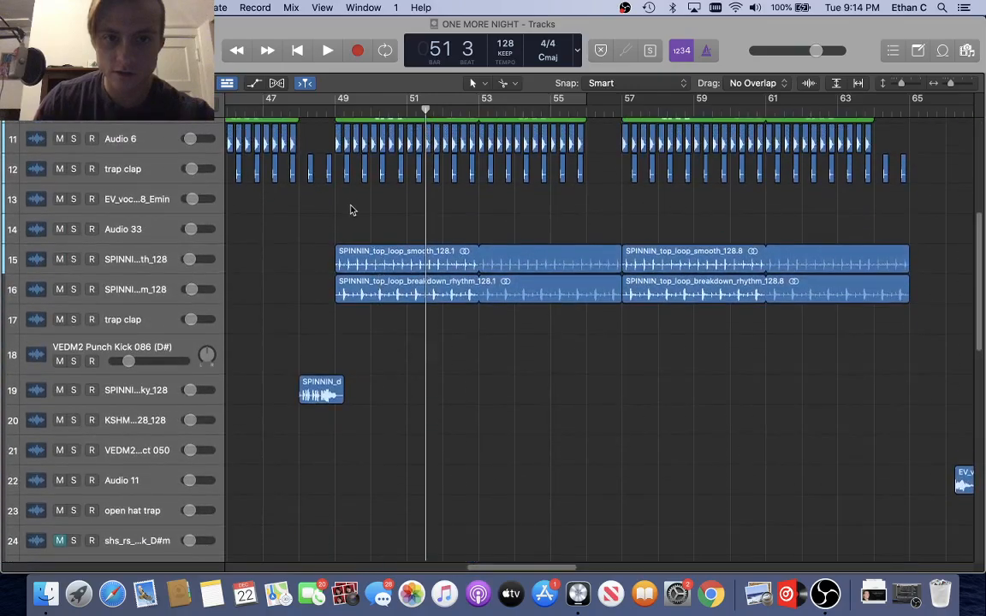
{"action": "scroll", "coordinate": [351, 209], "scroll_direction": "left", "scroll_amount": 3}
{"action": "scroll", "coordinate": [351, 209], "scroll_direction": "up", "scroll_amount": 8}
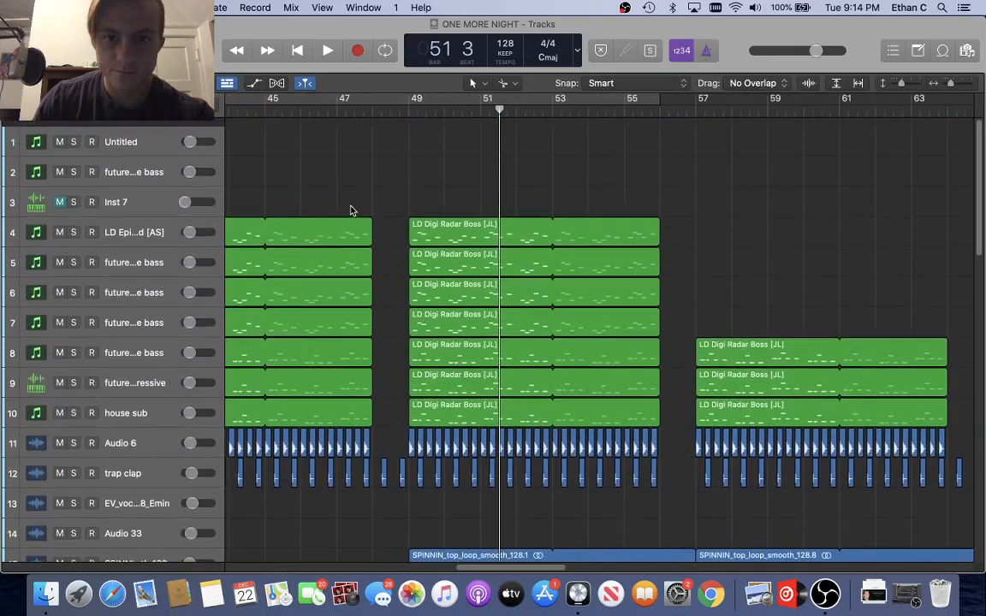
{"action": "scroll", "coordinate": [351, 210], "scroll_direction": "left", "scroll_amount": 4}
{"action": "left_click", "coordinate": [293, 100]}
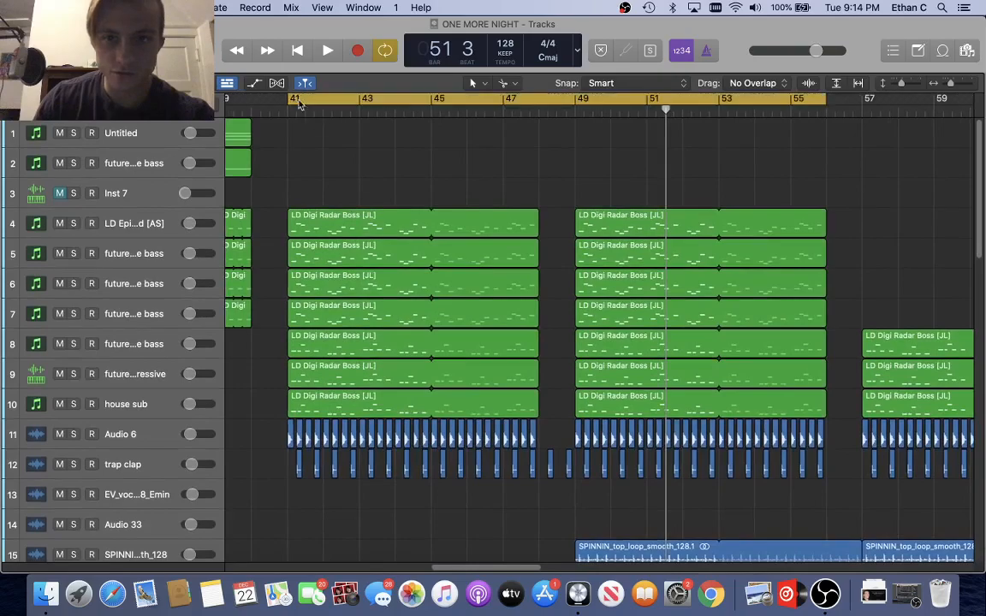
{"action": "key", "text": "space"}
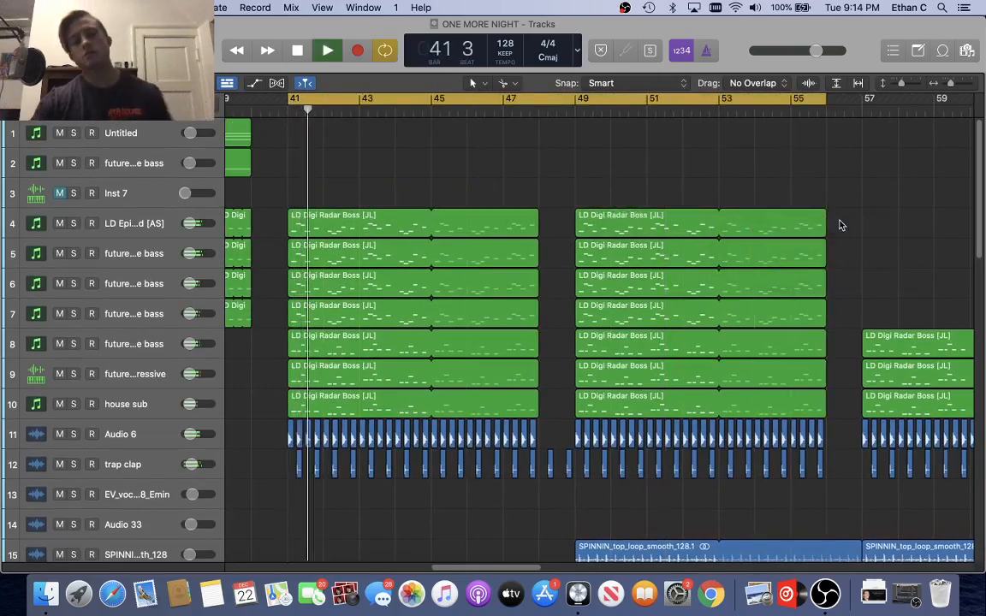
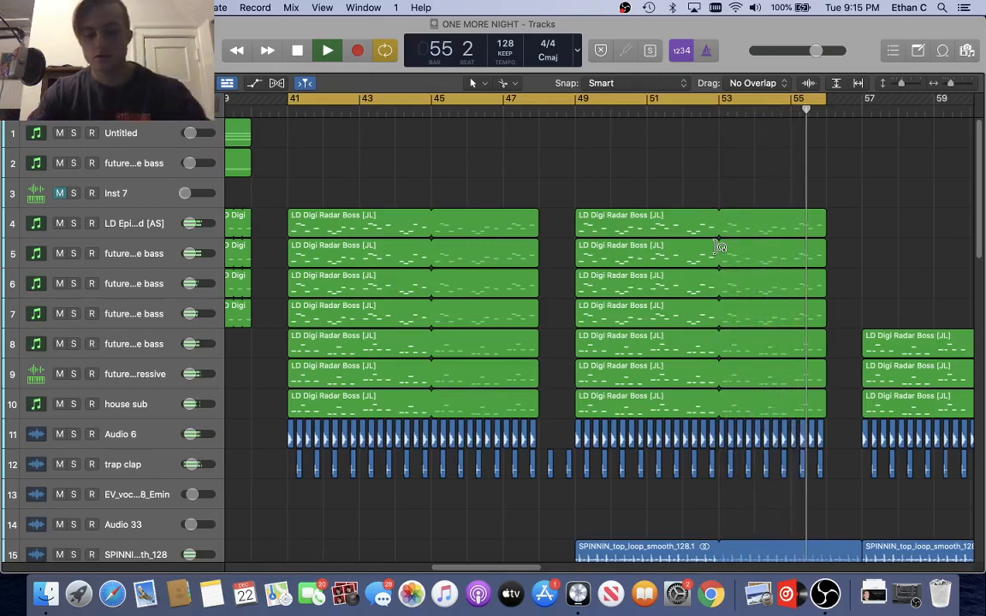
Stop playback, set the cycle range to bars 57 to 65, and play that section of the drop
{"action": "scroll", "coordinate": [719, 248], "scroll_direction": "down", "scroll_amount": 5}
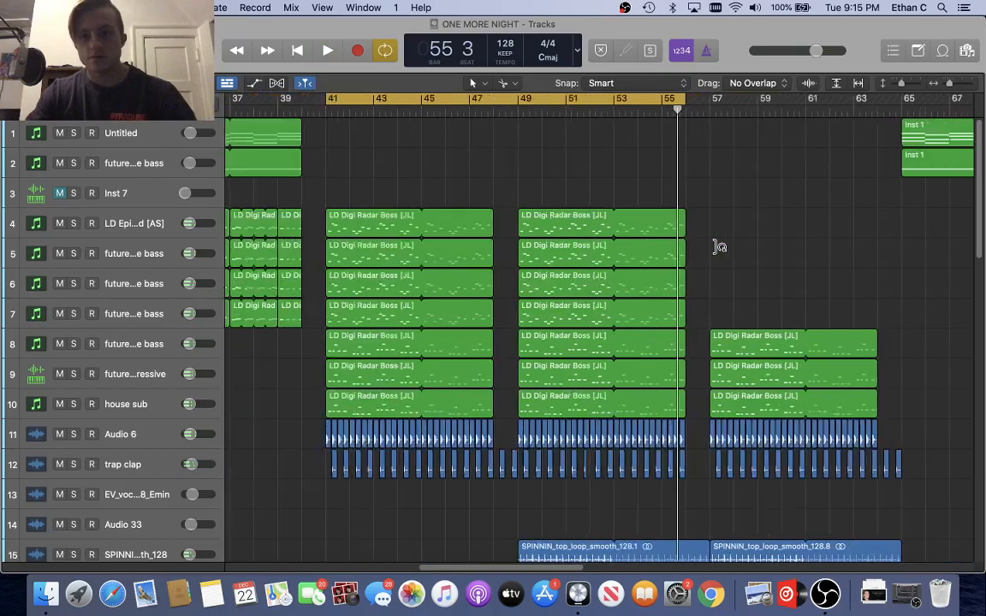
{"action": "scroll", "coordinate": [717, 249], "scroll_direction": "right", "scroll_amount": 1}
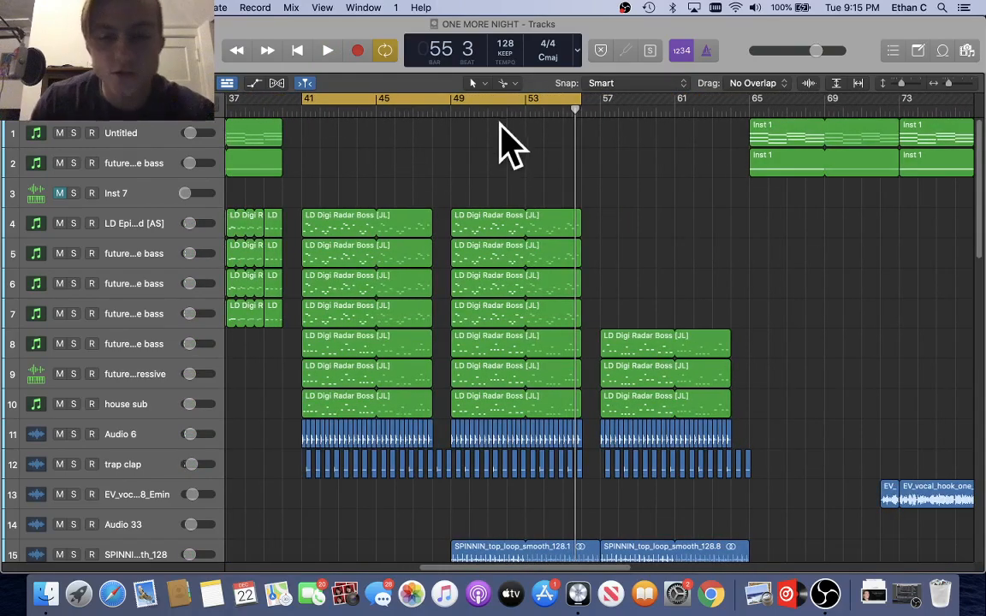
{"action": "scroll", "coordinate": [500, 128], "scroll_direction": "right", "scroll_amount": 5}
{"action": "left_click_drag", "start_coordinate": [321, 100], "coordinate": [662, 189]}
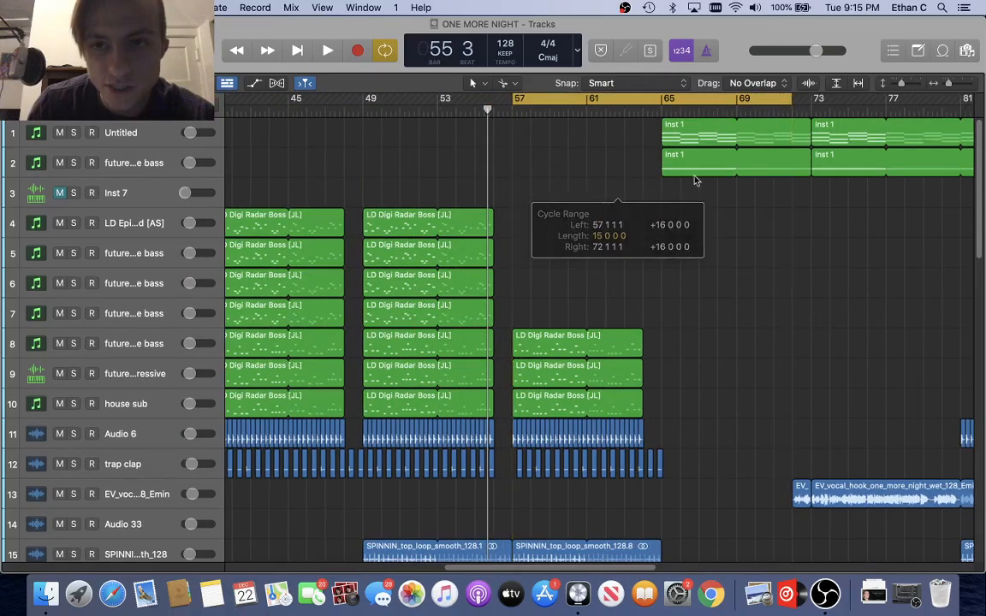
{"action": "left_click_drag", "start_coordinate": [799, 101], "coordinate": [659, 200]}
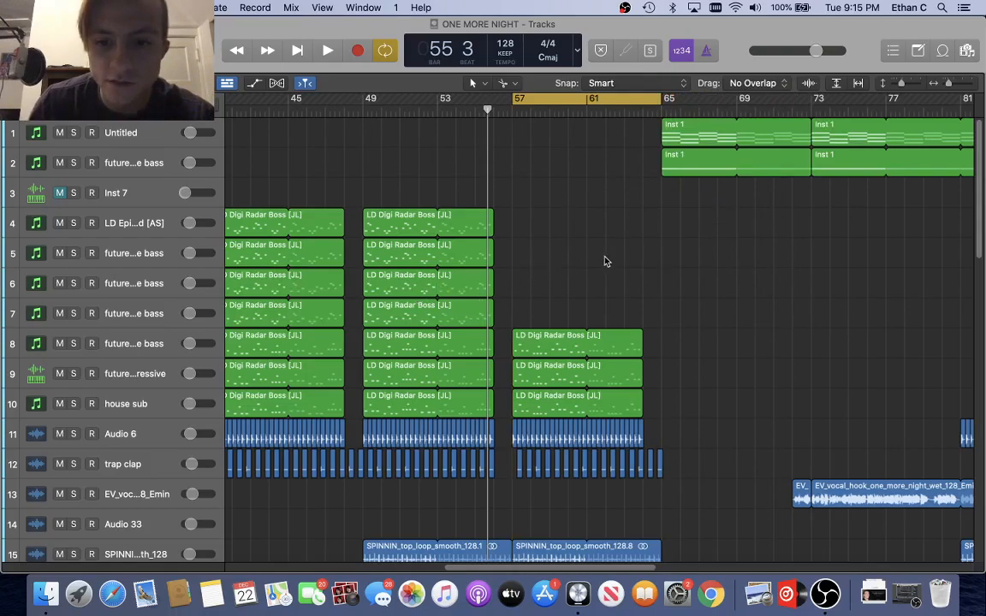
{"action": "scroll", "coordinate": [552, 391], "scroll_direction": "right", "scroll_amount": 1}
{"action": "scroll", "coordinate": [552, 391], "scroll_direction": "right", "scroll_amount": 3}
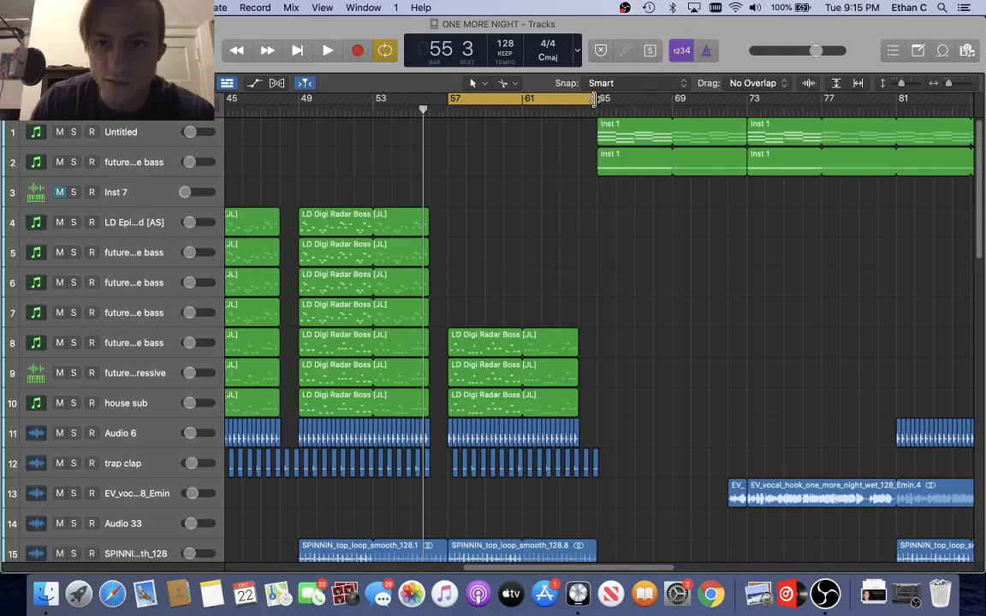
{"action": "left_click_drag", "start_coordinate": [593, 99], "coordinate": [598, 136]}
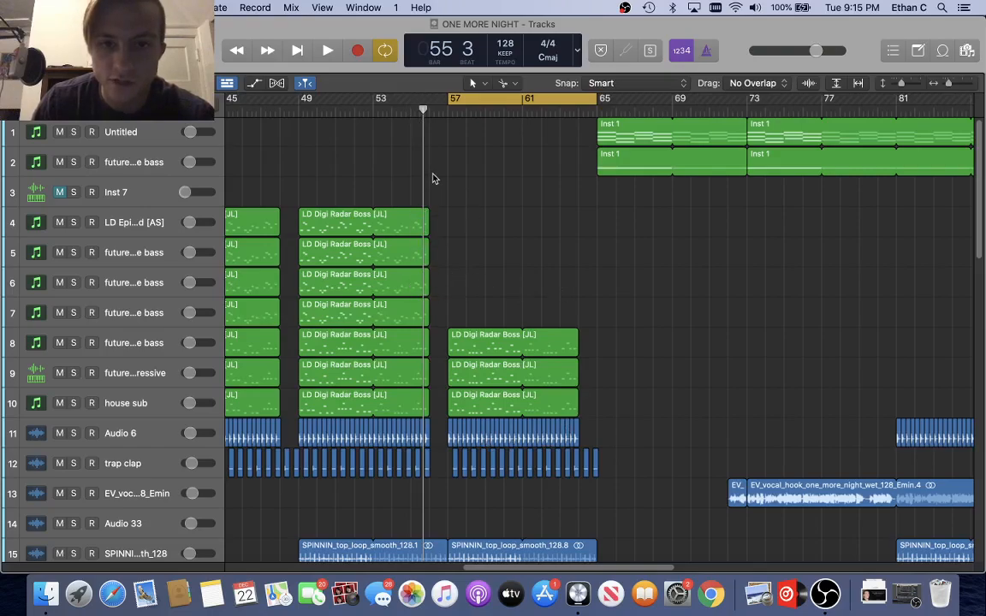
{"action": "key", "text": "space"}
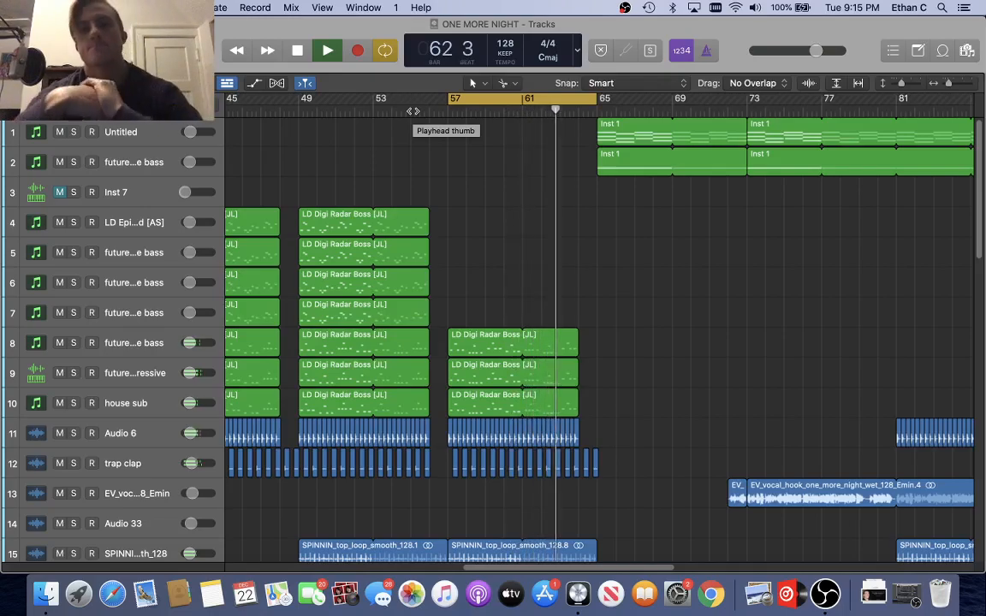
{"action": "key", "text": "space"}
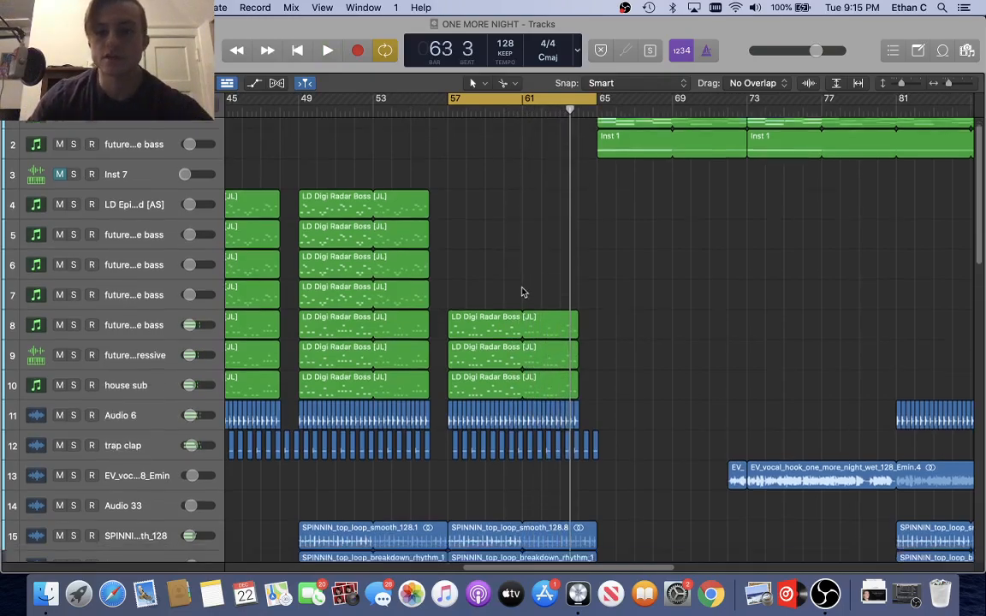
Examine the lower effect tracks around bars 57 to 69, including the outer space transition one-shot on track 33
{"action": "scroll", "coordinate": [521, 288], "scroll_direction": "down", "scroll_amount": 15}
{"action": "scroll", "coordinate": [539, 338], "scroll_direction": "up", "scroll_amount": 2}
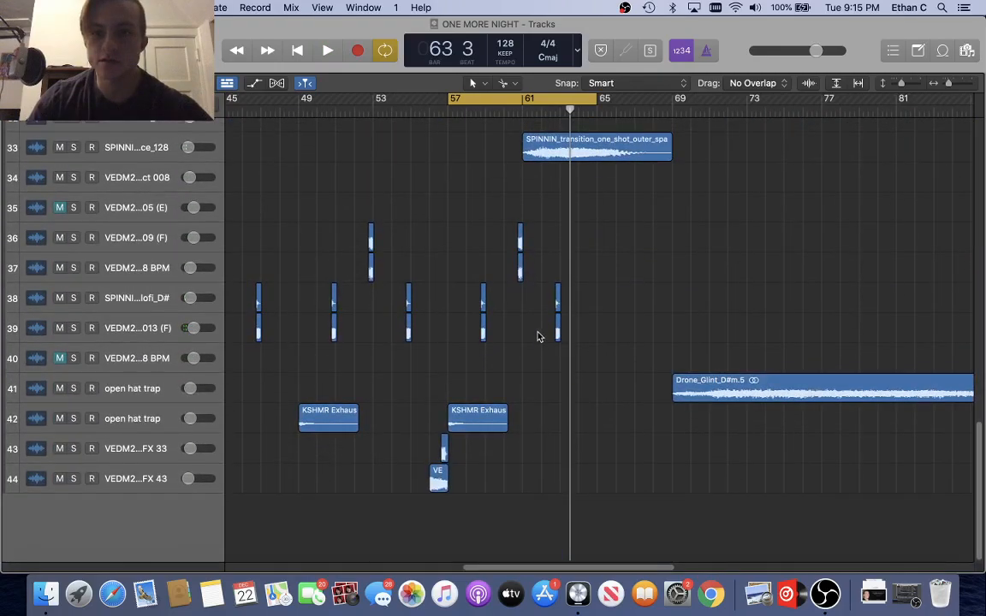
{"action": "scroll", "coordinate": [537, 335], "scroll_direction": "right", "scroll_amount": 5}
{"action": "scroll", "coordinate": [458, 243], "scroll_direction": "up", "scroll_amount": 2}
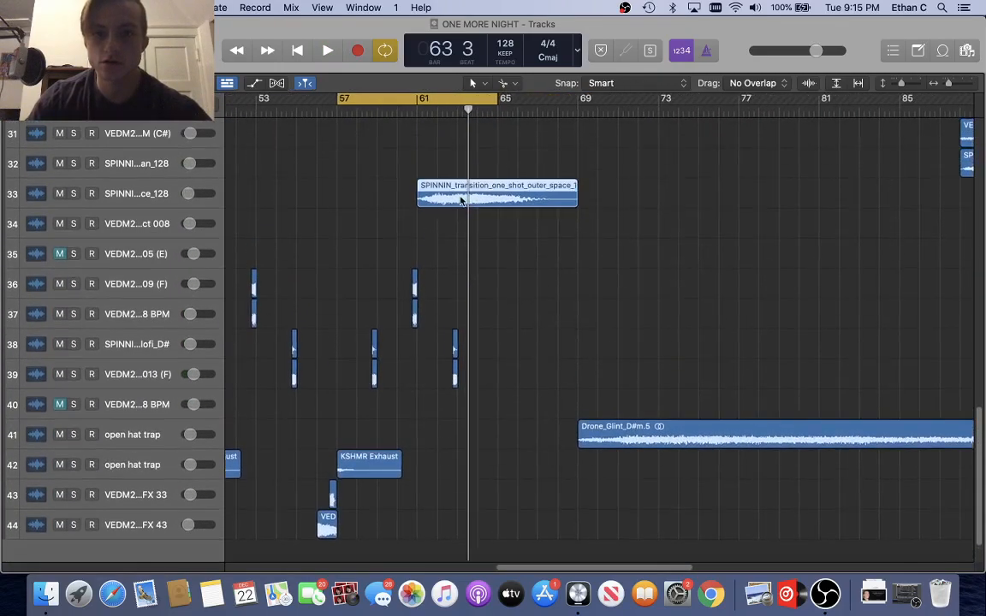
{"action": "scroll", "coordinate": [475, 202], "scroll_direction": "up", "scroll_amount": 2}
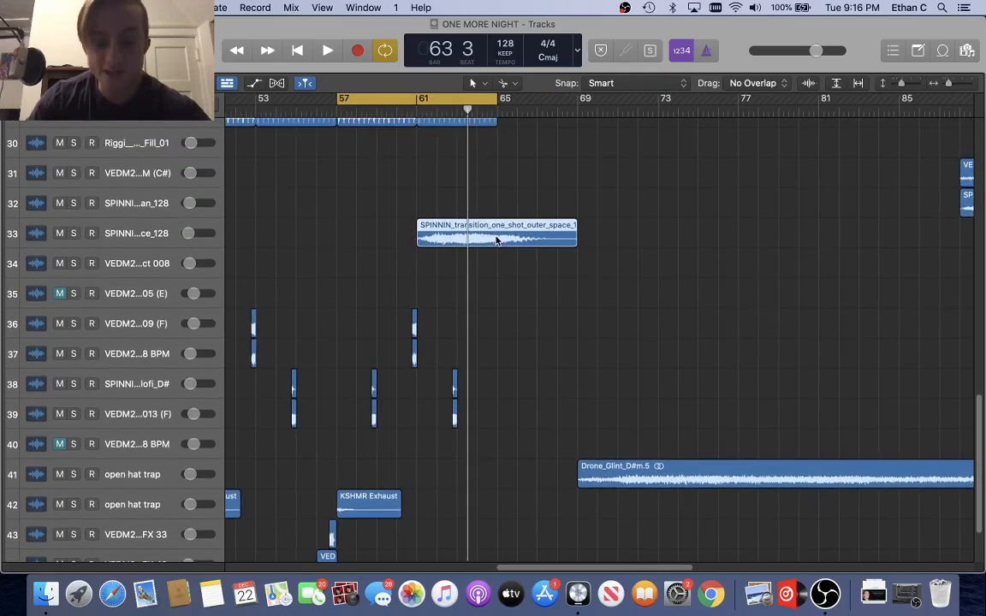
Move the cycle range to about bars 64 to 72 and play the Inst 1 section that follows the drop
{"action": "scroll", "coordinate": [497, 241], "scroll_direction": "up", "scroll_amount": 20}
{"action": "left_click_drag", "start_coordinate": [427, 120], "coordinate": [566, 141]}
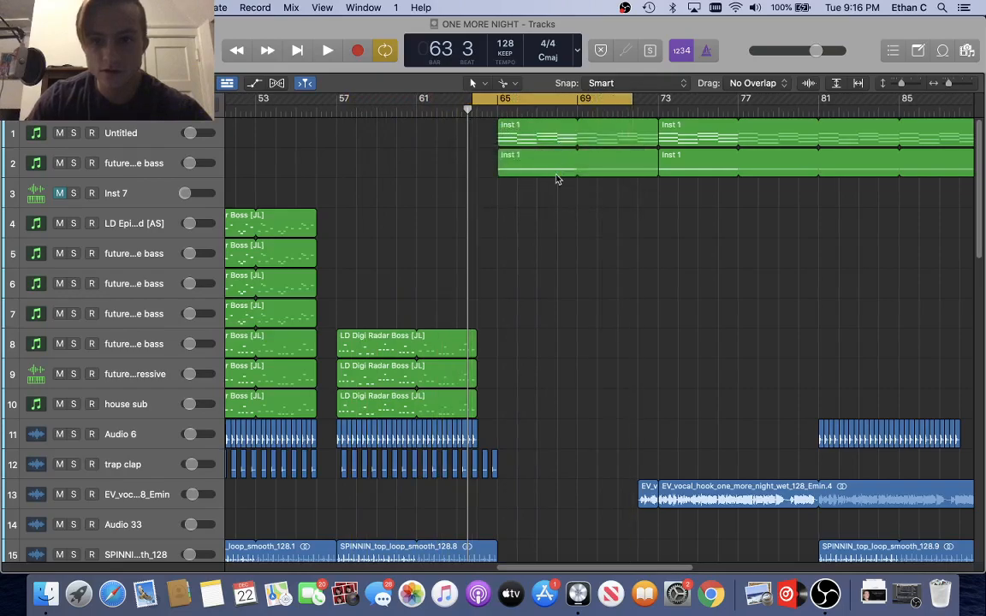
{"action": "scroll", "coordinate": [556, 178], "scroll_direction": "right", "scroll_amount": 2}
{"action": "key", "text": "space"}
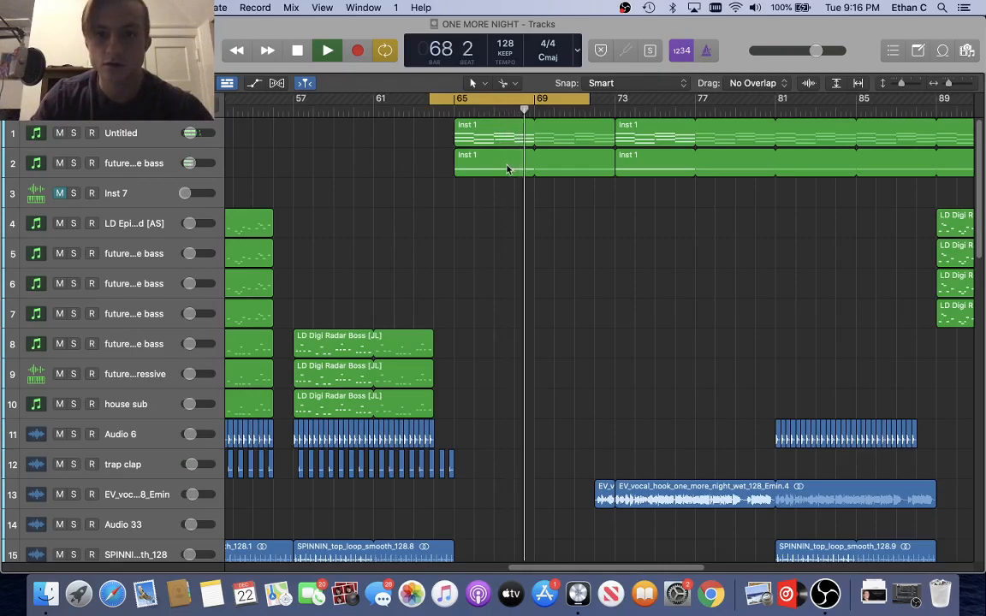
{"action": "key", "text": "space"}
Show automation, inspect track 1's Nexus 2 mstCut curve across bars 65 to 73, and hide the automation again
{"action": "left_click", "coordinate": [255, 84]}
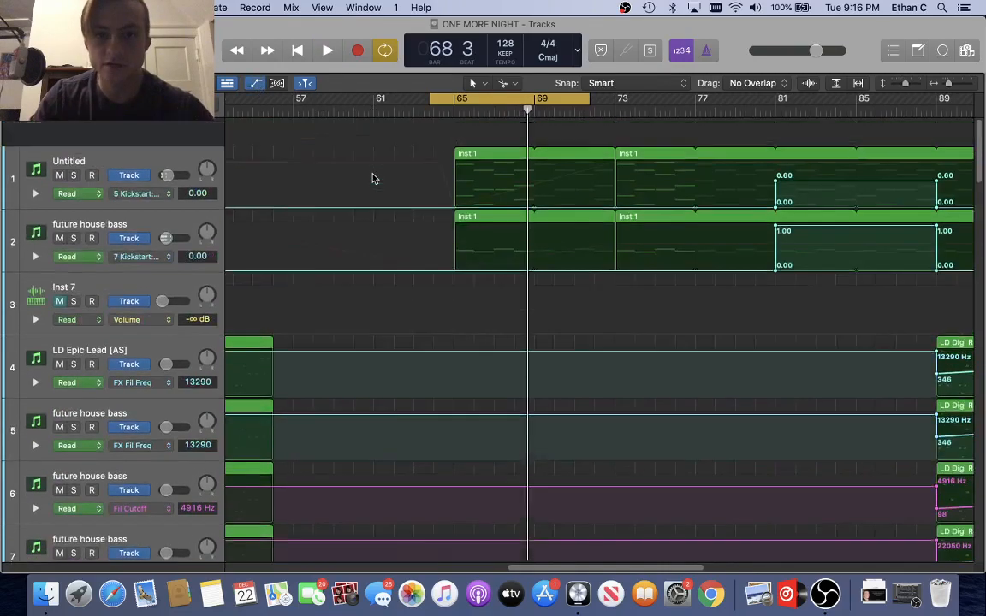
{"action": "scroll", "coordinate": [420, 189], "scroll_direction": "down", "scroll_amount": 2}
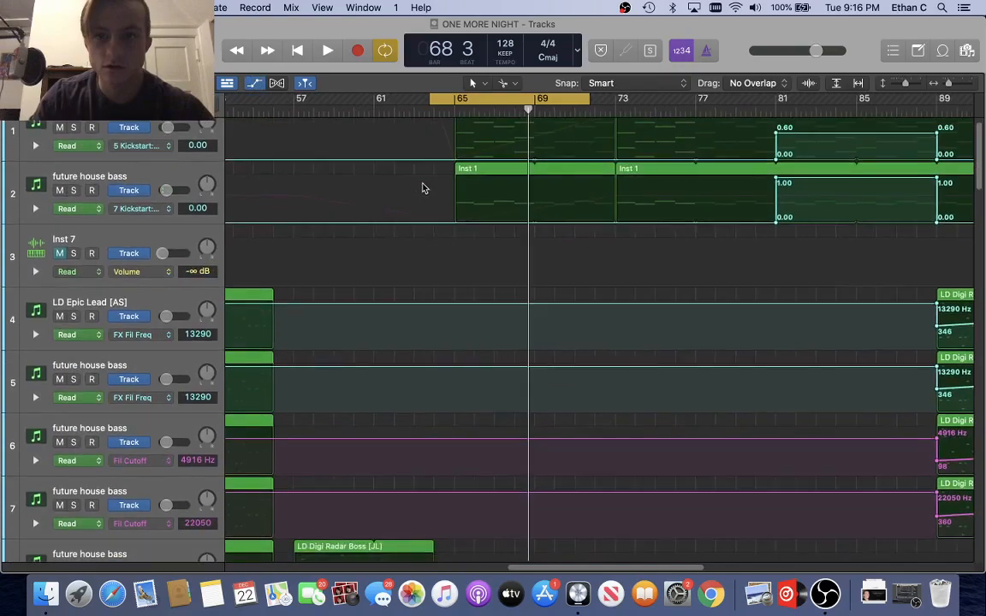
{"action": "left_click", "coordinate": [40, 151]}
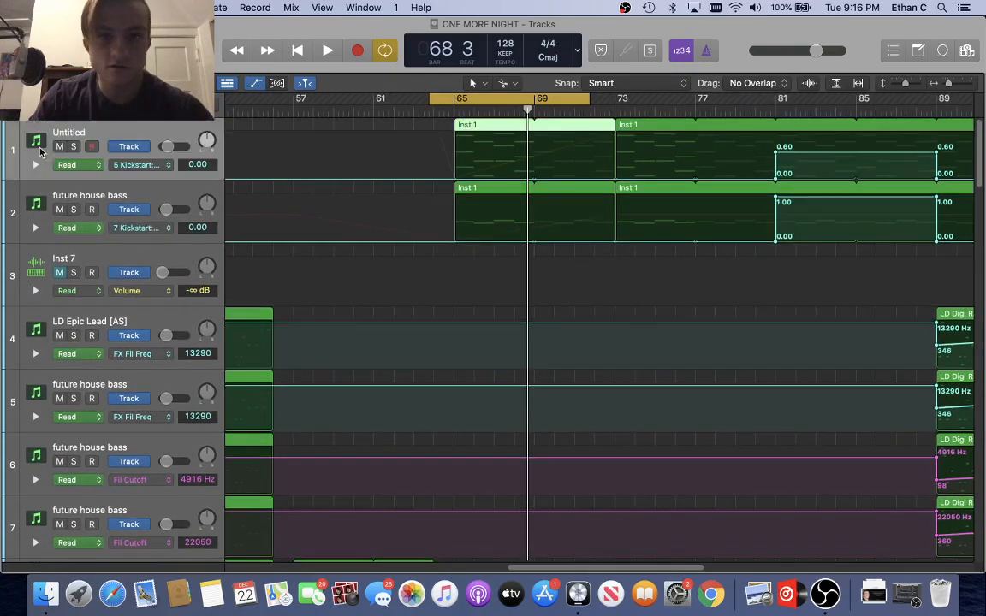
{"action": "left_click", "coordinate": [35, 167]}
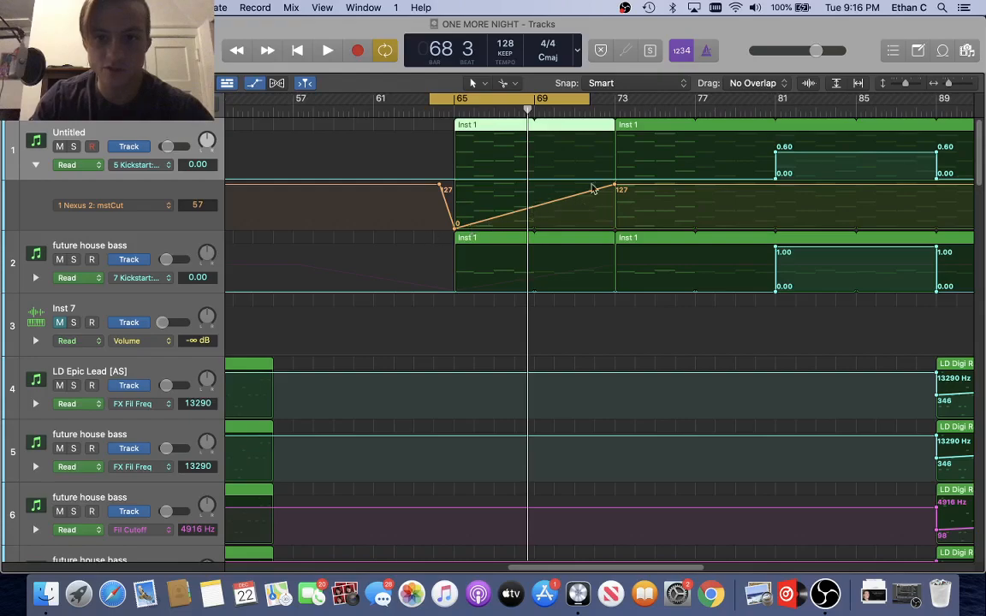
{"action": "left_click", "coordinate": [36, 166]}
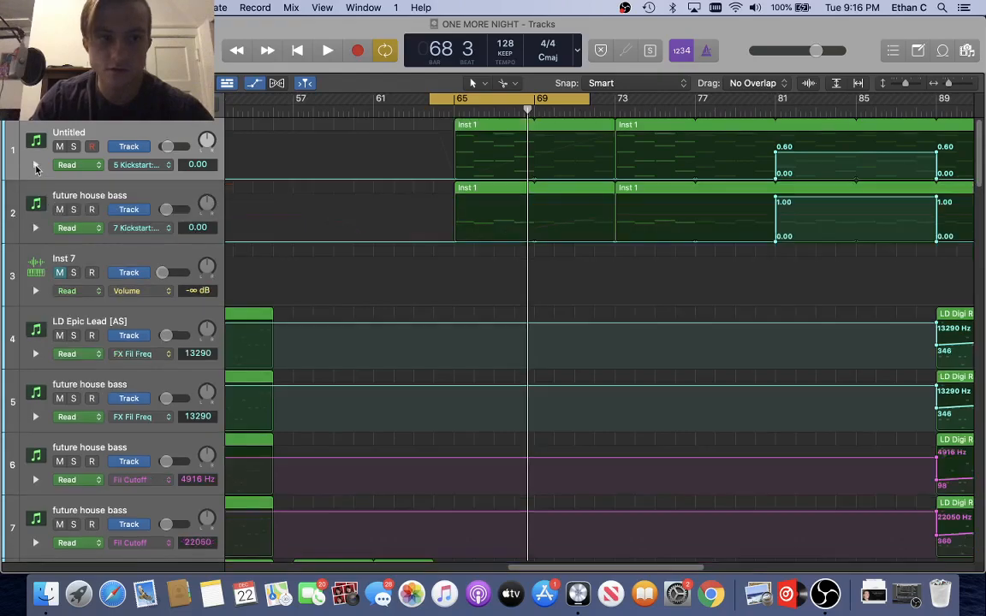
{"action": "left_click", "coordinate": [255, 86]}
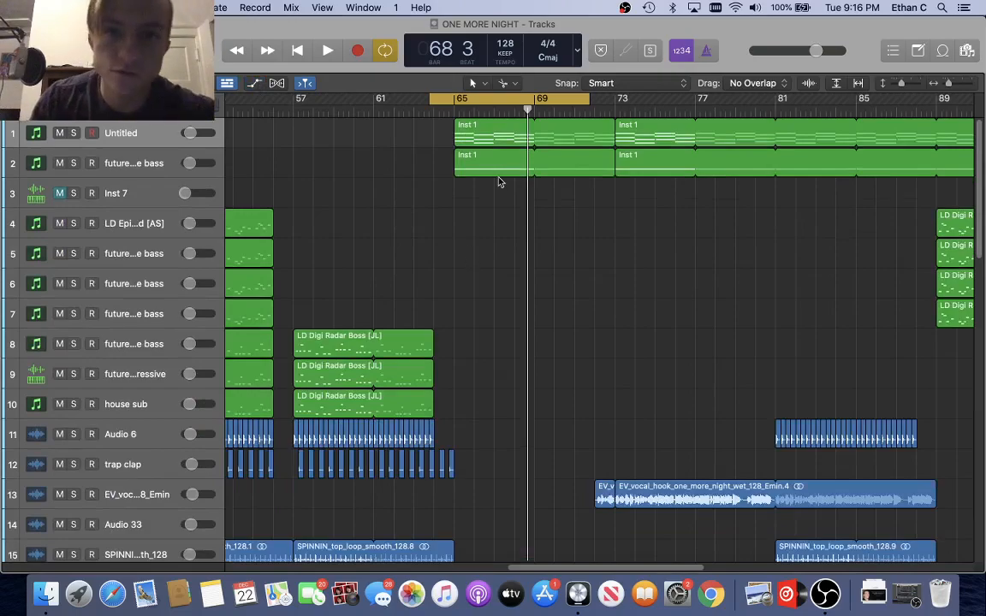
Set the cycle range to bars 81 to 88 and play the section with the vocal hook, kicks and top loops
{"action": "scroll", "coordinate": [496, 180], "scroll_direction": "right", "scroll_amount": 5}
{"action": "left_click", "coordinate": [385, 51]}
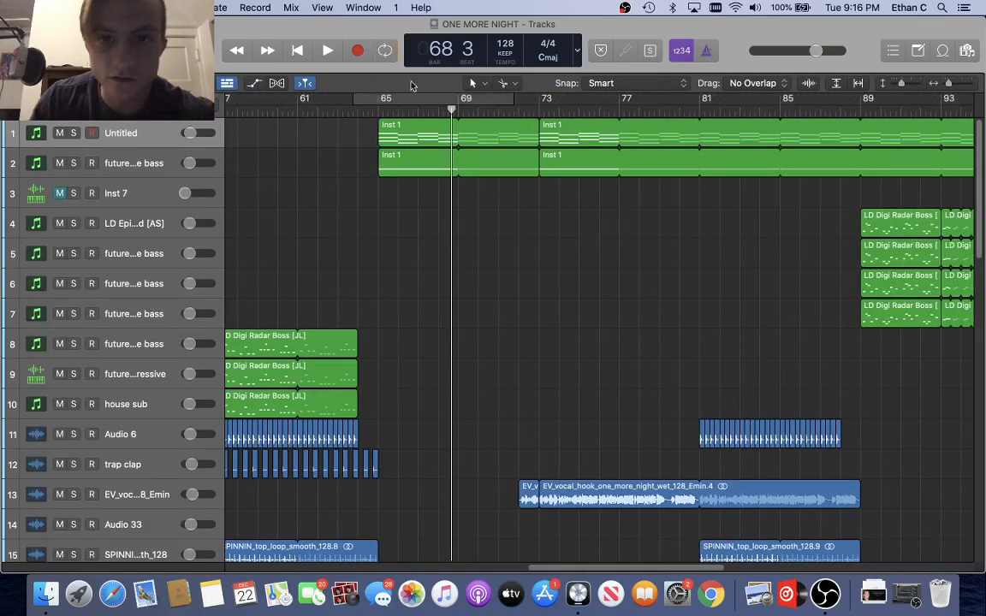
{"action": "scroll", "coordinate": [484, 206], "scroll_direction": "right", "scroll_amount": 4}
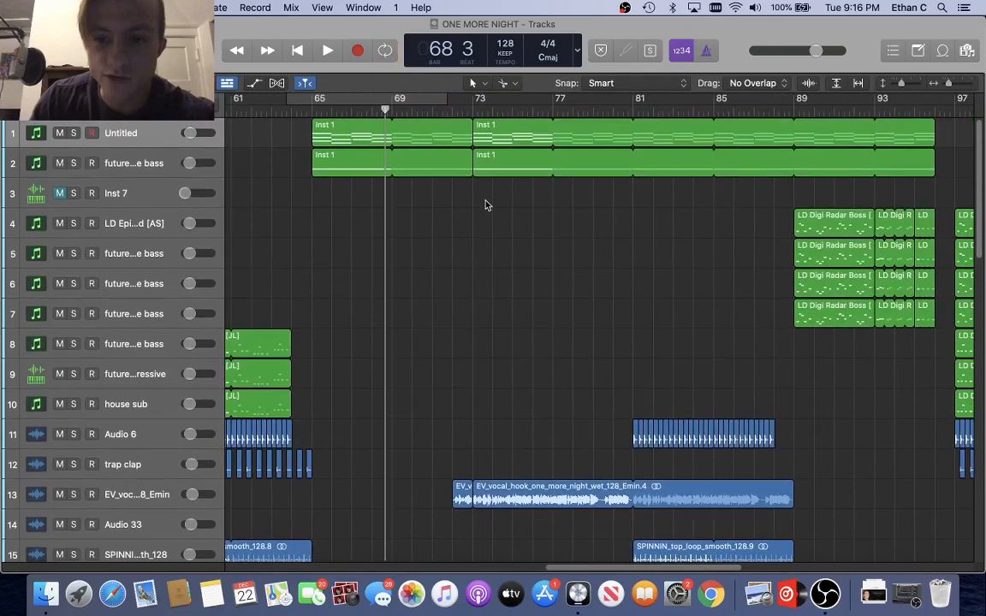
{"action": "scroll", "coordinate": [485, 205], "scroll_direction": "down", "scroll_amount": 5}
{"action": "scroll", "coordinate": [486, 206], "scroll_direction": "right", "scroll_amount": 1}
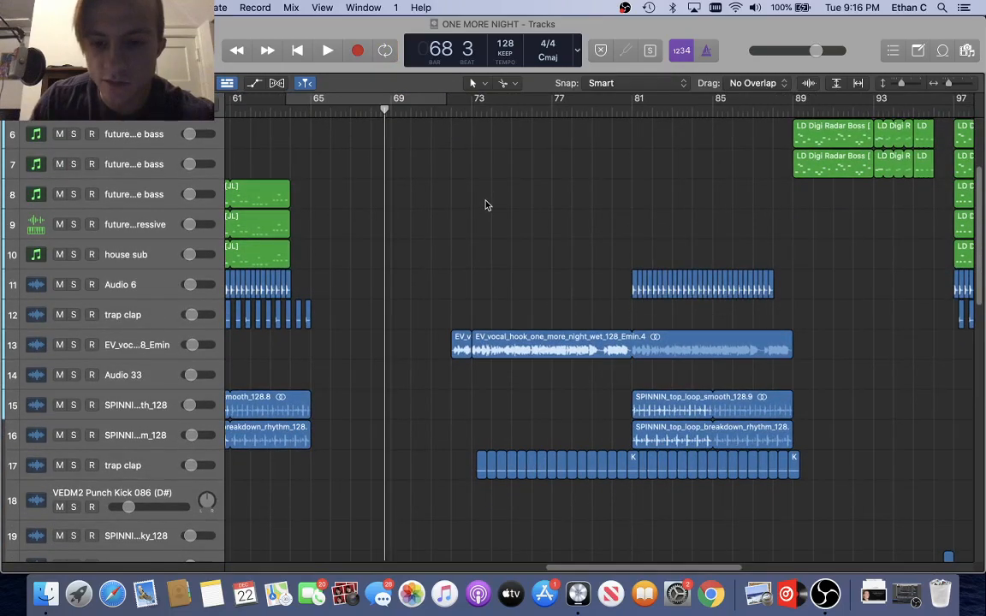
{"action": "scroll", "coordinate": [484, 205], "scroll_direction": "right", "scroll_amount": 6}
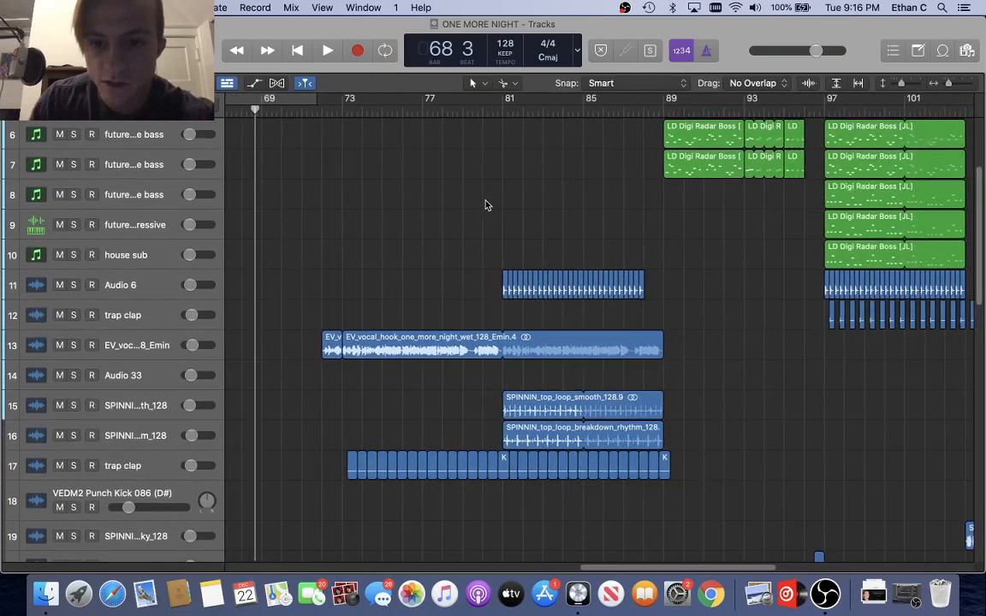
{"action": "scroll", "coordinate": [484, 205], "scroll_direction": "right", "scroll_amount": 3}
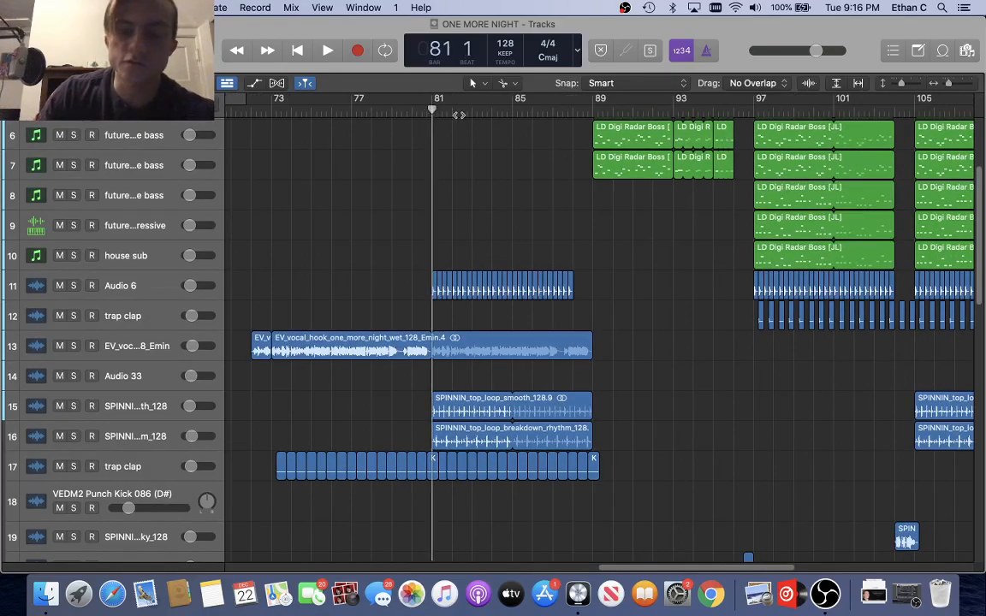
{"action": "left_click_drag", "start_coordinate": [438, 104], "coordinate": [571, 190]}
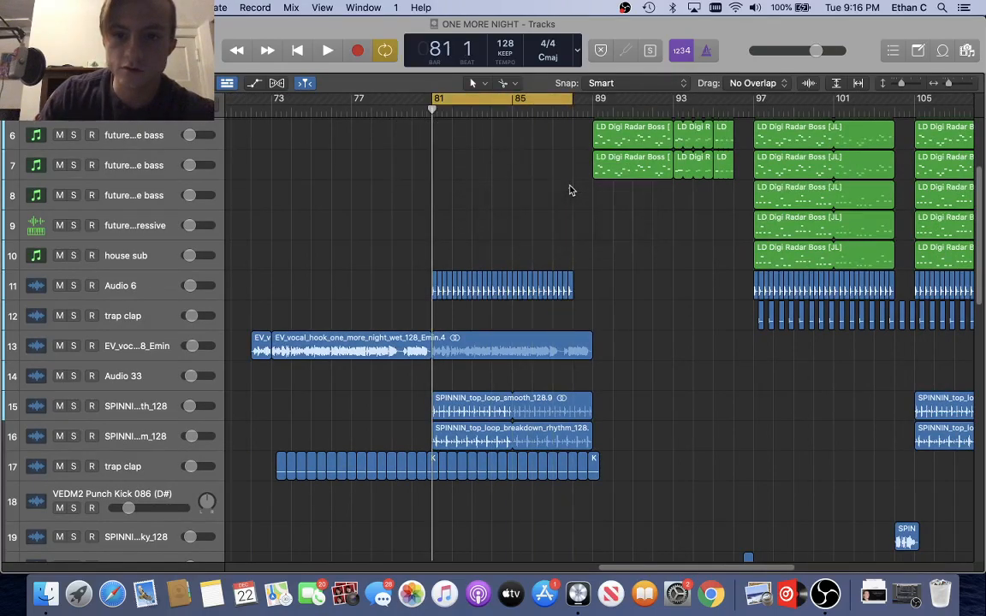
{"action": "key", "text": "space"}
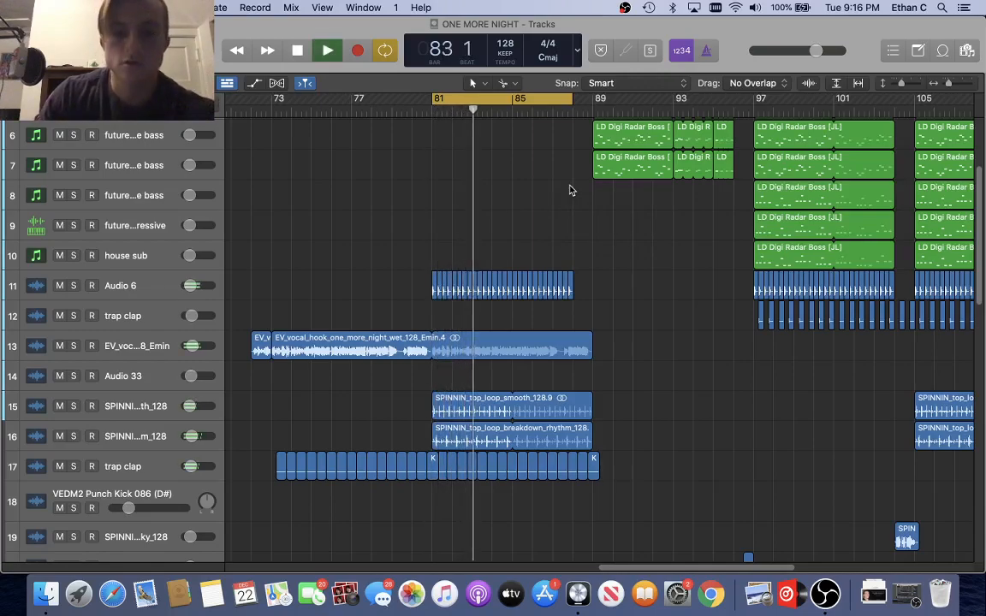
Look over the remaining tracks and the first vocal section, stop playback, and place the playhead at bar 73
{"action": "scroll", "coordinate": [570, 190], "scroll_direction": "down", "scroll_amount": 15}
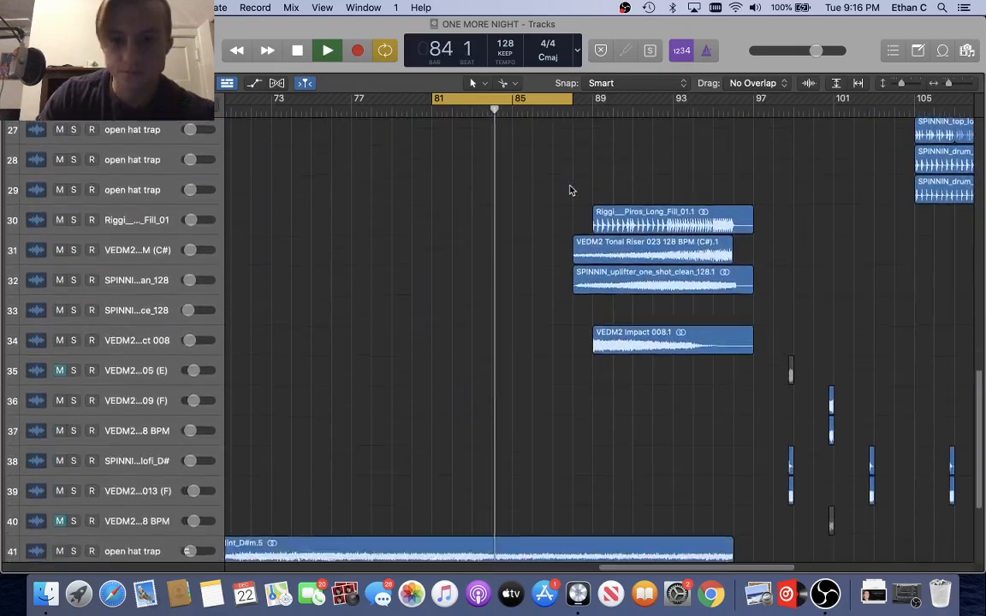
{"action": "scroll", "coordinate": [570, 190], "scroll_direction": "up", "scroll_amount": 12}
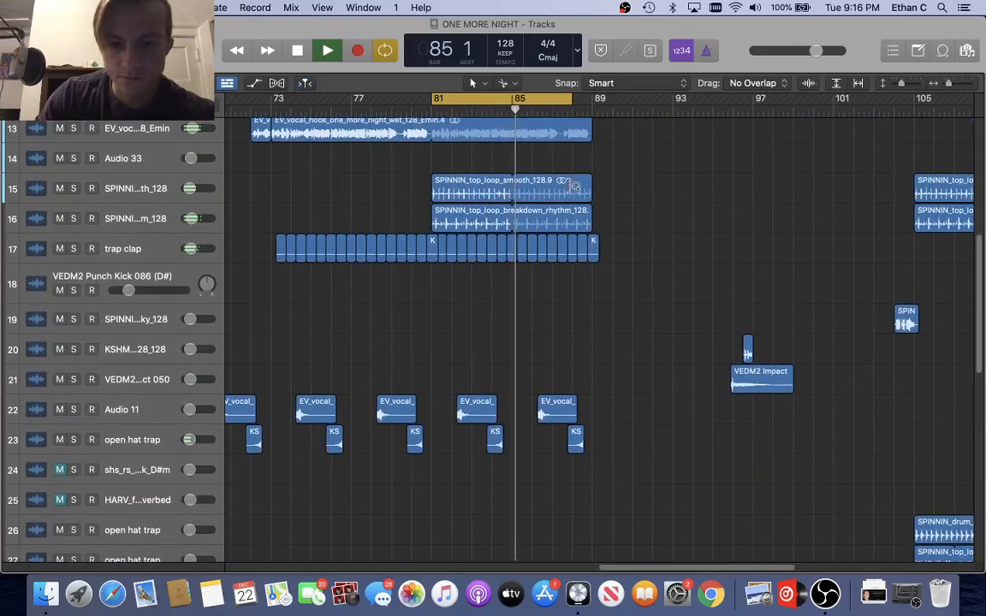
{"action": "scroll", "coordinate": [574, 185], "scroll_direction": "left", "scroll_amount": 15}
{"action": "scroll", "coordinate": [573, 185], "scroll_direction": "up", "scroll_amount": 1}
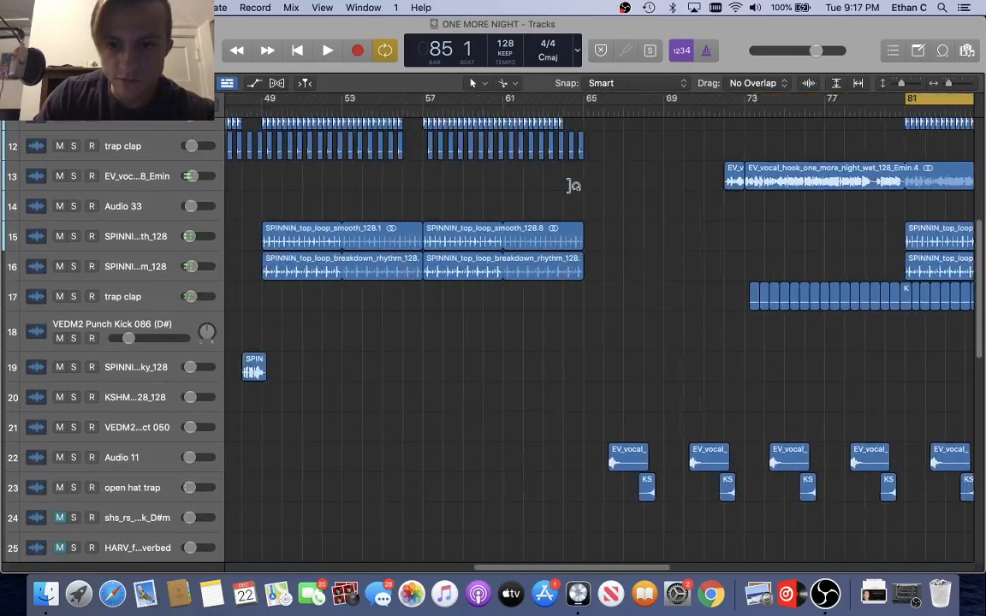
{"action": "scroll", "coordinate": [574, 185], "scroll_direction": "right", "scroll_amount": 7}
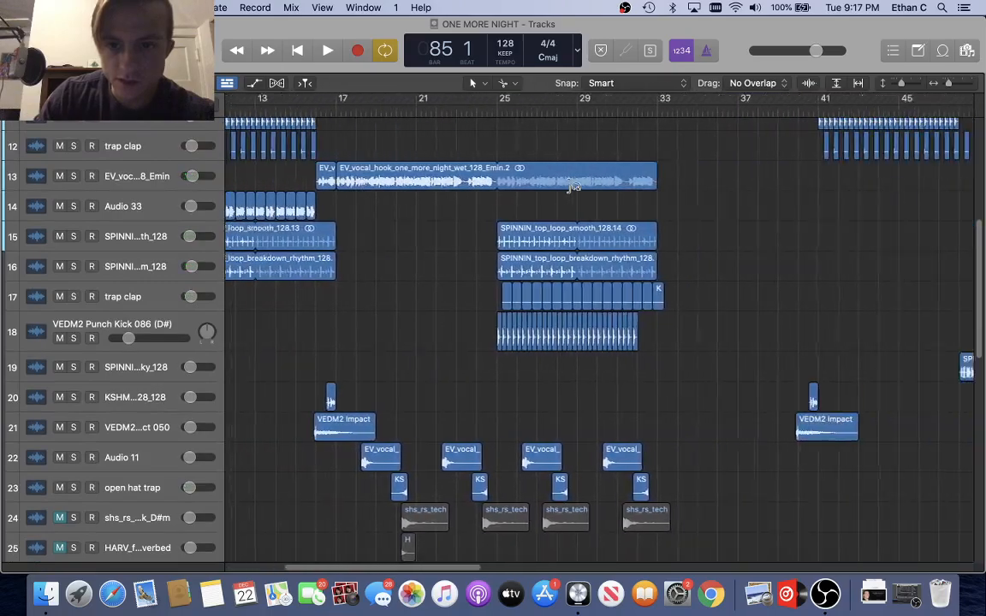
{"action": "scroll", "coordinate": [573, 185], "scroll_direction": "right", "scroll_amount": 7}
{"action": "mouse_move", "coordinate": [370, 110]}
{"action": "left_mouse_down"}
{"action": "mouse_move", "coordinate": [352, 109]}
{"action": "mouse_move", "coordinate": [374, 112]}
{"action": "left_mouse_up"}
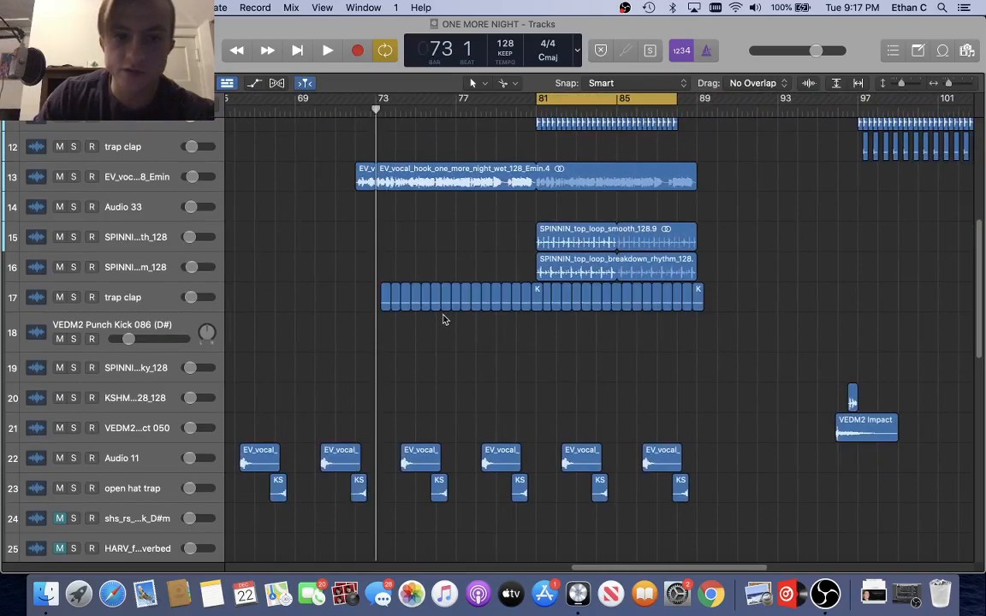
Turn off cycle mode and play the first vocal section from bar 17 to compare it with the second one
{"action": "scroll", "coordinate": [438, 300], "scroll_direction": "left", "scroll_amount": 15}
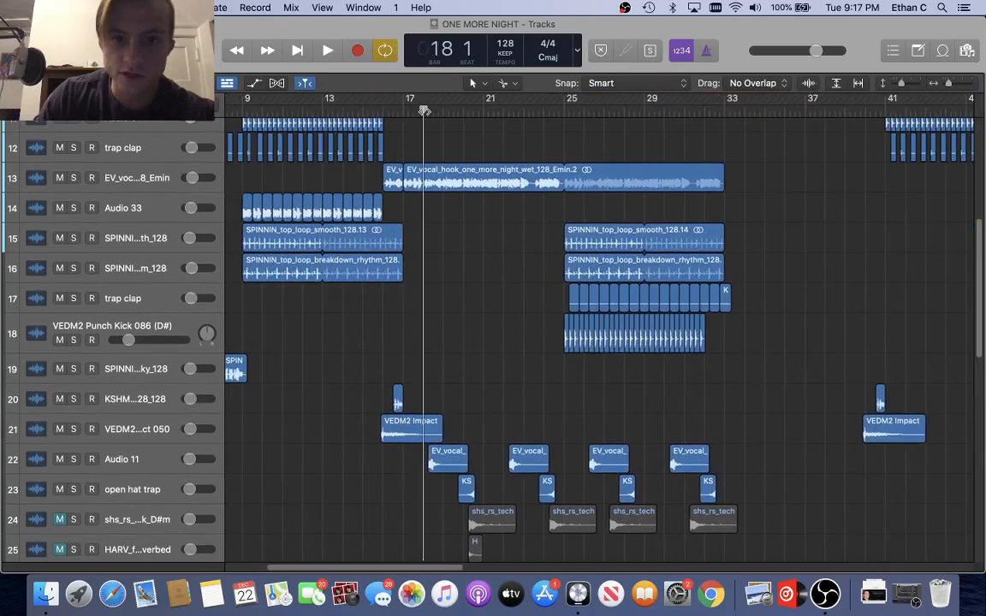
{"action": "key", "text": "space"}
{"action": "scroll", "coordinate": [425, 111], "scroll_direction": "left", "scroll_amount": 15}
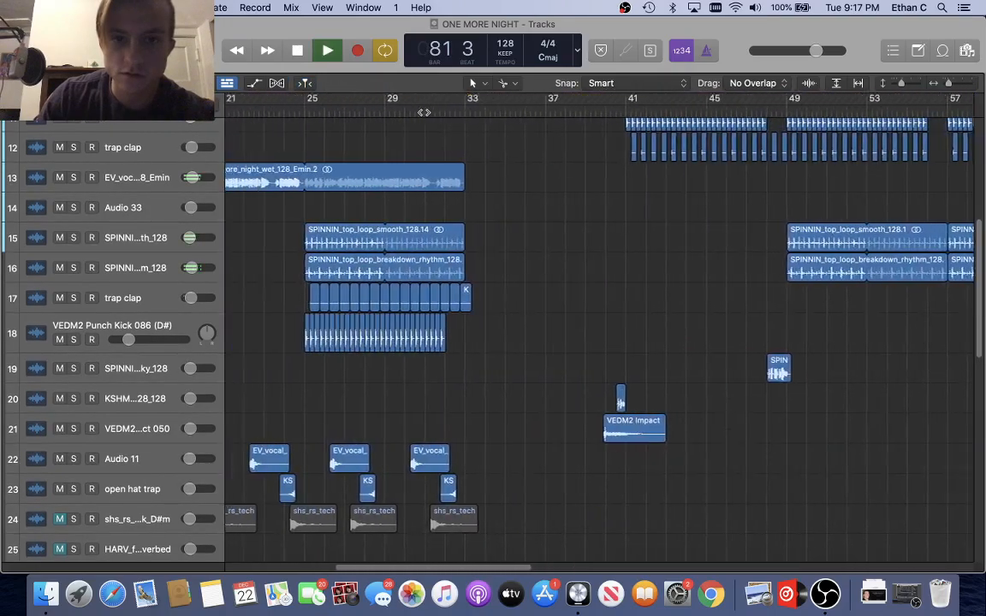
{"action": "left_click", "coordinate": [385, 50]}
{"action": "scroll", "coordinate": [396, 126], "scroll_direction": "left", "scroll_amount": 5}
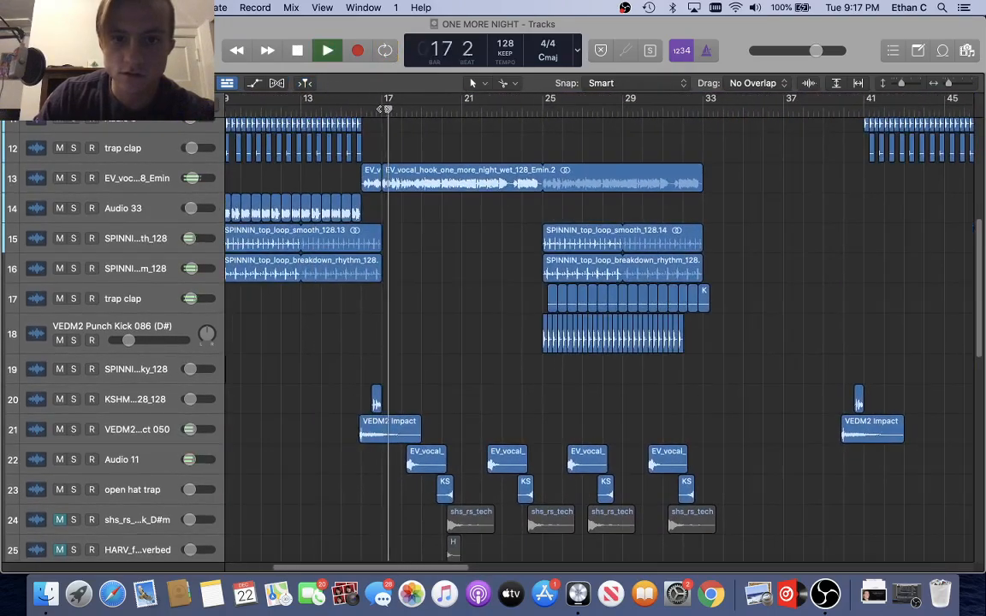
{"action": "scroll", "coordinate": [408, 146], "scroll_direction": "right", "scroll_amount": 5}
{"action": "scroll", "coordinate": [420, 171], "scroll_direction": "right", "scroll_amount": 15}
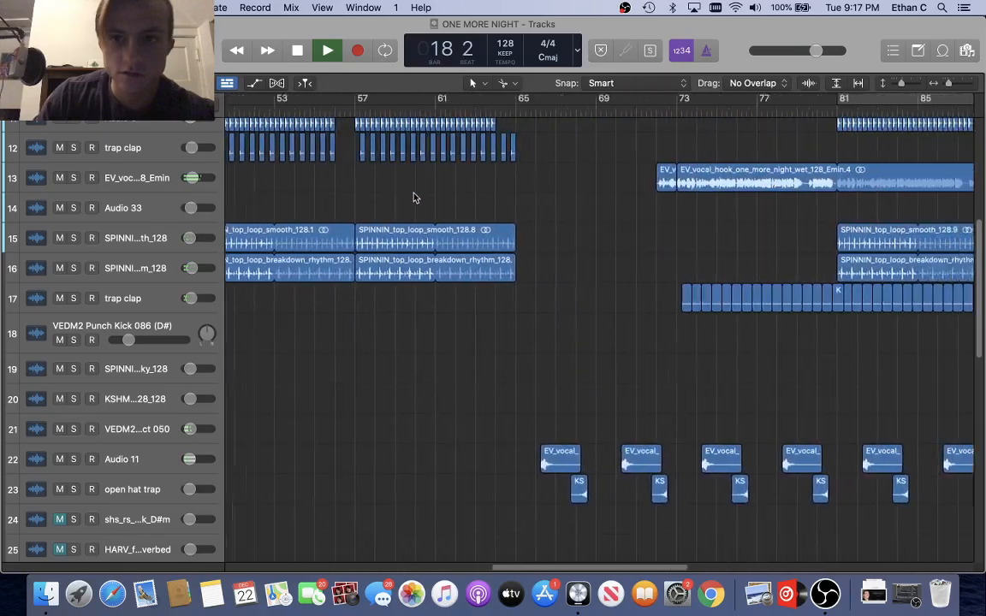
Stop the first vocal section and play the second vocal section from about bar 72, looking over the tracks underneath
{"action": "key", "text": "space"}
{"action": "left_click", "coordinate": [493, 107]}
{"action": "key", "text": "space"}
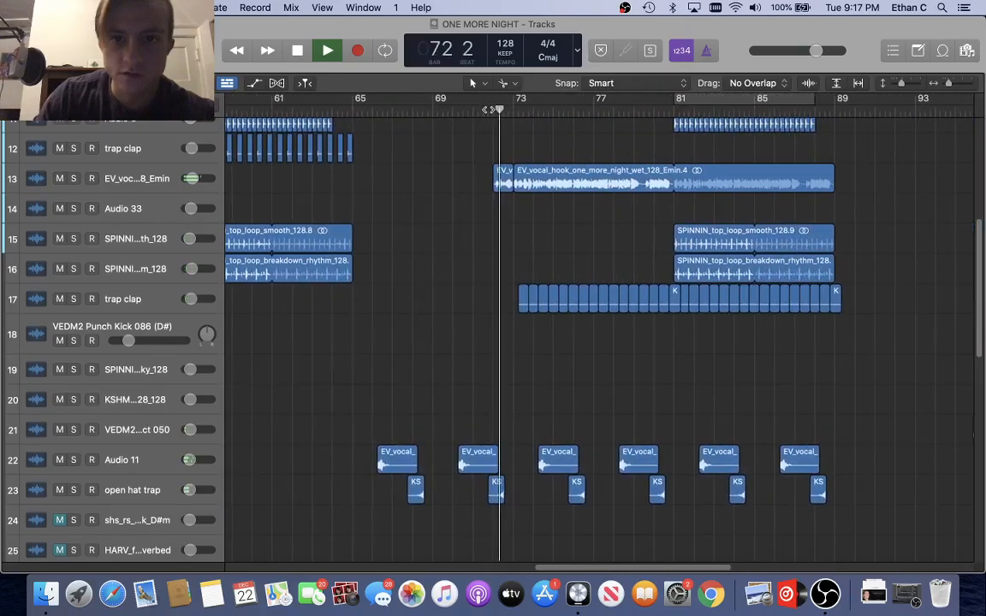
{"action": "scroll", "coordinate": [490, 110], "scroll_direction": "right", "scroll_amount": 3}
{"action": "scroll", "coordinate": [486, 111], "scroll_direction": "up", "scroll_amount": 2}
{"action": "scroll", "coordinate": [479, 172], "scroll_direction": "up", "scroll_amount": 6}
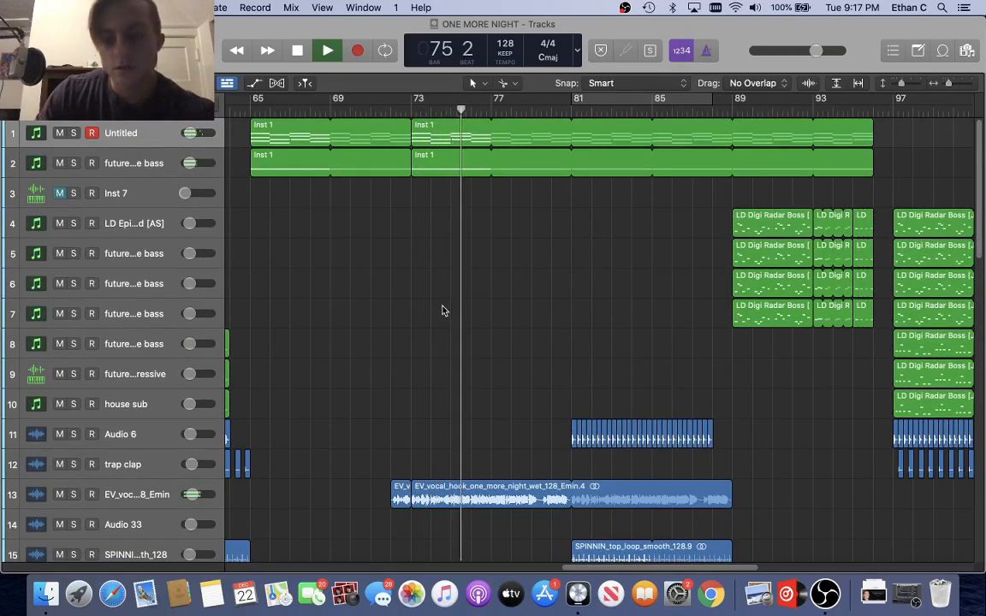
Move the playhead to bar 81 and briefly play the part where the kicks and top loops join the vocal hook
{"action": "left_click", "coordinate": [575, 110]}
{"action": "scroll", "coordinate": [532, 269], "scroll_direction": "right", "scroll_amount": 3}
{"action": "scroll", "coordinate": [532, 268], "scroll_direction": "down", "scroll_amount": 1}
{"action": "key", "text": "space"}
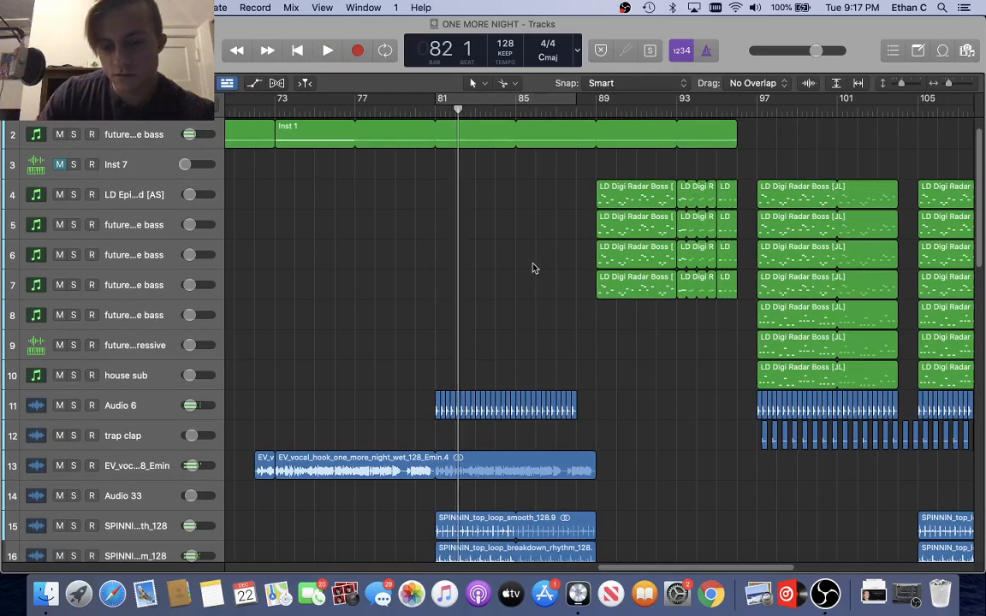
Examine the layers of the second vocal section down to the last effects track, and the build-up that follows it
{"action": "scroll", "coordinate": [533, 268], "scroll_direction": "down", "scroll_amount": 5}
{"action": "scroll", "coordinate": [532, 268], "scroll_direction": "left", "scroll_amount": 2}
{"action": "scroll", "coordinate": [522, 269], "scroll_direction": "down", "scroll_amount": 12}
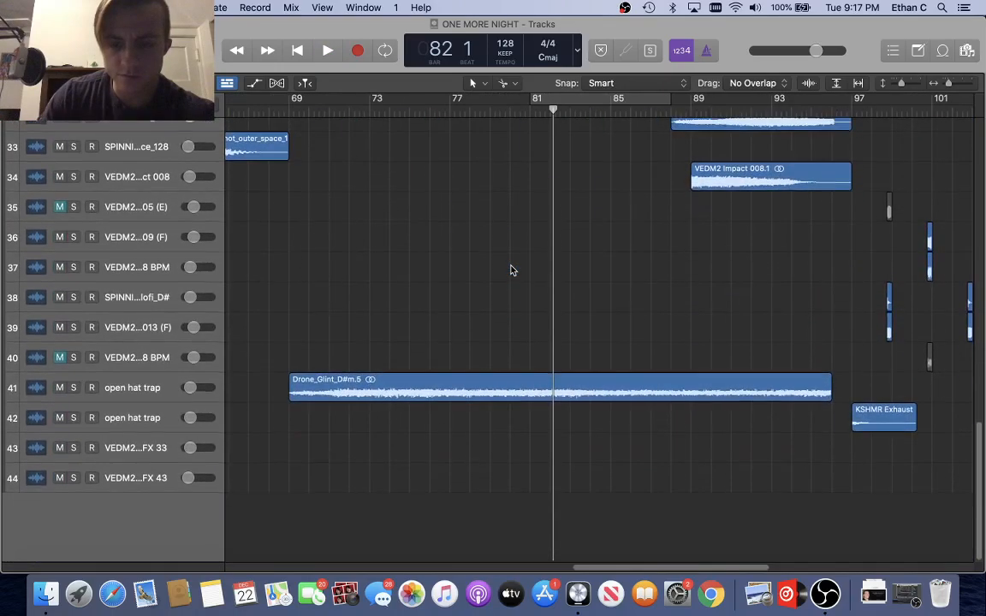
{"action": "scroll", "coordinate": [510, 270], "scroll_direction": "up", "scroll_amount": 16}
{"action": "scroll", "coordinate": [512, 271], "scroll_direction": "up", "scroll_amount": 5}
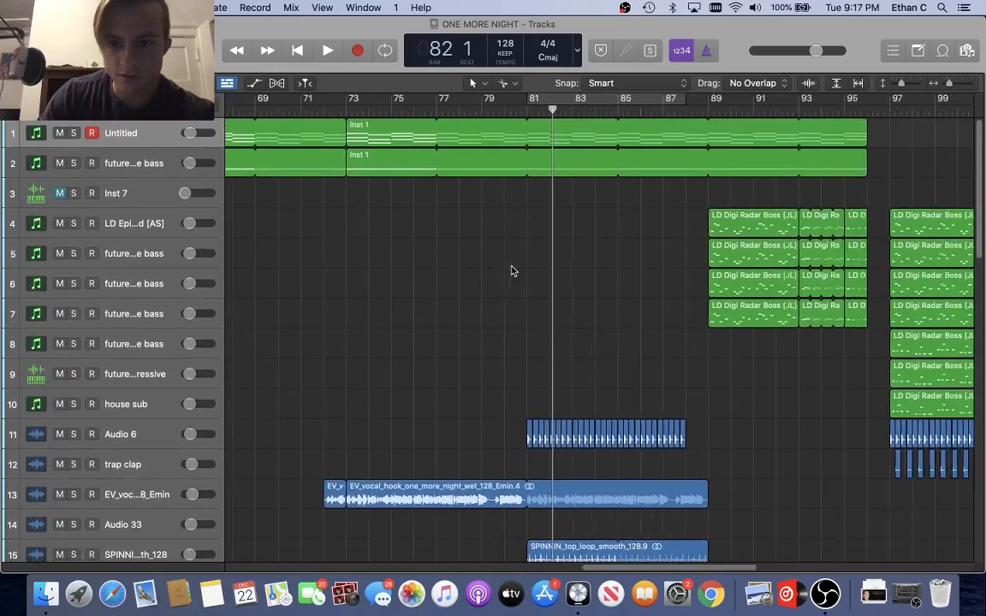
{"action": "scroll", "coordinate": [511, 271], "scroll_direction": "down", "scroll_amount": 4}
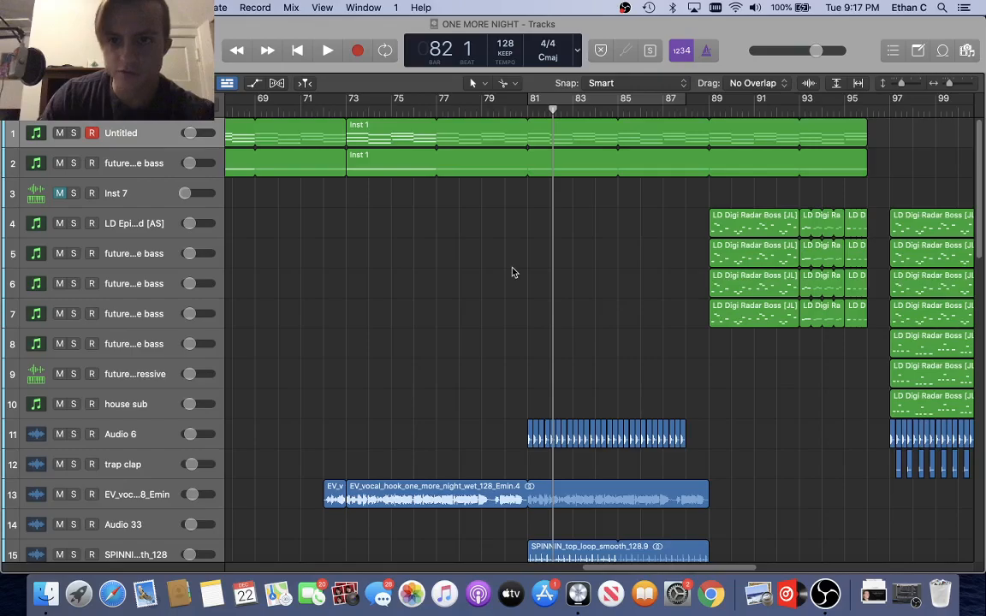
{"action": "scroll", "coordinate": [512, 272], "scroll_direction": "down", "scroll_amount": 5}
{"action": "scroll", "coordinate": [513, 274], "scroll_direction": "up", "scroll_amount": 4}
{"action": "scroll", "coordinate": [513, 274], "scroll_direction": "right", "scroll_amount": 5}
{"action": "scroll", "coordinate": [514, 275], "scroll_direction": "down", "scroll_amount": 1}
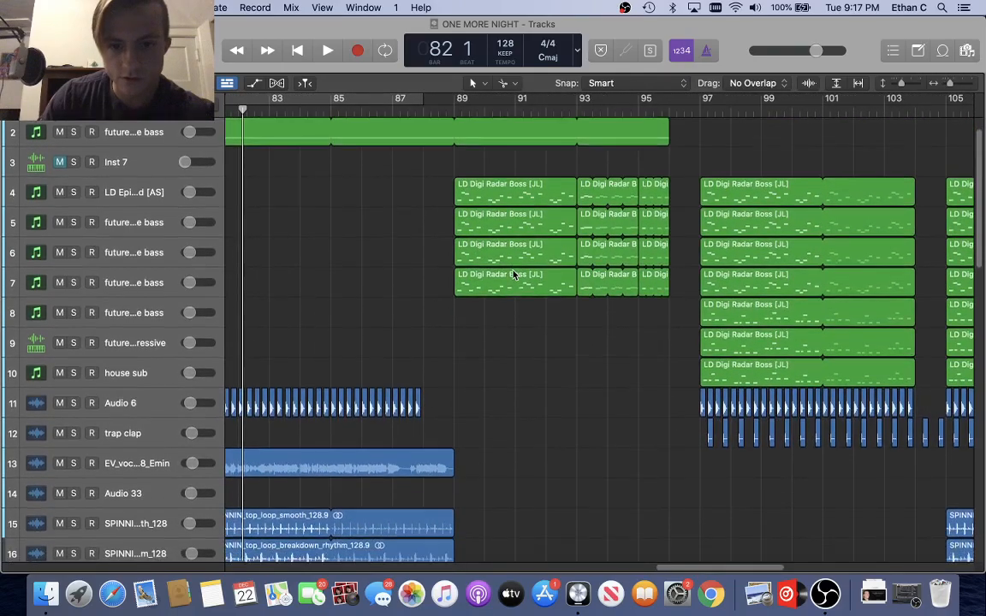
Play the build-up from bar 89 while reviewing its synth and effects layers, stopping before the second drop
{"action": "scroll", "coordinate": [513, 273], "scroll_direction": "up", "scroll_amount": 1}
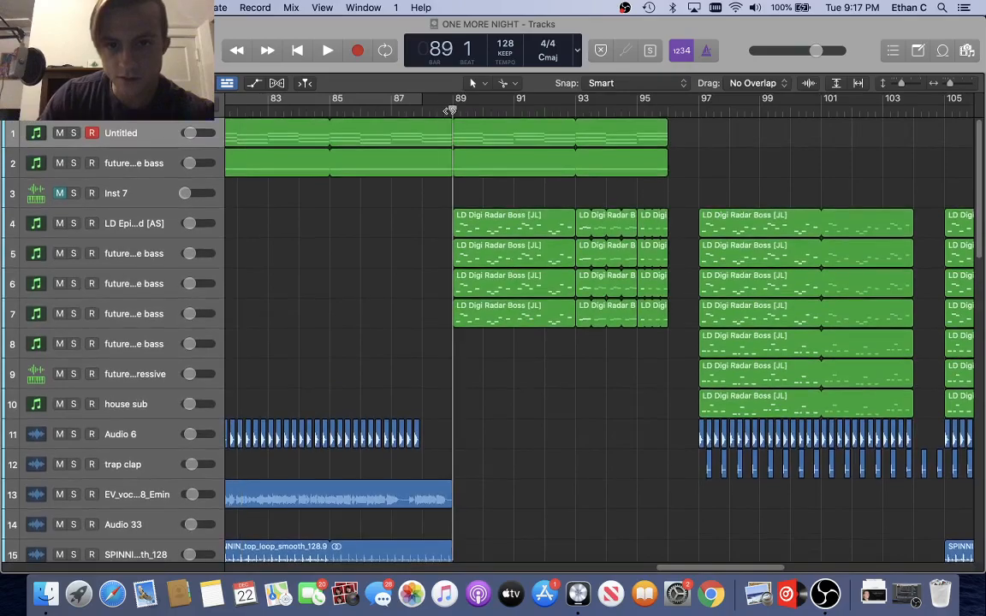
{"action": "scroll", "coordinate": [650, 308], "scroll_direction": "down", "scroll_amount": 15}
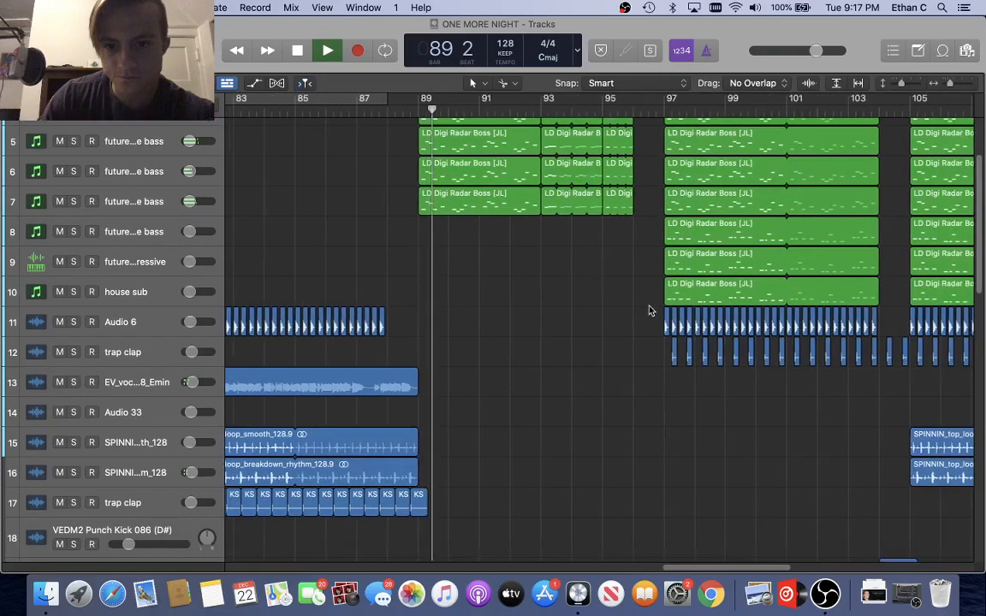
{"action": "scroll", "coordinate": [569, 313], "scroll_direction": "up", "scroll_amount": 3}
{"action": "scroll", "coordinate": [570, 312], "scroll_direction": "down", "scroll_amount": 3}
{"action": "scroll", "coordinate": [568, 308], "scroll_direction": "up", "scroll_amount": 9}
{"action": "scroll", "coordinate": [569, 307], "scroll_direction": "down", "scroll_amount": 2}
{"action": "scroll", "coordinate": [569, 307], "scroll_direction": "up", "scroll_amount": 10}
{"action": "scroll", "coordinate": [569, 308], "scroll_direction": "down", "scroll_amount": 14}
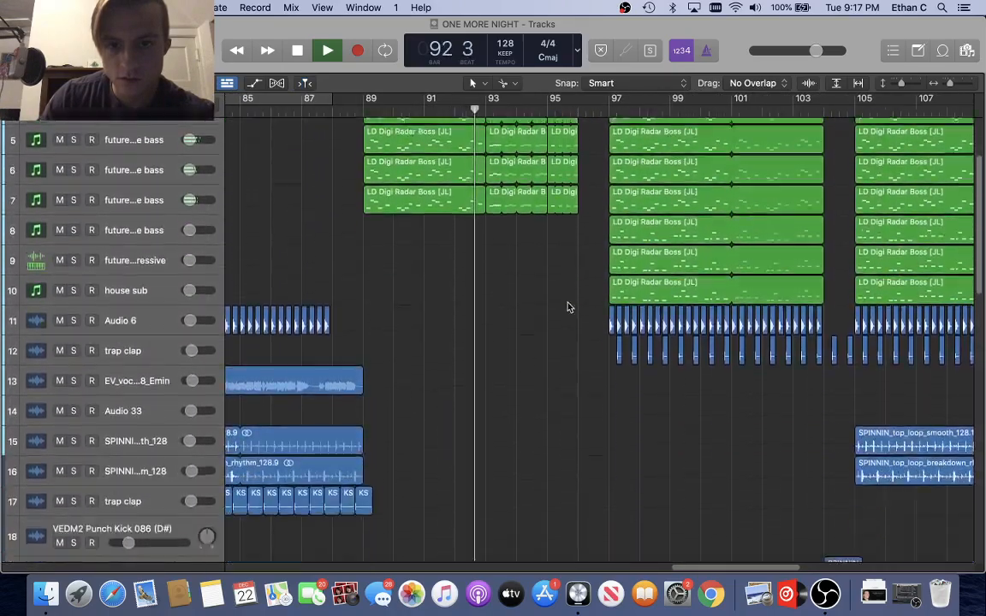
{"action": "scroll", "coordinate": [569, 307], "scroll_direction": "left", "scroll_amount": 10}
{"action": "scroll", "coordinate": [569, 308], "scroll_direction": "right", "scroll_amount": 13}
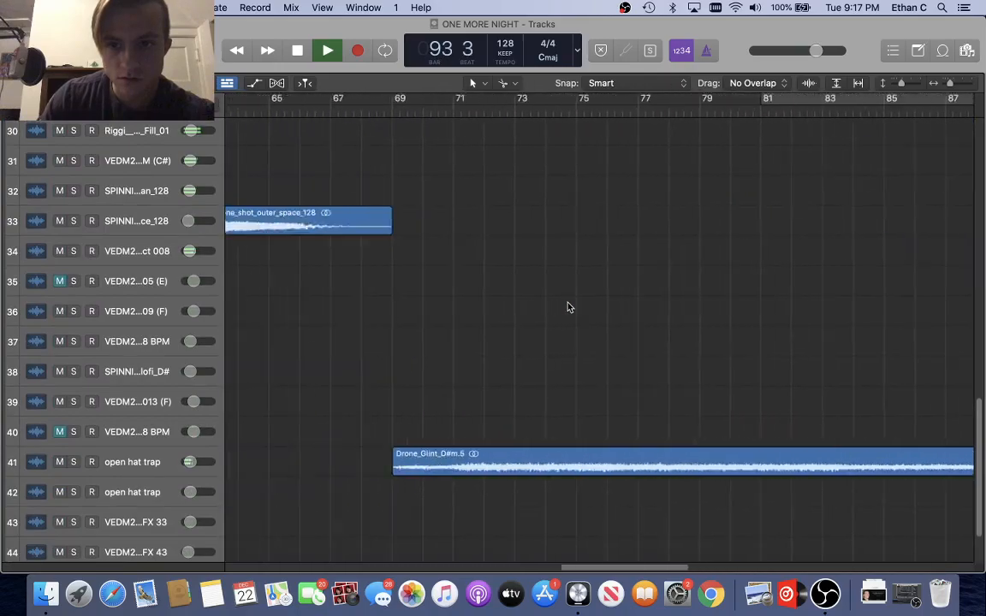
{"action": "scroll", "coordinate": [569, 307], "scroll_direction": "left", "scroll_amount": 3}
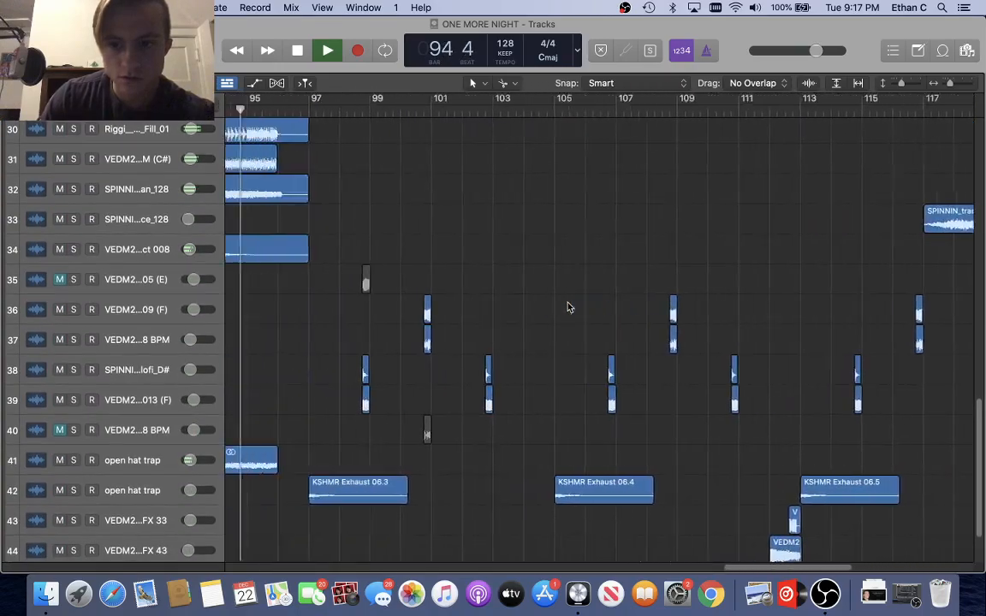
{"action": "scroll", "coordinate": [569, 307], "scroll_direction": "up", "scroll_amount": 15}
{"action": "key", "text": "space"}
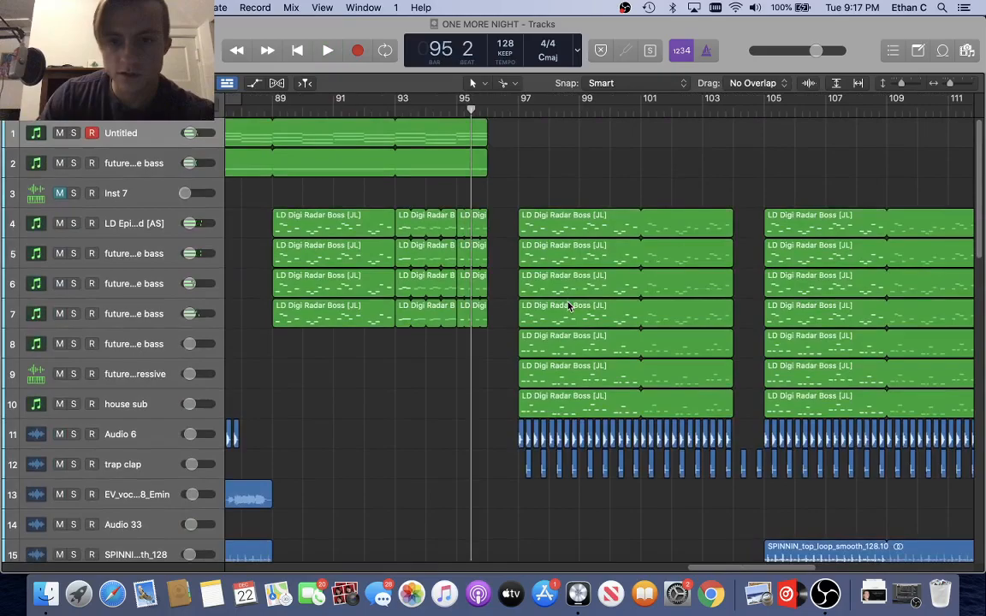
Look over the second drop and the outro up to bar 136, and return to the start of the arrangement
{"action": "scroll", "coordinate": [397, 212], "scroll_direction": "right", "scroll_amount": 14}
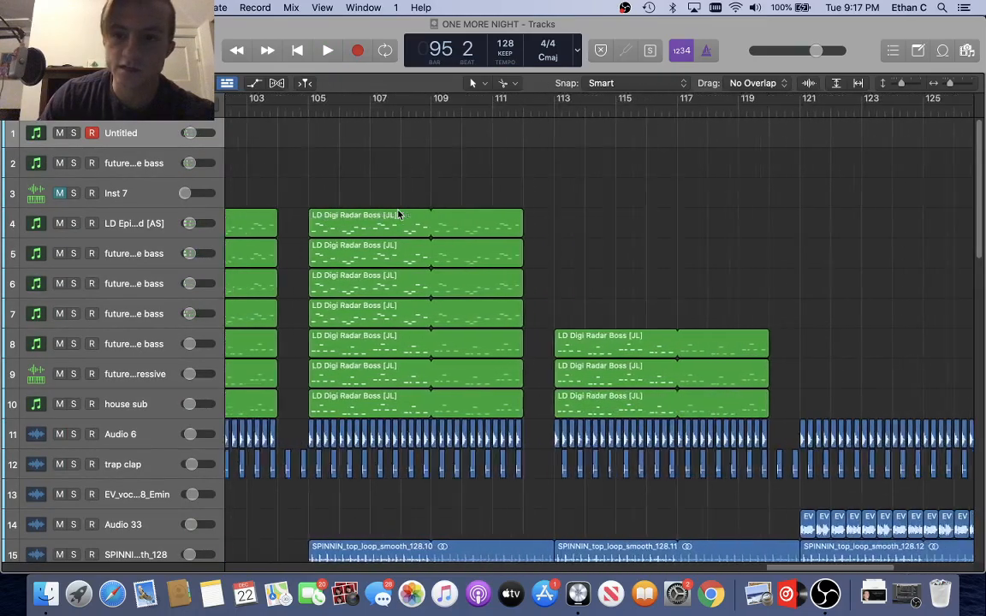
{"action": "scroll", "coordinate": [495, 324], "scroll_direction": "right", "scroll_amount": 2}
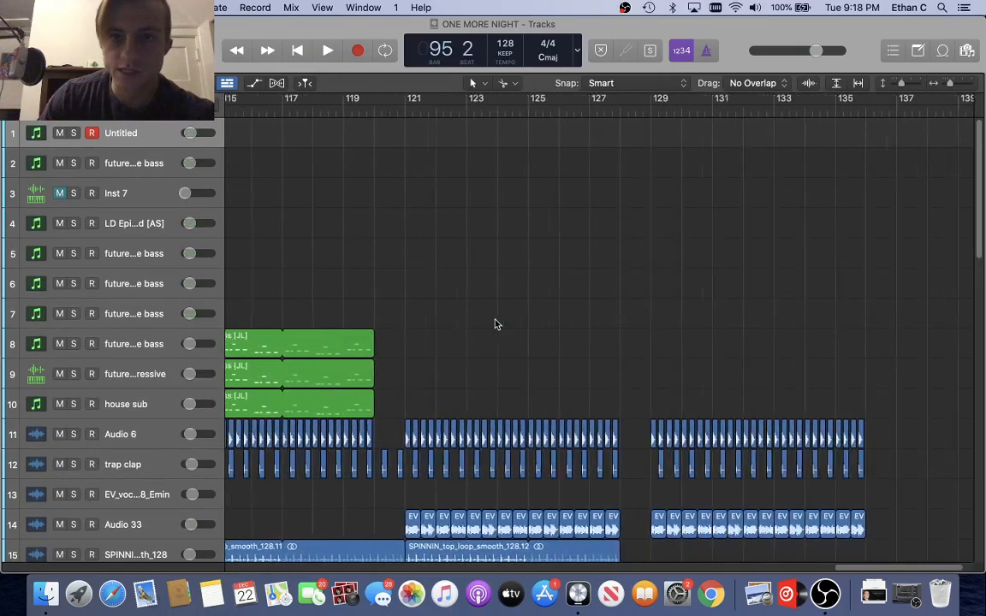
{"action": "scroll", "coordinate": [495, 324], "scroll_direction": "left", "scroll_amount": 20}
{"action": "scroll", "coordinate": [494, 324], "scroll_direction": "right", "scroll_amount": 3}
{"action": "scroll", "coordinate": [494, 324], "scroll_direction": "left", "scroll_amount": 4}
{"action": "scroll", "coordinate": [494, 321], "scroll_direction": "down", "scroll_amount": 3}
{"action": "scroll", "coordinate": [495, 322], "scroll_direction": "up", "scroll_amount": 3}
Set the cycle range to bars 1 to 17 and review the intro's kick, clap, vocal chop and top loop layers
{"action": "left_click_drag", "start_coordinate": [240, 104], "coordinate": [627, 271]}
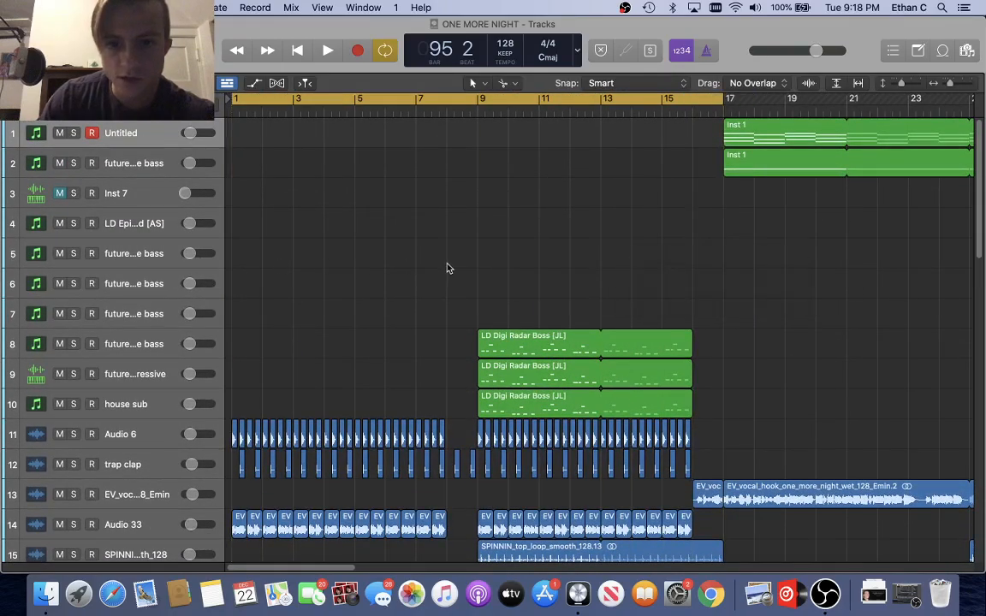
{"action": "scroll", "coordinate": [448, 269], "scroll_direction": "down", "scroll_amount": 3}
{"action": "scroll", "coordinate": [446, 266], "scroll_direction": "up", "scroll_amount": 4}
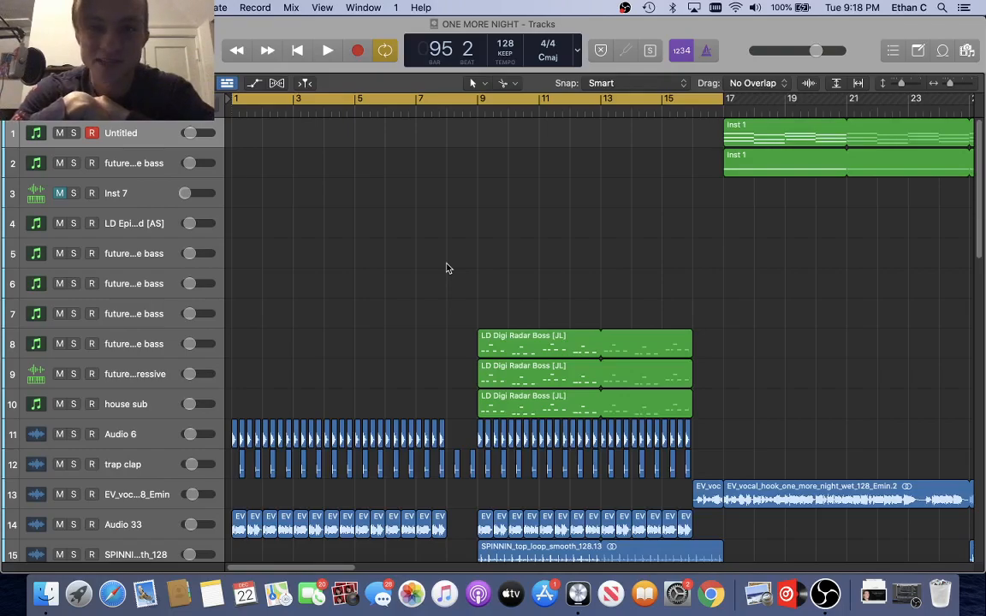
{"action": "scroll", "coordinate": [446, 268], "scroll_direction": "down", "scroll_amount": 6}
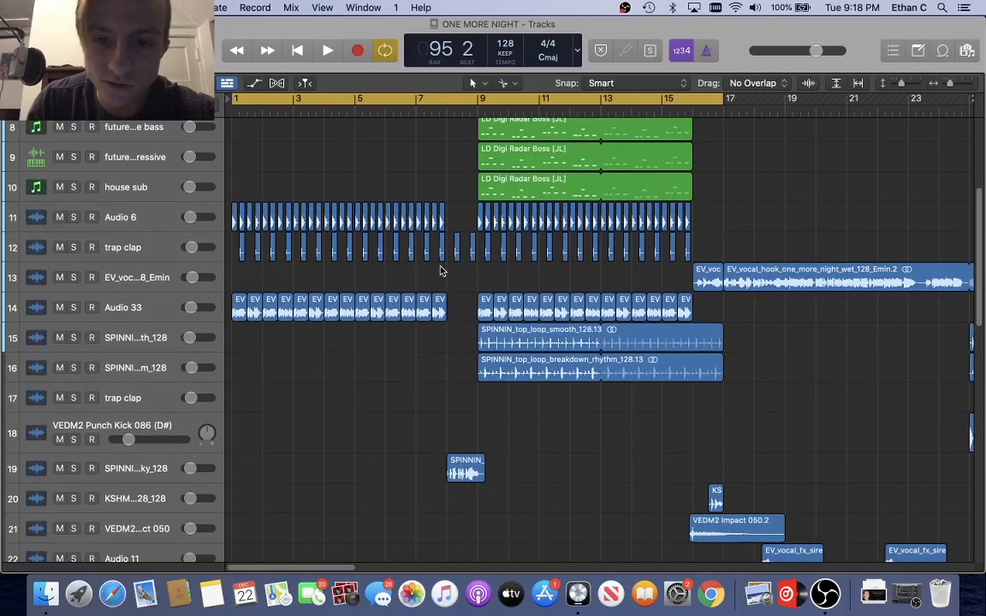
{"action": "scroll", "coordinate": [439, 271], "scroll_direction": "up", "scroll_amount": 2}
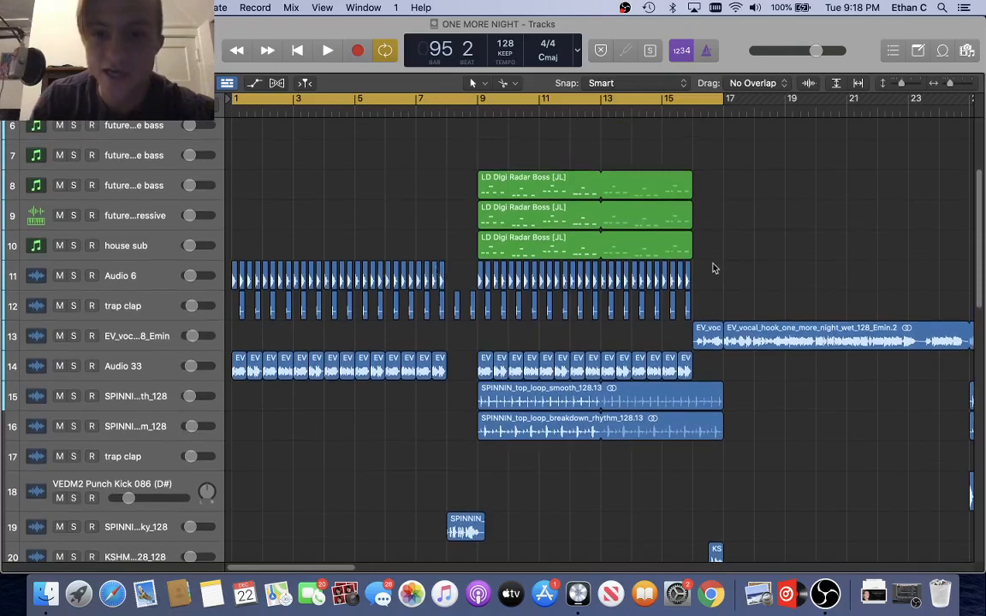
{"action": "scroll", "coordinate": [715, 269], "scroll_direction": "right", "scroll_amount": 8}
{"action": "scroll", "coordinate": [599, 308], "scroll_direction": "left", "scroll_amount": 5}
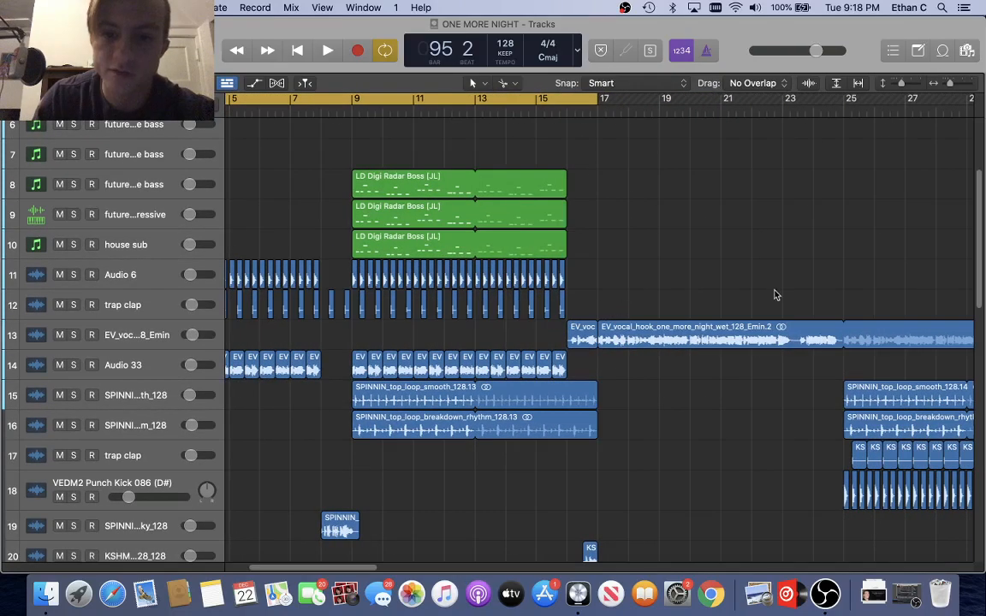
{"action": "scroll", "coordinate": [753, 291], "scroll_direction": "left", "scroll_amount": 4}
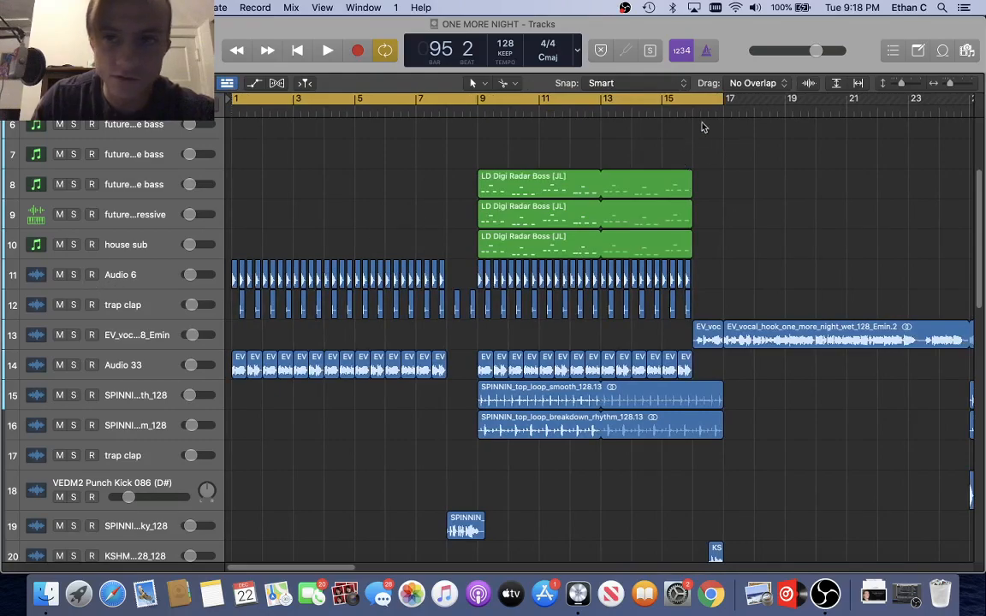
Shorten the cycle range to bars 1 to 9 and play the intro, soloing Audio 6, the trap clap and Audio 33 in turn
{"action": "left_click_drag", "start_coordinate": [719, 101], "coordinate": [479, 257]}
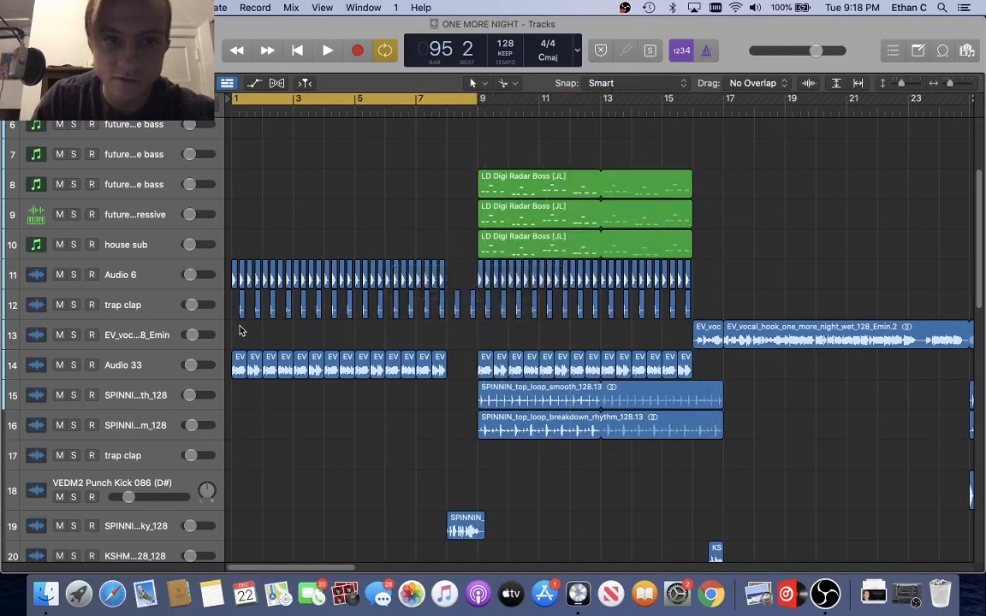
{"action": "key", "text": "space"}
{"action": "left_click", "coordinate": [73, 275]}
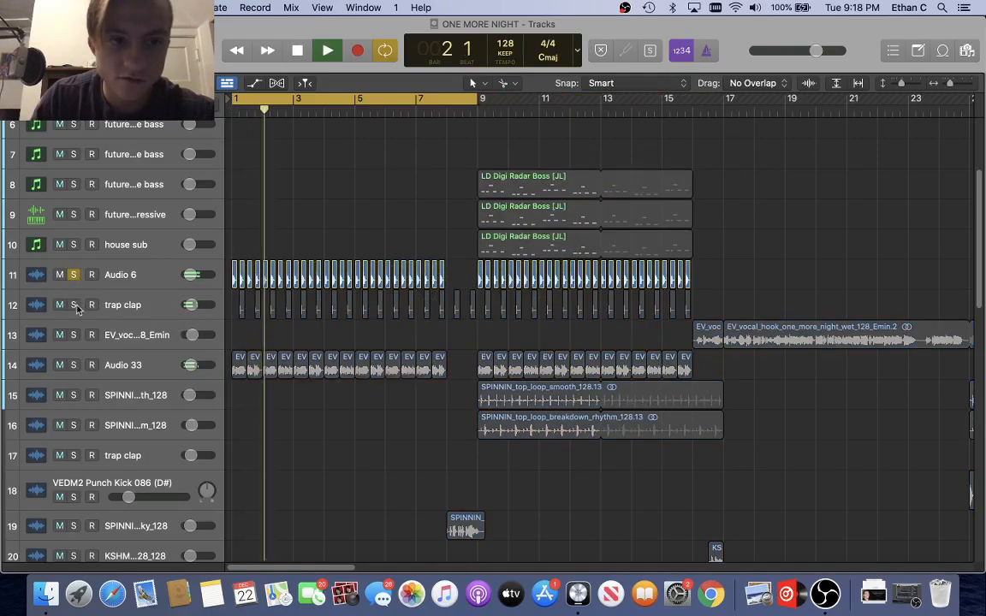
{"action": "left_click", "coordinate": [73, 305]}
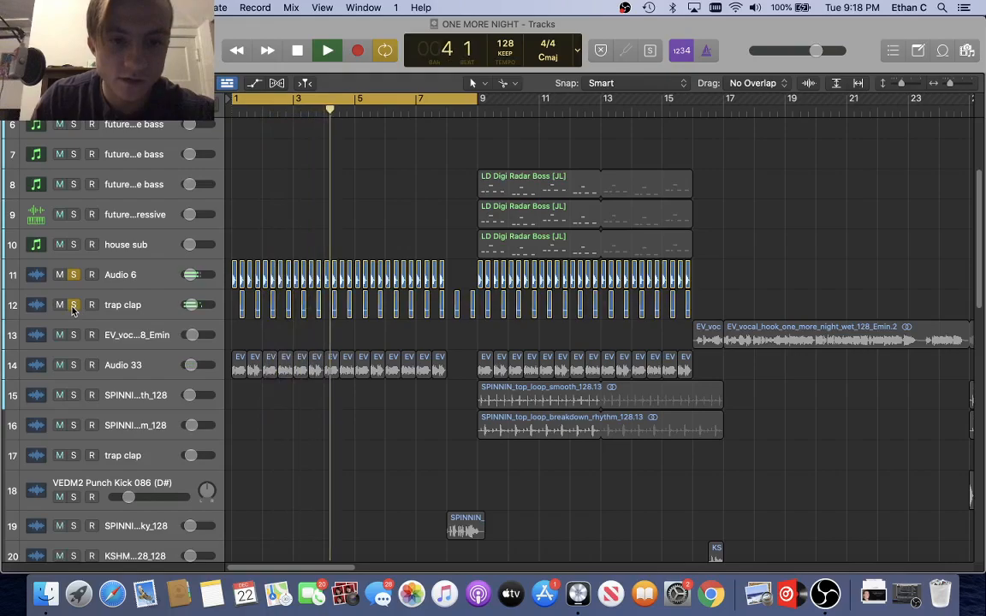
{"action": "key", "text": "space"}
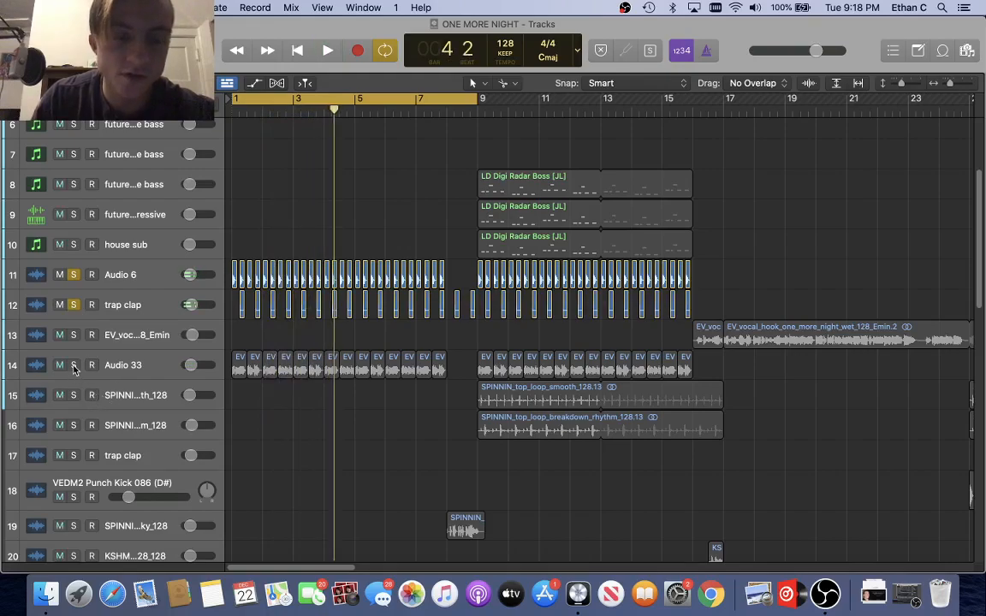
{"action": "left_click", "coordinate": [74, 365]}
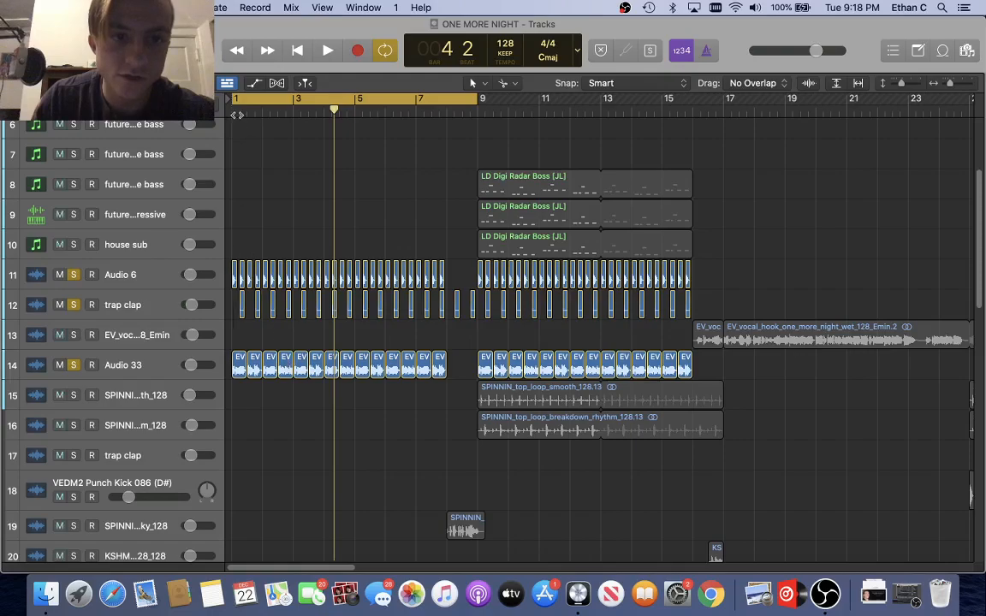
{"action": "key", "text": "space"}
Select the Audio 33 track, show the mixer, and inspect the track's Pitch Shifter settings
{"action": "left_click", "coordinate": [156, 361]}
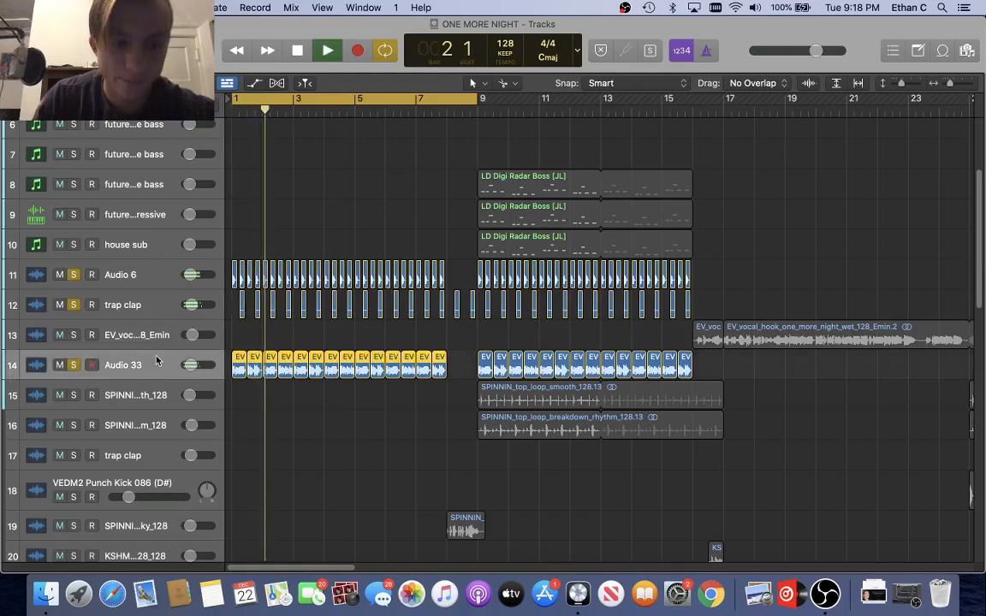
{"action": "key", "text": "x"}
{"action": "left_click", "coordinate": [91, 262]}
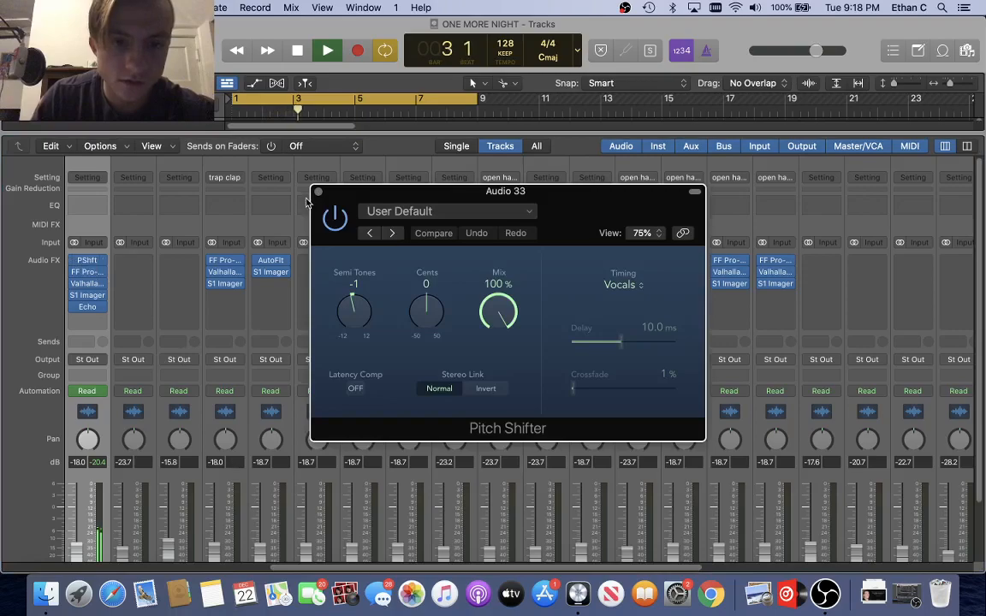
{"action": "left_click", "coordinate": [318, 192]}
Inspect Audio 33's FabFilter Pro-Q 3 low cut and high cut curve while playing the soloed intro
{"action": "left_click", "coordinate": [88, 271]}
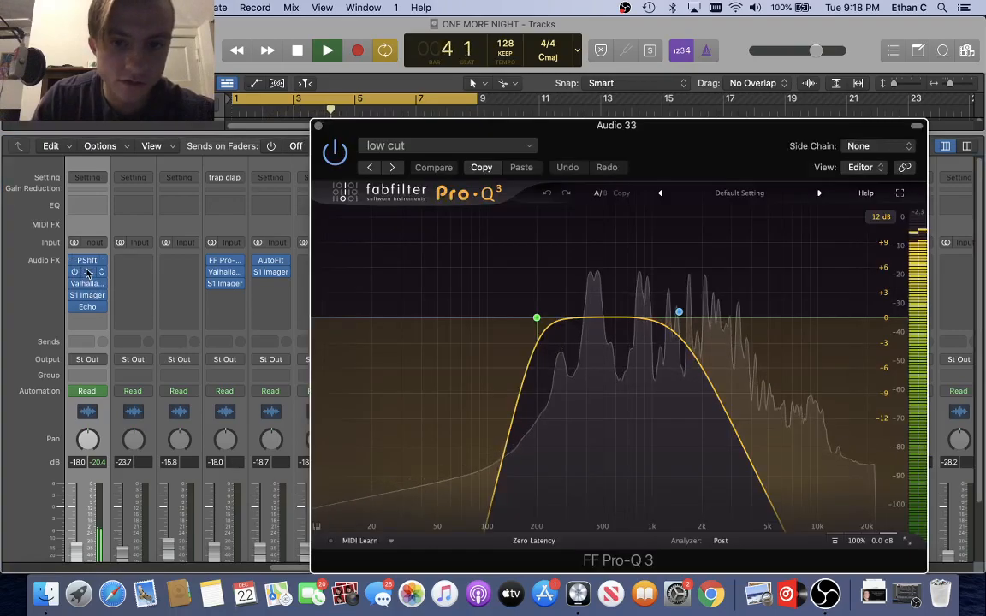
{"action": "key", "text": "space"}
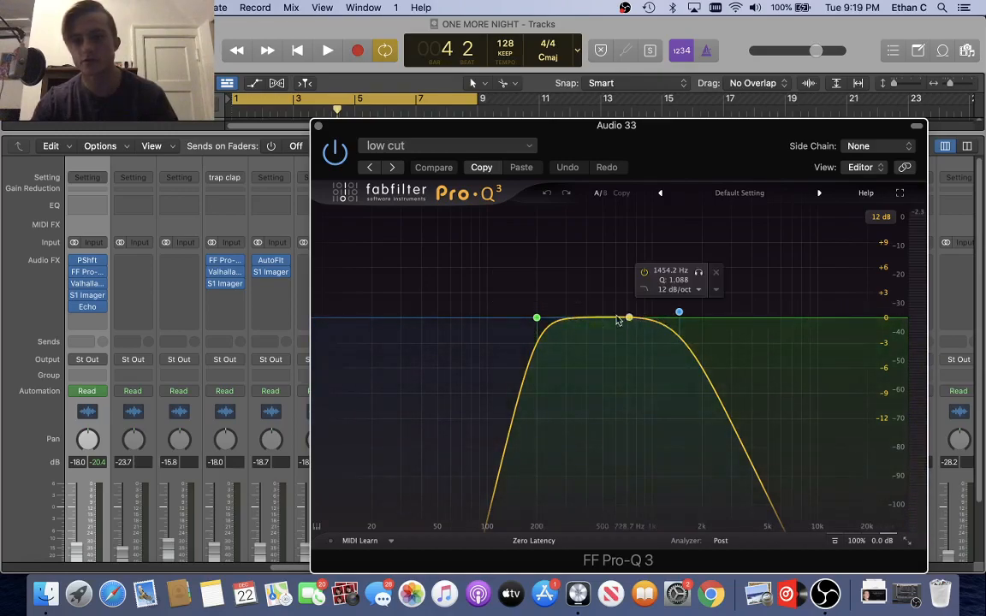
{"action": "key", "text": "space"}
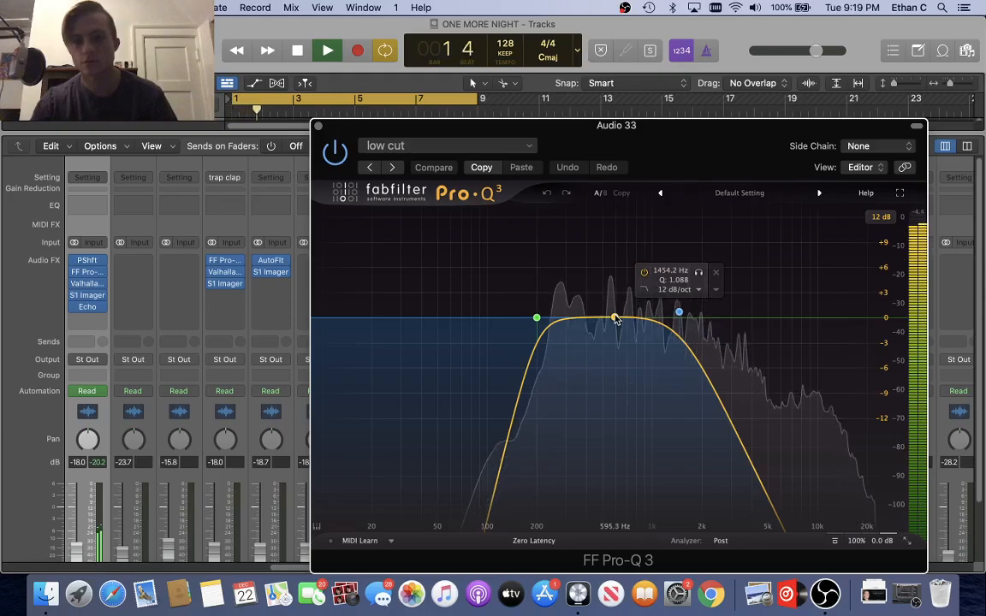
{"action": "left_click", "coordinate": [318, 126]}
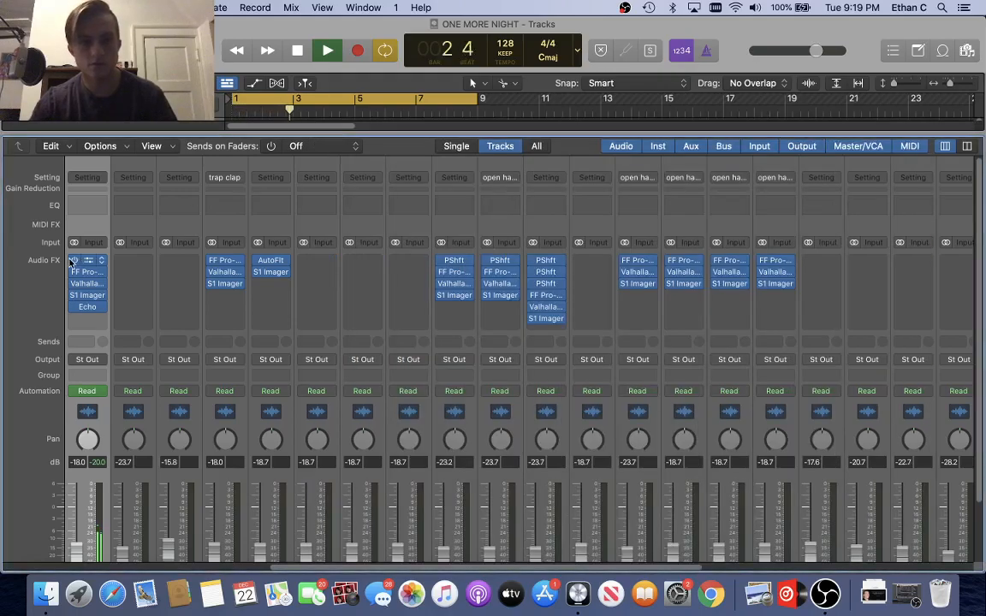
Inspect the ValhallaRoom, S1 Imager and Echo settings on Audio 33 one after another during playback
{"action": "left_click", "coordinate": [88, 287]}
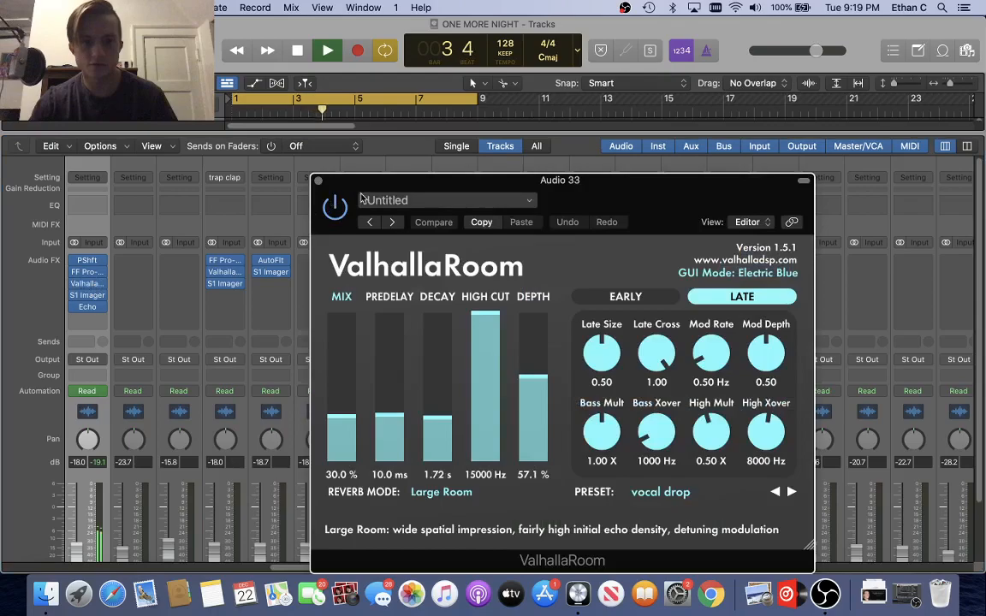
{"action": "left_click", "coordinate": [317, 180]}
{"action": "left_click", "coordinate": [89, 296]}
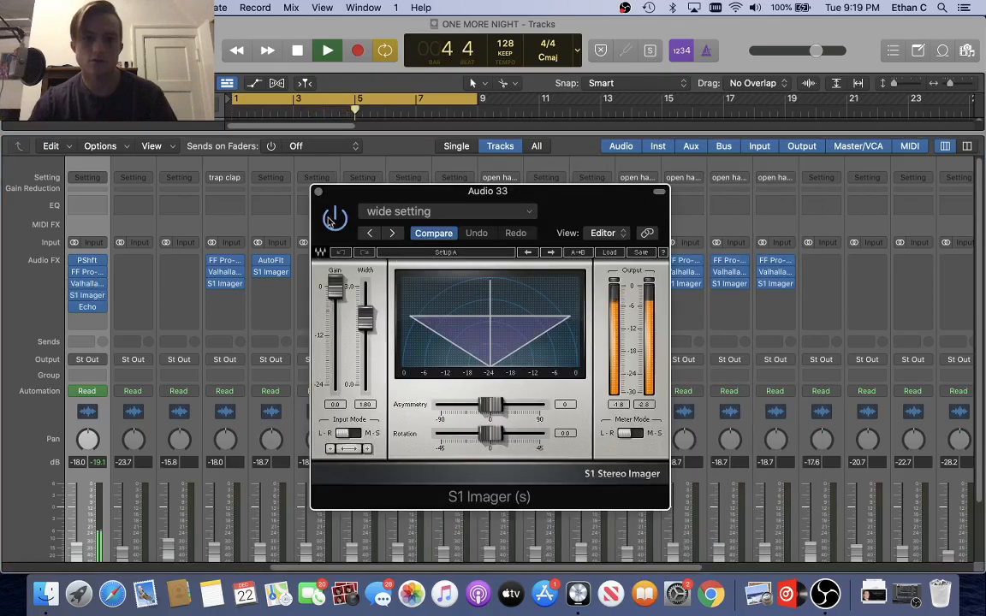
{"action": "left_click", "coordinate": [318, 192]}
{"action": "left_click", "coordinate": [86, 307]}
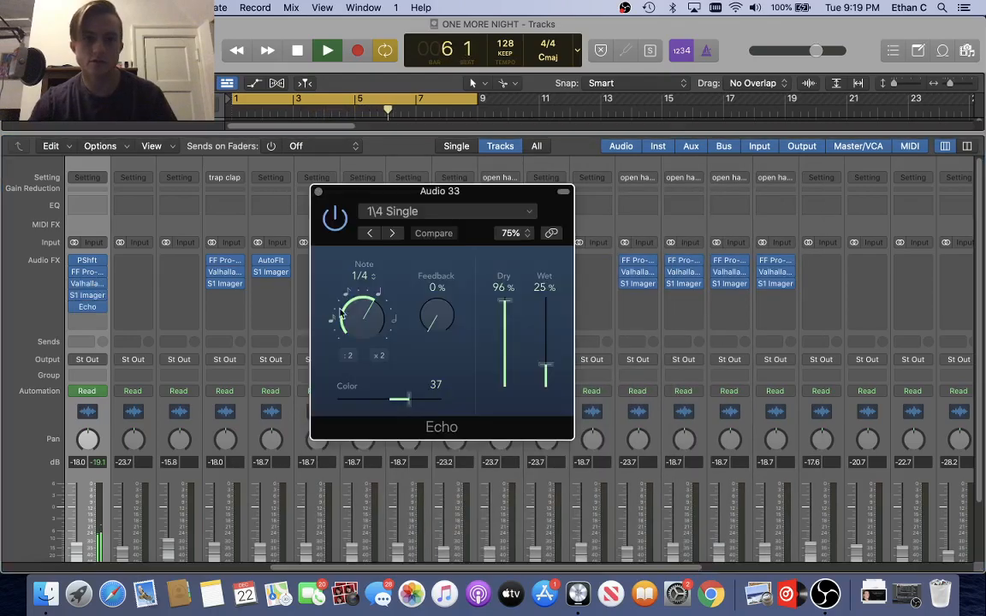
Look through the presets available for Audio 33's Echo, keep 1\4 Single, and close the plug-in window
{"action": "left_click_drag", "start_coordinate": [381, 193], "coordinate": [329, 151]}
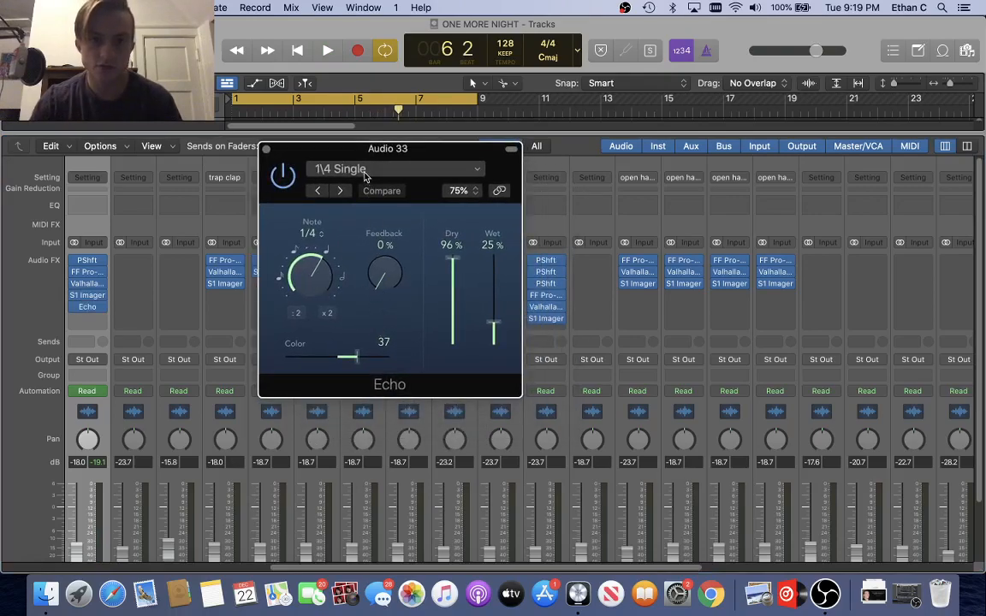
{"action": "left_click", "coordinate": [331, 168]}
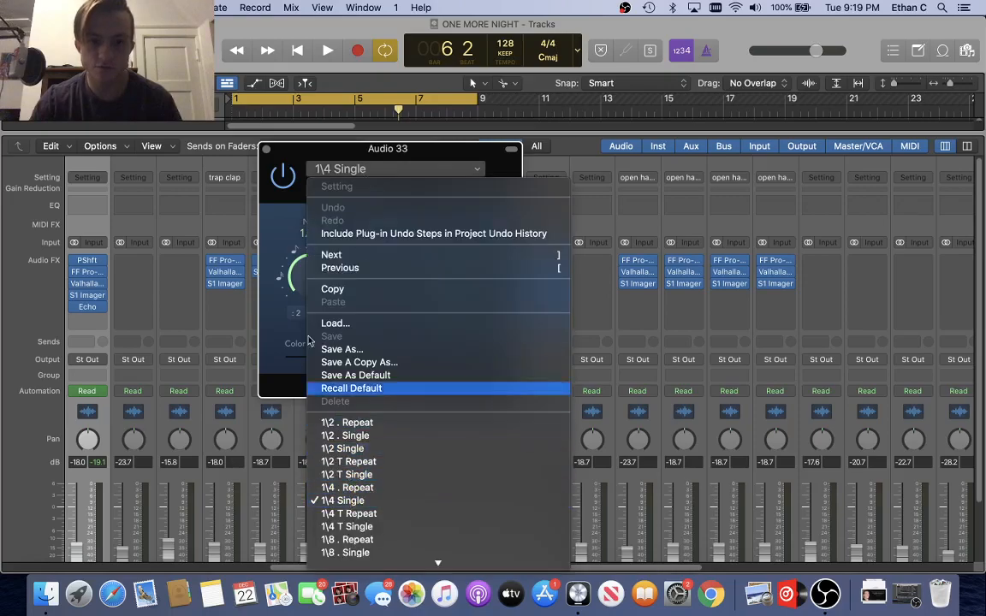
{"action": "left_click", "coordinate": [304, 164]}
{"action": "left_click", "coordinate": [265, 150]}
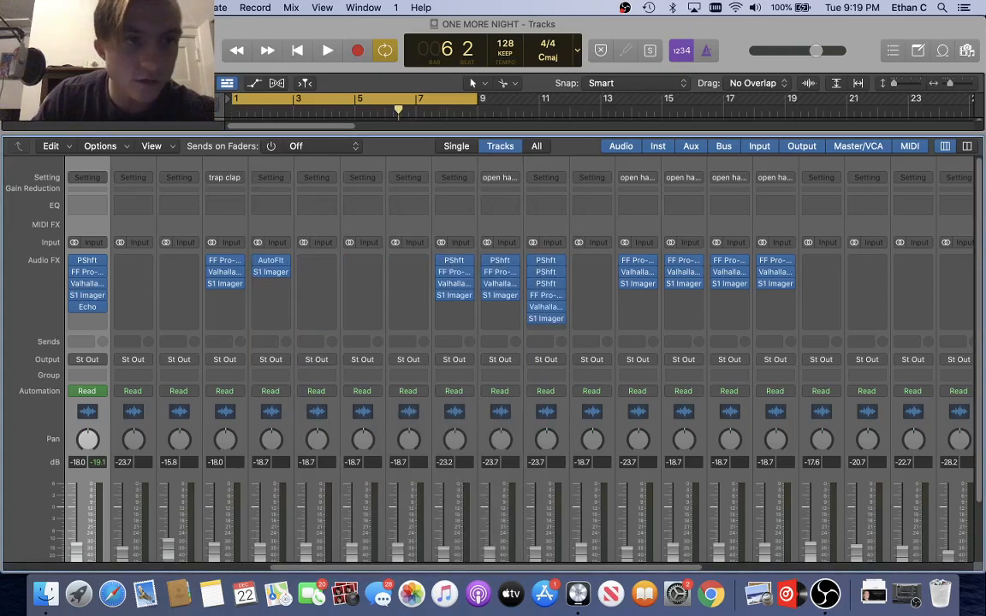
Hide the mixer and point out the Drone_Glint and KSHMR Exhaust regions on the two lower open hat trap tracks
{"action": "key", "text": "space"}
{"action": "key", "text": "x"}
{"action": "scroll", "coordinate": [319, 271], "scroll_direction": "down", "scroll_amount": 10}
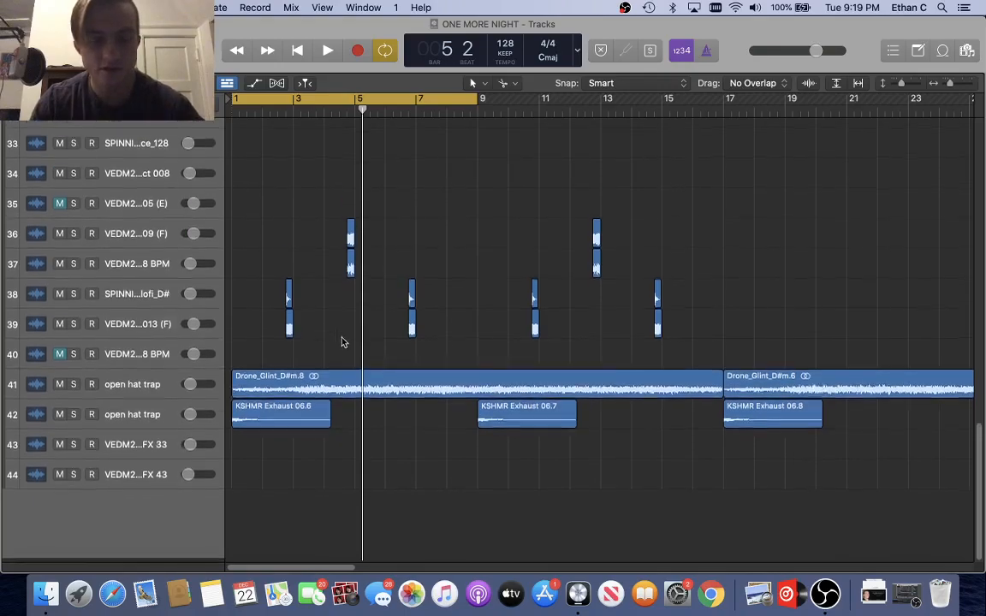
{"action": "left_click", "coordinate": [192, 385]}
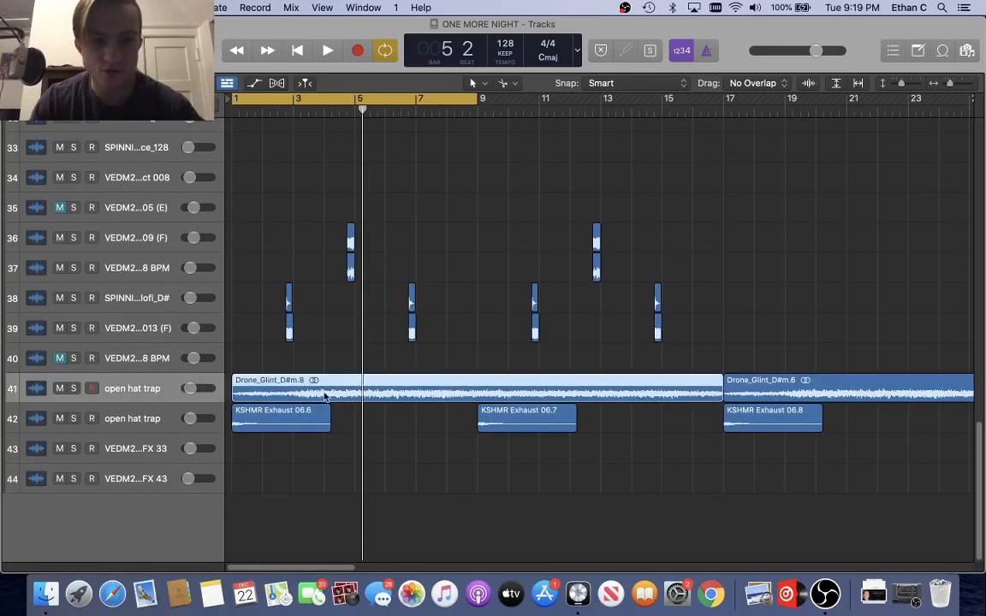
{"action": "left_click", "coordinate": [145, 421]}
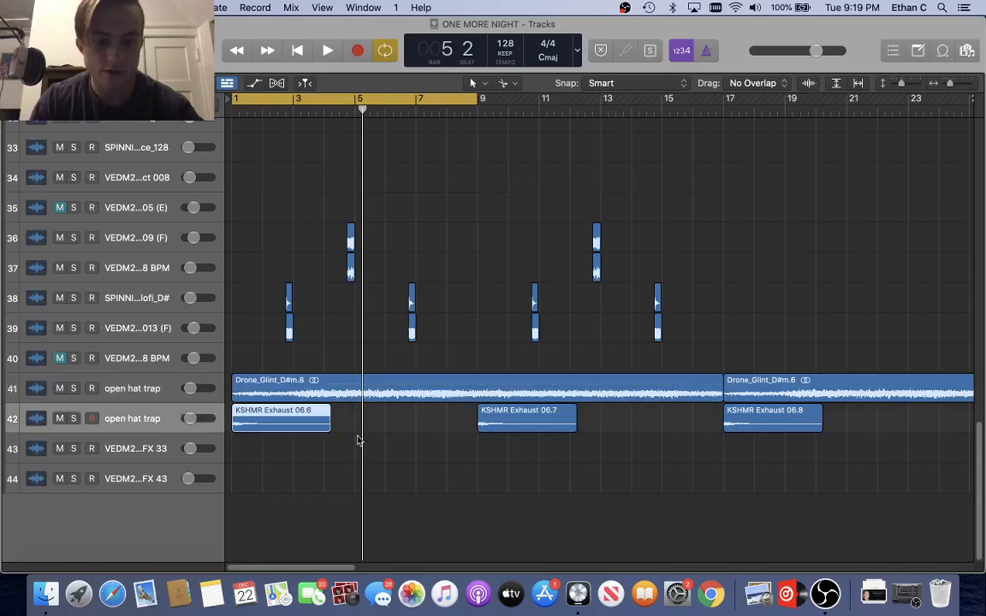
{"action": "left_click_drag", "start_coordinate": [546, 461], "coordinate": [568, 404]}
{"action": "left_click", "coordinate": [441, 479]}
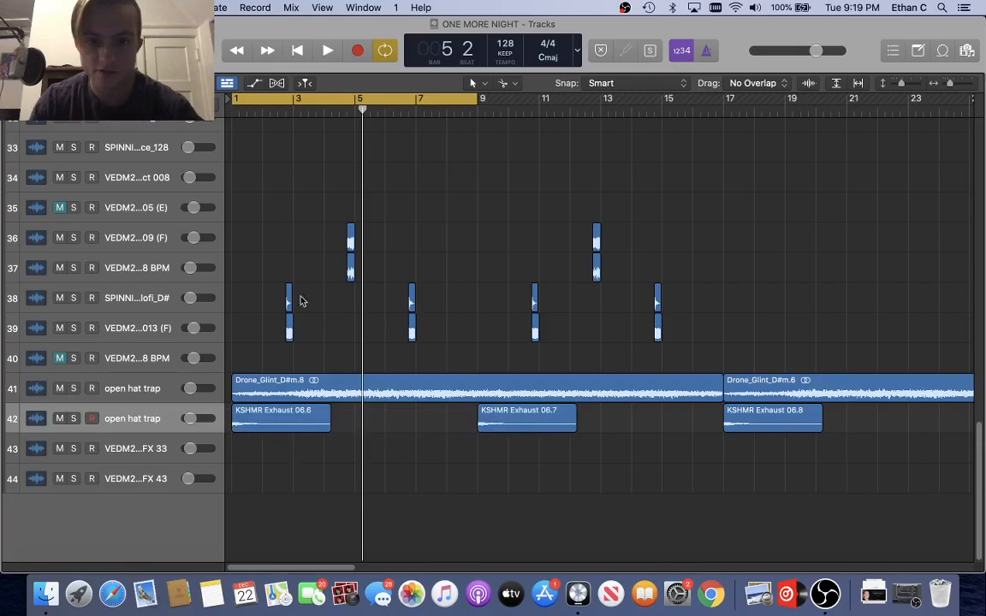
Play the intro while soloing the KSHMR Exhaust track and the Drone_Glint track in turn
{"action": "key", "text": "space"}
{"action": "left_click", "coordinate": [73, 421]}
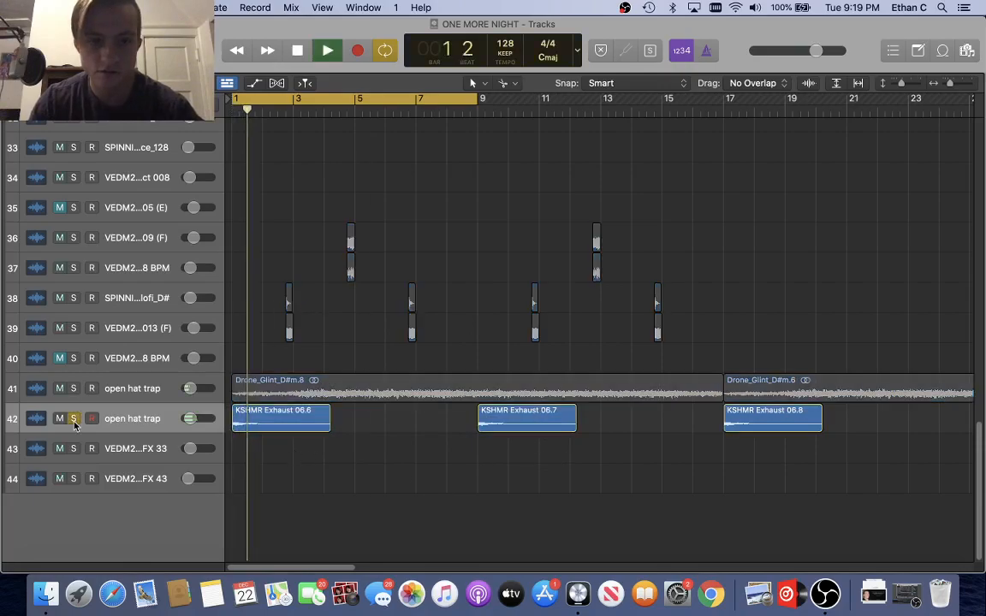
{"action": "left_click", "coordinate": [74, 420]}
{"action": "left_click", "coordinate": [74, 389]}
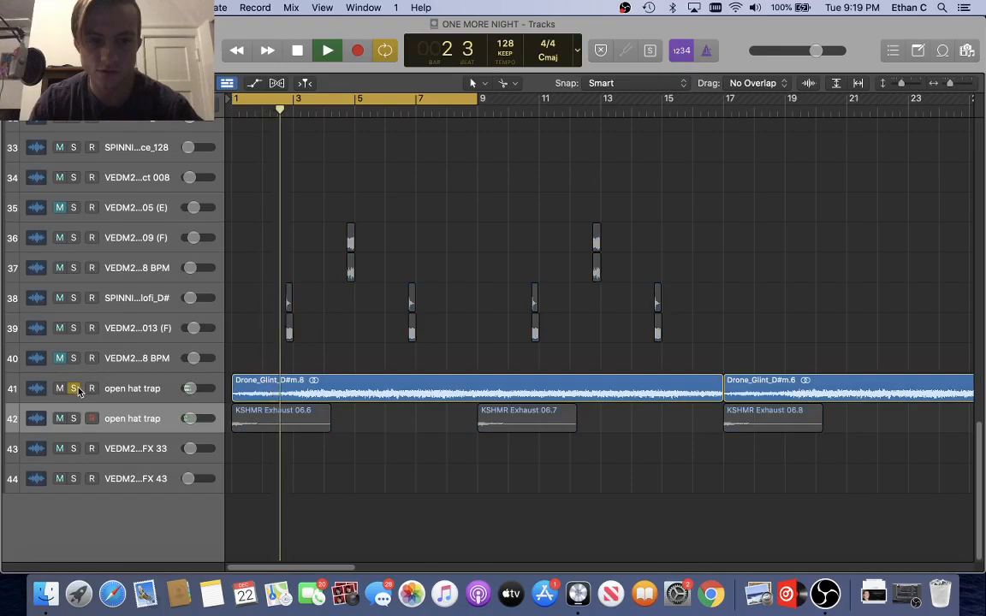
{"action": "left_click", "coordinate": [74, 389]}
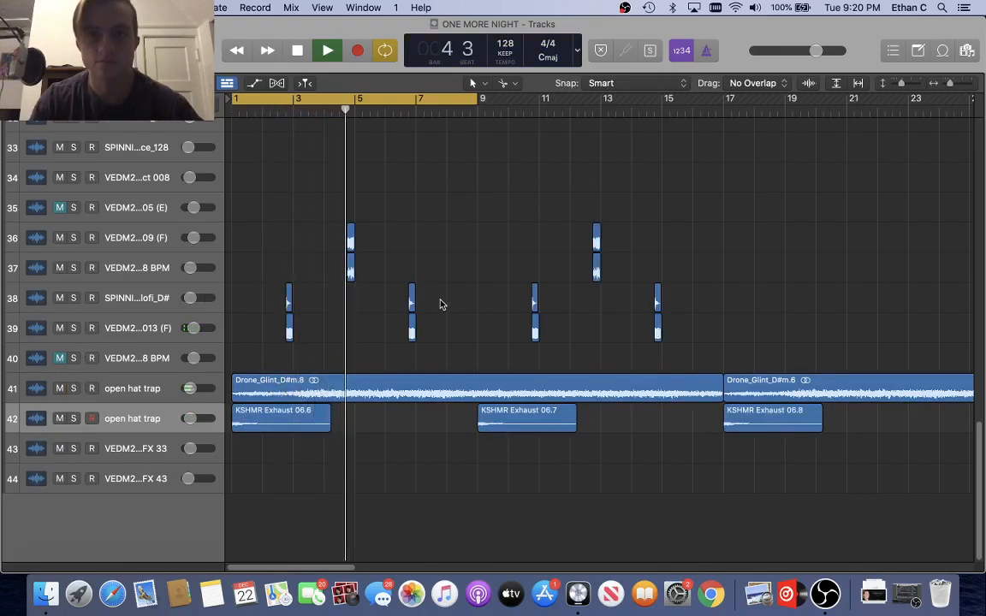
Move the cycle range to bars 8 to 10 and briefly play the transition out of the intro
{"action": "scroll", "coordinate": [438, 303], "scroll_direction": "up", "scroll_amount": 15}
{"action": "scroll", "coordinate": [434, 301], "scroll_direction": "down", "scroll_amount": 2}
{"action": "key", "text": "space"}
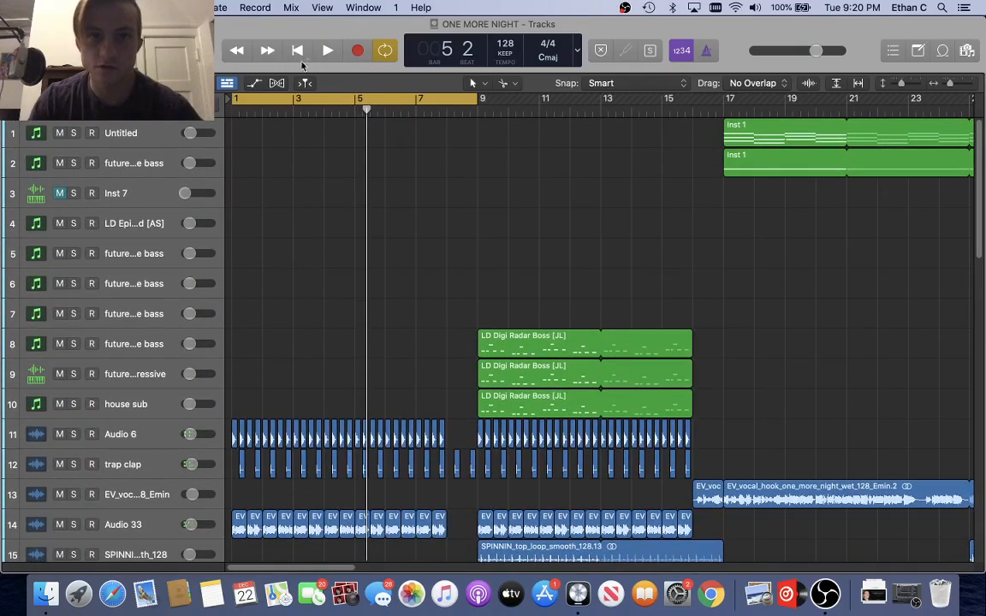
{"action": "left_click_drag", "start_coordinate": [386, 101], "coordinate": [602, 152]}
{"action": "left_click_drag", "start_coordinate": [700, 107], "coordinate": [505, 165]}
{"action": "key", "text": "space"}
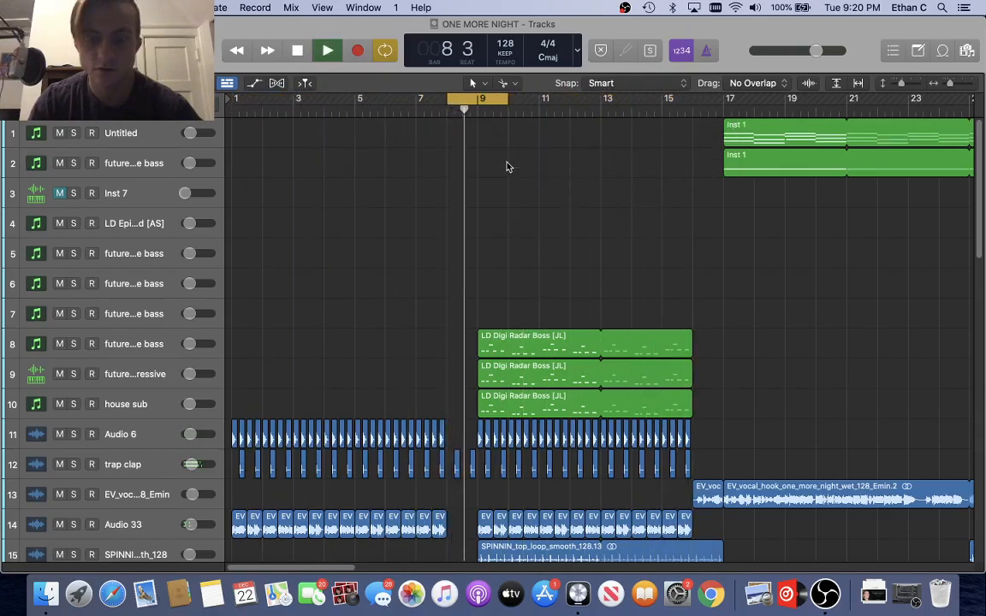
{"action": "key", "text": "space"}
Set the cycle range to bars 9 to 17, covering the LD Digi Radar Boss section
{"action": "left_click_drag", "start_coordinate": [477, 98], "coordinate": [717, 106]}
{"action": "left_click", "coordinate": [716, 105]}
{"action": "left_click", "coordinate": [707, 102]}
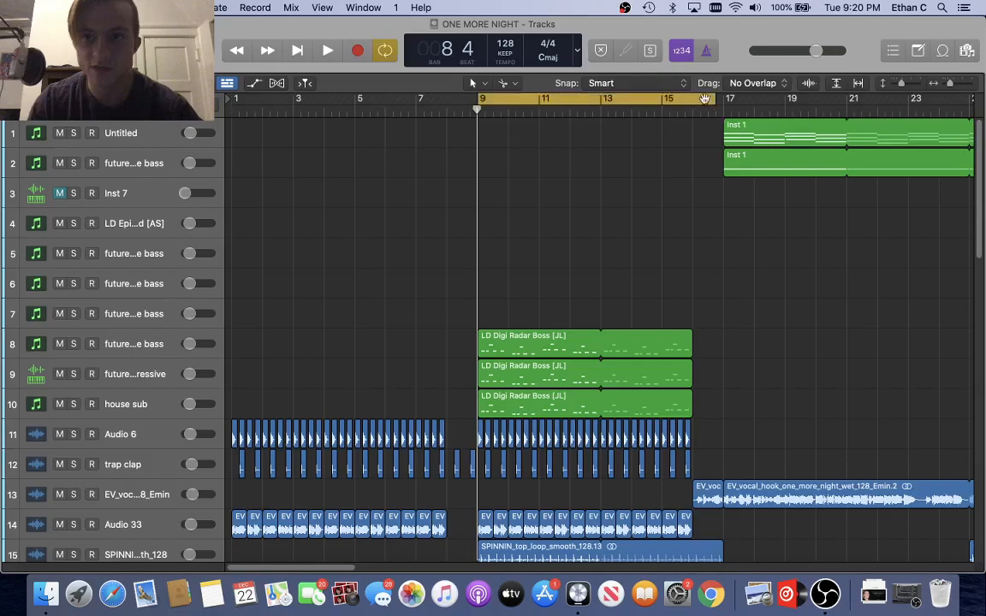
{"action": "left_click", "coordinate": [705, 102]}
{"action": "left_click", "coordinate": [699, 102]}
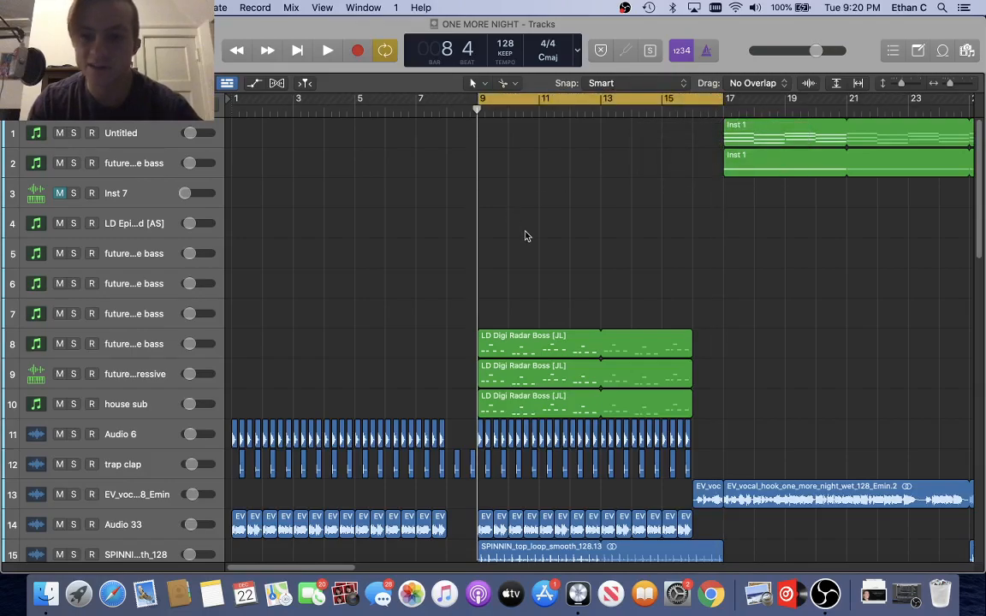
Examine which instrument and audio tracks have regions in the section from bar 9 to bar 17
{"action": "scroll", "coordinate": [525, 236], "scroll_direction": "right", "scroll_amount": 5}
{"action": "scroll", "coordinate": [526, 236], "scroll_direction": "down", "scroll_amount": 8}
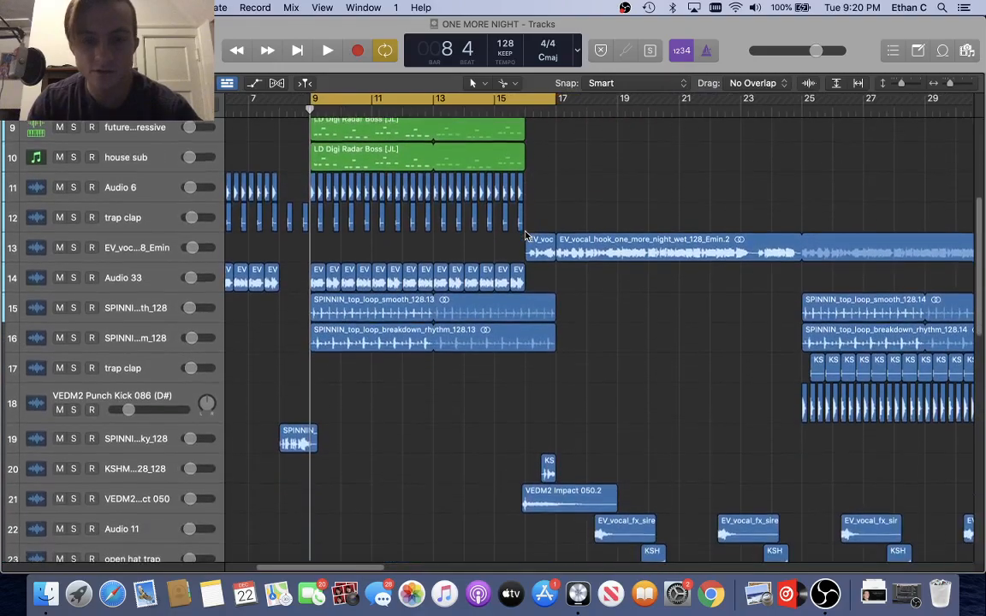
{"action": "scroll", "coordinate": [526, 236], "scroll_direction": "left", "scroll_amount": 5}
{"action": "scroll", "coordinate": [525, 236], "scroll_direction": "up", "scroll_amount": 8}
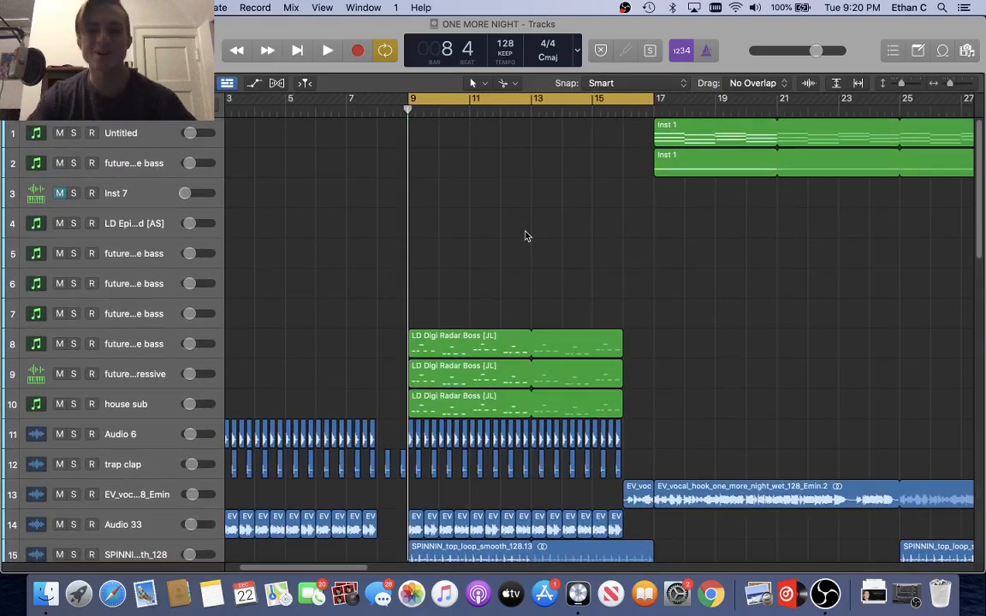
{"action": "scroll", "coordinate": [525, 234], "scroll_direction": "right", "scroll_amount": 2}
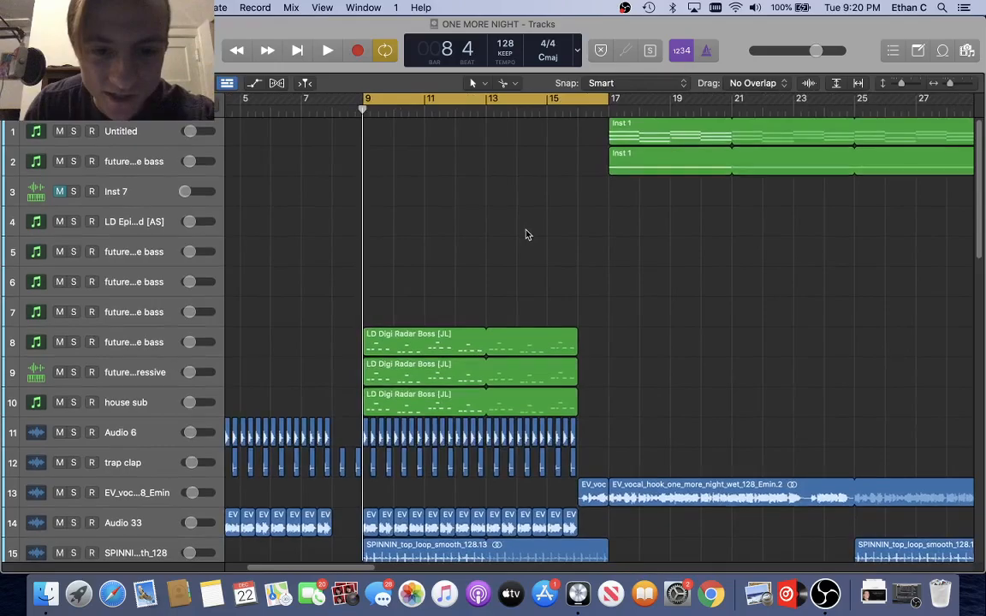
{"action": "scroll", "coordinate": [525, 235], "scroll_direction": "down", "scroll_amount": 6}
{"action": "scroll", "coordinate": [525, 235], "scroll_direction": "up", "scroll_amount": 6}
{"action": "scroll", "coordinate": [525, 235], "scroll_direction": "down", "scroll_amount": 1}
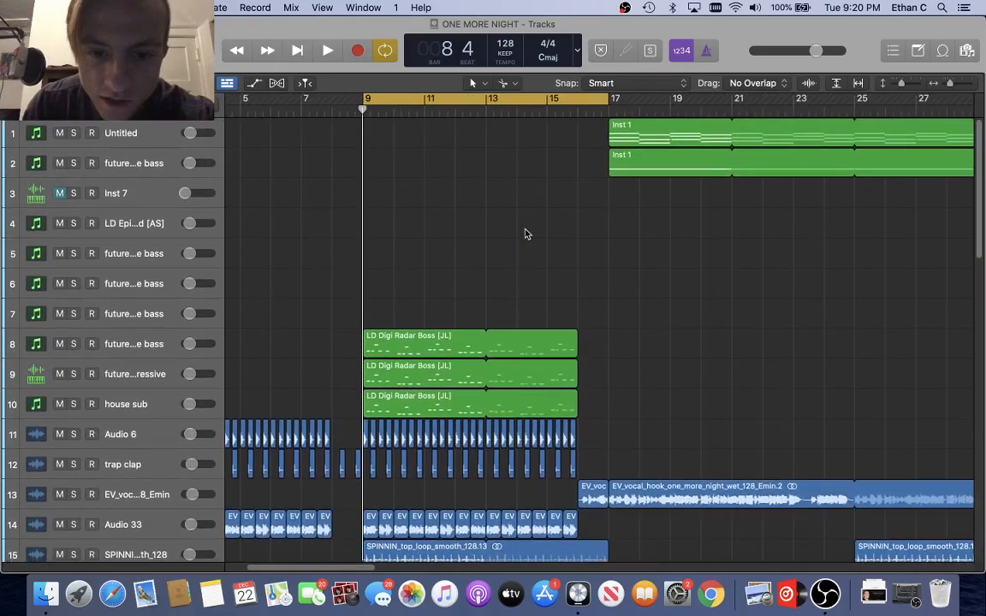
{"action": "scroll", "coordinate": [525, 235], "scroll_direction": "up", "scroll_amount": 5}
{"action": "scroll", "coordinate": [525, 234], "scroll_direction": "down", "scroll_amount": 5}
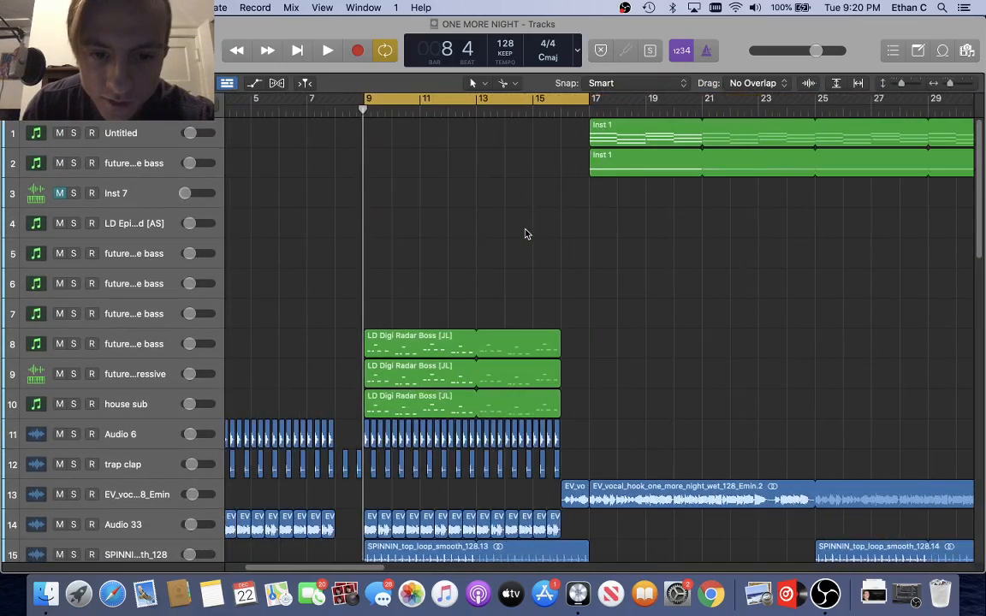
{"action": "scroll", "coordinate": [525, 234], "scroll_direction": "down", "scroll_amount": 10}
{"action": "scroll", "coordinate": [525, 235], "scroll_direction": "up", "scroll_amount": 10}
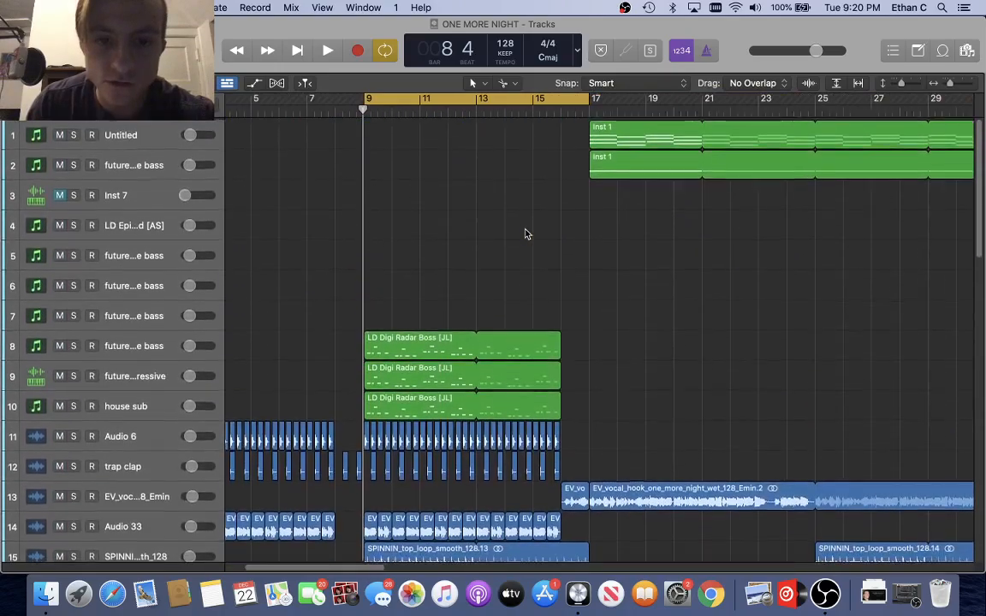
Play the opening bars of the LD Digi Radar Boss section from bar 9 and stop
{"action": "key", "text": "space"}
{"action": "scroll", "coordinate": [525, 235], "scroll_direction": "down", "scroll_amount": 2}
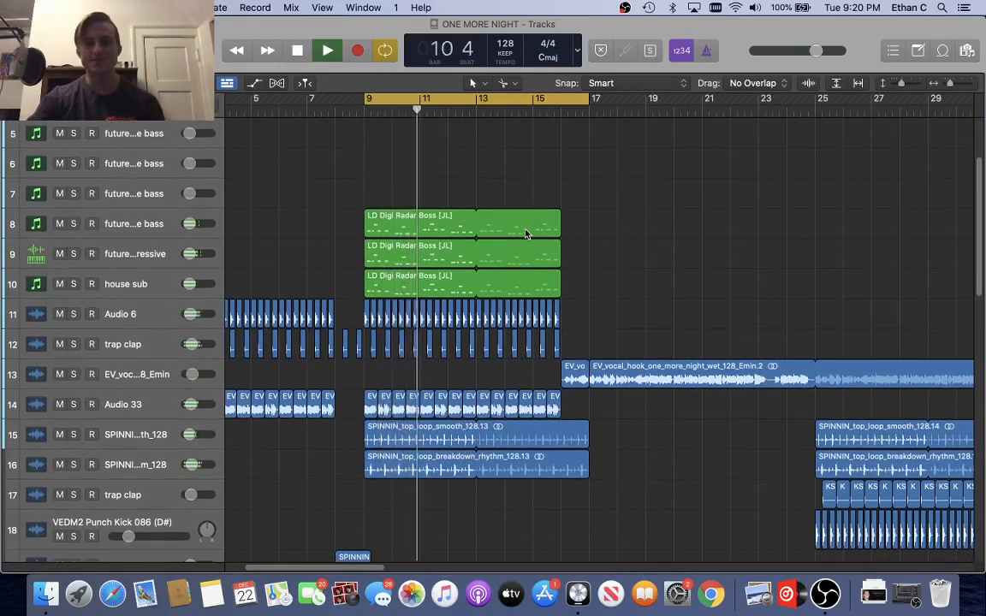
{"action": "key", "text": "space"}
Examine the top loops, hi-hat drum loops and effects layered under the LD Digi Radar Boss parts
{"action": "scroll", "coordinate": [526, 233], "scroll_direction": "left", "scroll_amount": 3}
{"action": "scroll", "coordinate": [525, 233], "scroll_direction": "down", "scroll_amount": 2}
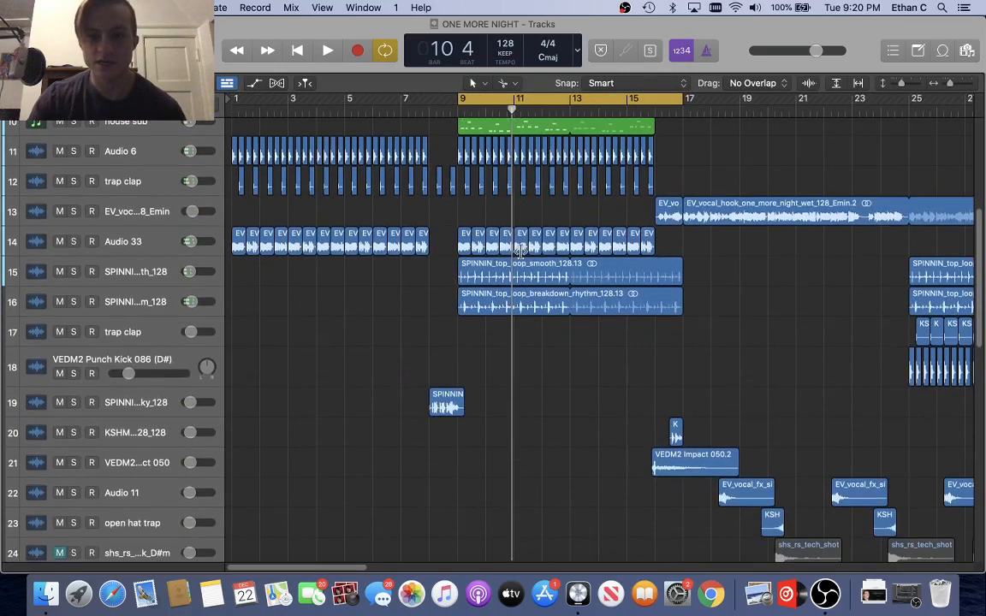
{"action": "scroll", "coordinate": [508, 299], "scroll_direction": "down", "scroll_amount": 7}
{"action": "scroll", "coordinate": [508, 300], "scroll_direction": "up", "scroll_amount": 5}
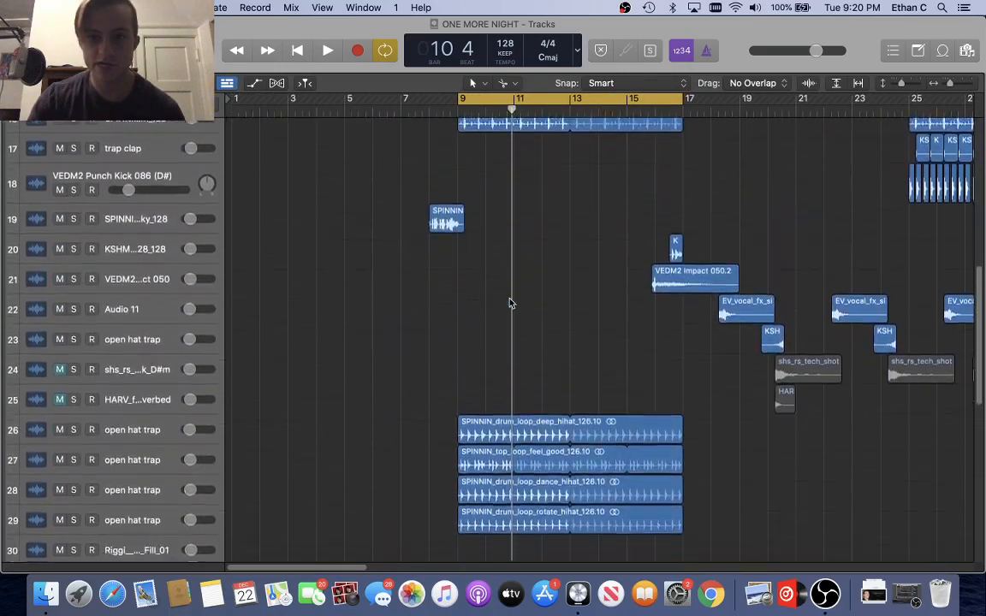
{"action": "scroll", "coordinate": [458, 214], "scroll_direction": "up", "scroll_amount": 2}
{"action": "scroll", "coordinate": [479, 235], "scroll_direction": "up", "scroll_amount": 1}
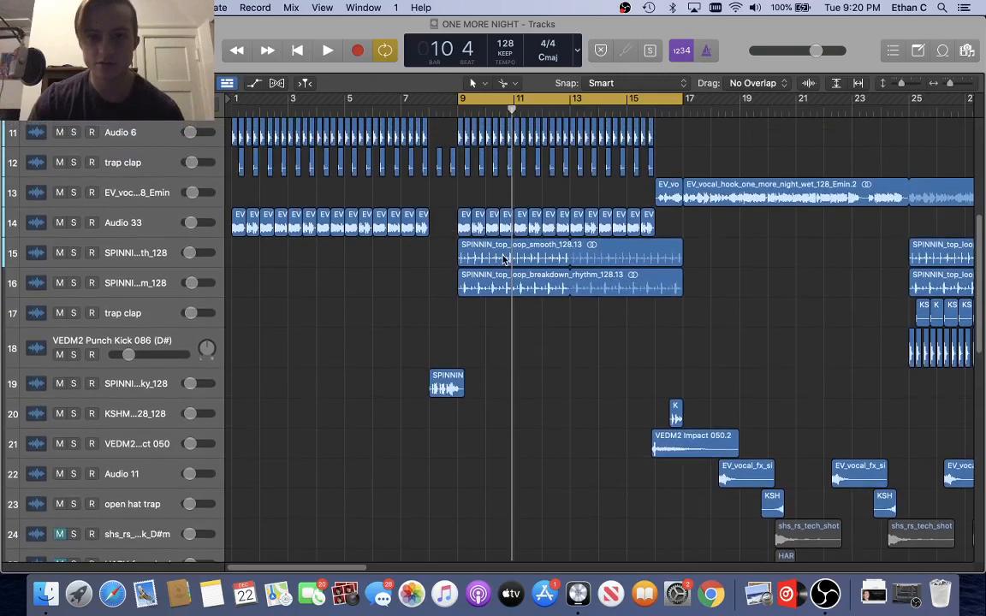
{"action": "scroll", "coordinate": [505, 260], "scroll_direction": "up", "scroll_amount": 2}
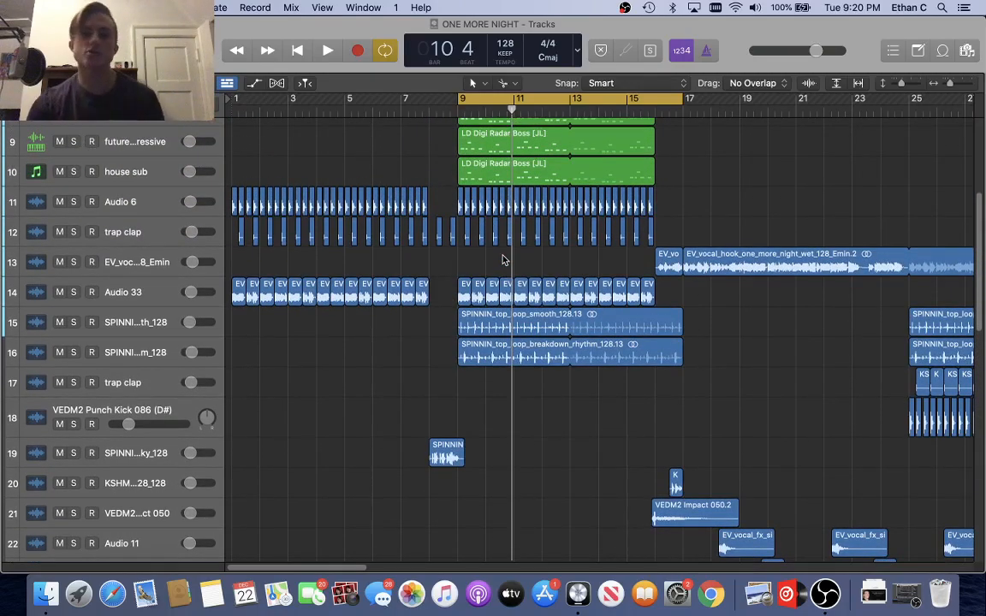
{"action": "scroll", "coordinate": [504, 260], "scroll_direction": "up", "scroll_amount": 8}
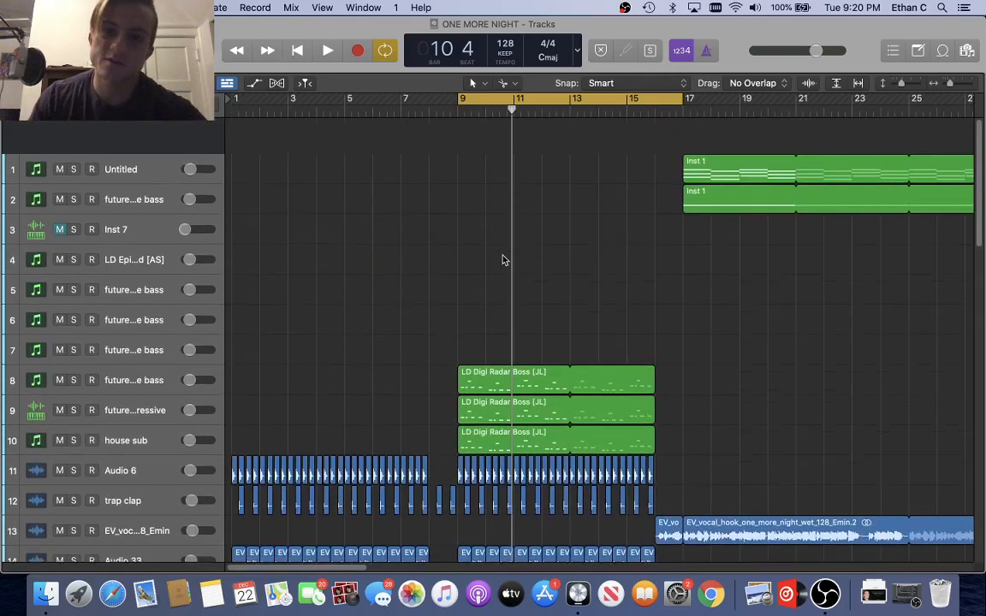
Play the arrangement with the cycle range at bars 1 to 17, shifting it to about bars 5 to 21 during playback
{"action": "left_click_drag", "start_coordinate": [514, 99], "coordinate": [322, 130]}
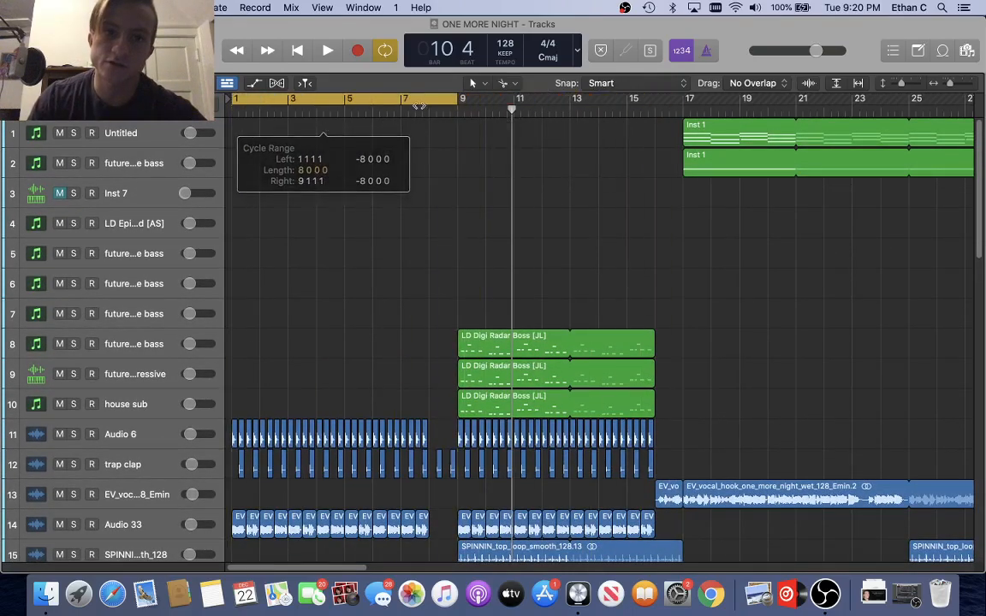
{"action": "left_click_drag", "start_coordinate": [462, 101], "coordinate": [682, 187]}
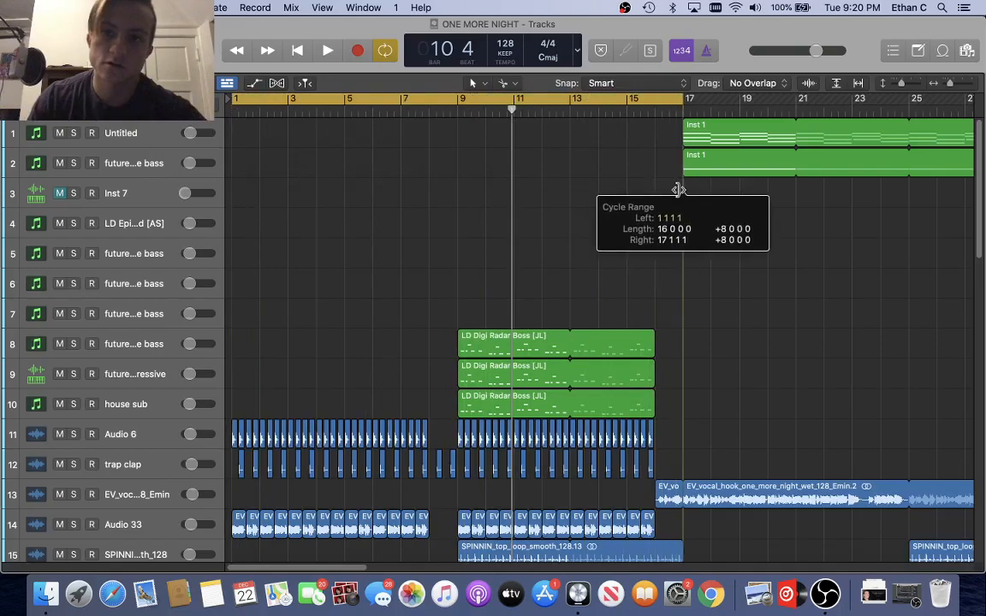
{"action": "key", "text": "space"}
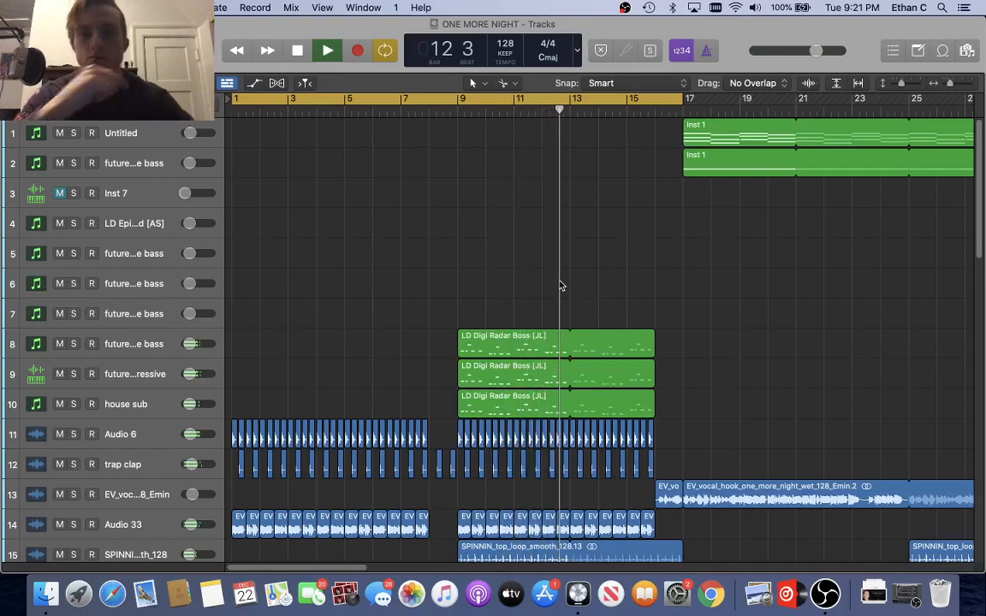
{"action": "left_click_drag", "start_coordinate": [576, 98], "coordinate": [696, 98]}
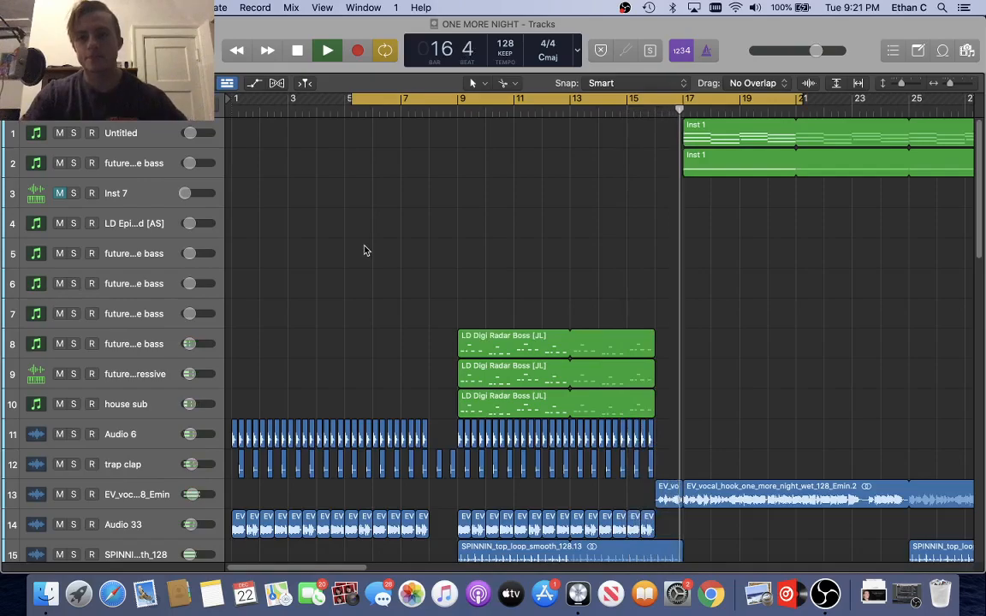
{"action": "key", "text": "space"}
Examine the layers before bar 17, including the hi-hat loops, the VEDM2 Tonal Riser and the short fill effects
{"action": "scroll", "coordinate": [364, 249], "scroll_direction": "down", "scroll_amount": 4}
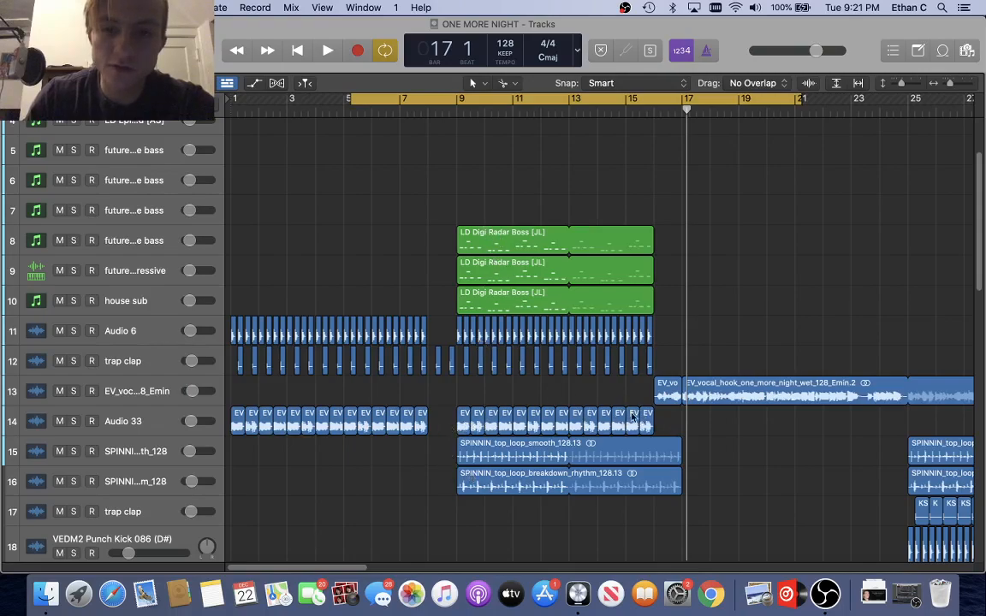
{"action": "scroll", "coordinate": [487, 255], "scroll_direction": "down", "scroll_amount": 1}
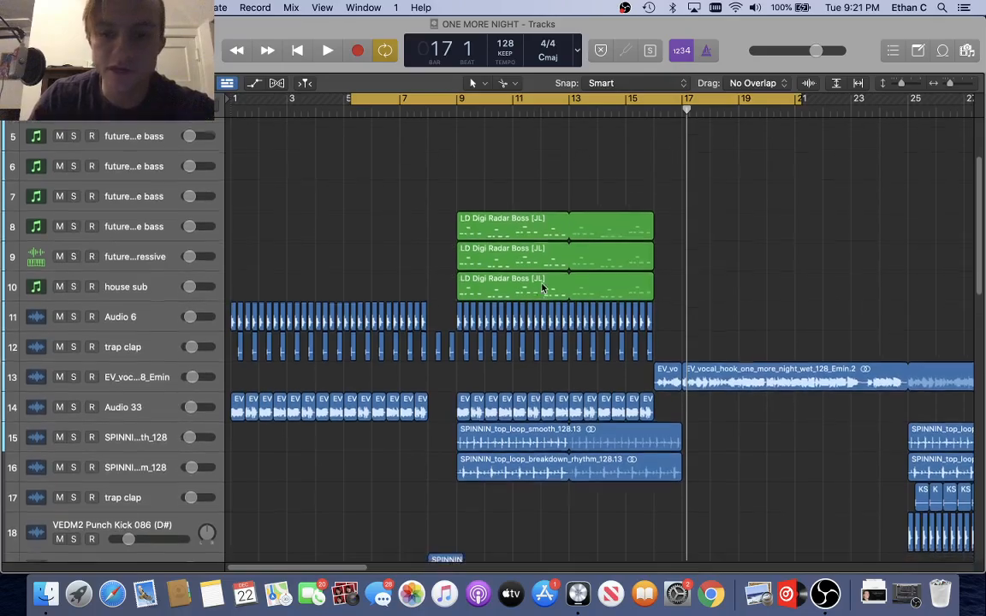
{"action": "scroll", "coordinate": [487, 254], "scroll_direction": "right", "scroll_amount": 3}
{"action": "scroll", "coordinate": [513, 265], "scroll_direction": "down", "scroll_amount": 15}
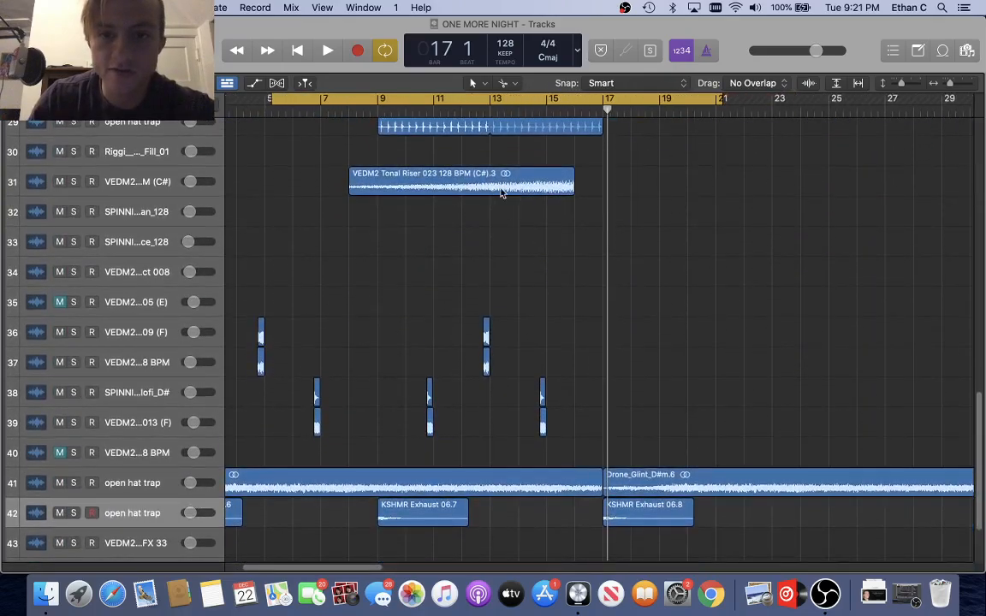
{"action": "scroll", "coordinate": [537, 185], "scroll_direction": "down", "scroll_amount": 3}
{"action": "scroll", "coordinate": [539, 188], "scroll_direction": "up", "scroll_amount": 6}
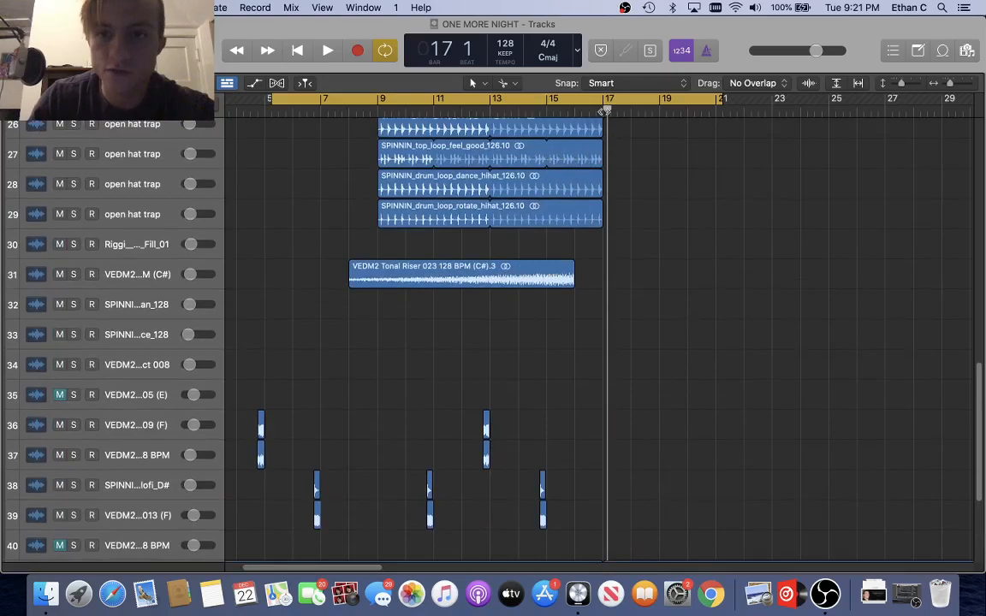
Return to the topmost tracks around bar 17 and start playback from the beginning of the cycle range
{"action": "scroll", "coordinate": [604, 112], "scroll_direction": "up", "scroll_amount": 15}
{"action": "scroll", "coordinate": [604, 111], "scroll_direction": "right", "scroll_amount": 3}
{"action": "key", "text": "space"}
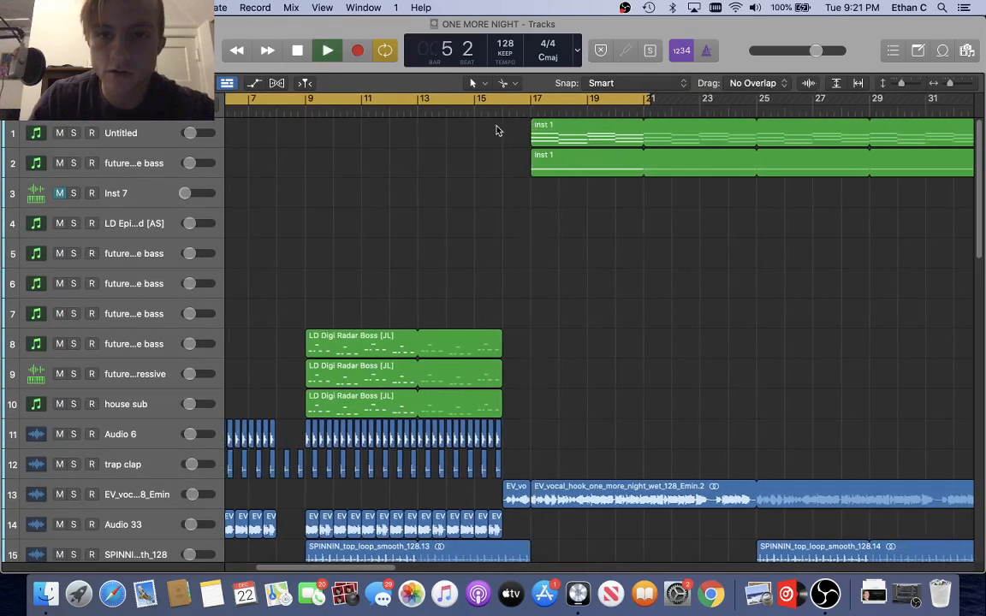
Stop playback around bar 16 and go to the end of the arrangement
{"action": "scroll", "coordinate": [500, 130], "scroll_direction": "right", "scroll_amount": 3}
{"action": "left_click", "coordinate": [443, 113]}
{"action": "scroll", "coordinate": [524, 126], "scroll_direction": "right", "scroll_amount": 5}
{"action": "scroll", "coordinate": [524, 126], "scroll_direction": "left", "scroll_amount": 3}
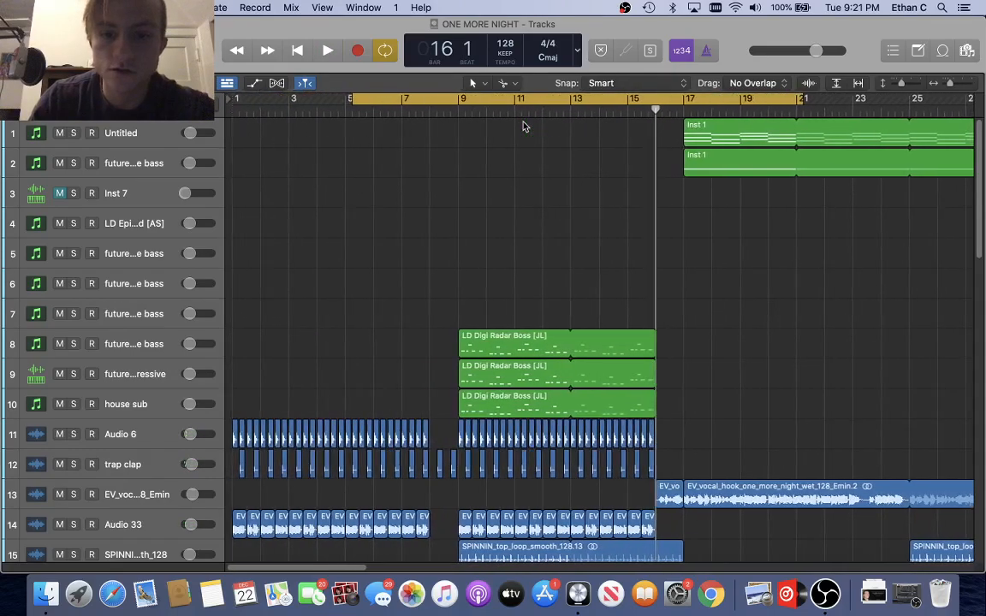
{"action": "scroll", "coordinate": [523, 126], "scroll_direction": "right", "scroll_amount": 20}
{"action": "scroll", "coordinate": [530, 128], "scroll_direction": "right", "scroll_amount": 15}
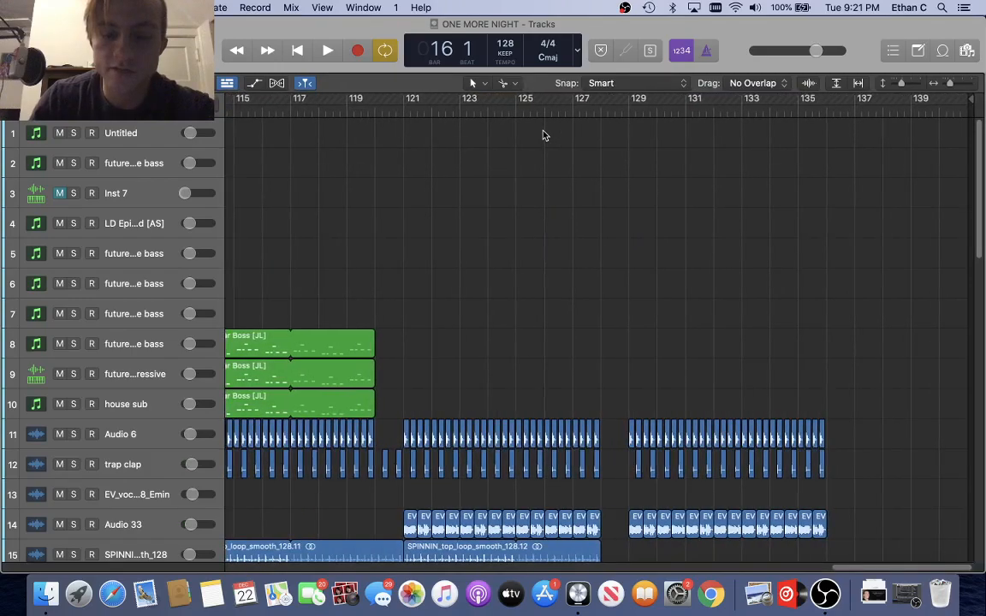
Set the cycle range to the outro, from bar 121 to bar 136
{"action": "scroll", "coordinate": [543, 135], "scroll_direction": "left", "scroll_amount": 5}
{"action": "scroll", "coordinate": [433, 229], "scroll_direction": "down", "scroll_amount": 4}
{"action": "scroll", "coordinate": [433, 228], "scroll_direction": "left", "scroll_amount": 1}
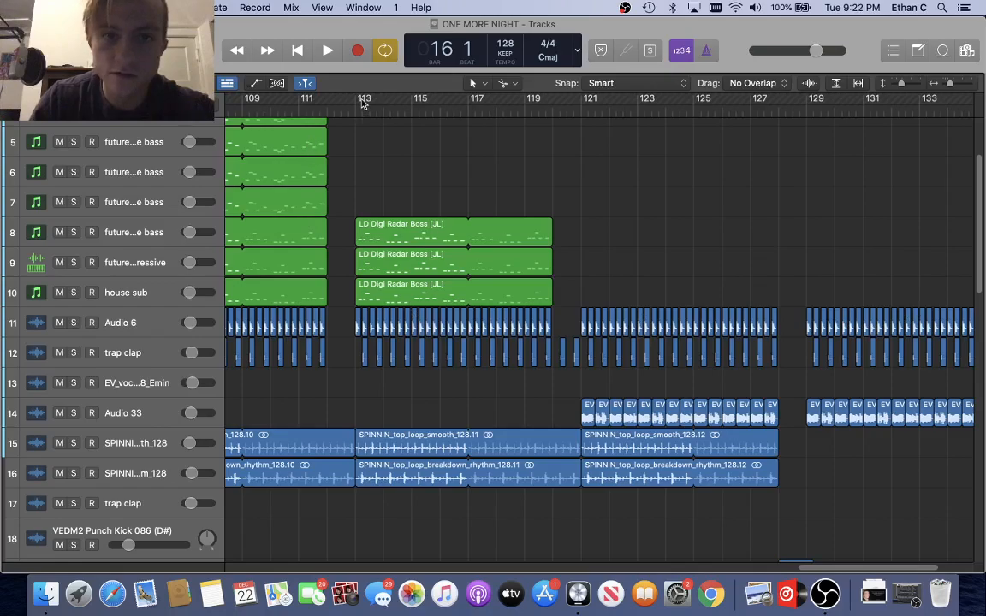
{"action": "left_click_drag", "start_coordinate": [364, 101], "coordinate": [737, 191]}
{"action": "scroll", "coordinate": [737, 192], "scroll_direction": "right", "scroll_amount": 5}
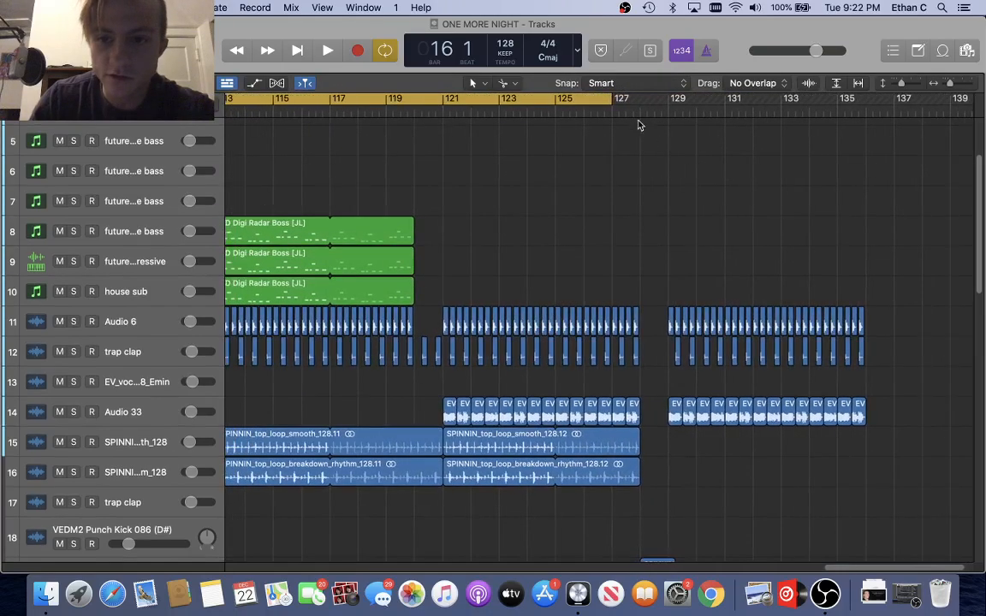
{"action": "left_click_drag", "start_coordinate": [609, 101], "coordinate": [638, 98]}
{"action": "left_click_drag", "start_coordinate": [398, 96], "coordinate": [640, 145]}
Examine the outro's layers and compare them with the preceding LD Digi Radar Boss sections from bar 105 onward
{"action": "scroll", "coordinate": [642, 146], "scroll_direction": "down", "scroll_amount": 15}
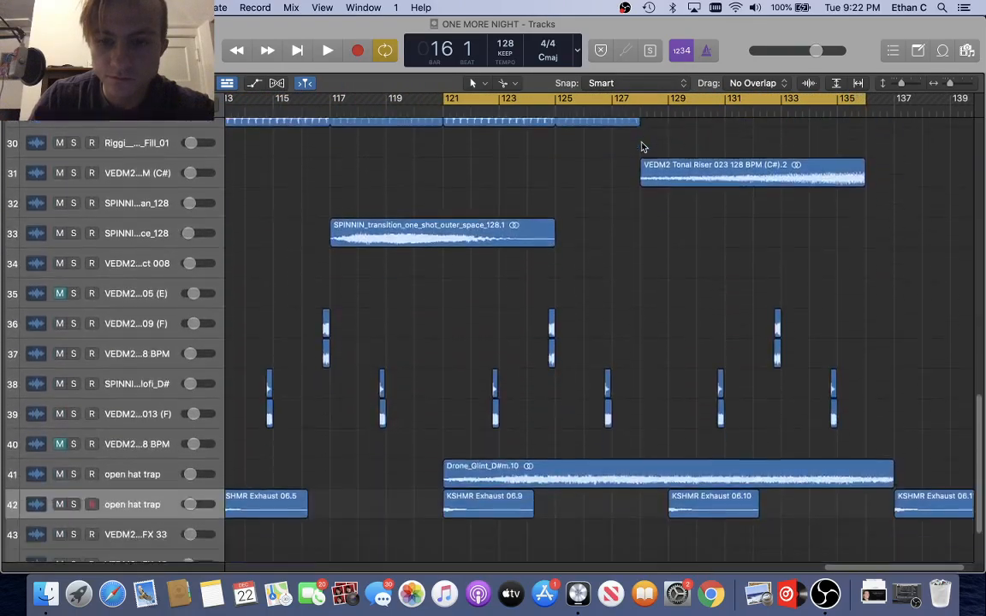
{"action": "scroll", "coordinate": [642, 147], "scroll_direction": "up", "scroll_amount": 15}
{"action": "scroll", "coordinate": [643, 148], "scroll_direction": "left", "scroll_amount": 5}
{"action": "scroll", "coordinate": [642, 147], "scroll_direction": "right", "scroll_amount": 4}
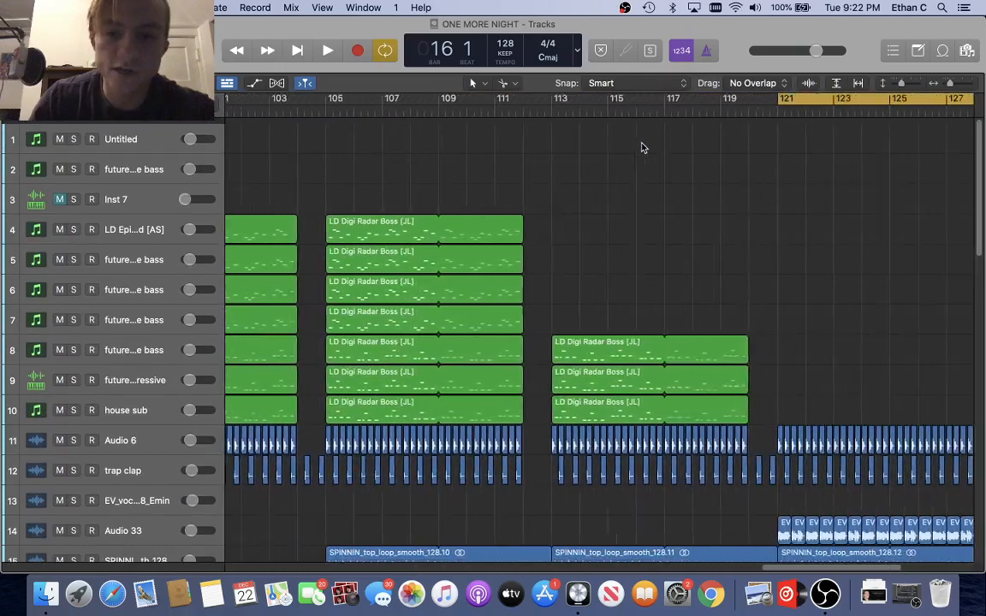
{"action": "scroll", "coordinate": [644, 148], "scroll_direction": "right", "scroll_amount": 3}
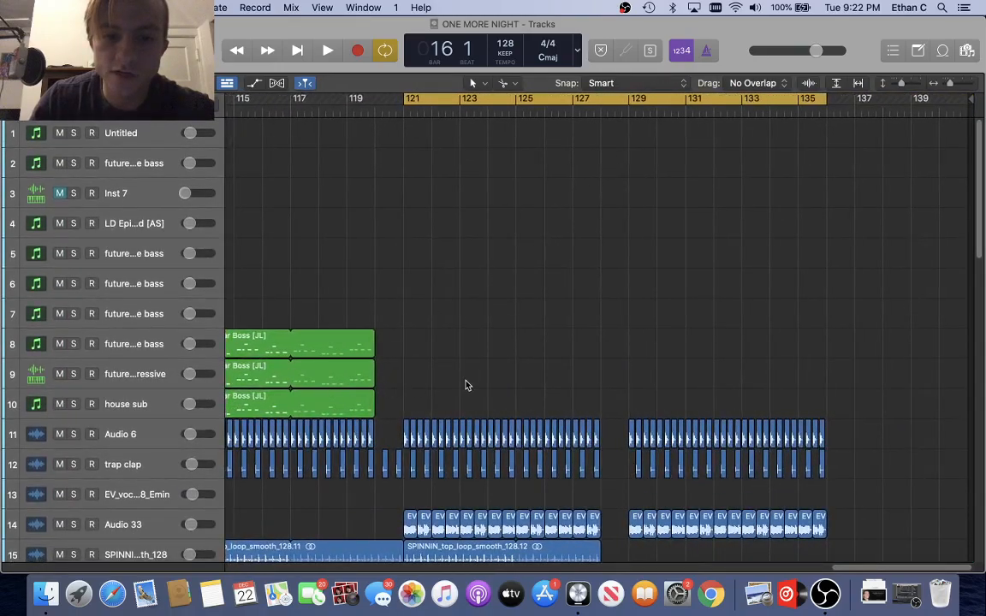
{"action": "scroll", "coordinate": [465, 385], "scroll_direction": "left", "scroll_amount": 6}
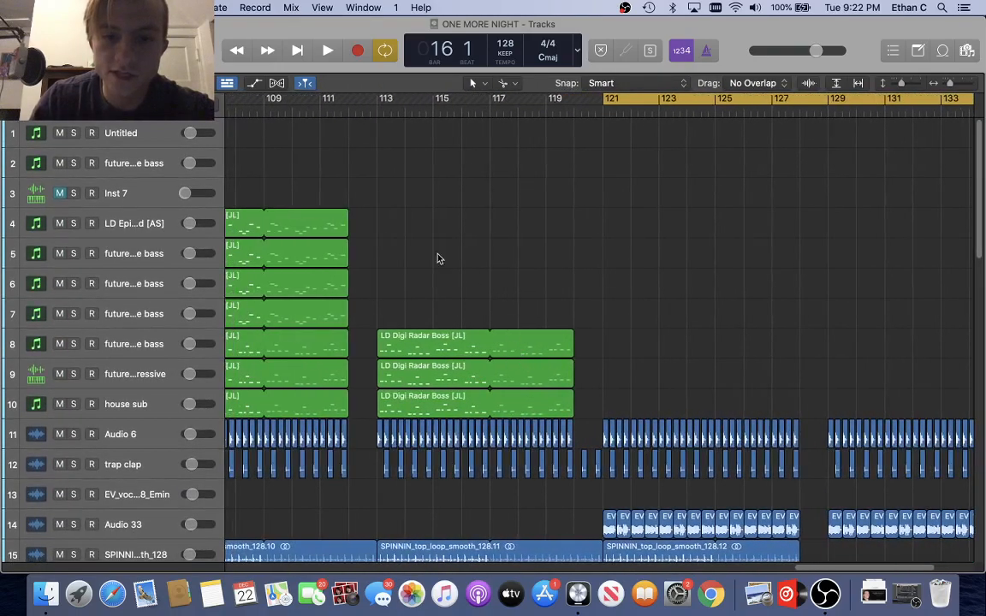
{"action": "scroll", "coordinate": [481, 265], "scroll_direction": "left", "scroll_amount": 3}
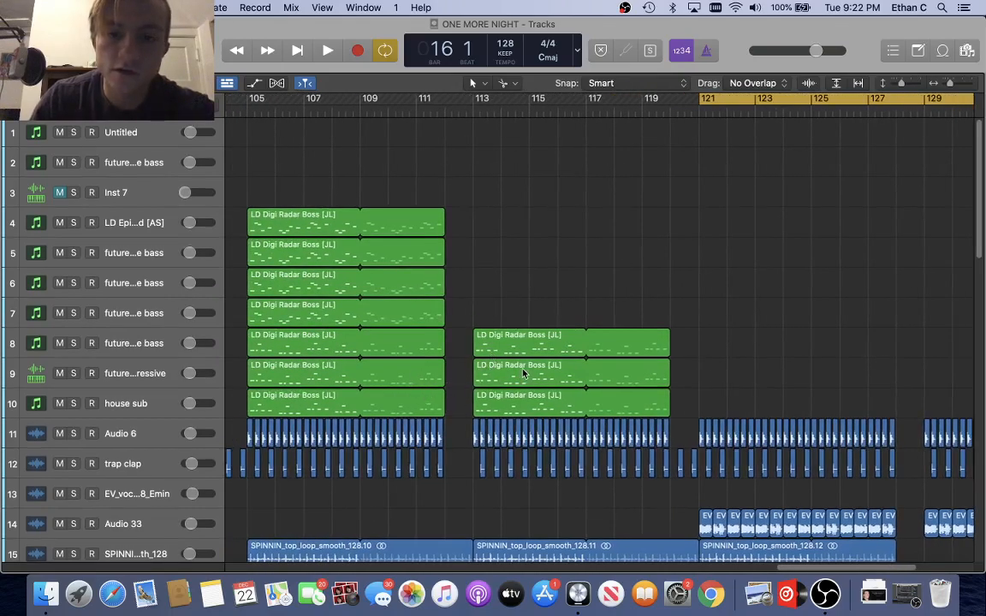
{"action": "scroll", "coordinate": [523, 373], "scroll_direction": "left", "scroll_amount": 2}
{"action": "scroll", "coordinate": [698, 170], "scroll_direction": "right", "scroll_amount": 3}
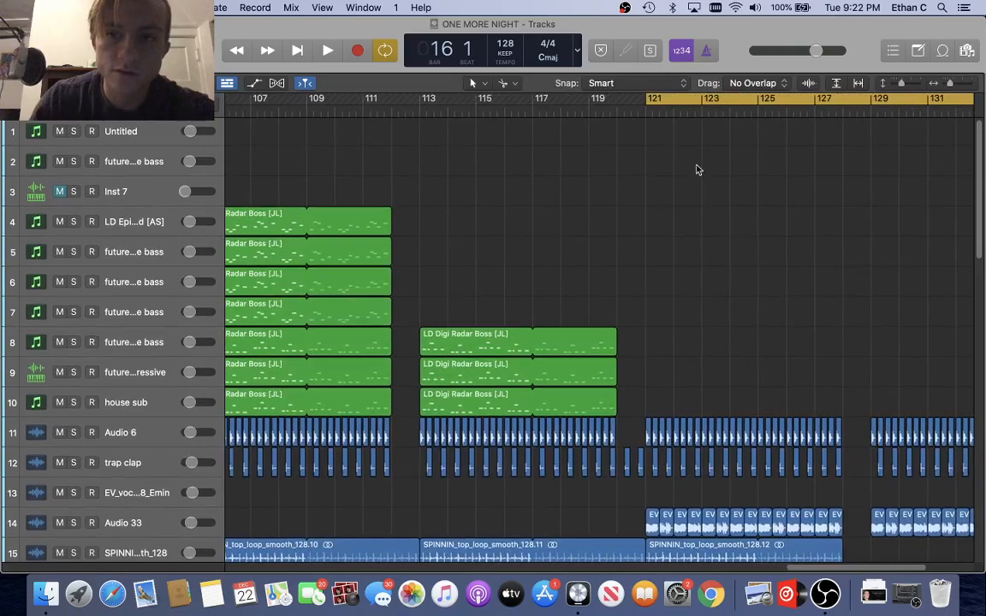
Play the last LD Digi Radar Boss section around bar 113 and stop at bar 114
{"action": "key", "text": "space"}
{"action": "scroll", "coordinate": [384, 125], "scroll_direction": "left", "scroll_amount": 8}
{"action": "left_click", "coordinate": [401, 116]}
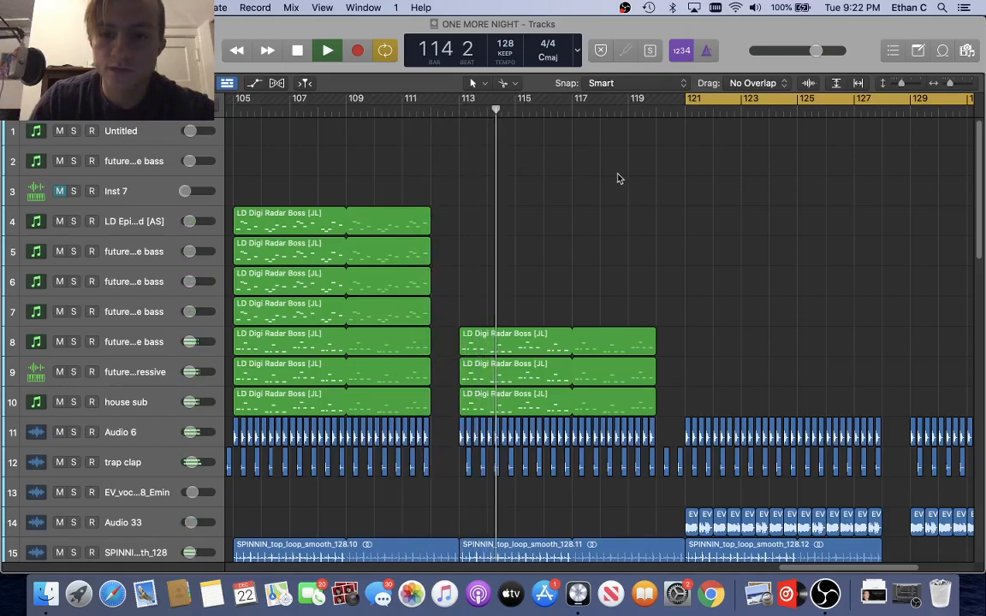
{"action": "key", "text": "space"}
{"action": "scroll", "coordinate": [696, 254], "scroll_direction": "right", "scroll_amount": 3}
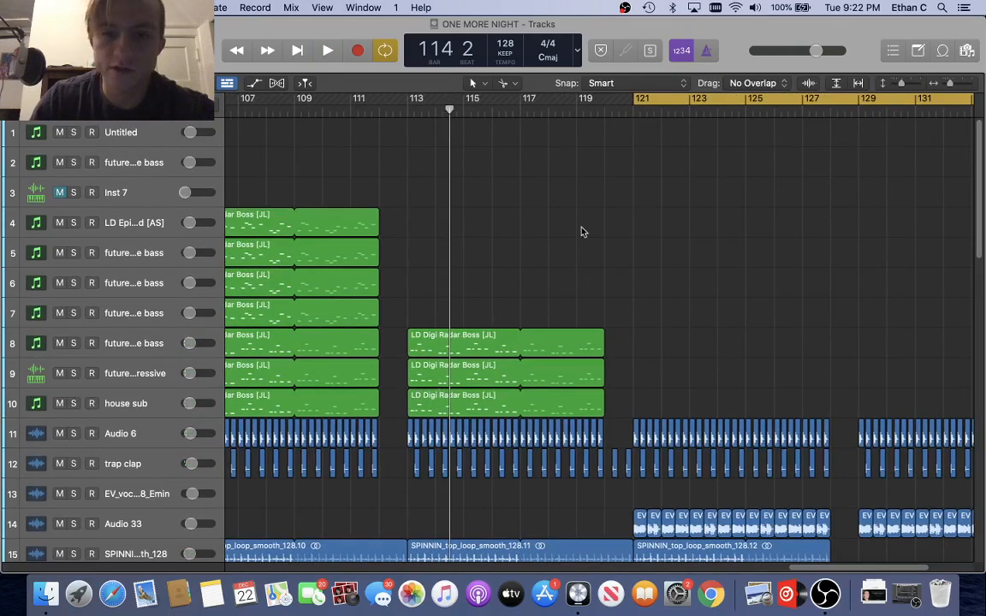
Play the outro from bar 121, skip ahead to about bar 128 and stop at bar 132
{"action": "key", "text": "space"}
{"action": "scroll", "coordinate": [560, 250], "scroll_direction": "down", "scroll_amount": 2}
{"action": "scroll", "coordinate": [447, 418], "scroll_direction": "down", "scroll_amount": 15}
{"action": "scroll", "coordinate": [466, 400], "scroll_direction": "up", "scroll_amount": 10}
{"action": "scroll", "coordinate": [466, 400], "scroll_direction": "up", "scroll_amount": 10}
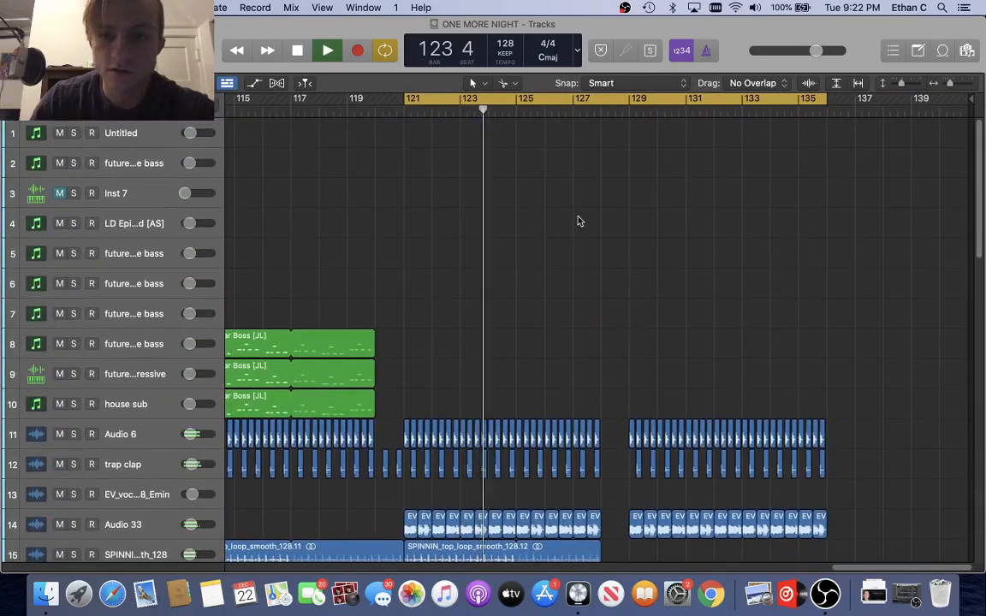
{"action": "left_click", "coordinate": [603, 112]}
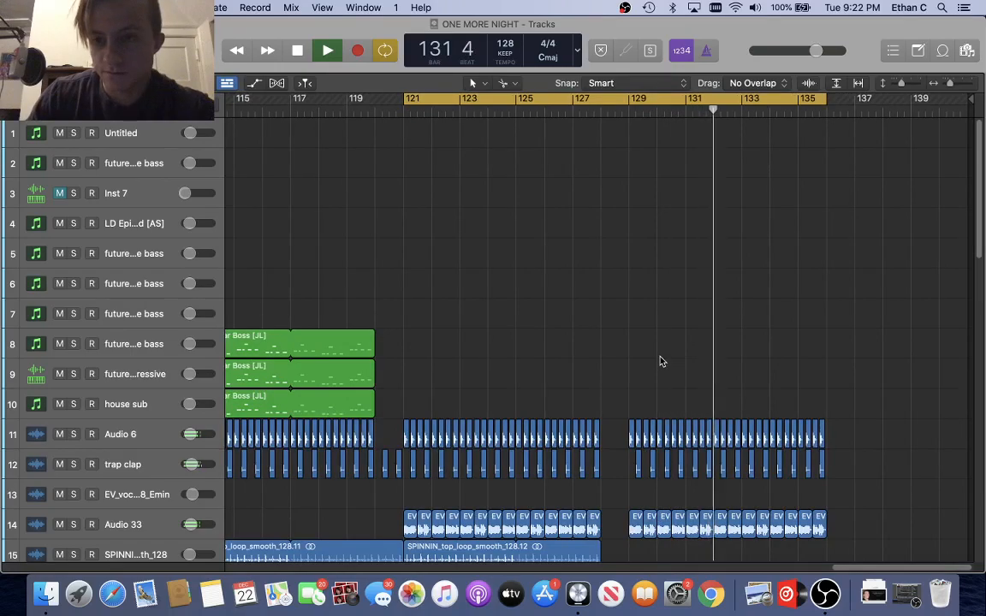
{"action": "key", "text": "space"}
Examine the outro's drum, loop and effects layers, including the VEDM2 Tonal Riser, Drone_Glint and KSHMR Exhaust regions
{"action": "scroll", "coordinate": [676, 364], "scroll_direction": "down", "scroll_amount": 5}
{"action": "scroll", "coordinate": [693, 367], "scroll_direction": "down", "scroll_amount": 10}
{"action": "scroll", "coordinate": [692, 366], "scroll_direction": "up", "scroll_amount": 15}
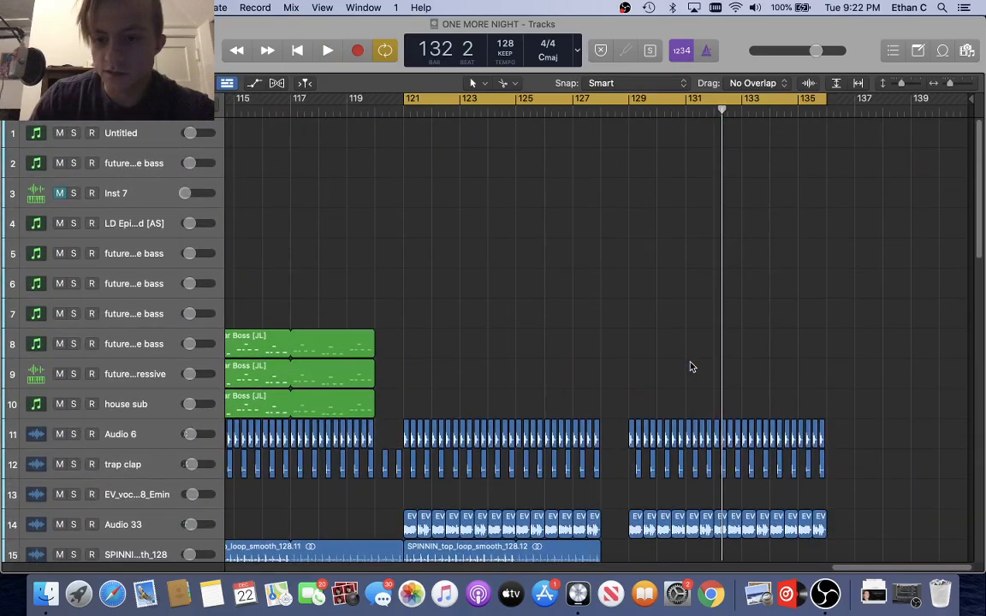
{"action": "scroll", "coordinate": [692, 366], "scroll_direction": "left", "scroll_amount": 15}
{"action": "scroll", "coordinate": [366, 259], "scroll_direction": "right", "scroll_amount": 4}
{"action": "scroll", "coordinate": [363, 259], "scroll_direction": "right", "scroll_amount": 12}
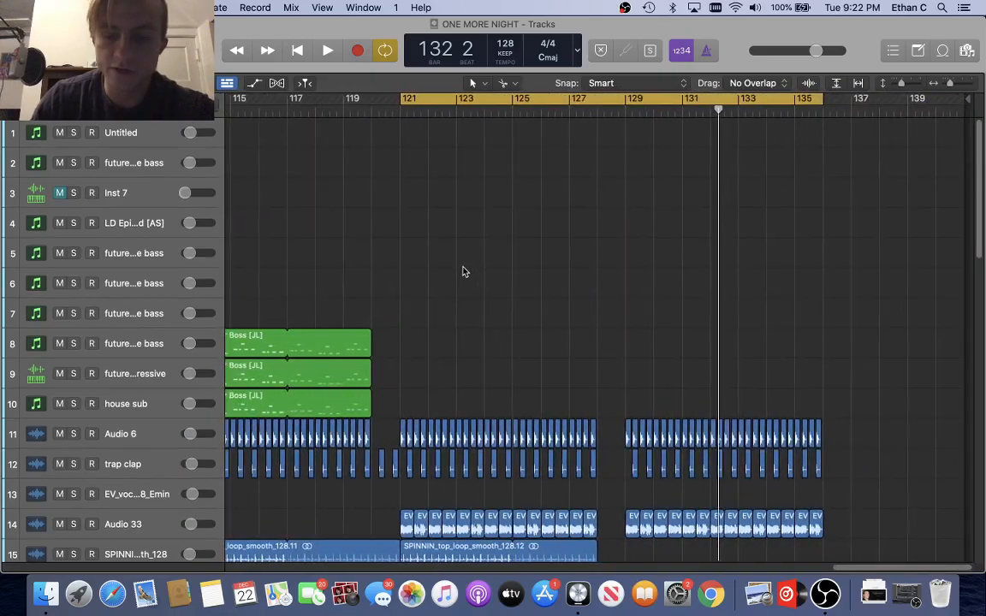
{"action": "scroll", "coordinate": [461, 271], "scroll_direction": "left", "scroll_amount": 1}
{"action": "scroll", "coordinate": [664, 345], "scroll_direction": "down", "scroll_amount": 15}
{"action": "scroll", "coordinate": [720, 502], "scroll_direction": "up", "scroll_amount": 13}
{"action": "scroll", "coordinate": [720, 501], "scroll_direction": "down", "scroll_amount": 12}
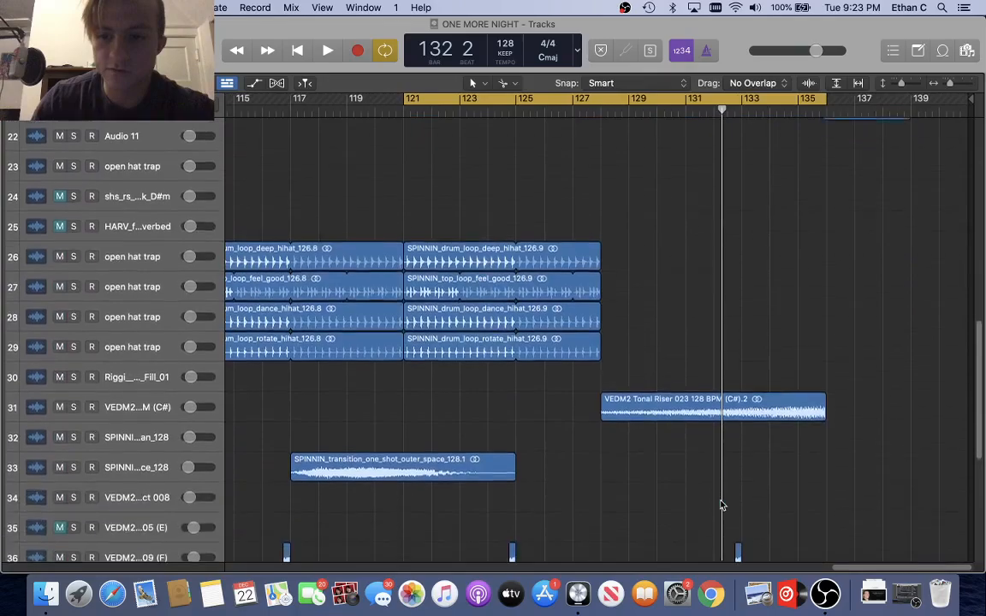
{"action": "scroll", "coordinate": [721, 504], "scroll_direction": "down", "scroll_amount": 4}
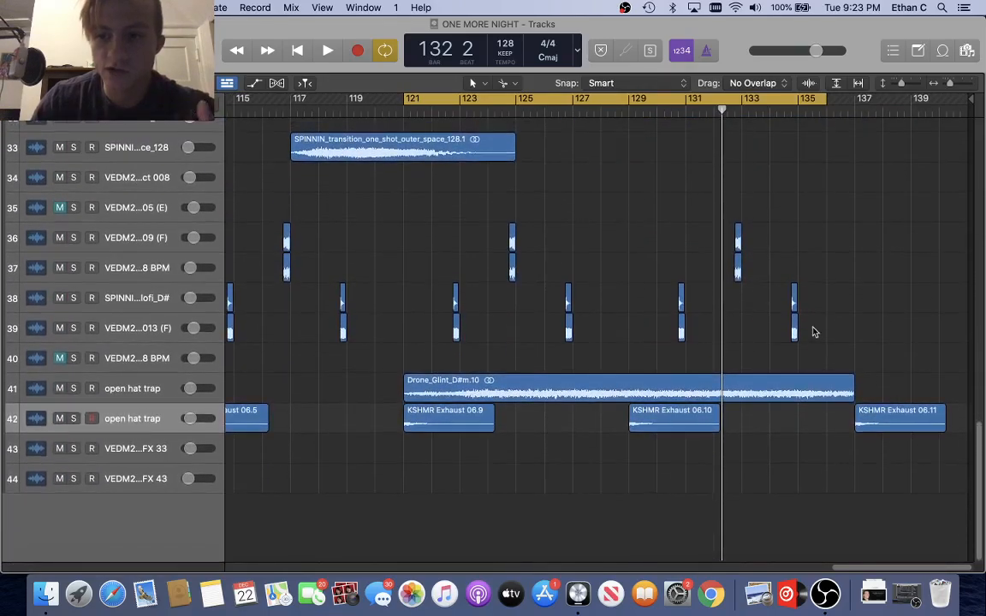
{"action": "scroll", "coordinate": [812, 330], "scroll_direction": "up", "scroll_amount": 16}
{"action": "scroll", "coordinate": [812, 330], "scroll_direction": "down", "scroll_amount": 17}
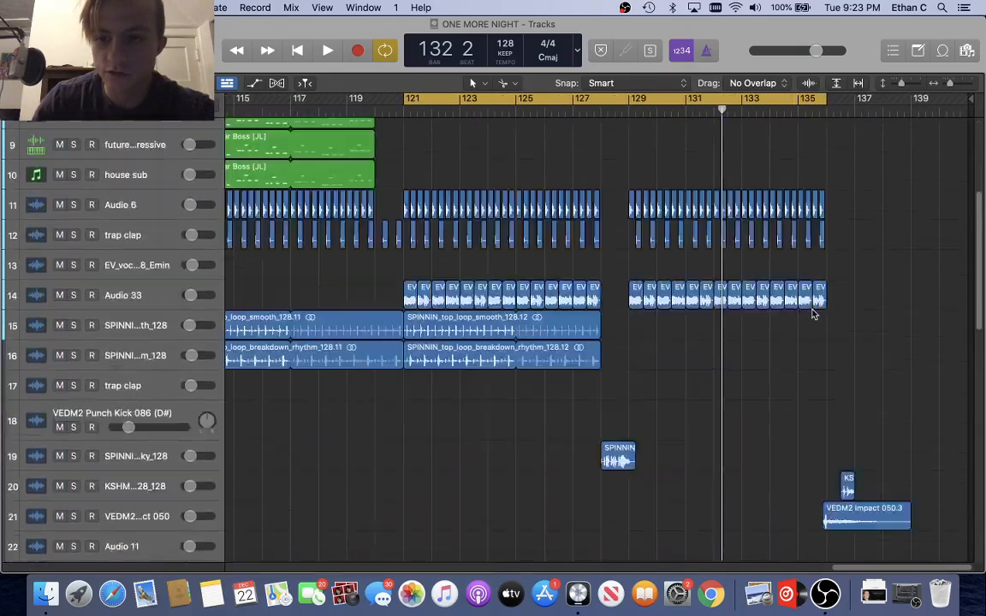
{"action": "scroll", "coordinate": [812, 313], "scroll_direction": "up", "scroll_amount": 7}
{"action": "scroll", "coordinate": [812, 312], "scroll_direction": "down", "scroll_amount": 5}
{"action": "scroll", "coordinate": [812, 312], "scroll_direction": "up", "scroll_amount": 15}
Play the final section from bar 132 to bar 134 and return to the beginning of the arrangement
{"action": "key", "text": "space"}
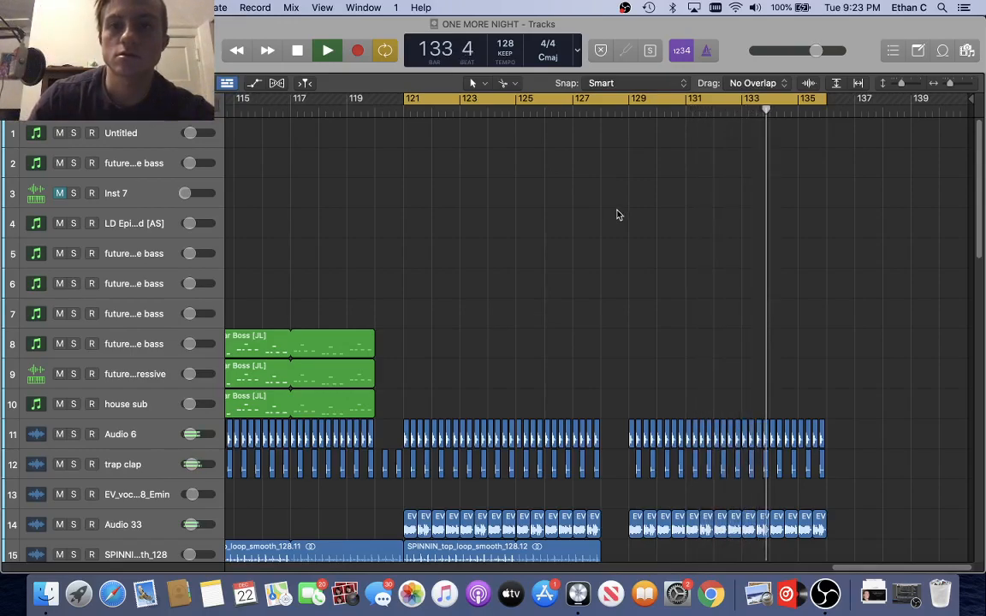
{"action": "key", "text": "space"}
{"action": "scroll", "coordinate": [618, 215], "scroll_direction": "left", "scroll_amount": 3}
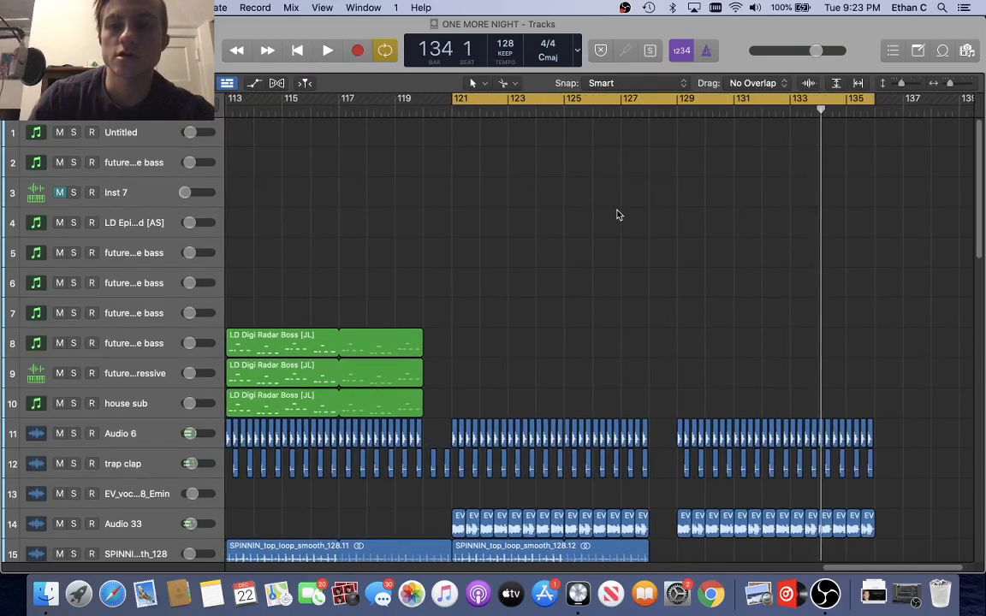
{"action": "scroll", "coordinate": [619, 215], "scroll_direction": "left", "scroll_amount": 20}
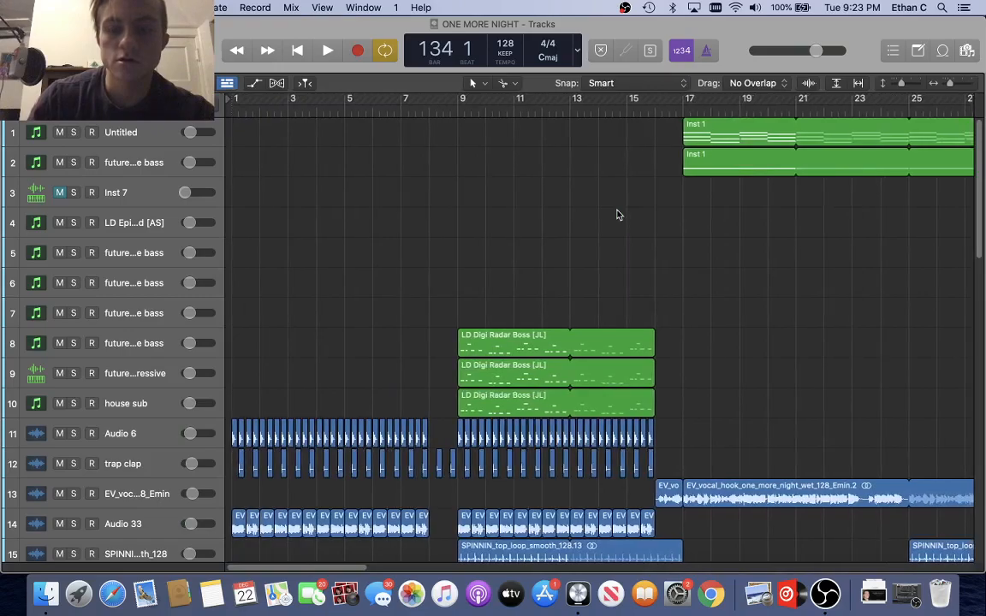
Review the whole arrangement at a wider zoom, from bar 1 to the outro and back to the start
{"action": "key", "text": "super+Left"}
{"action": "key", "text": "super+Left"}
{"action": "scroll", "coordinate": [619, 214], "scroll_direction": "down", "scroll_amount": 20}
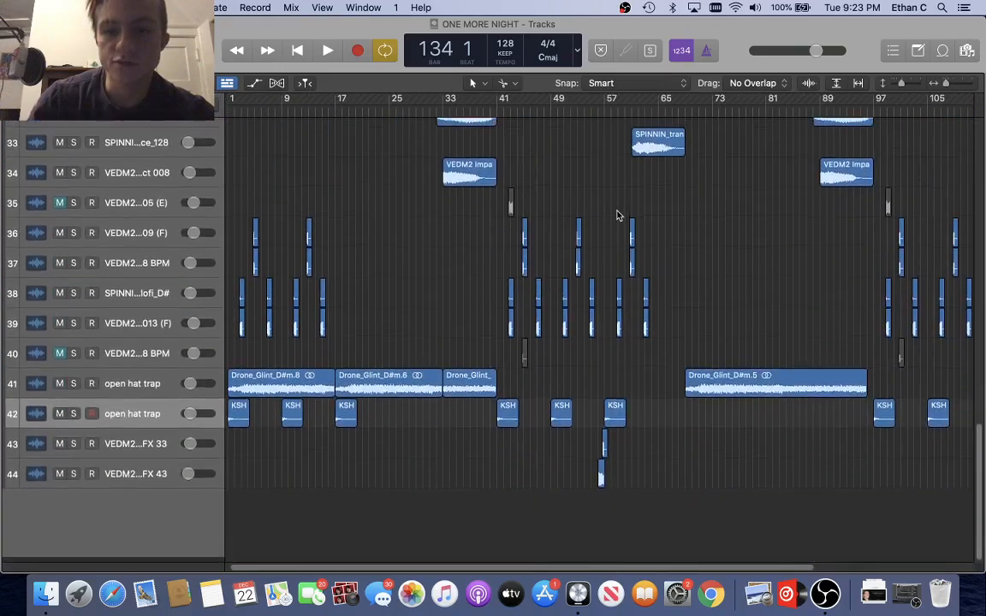
{"action": "scroll", "coordinate": [616, 214], "scroll_direction": "up", "scroll_amount": 20}
{"action": "key", "text": "super+Right"}
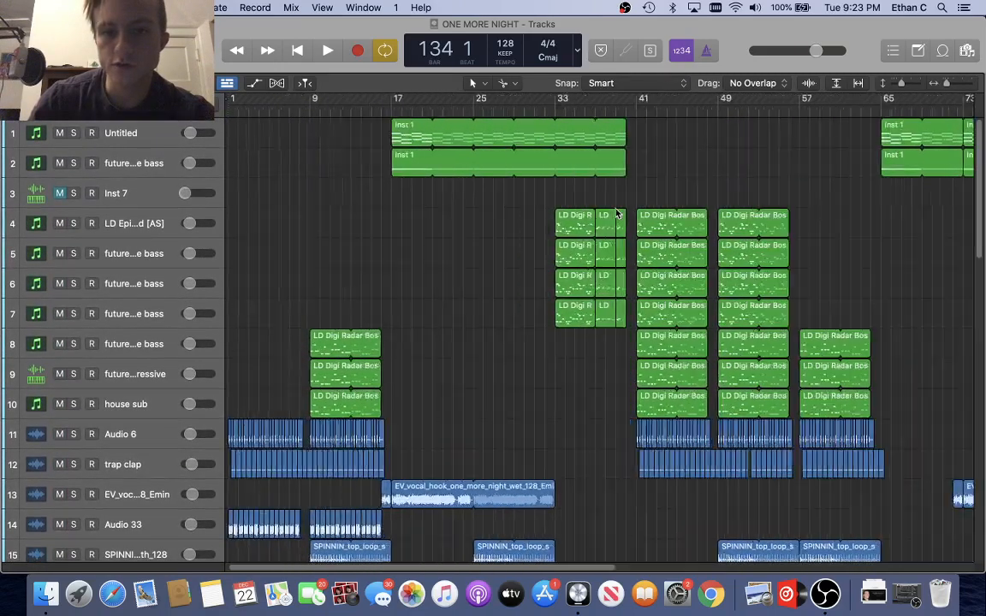
{"action": "scroll", "coordinate": [615, 214], "scroll_direction": "right", "scroll_amount": 10}
{"action": "scroll", "coordinate": [576, 214], "scroll_direction": "left", "scroll_amount": 10}
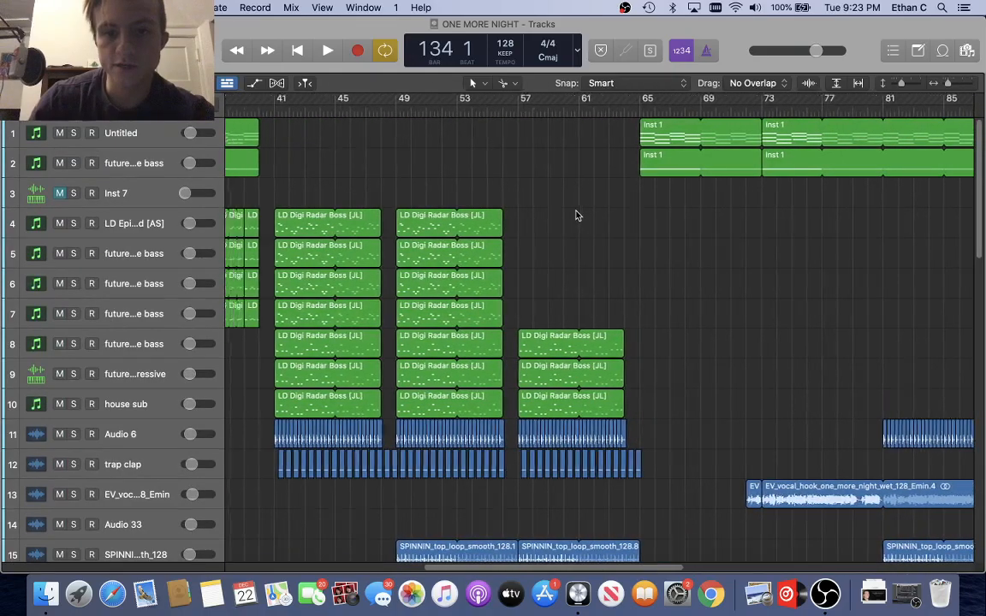
{"action": "scroll", "coordinate": [577, 215], "scroll_direction": "right", "scroll_amount": 20}
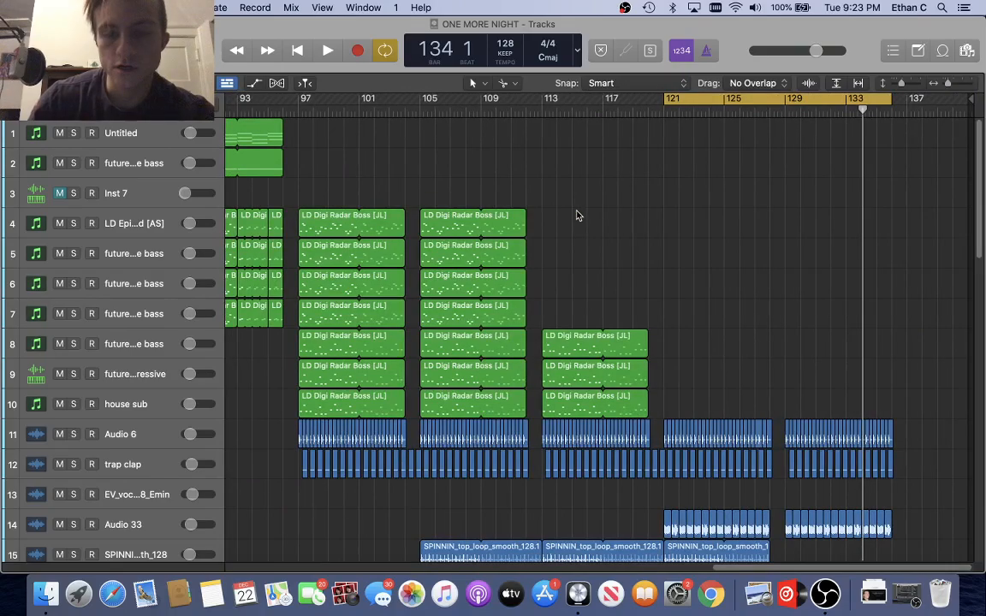
{"action": "scroll", "coordinate": [576, 214], "scroll_direction": "left", "scroll_amount": 20}
{"action": "scroll", "coordinate": [577, 215], "scroll_direction": "left", "scroll_amount": 2}
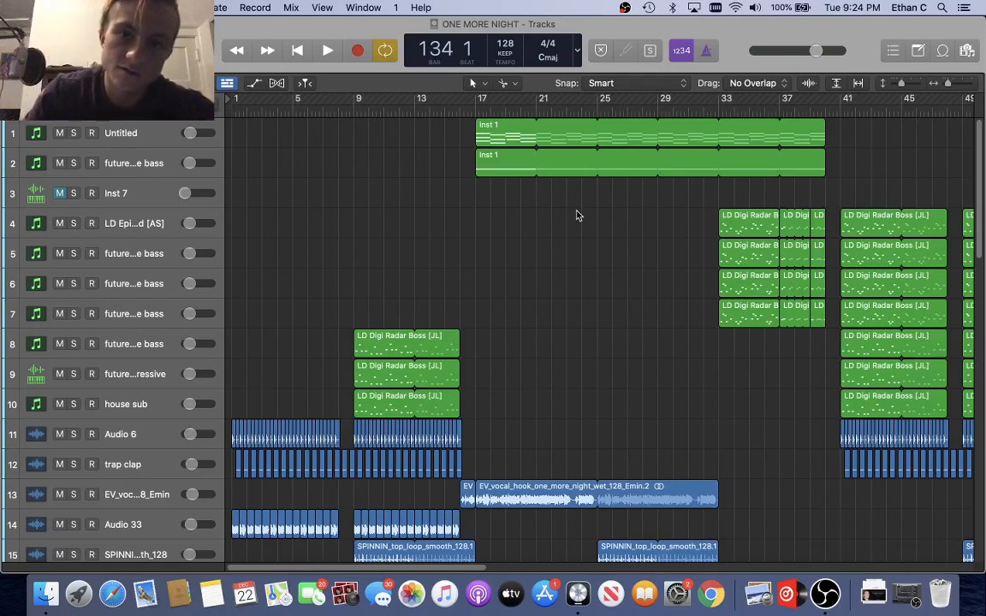
Switch to OBS to reach the recording controls
{"action": "left_click", "coordinate": [832, 595]}
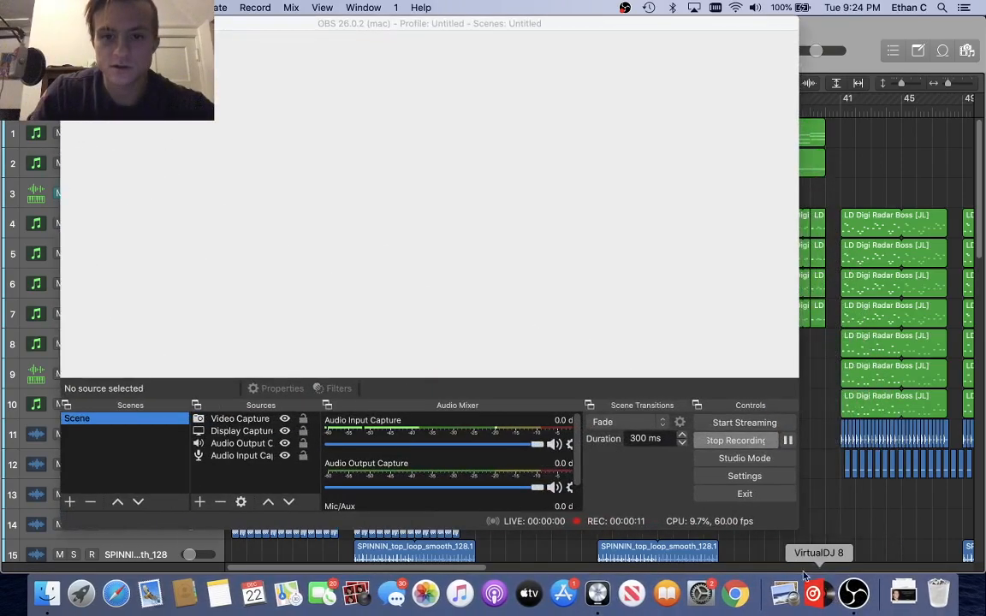